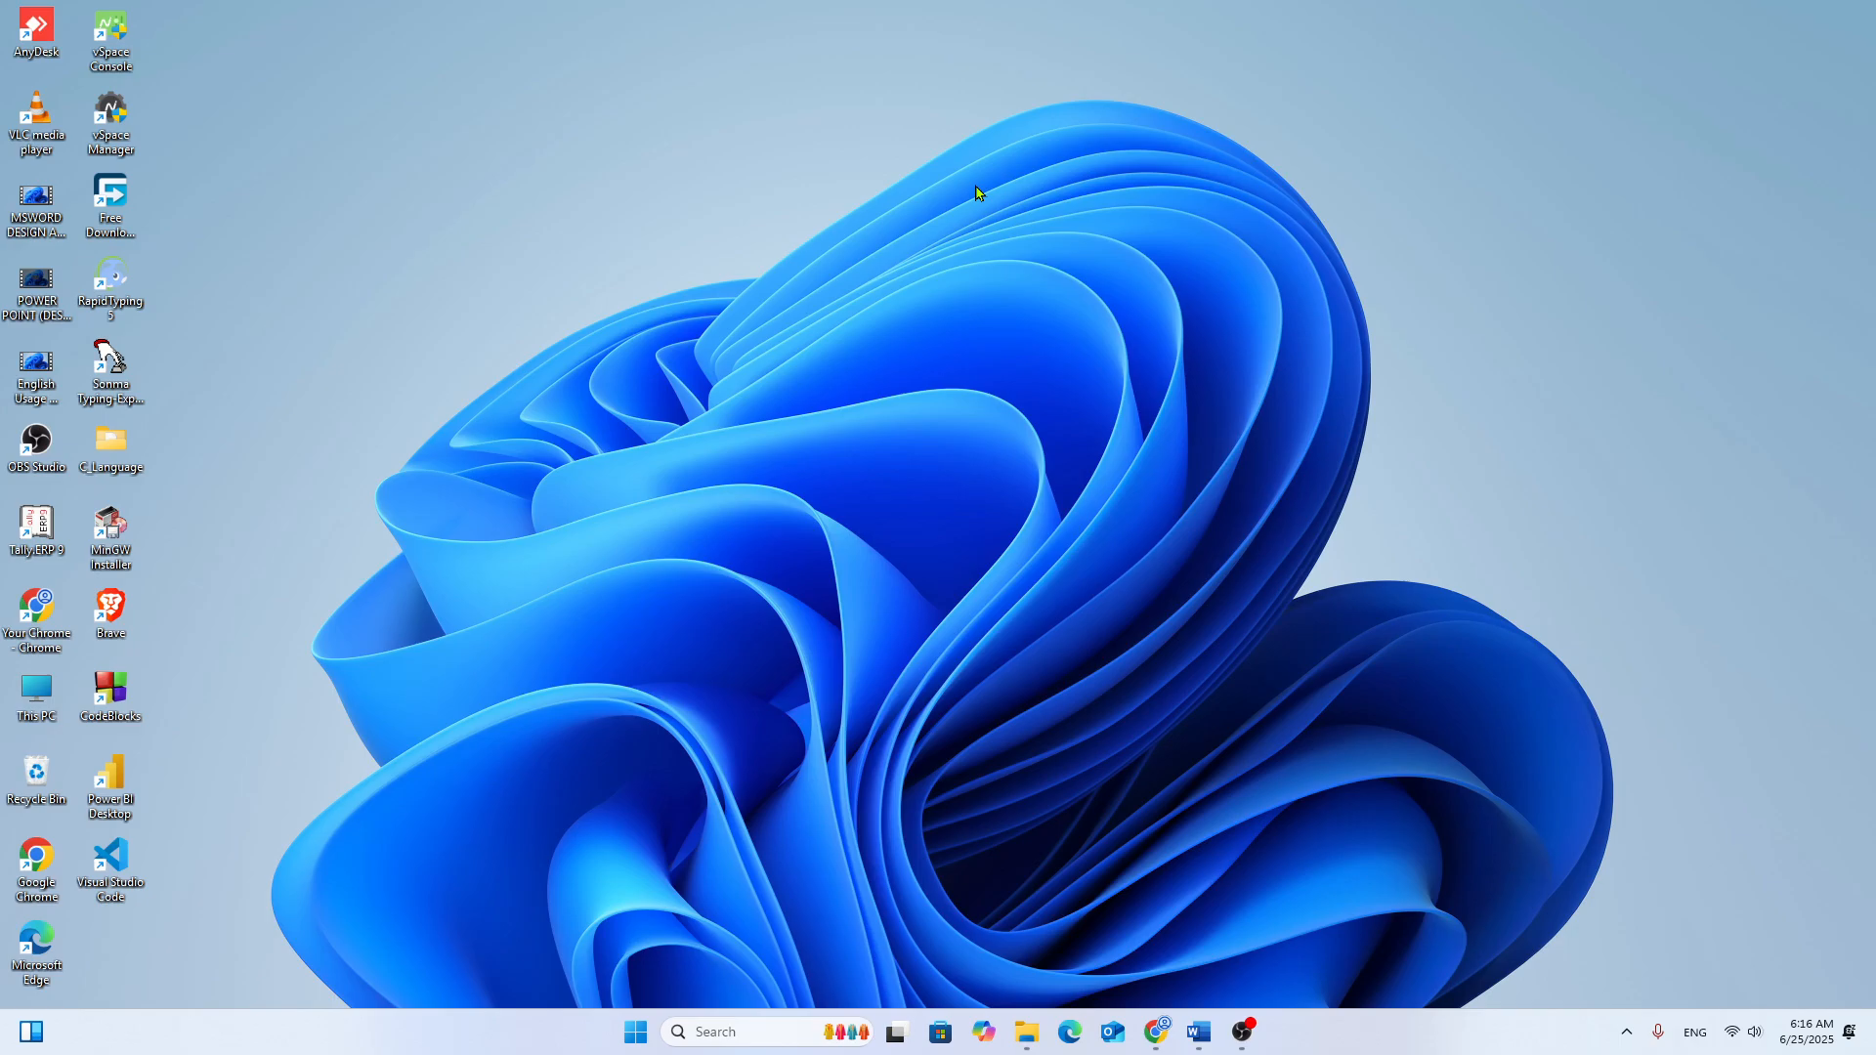
Step: Refresh the desktop and launch Tally.ERP 9
right_click(965, 112)
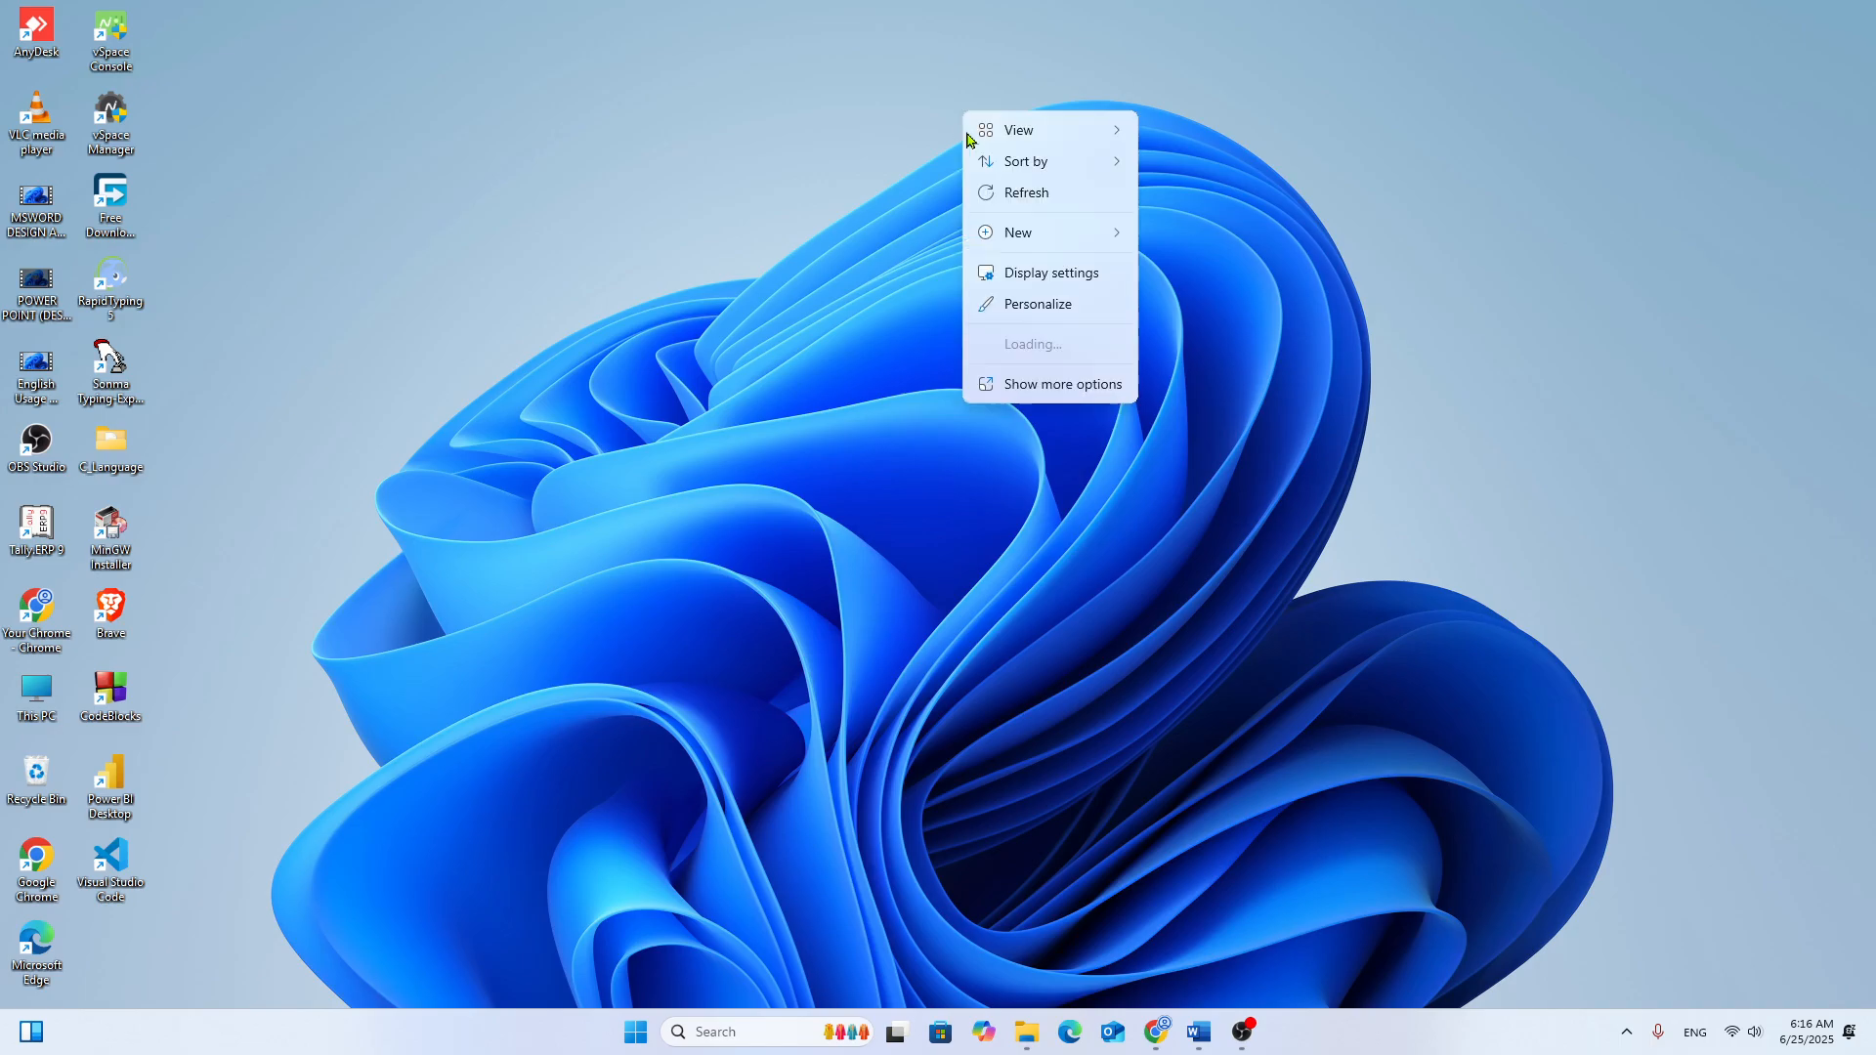
left_click(1009, 192)
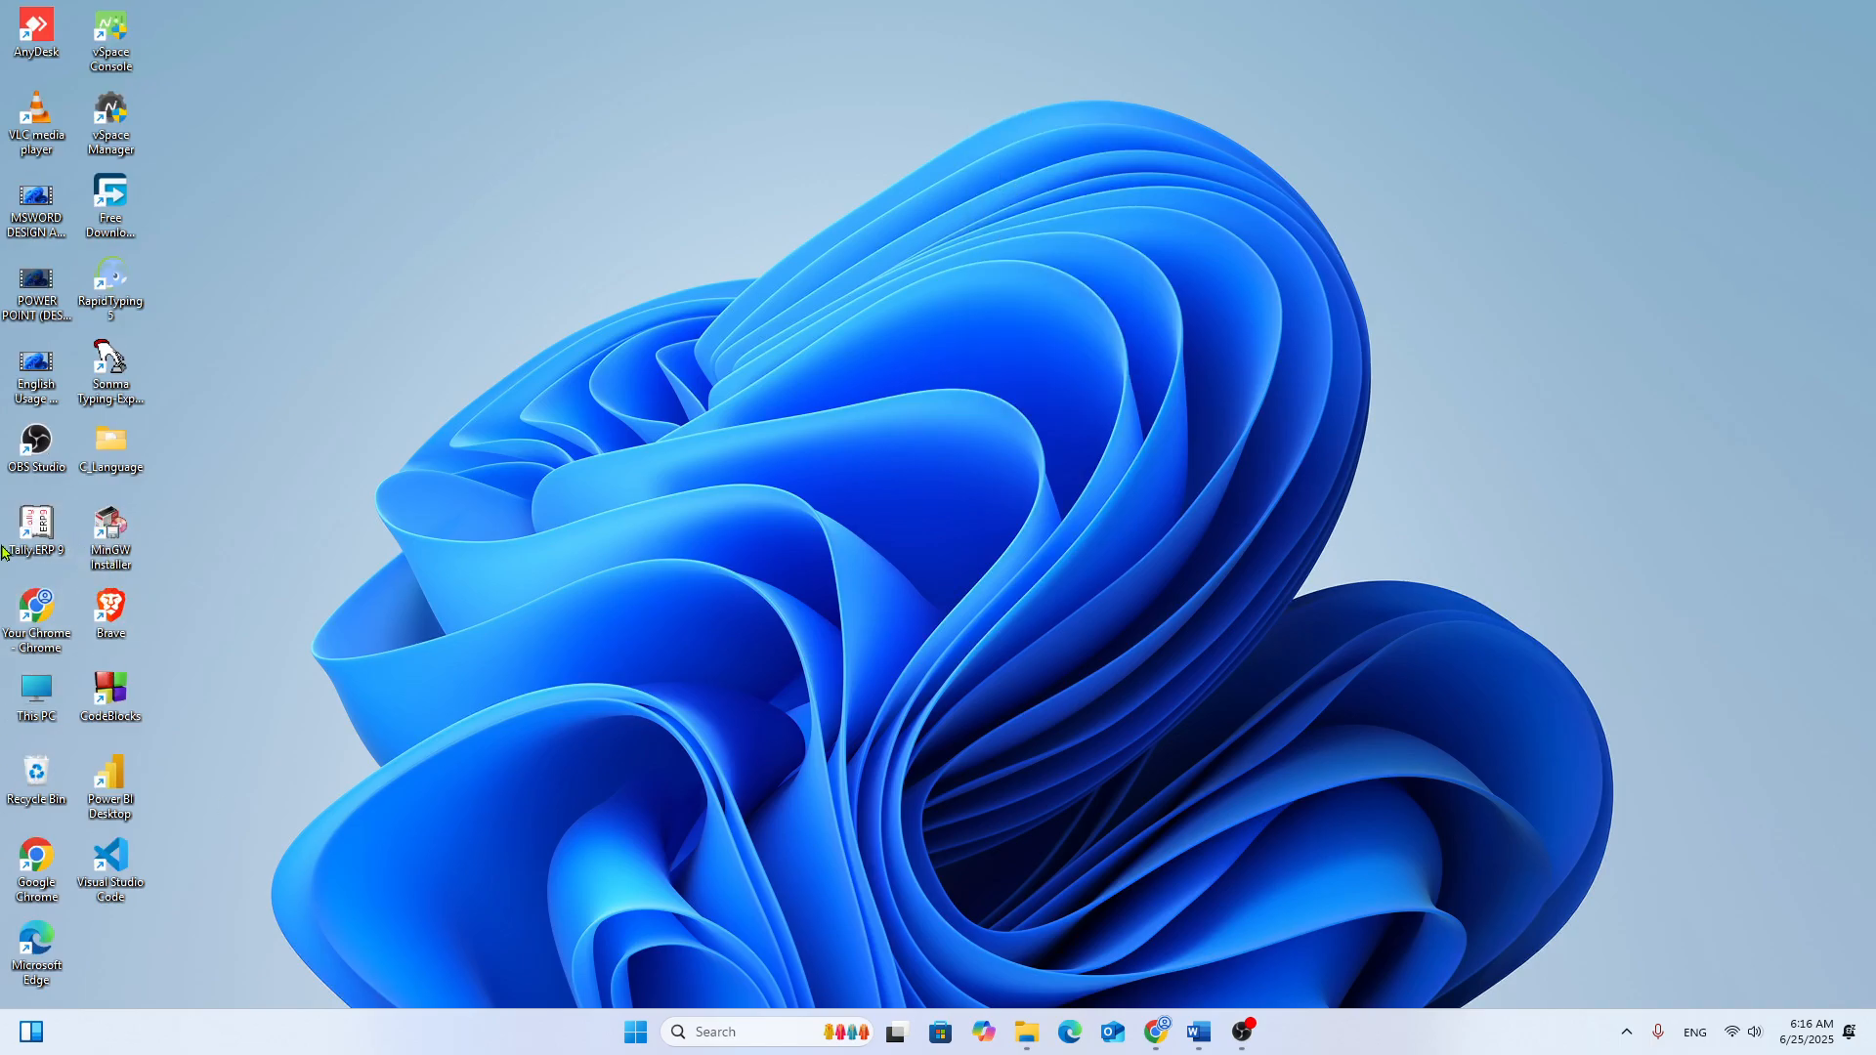
double_click(36, 535)
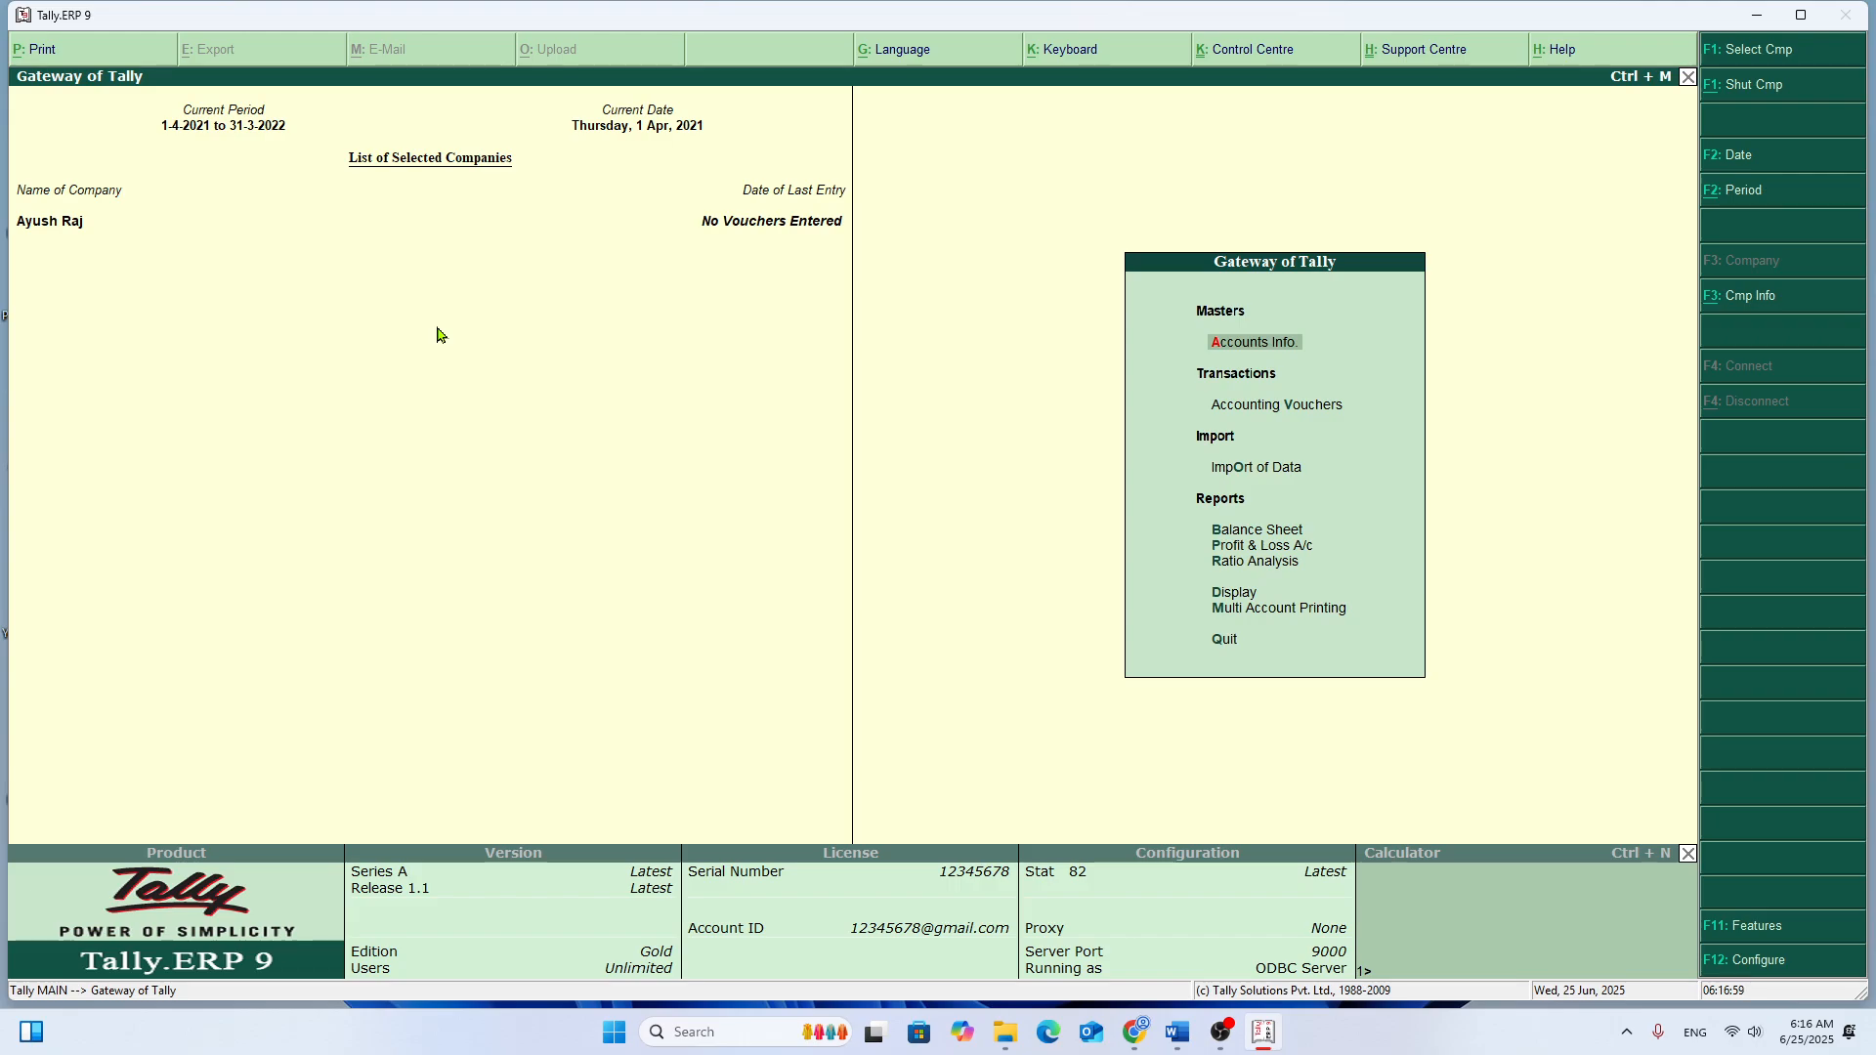
Step: Open the only listed company for alteration from Company Info. and delete it, confirming the deletion
key("alt+F3")
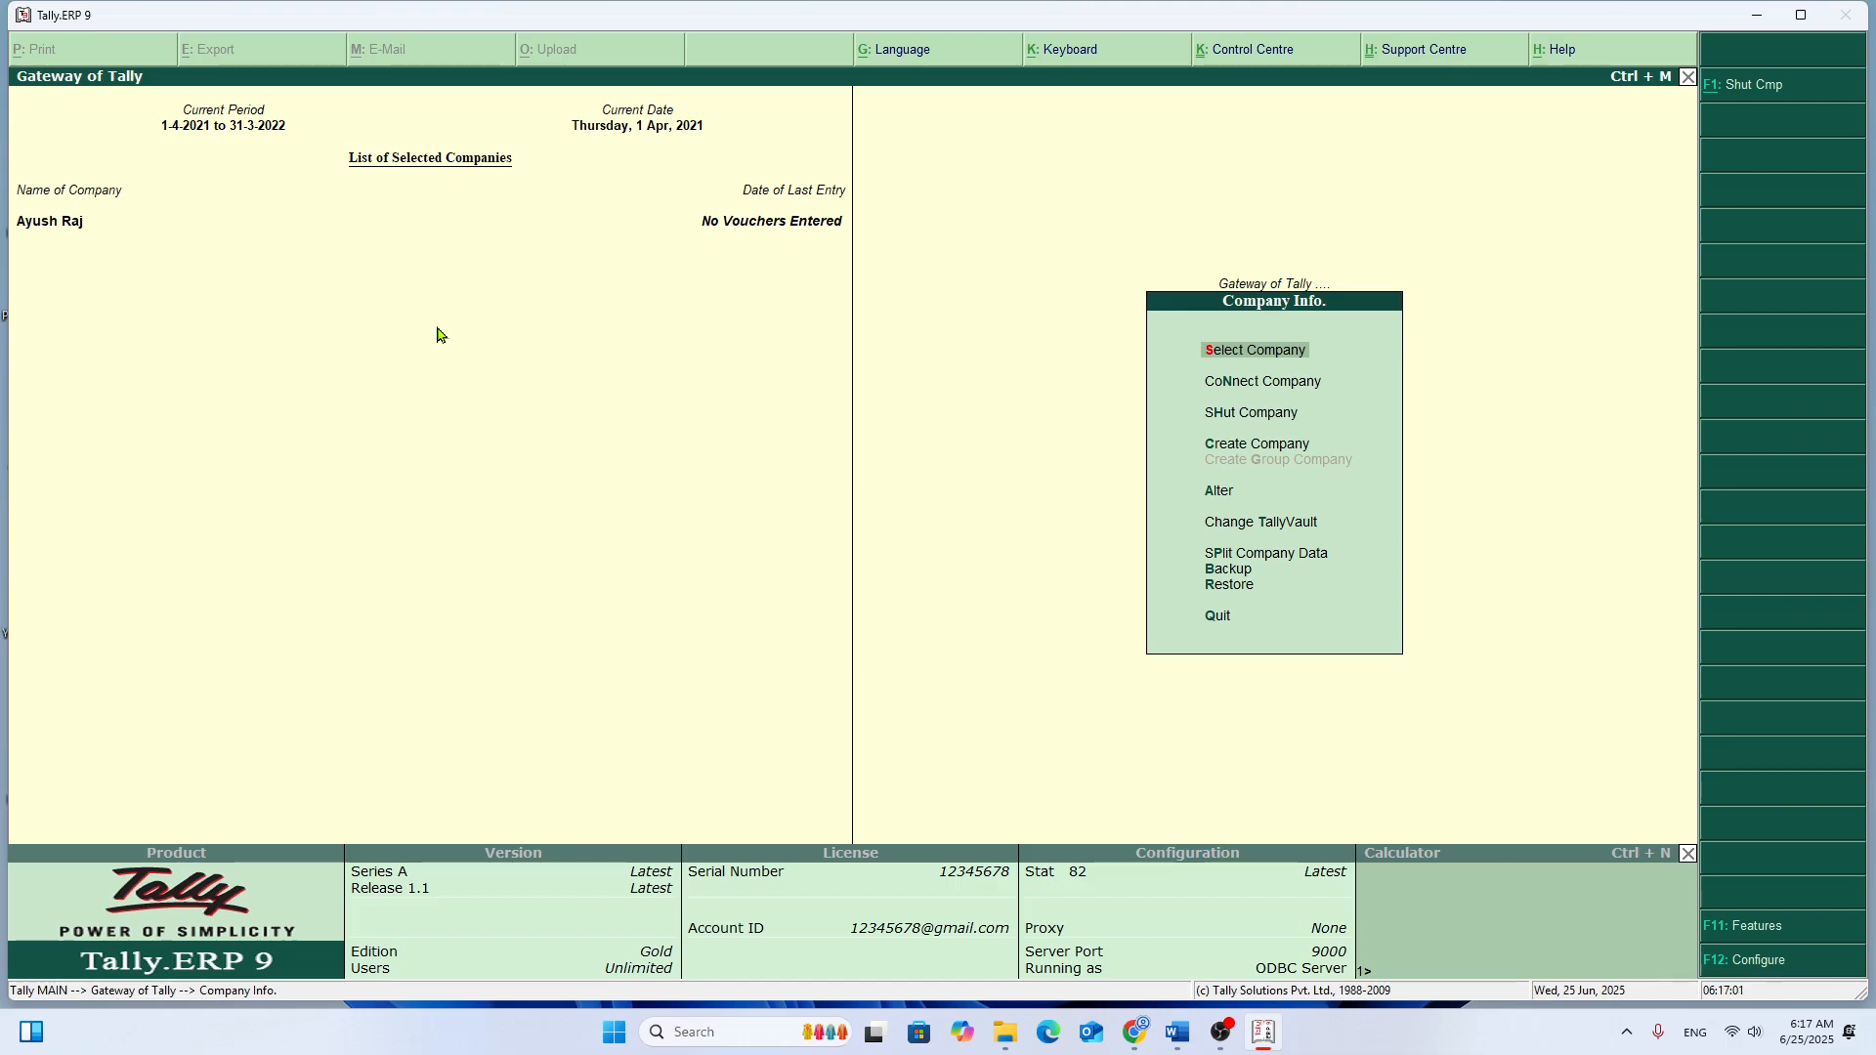
key("Down")
key("Down")
key("Down")
key("Down")
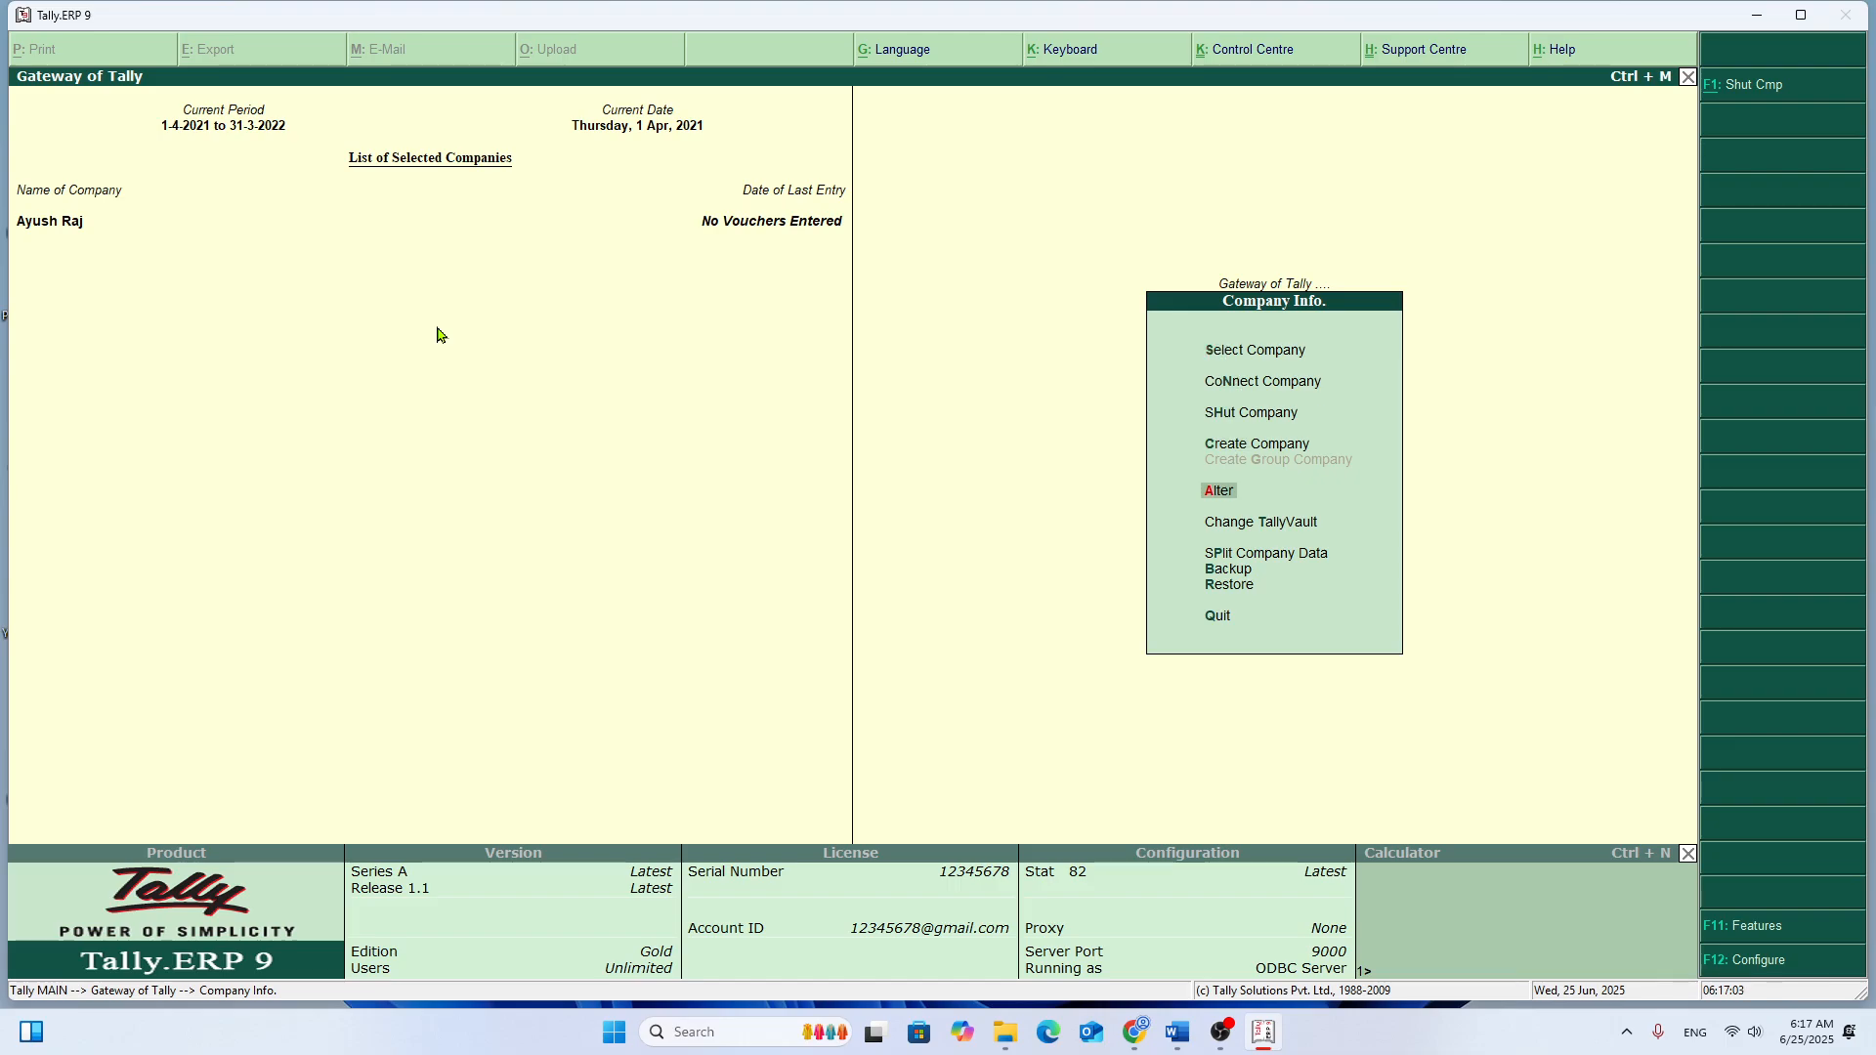
key("Return")
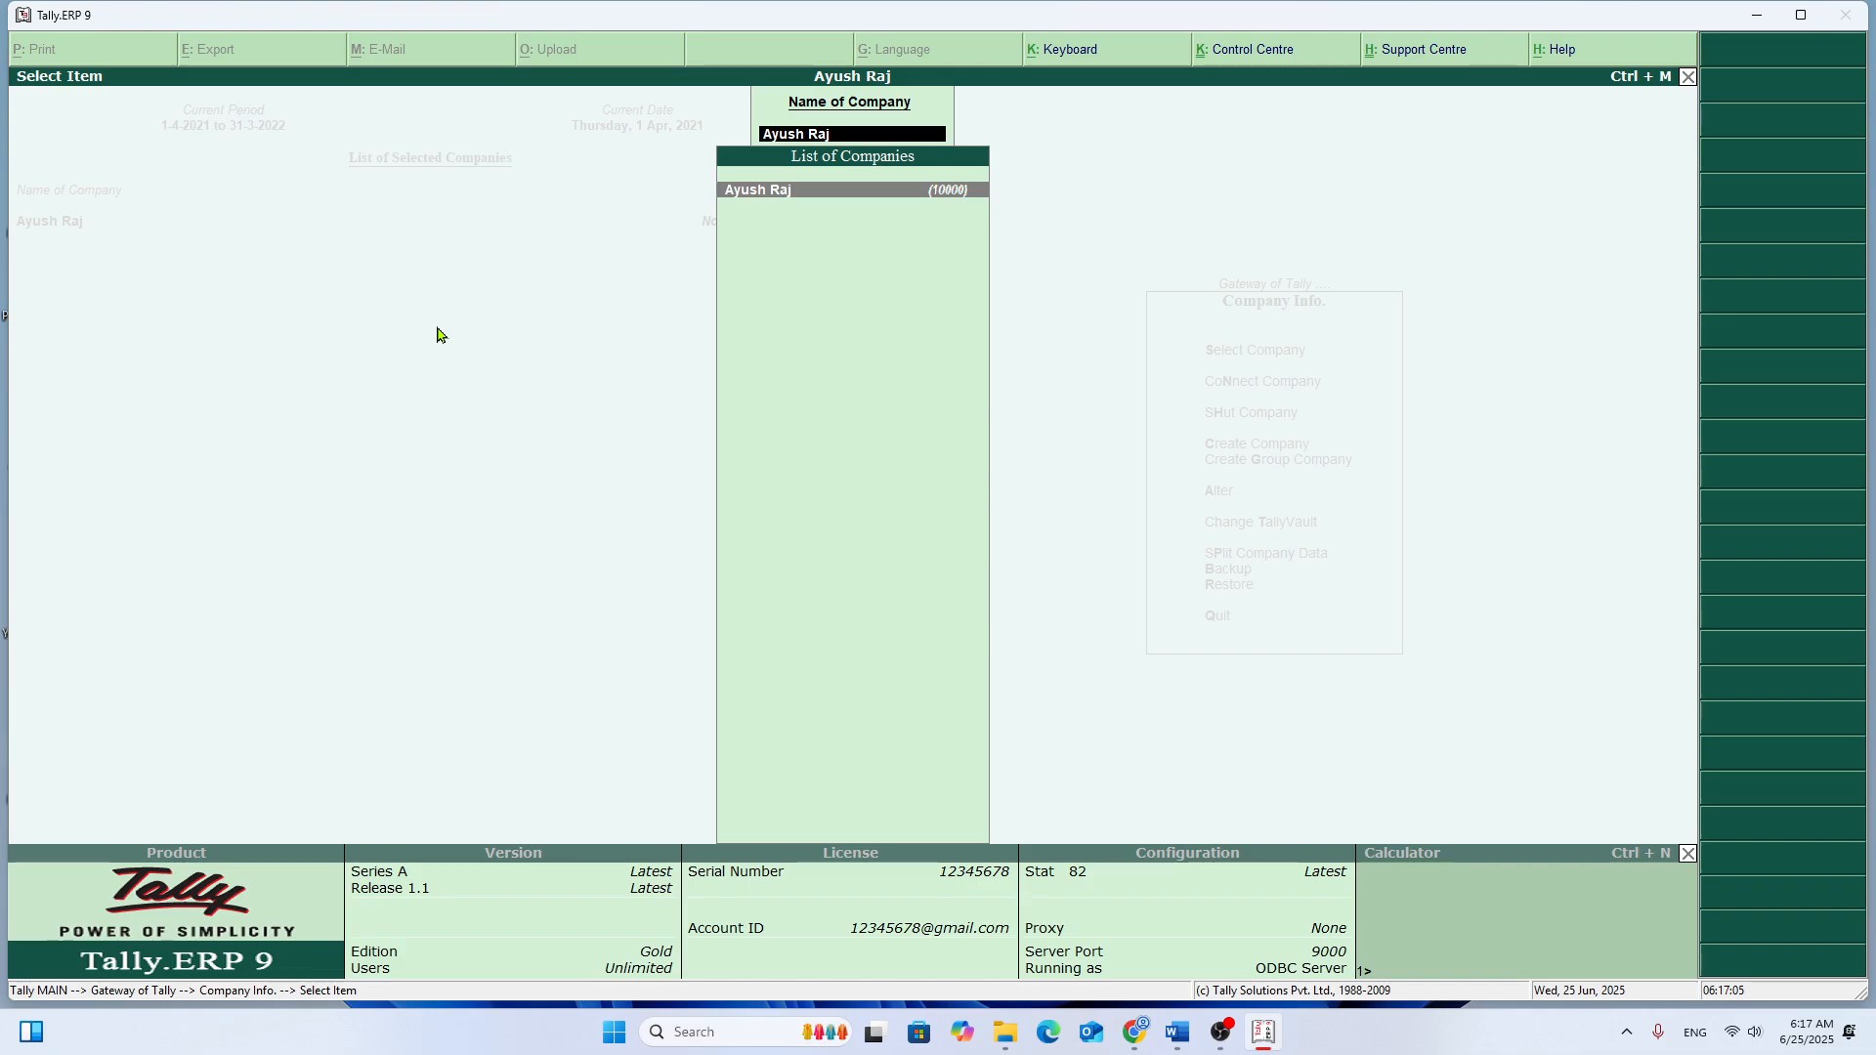
key("Return")
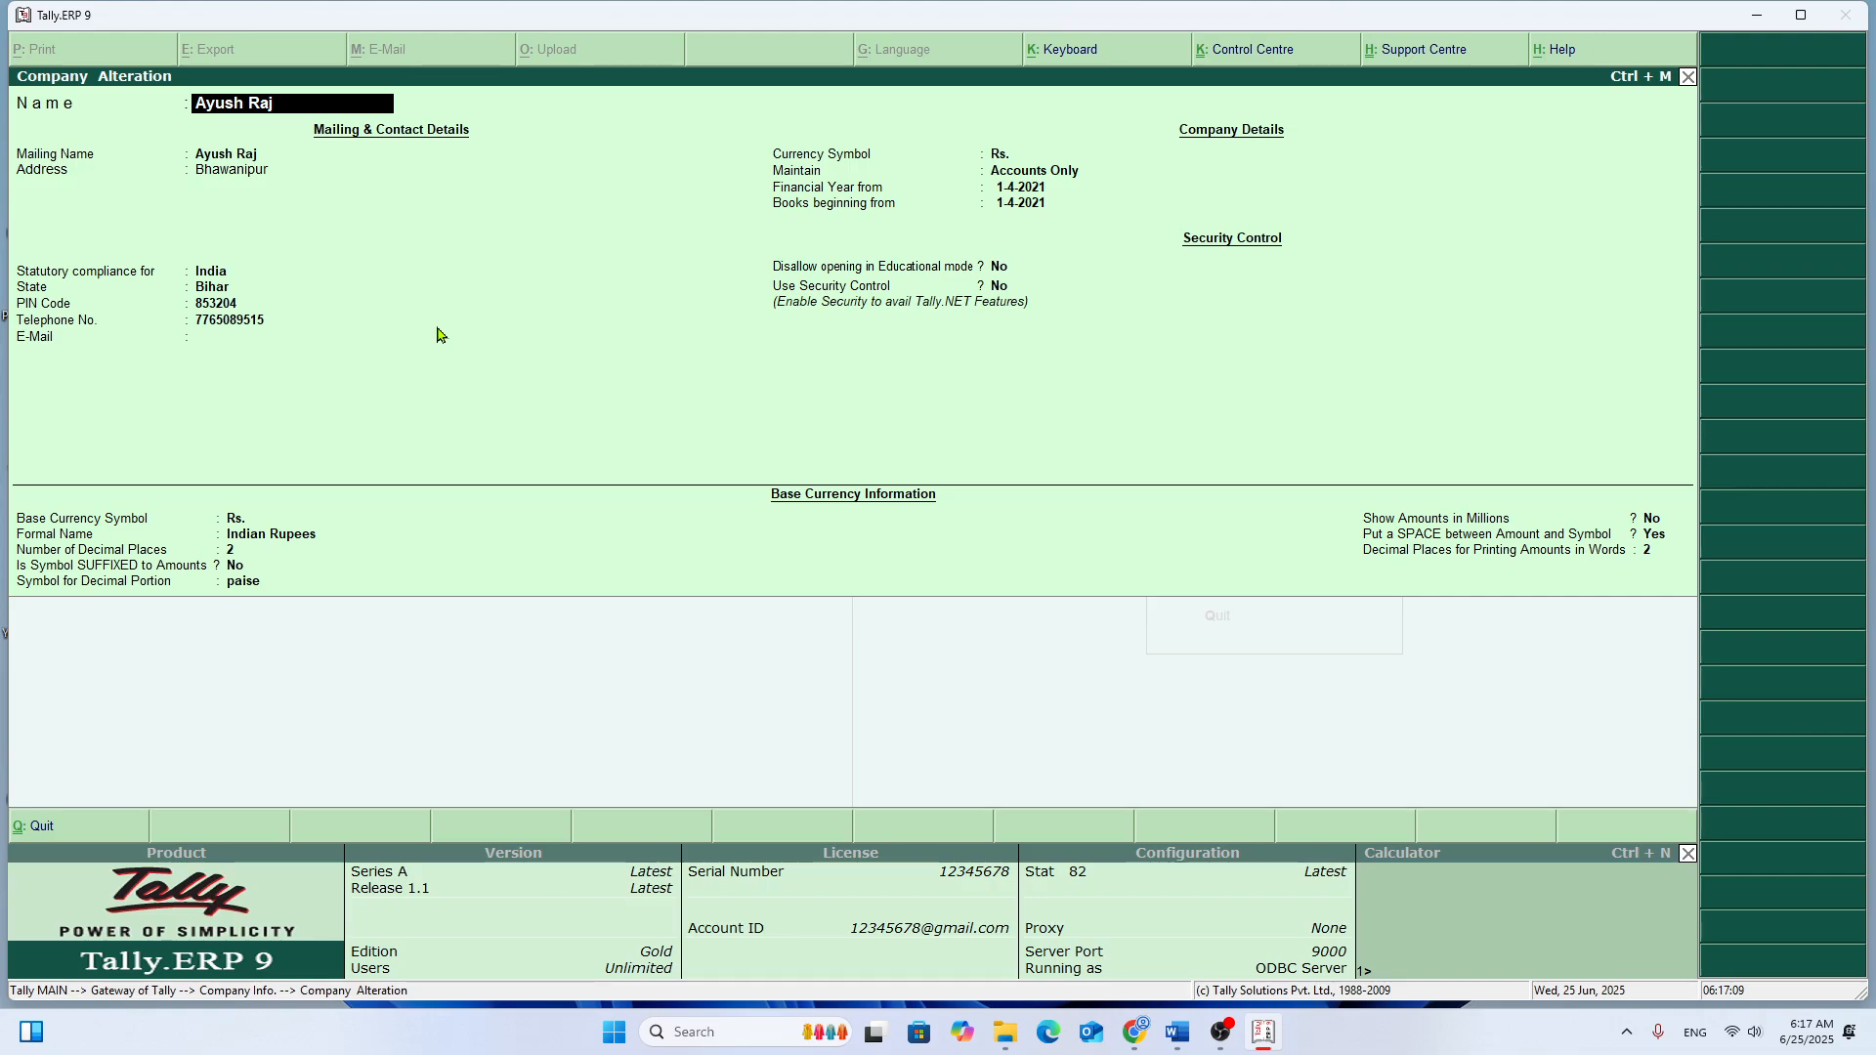
key("alt+d")
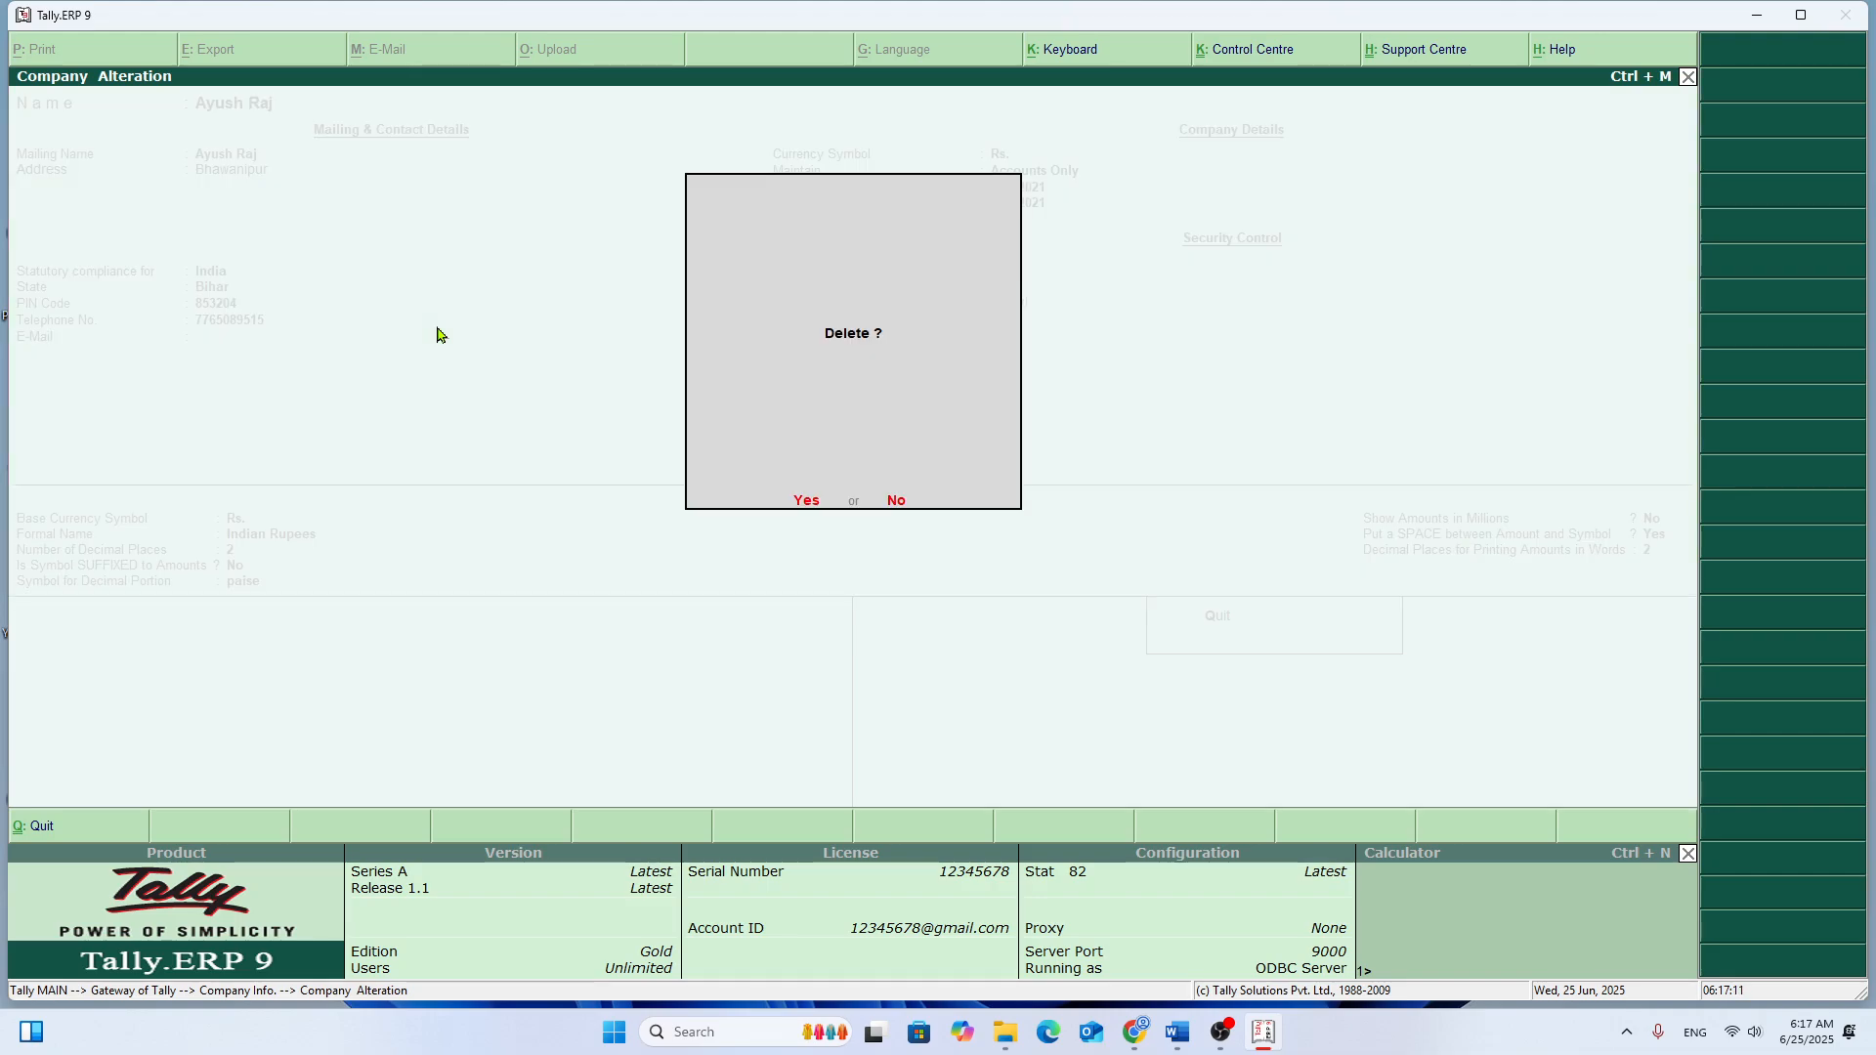
key("y")
key("y")
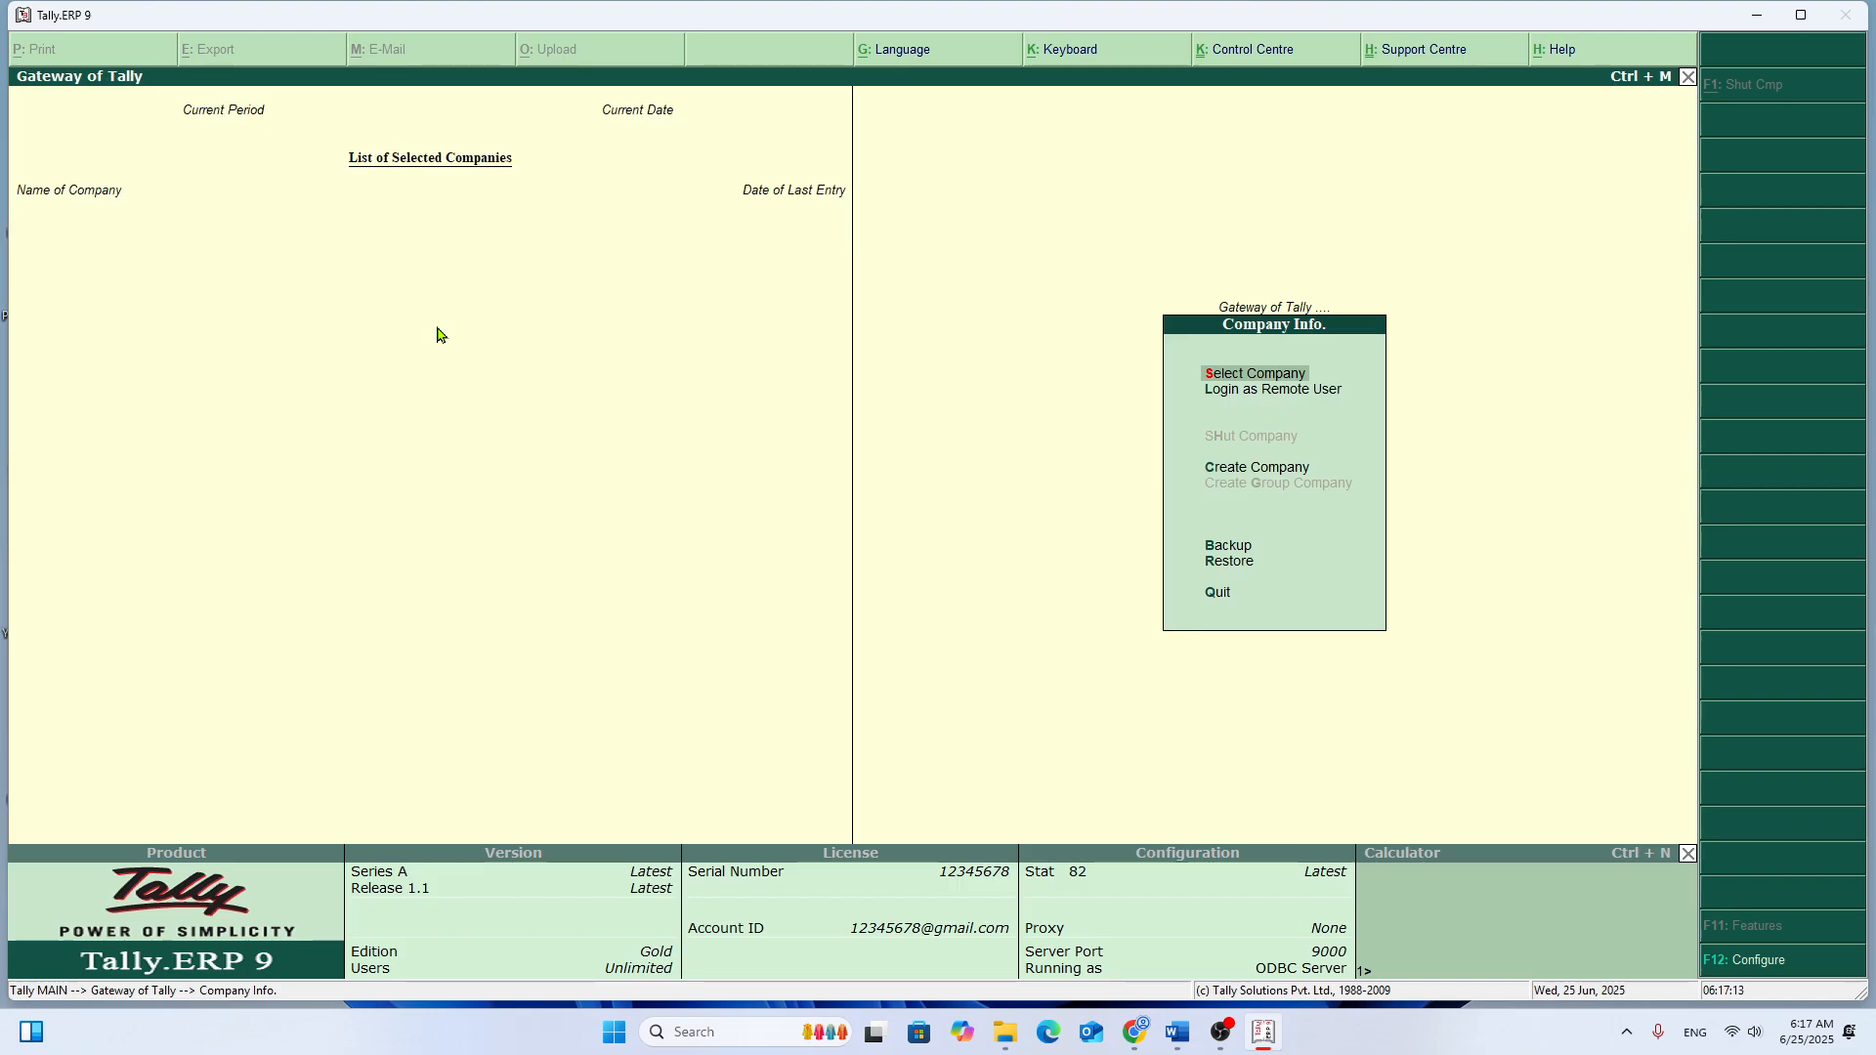
Step: Leave the Company Info. screens and quit Tally.ERP 9
key("Escape")
key("n")
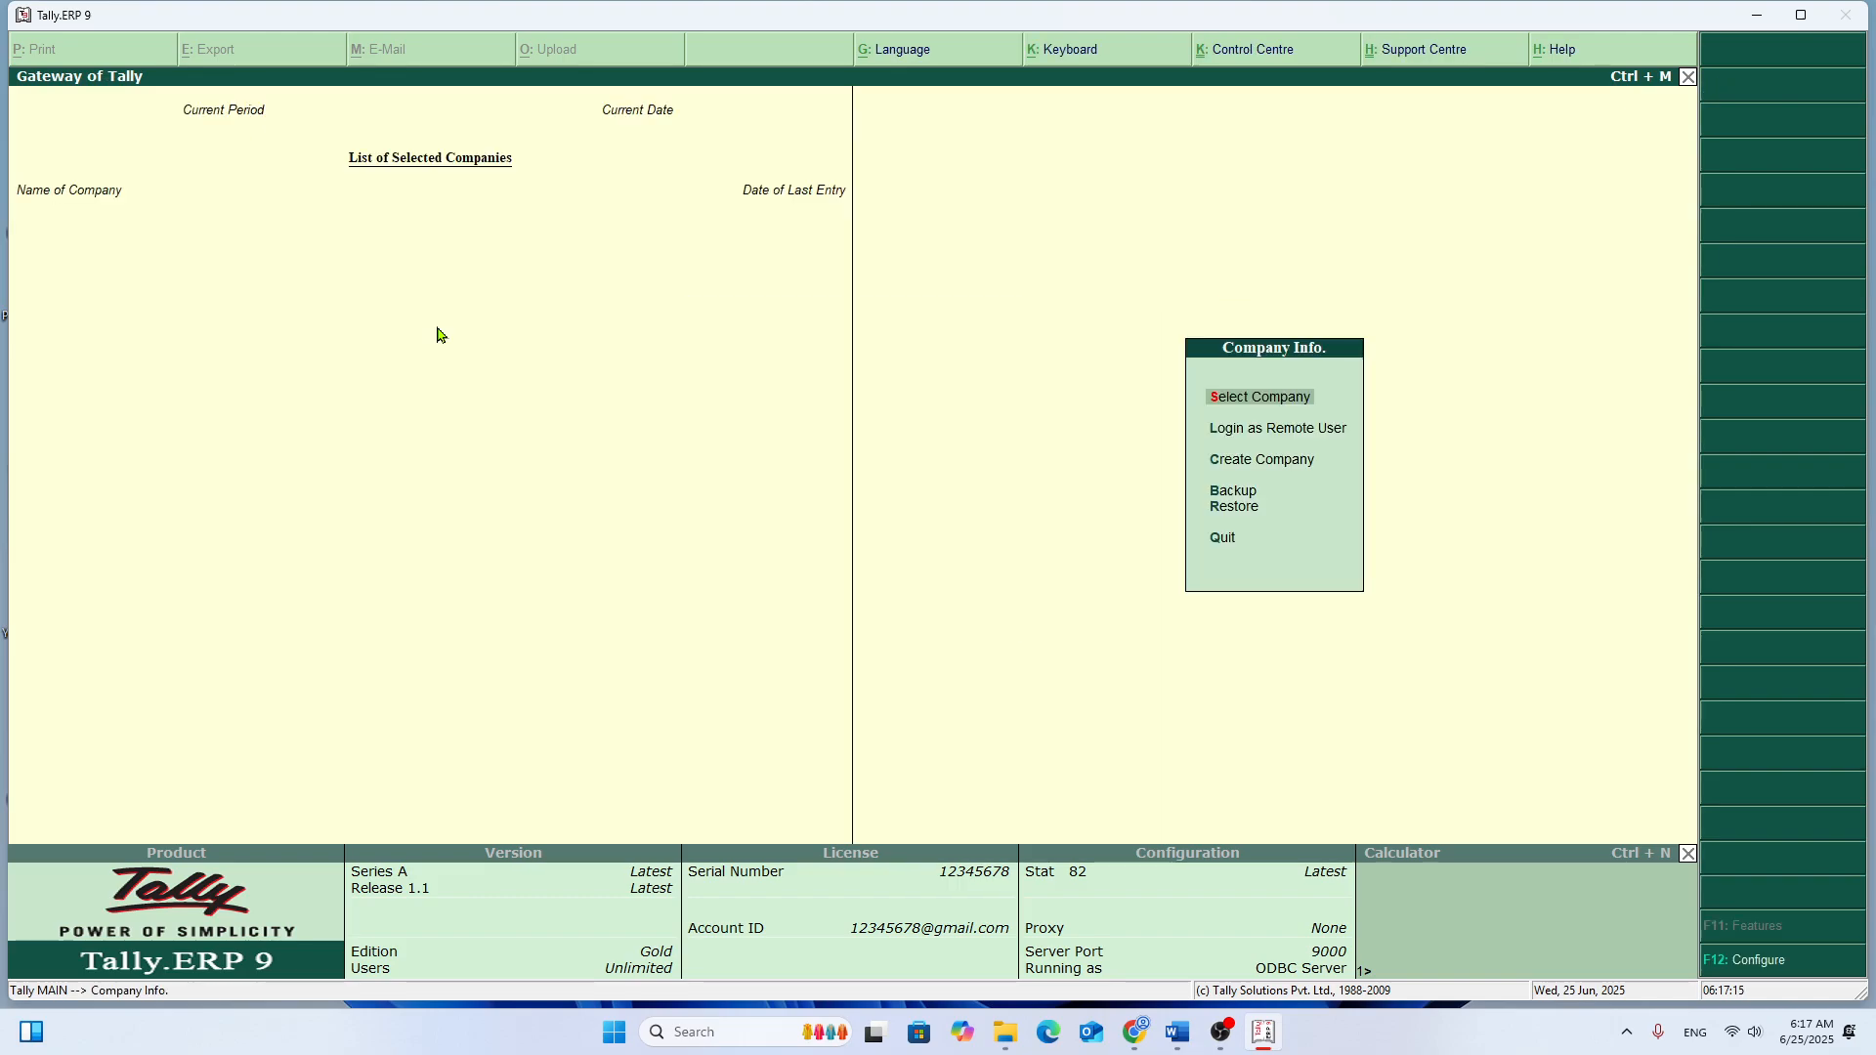
key("Escape")
key("y")
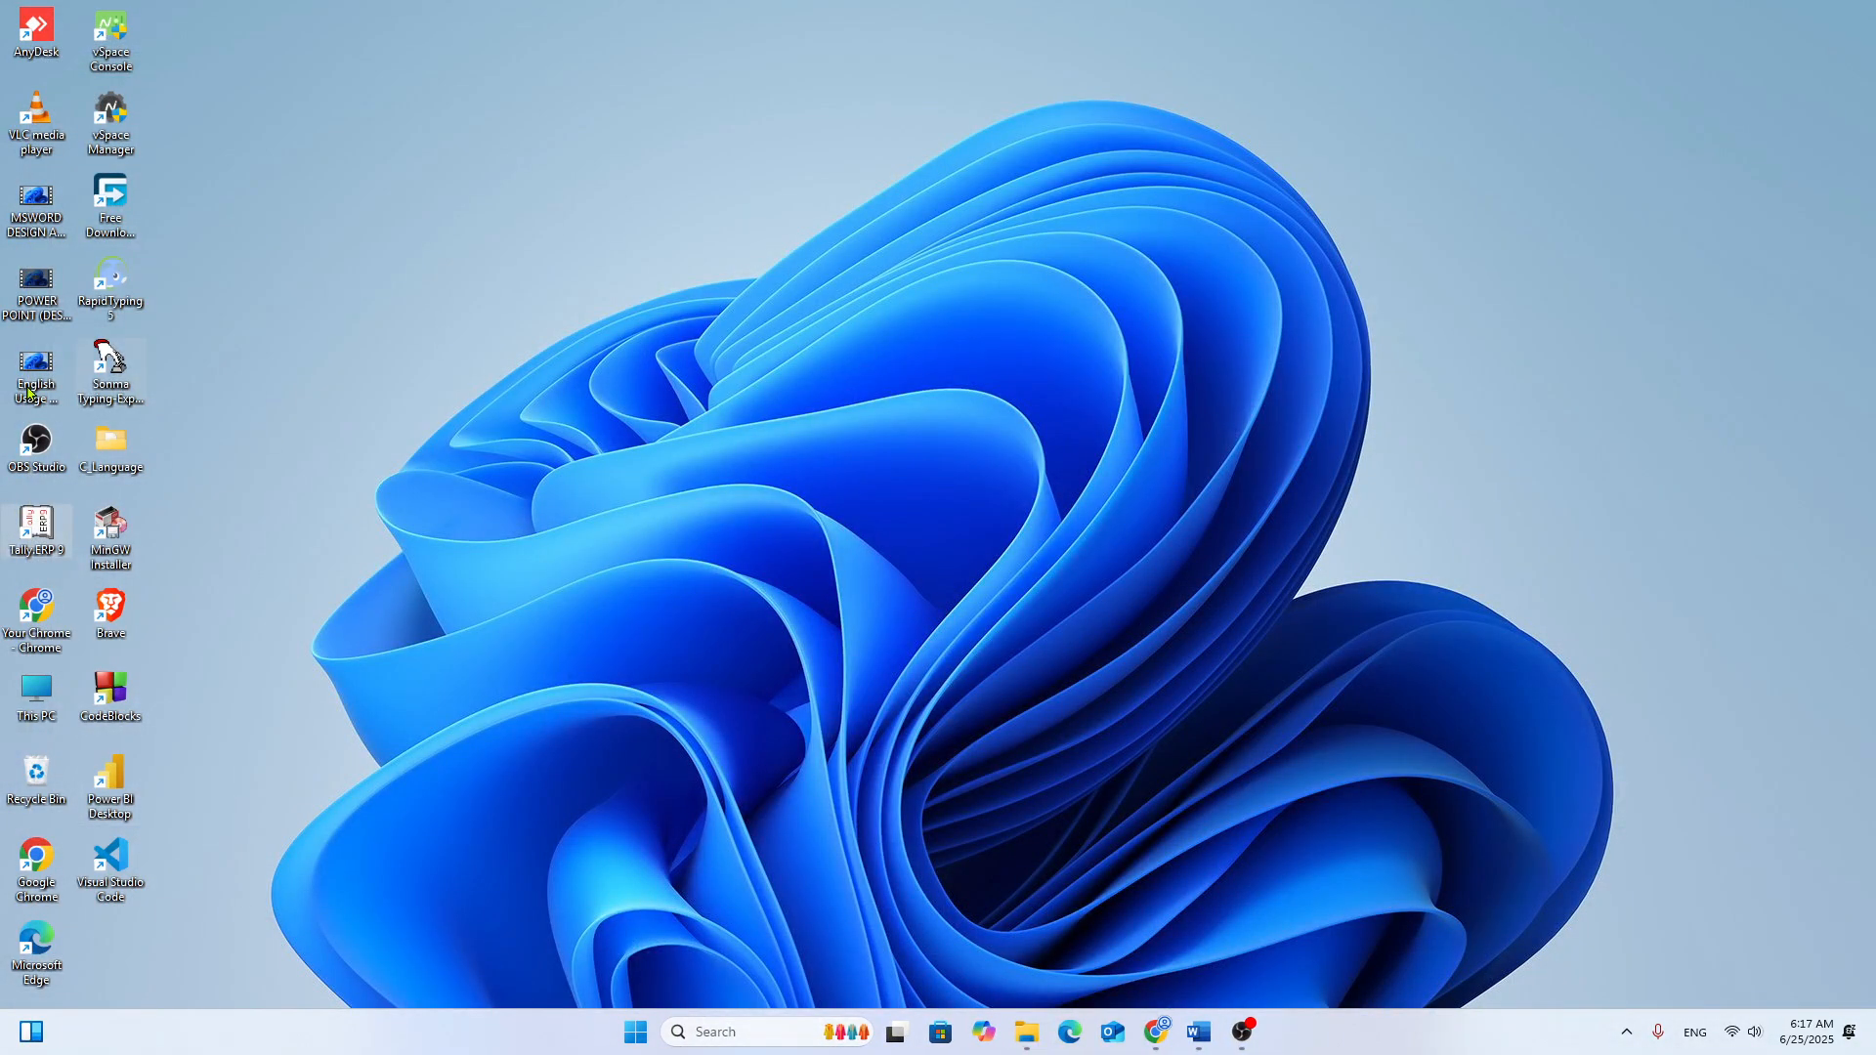
Step: Relaunch Tally.ERP 9 and load the company ETC WORLD from the directory C:\Tally.ERP9\Data\ETC(NAU)
double_click(36, 529)
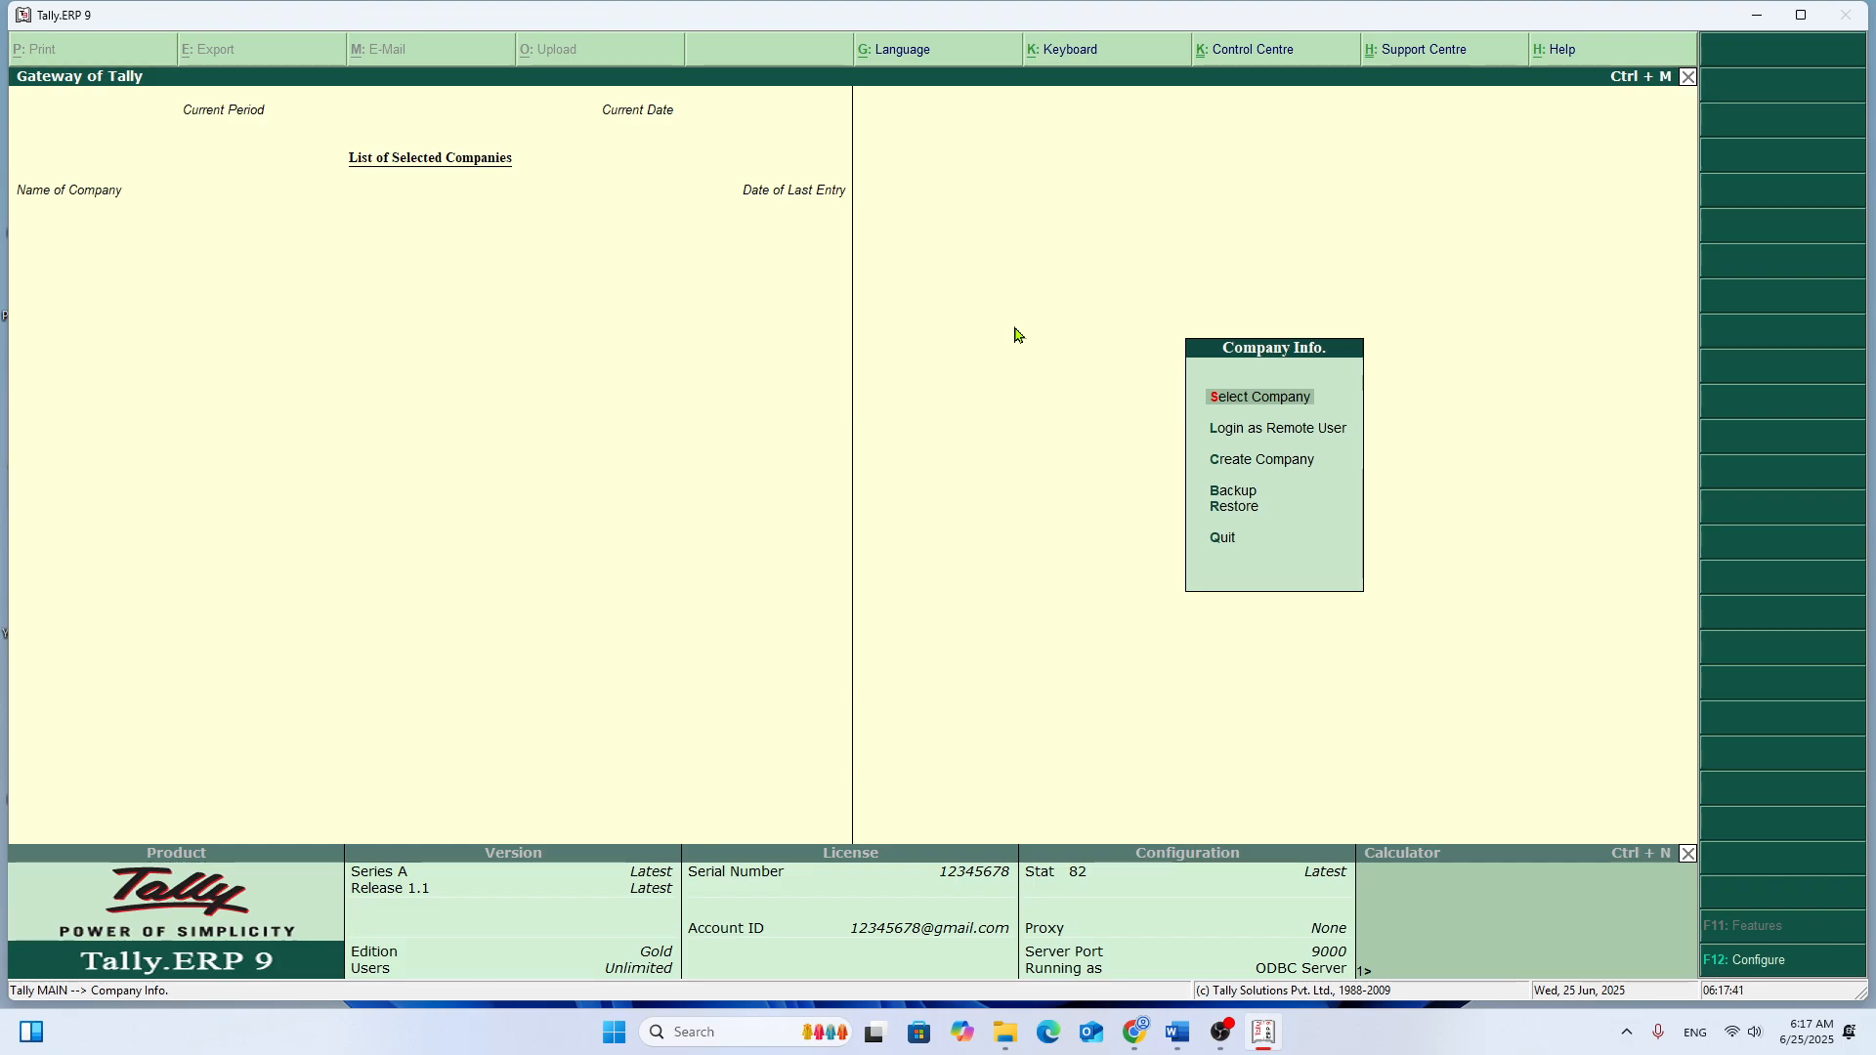
key("Return")
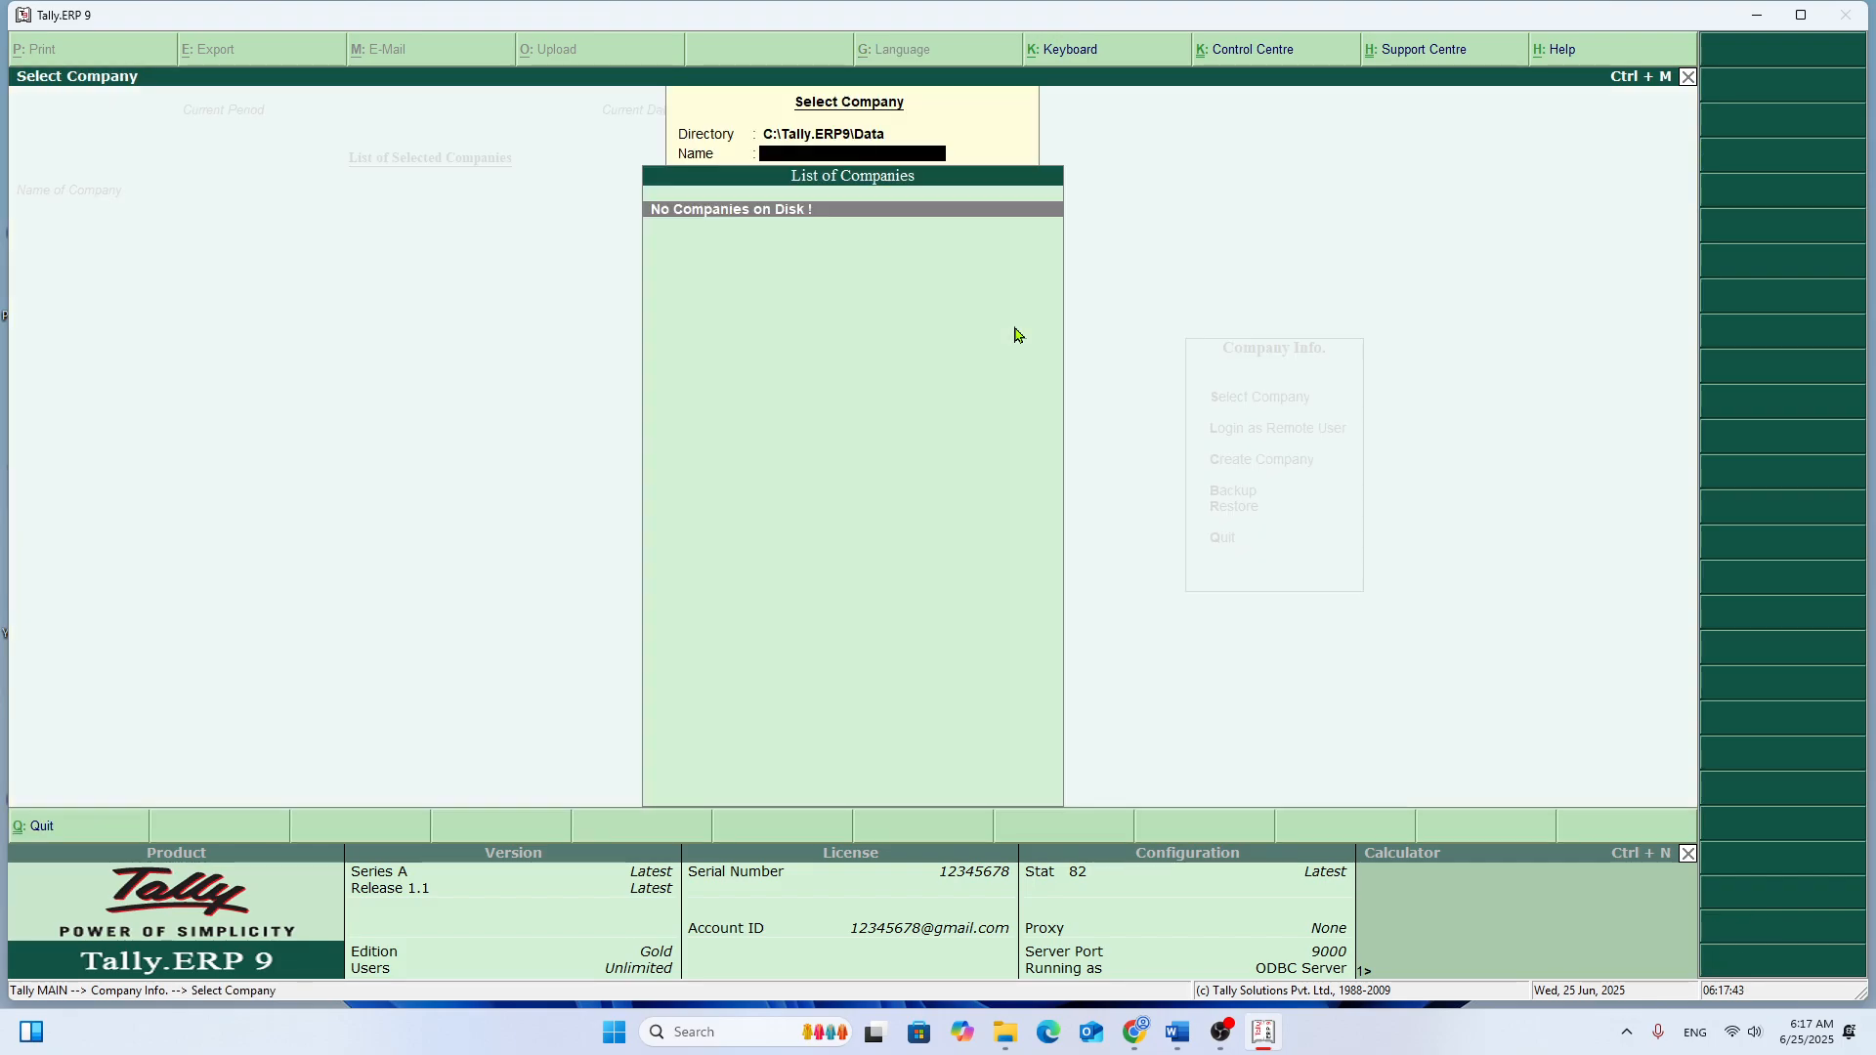
key("BackSpace")
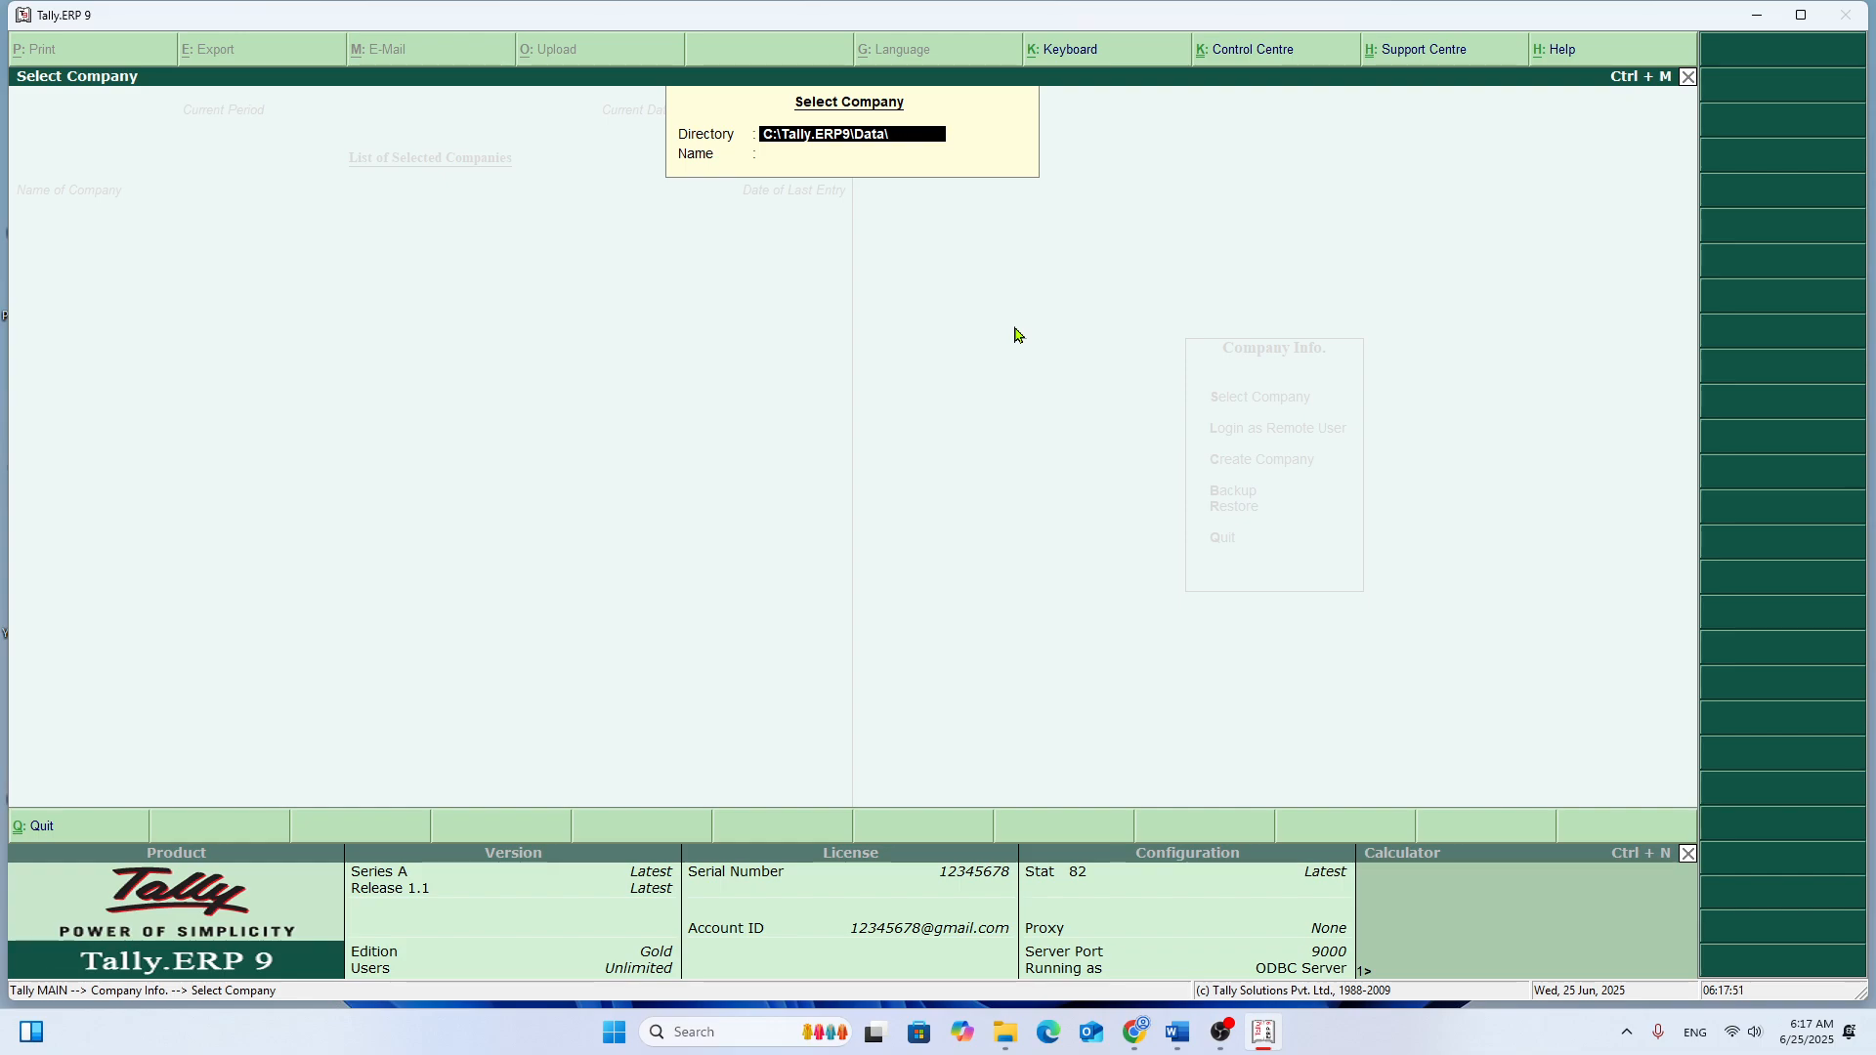
type("ETC(NAU)")
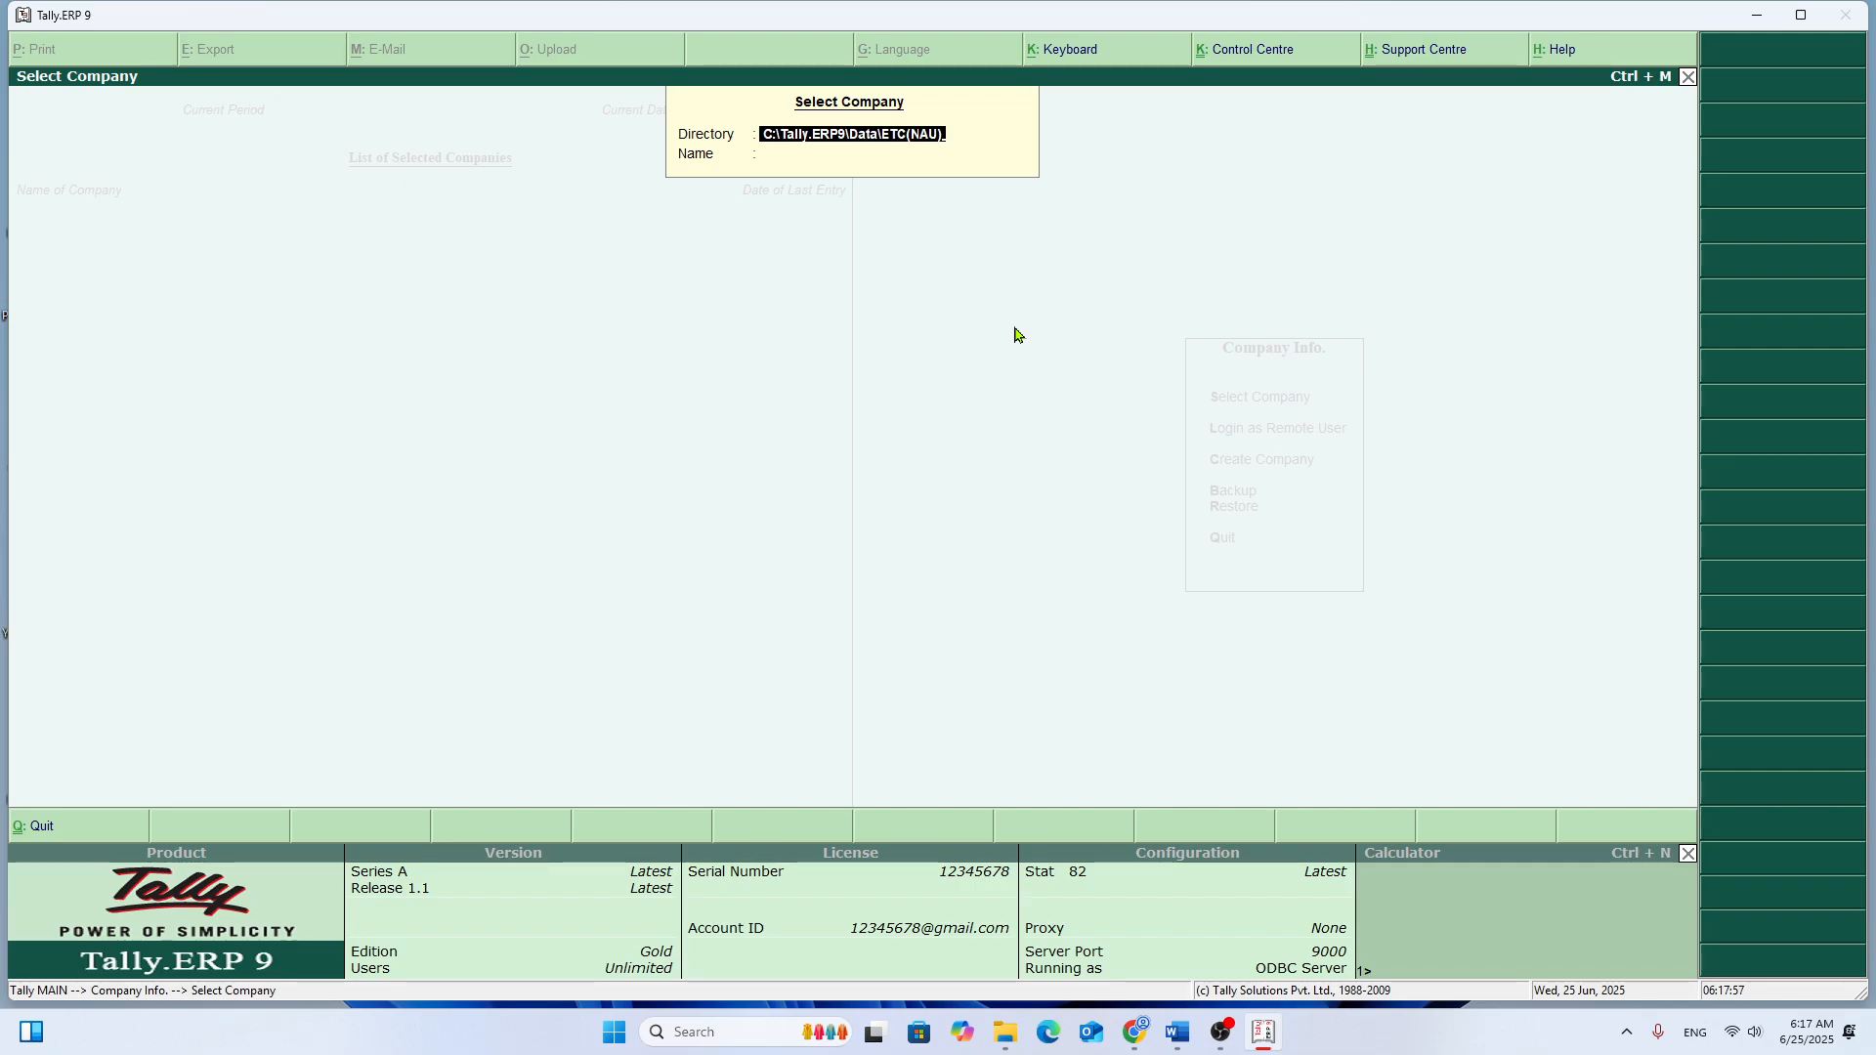
key("Return")
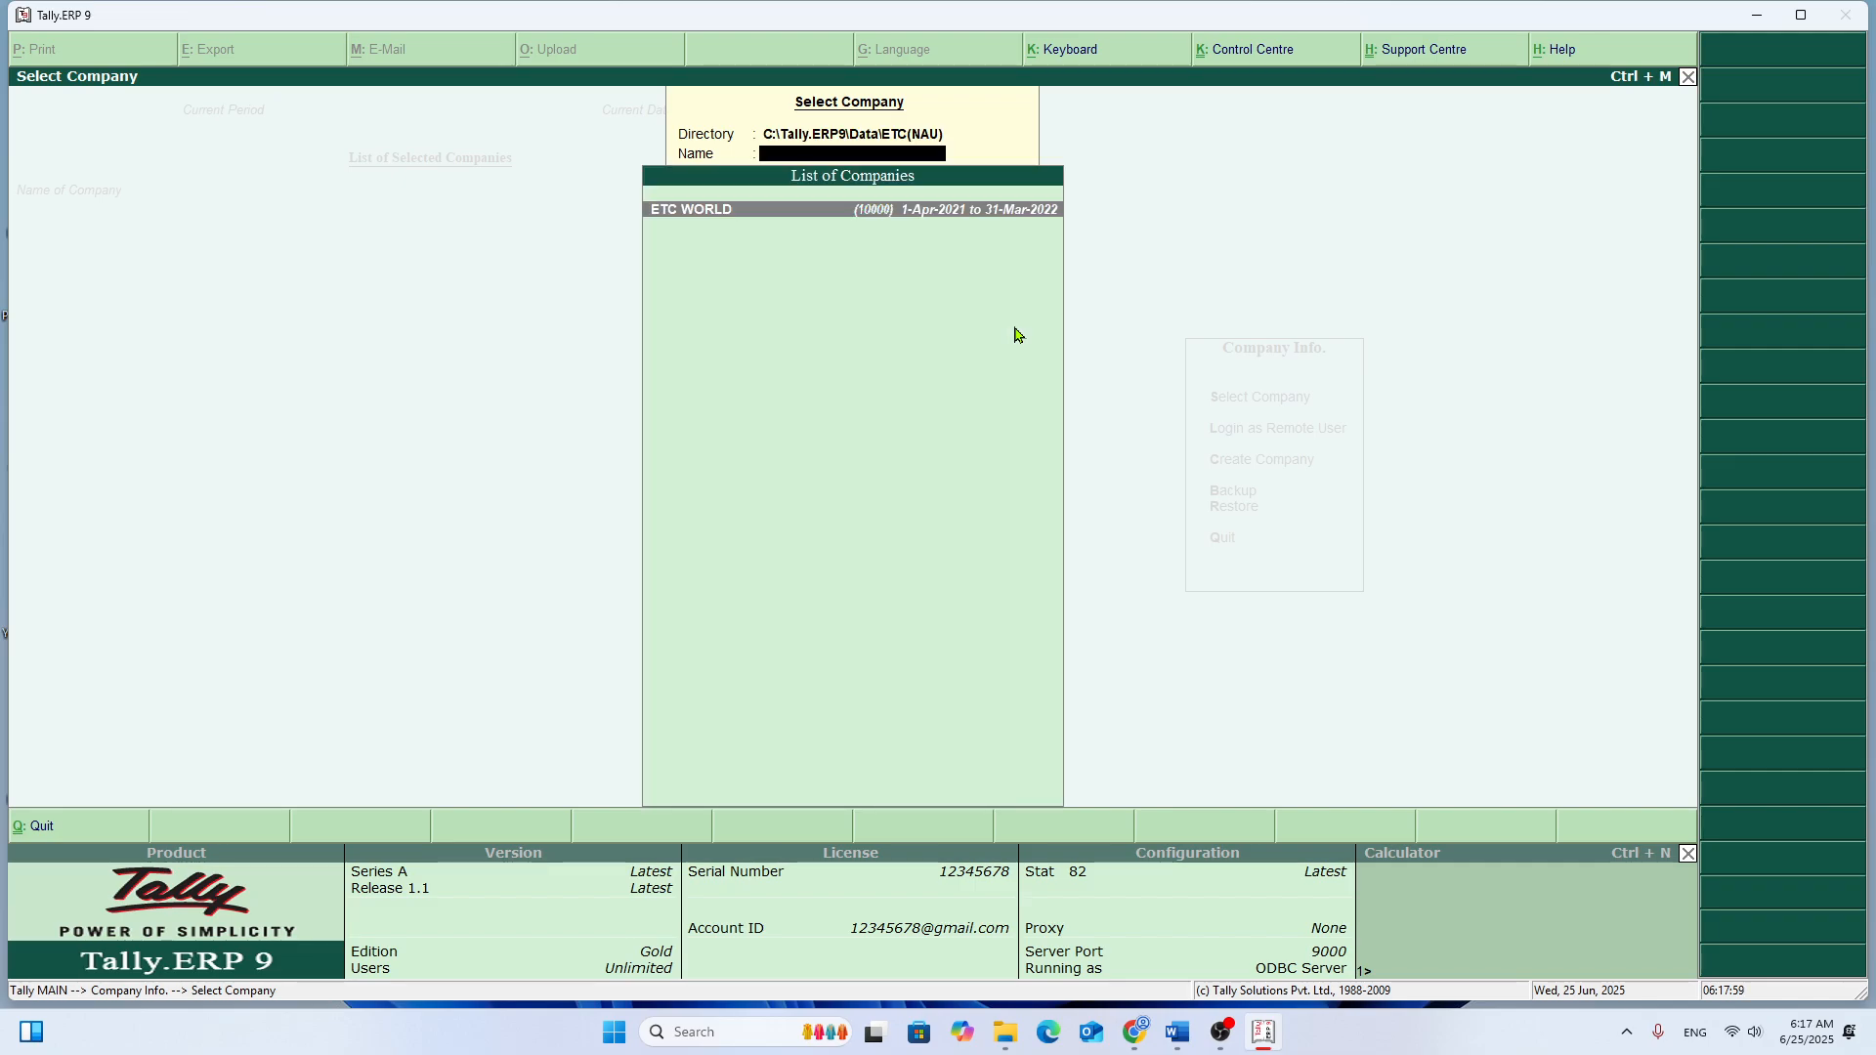
key("Return")
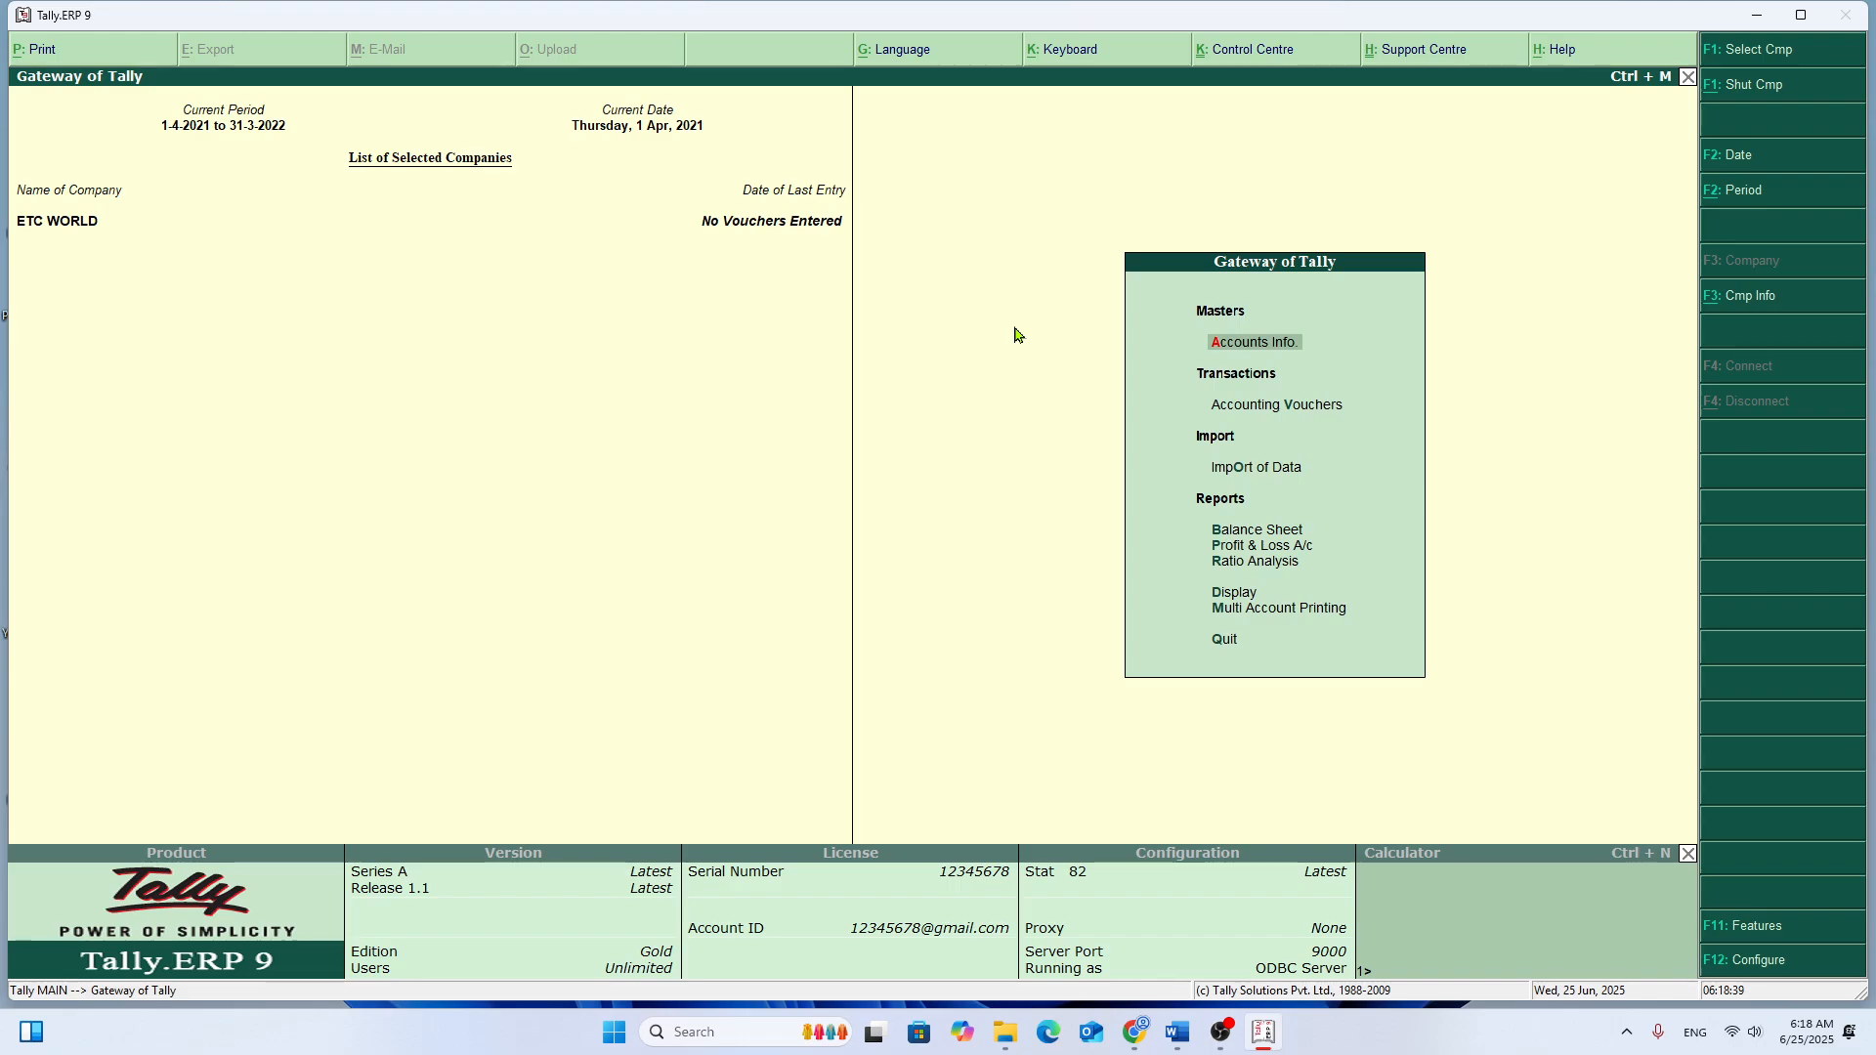
Step: Shut the ETC WORLD company and quit Tally.ERP 9
key("alt+F1")
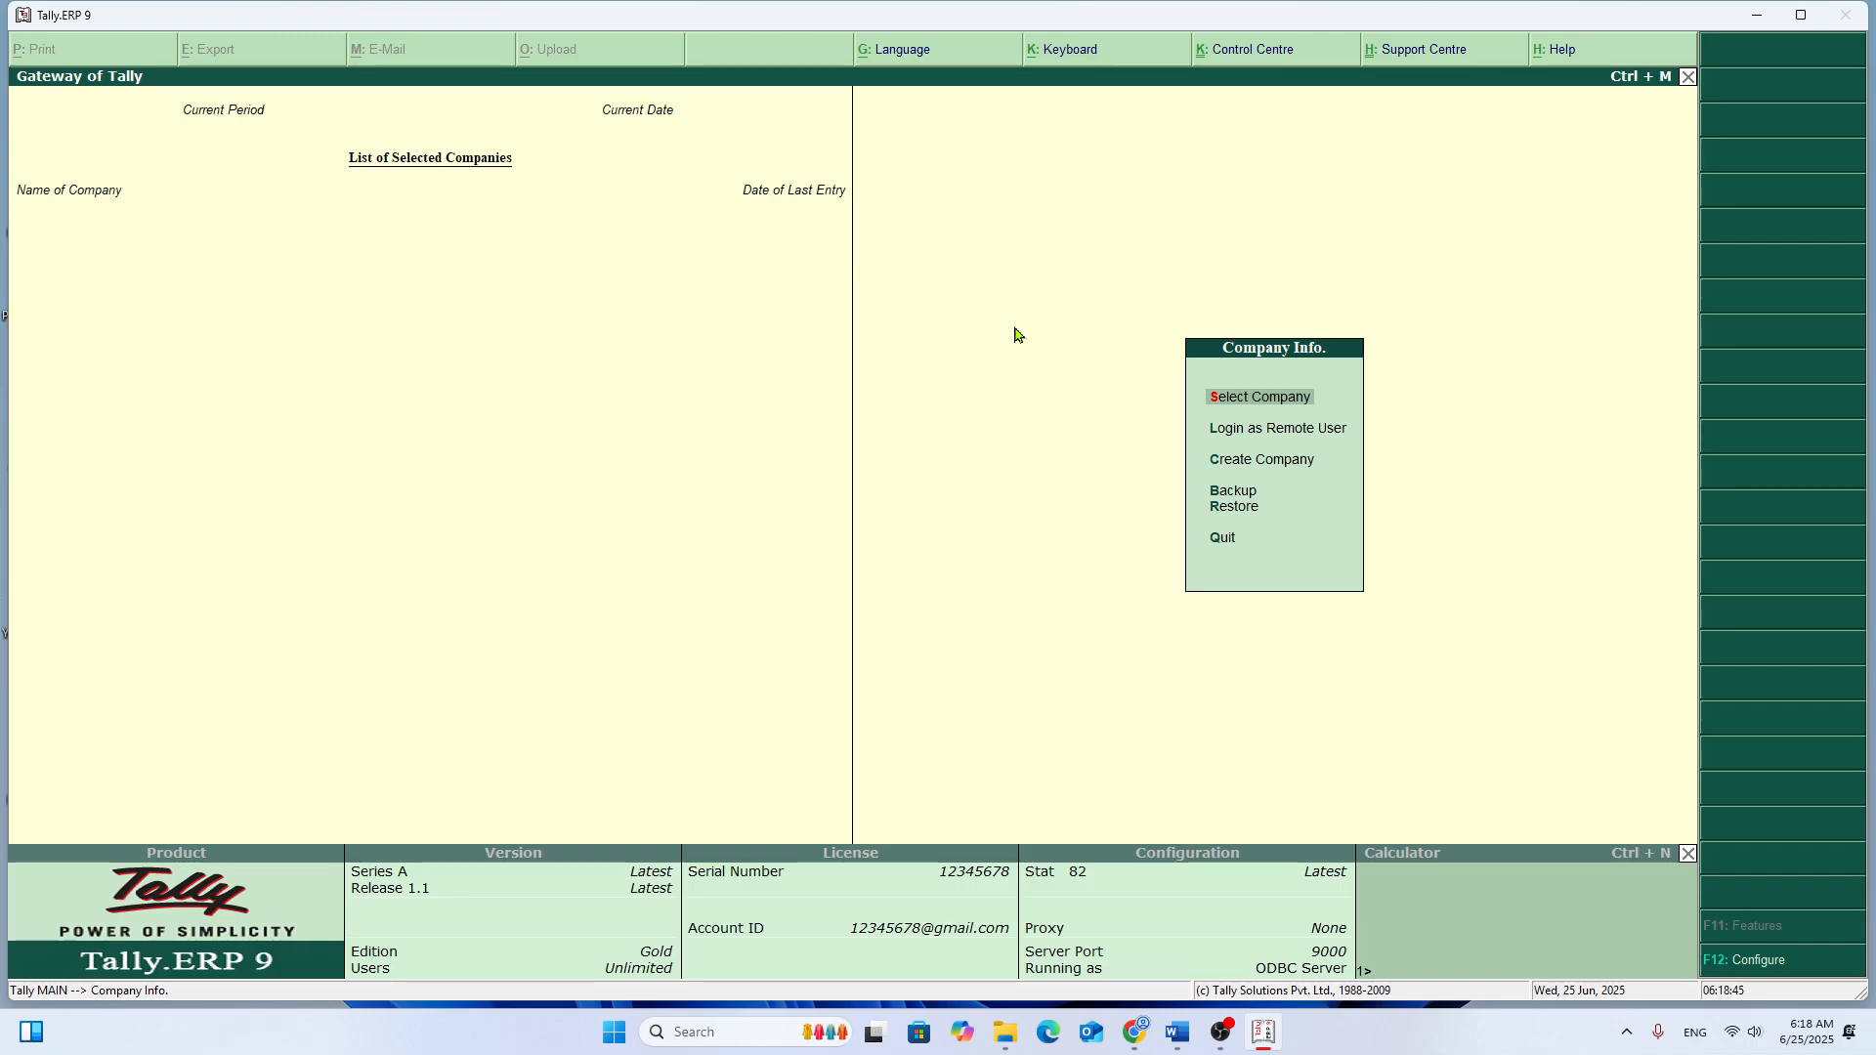
key("q")
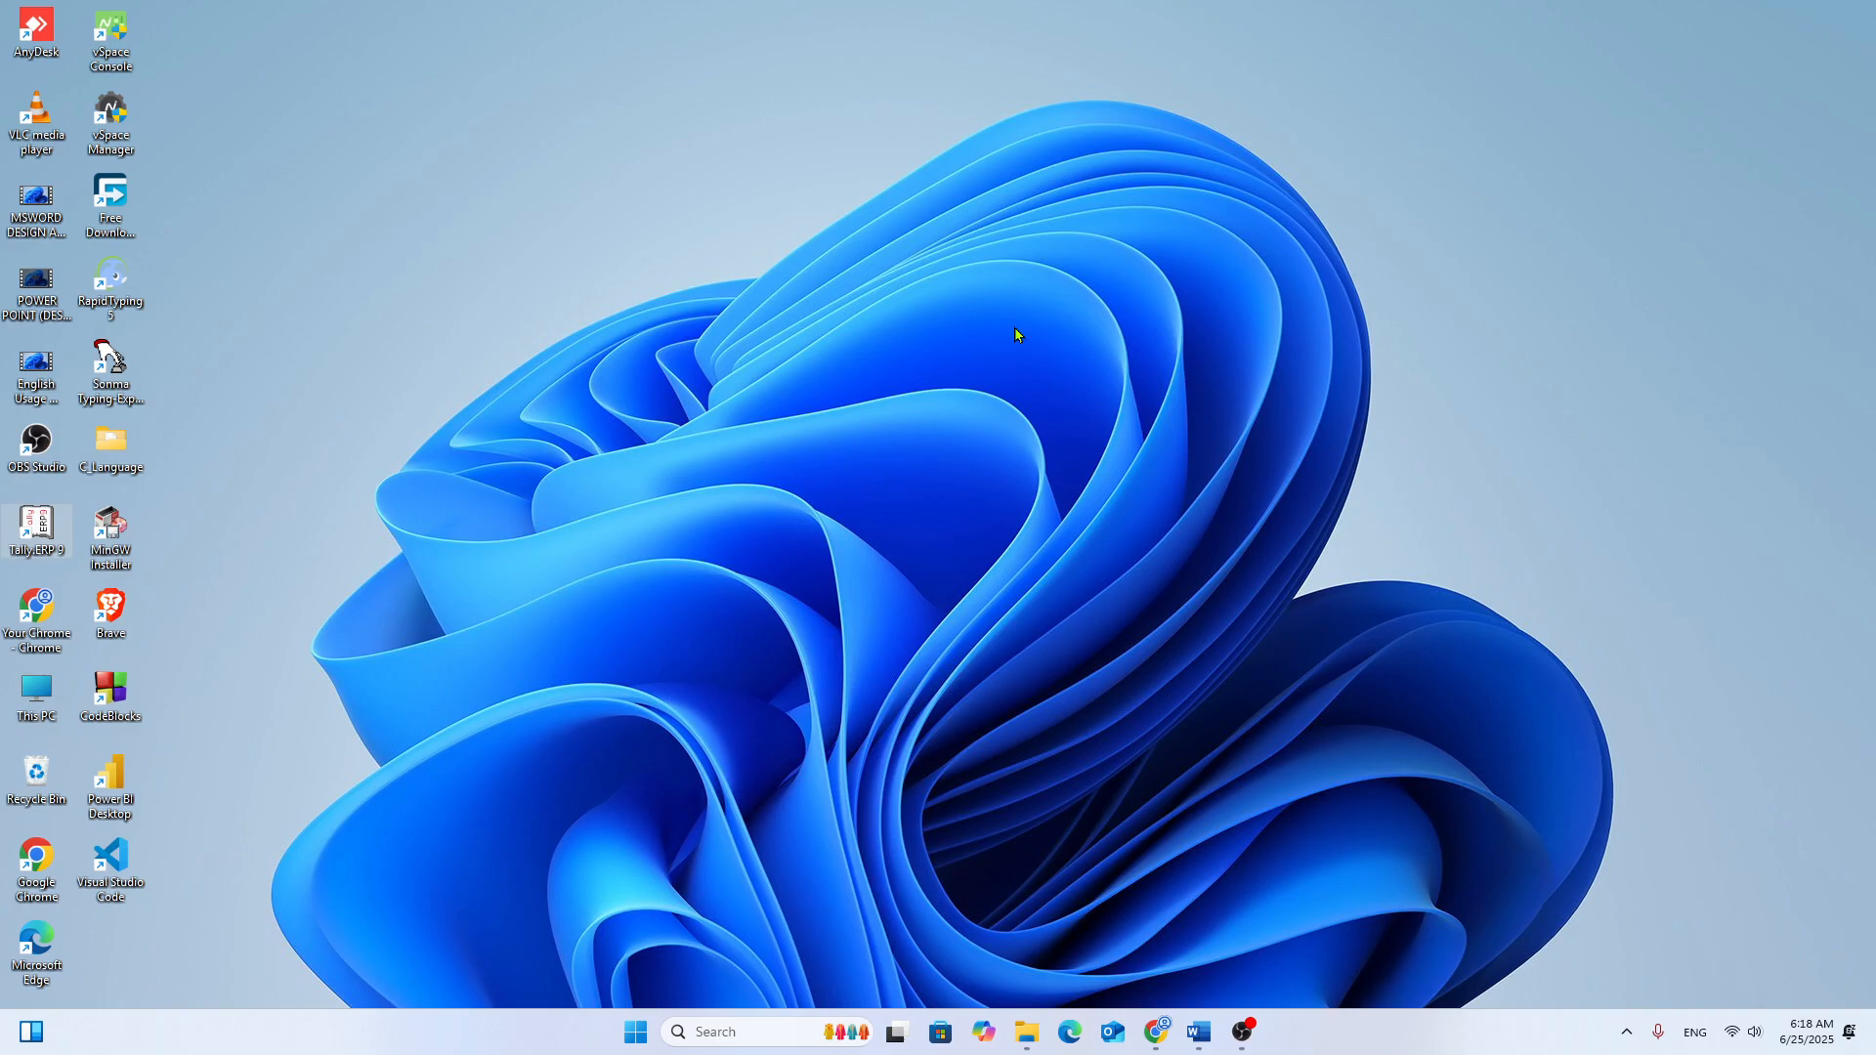
Step: Open the Tally.ERP9 installation folder through the desktop shortcut's properties and display its contents as large icons
right_click(42, 545)
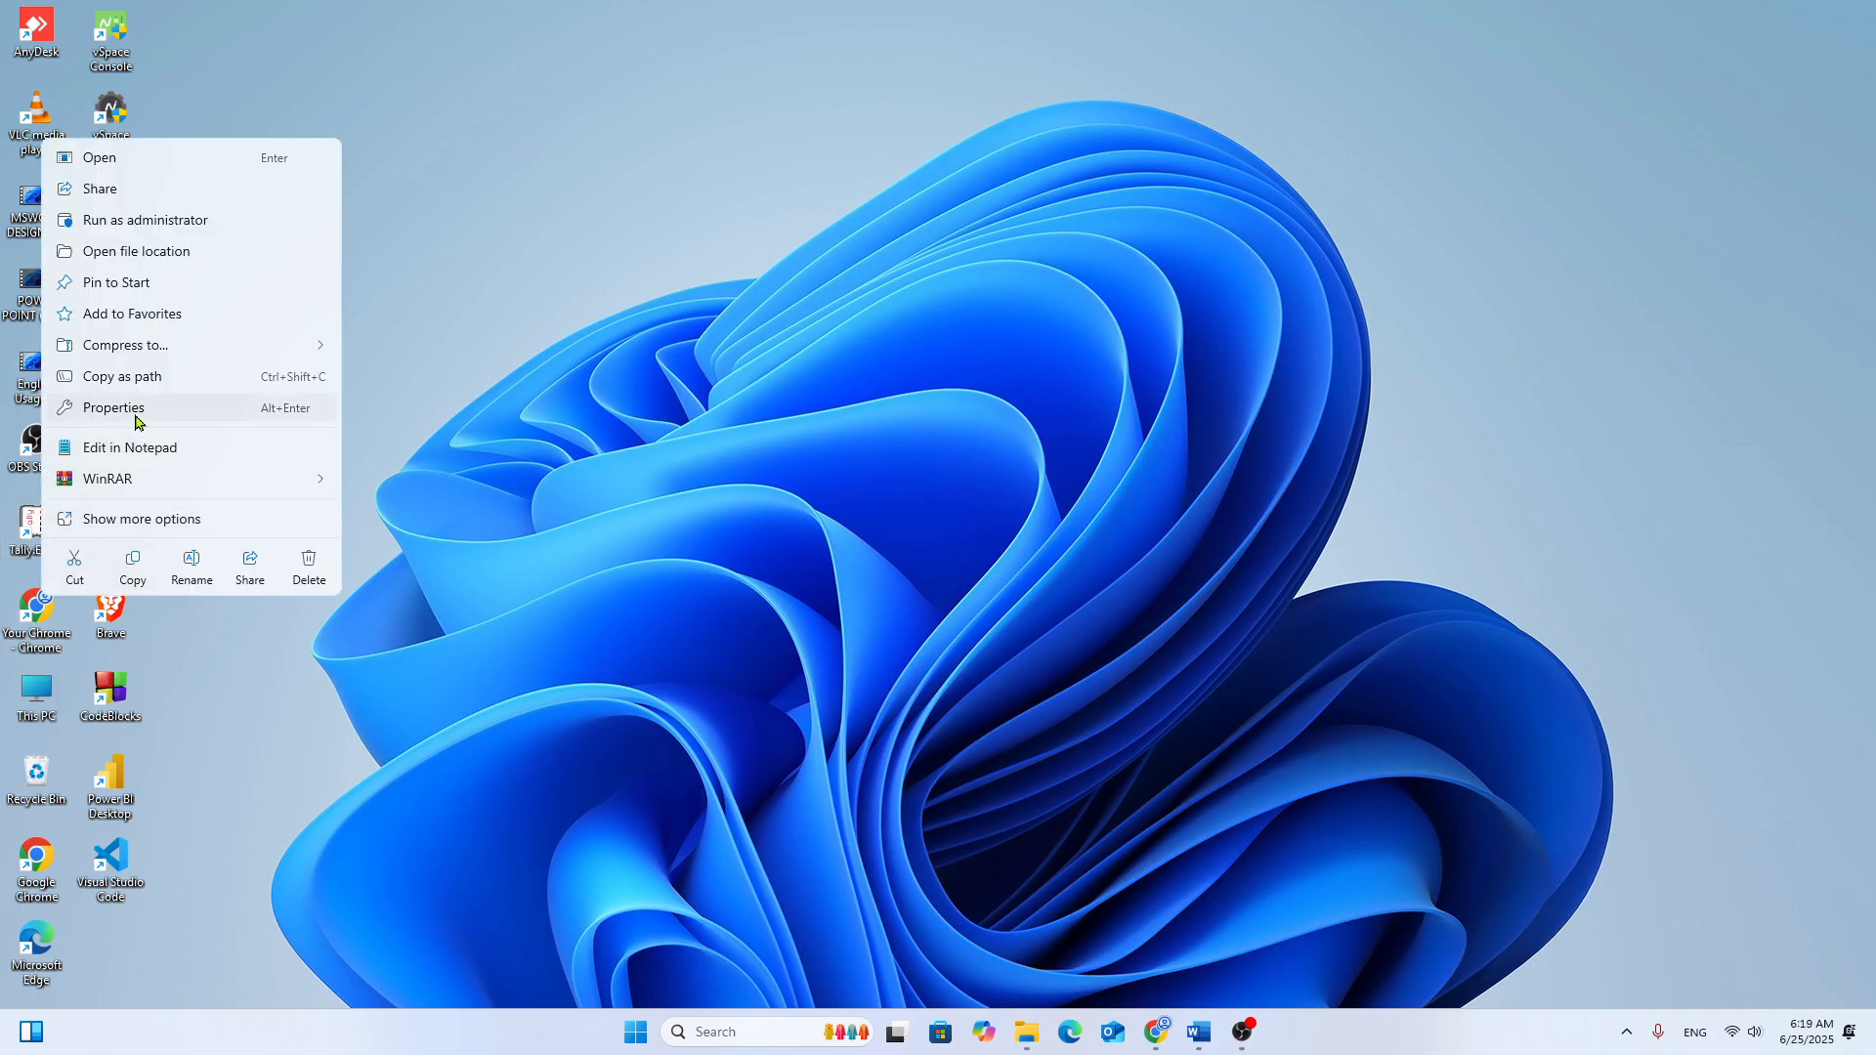
left_click(135, 411)
left_click(127, 802)
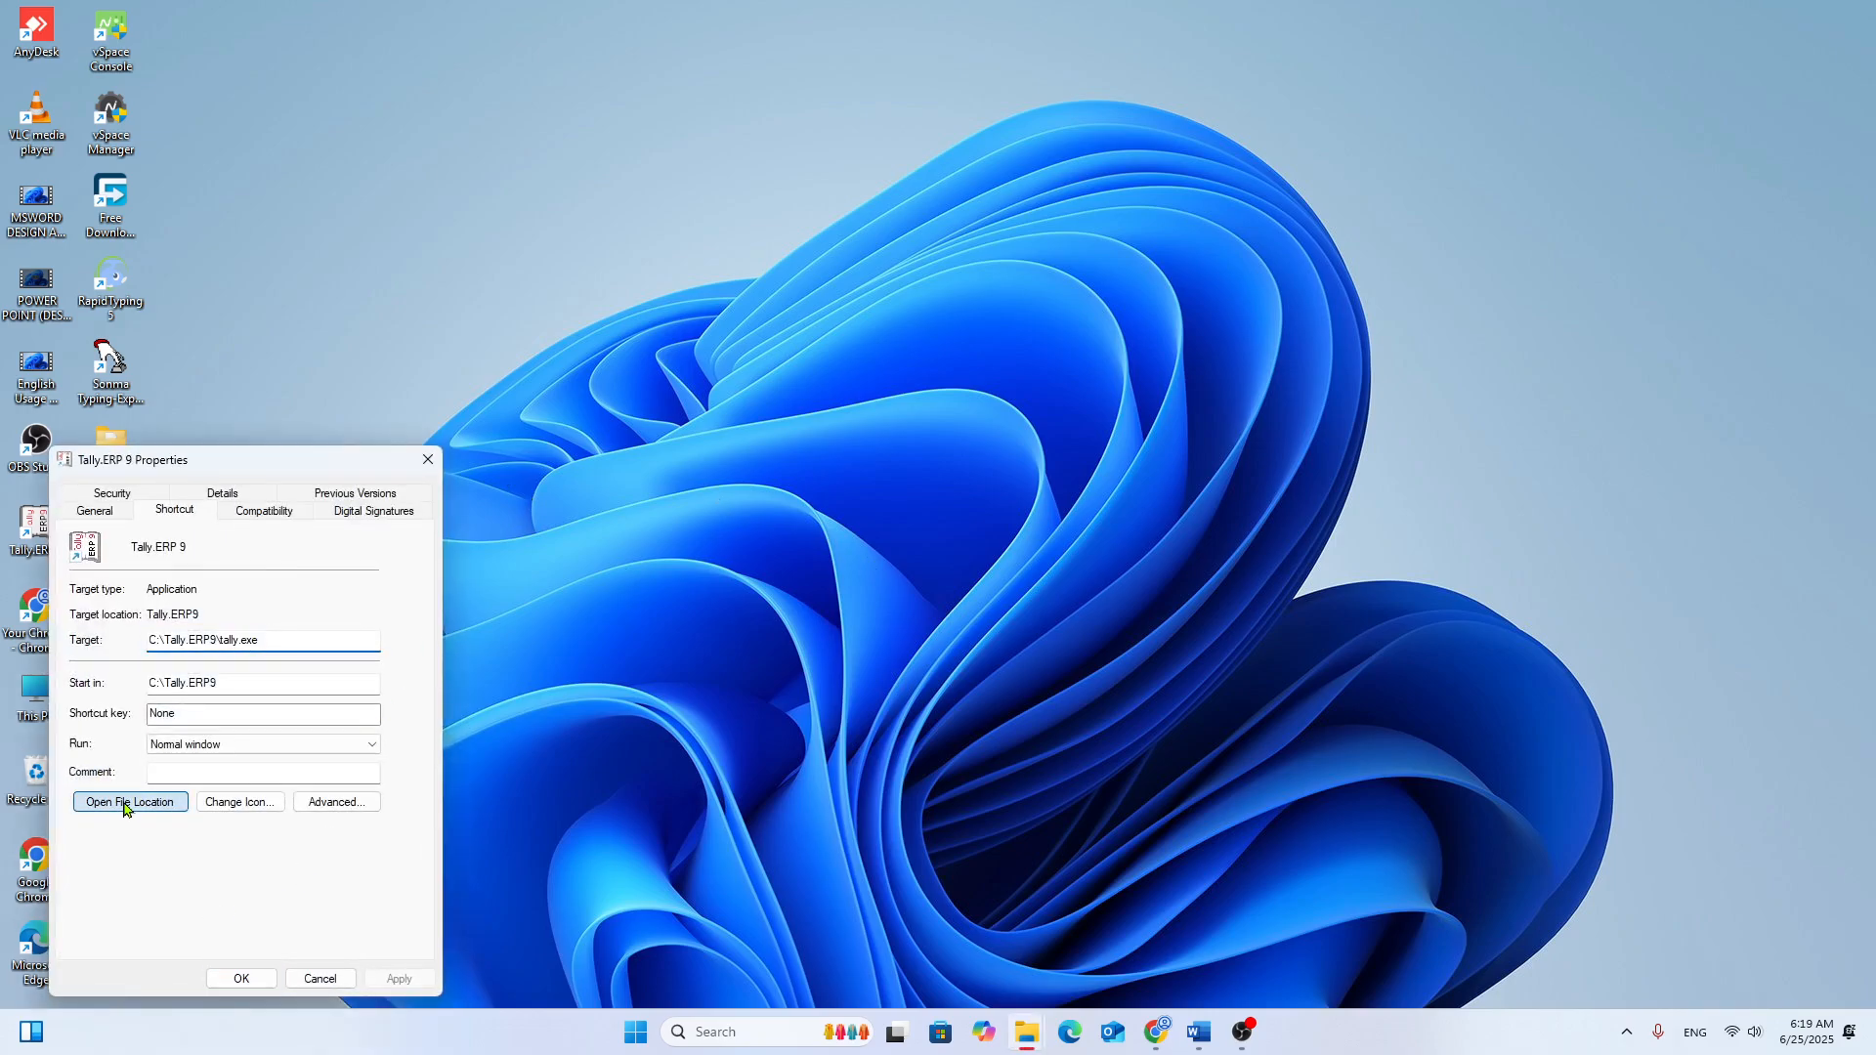
left_click(210, 172)
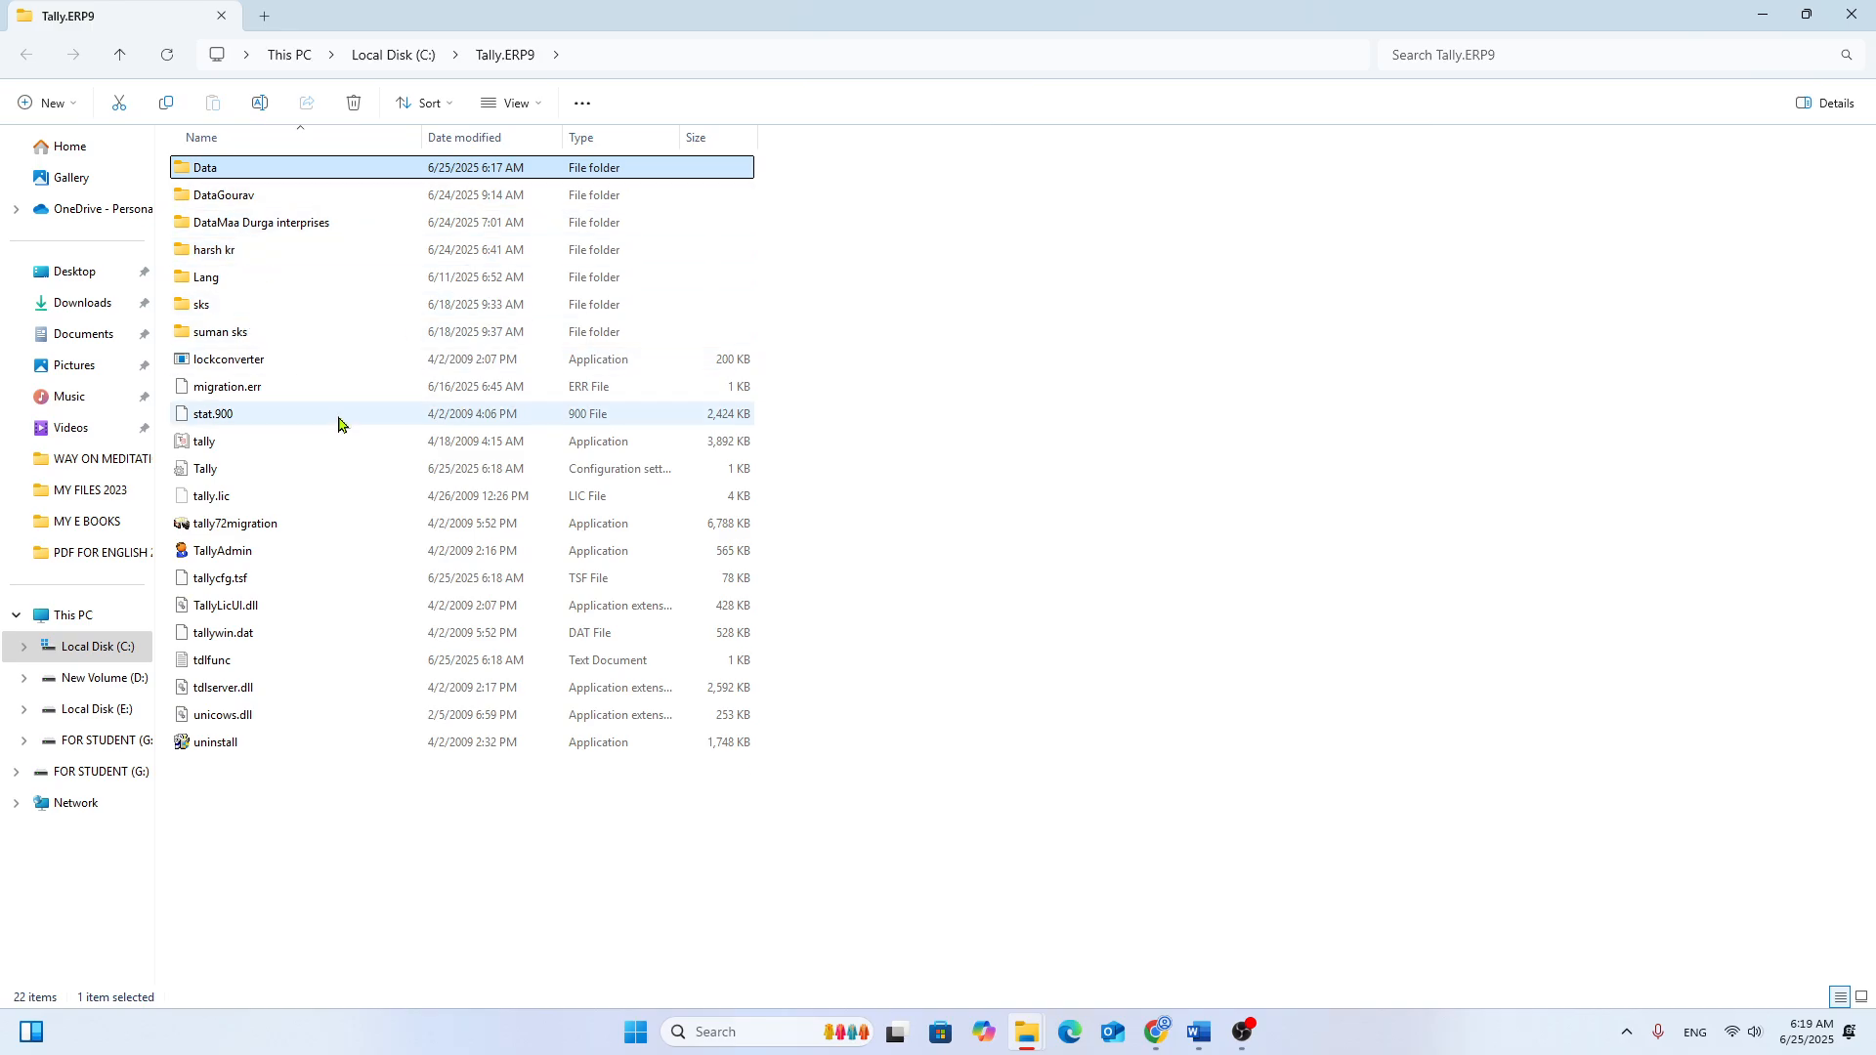
scroll(491, 792, "up", 3)
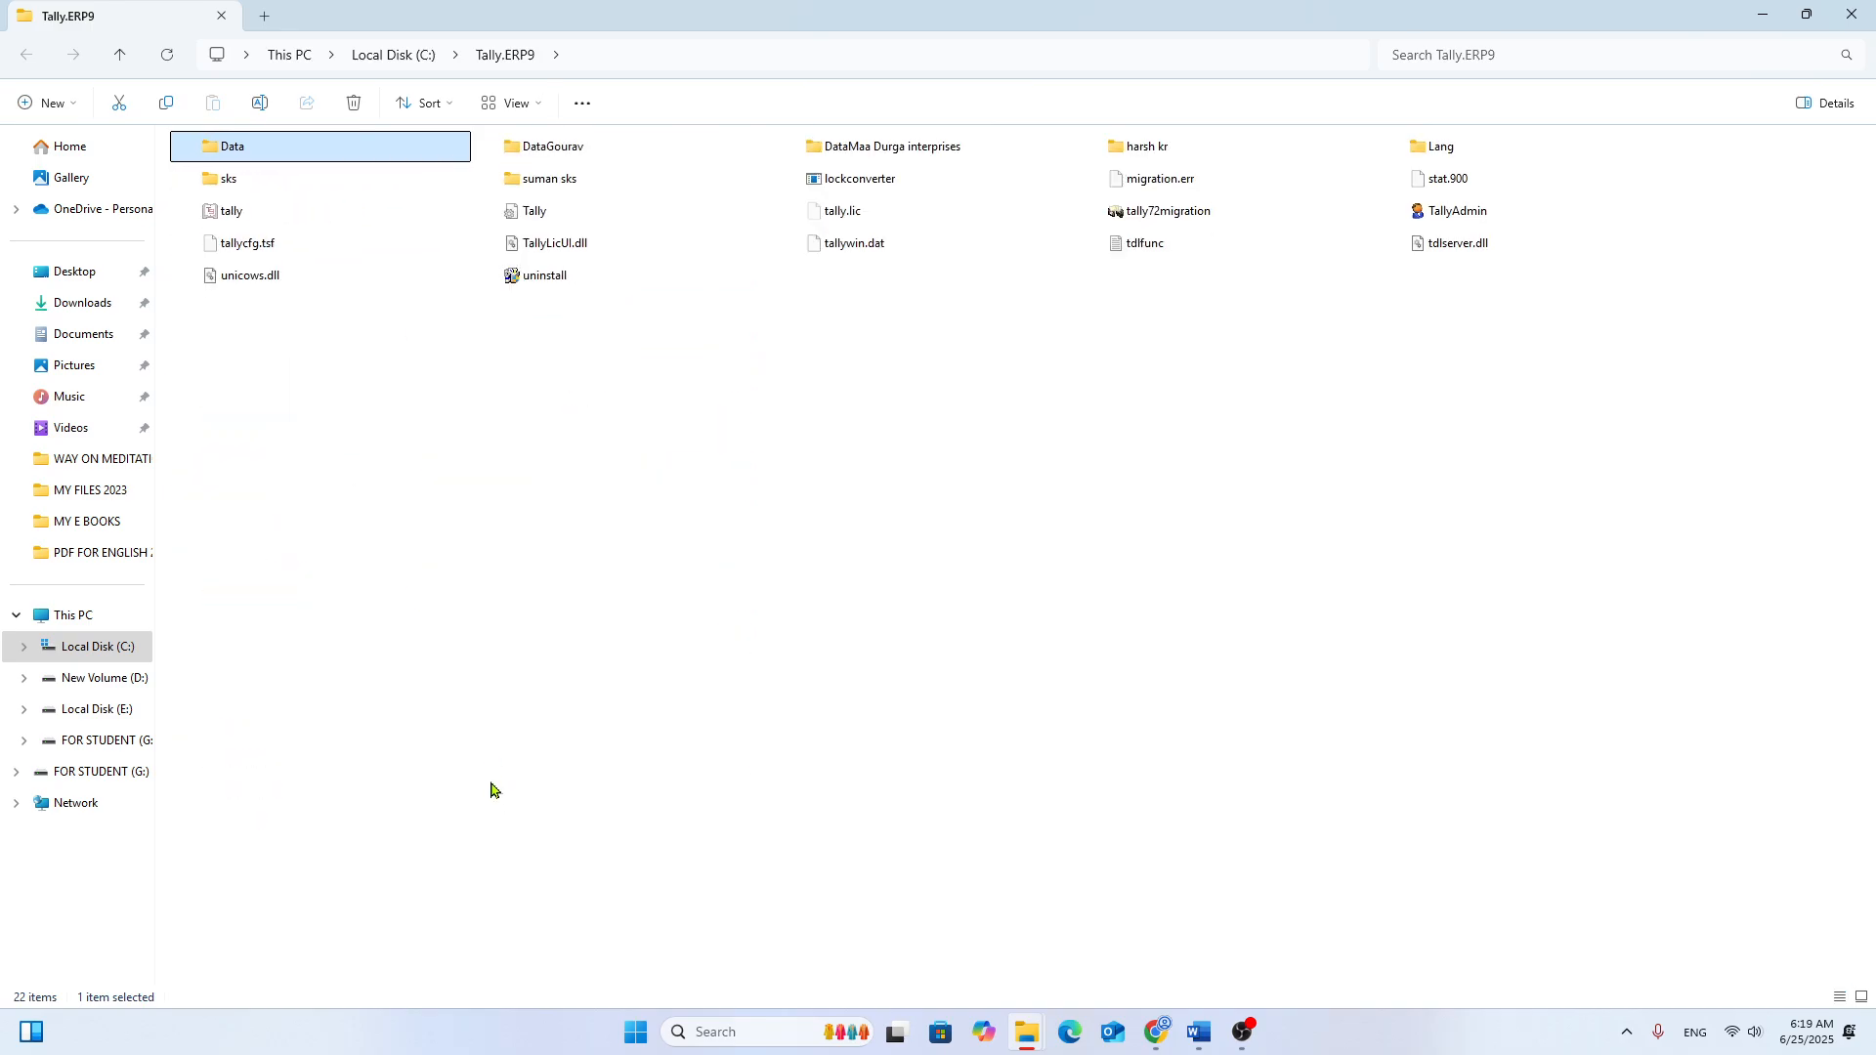
scroll(494, 772, "up", 1)
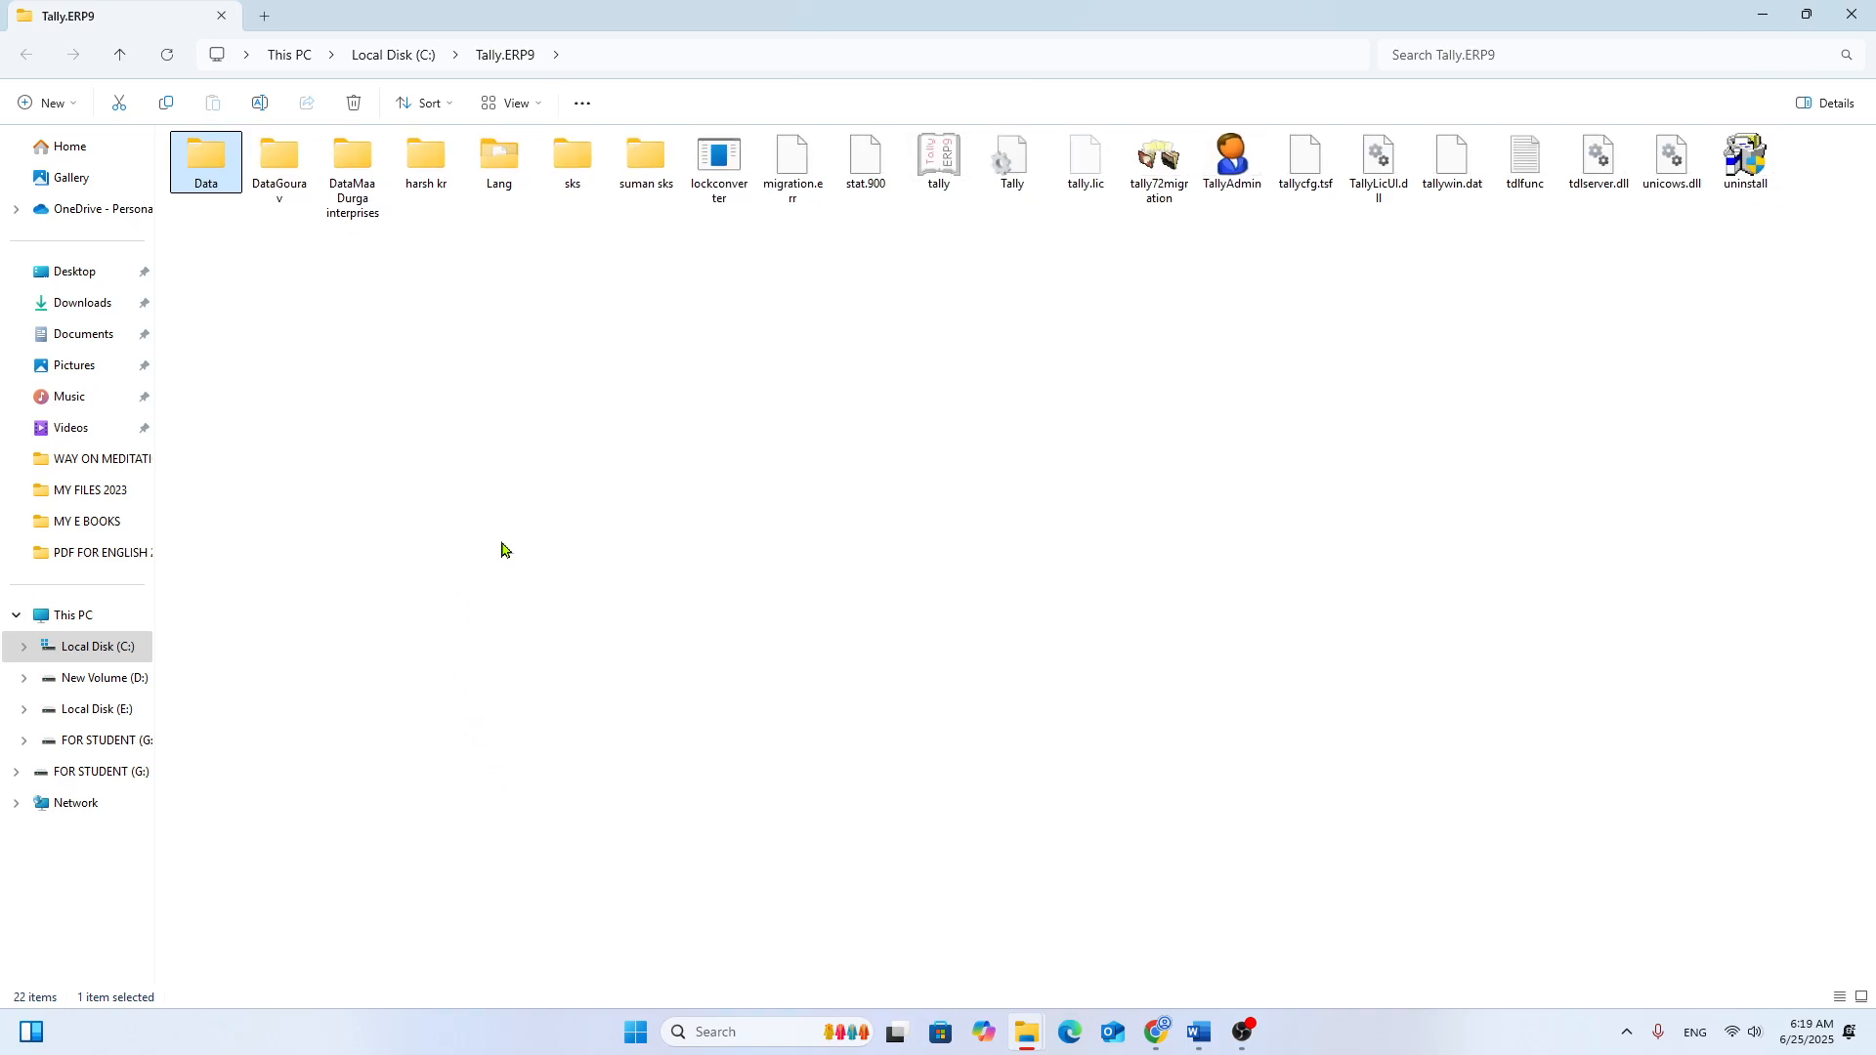
scroll(495, 539, "up", 1)
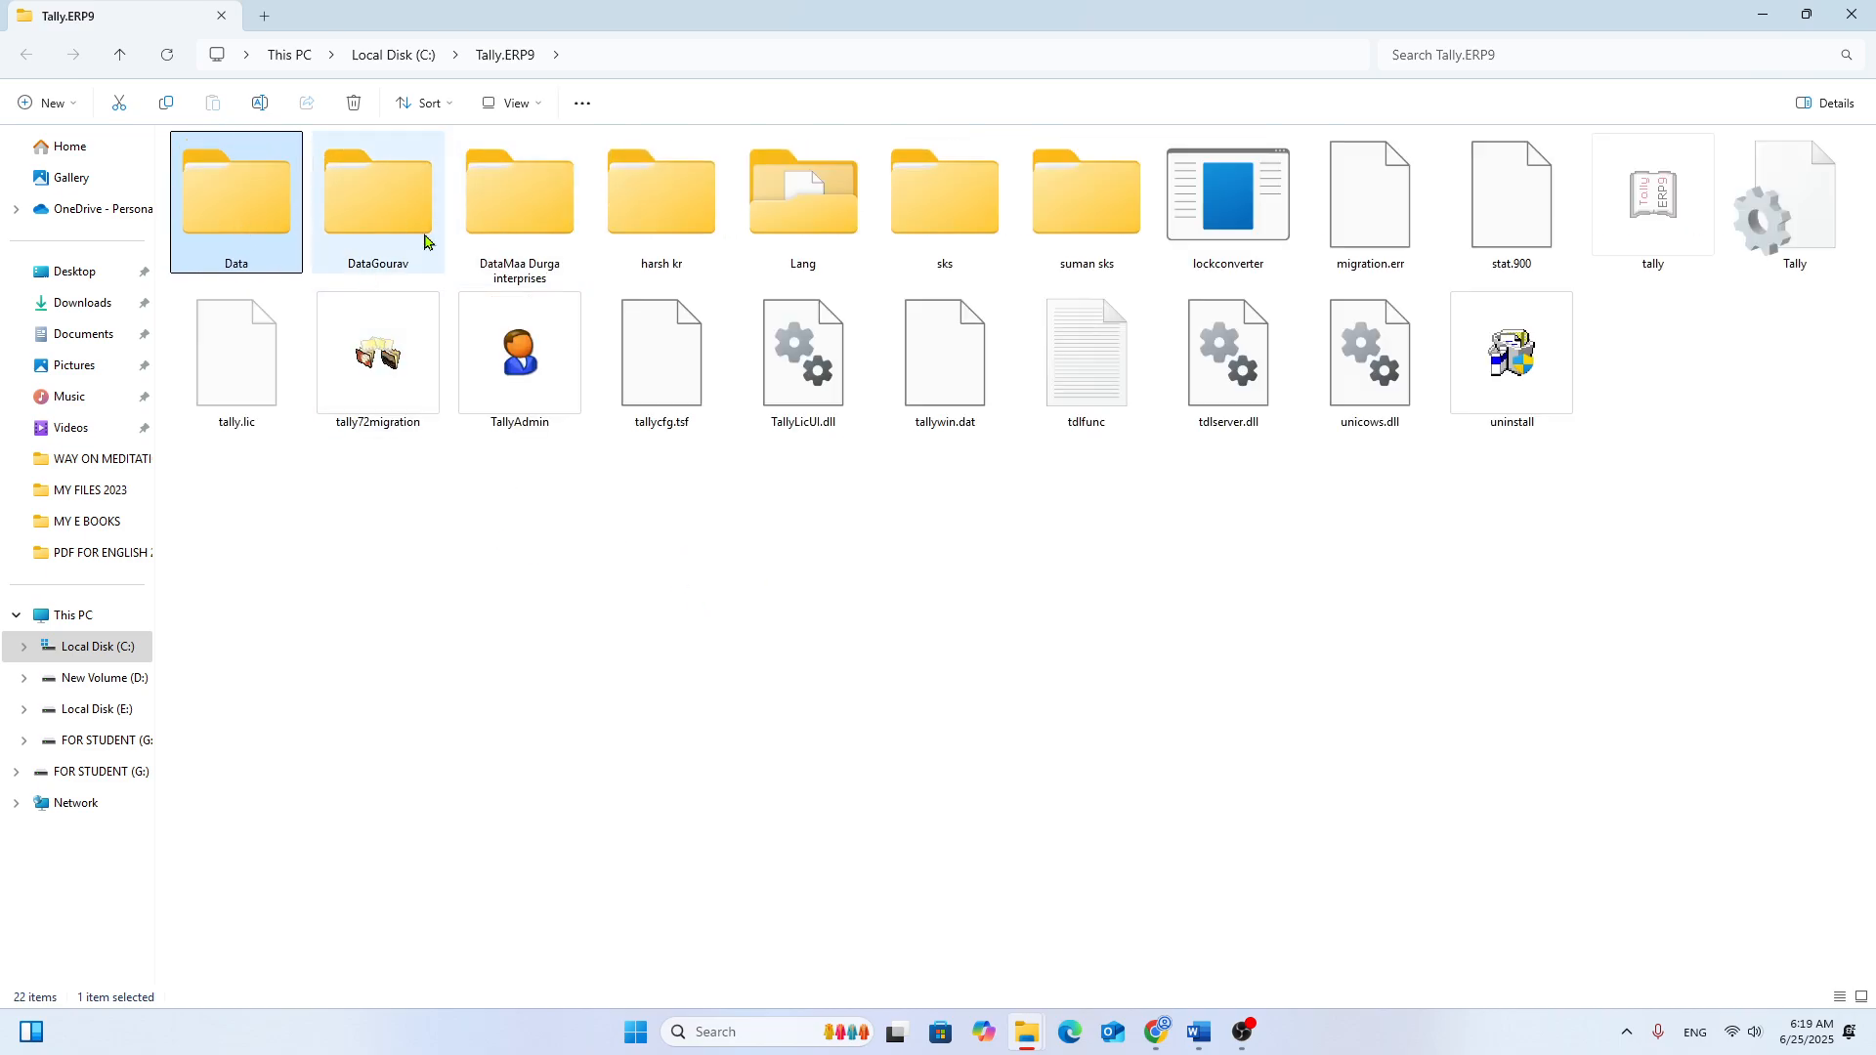
mouse_move(384, 221)
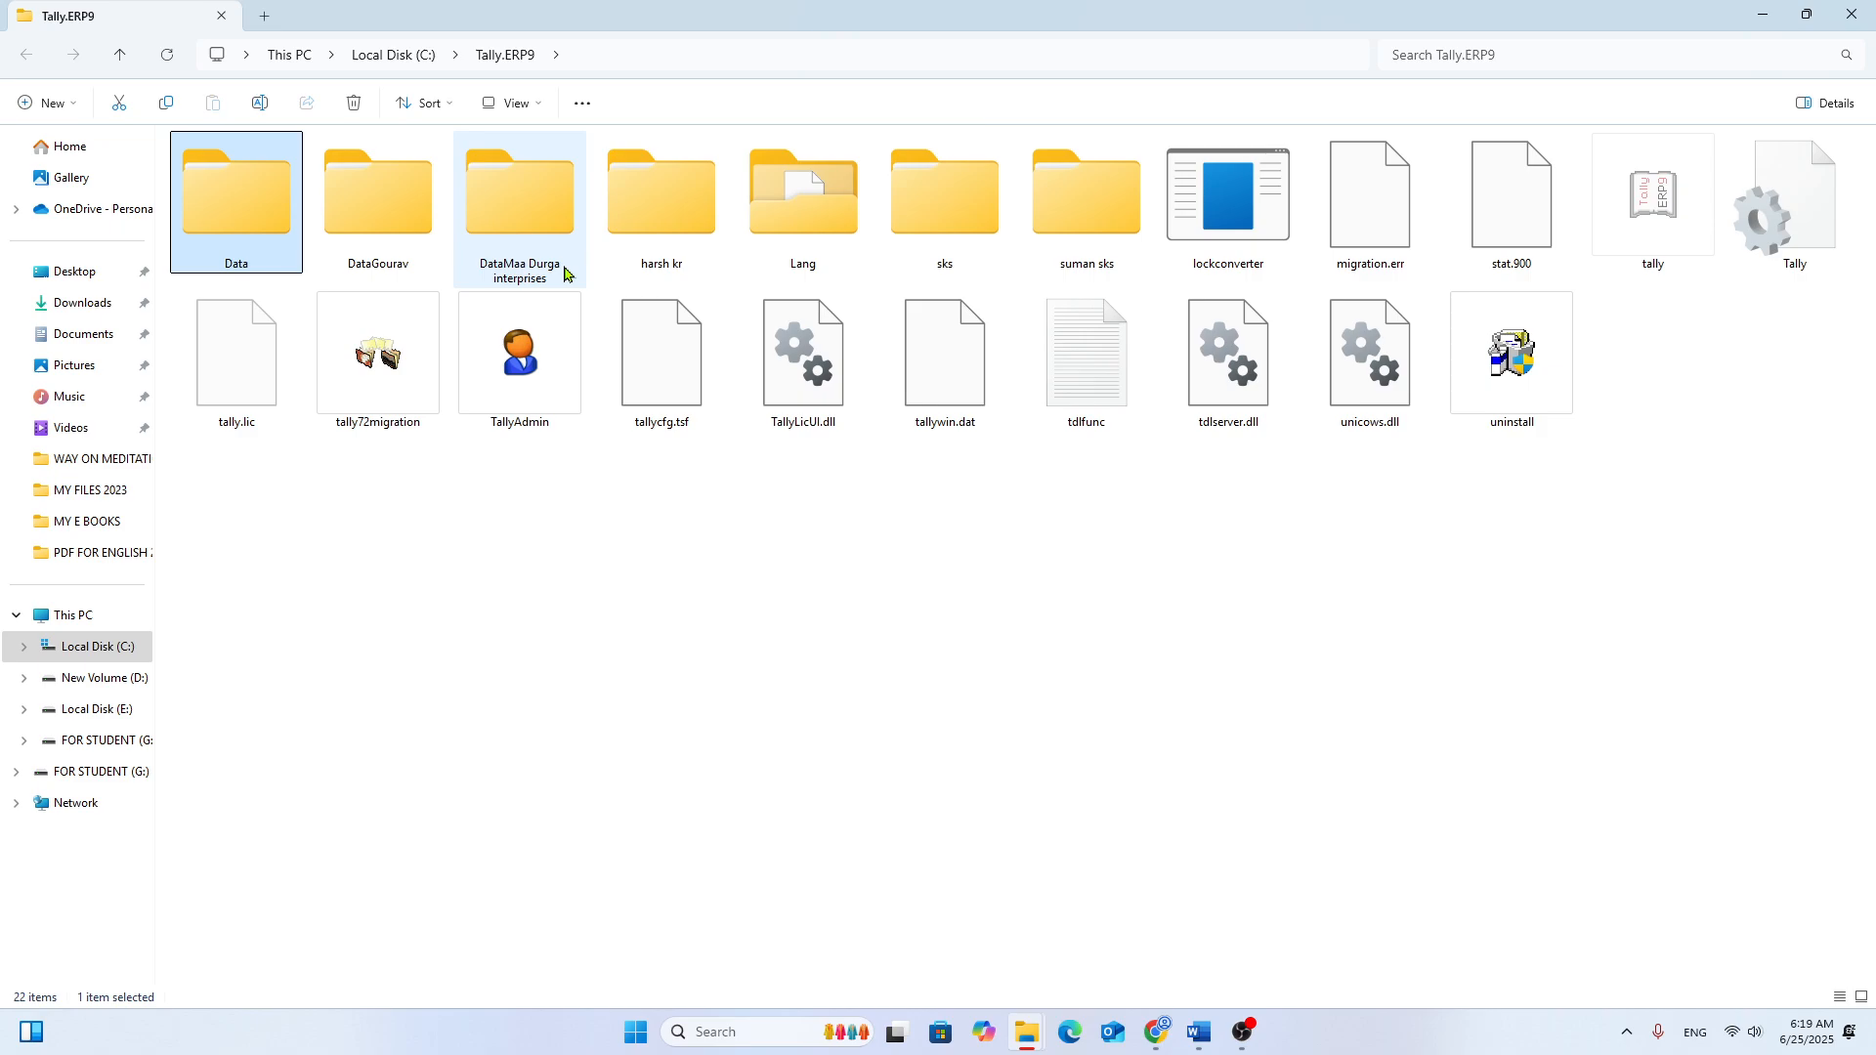
left_click(379, 221)
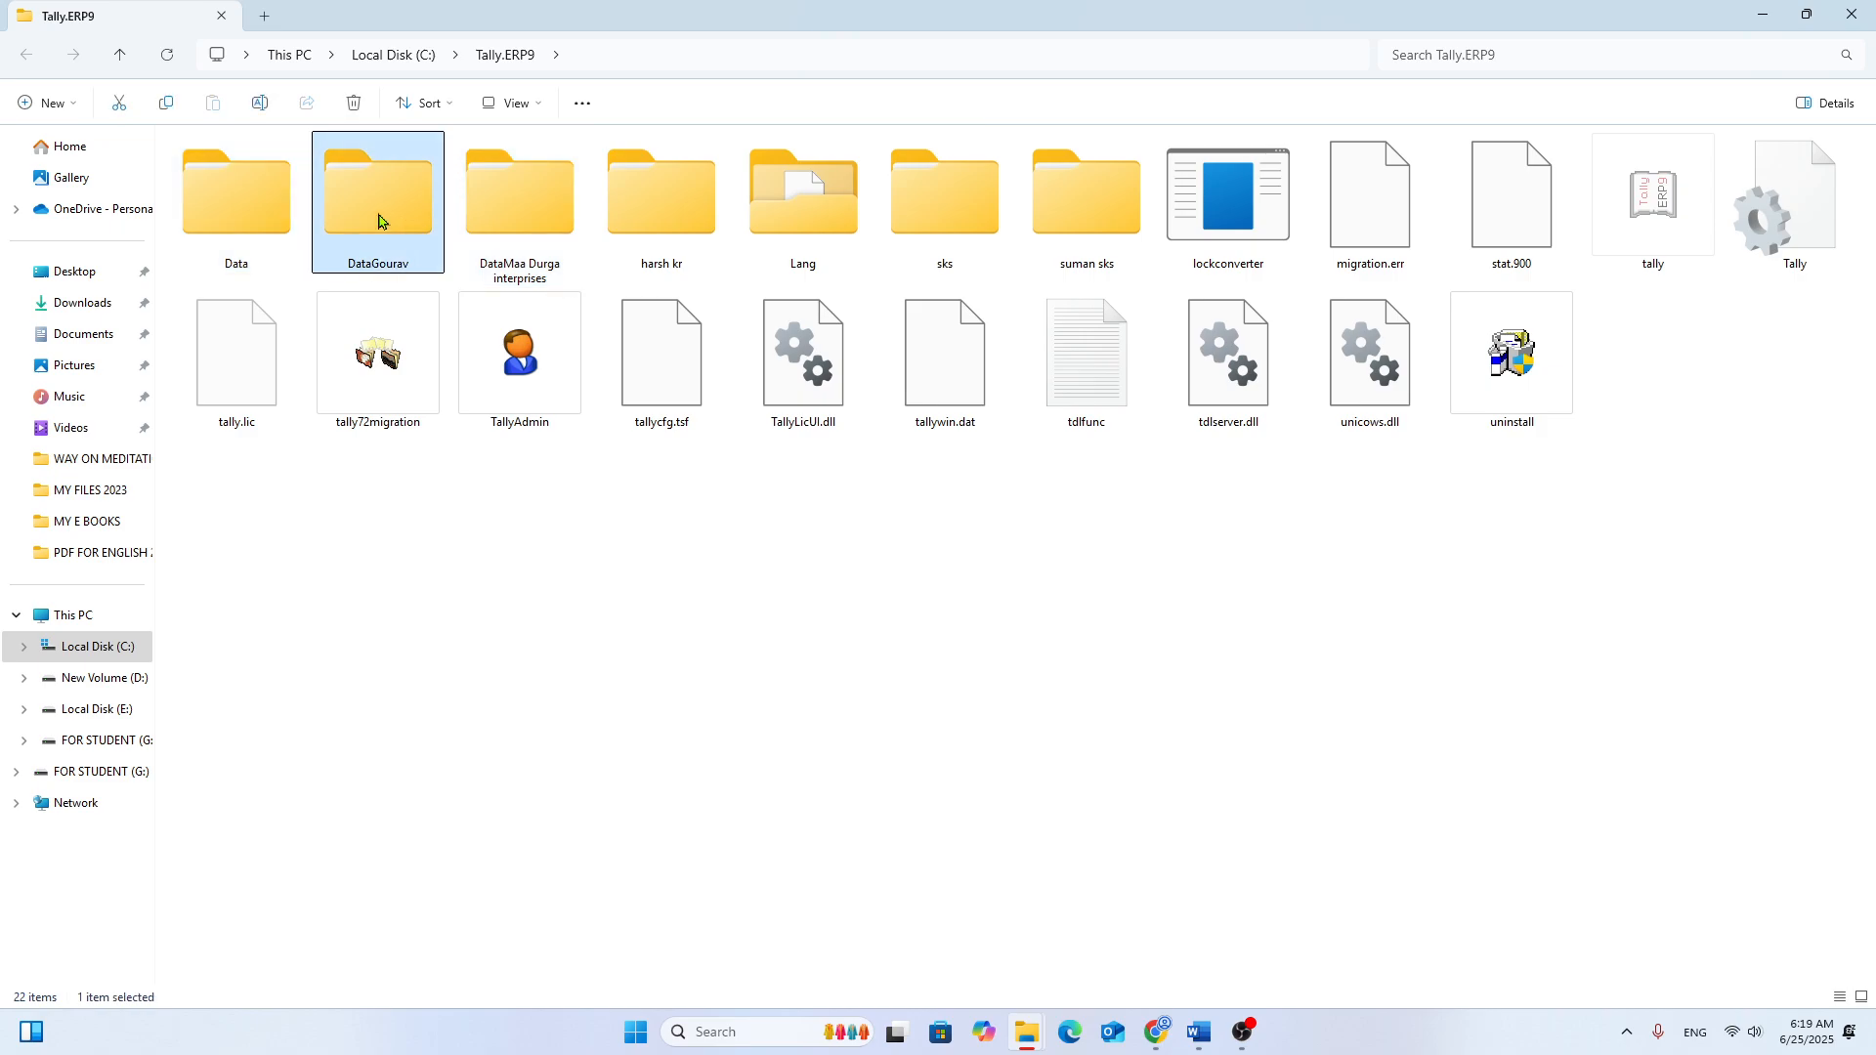
left_click(513, 217, "ctrl")
left_click(662, 217, "ctrl")
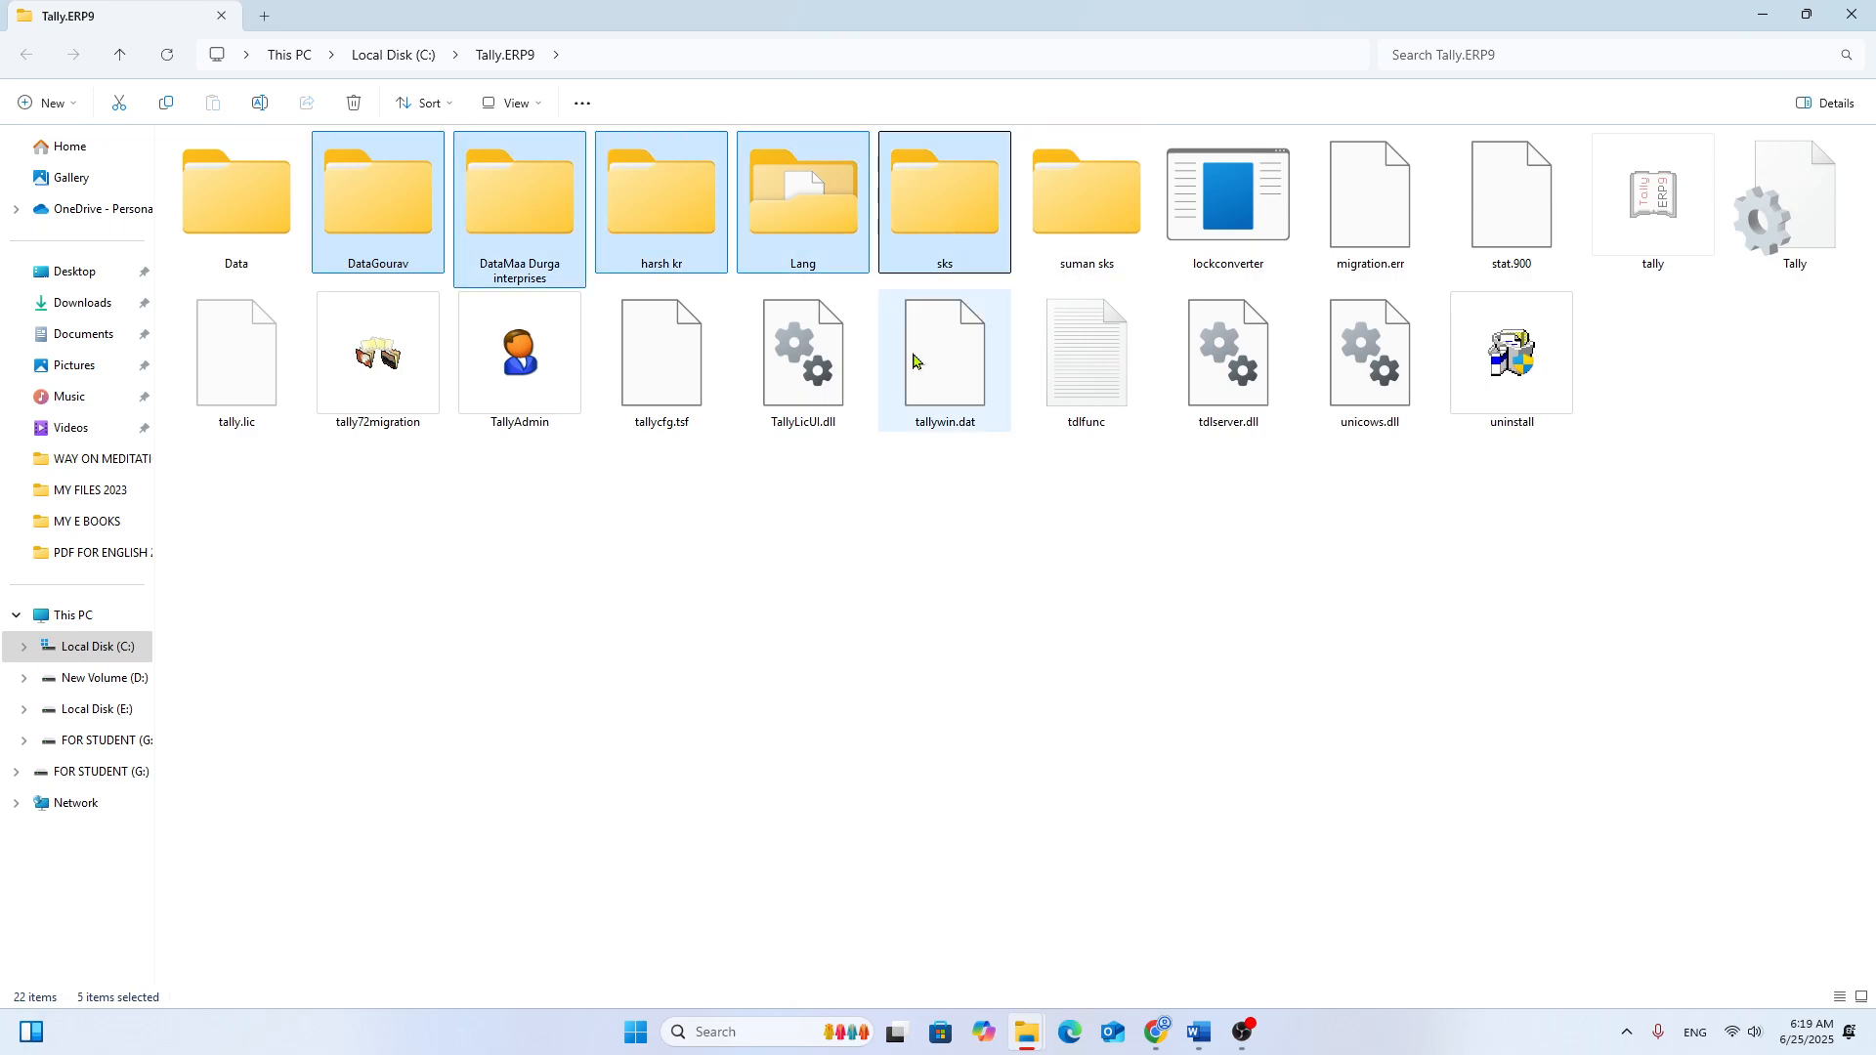
left_click(927, 225)
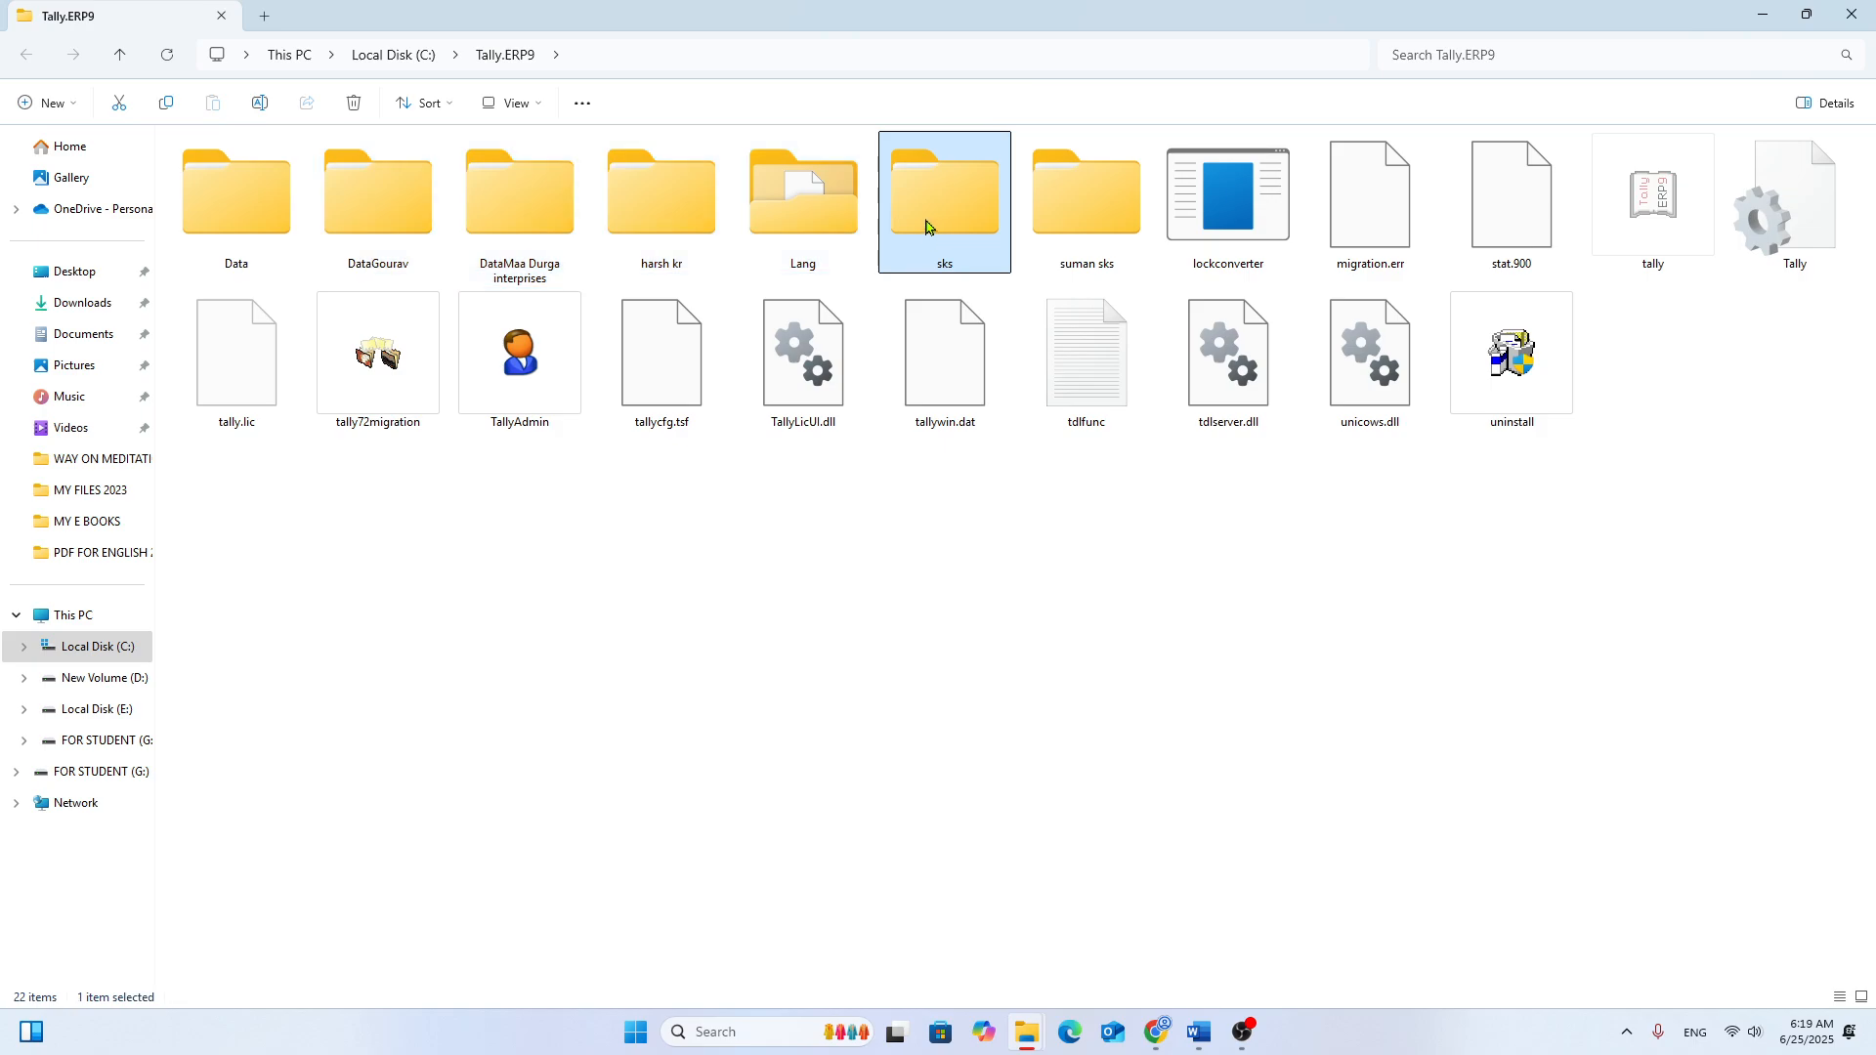
left_click(1084, 210, "ctrl")
left_click(662, 209, "shift")
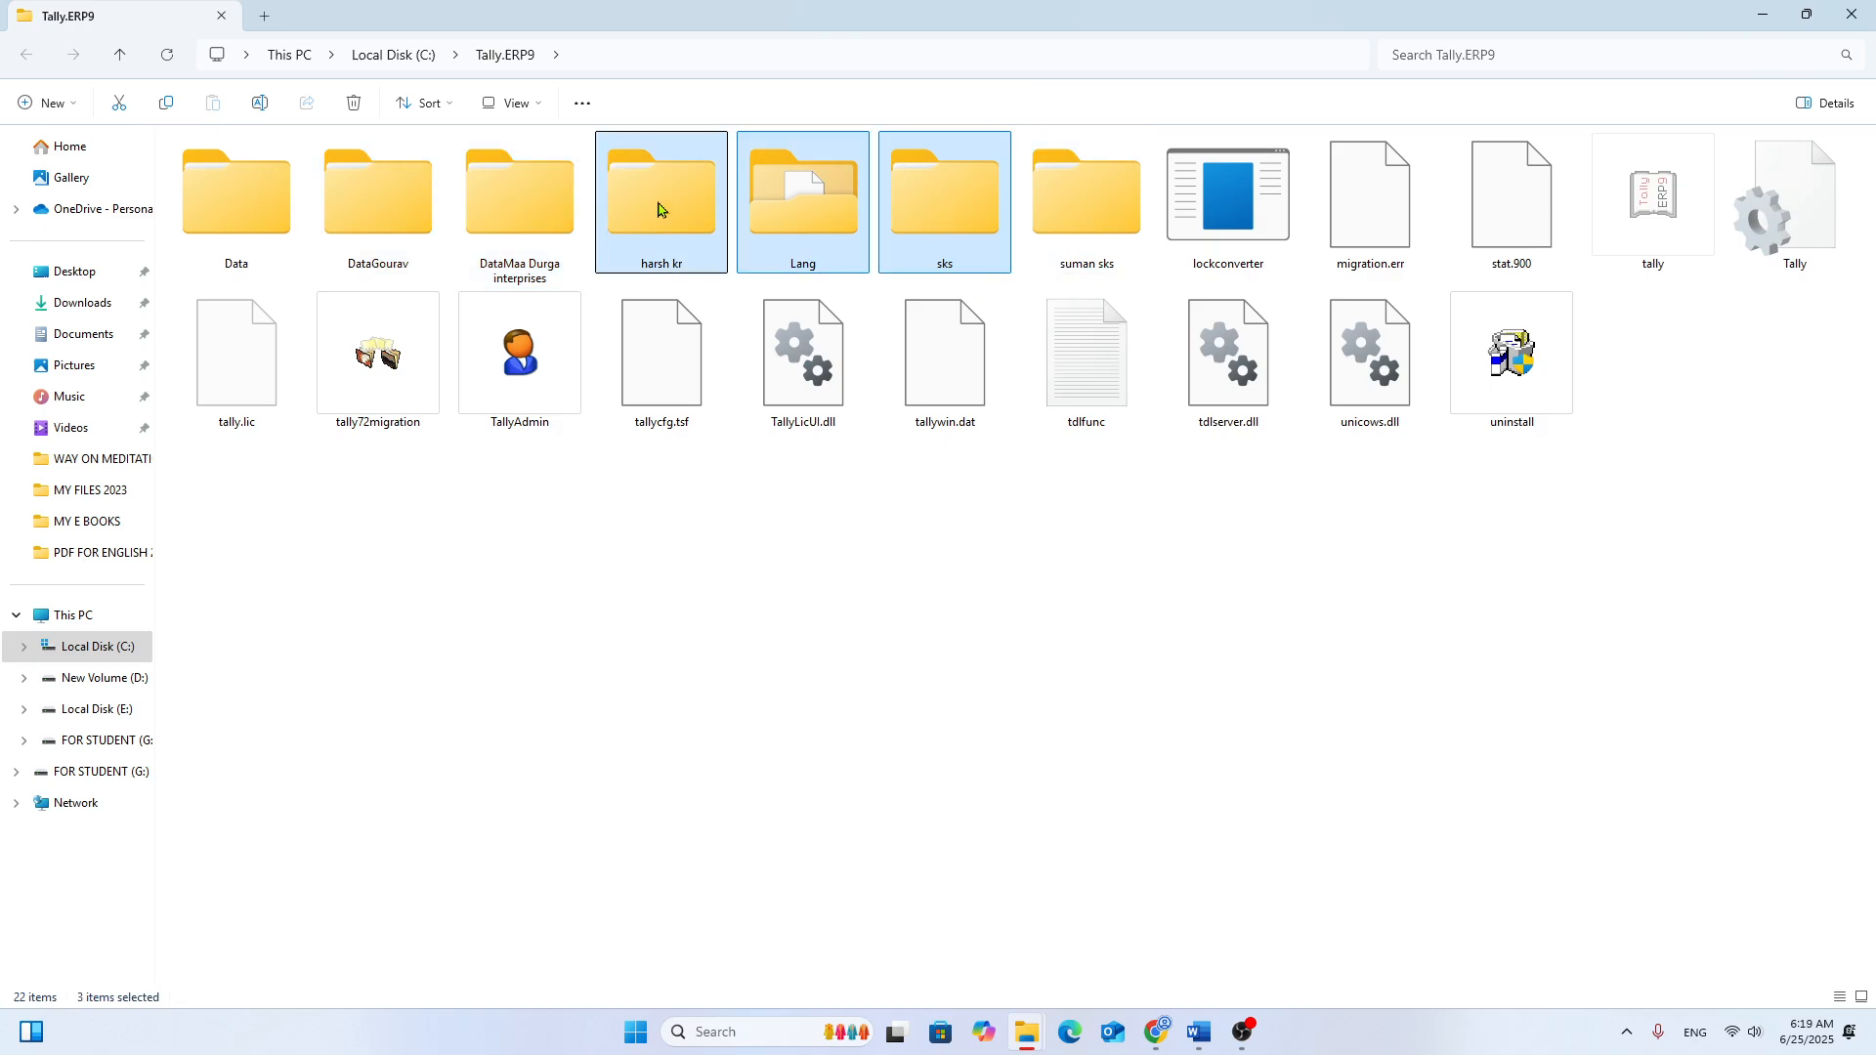
left_click(1096, 211)
left_click(1084, 207, "ctrl")
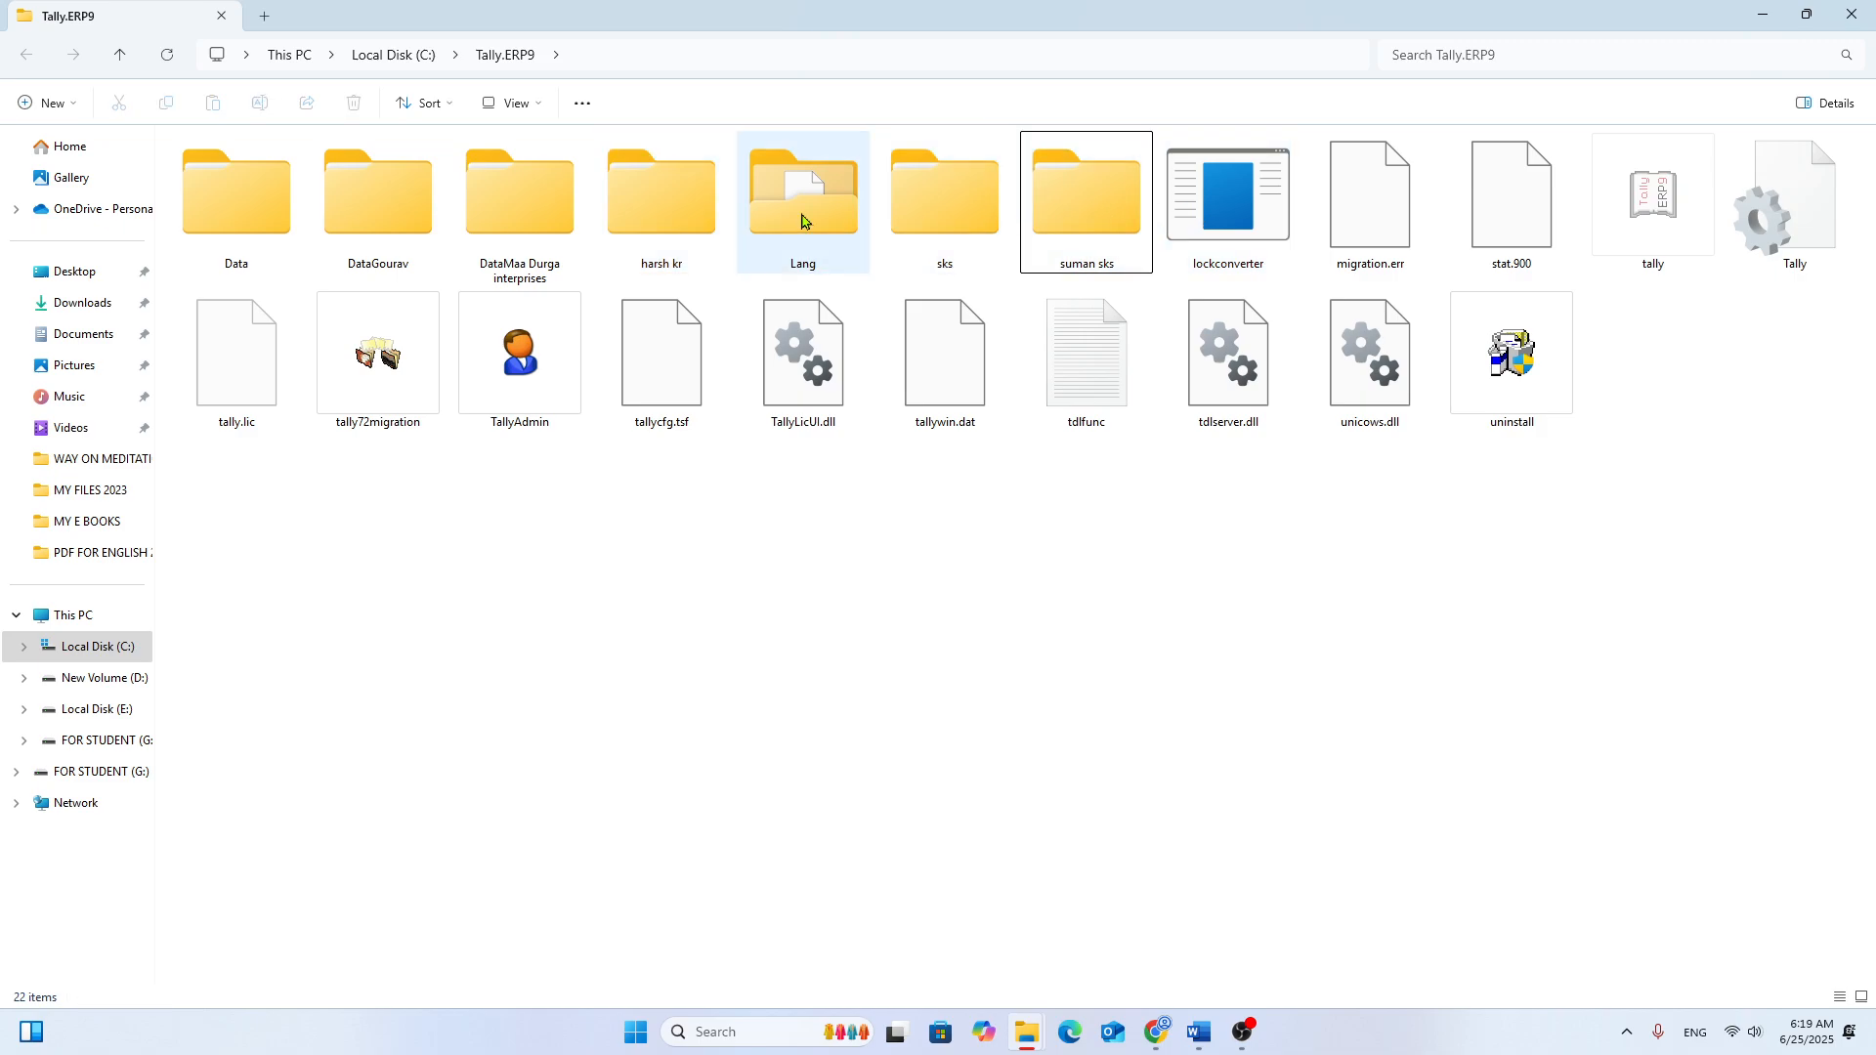
left_click(965, 213)
left_click(1075, 211, "ctrl")
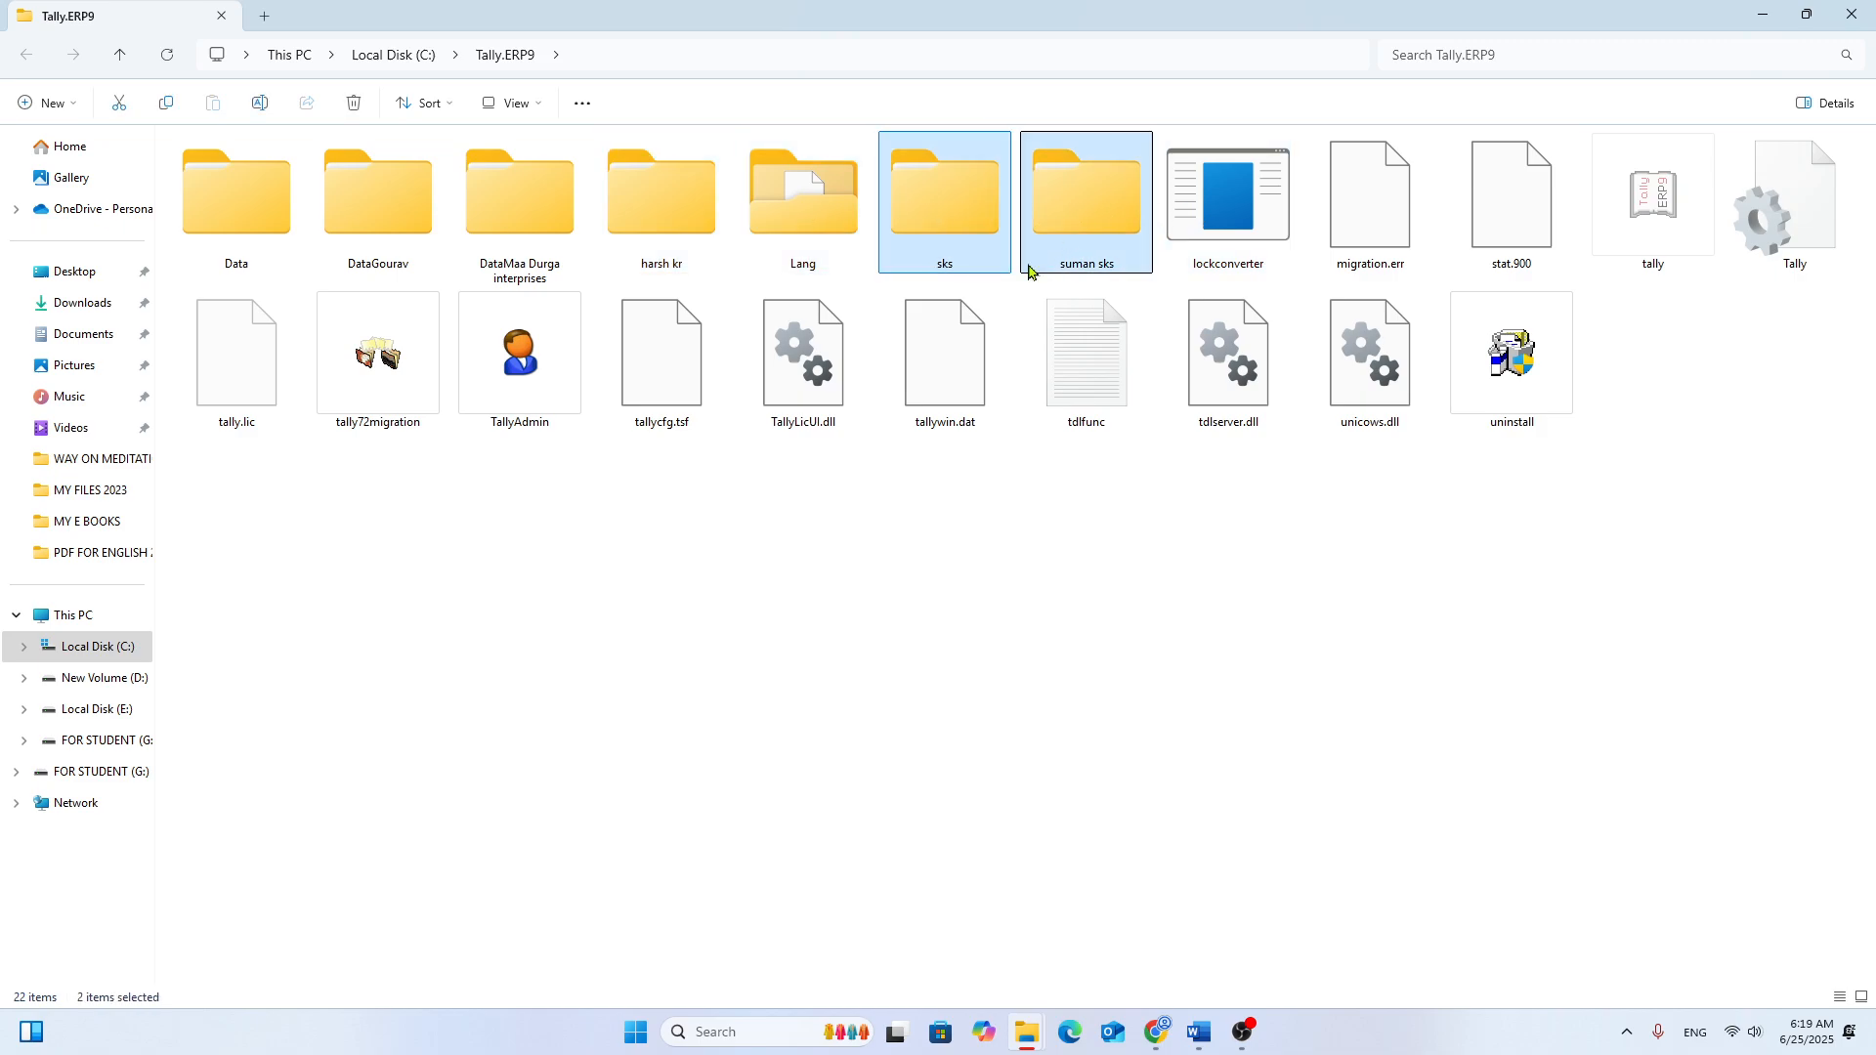
left_click(527, 198, "shift")
left_click(852, 561)
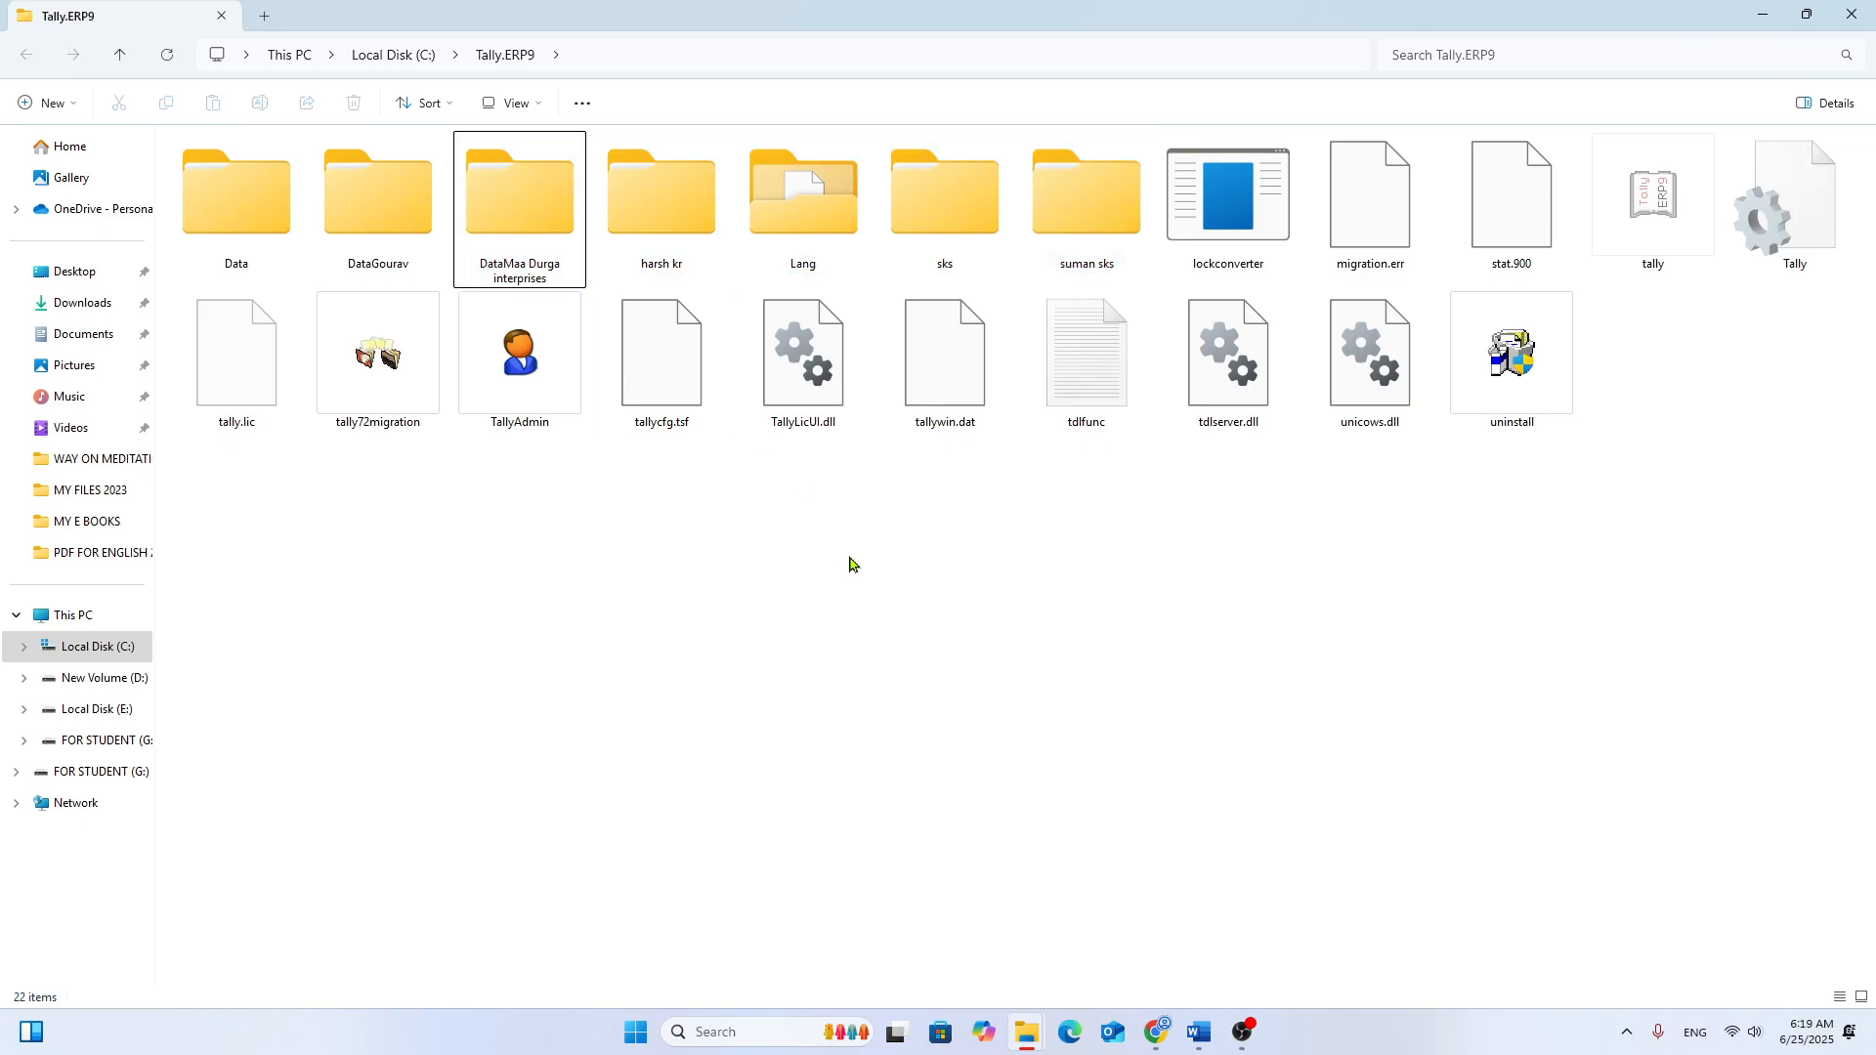
Step: Delete the two folders whose names end in "sks" from the Tally.ERP9 folder
left_click(1109, 202)
key("Delete")
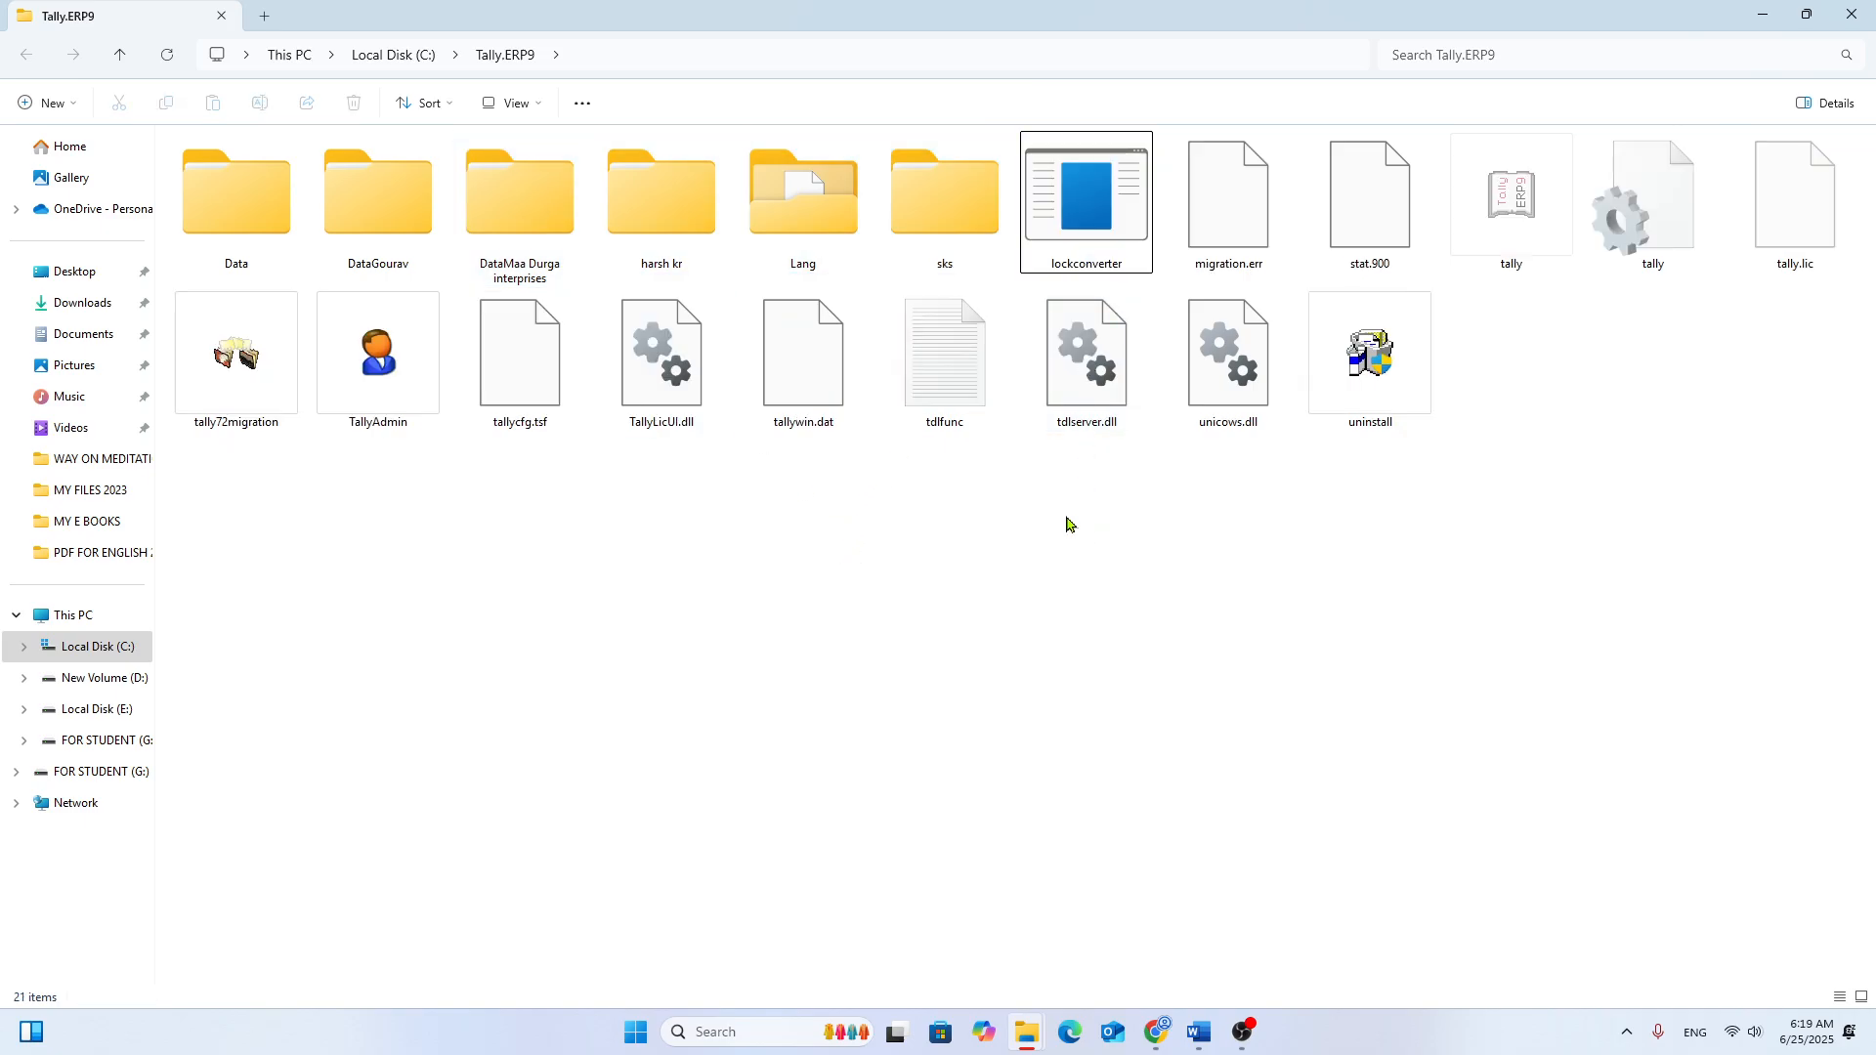
left_click(963, 242)
key("Delete")
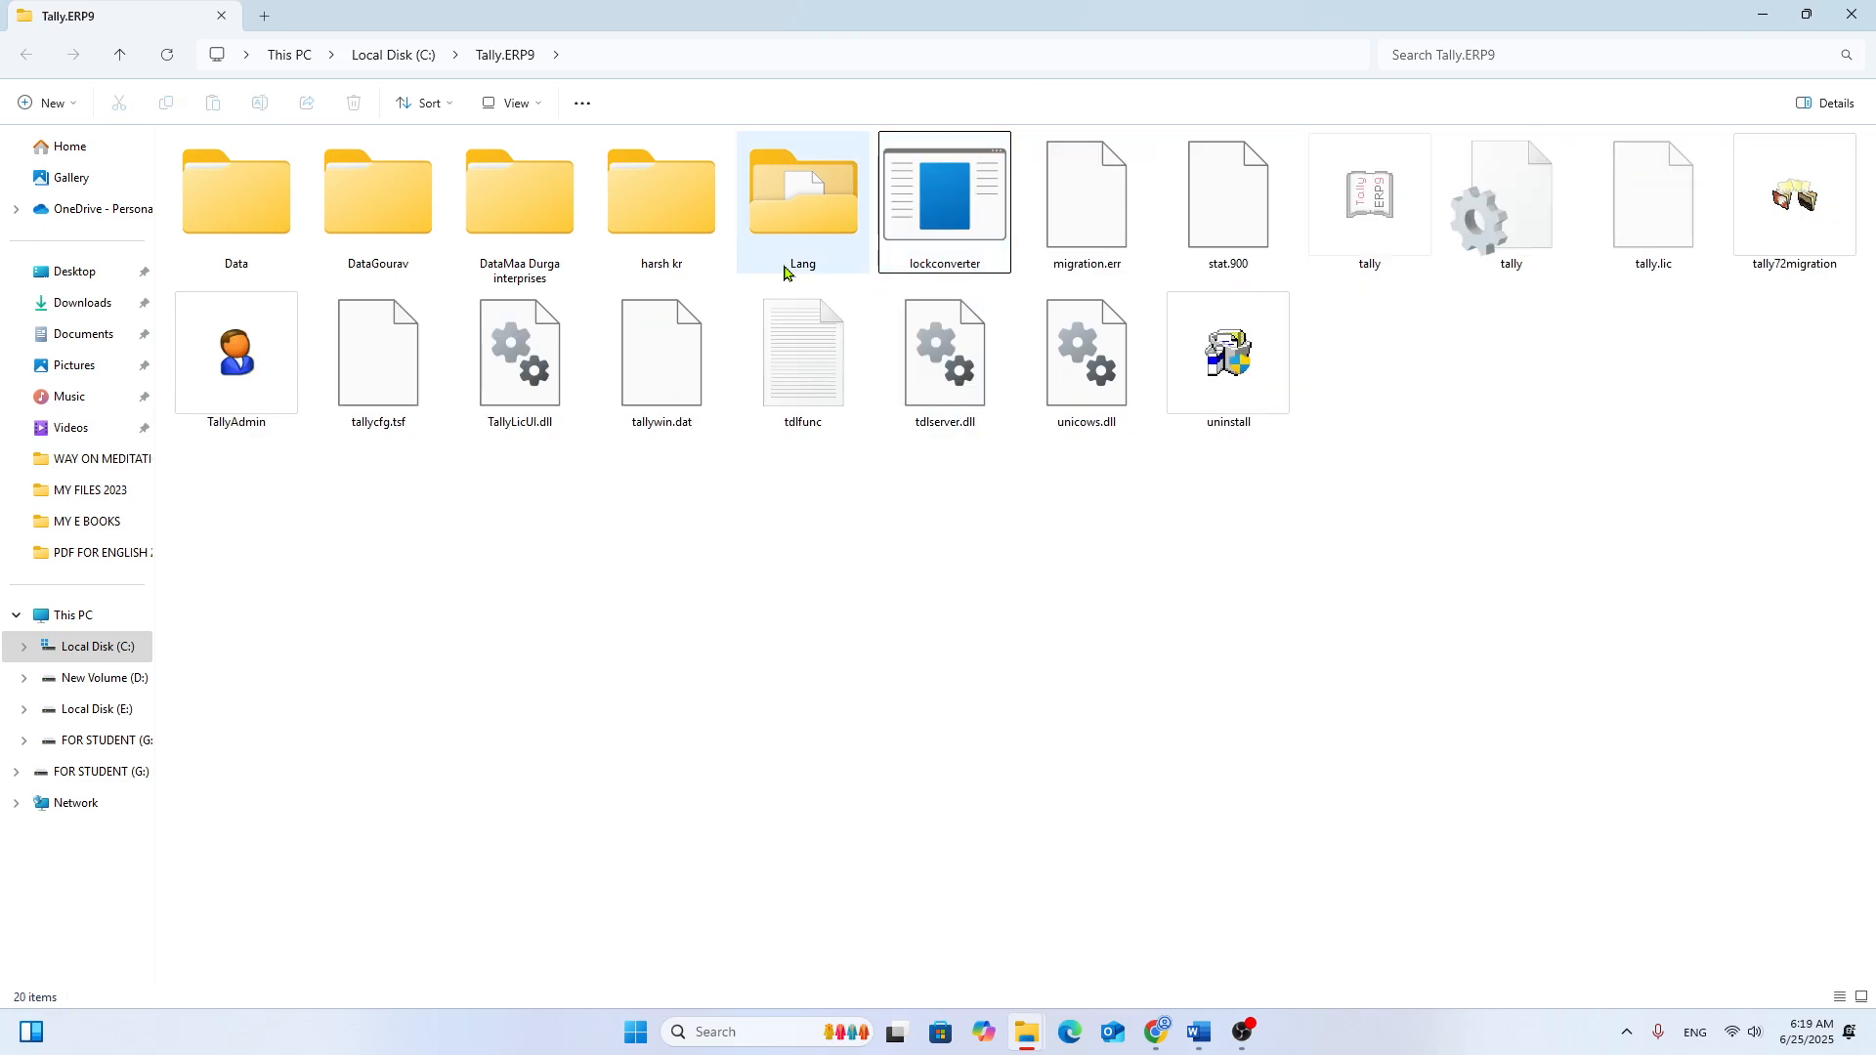
Step: Delete the three company data folders listed between Data and Lang in the Tally.ERP9 folder
left_click(645, 227)
key("Delete")
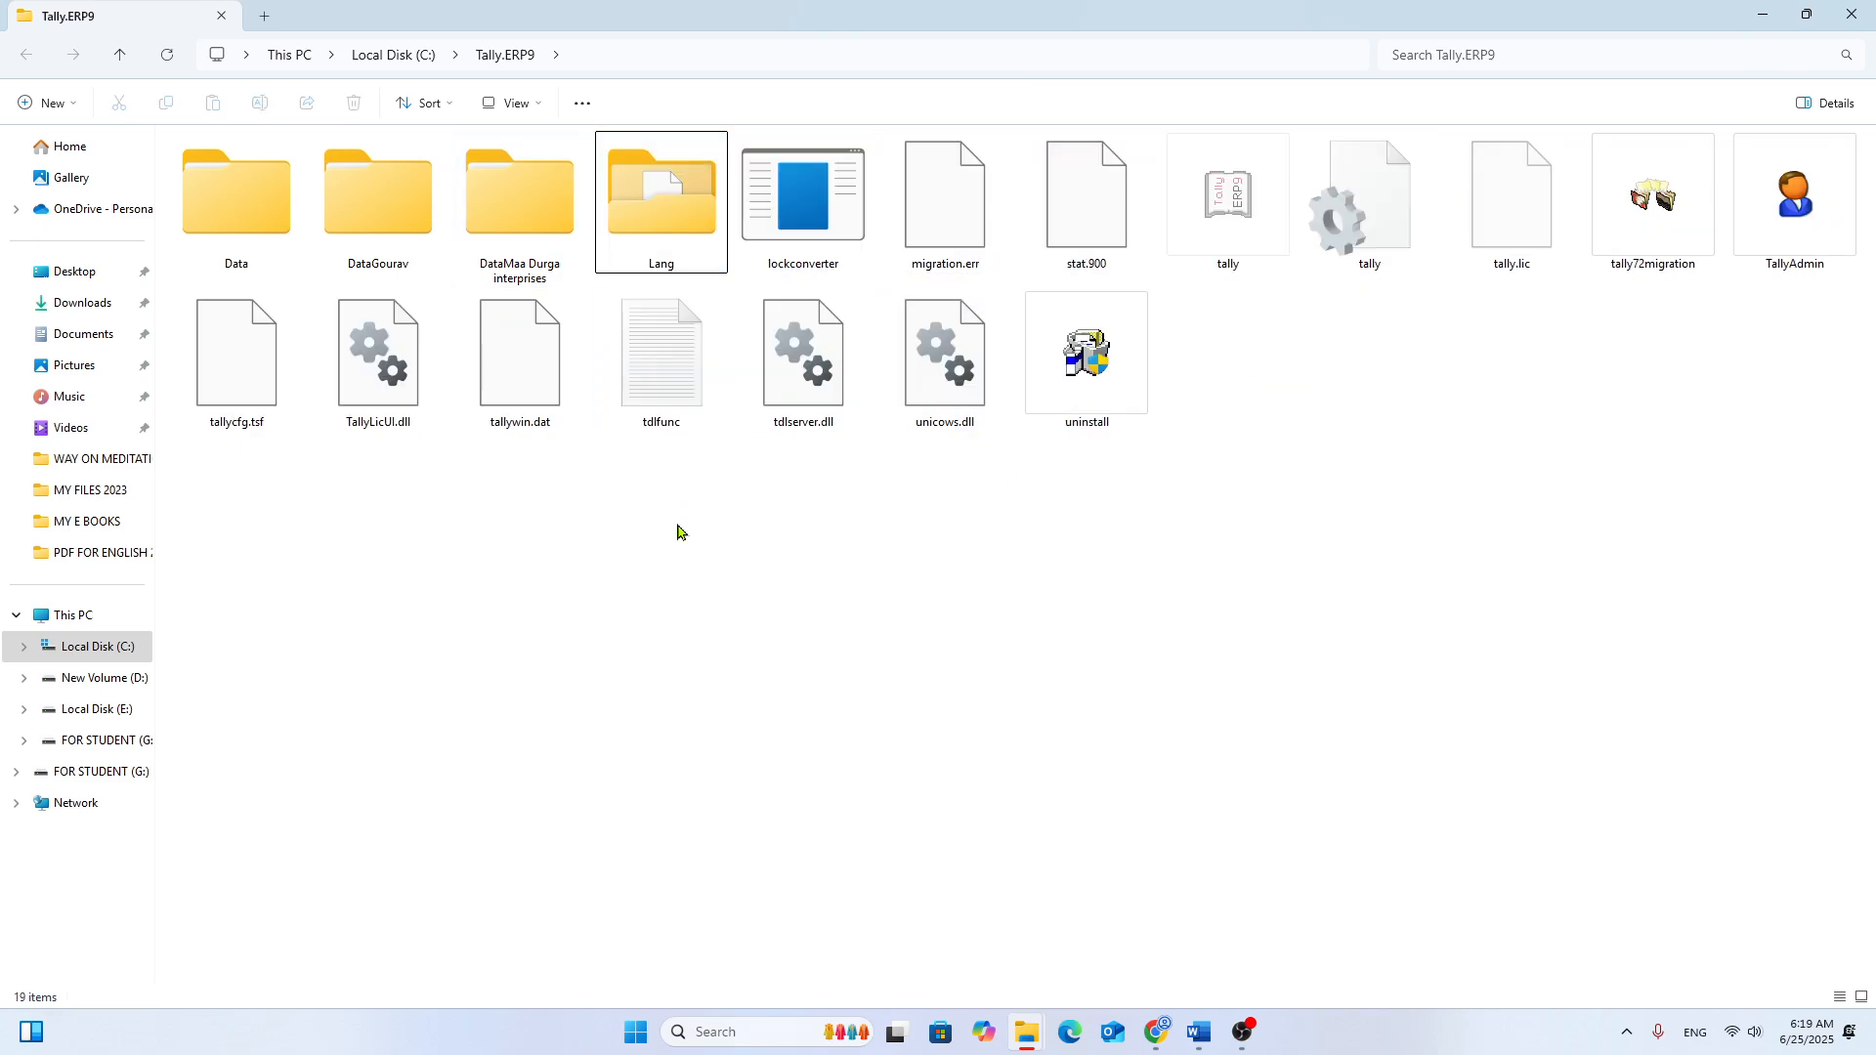
left_click(521, 199)
key("Delete")
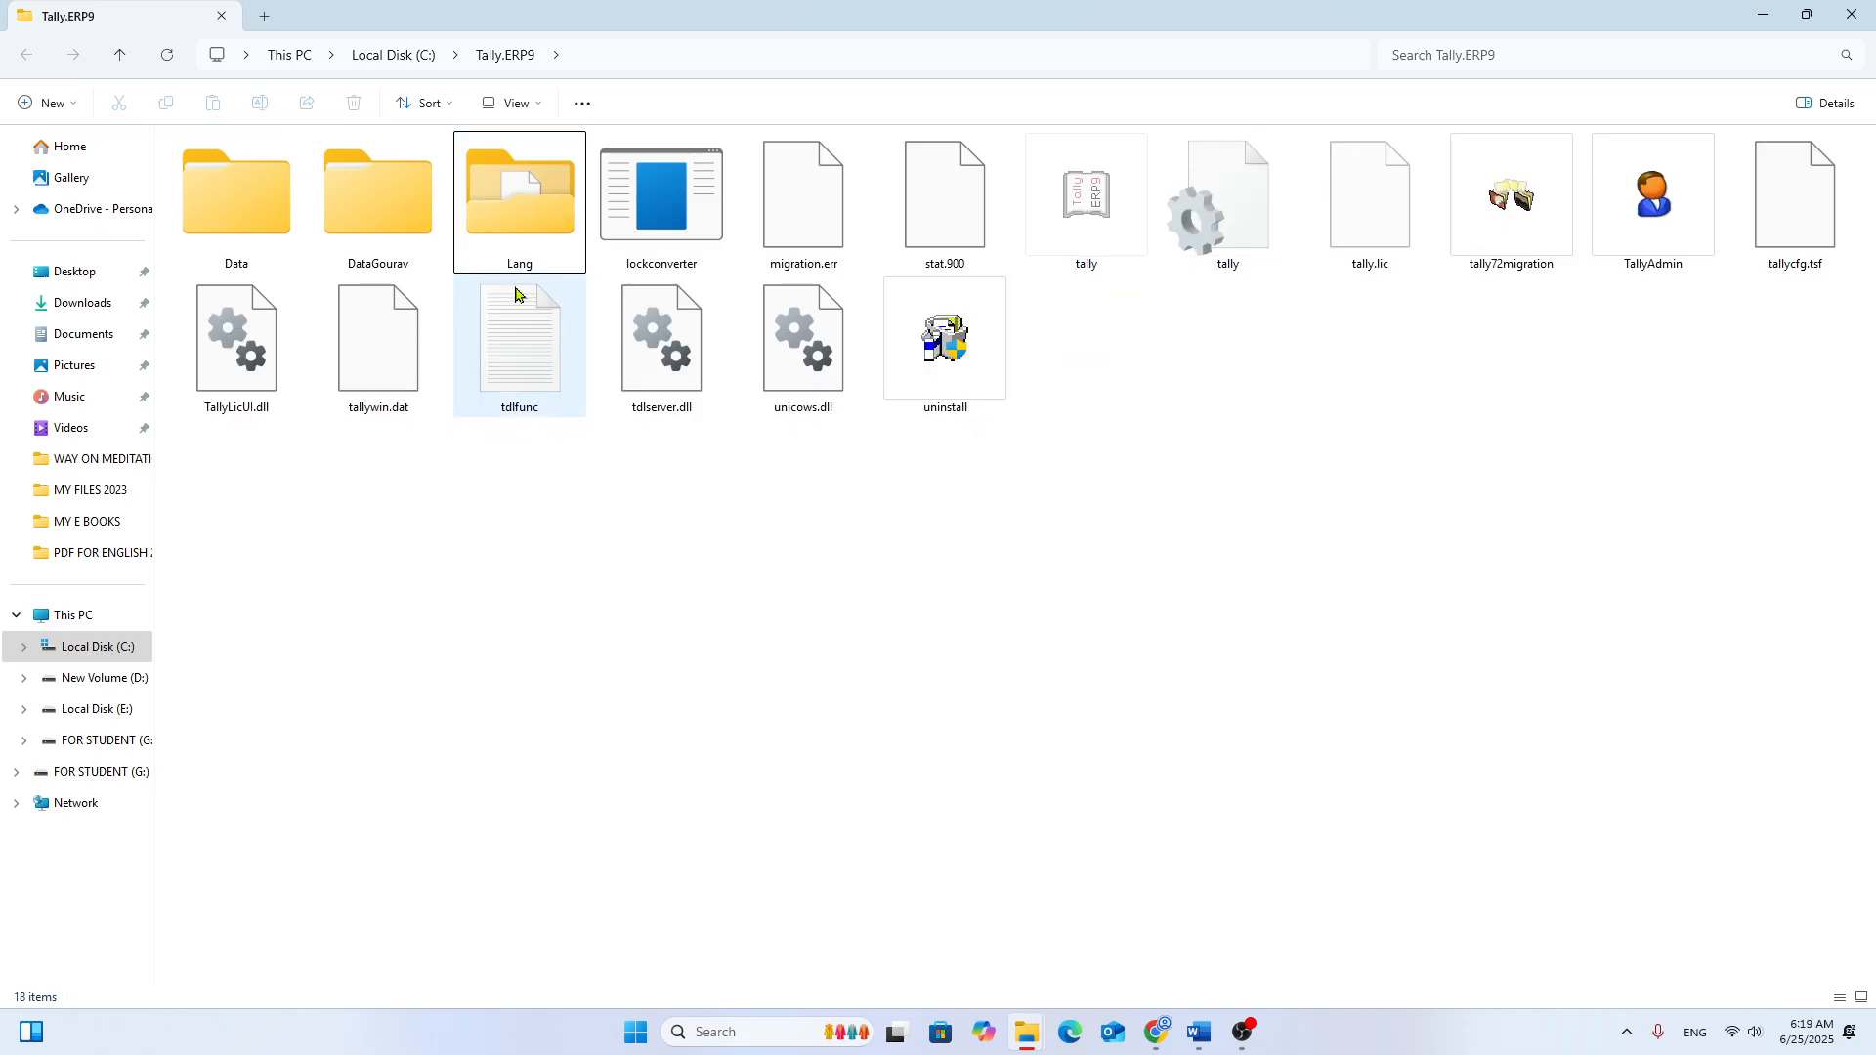
left_click(381, 203)
key("Delete")
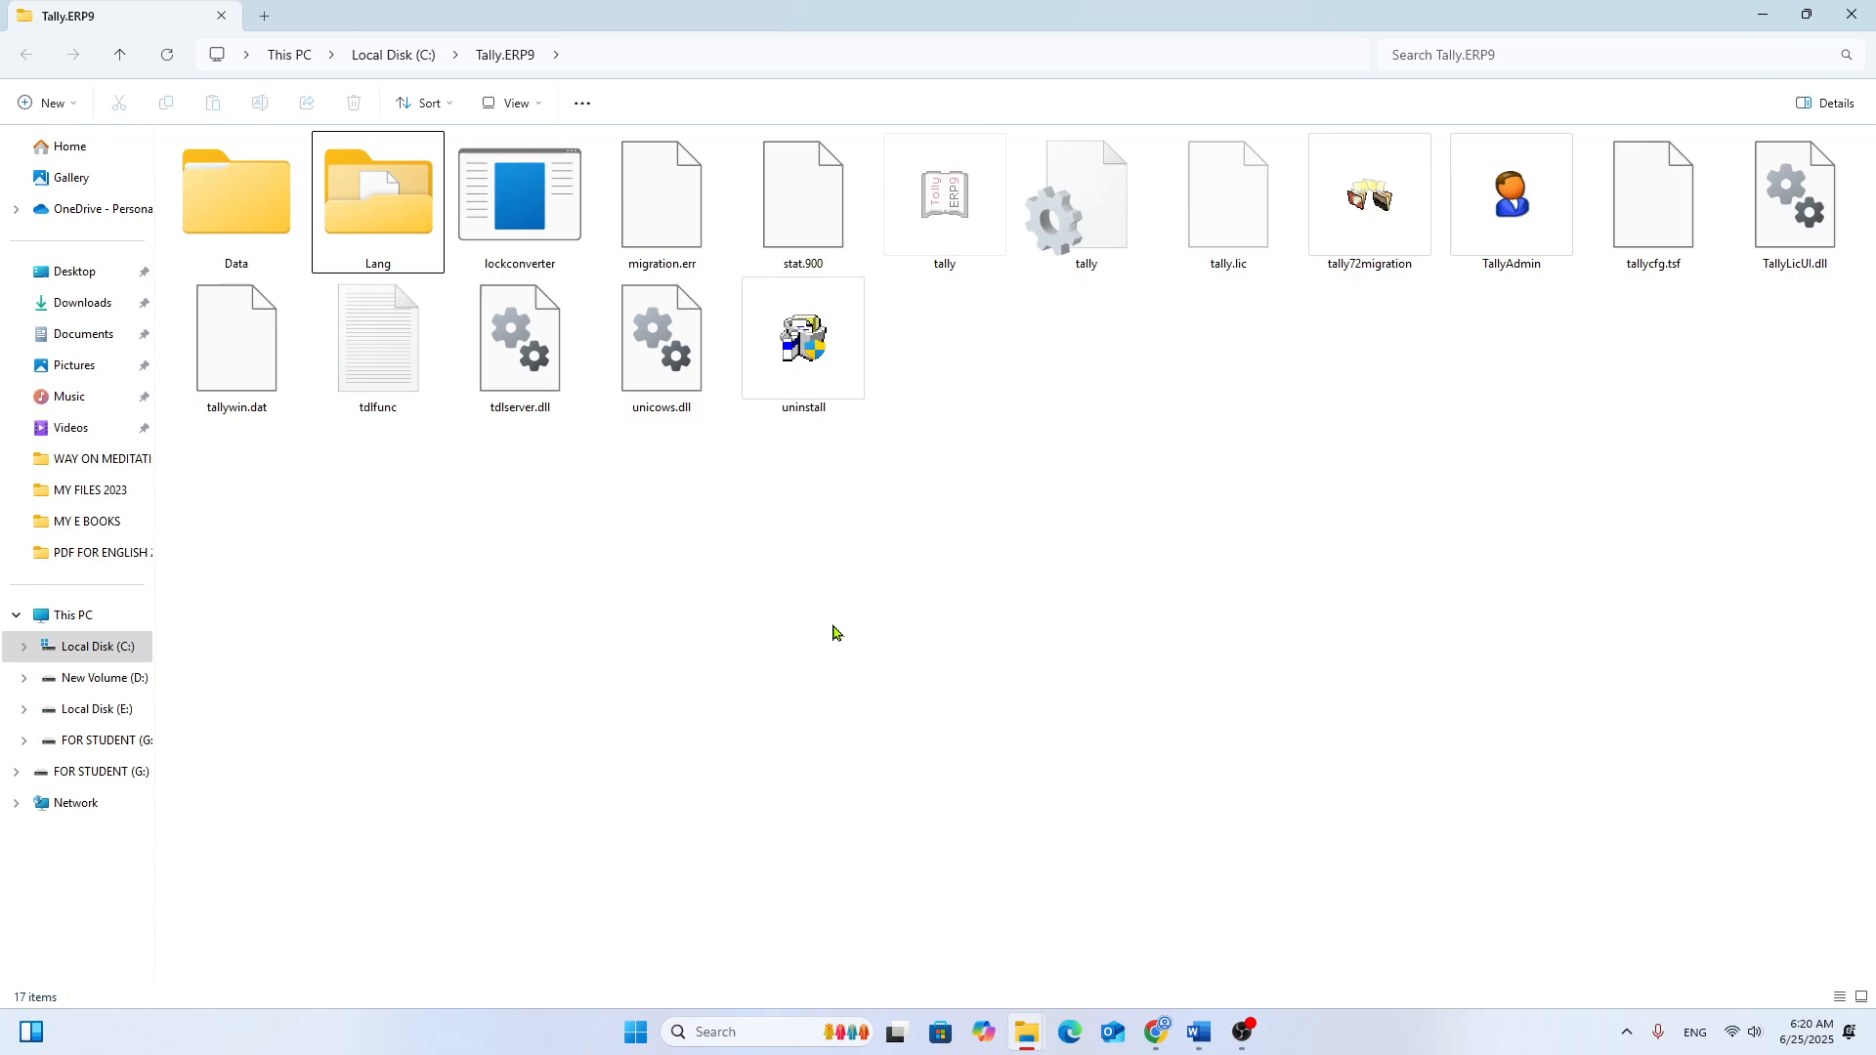
Step: Open the Data folder inside Tally.ERP9 and delete its ask, BK, etc, RK and sum folders
double_click(249, 241)
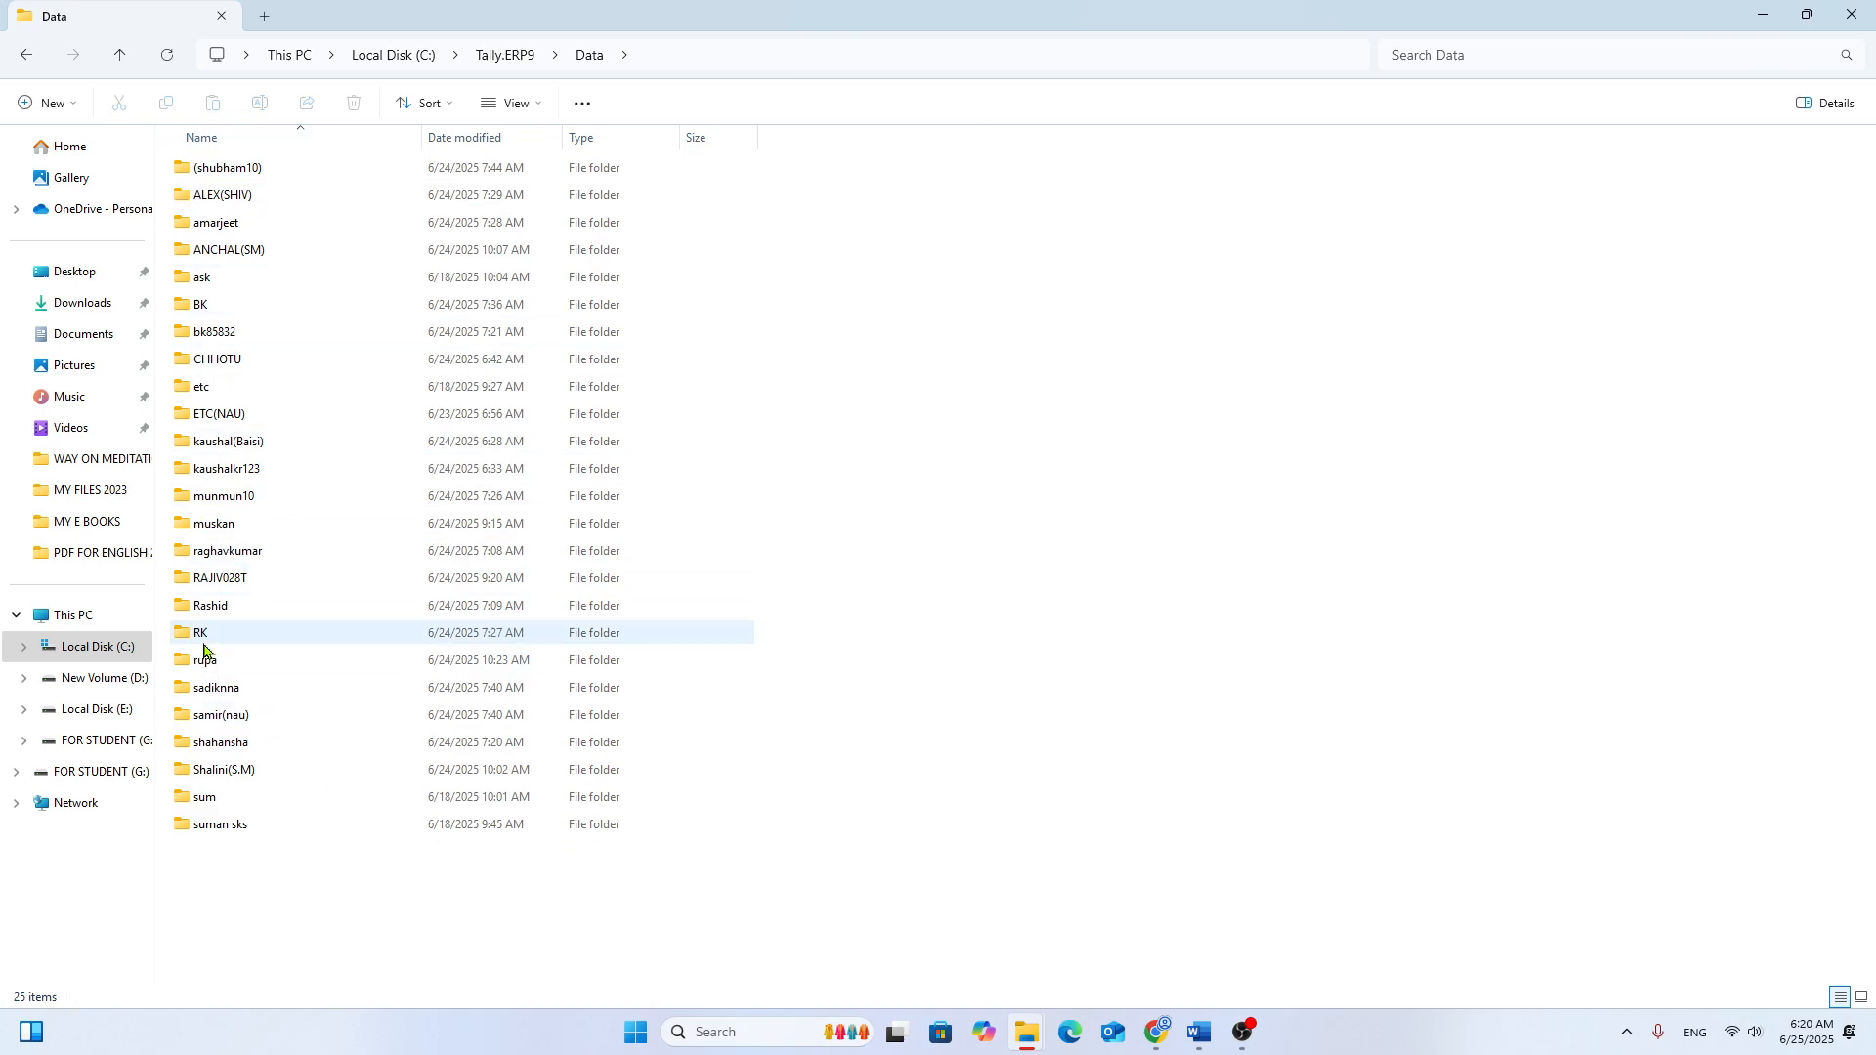
mouse_move(206, 650)
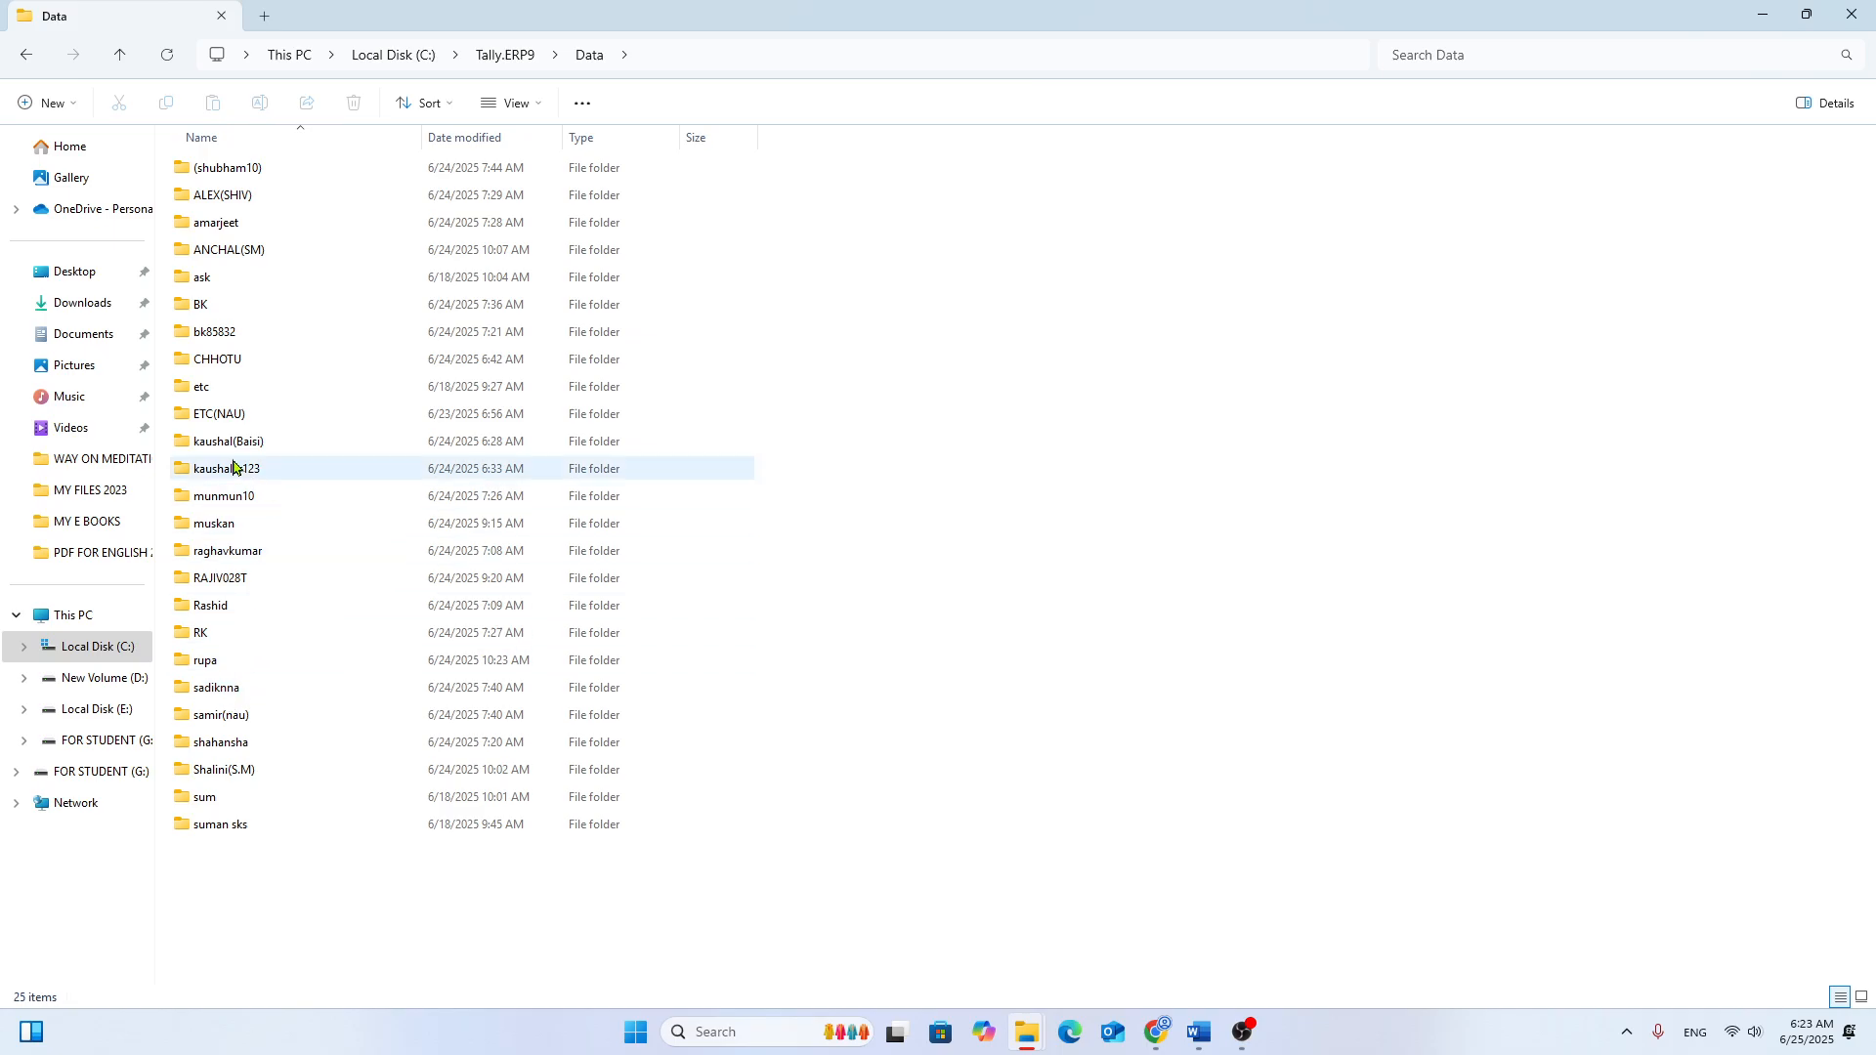
left_click(207, 281)
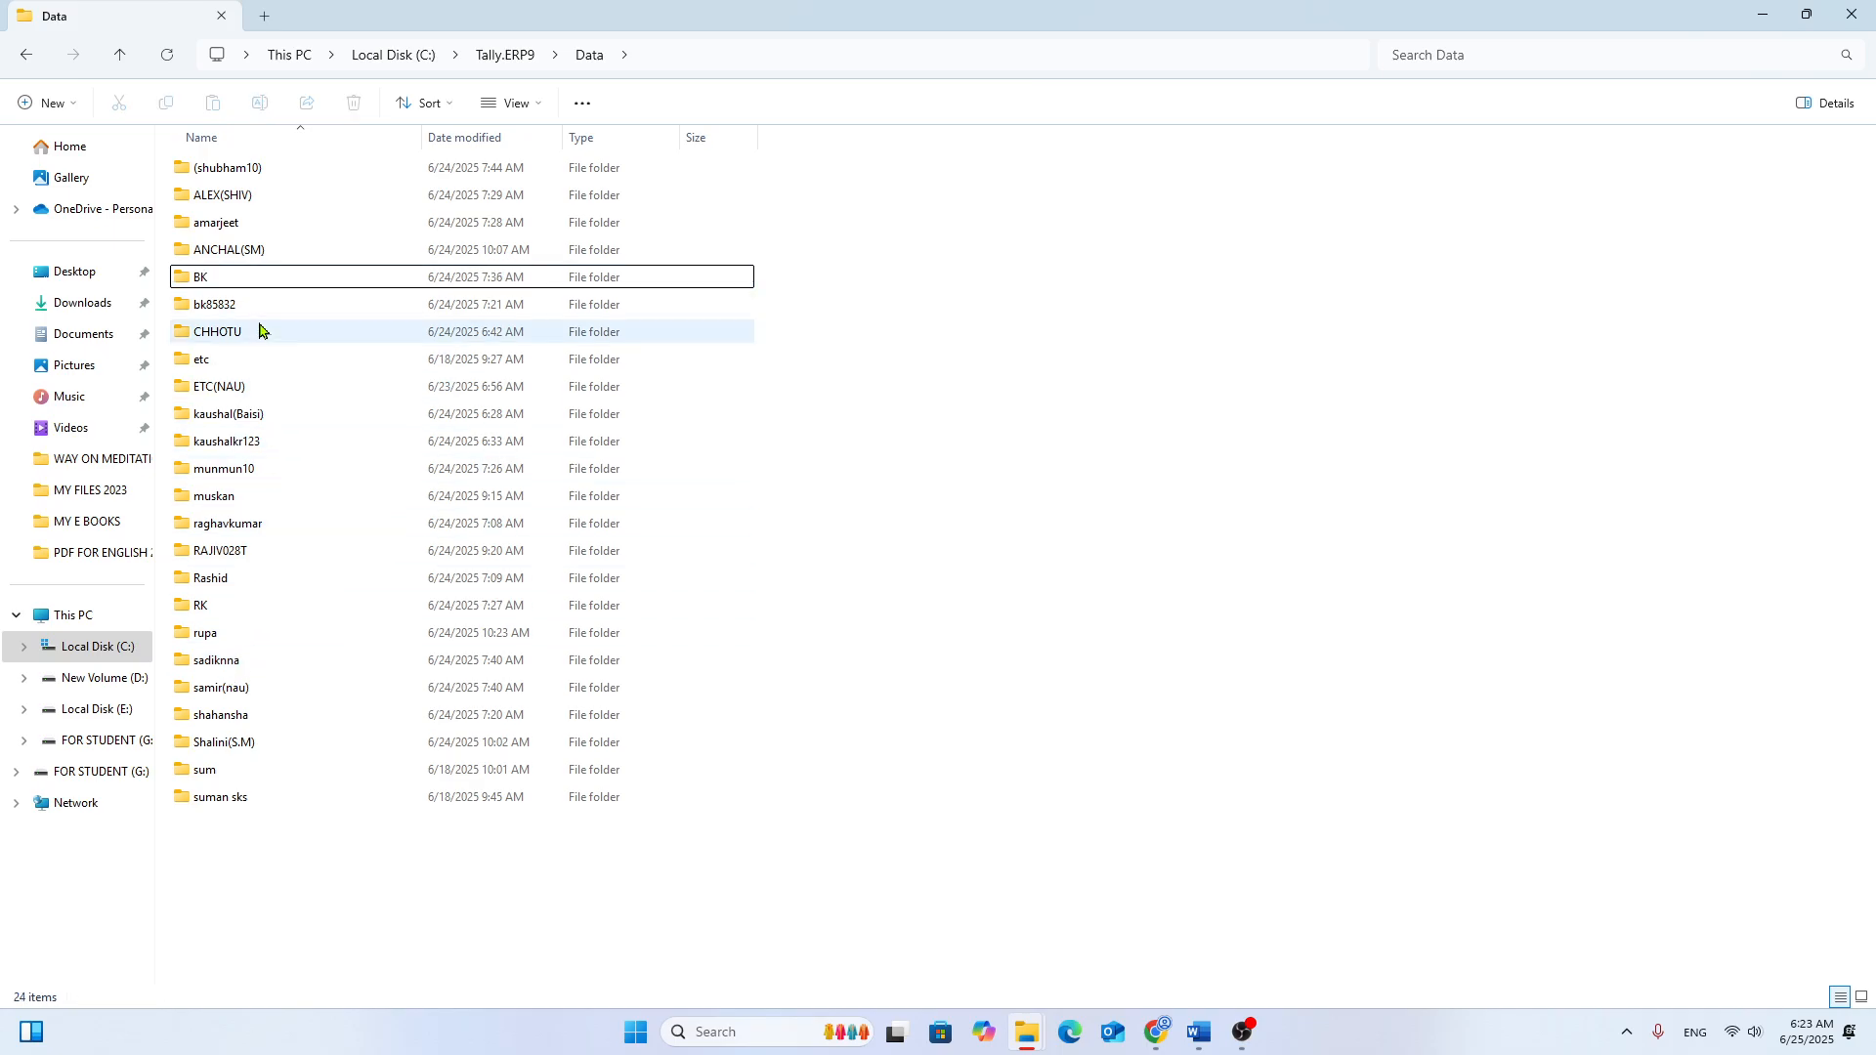
key("Delete")
key("Delete")
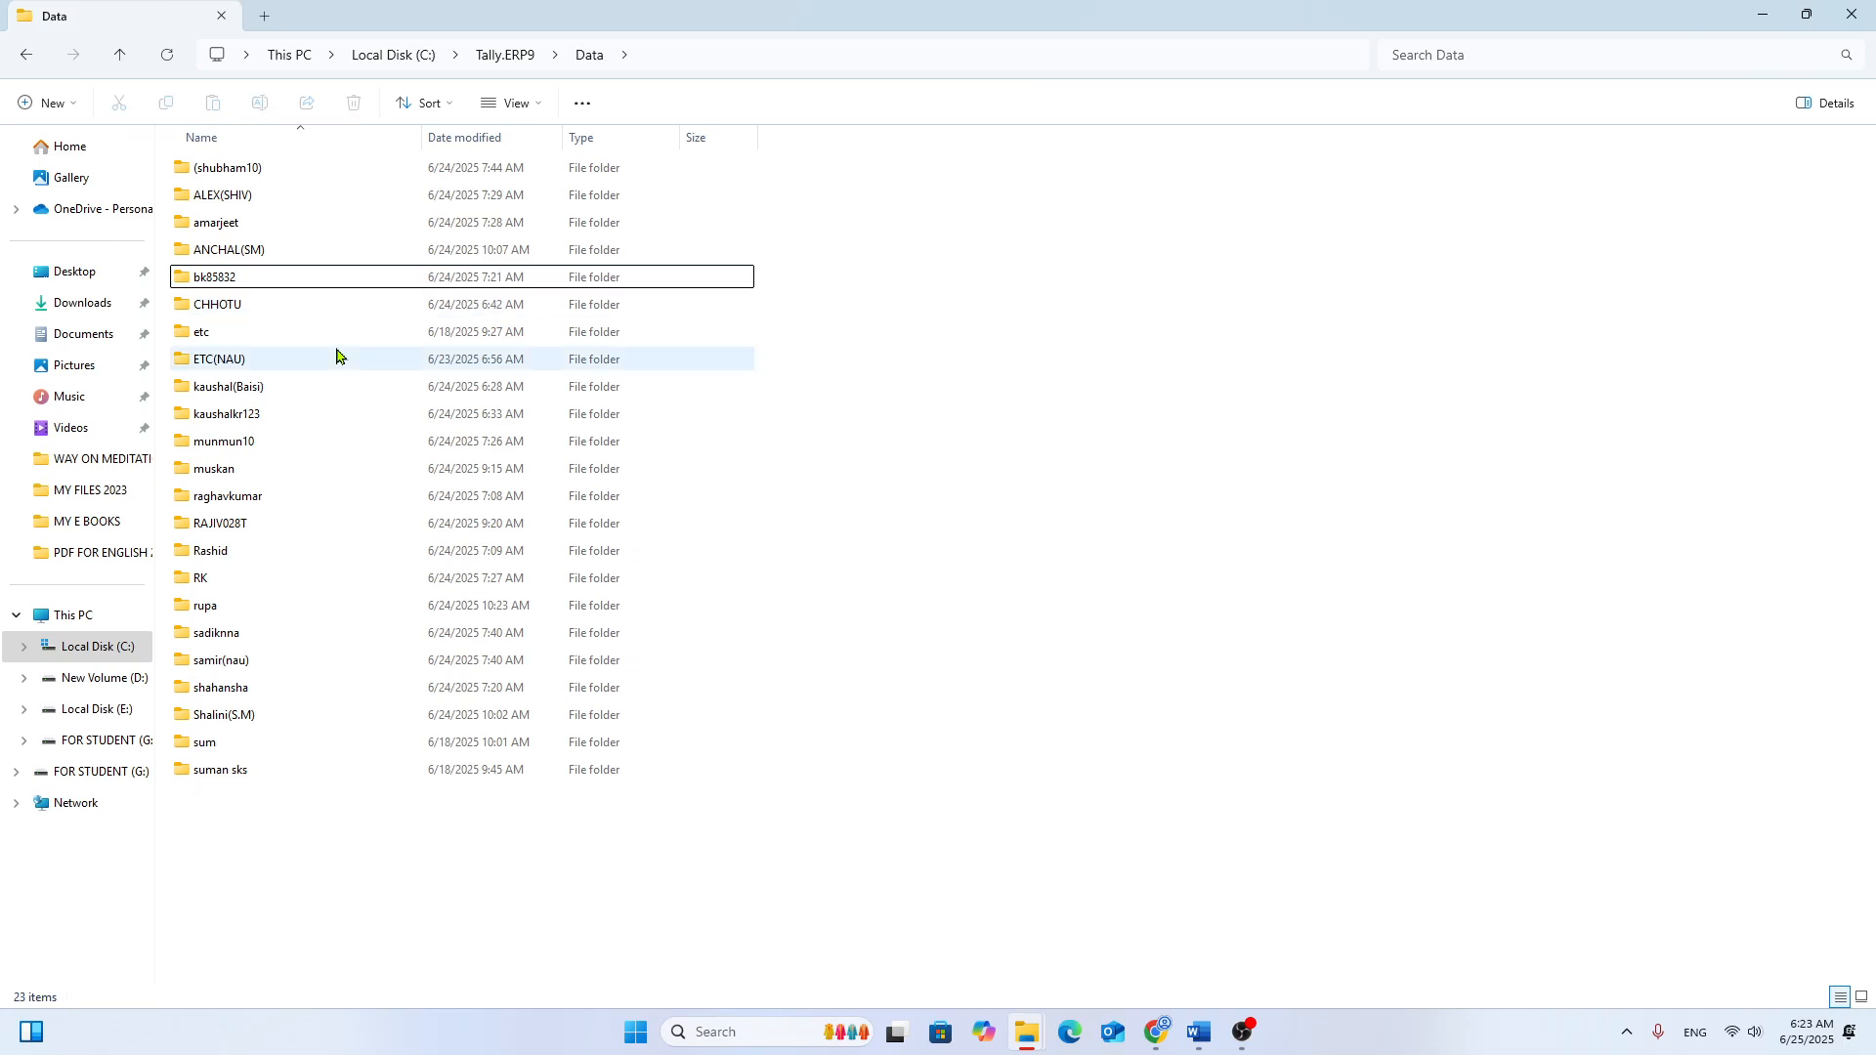
left_click(282, 333)
key("Delete")
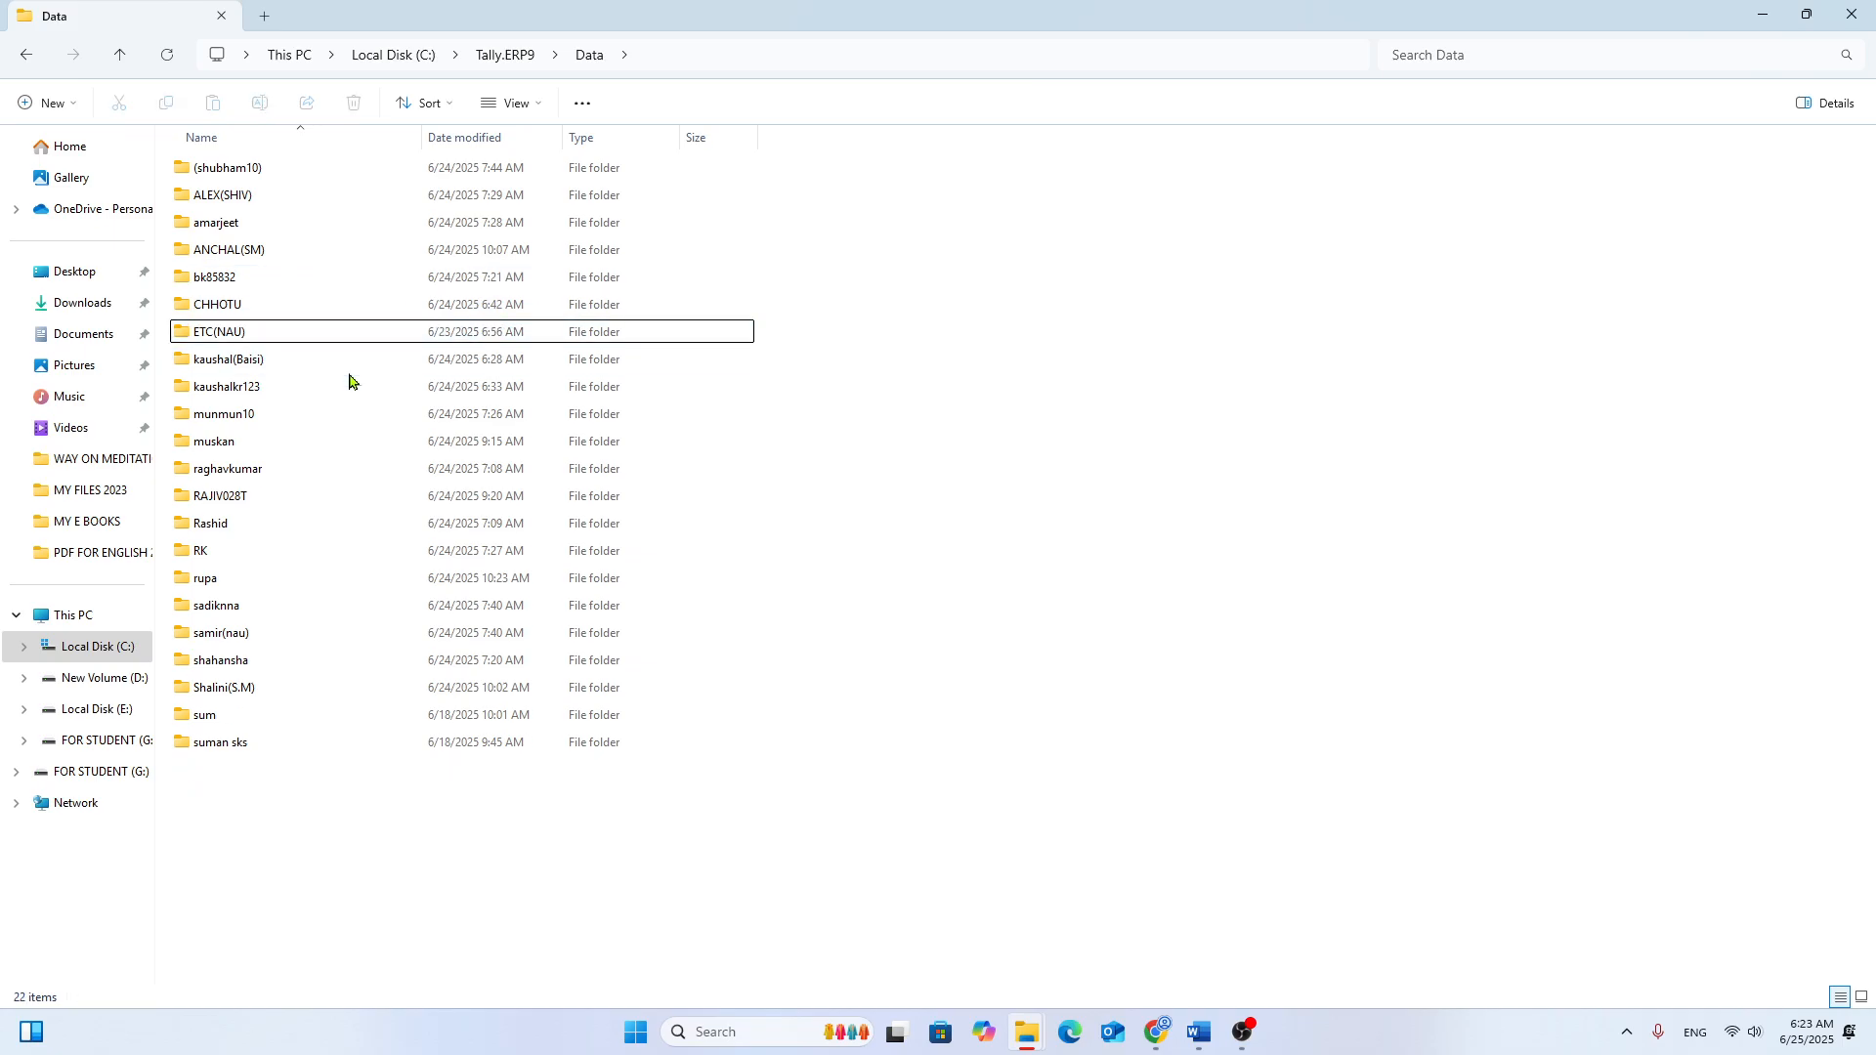
left_click(284, 554)
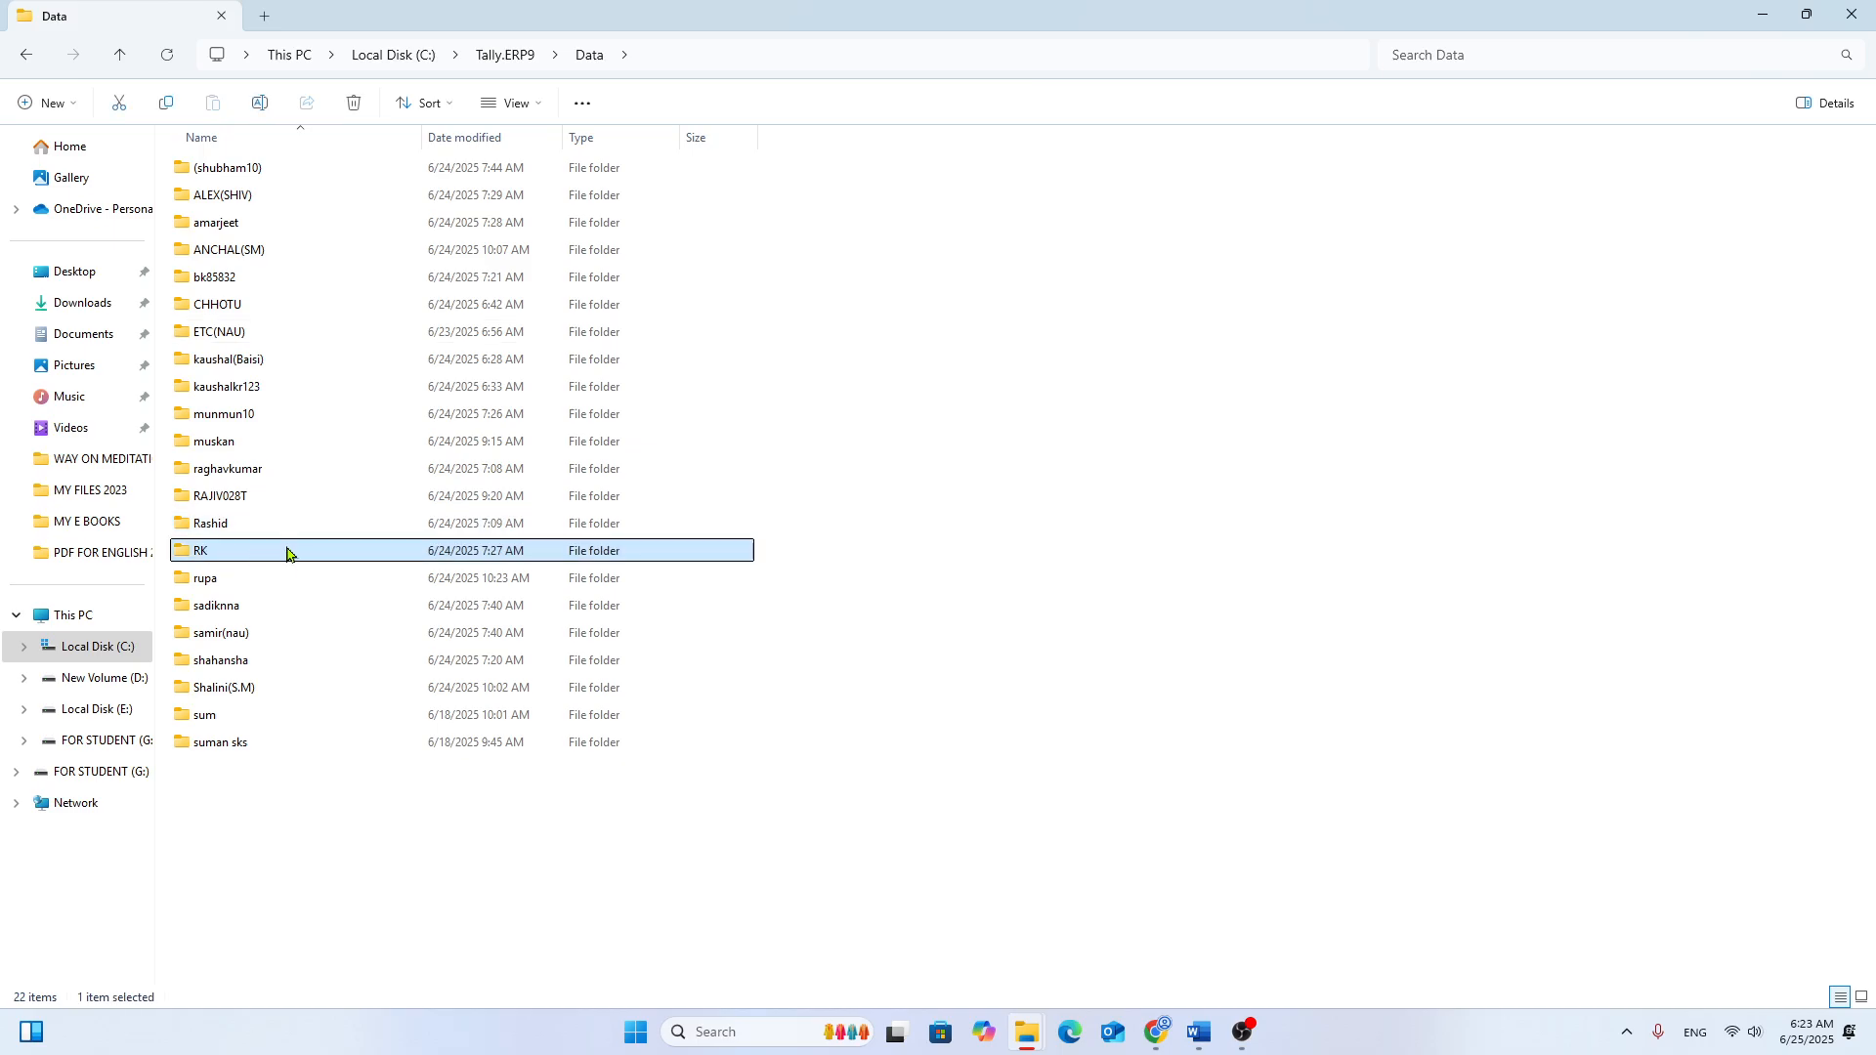
key("Delete")
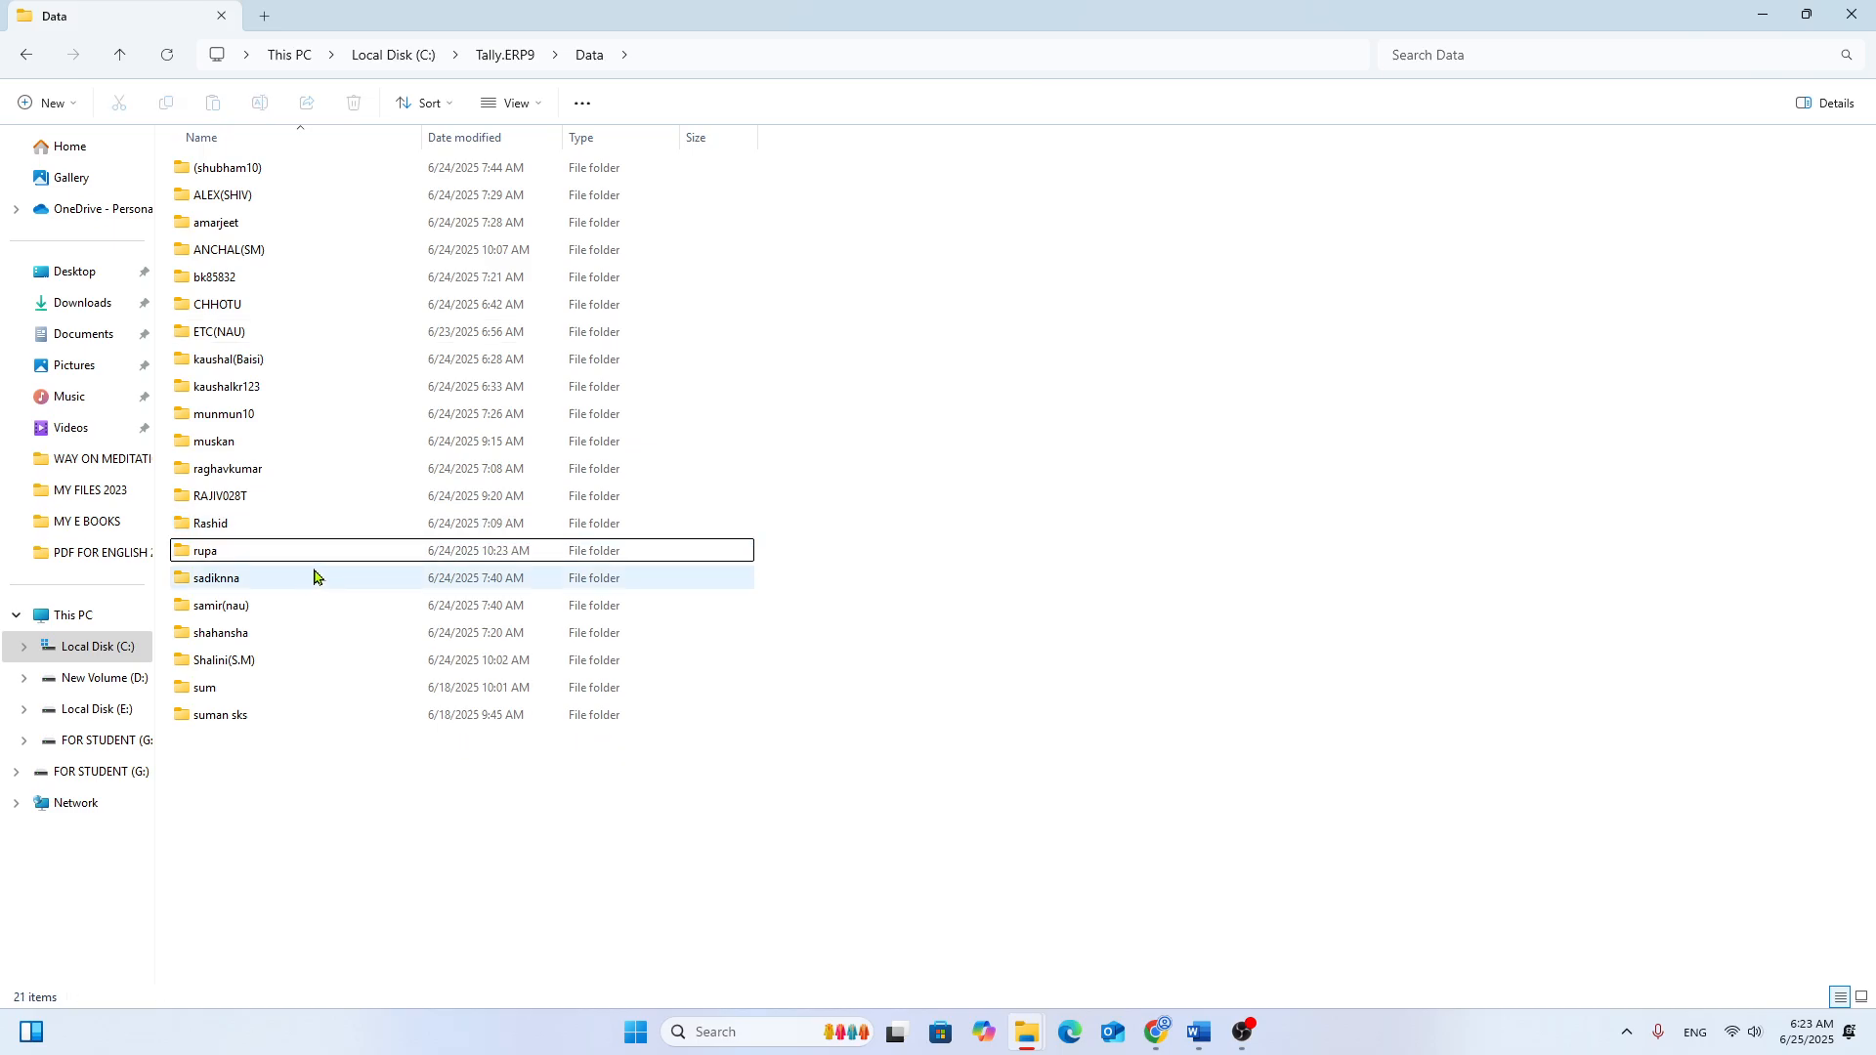
left_click(205, 697)
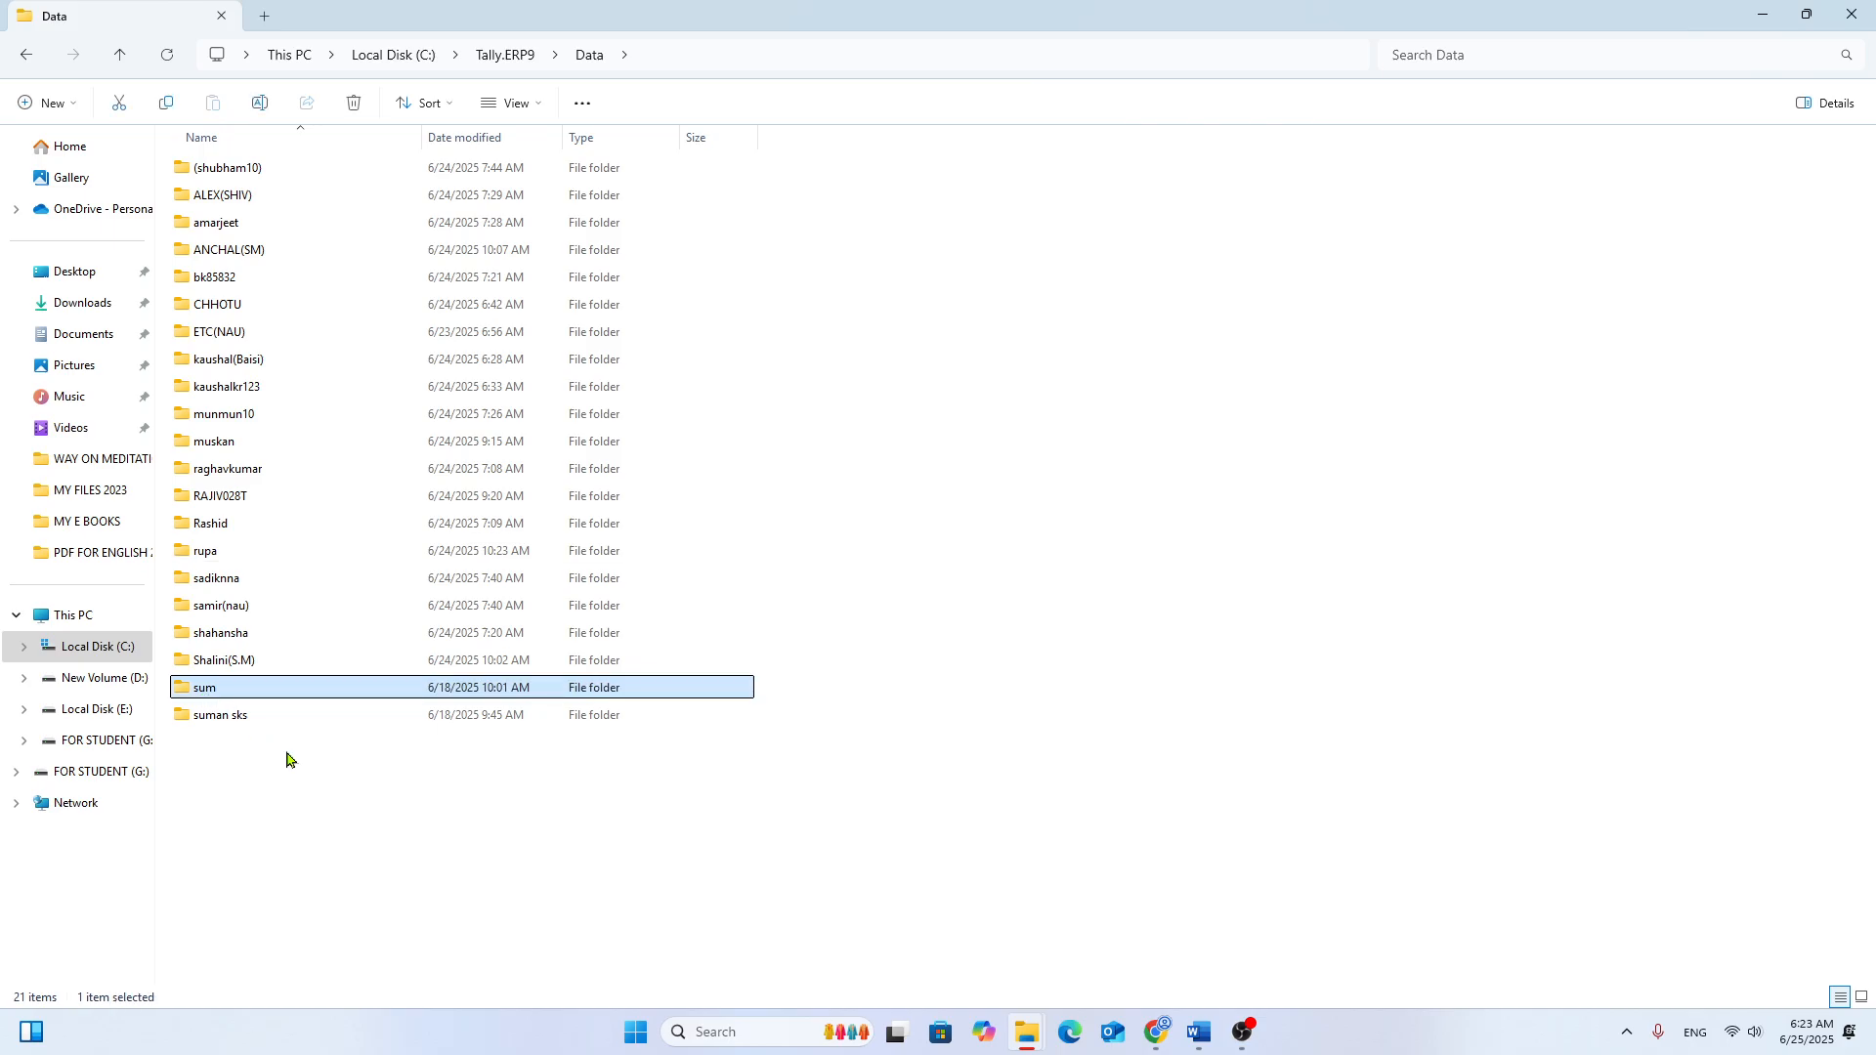
key("Delete")
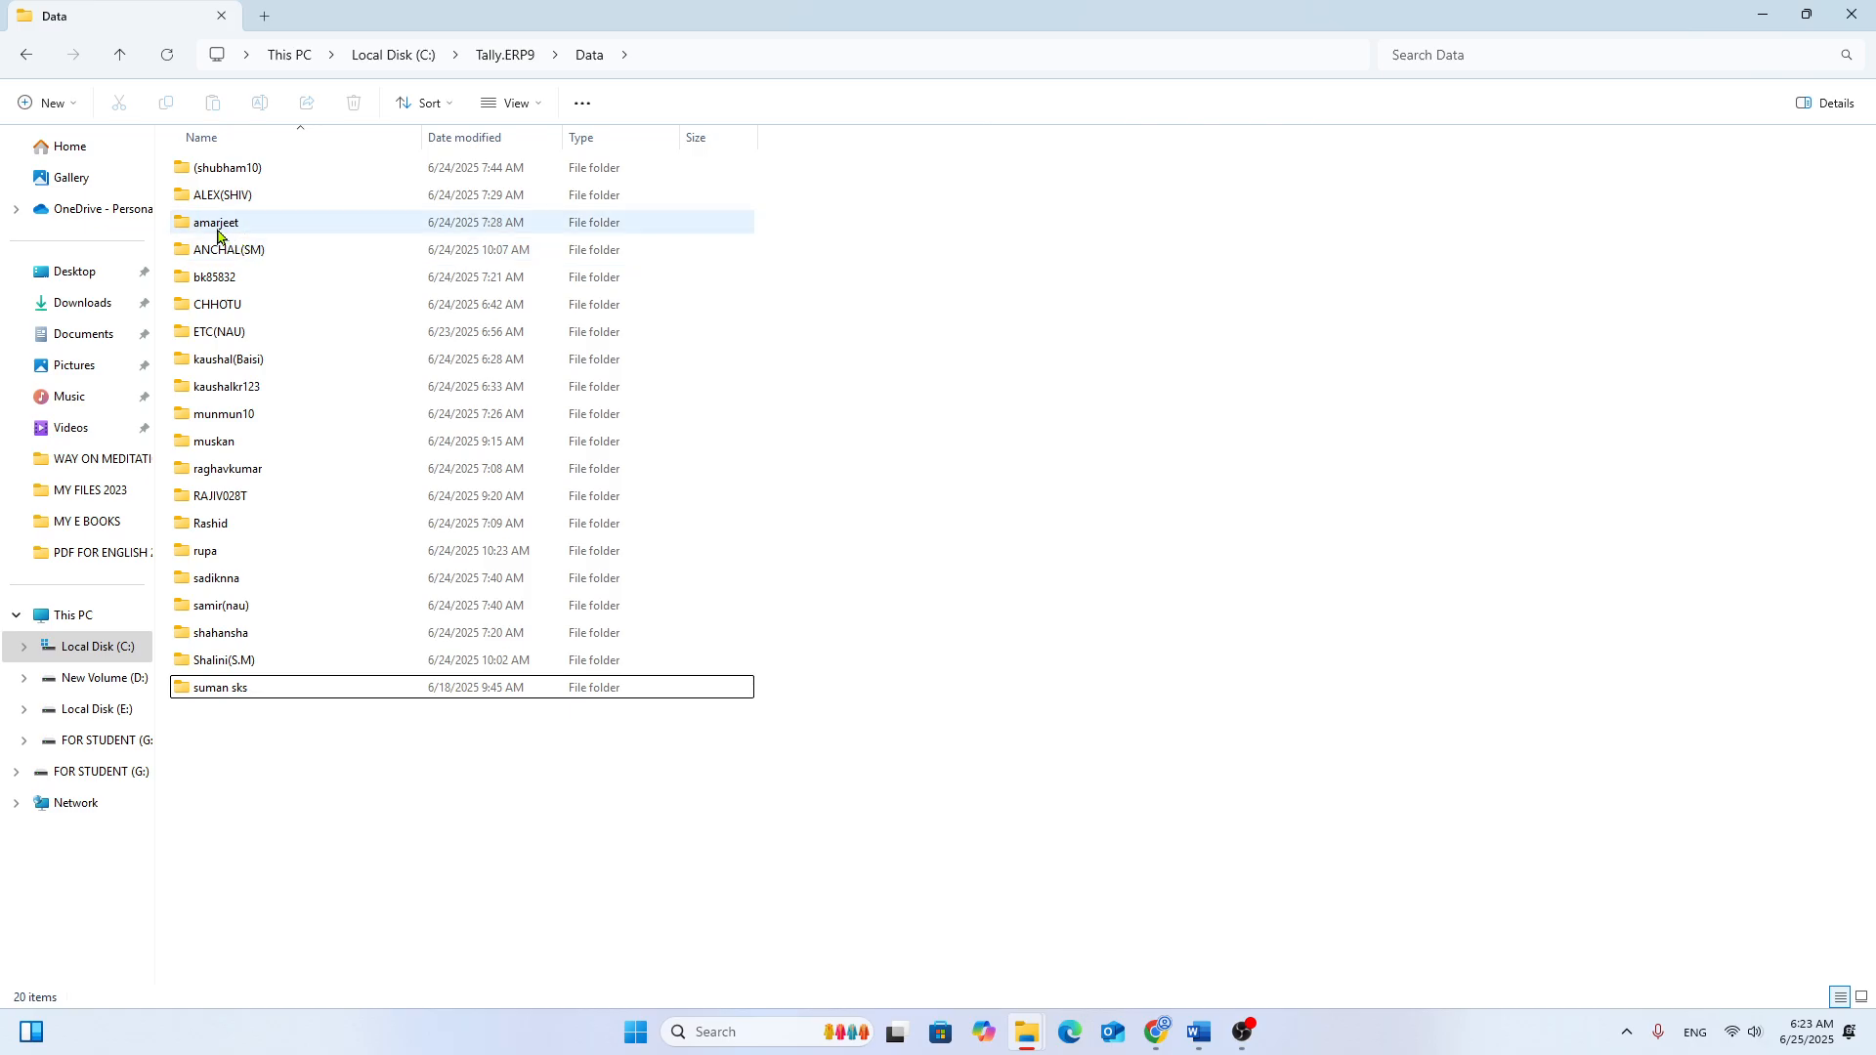
Step: Close the Data folder window and the Tally.ERP 9 shortcut's properties dialog
mouse_move(221, 232)
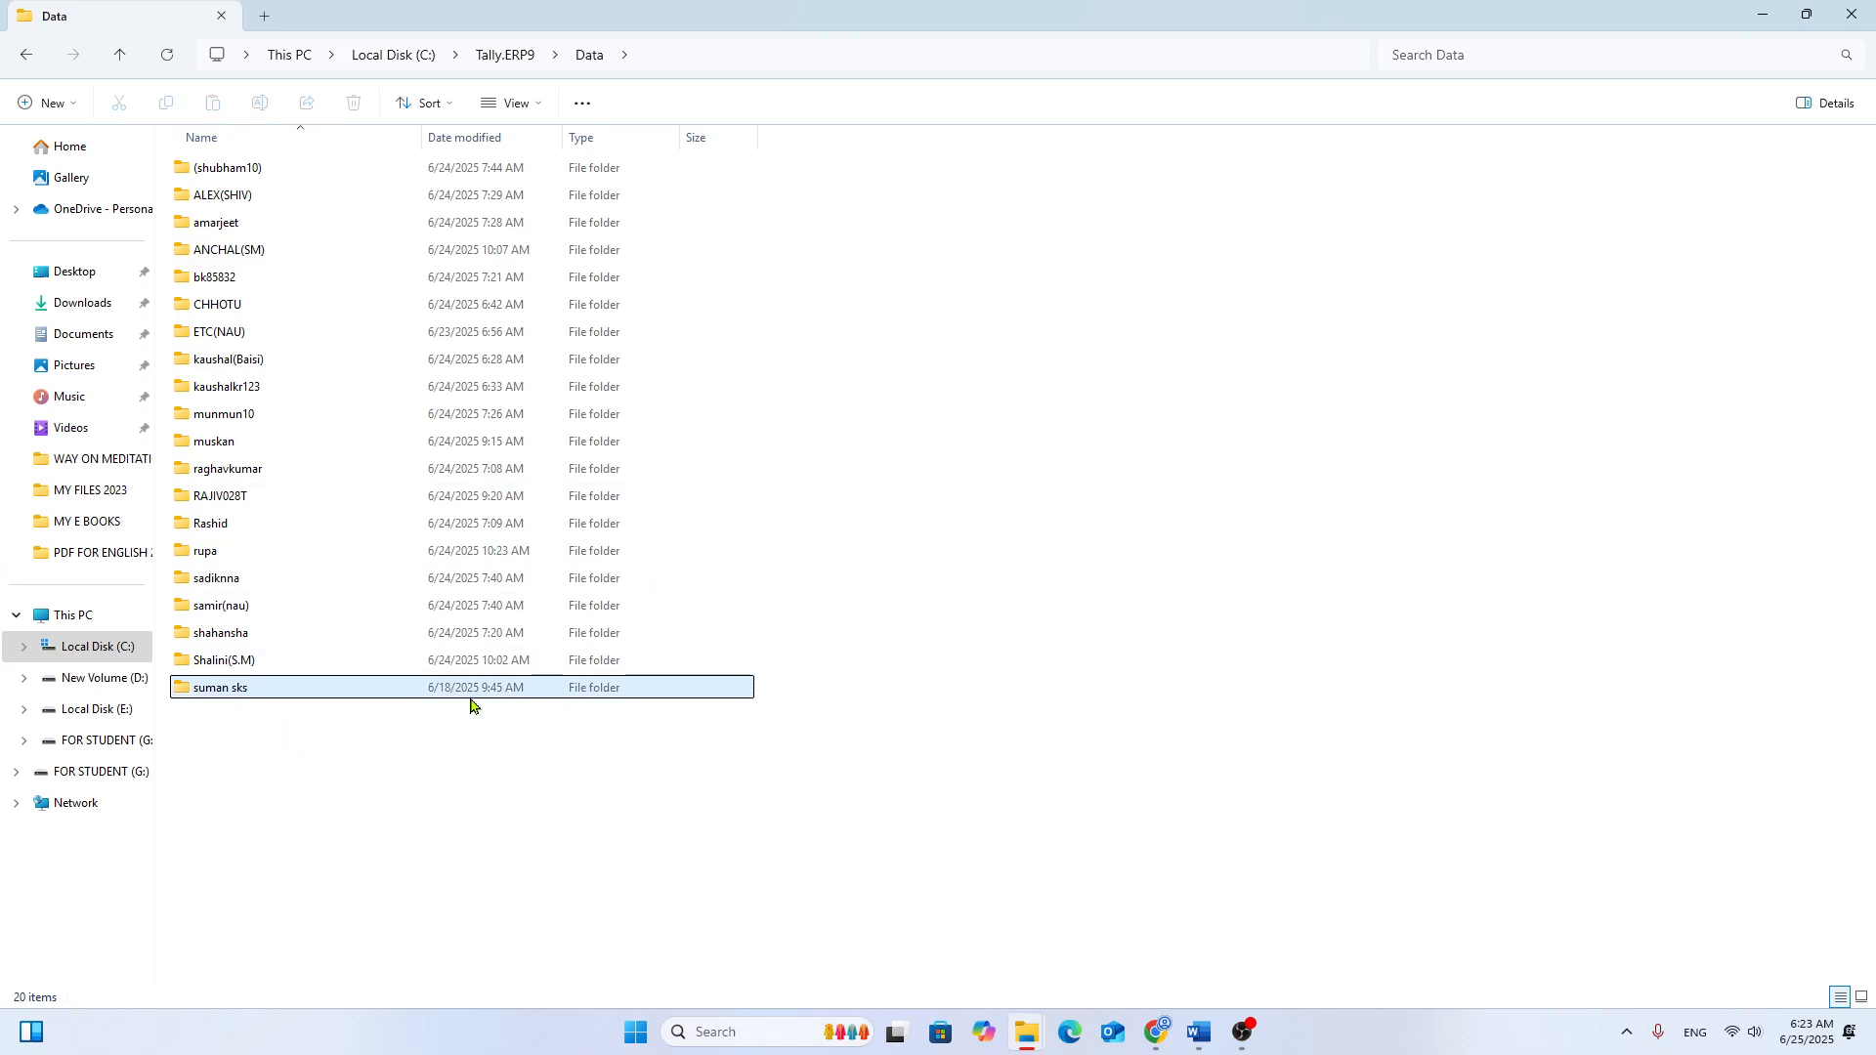
mouse_move(470, 705)
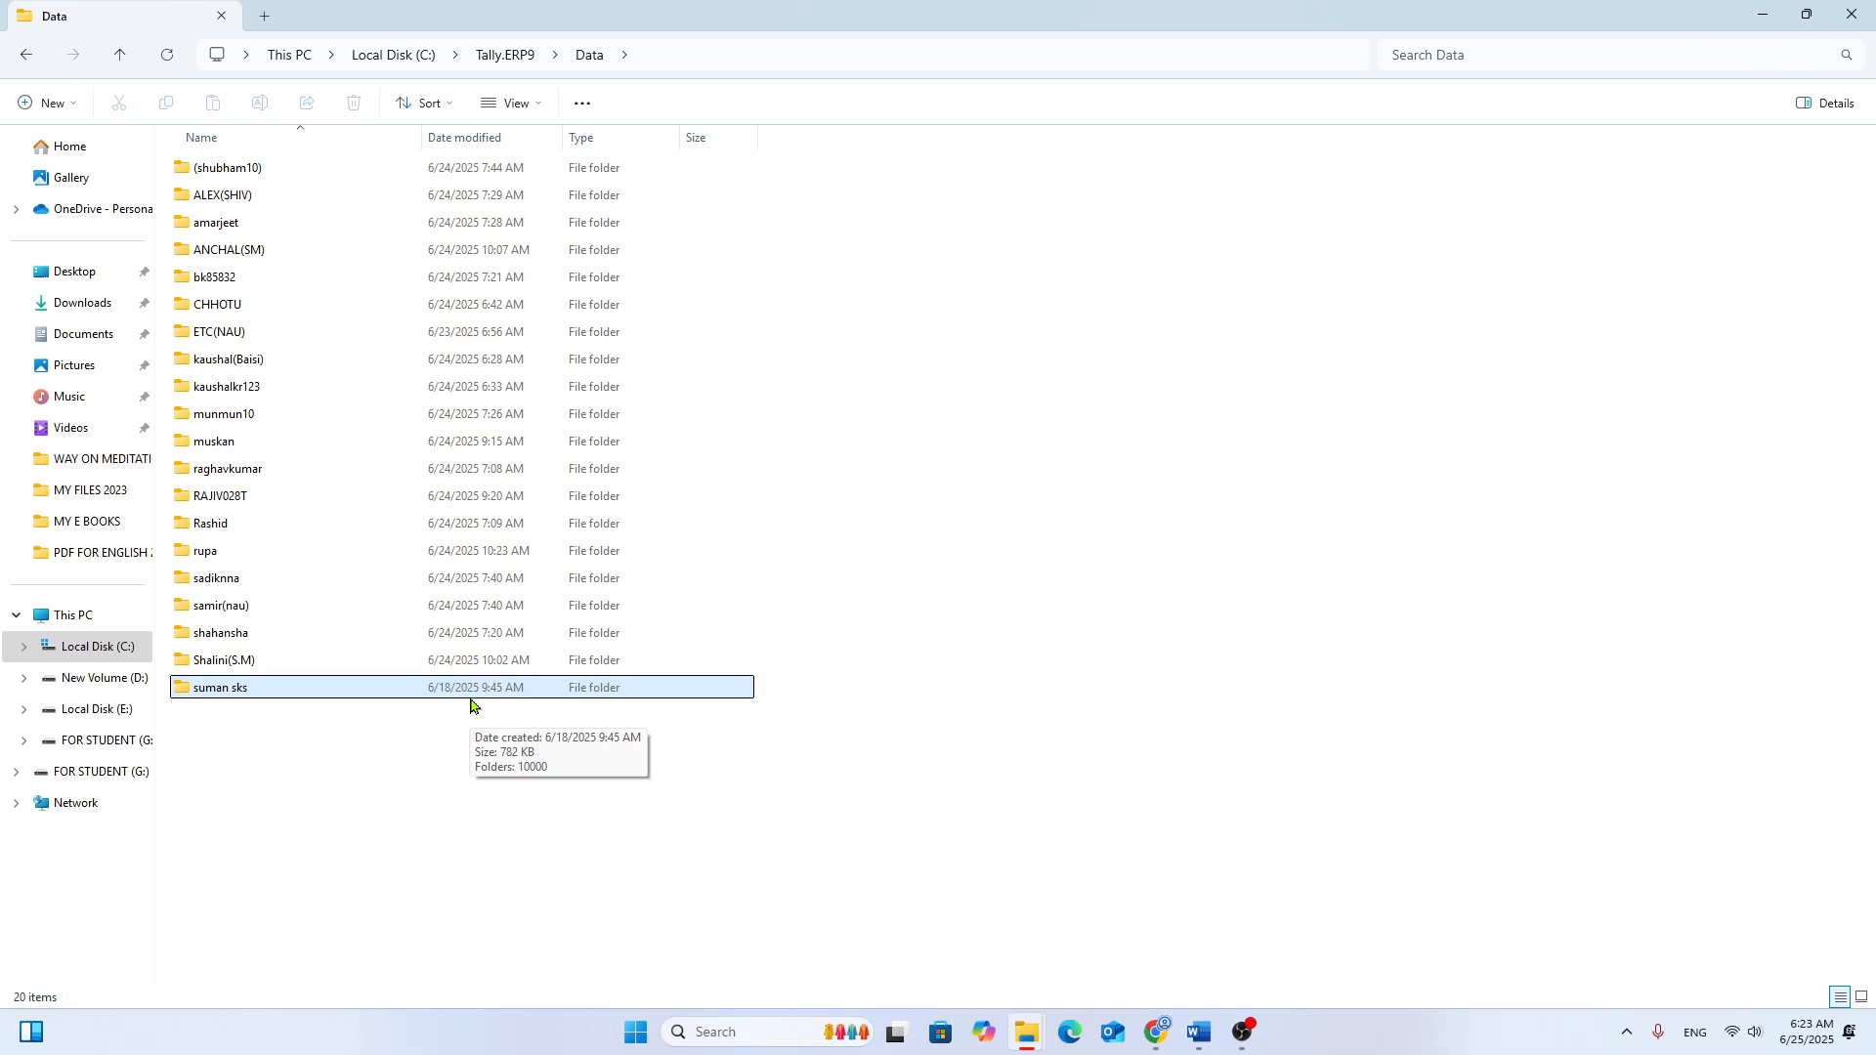
left_click(1854, 18)
right_click(719, 261)
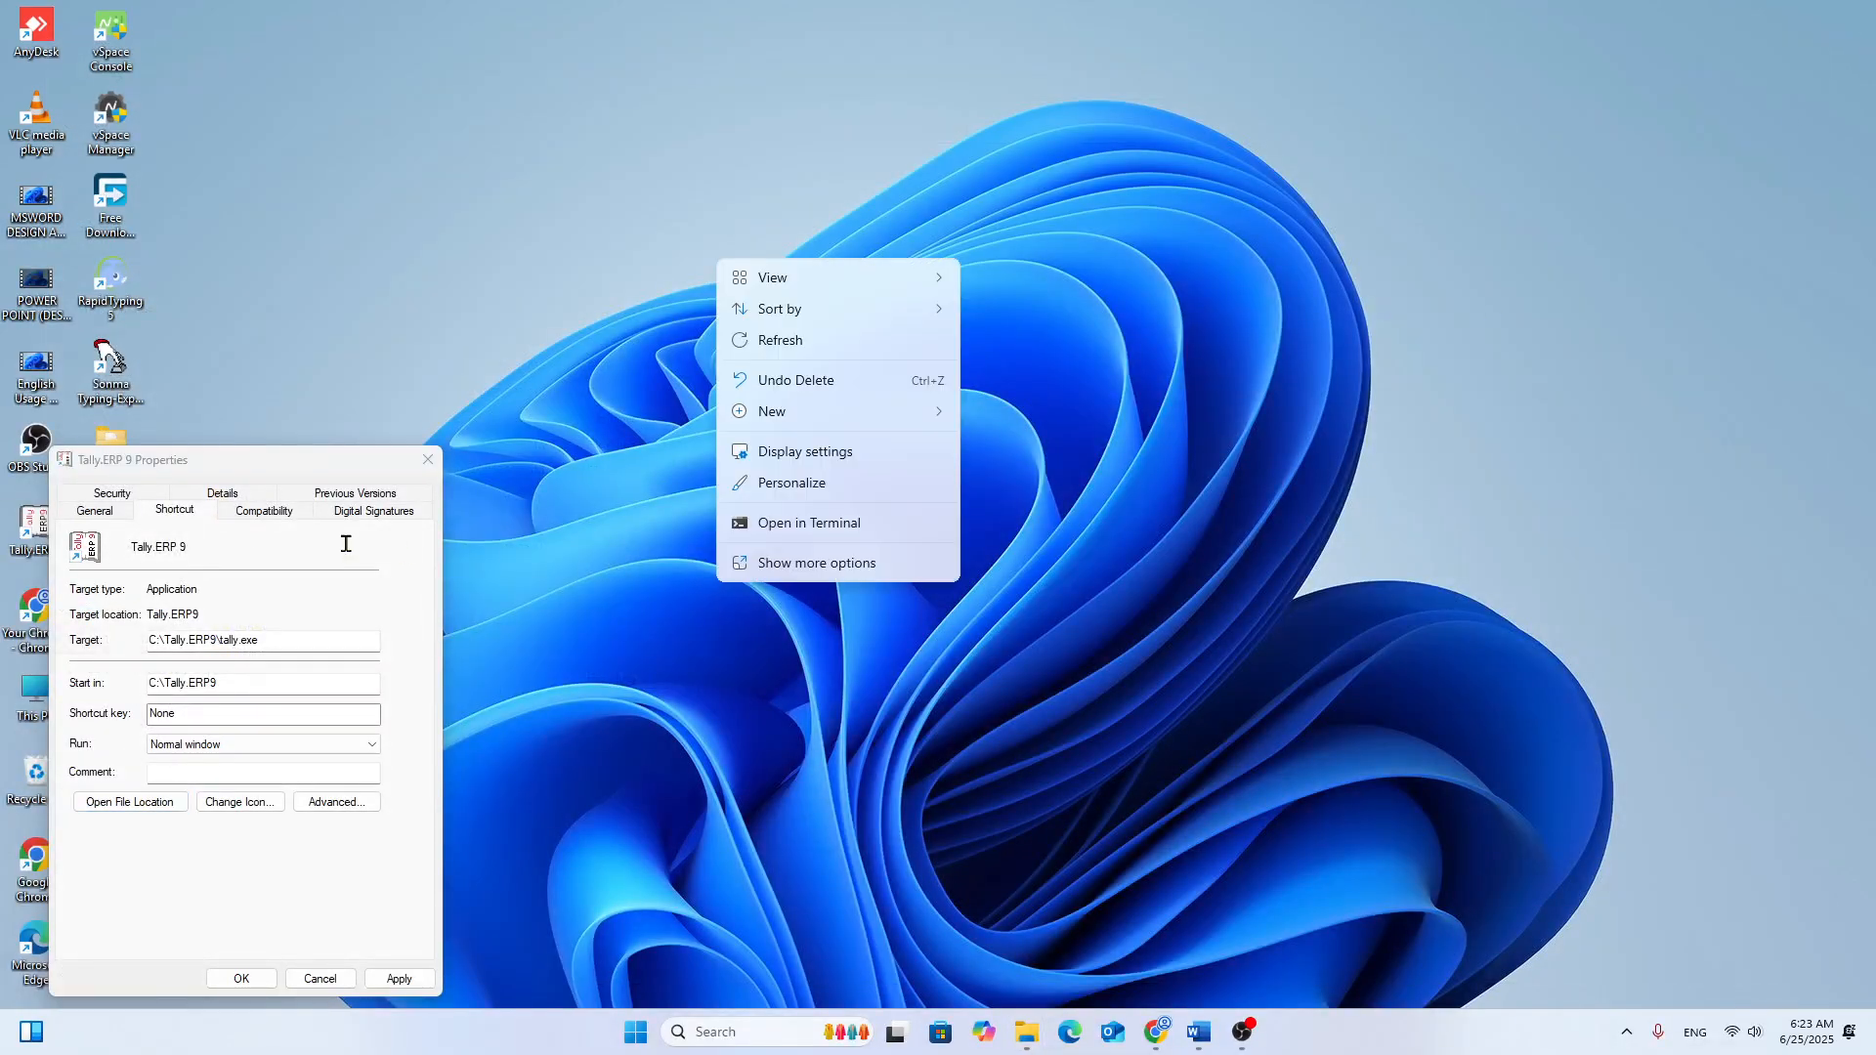
left_click(427, 461)
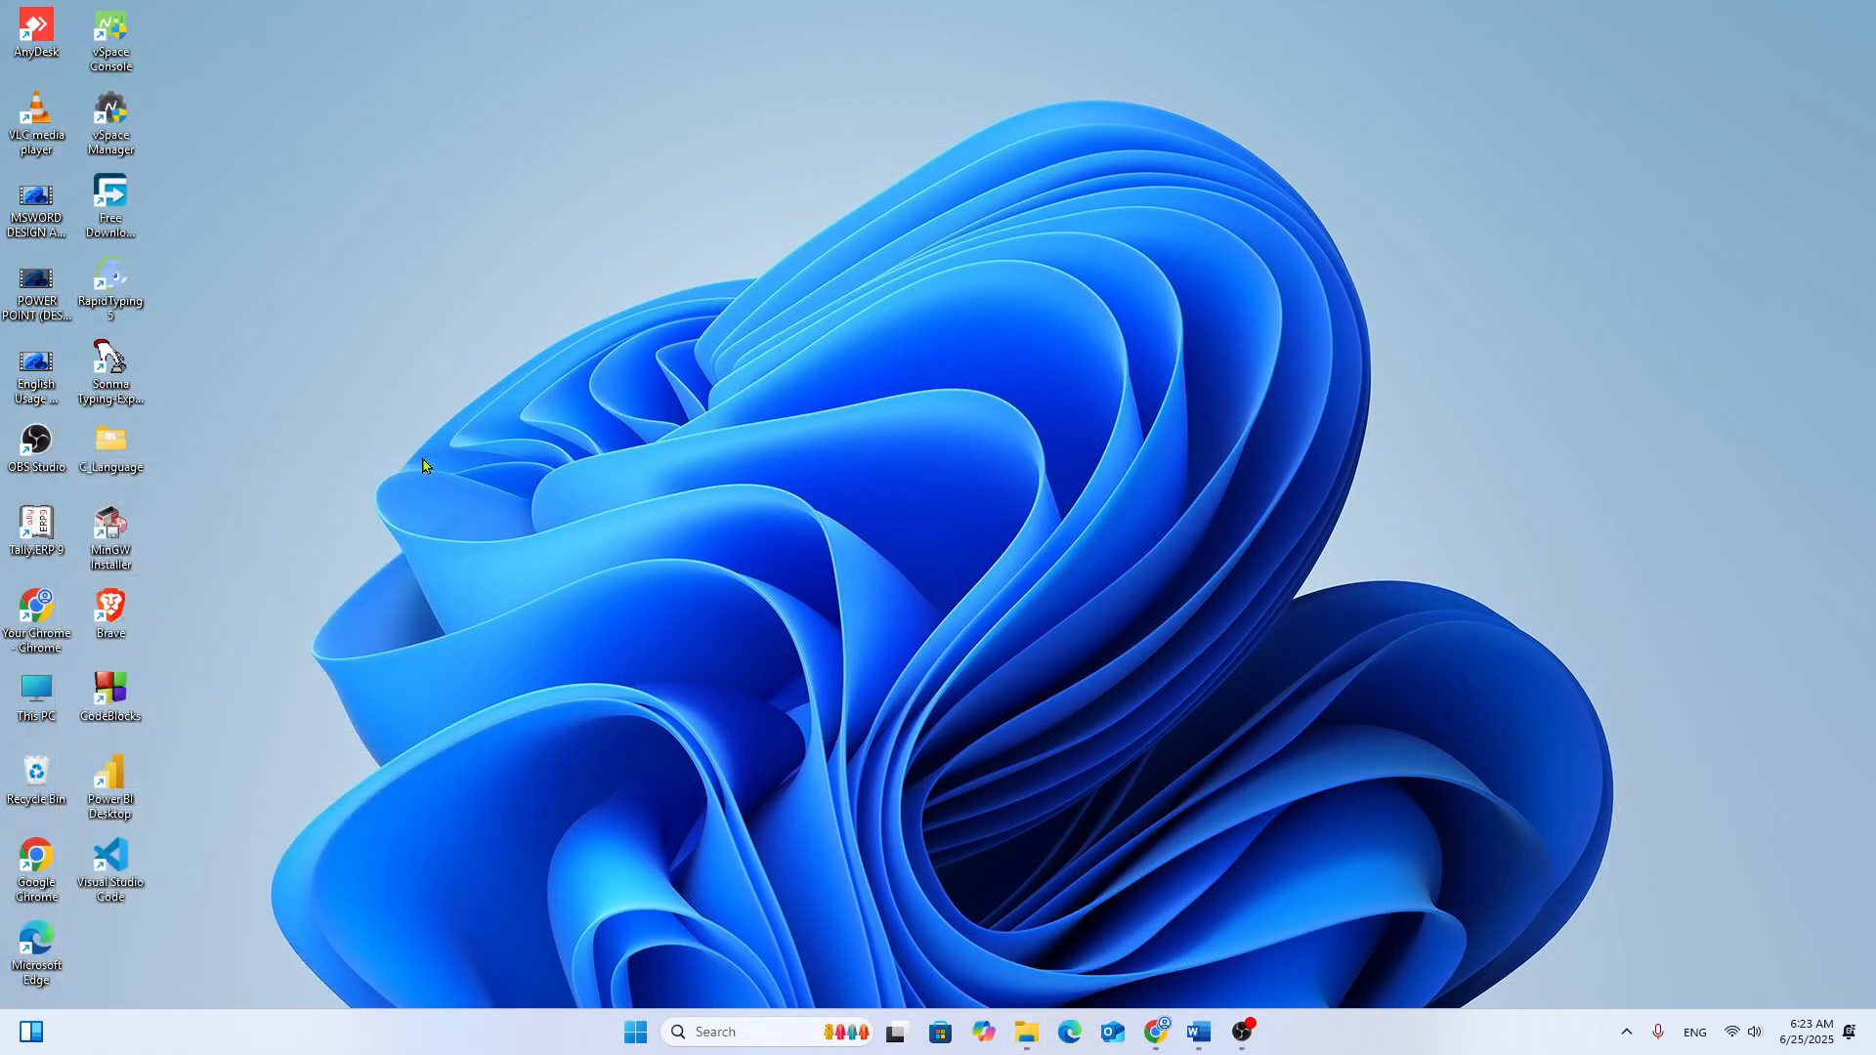
Step: Launch Tally.ERP 9, check which companies can be selected from C:\Tally.ERP9\Data, and quit the program
double_click(57, 551)
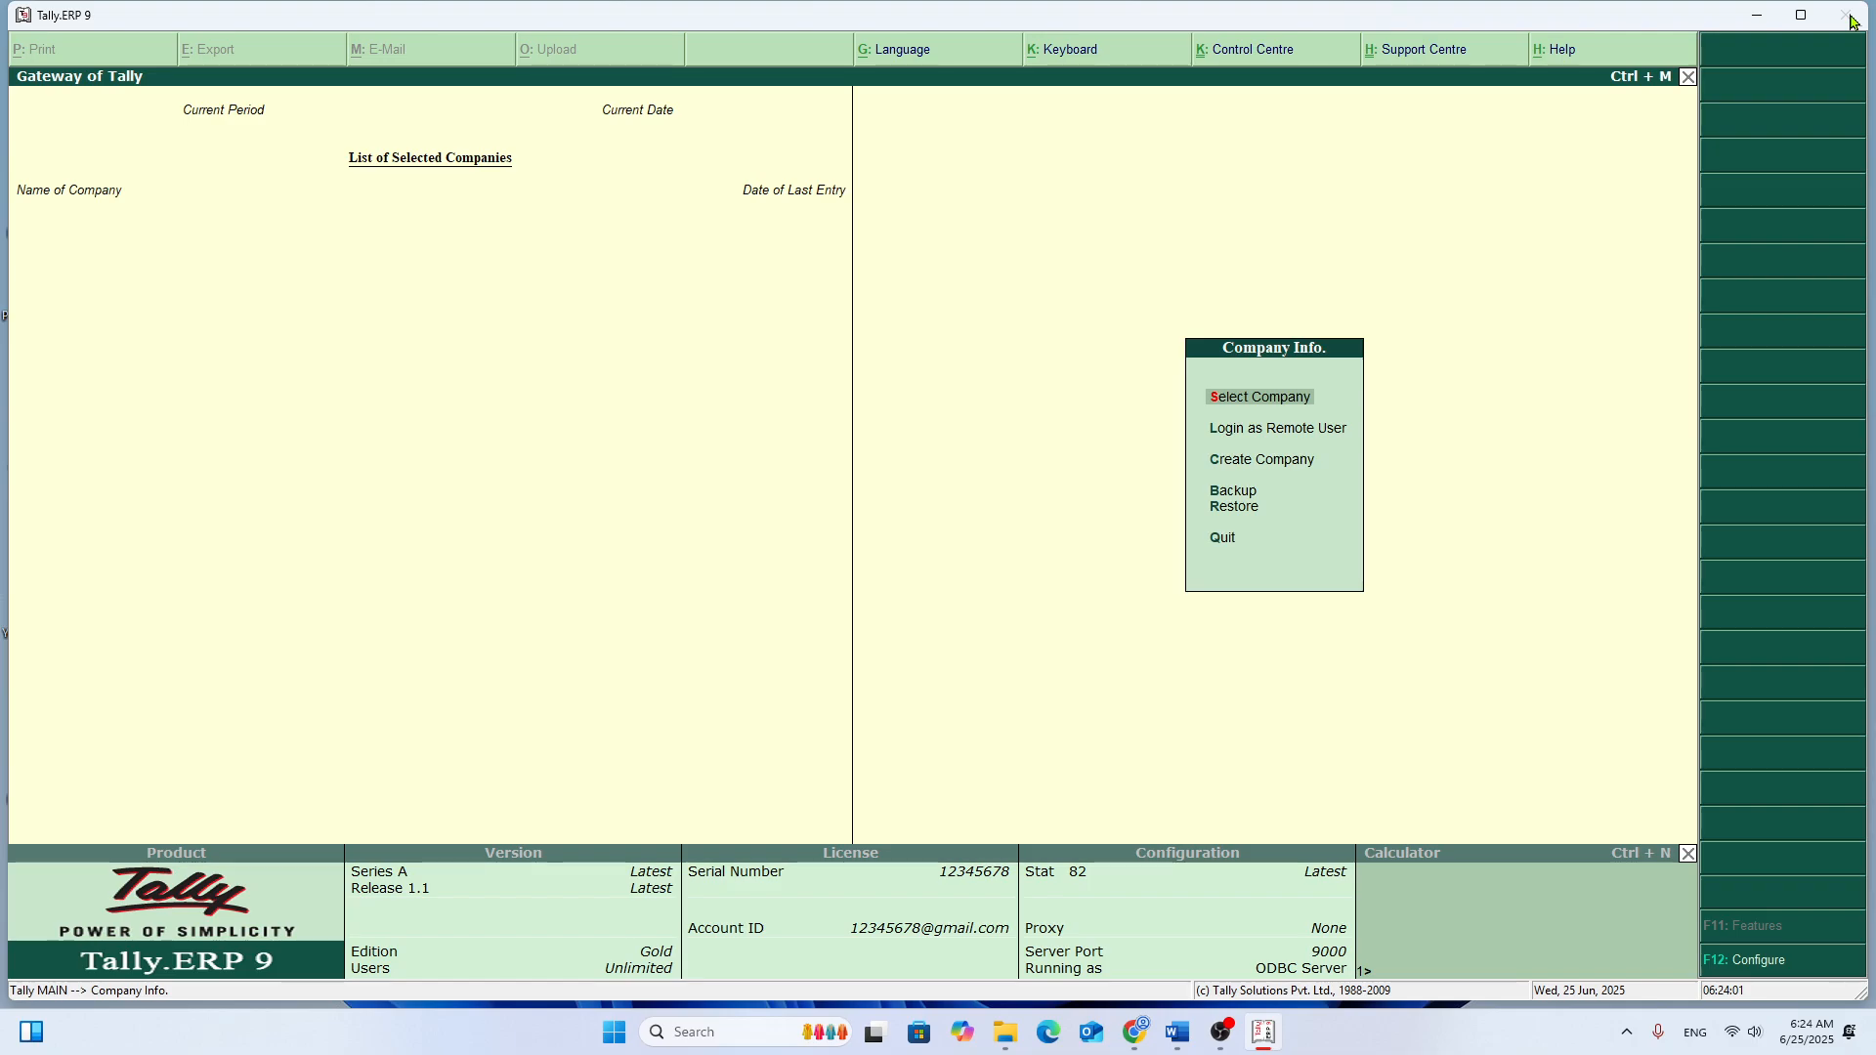
key("Return")
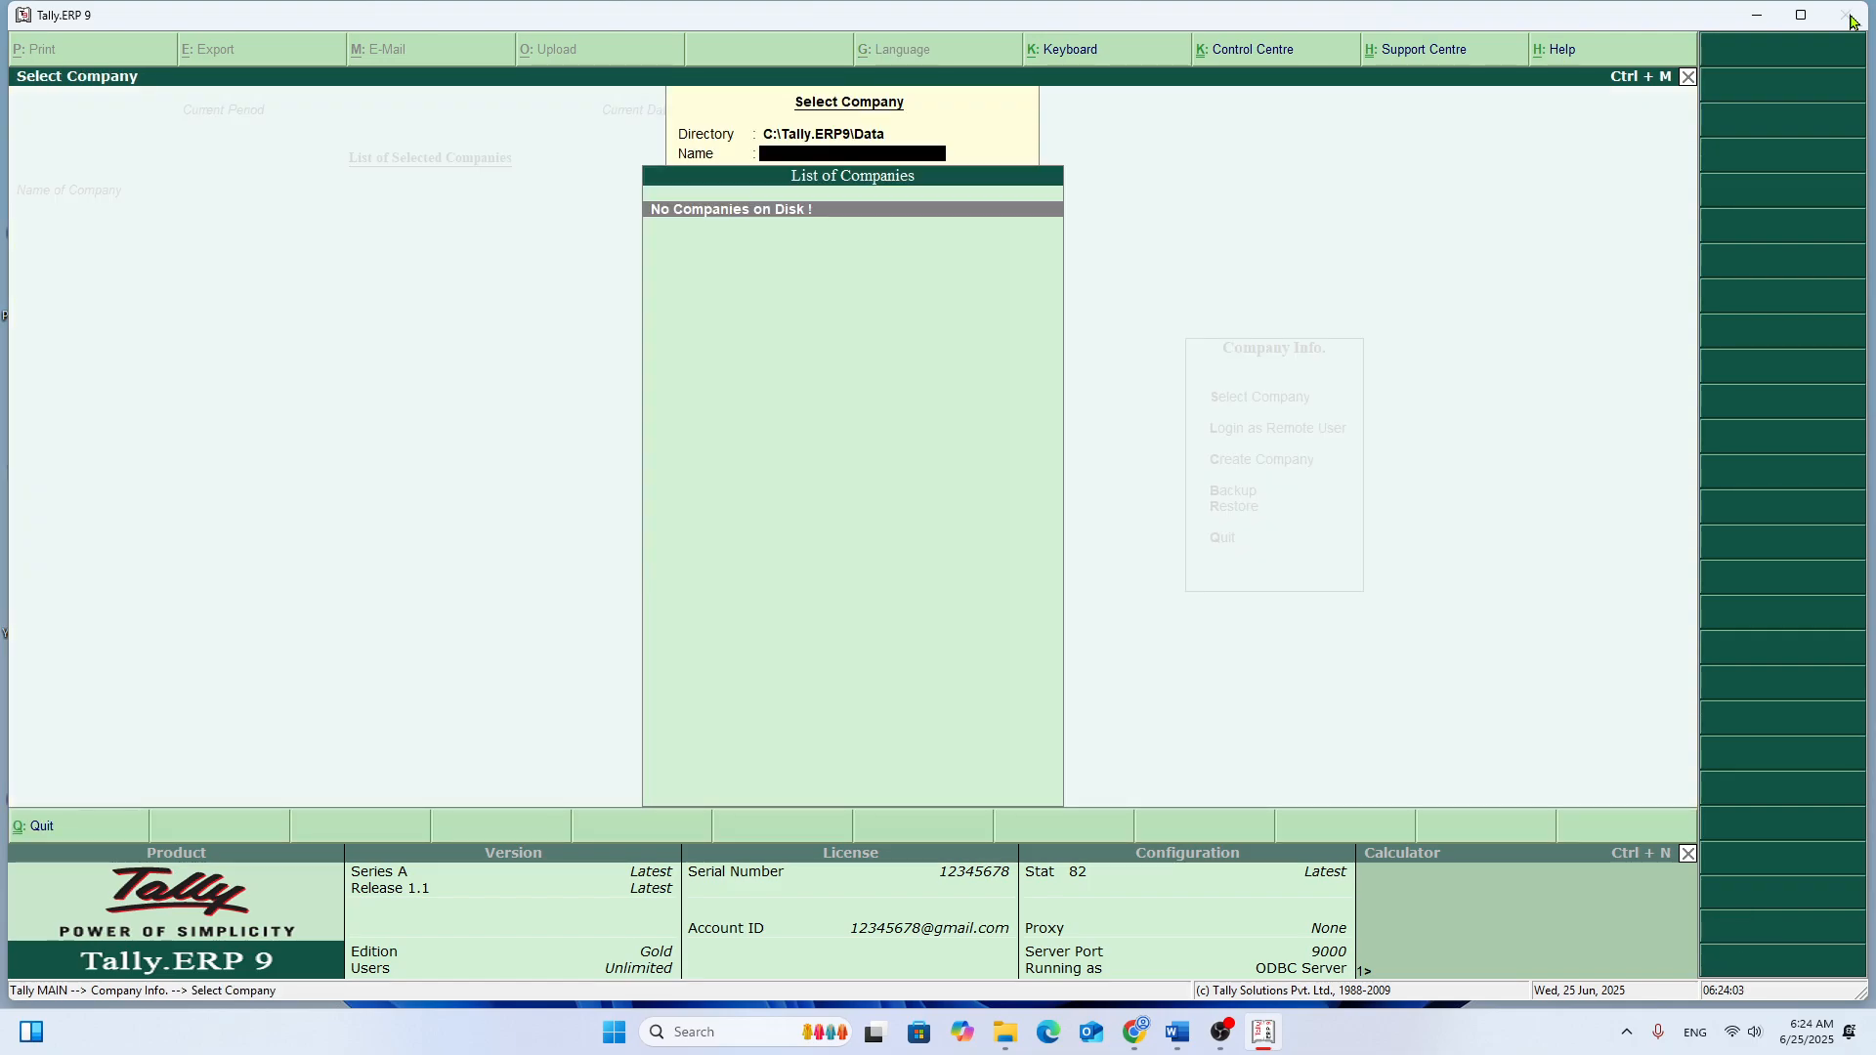
key("BackSpace")
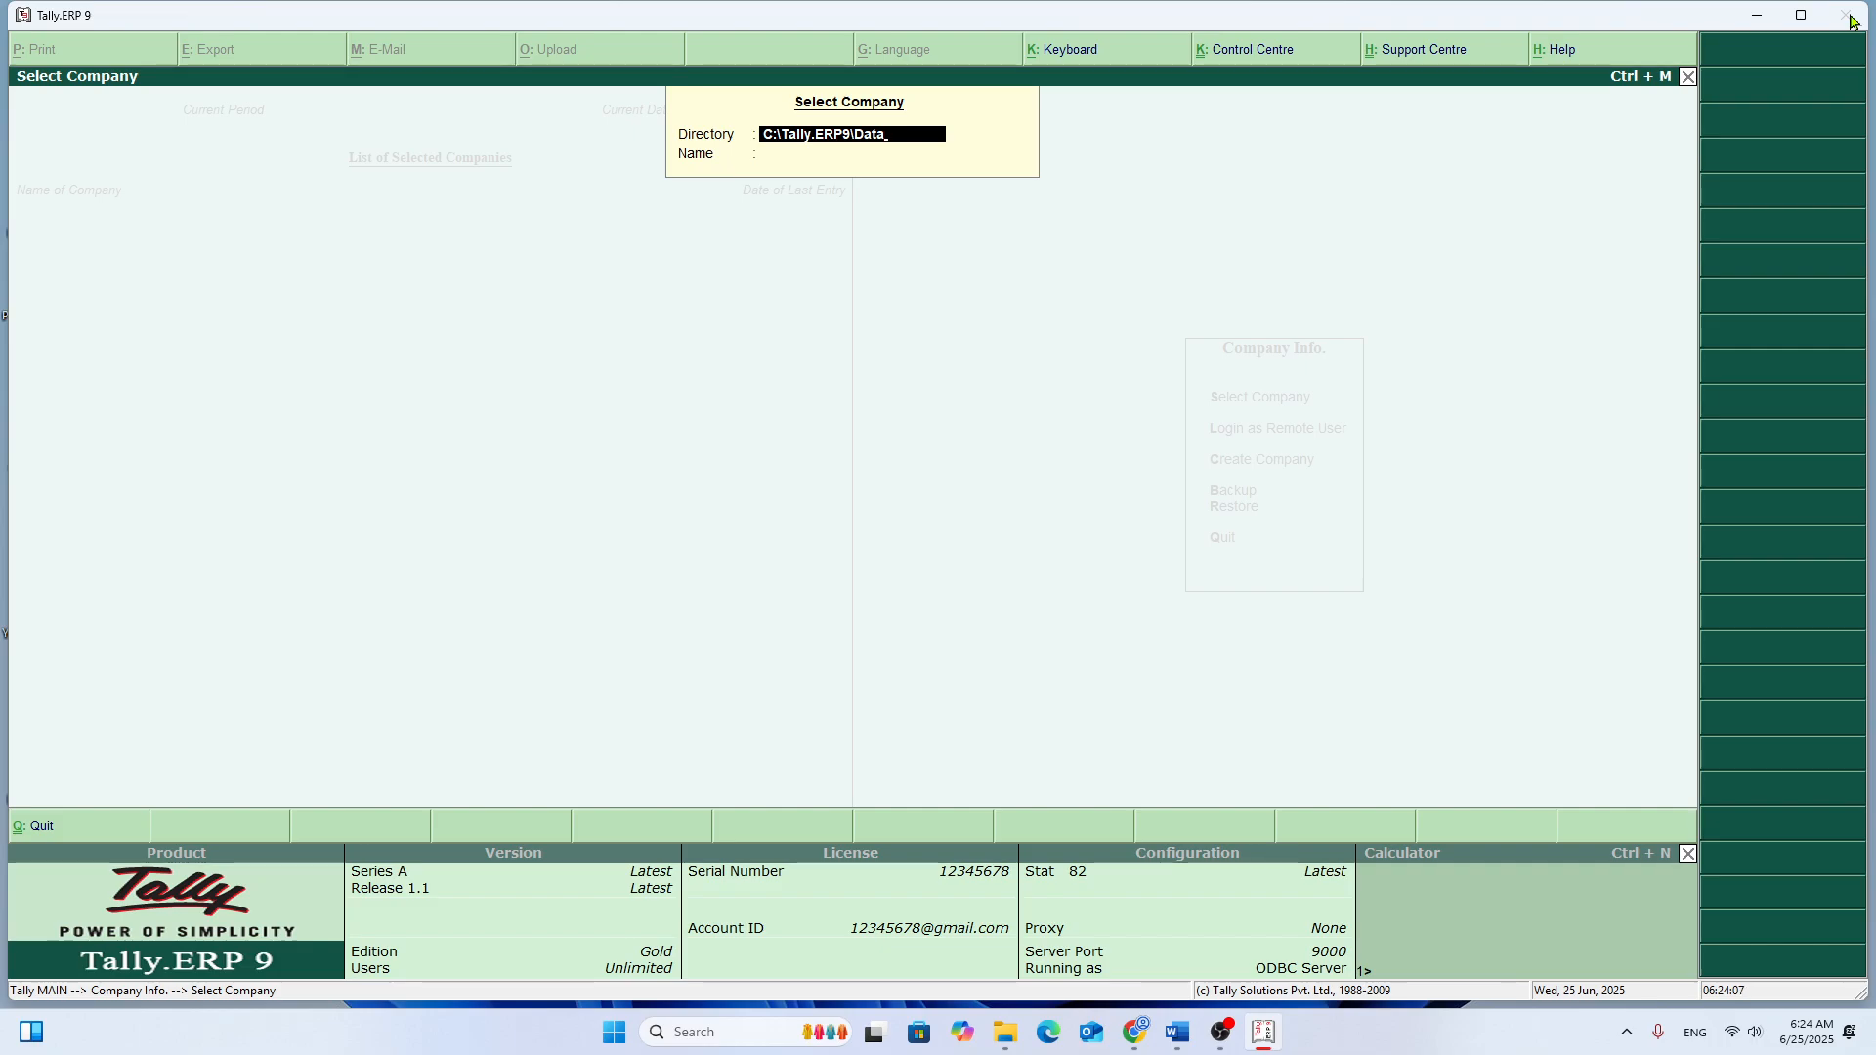
key("Escape")
key("Escape")
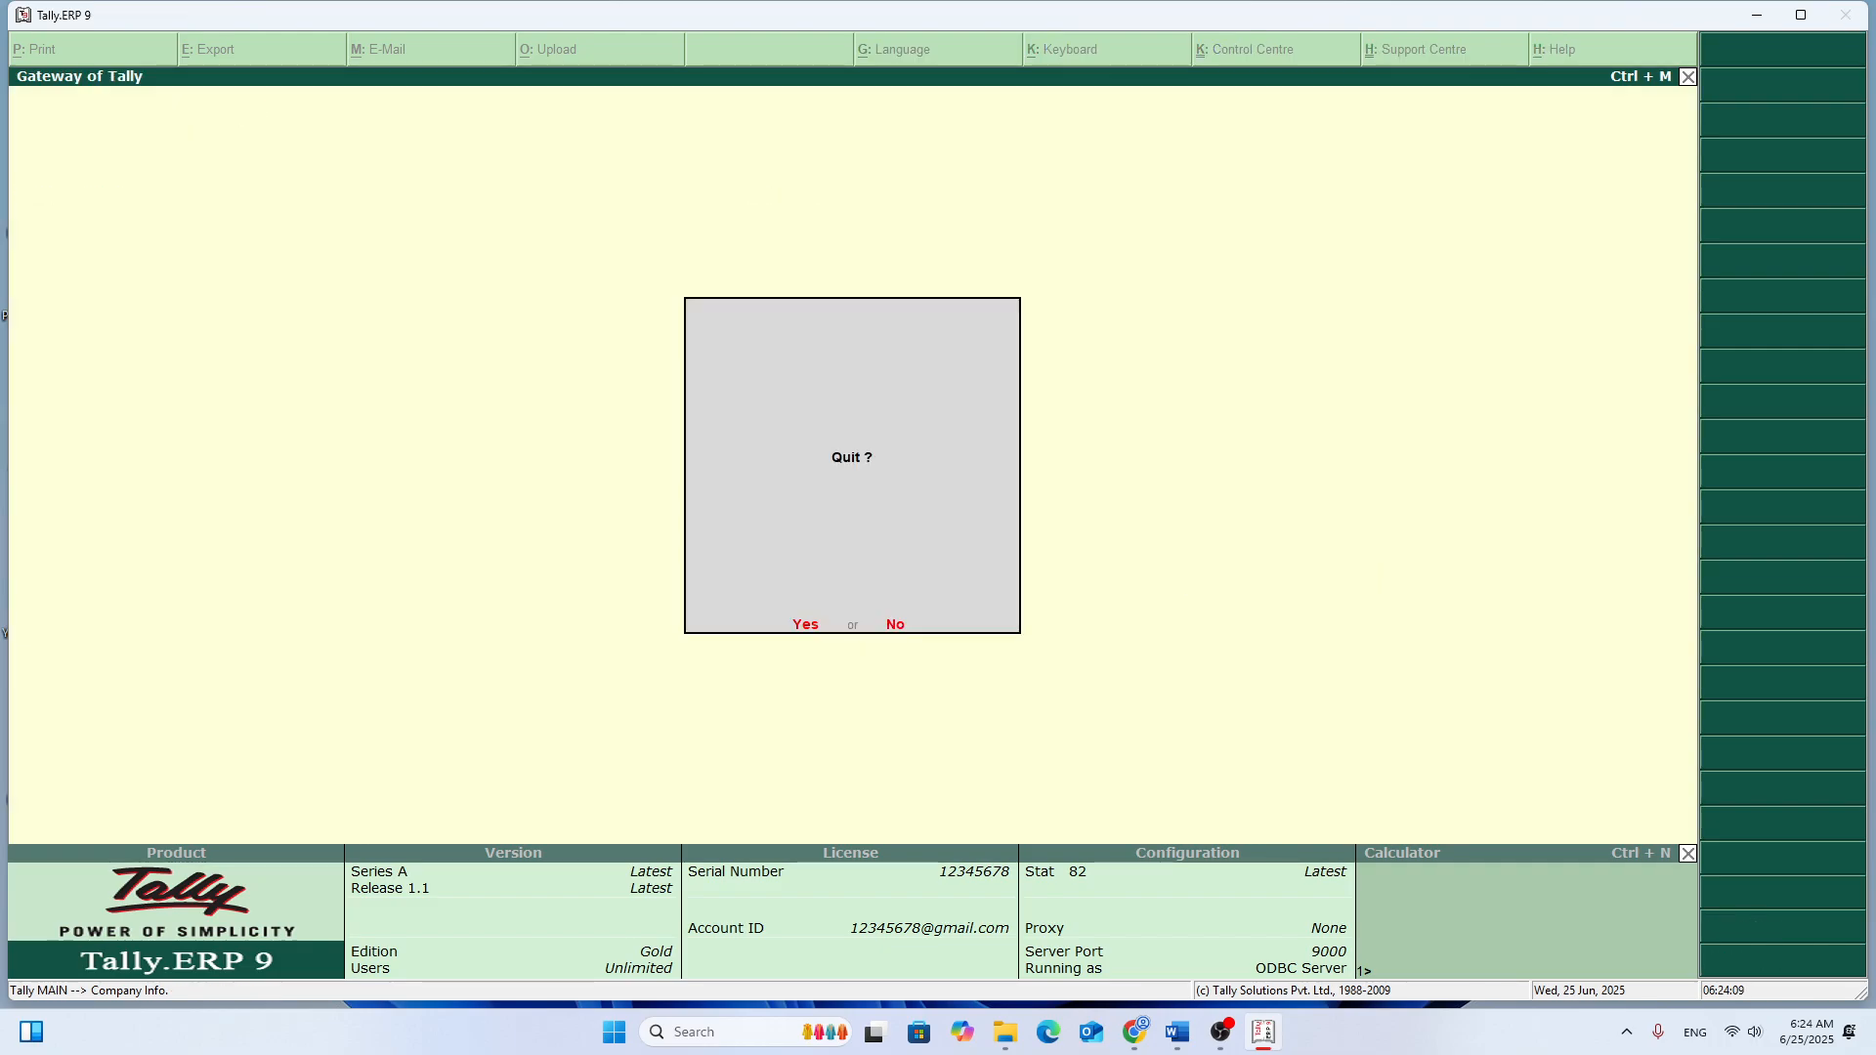
key("Escape")
key("Escape")
key("Escape")
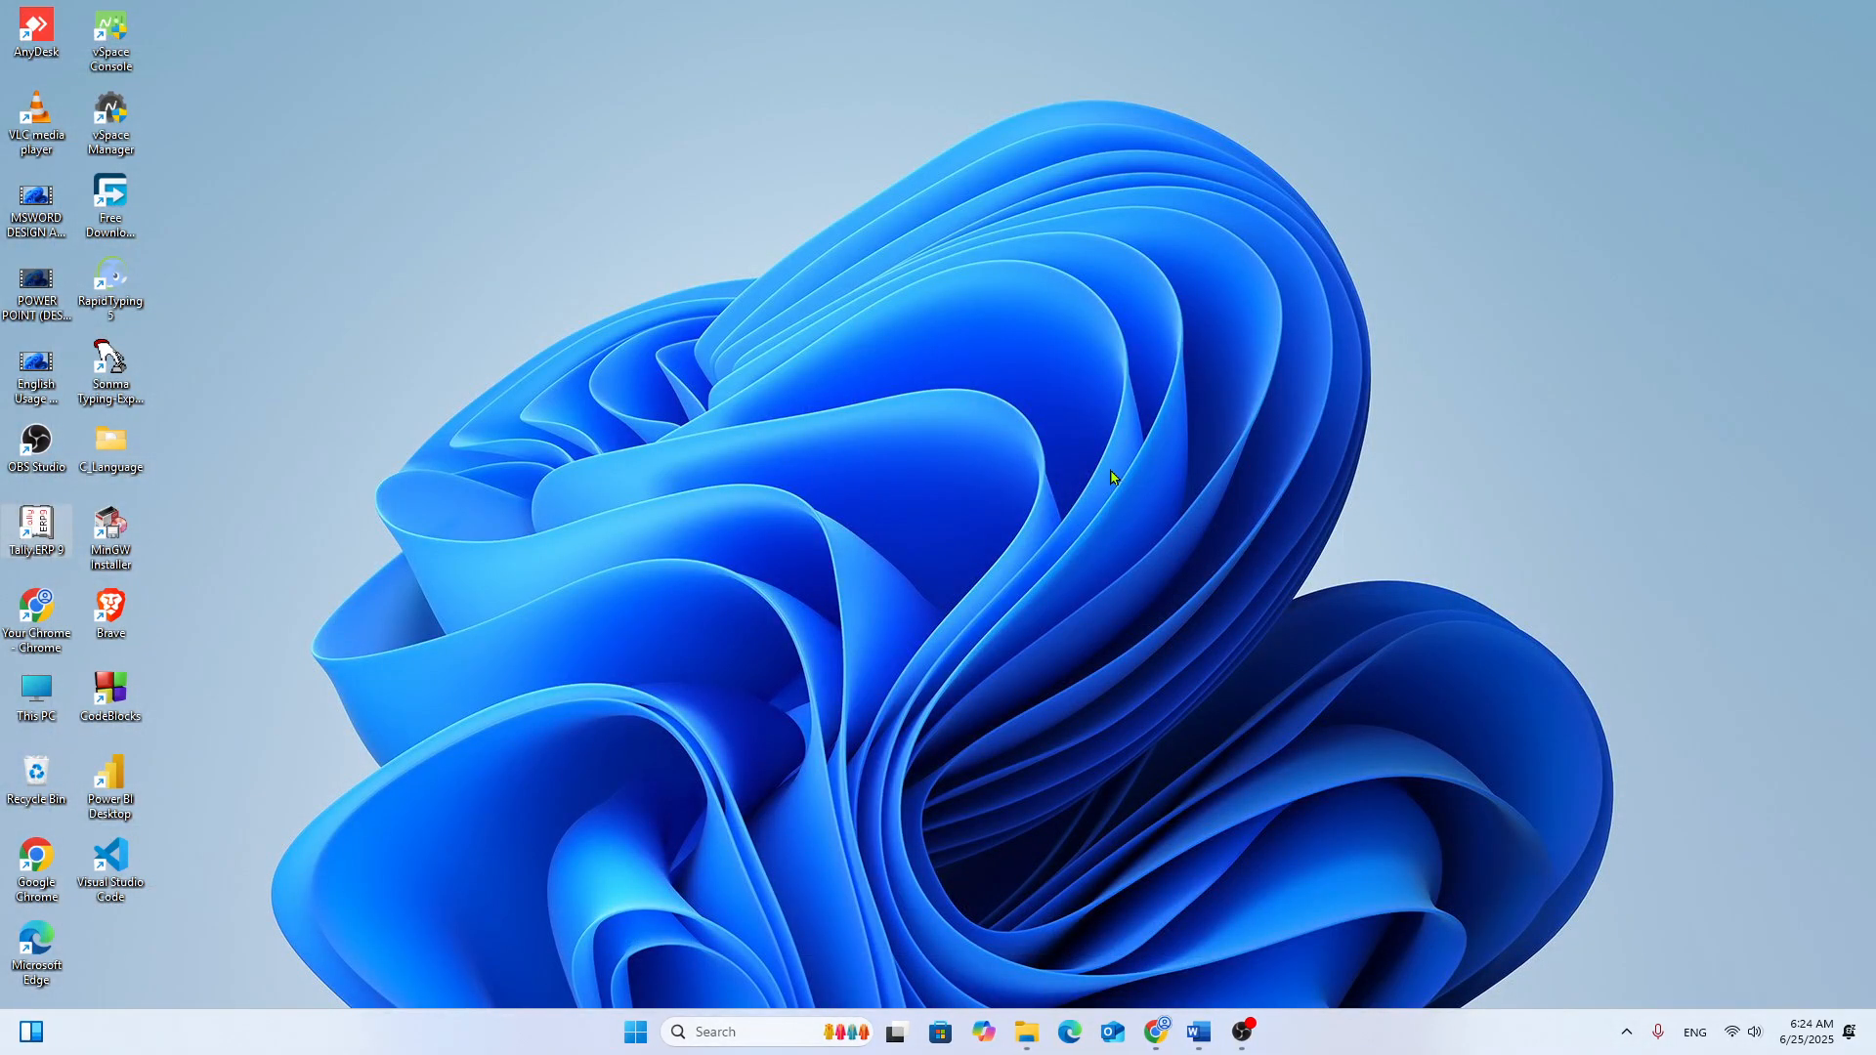
Step: Reach the Data folder through the Tally.ERP 9 shortcut's properties, delete the ETC(NAU) folder there, and close both windows
right_click(44, 543)
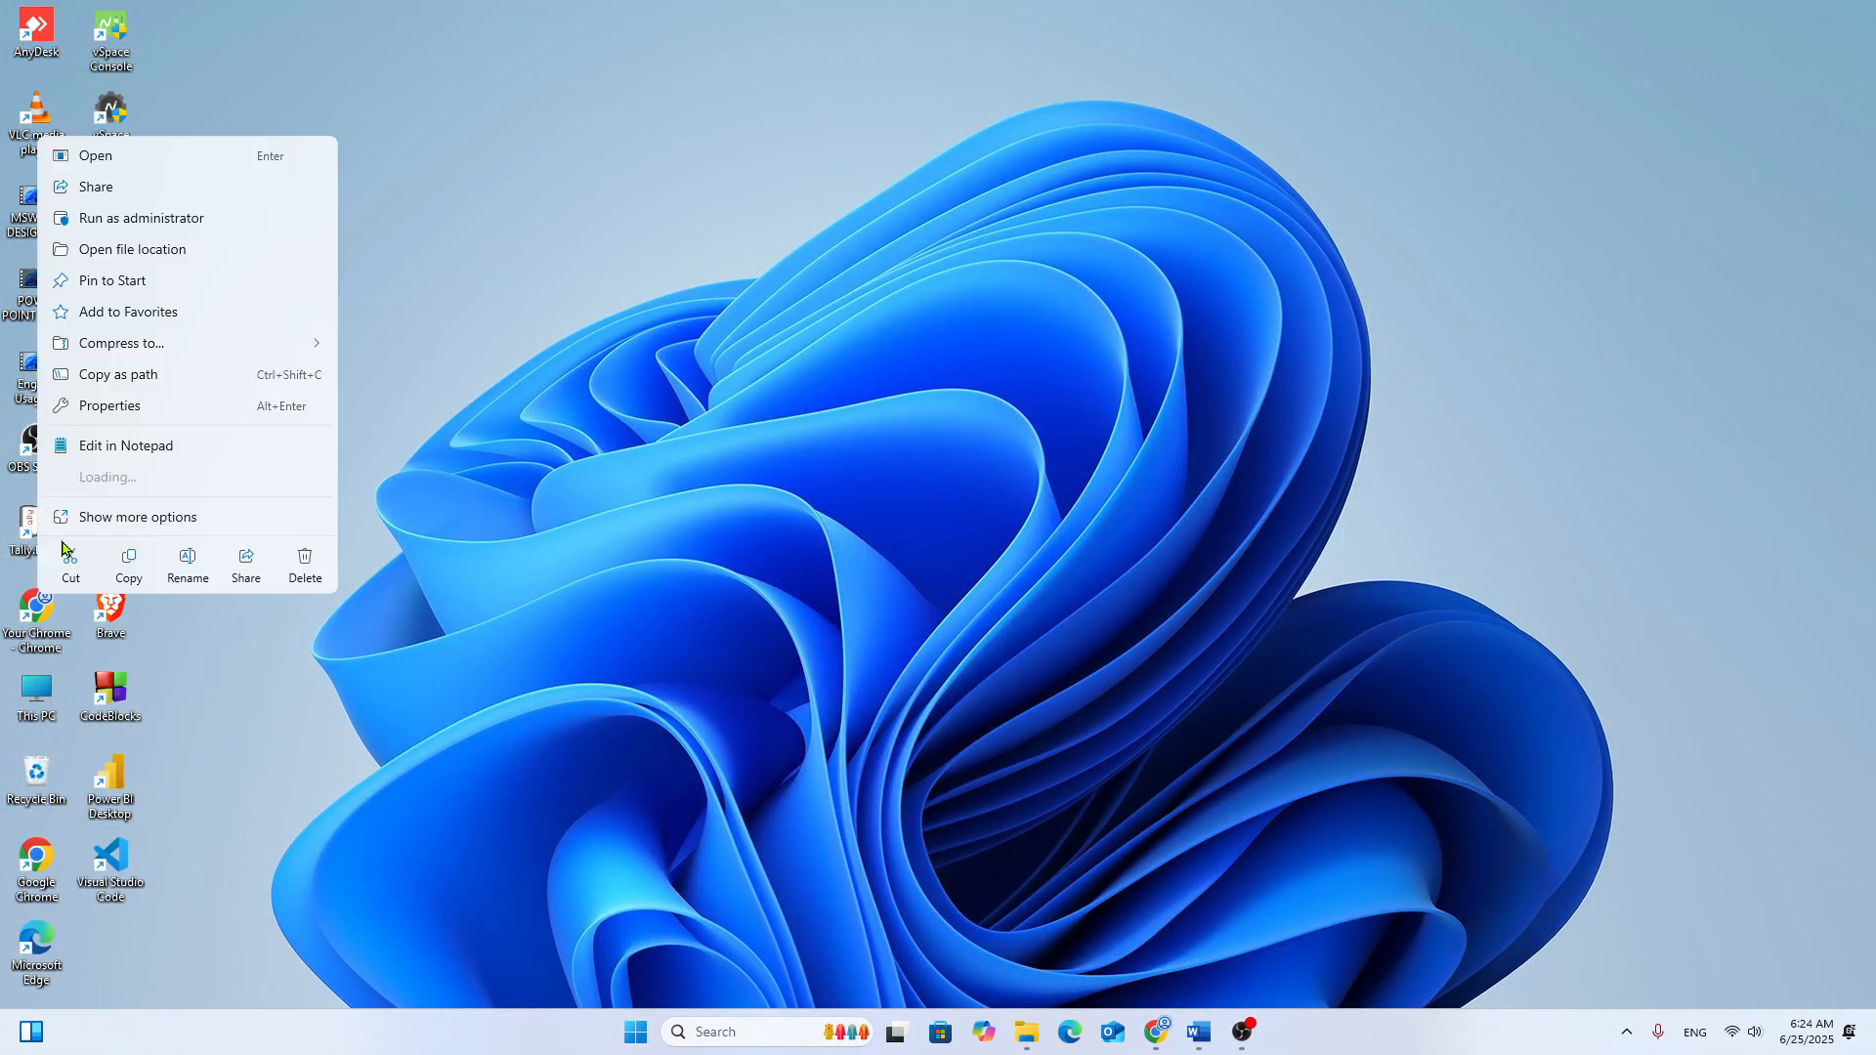
left_click(135, 405)
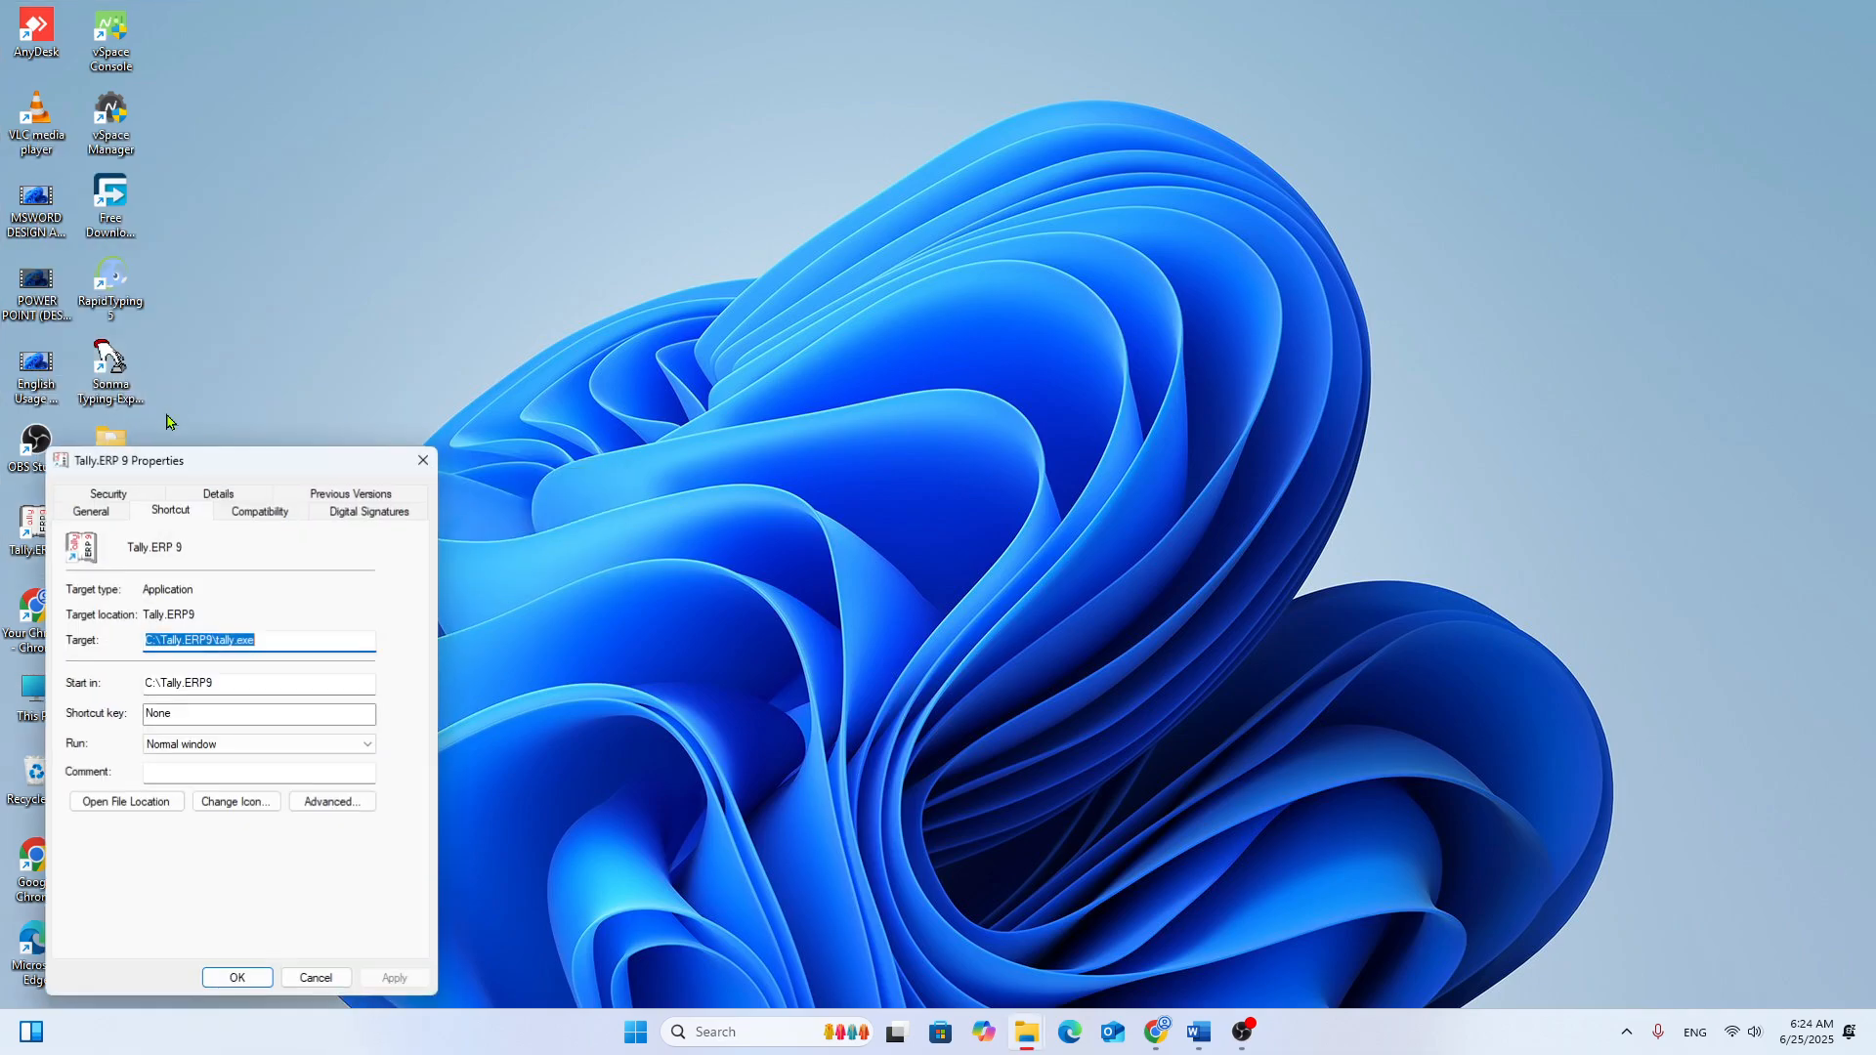
left_click(156, 802)
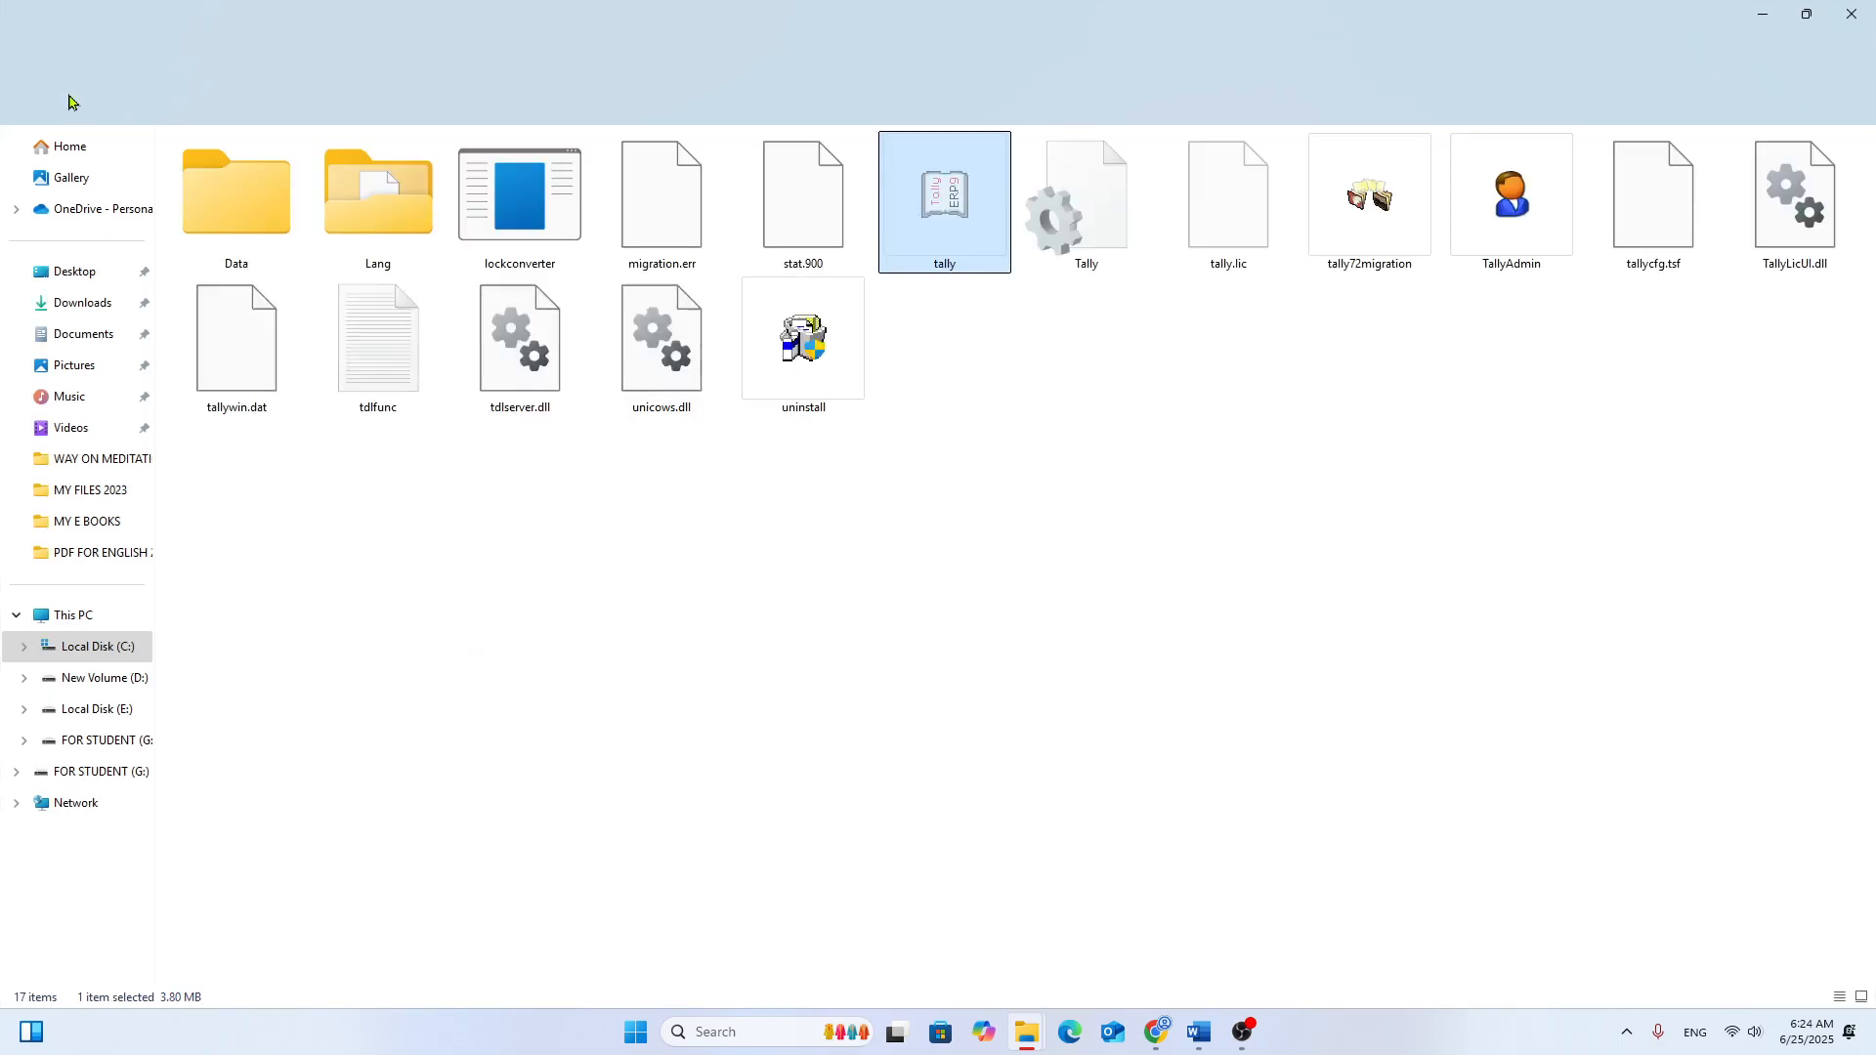
double_click(240, 196)
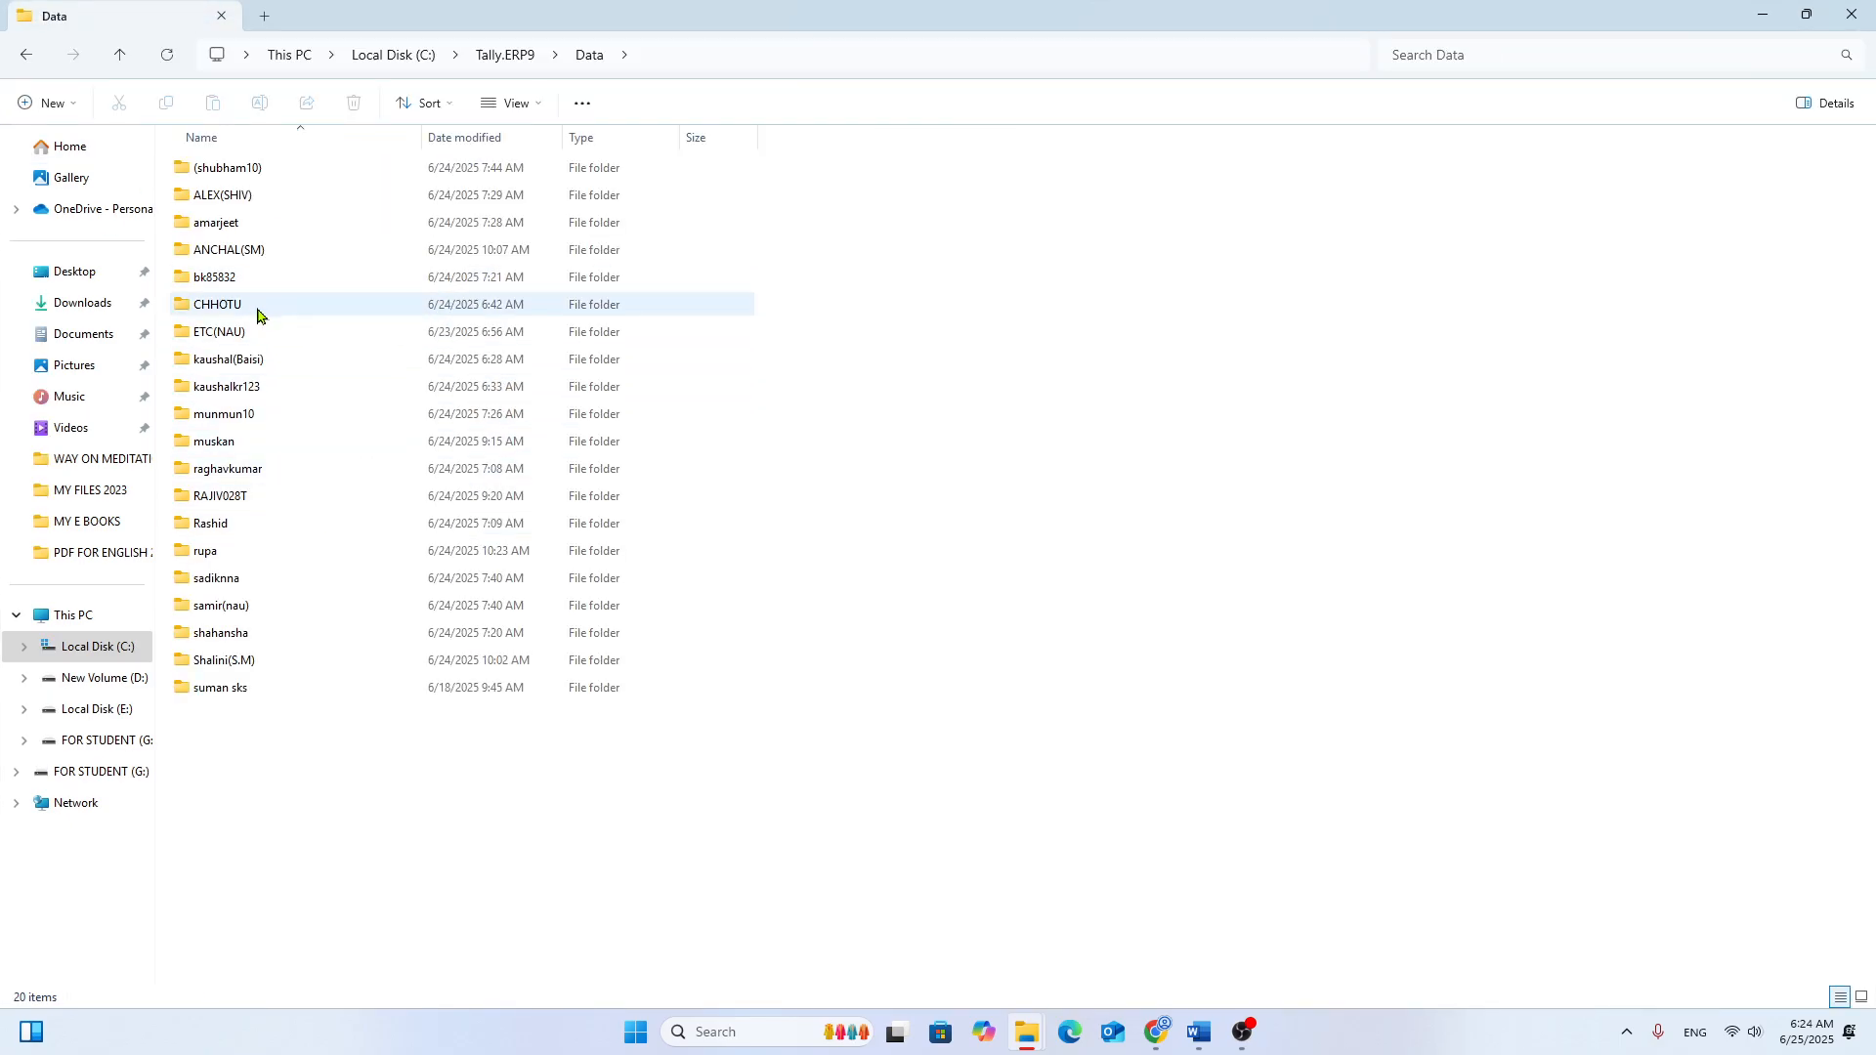
left_click(227, 337)
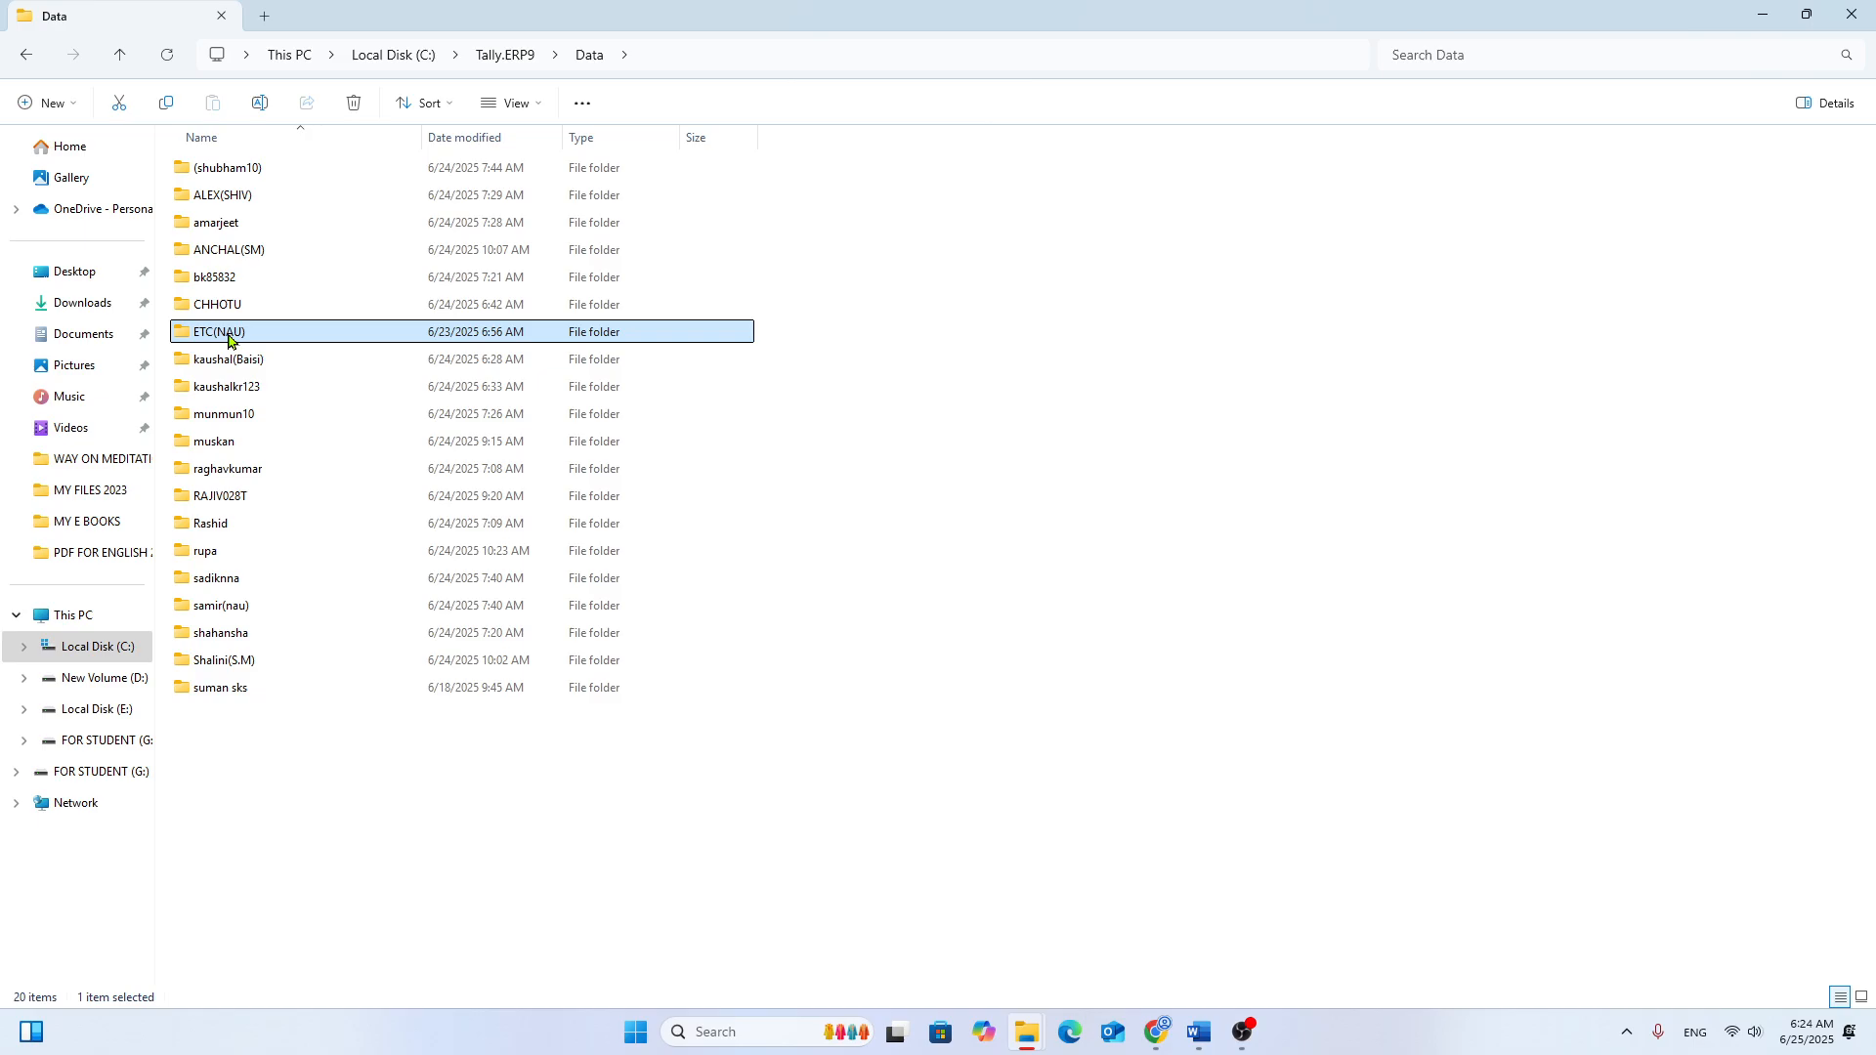
key("Delete")
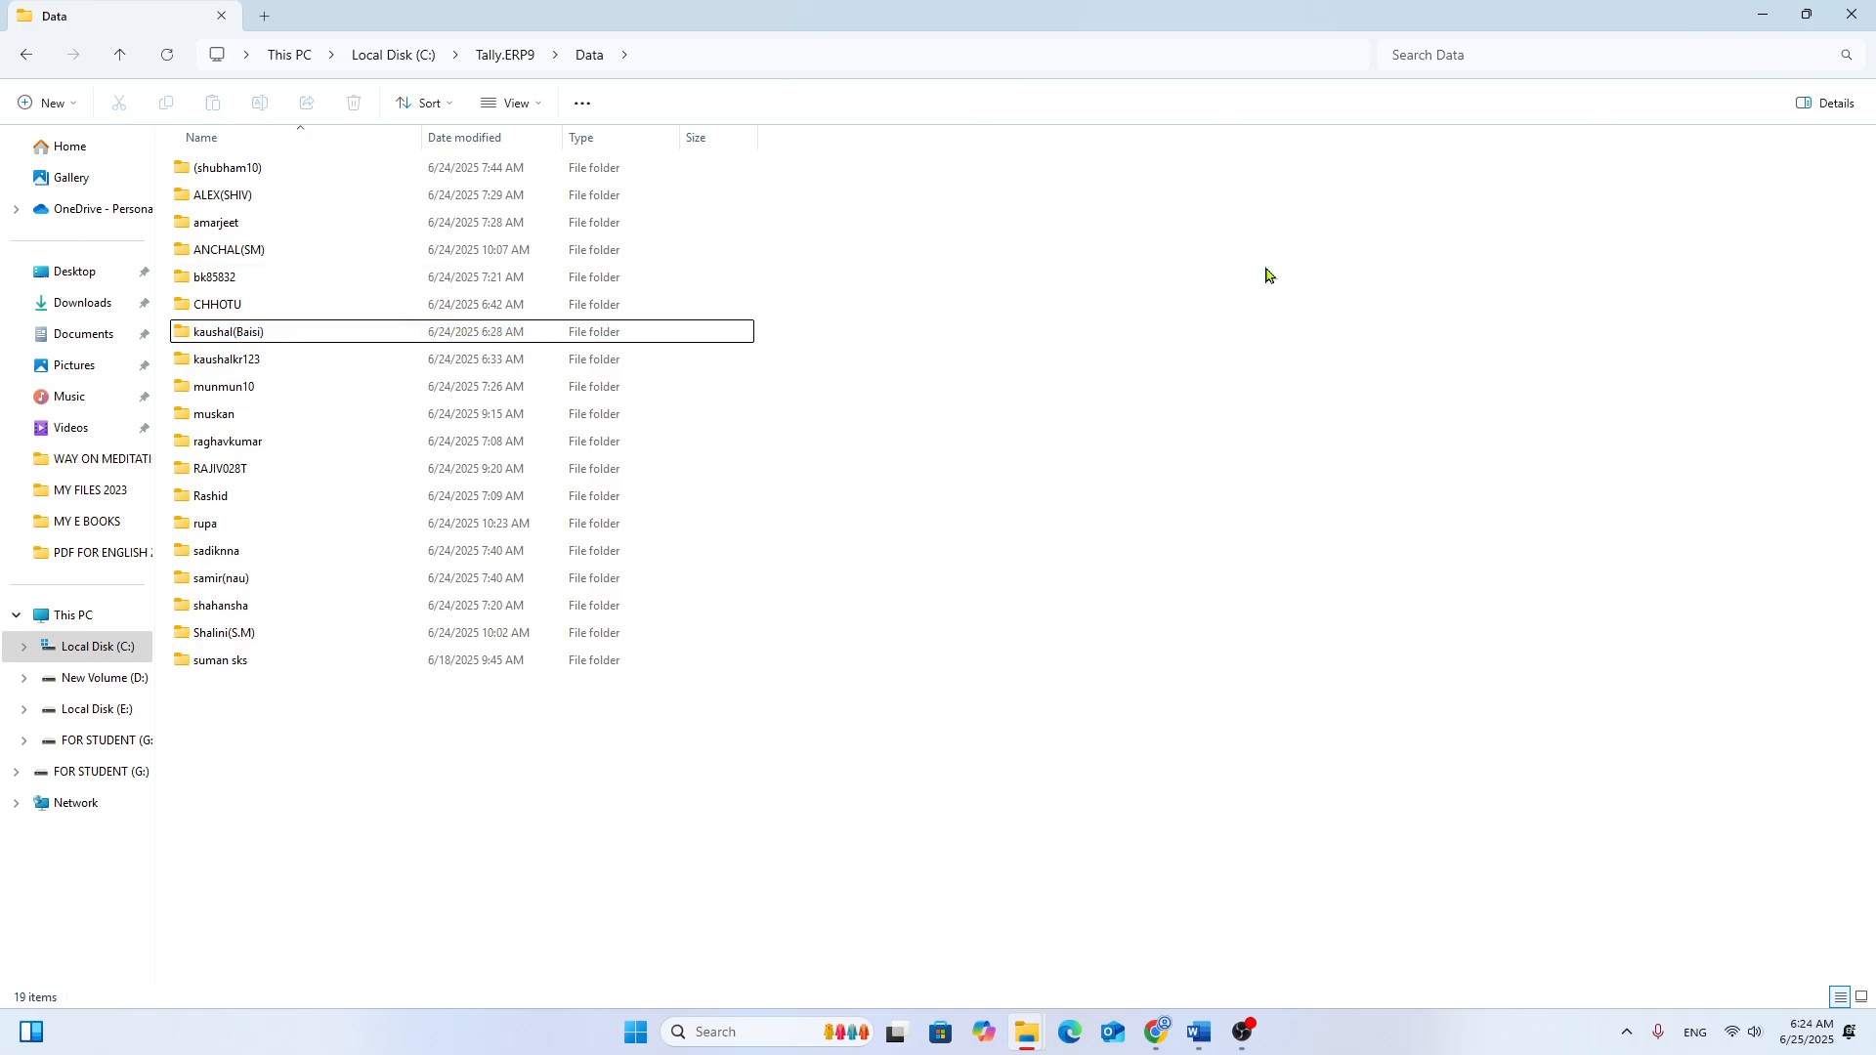
left_click(1863, 21)
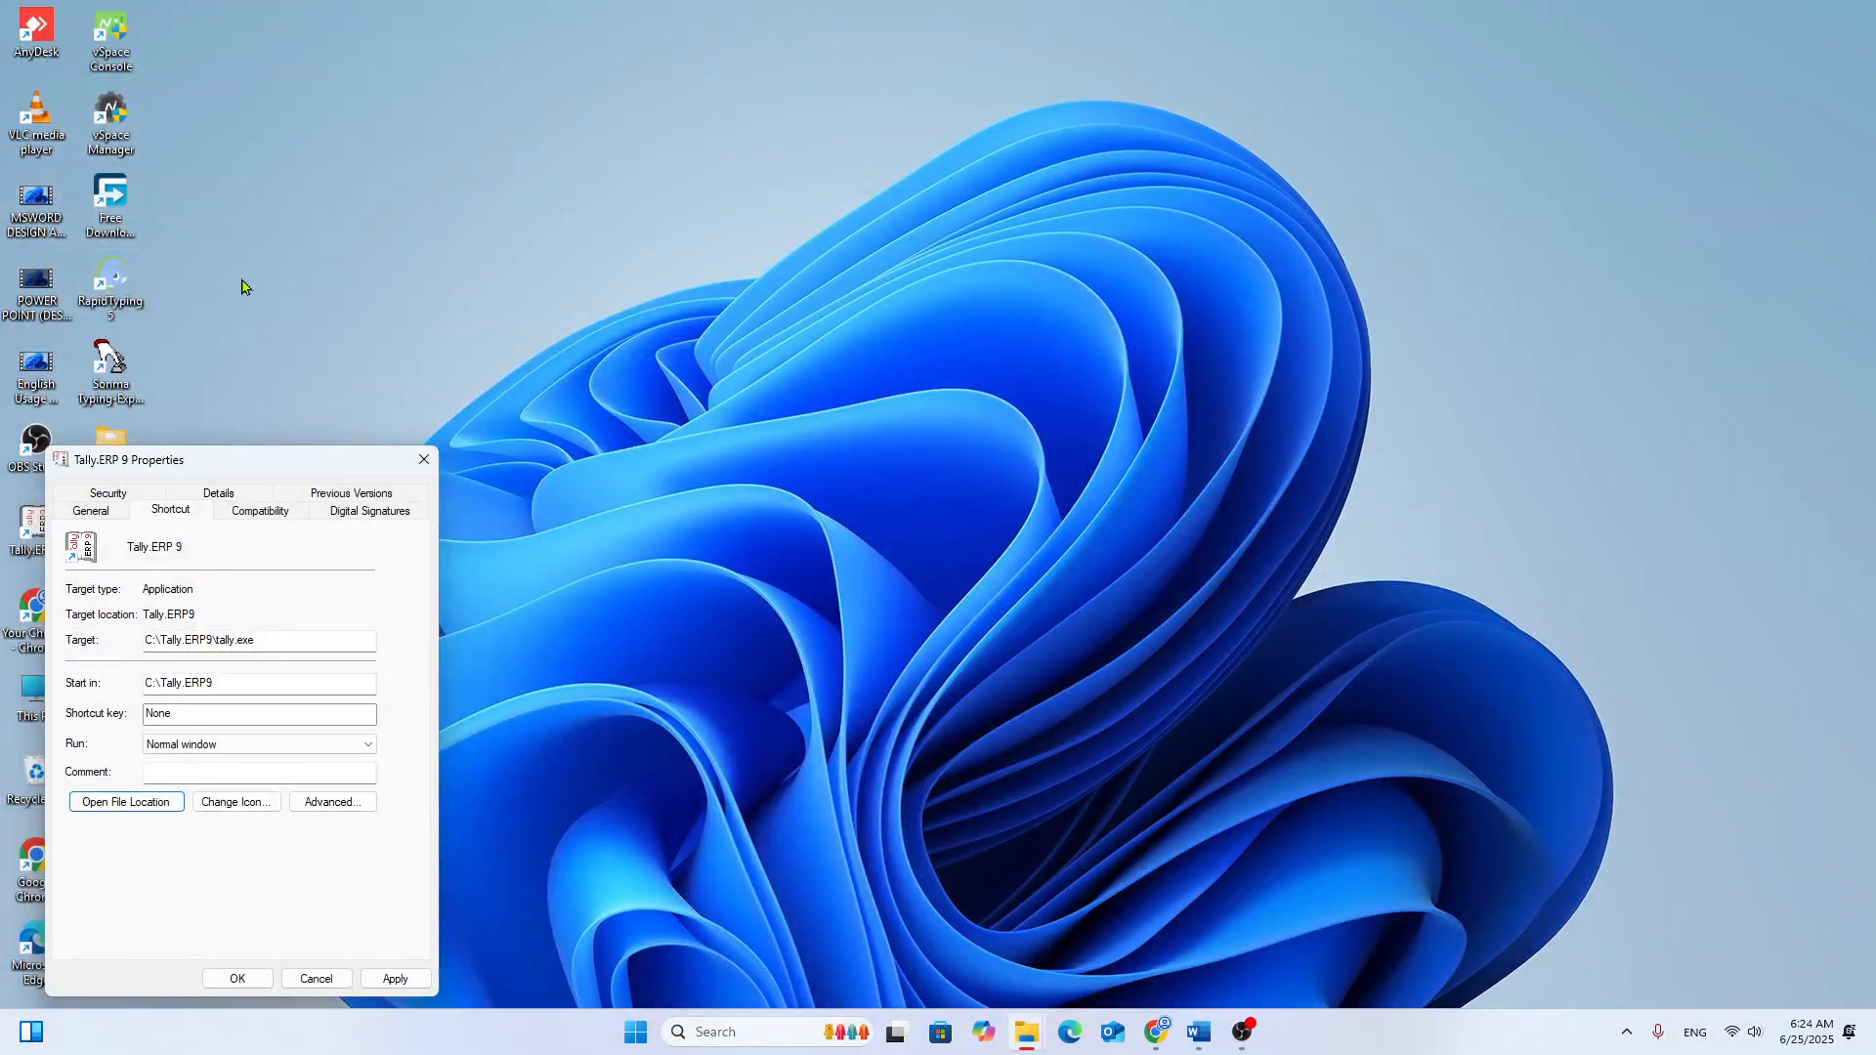
left_click(423, 460)
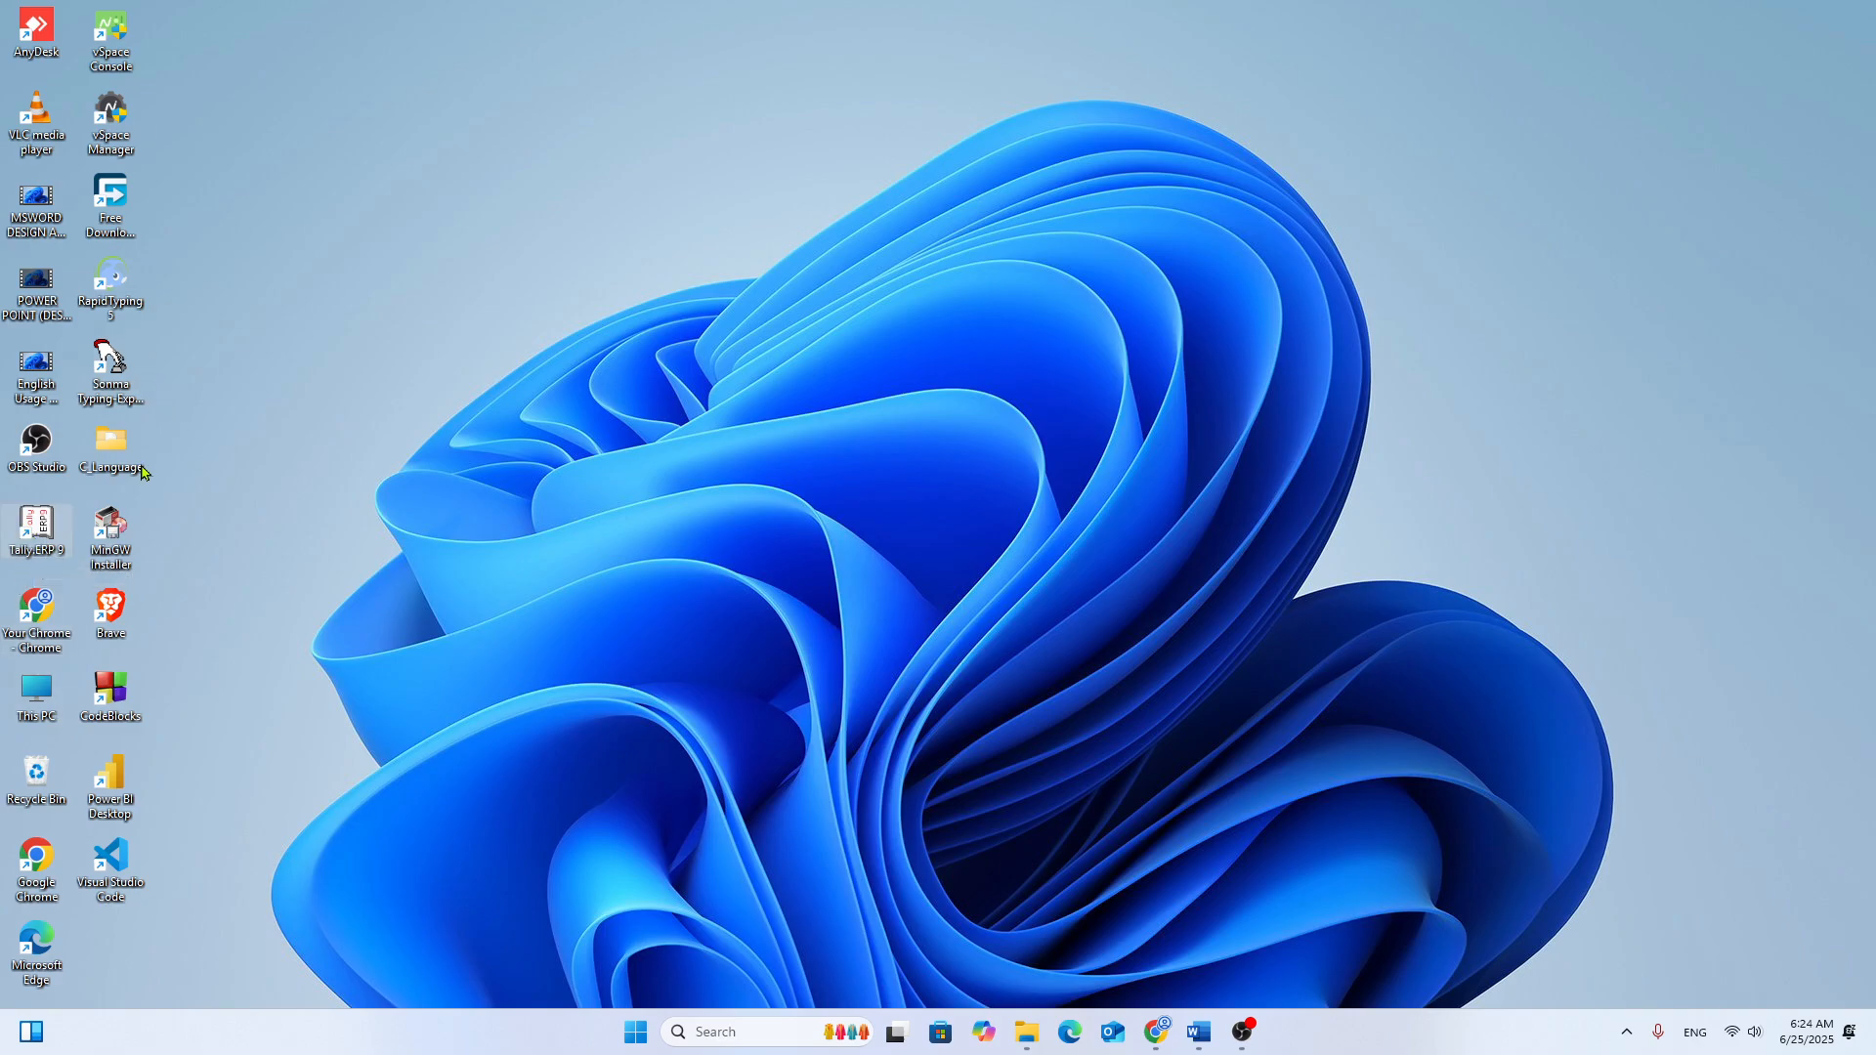
Step: Launch Tally.ERP 9 and open the company creation form
double_click(27, 533)
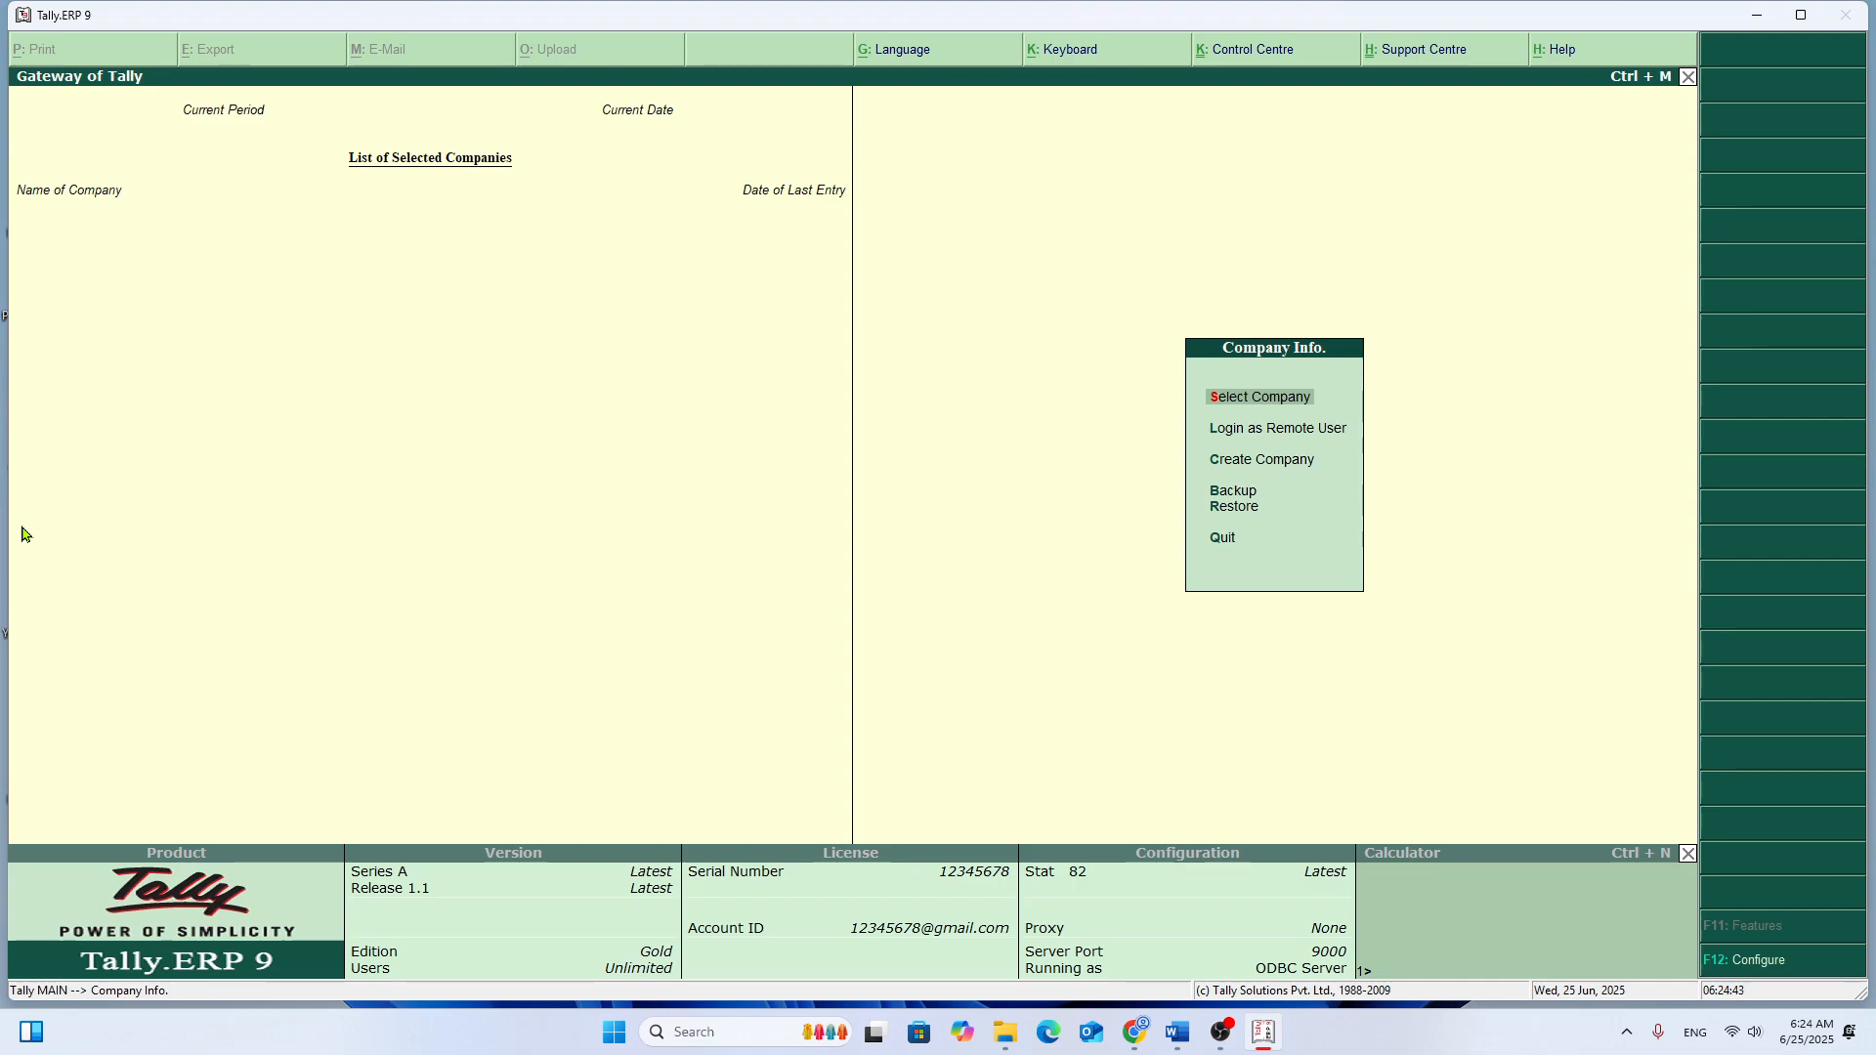
key("Down")
key("Down")
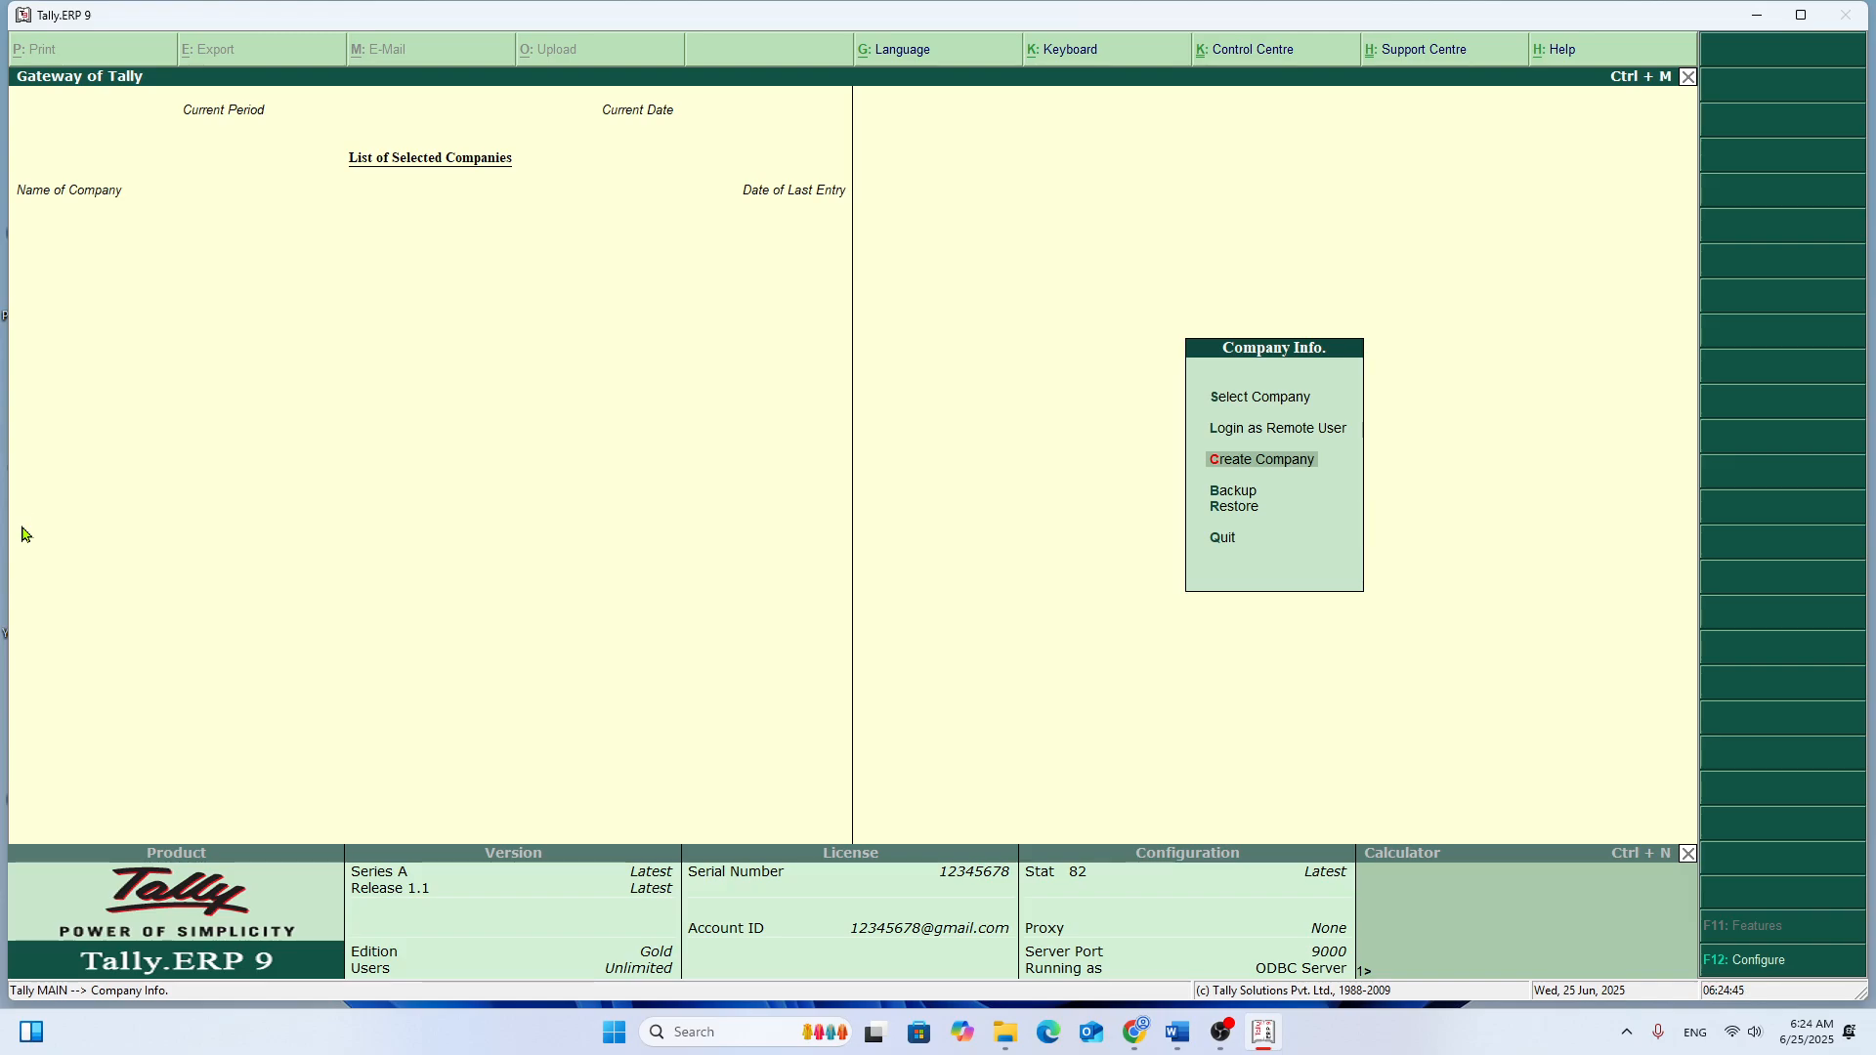
key("Return")
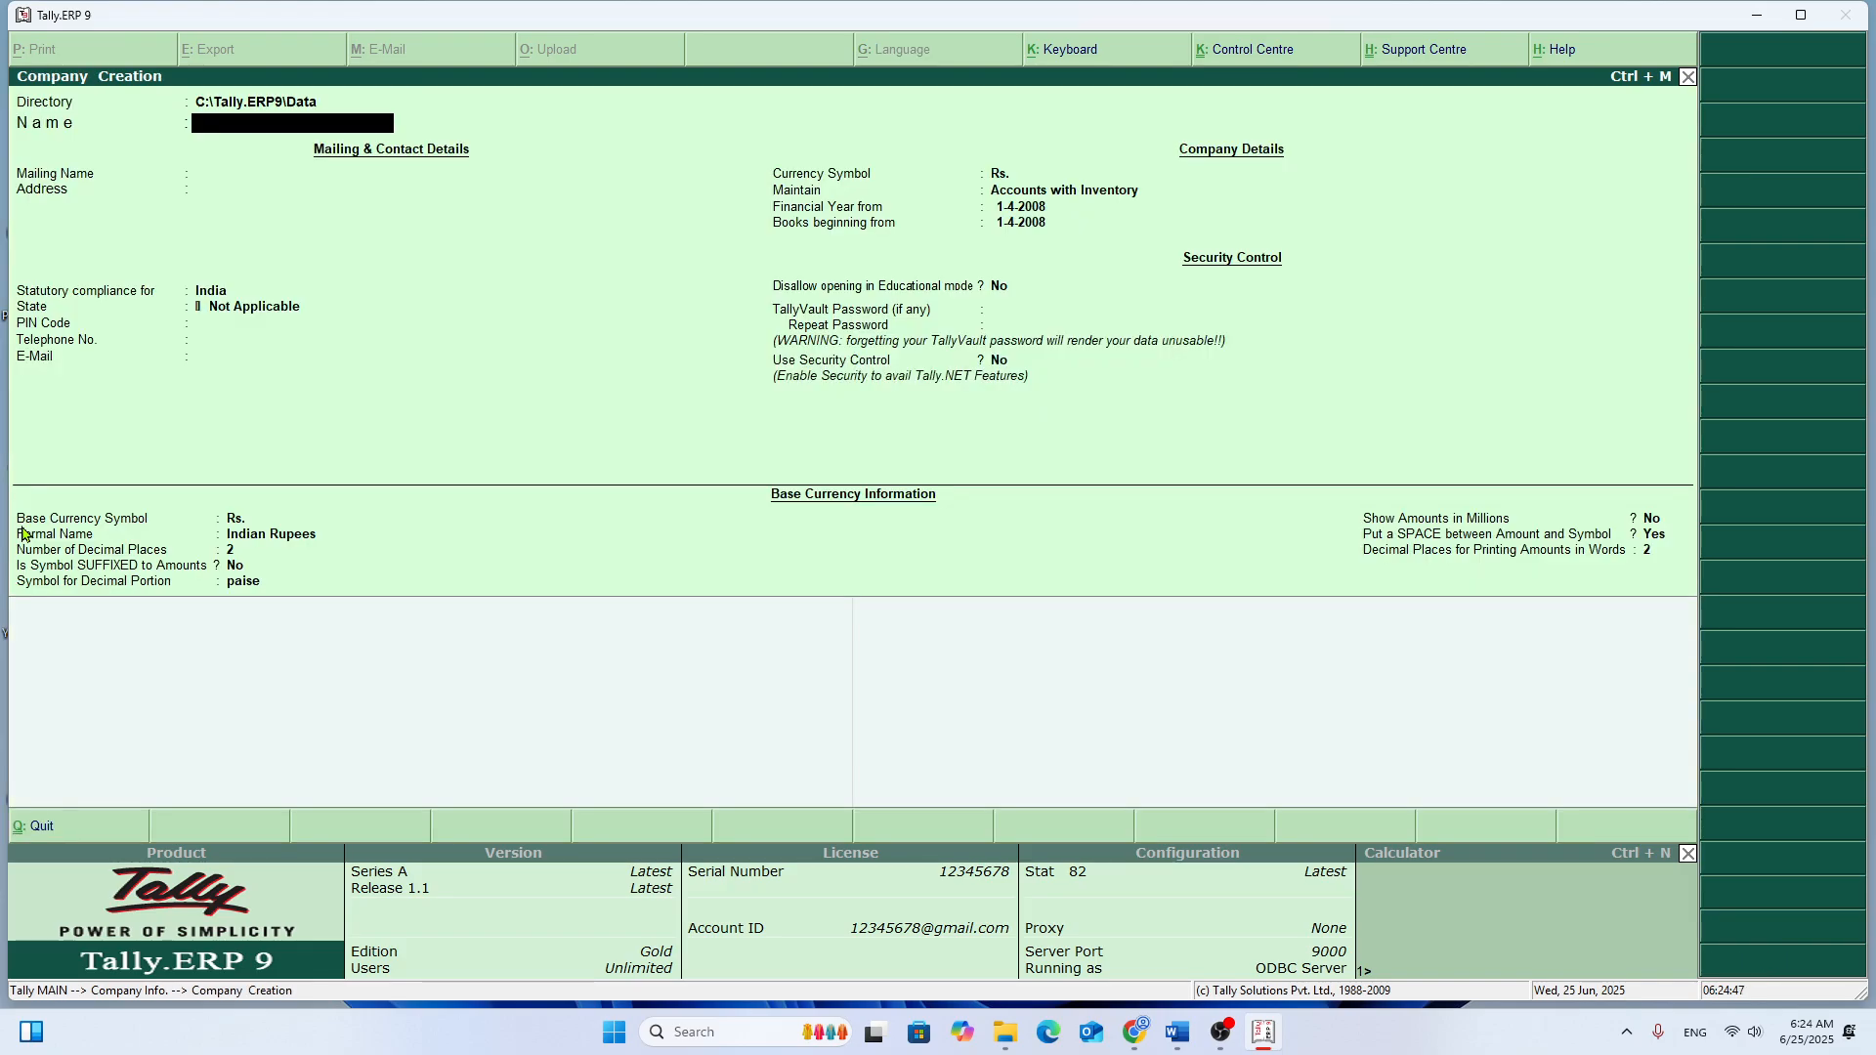
Step: Set the new company's directory to a subfolder of C:\Tally.ERP9\Data named after the owner plus (ETC), and its name to ETC WORLD
key("Up")
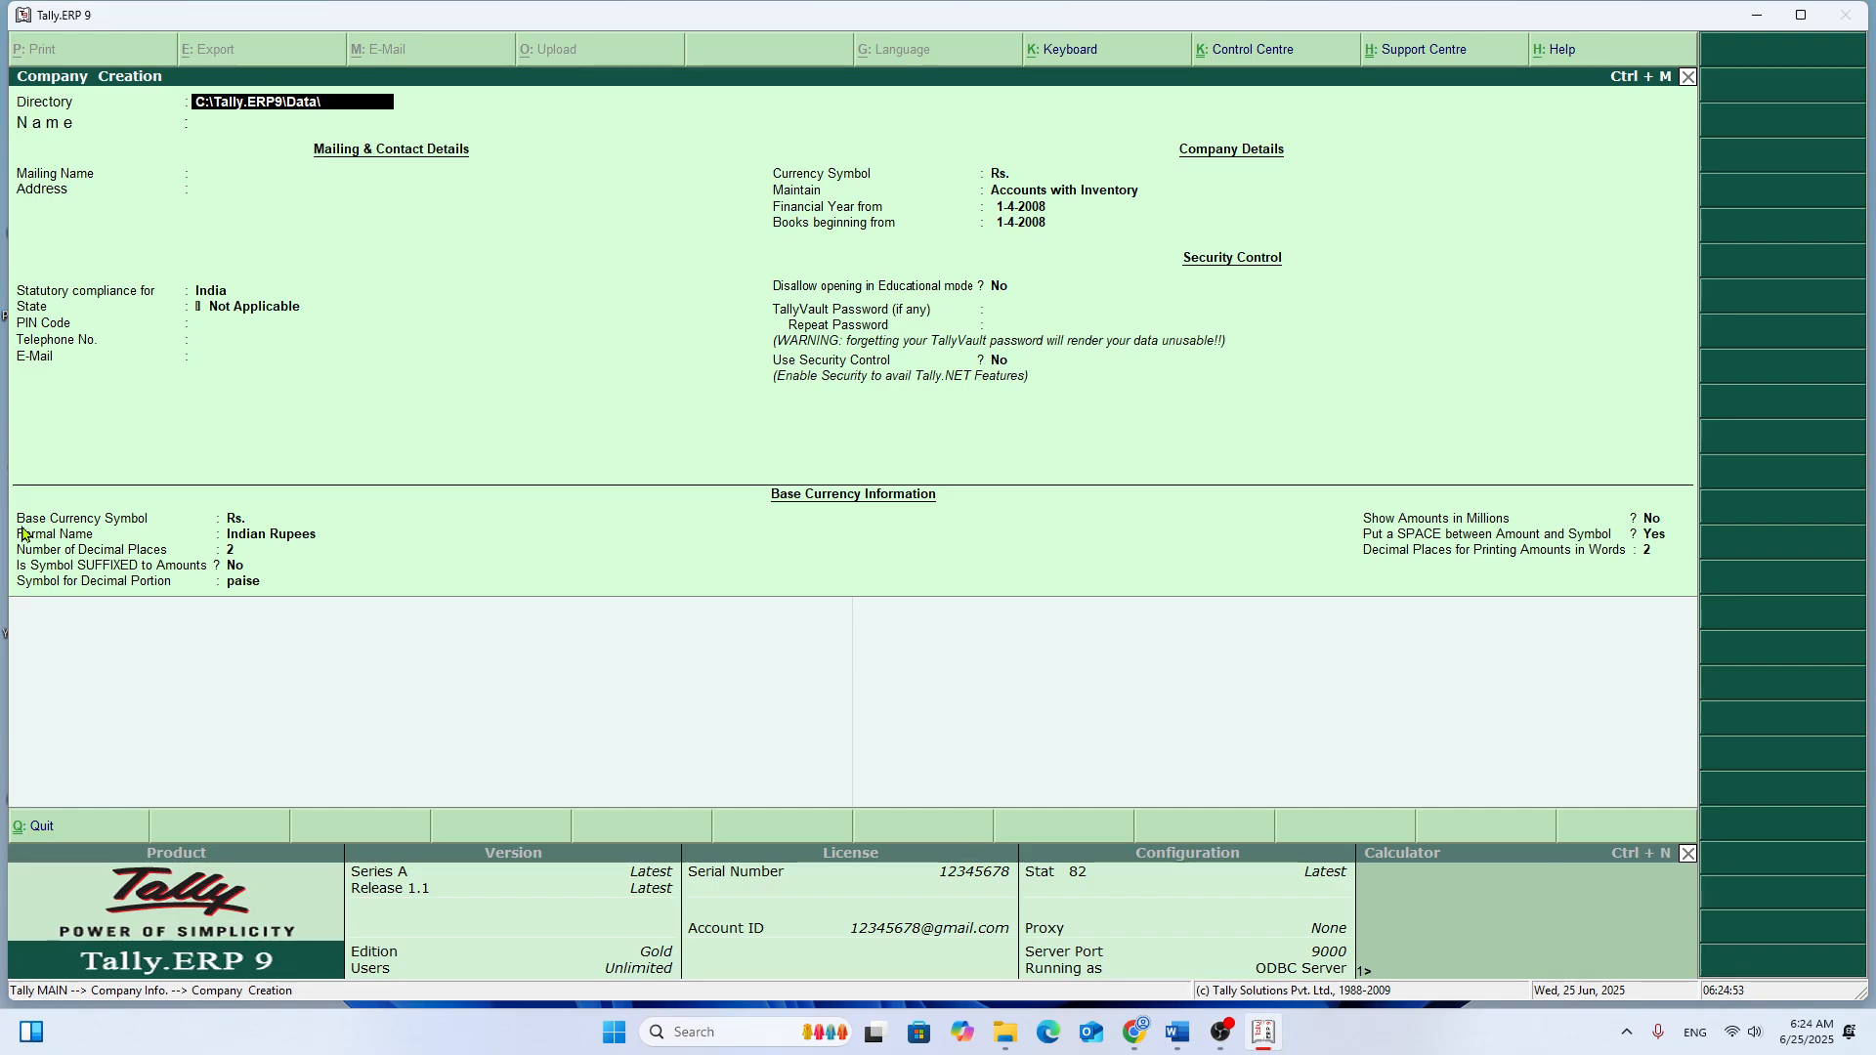
type("\\SHARAN(ETC)")
key("Return")
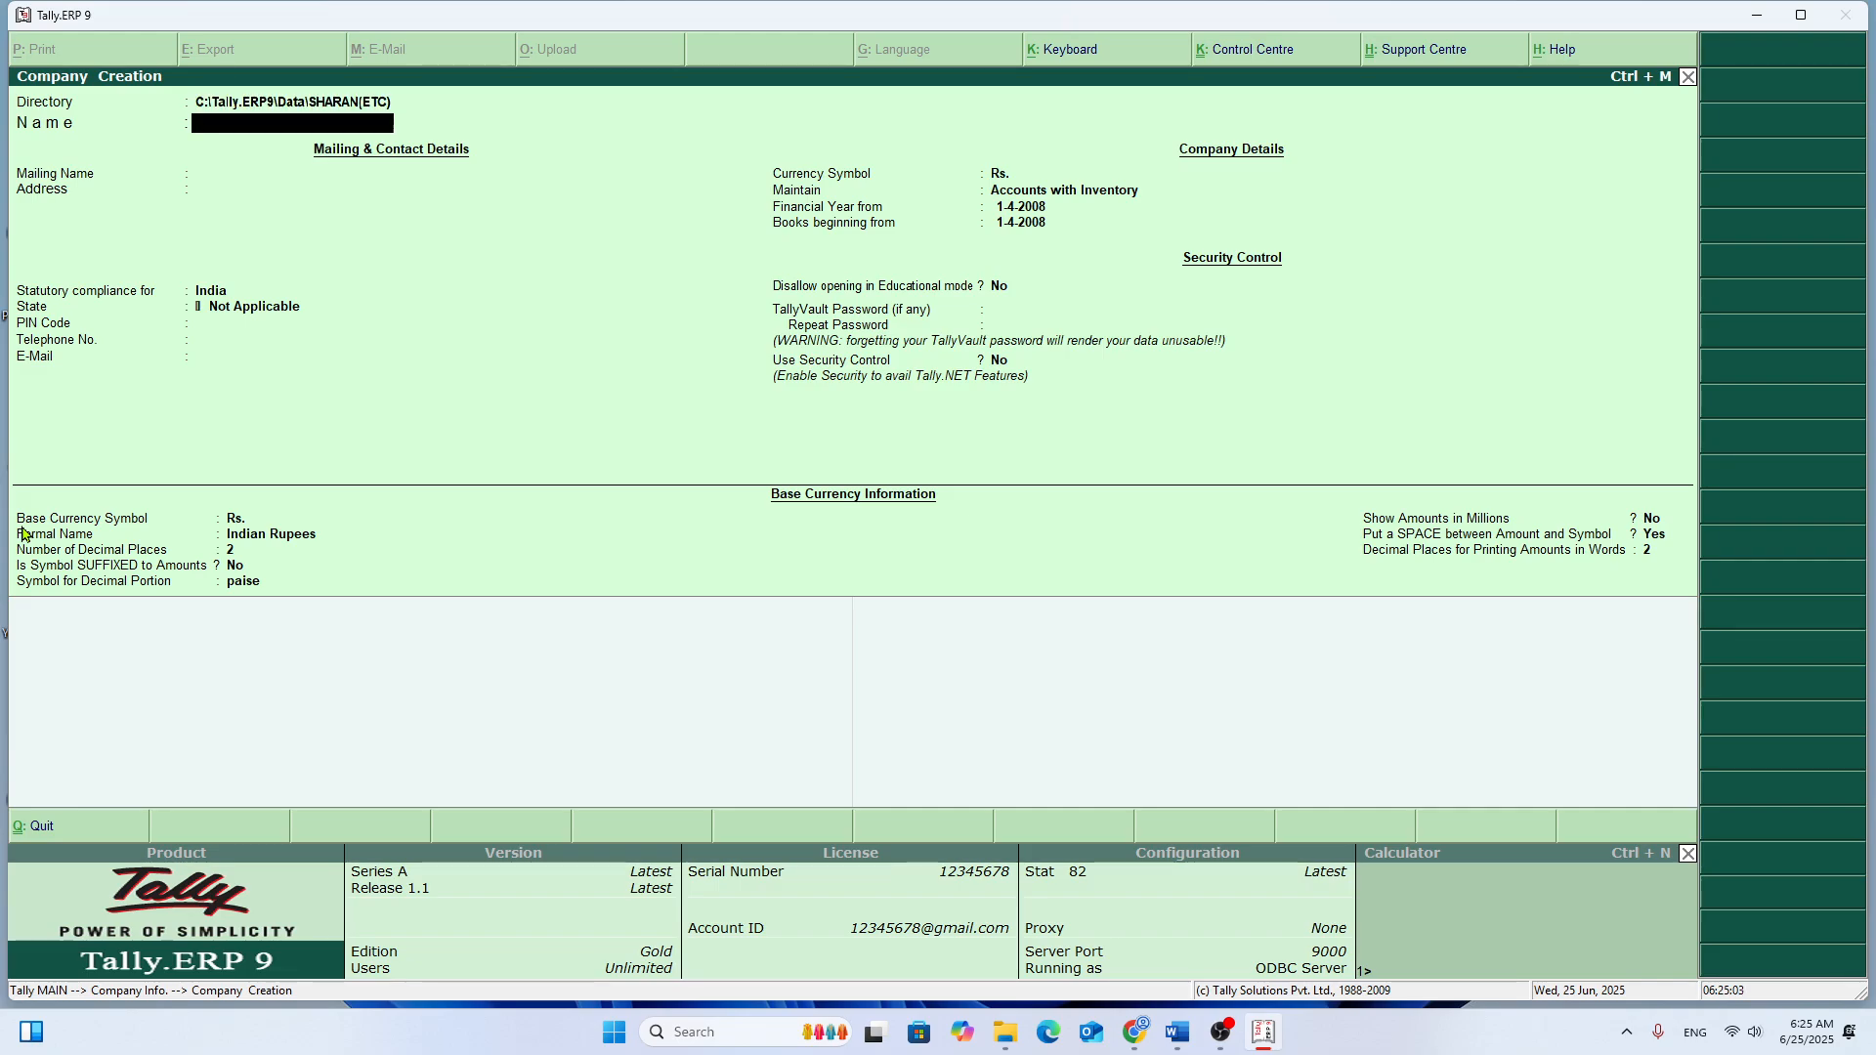
type("ETC WORLD")
key("Return")
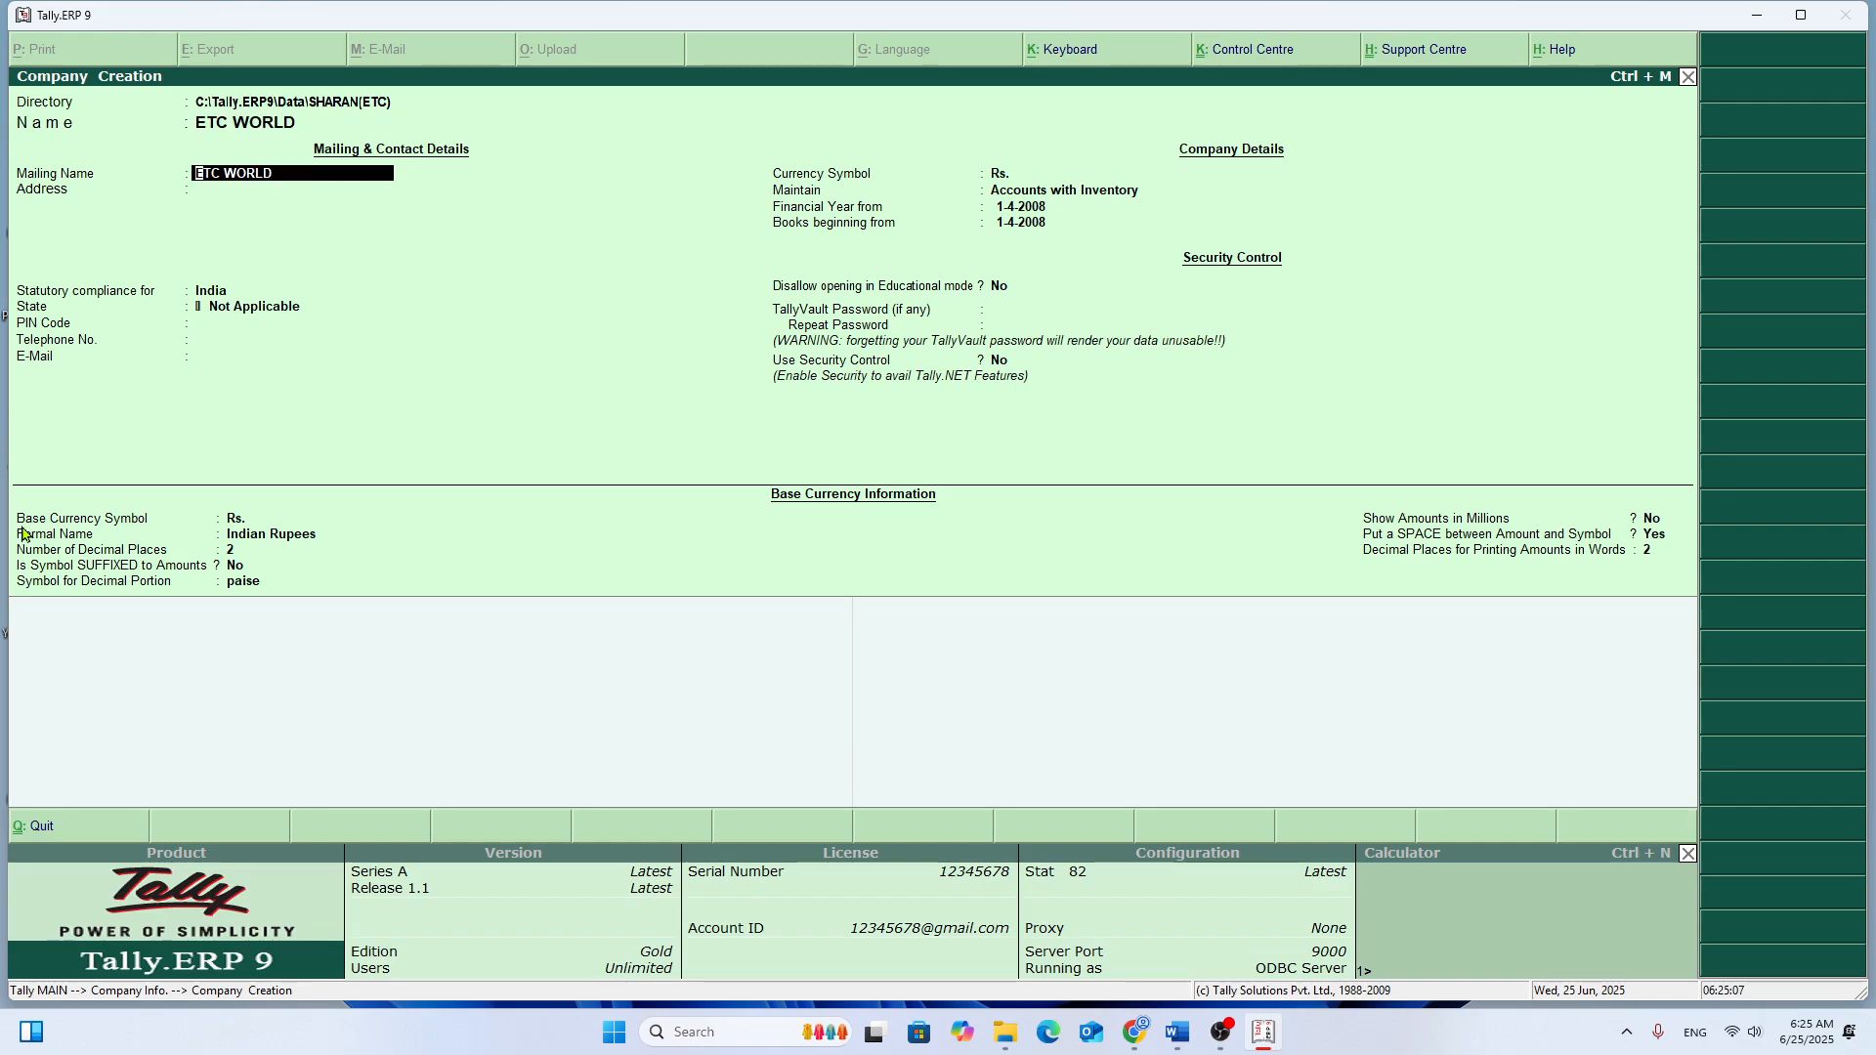
Step: Keep ETC WORLD as the mailing name and fill in the company's postal address on the first two address lines
key("Return")
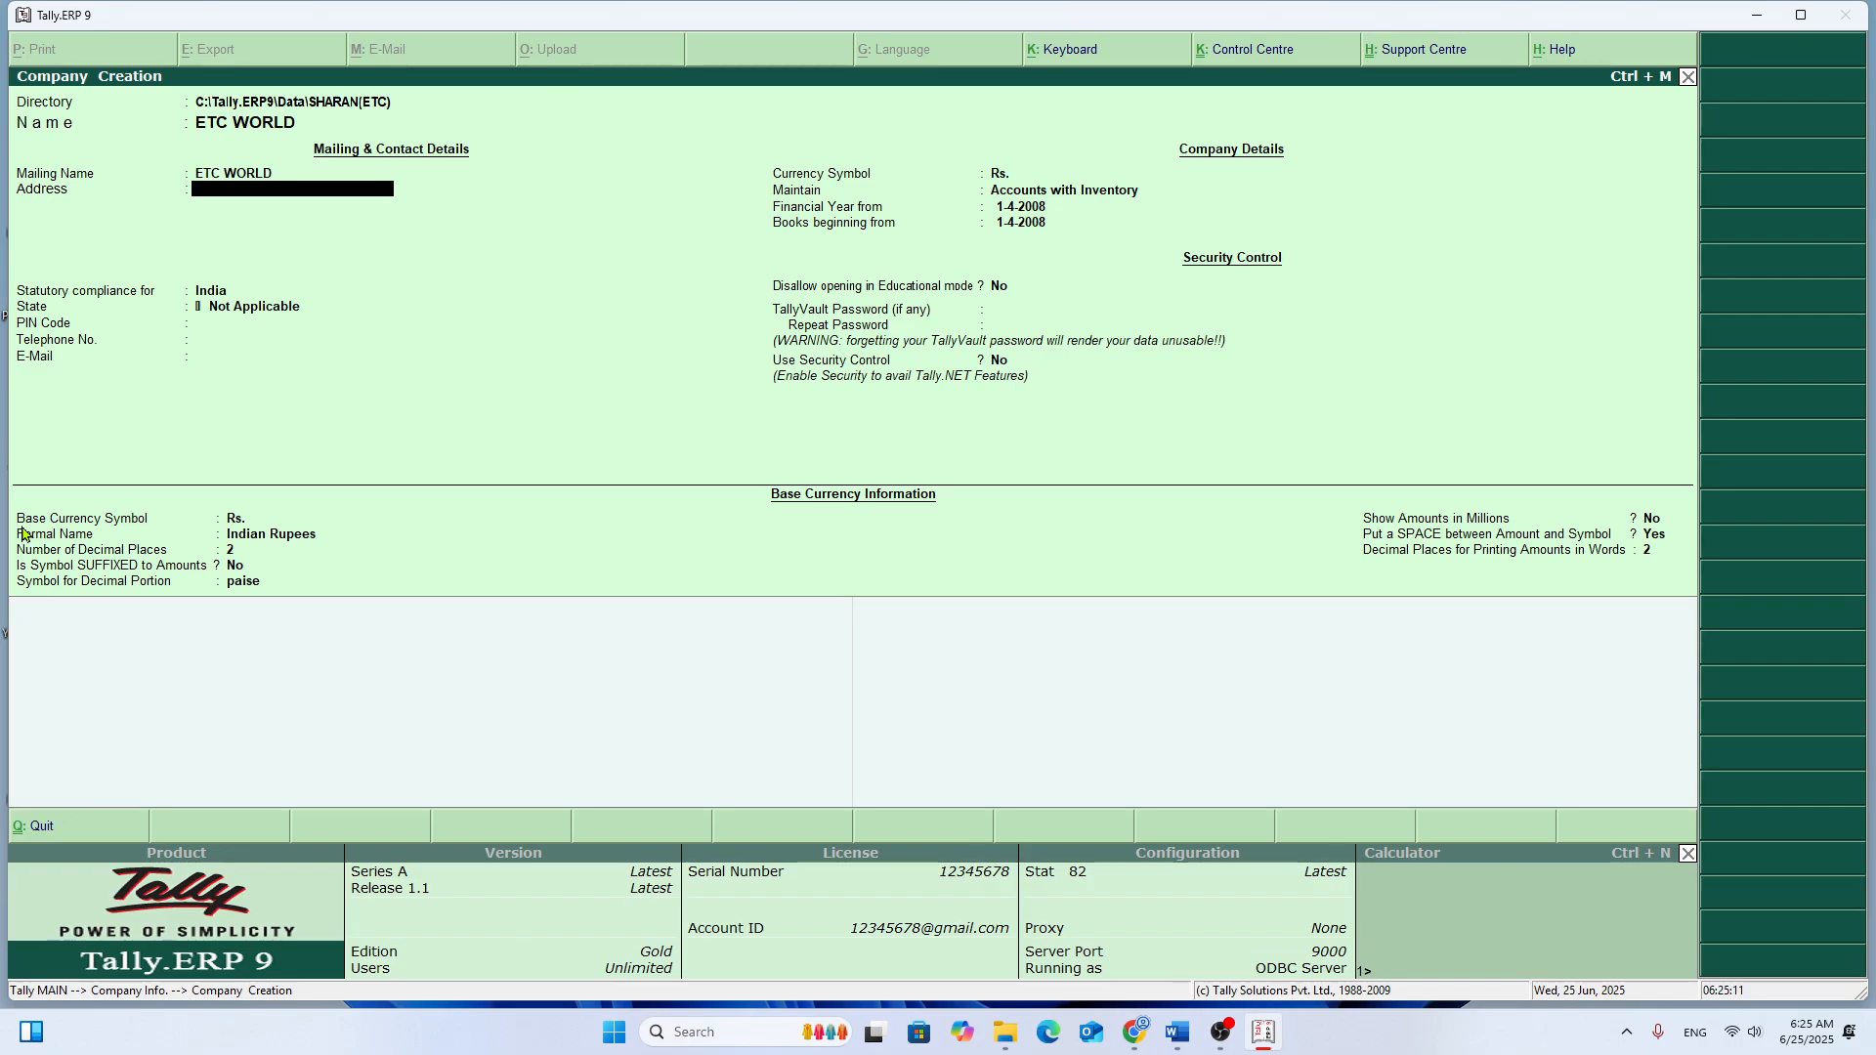
type("NAUGACH")
key("BackSpace")
key("BackSpace")
type("CHIA")
key("Return")
type("BA")
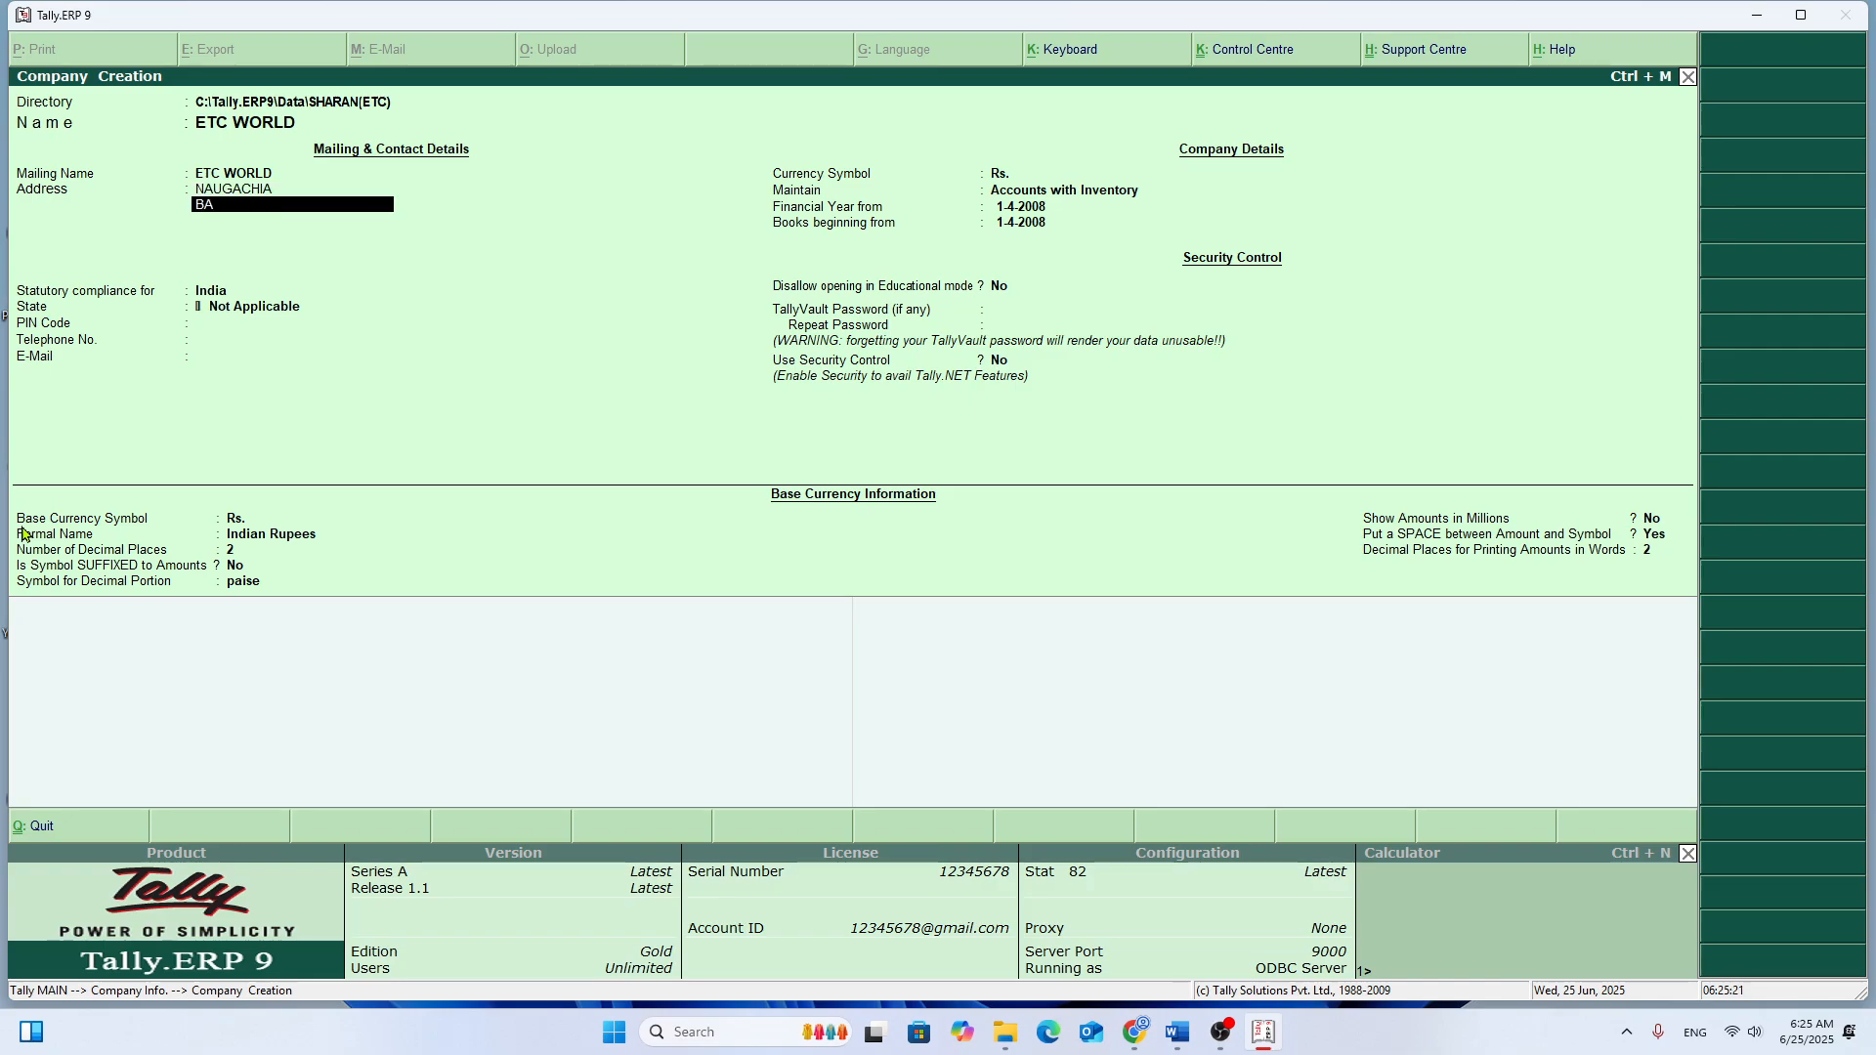
type("AGALPUR")
key("Return")
key("Return")
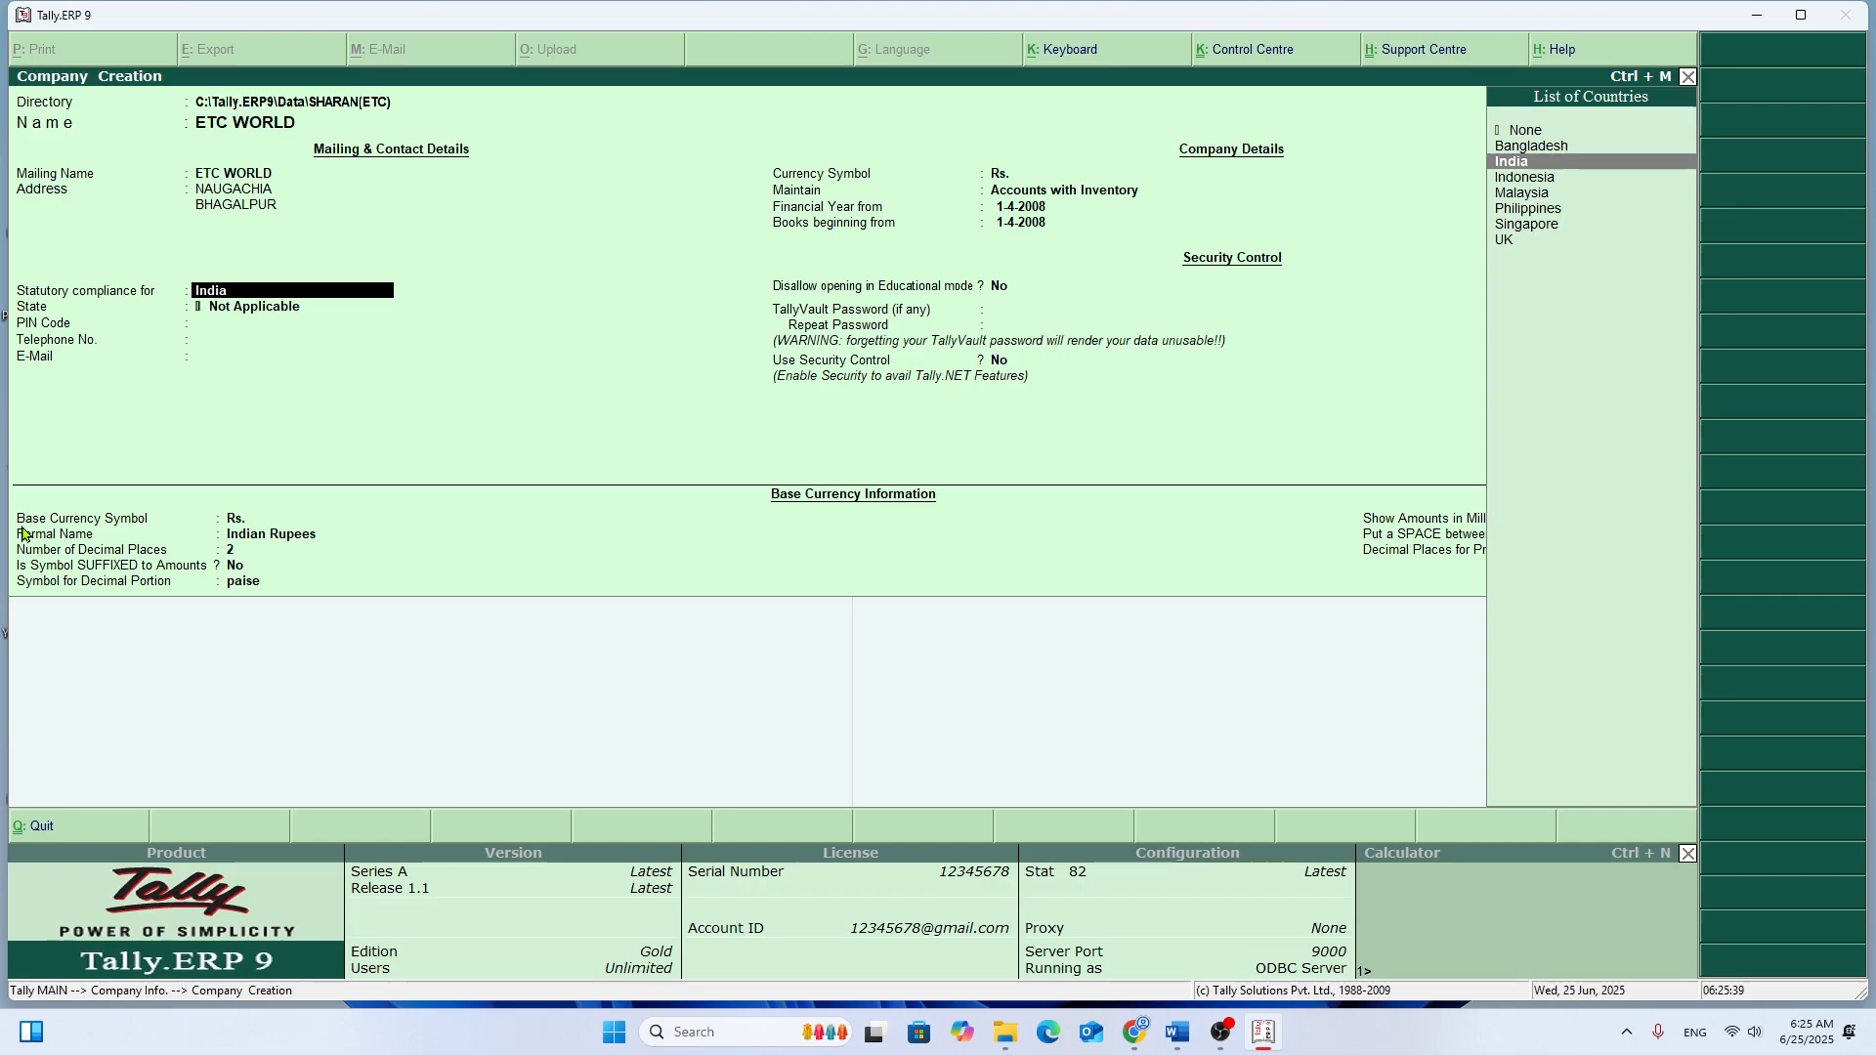
Step: Keep India for statutory compliance and set the company's state to Bihar
key("Return")
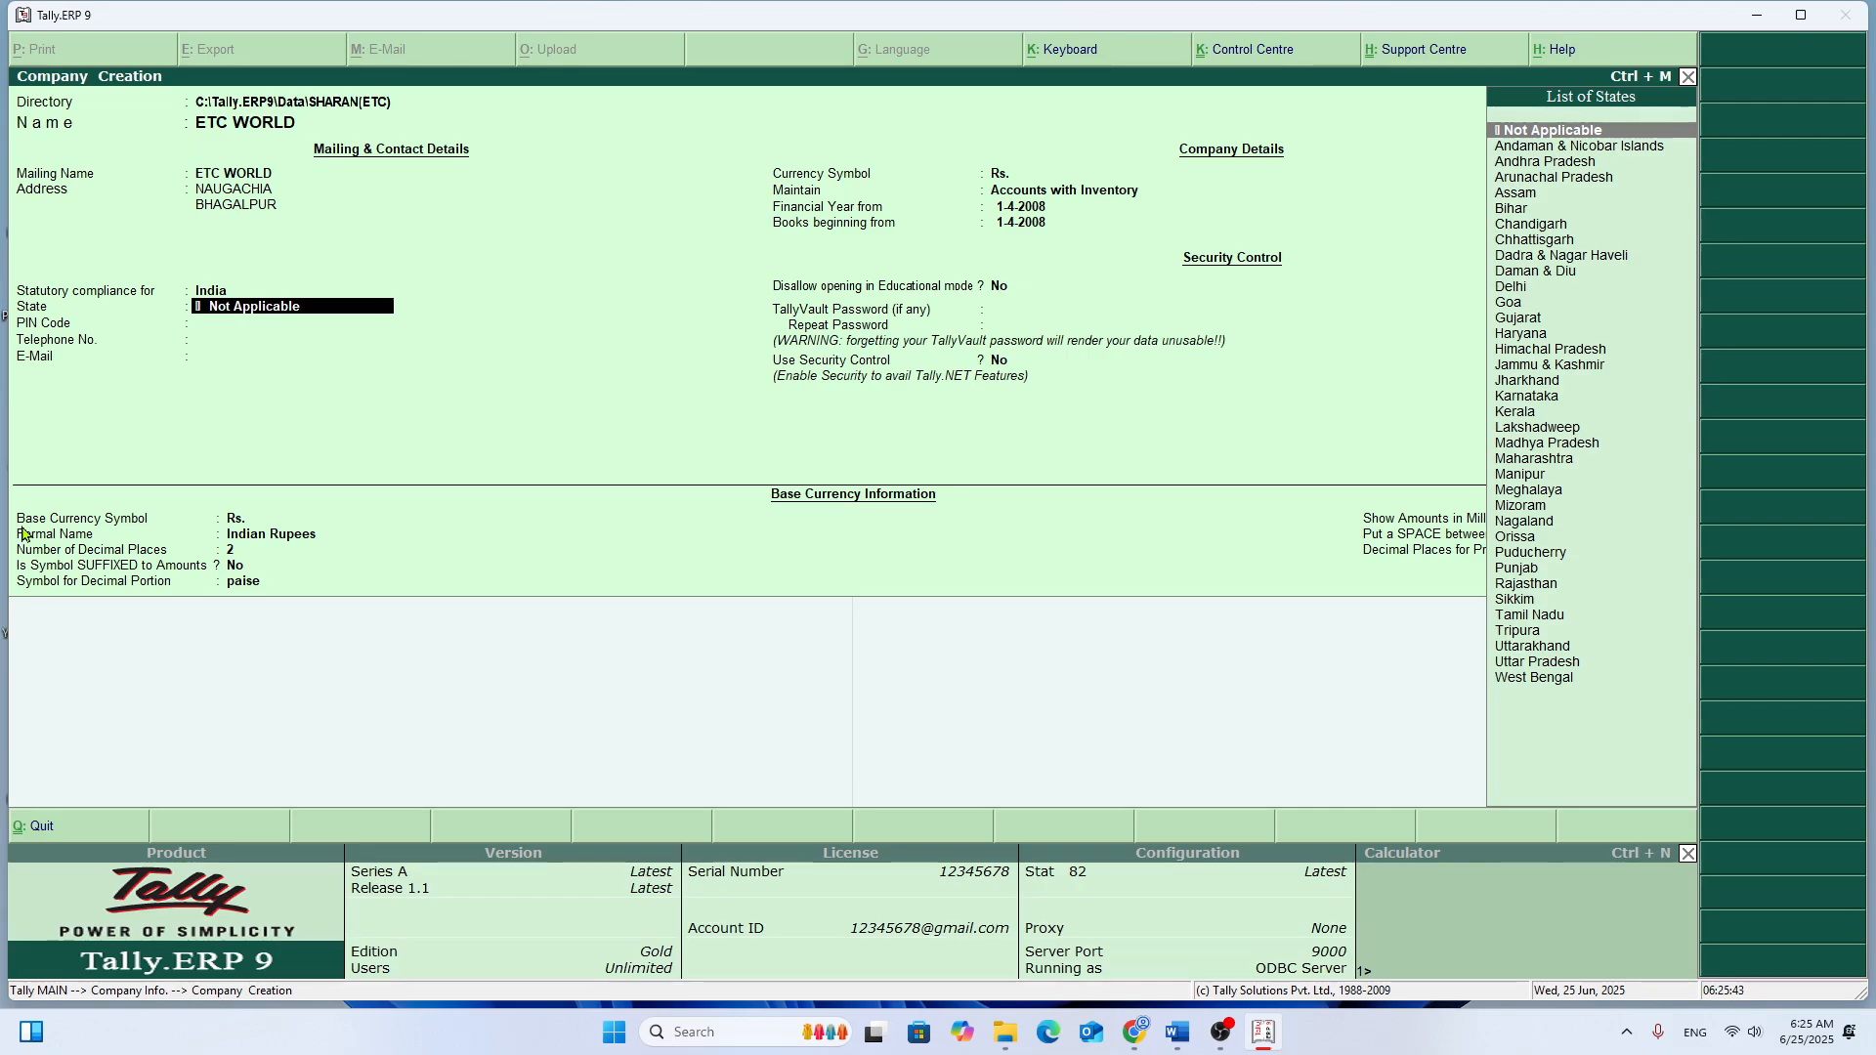
type("S")
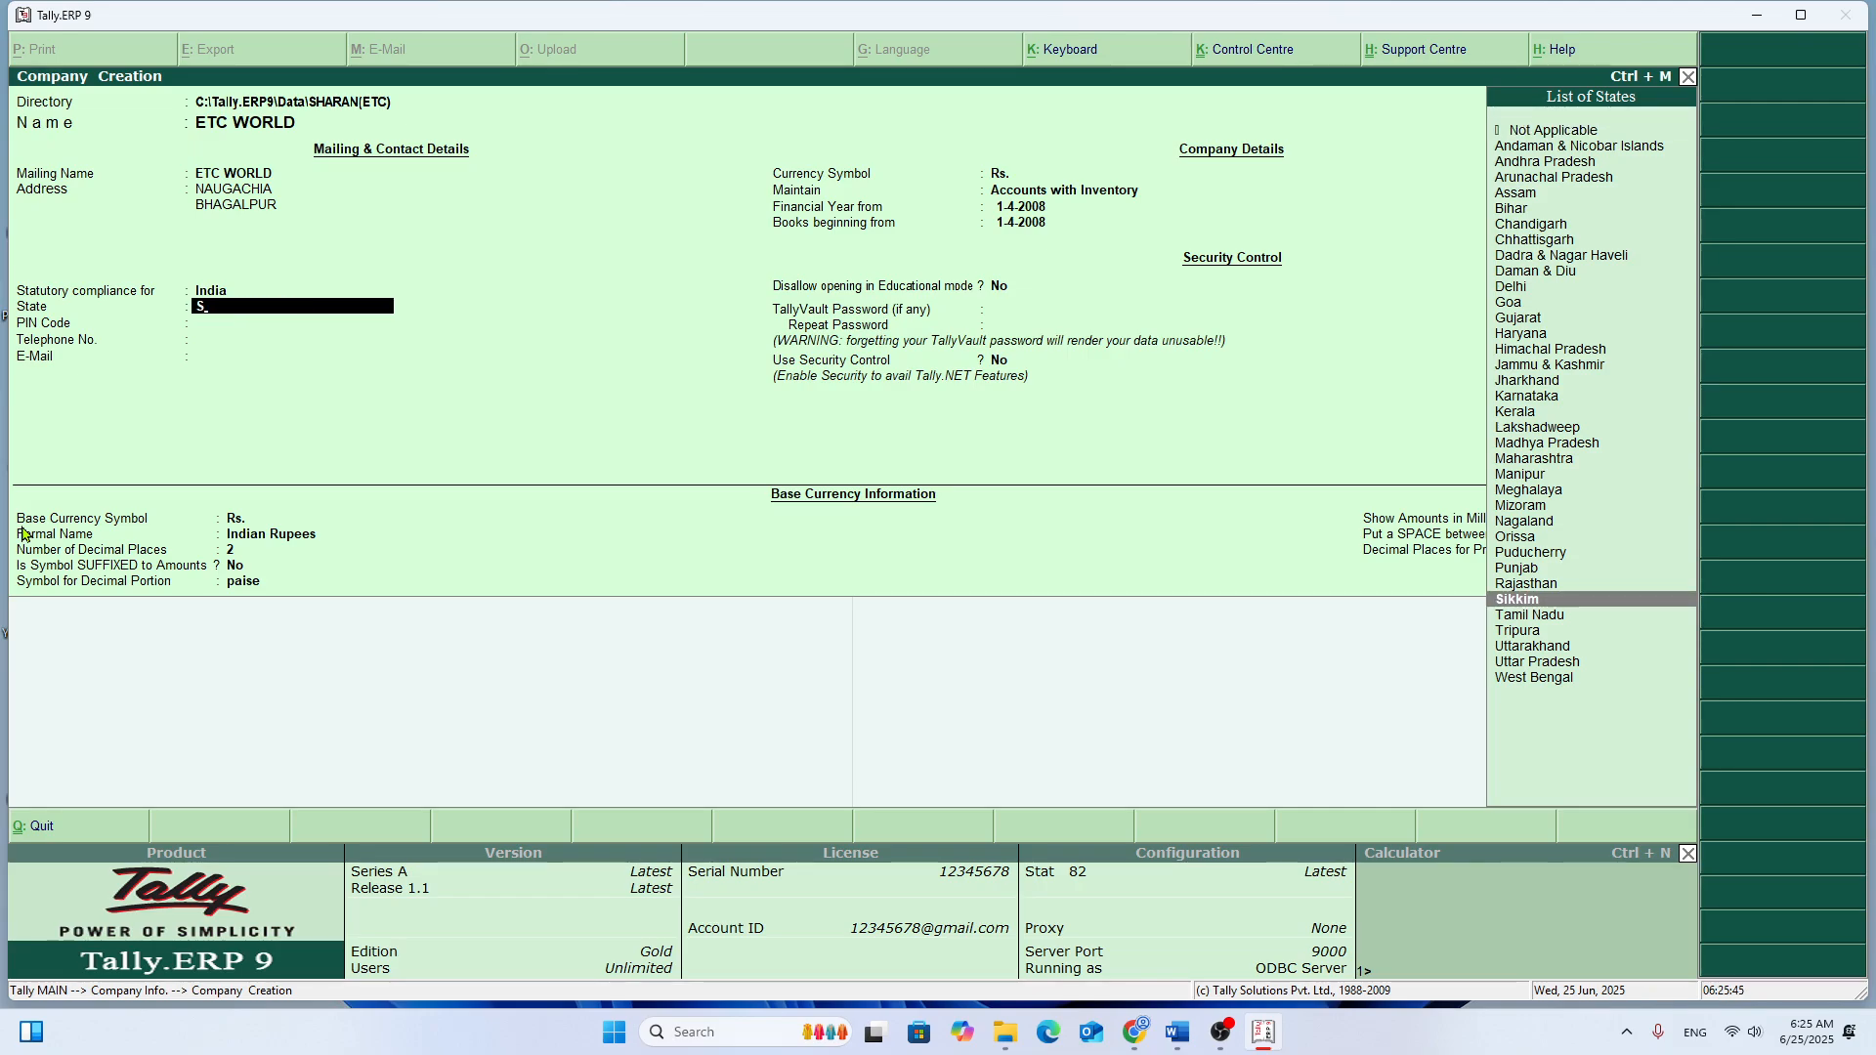
key("BackSpace")
type("B")
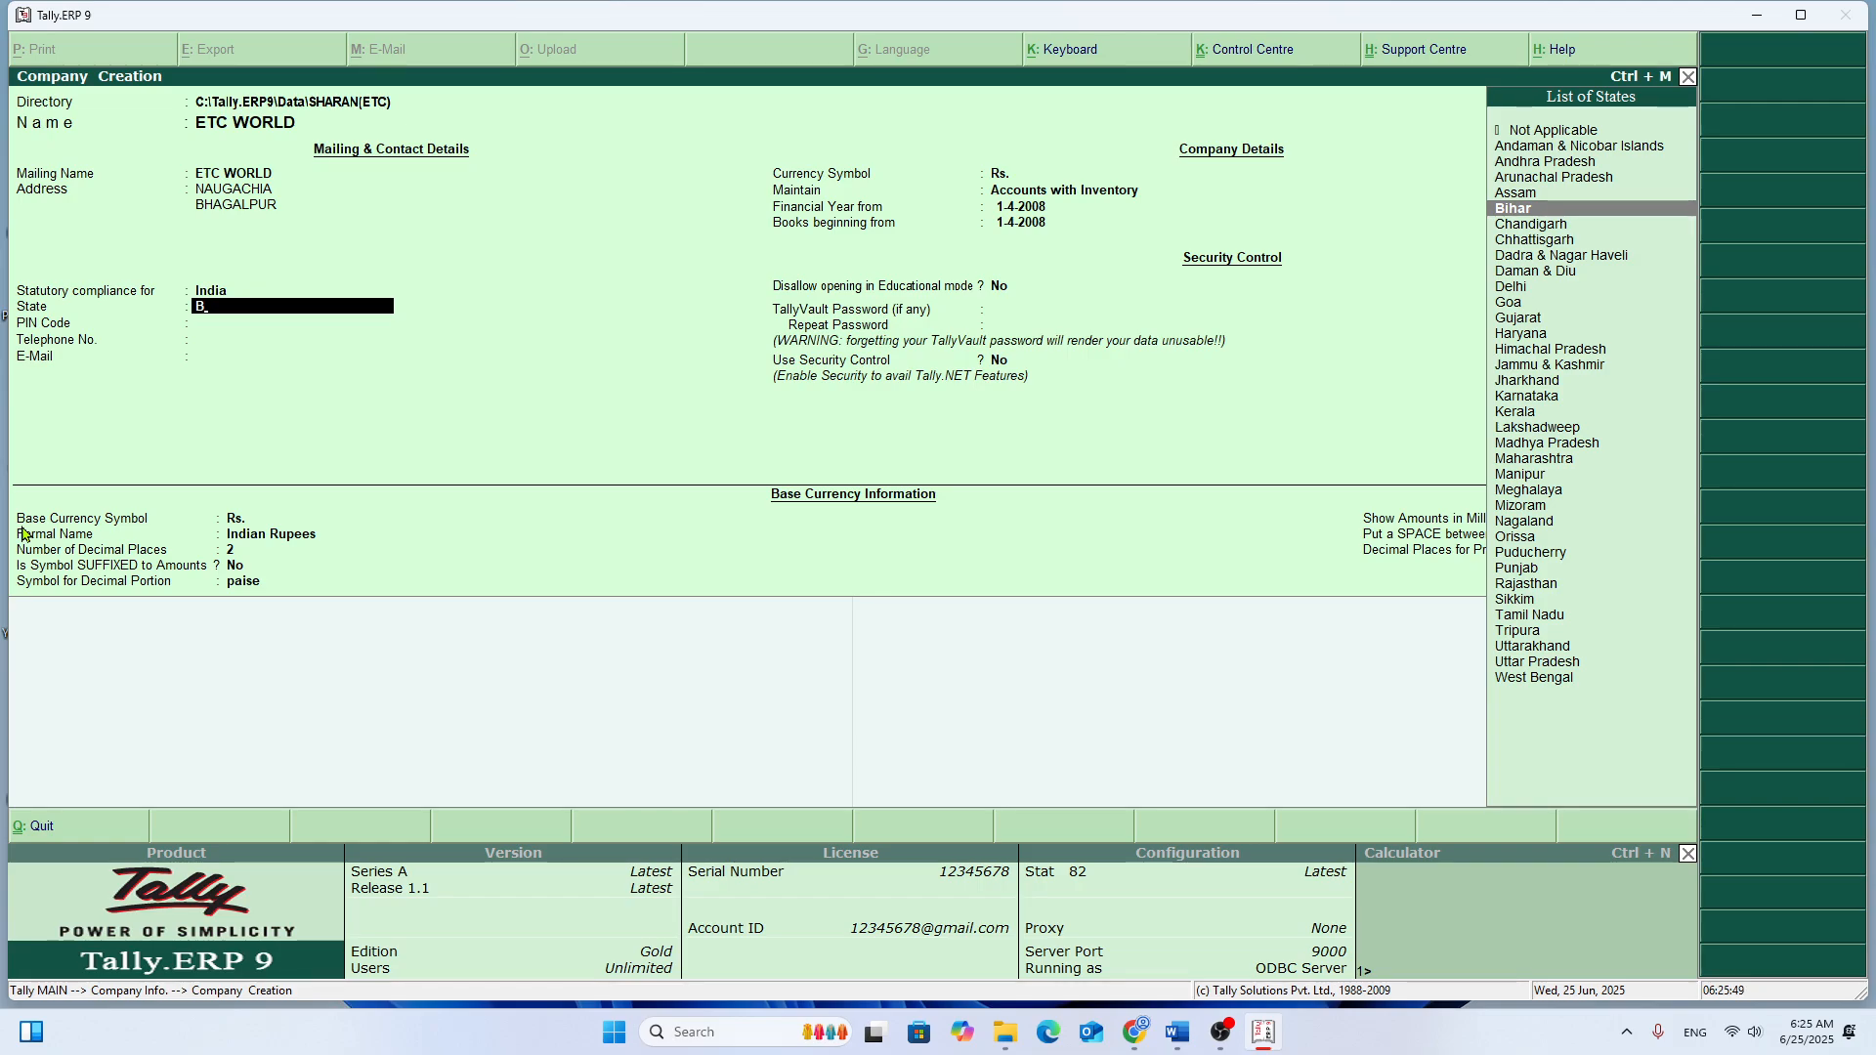
key("Return")
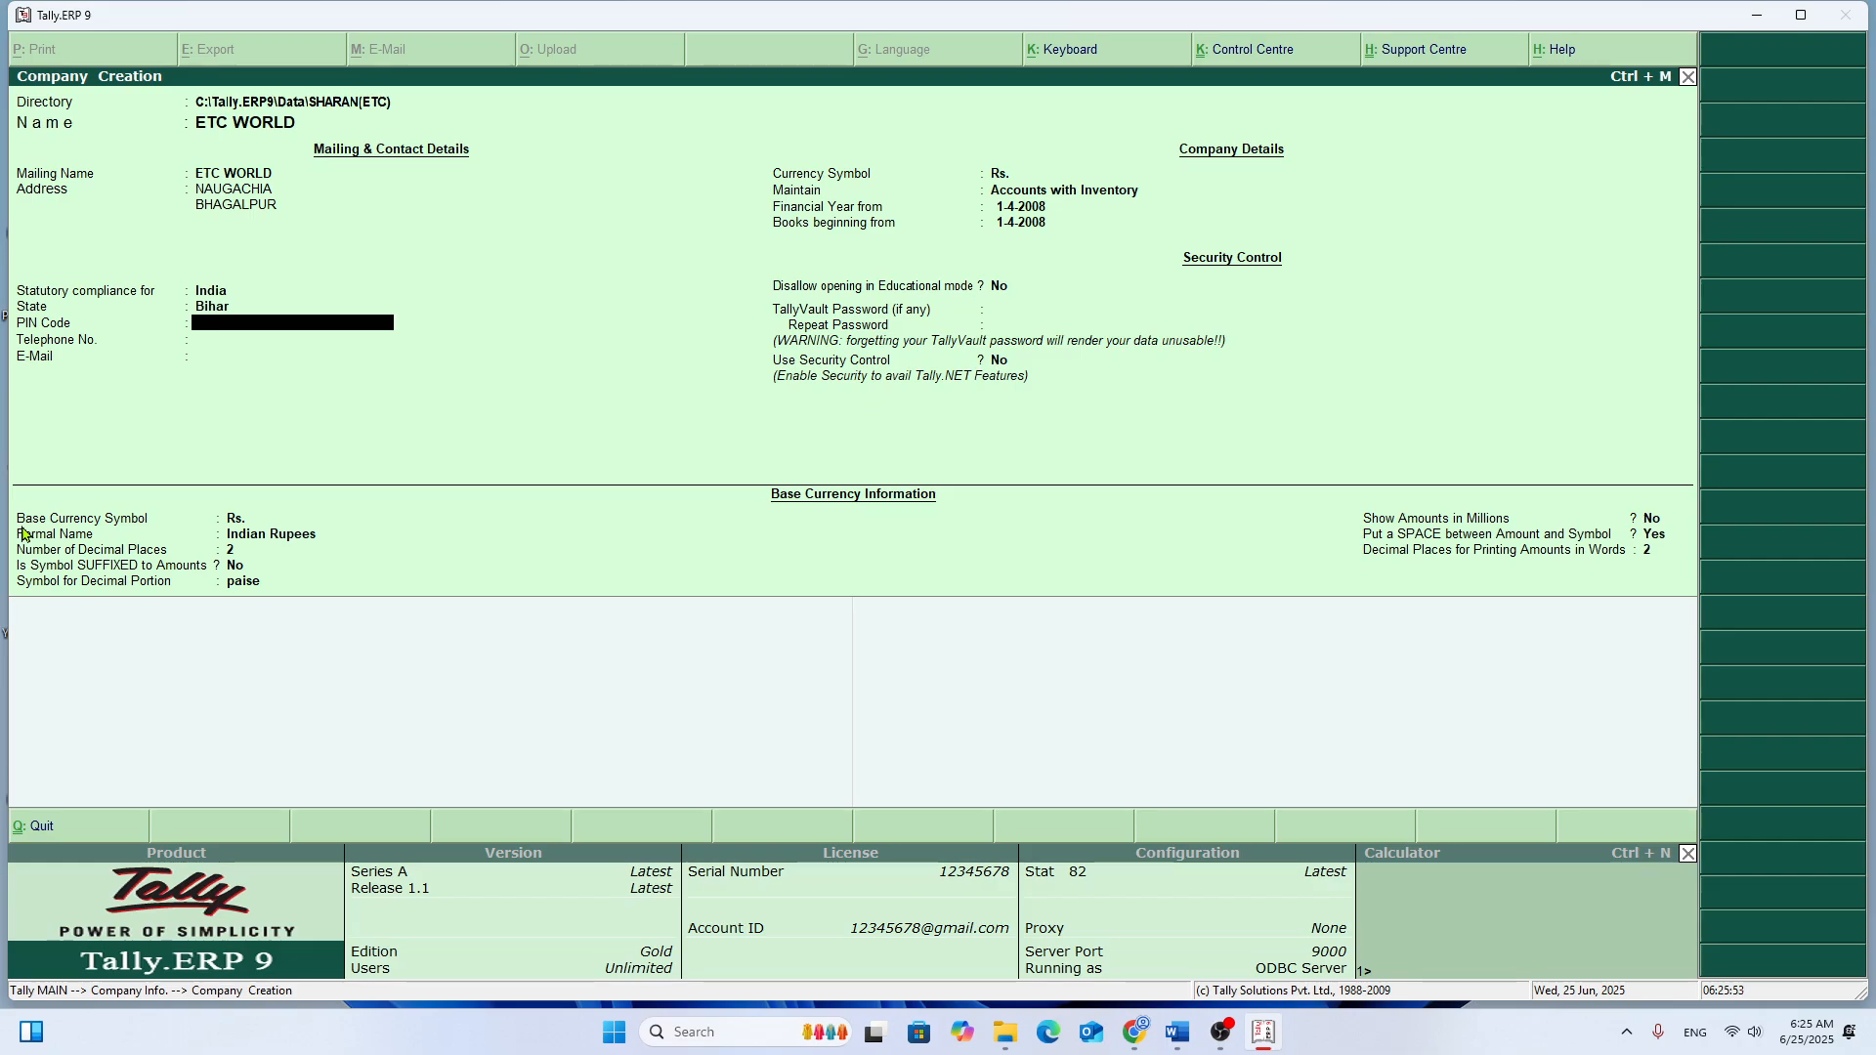
key("BackSpace")
key("Escape")
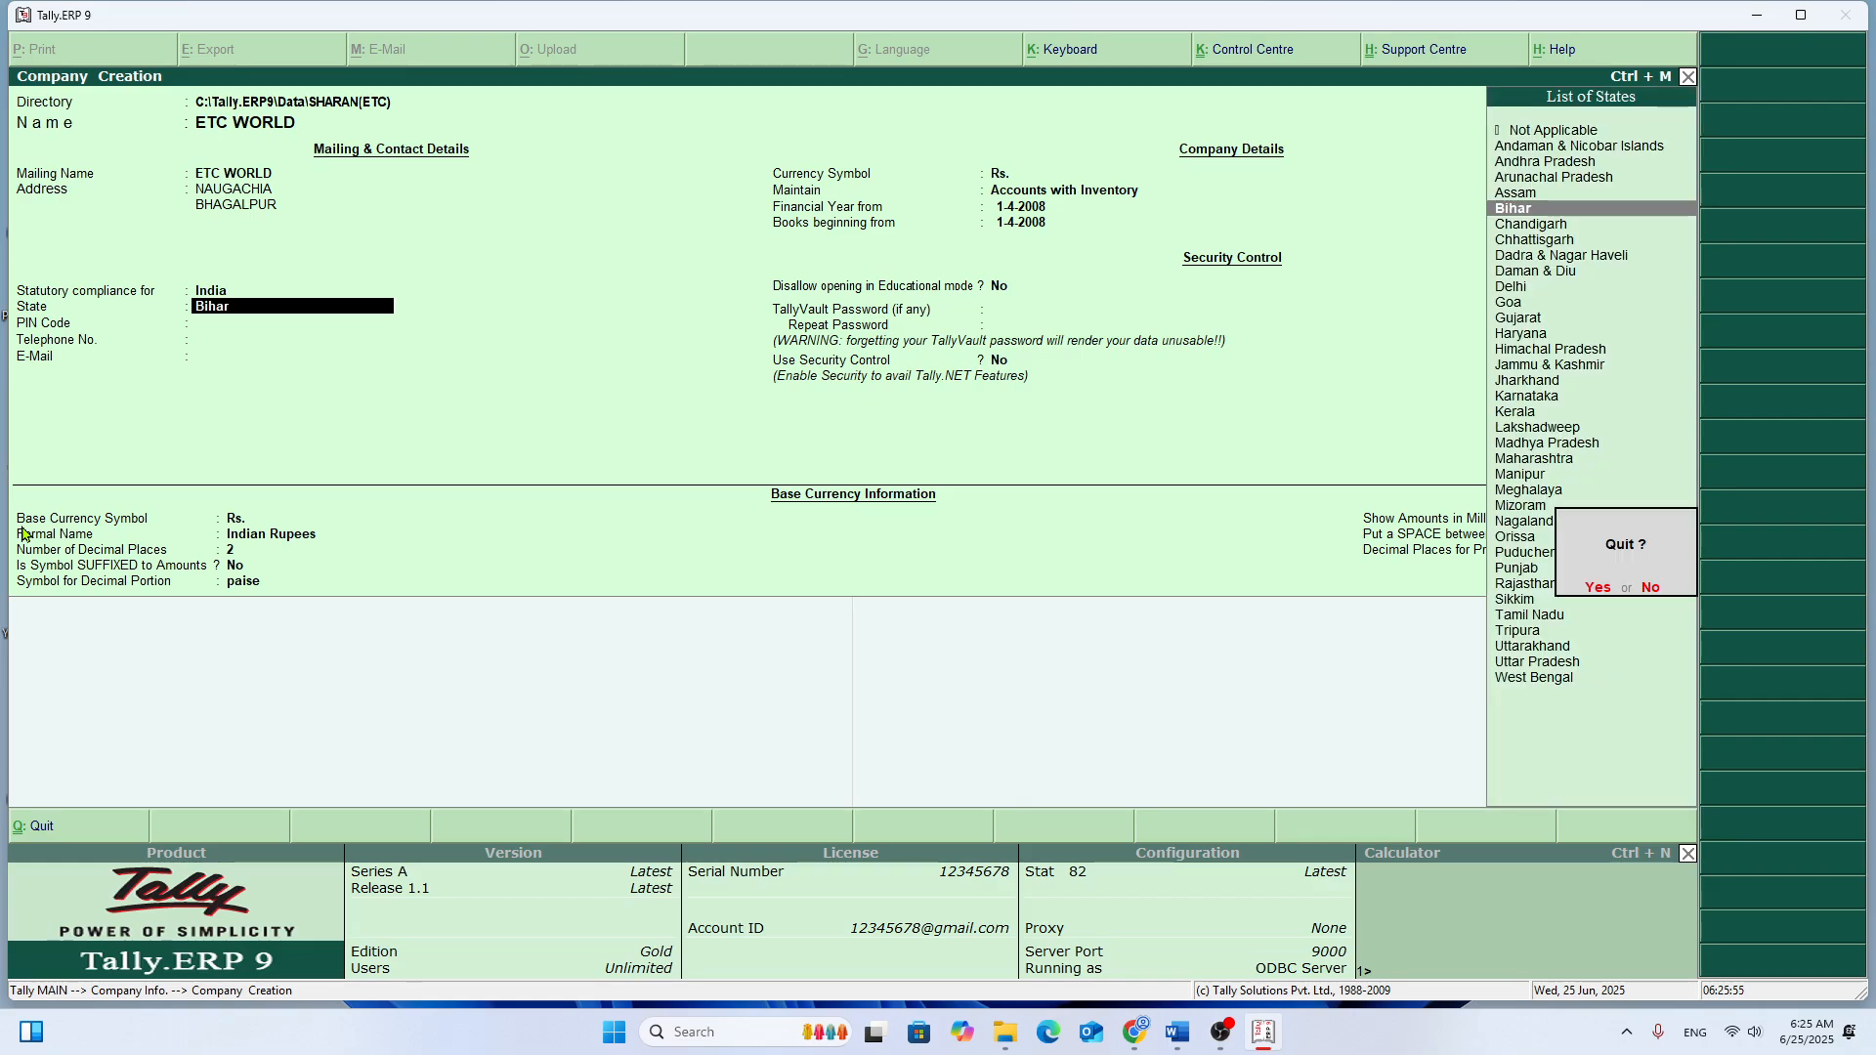
key("n")
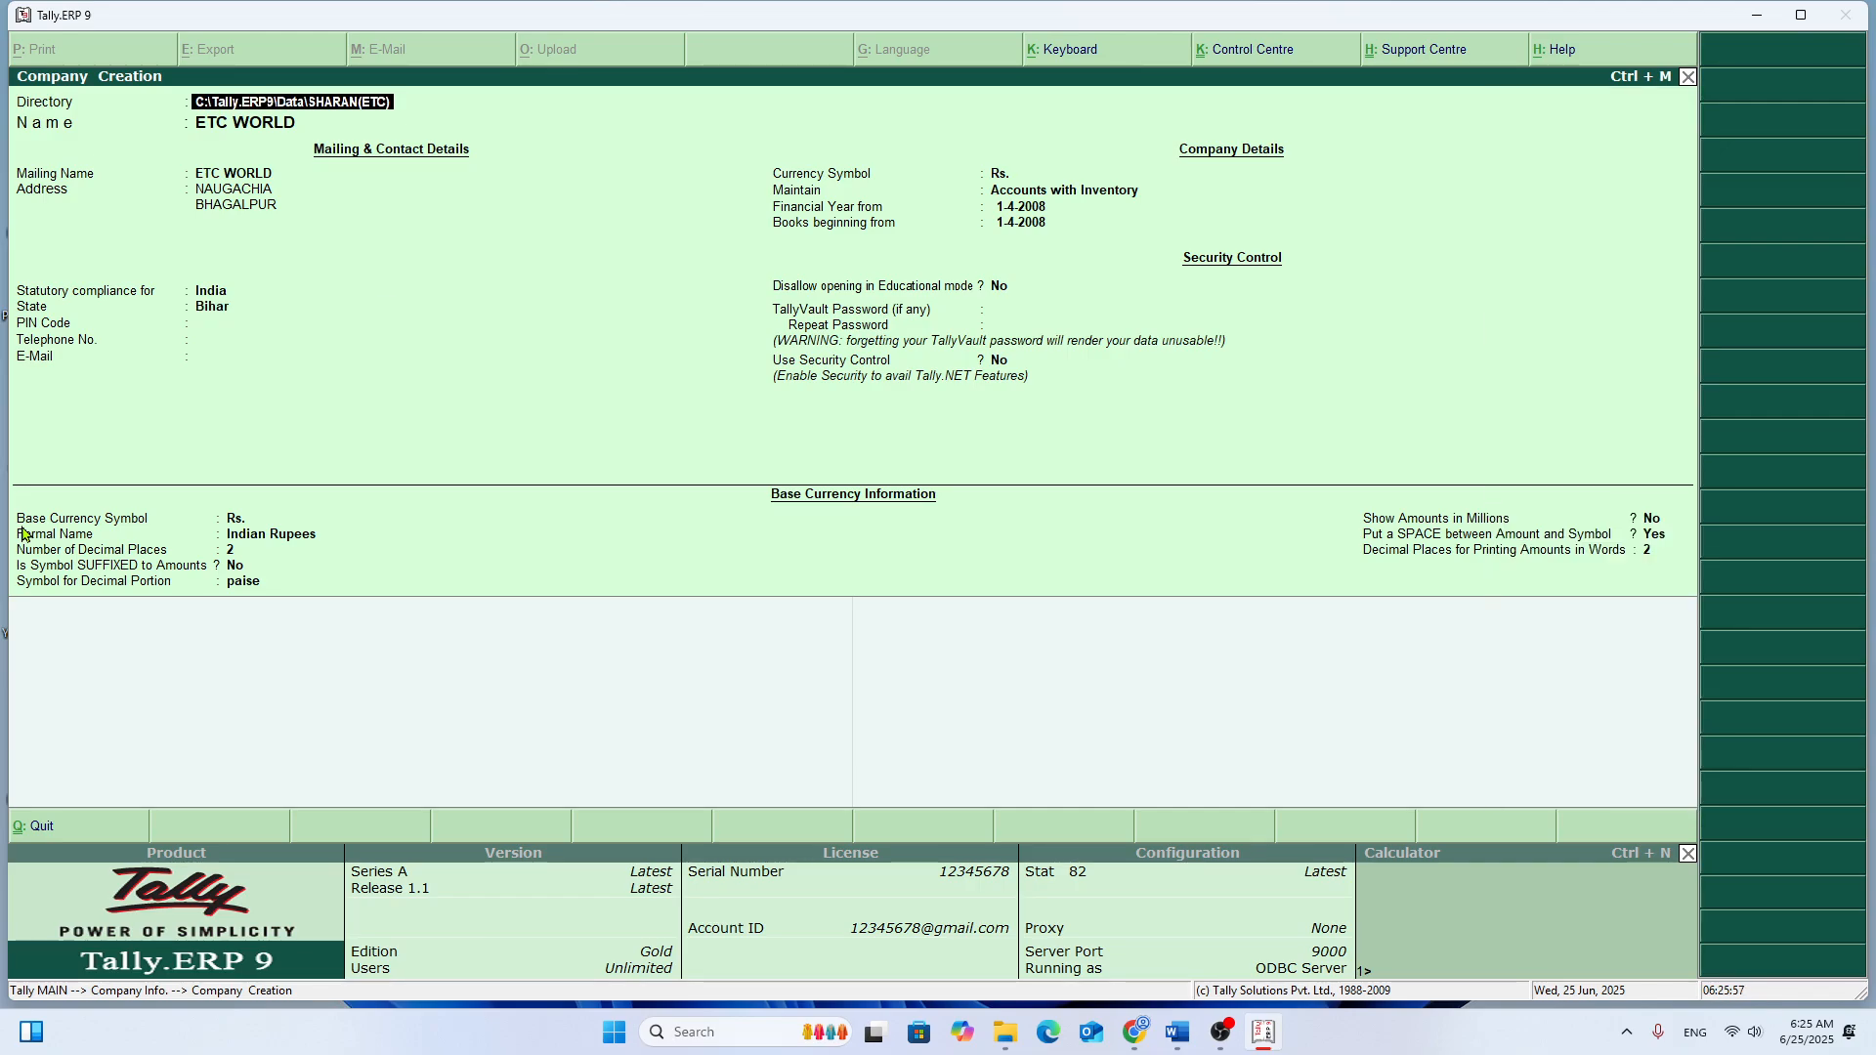
key("Return")
key("Return")
key("Return")
key("Return")
key("Return")
key("Return")
key("Return")
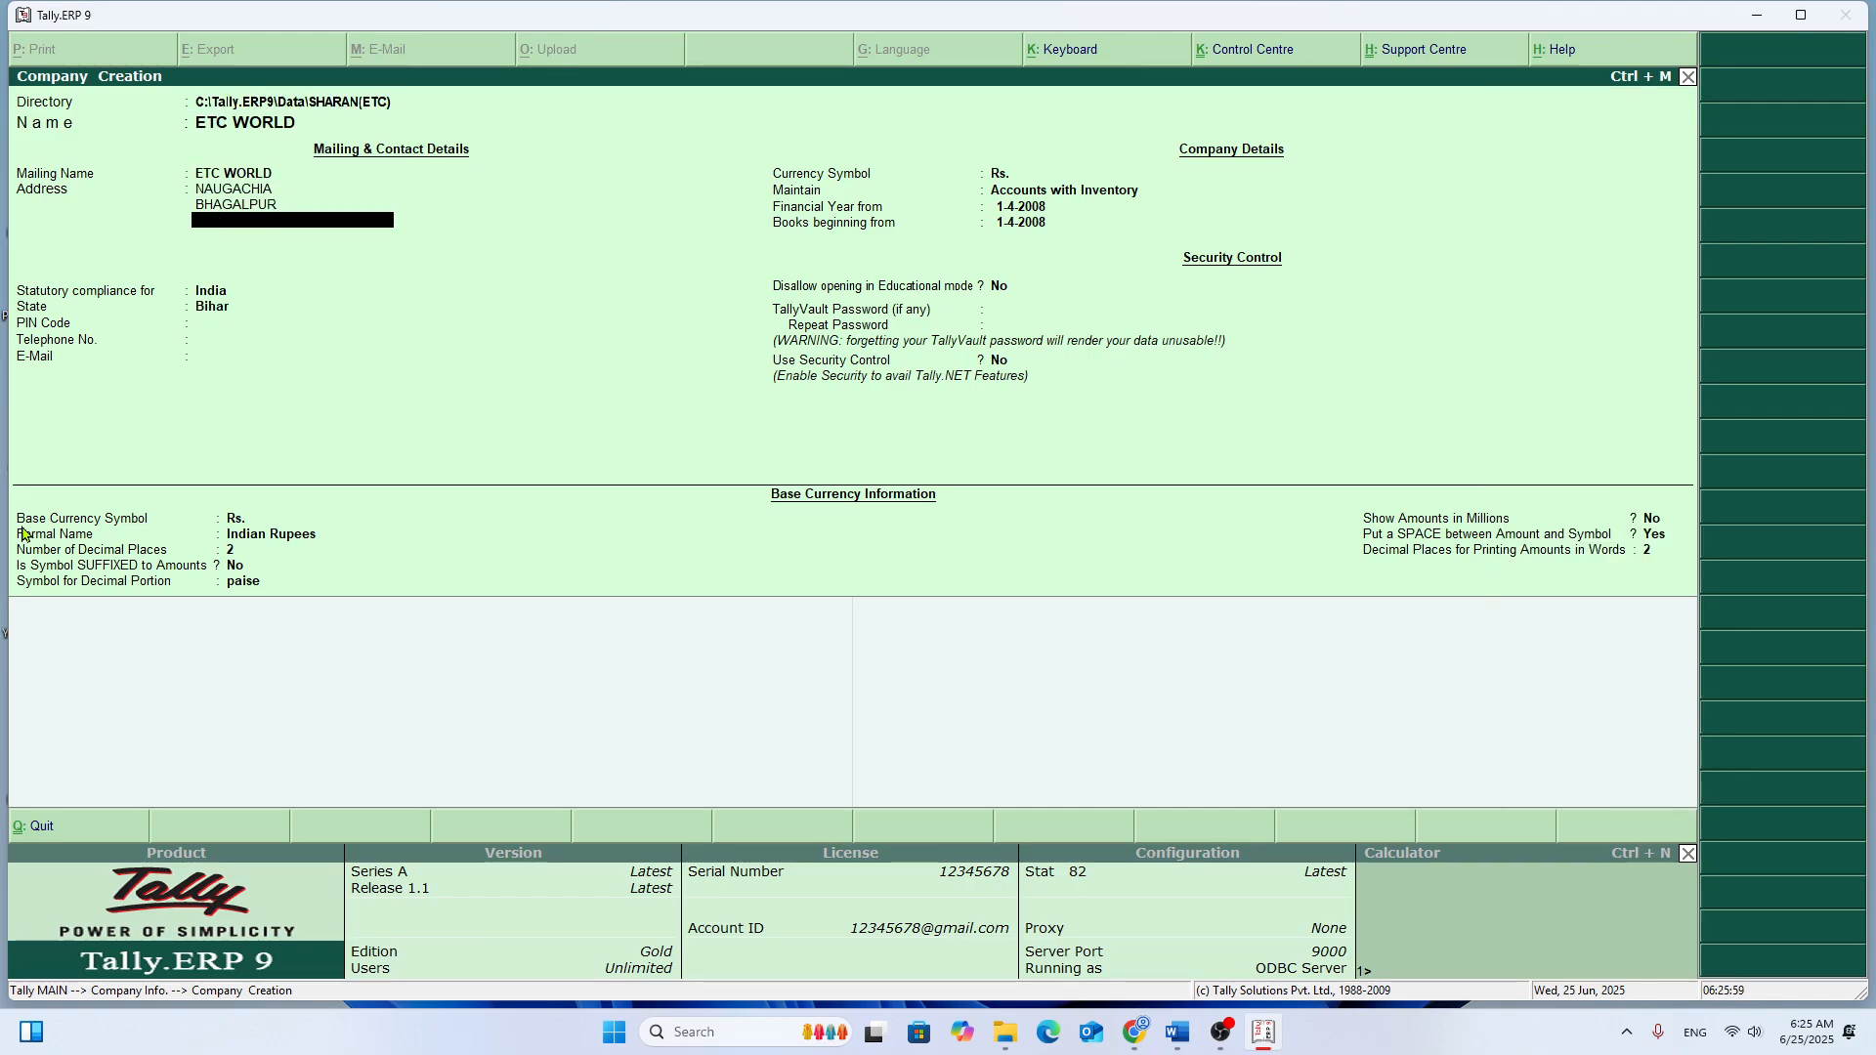
Step: Enter the postal PIN code of the company's address and leave the telephone number and e-mail blank
key("Return")
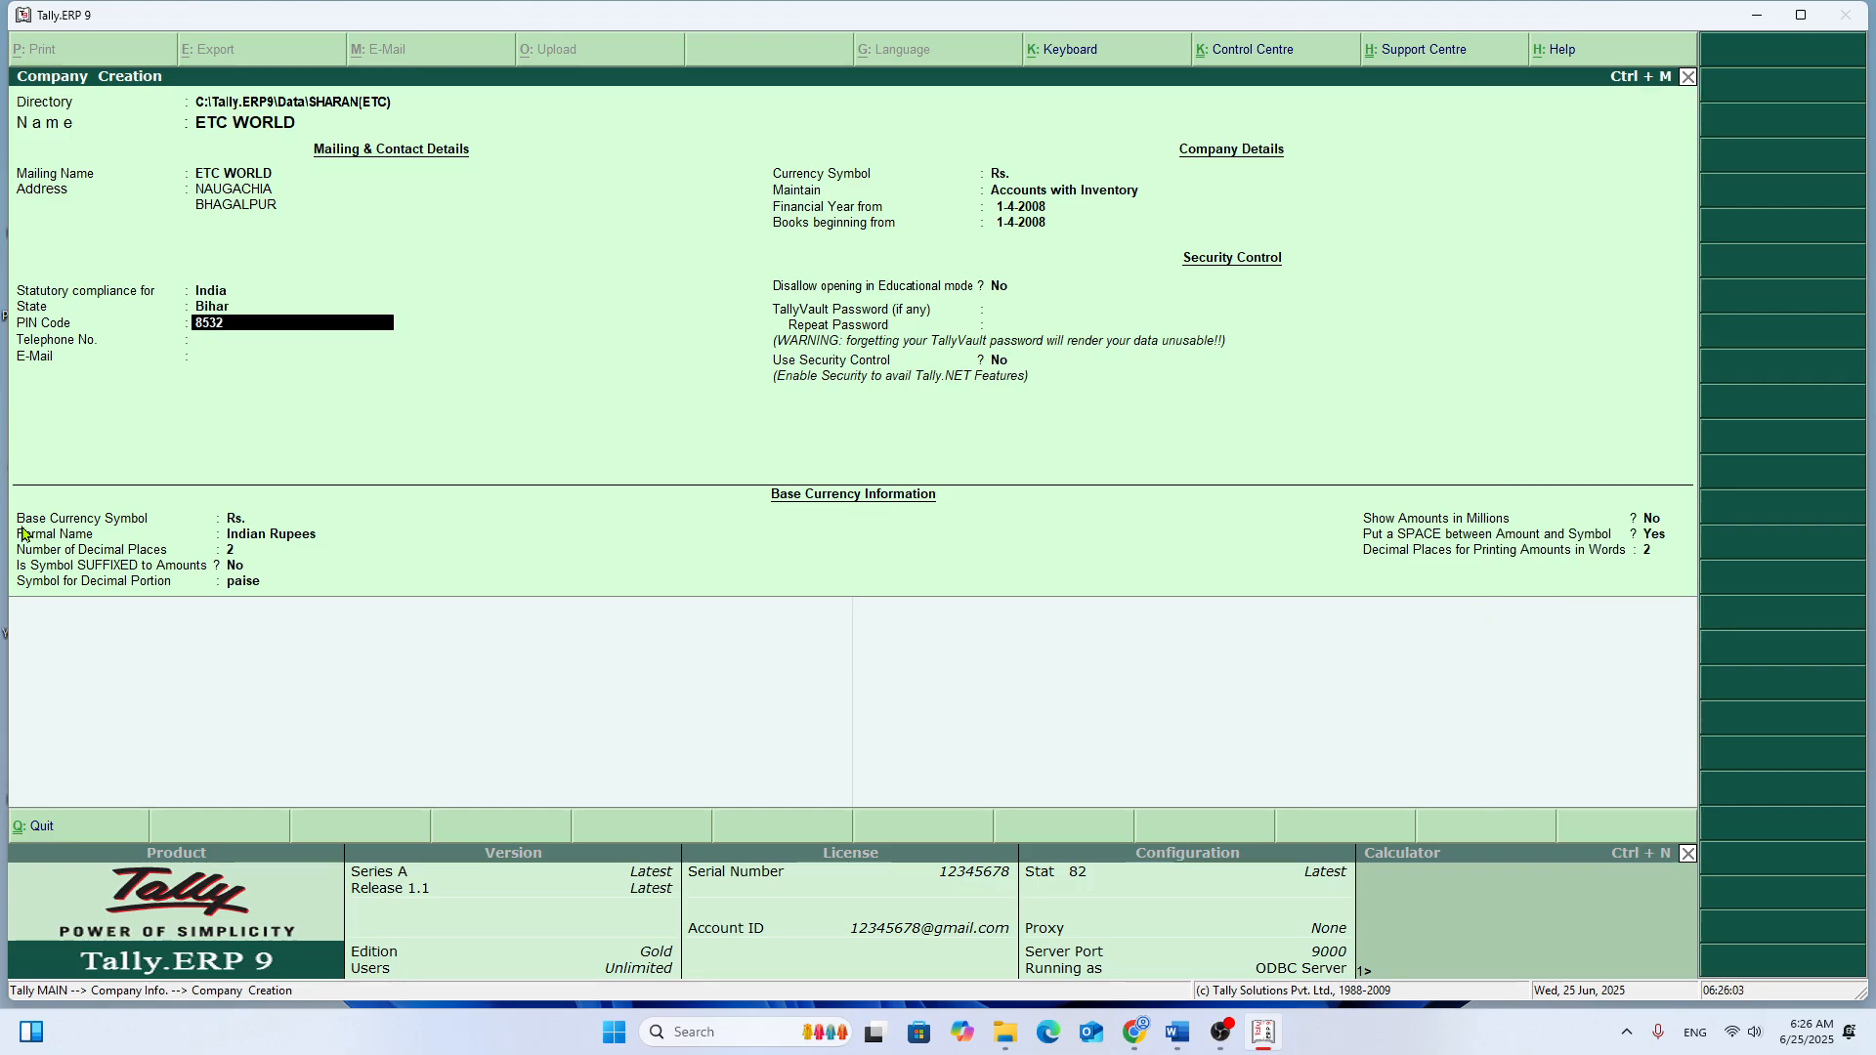
type("04")
key("Return")
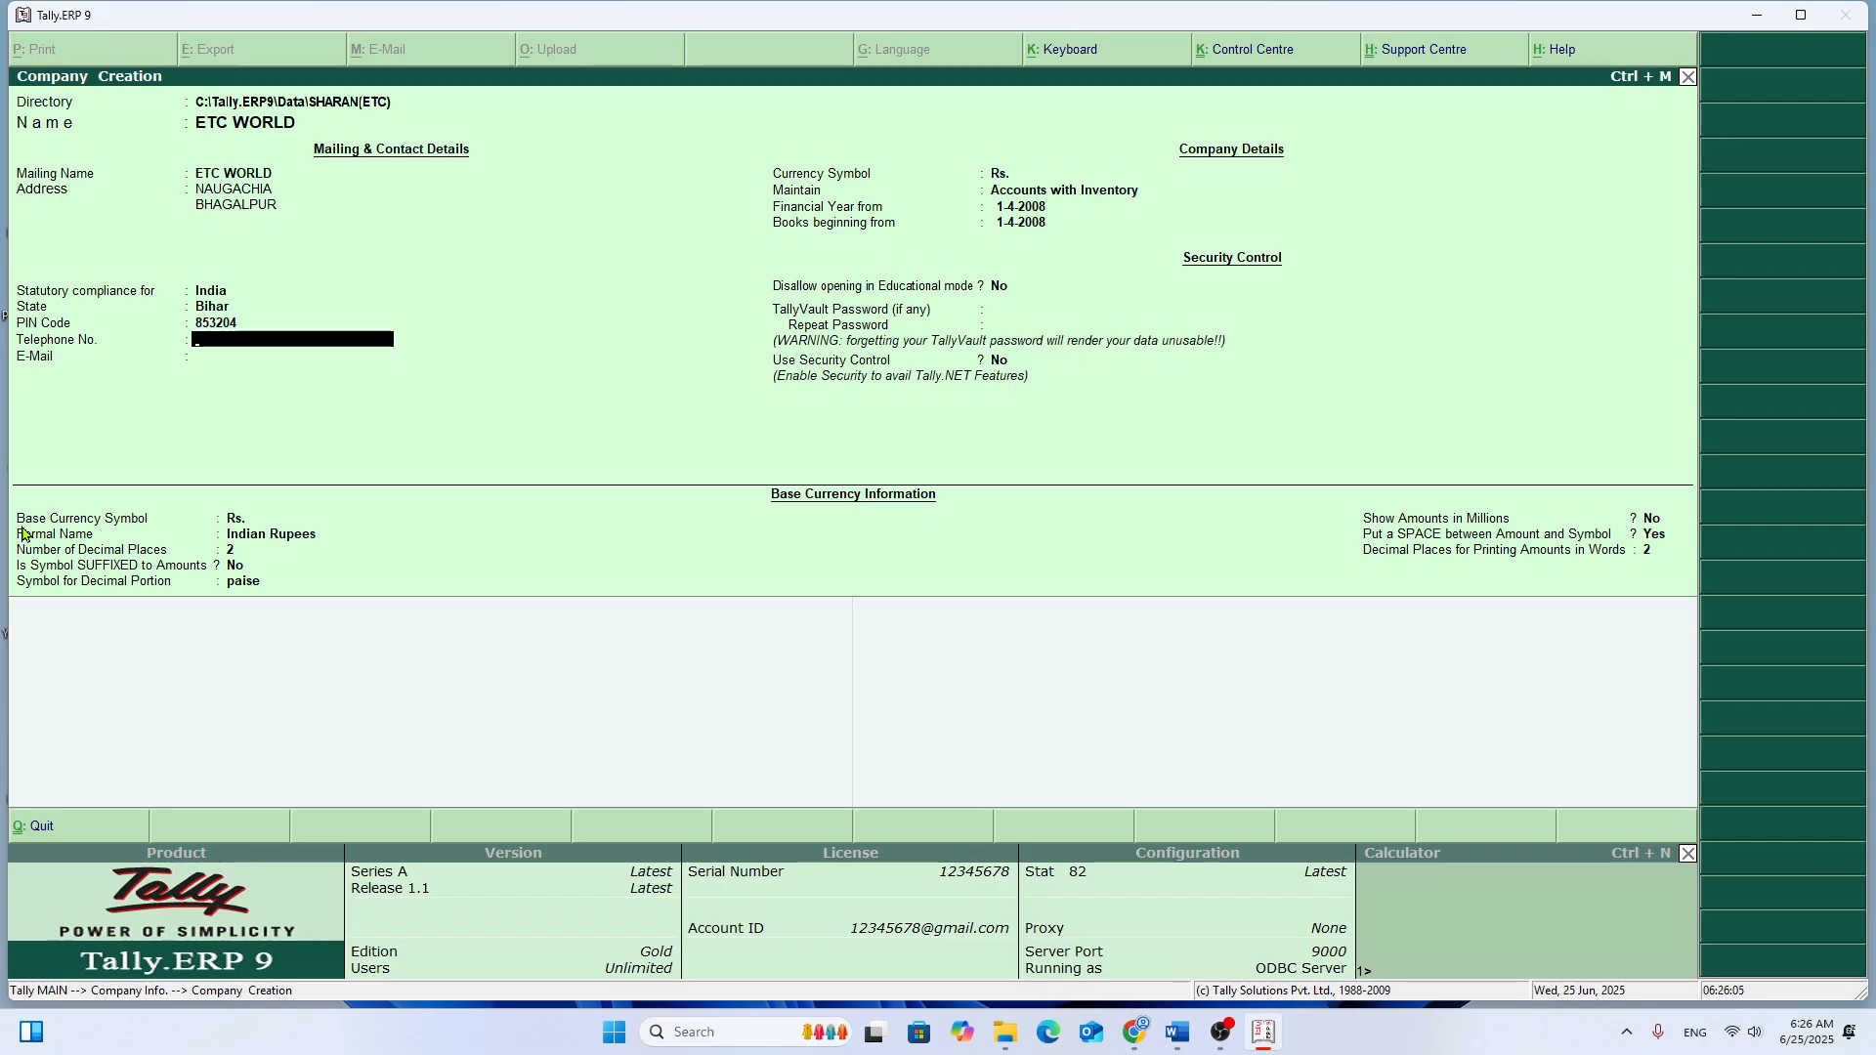
key("Return")
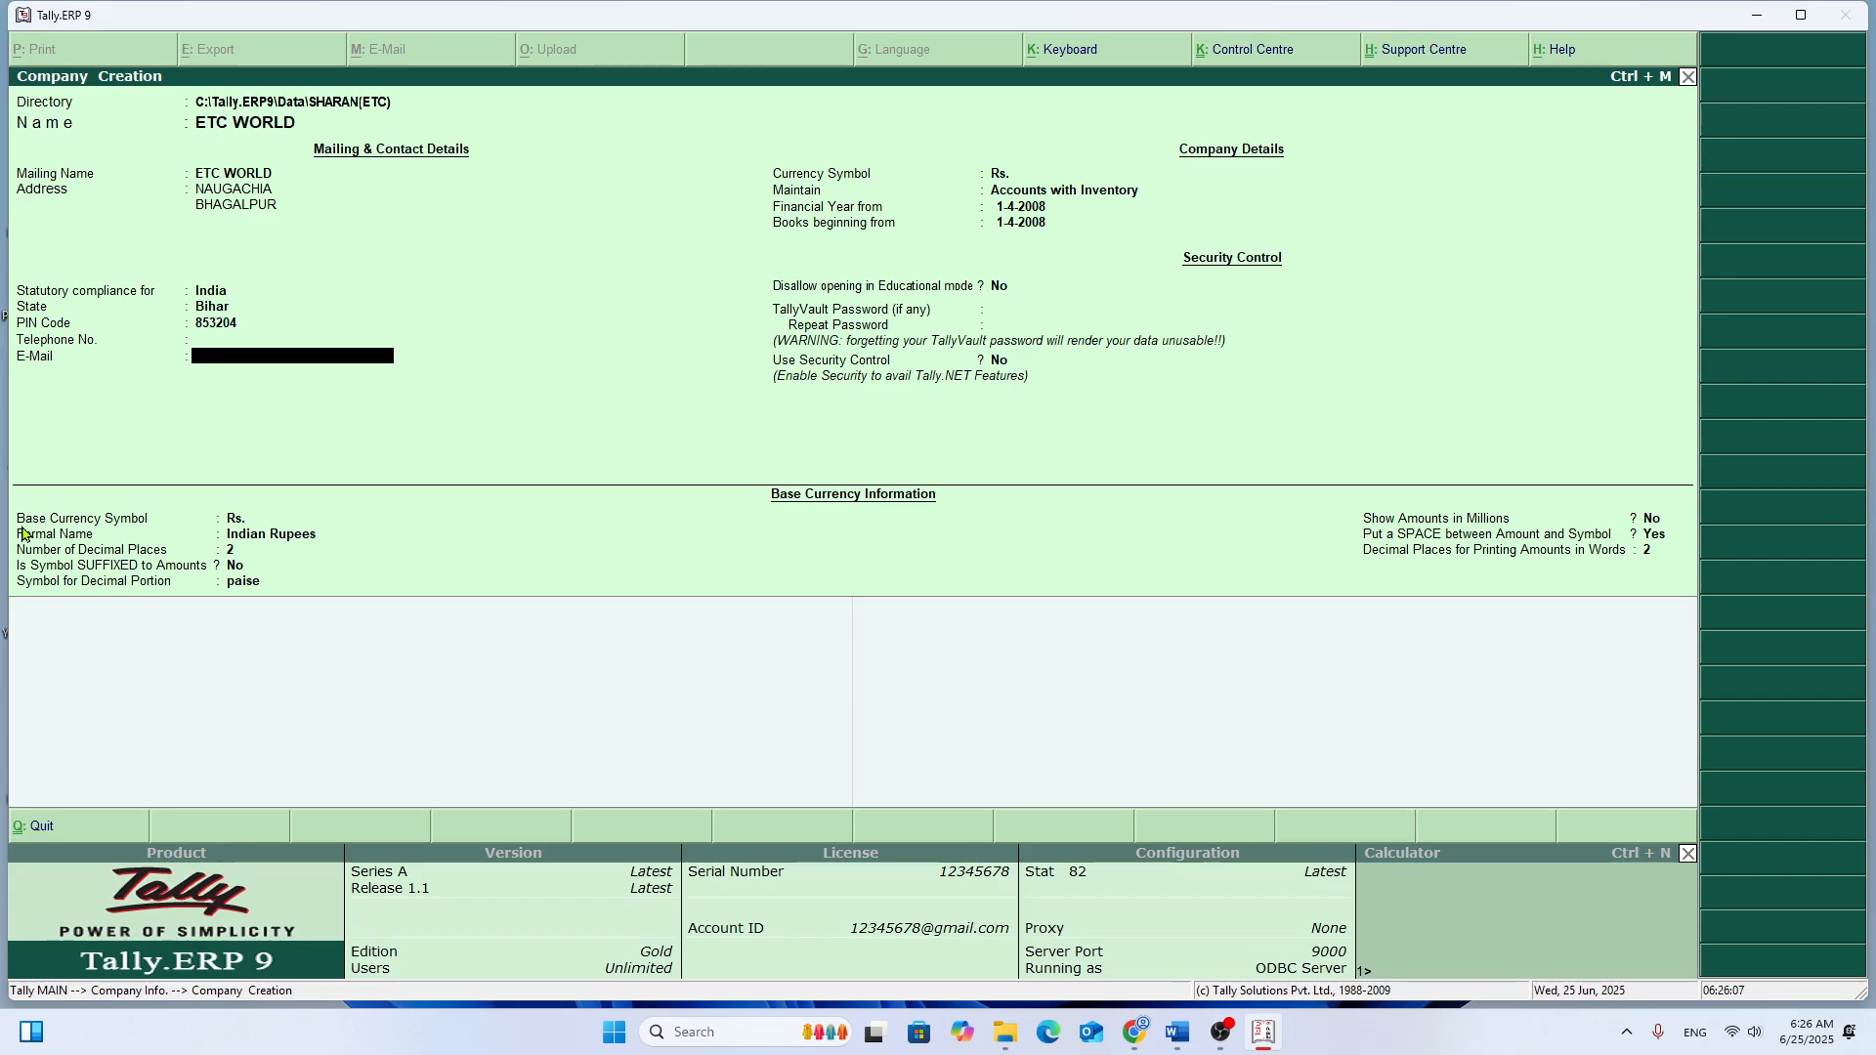
key("Return")
Step: Set the company to maintain Accounts Only, with the financial year and the books both beginning from 1-4-2021
key("Return")
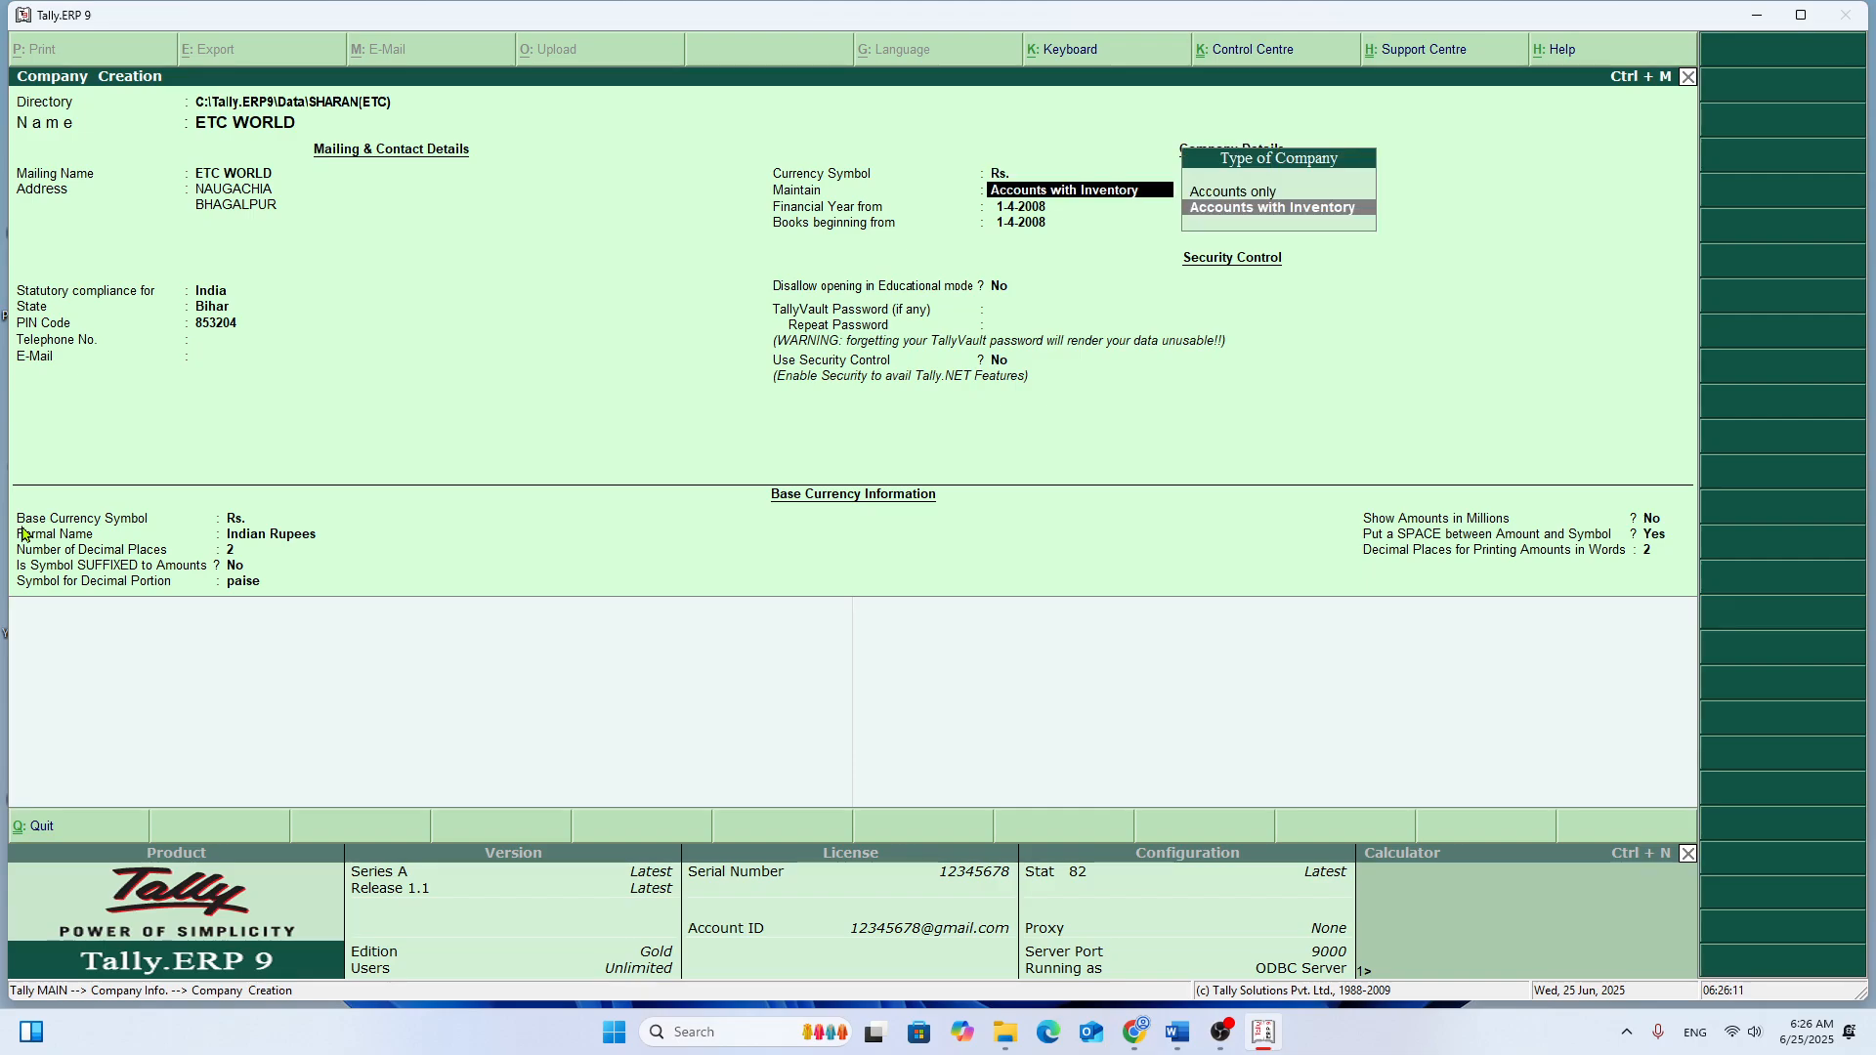
key("Up")
key("Return")
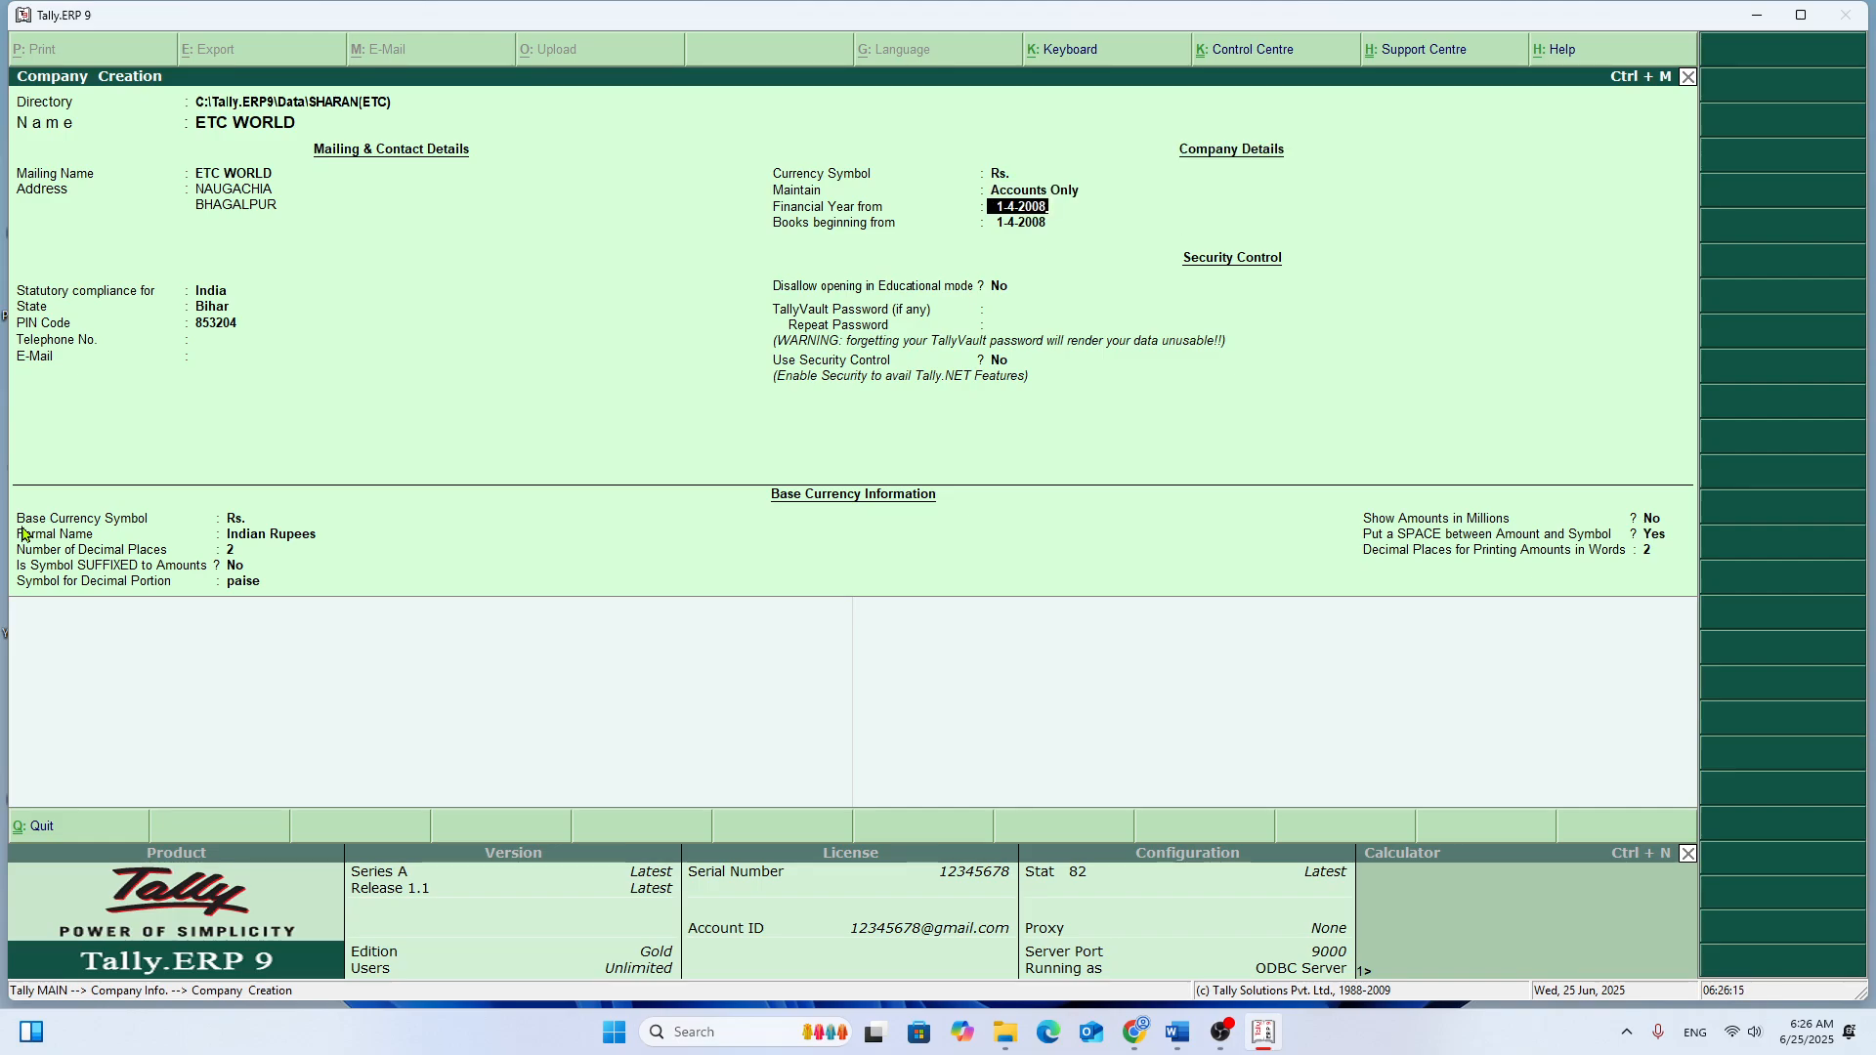
key("BackSpace")
key("BackSpace")
type("21")
key("Return")
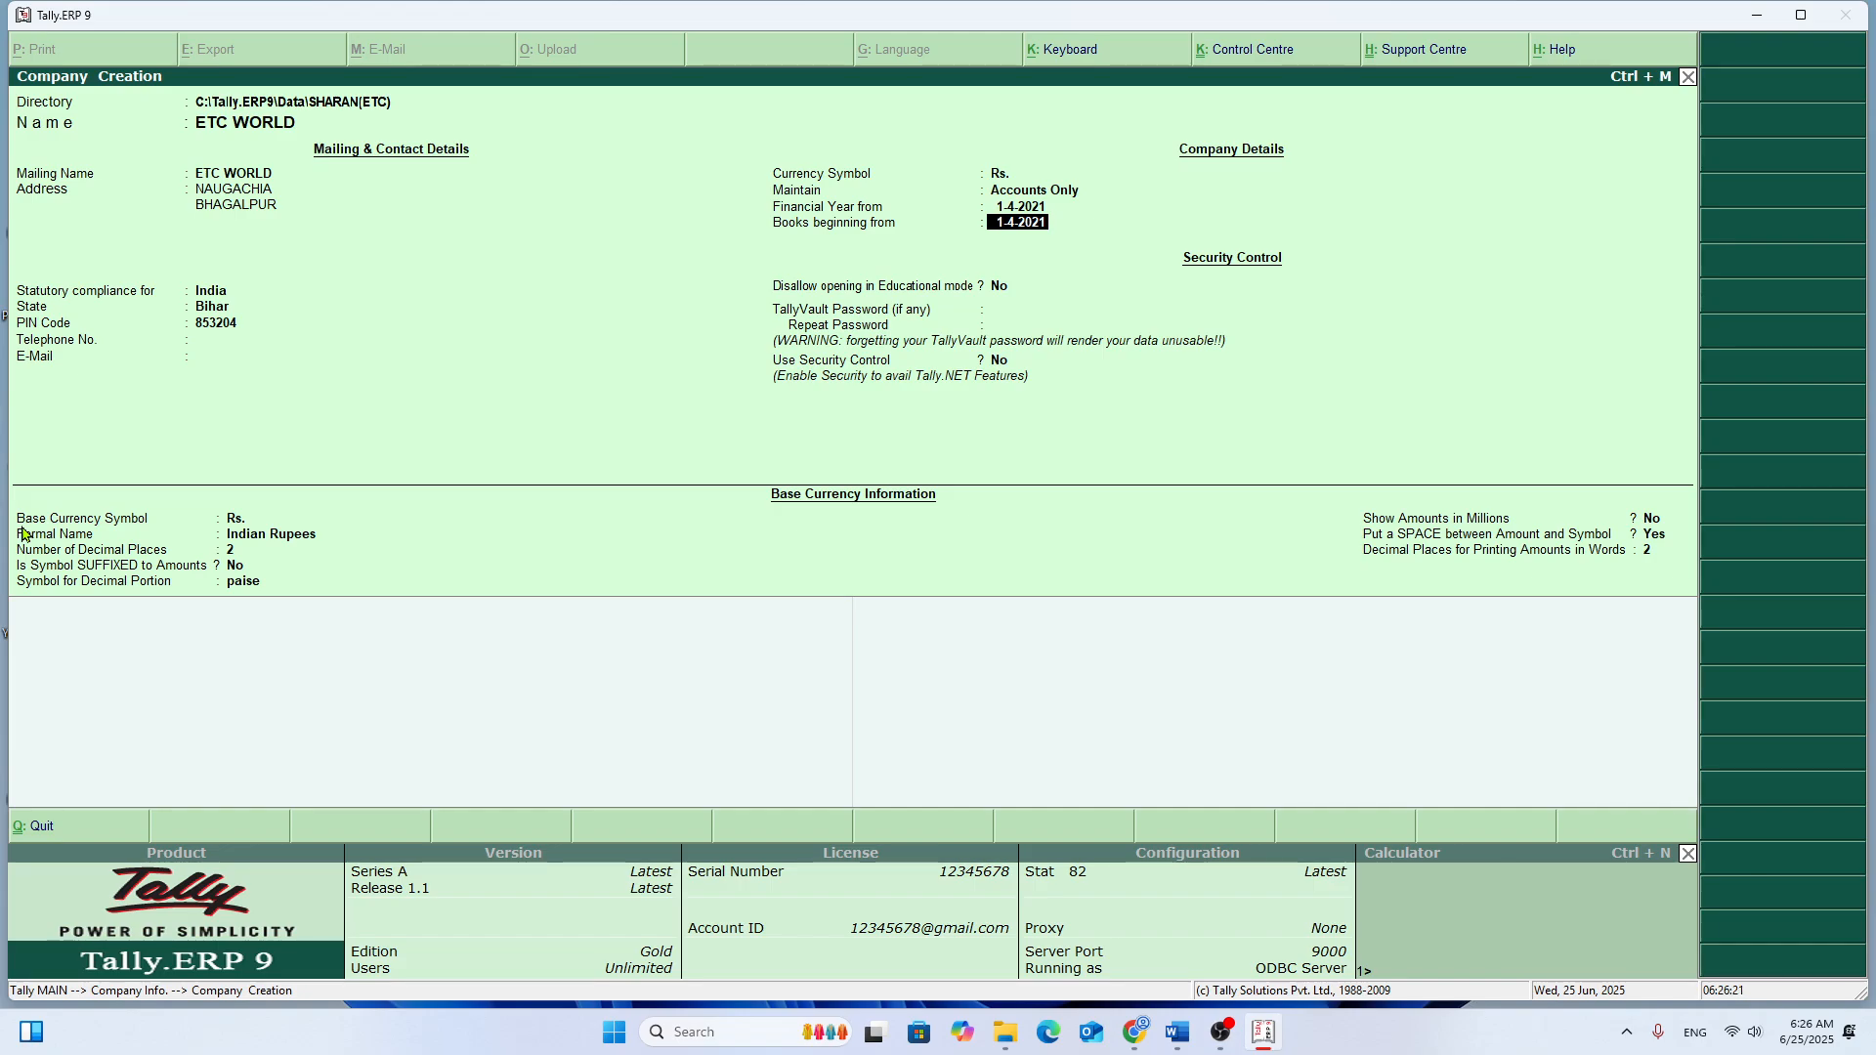
key("Return")
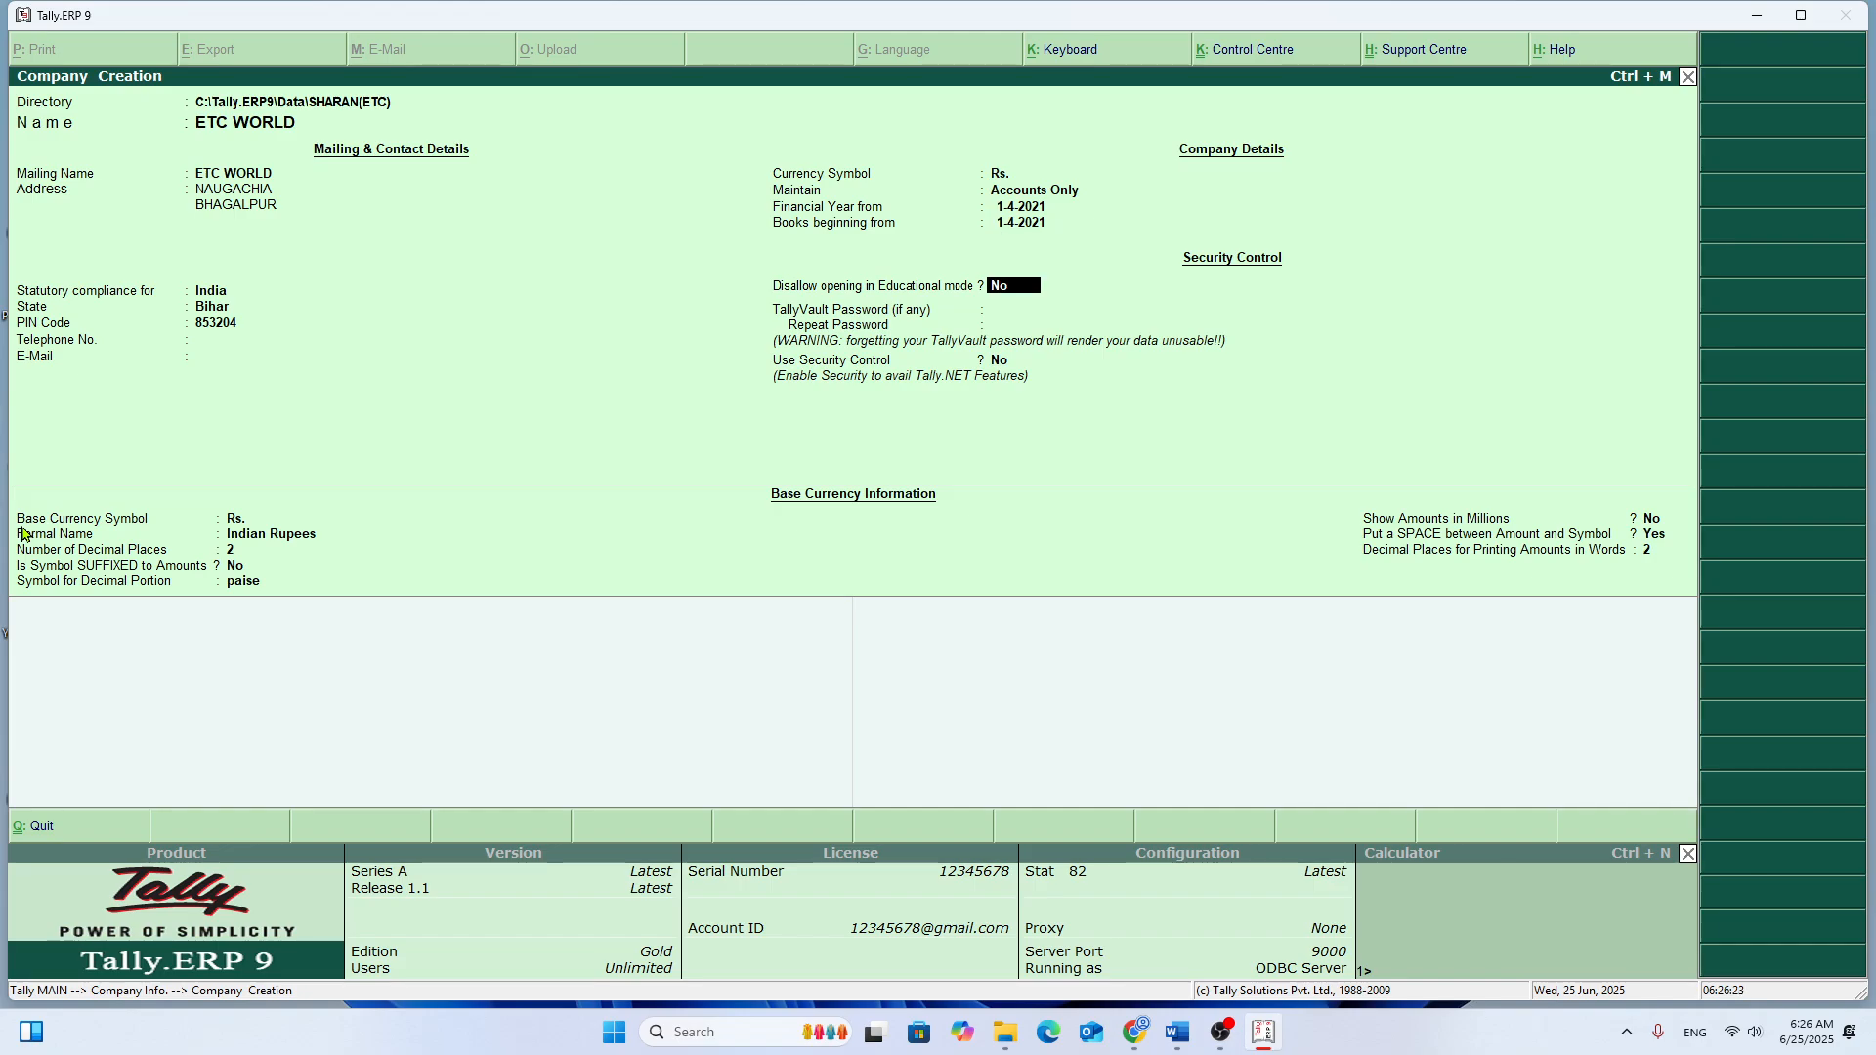
Step: Keep the default security and base currency settings and accept the creation of the ETC WORLD company
key("Return")
key("Return")
key("Return")
key("Return")
key("Return")
key("Return")
key("Return")
key("Return")
key("Return")
key("Return")
key("Return")
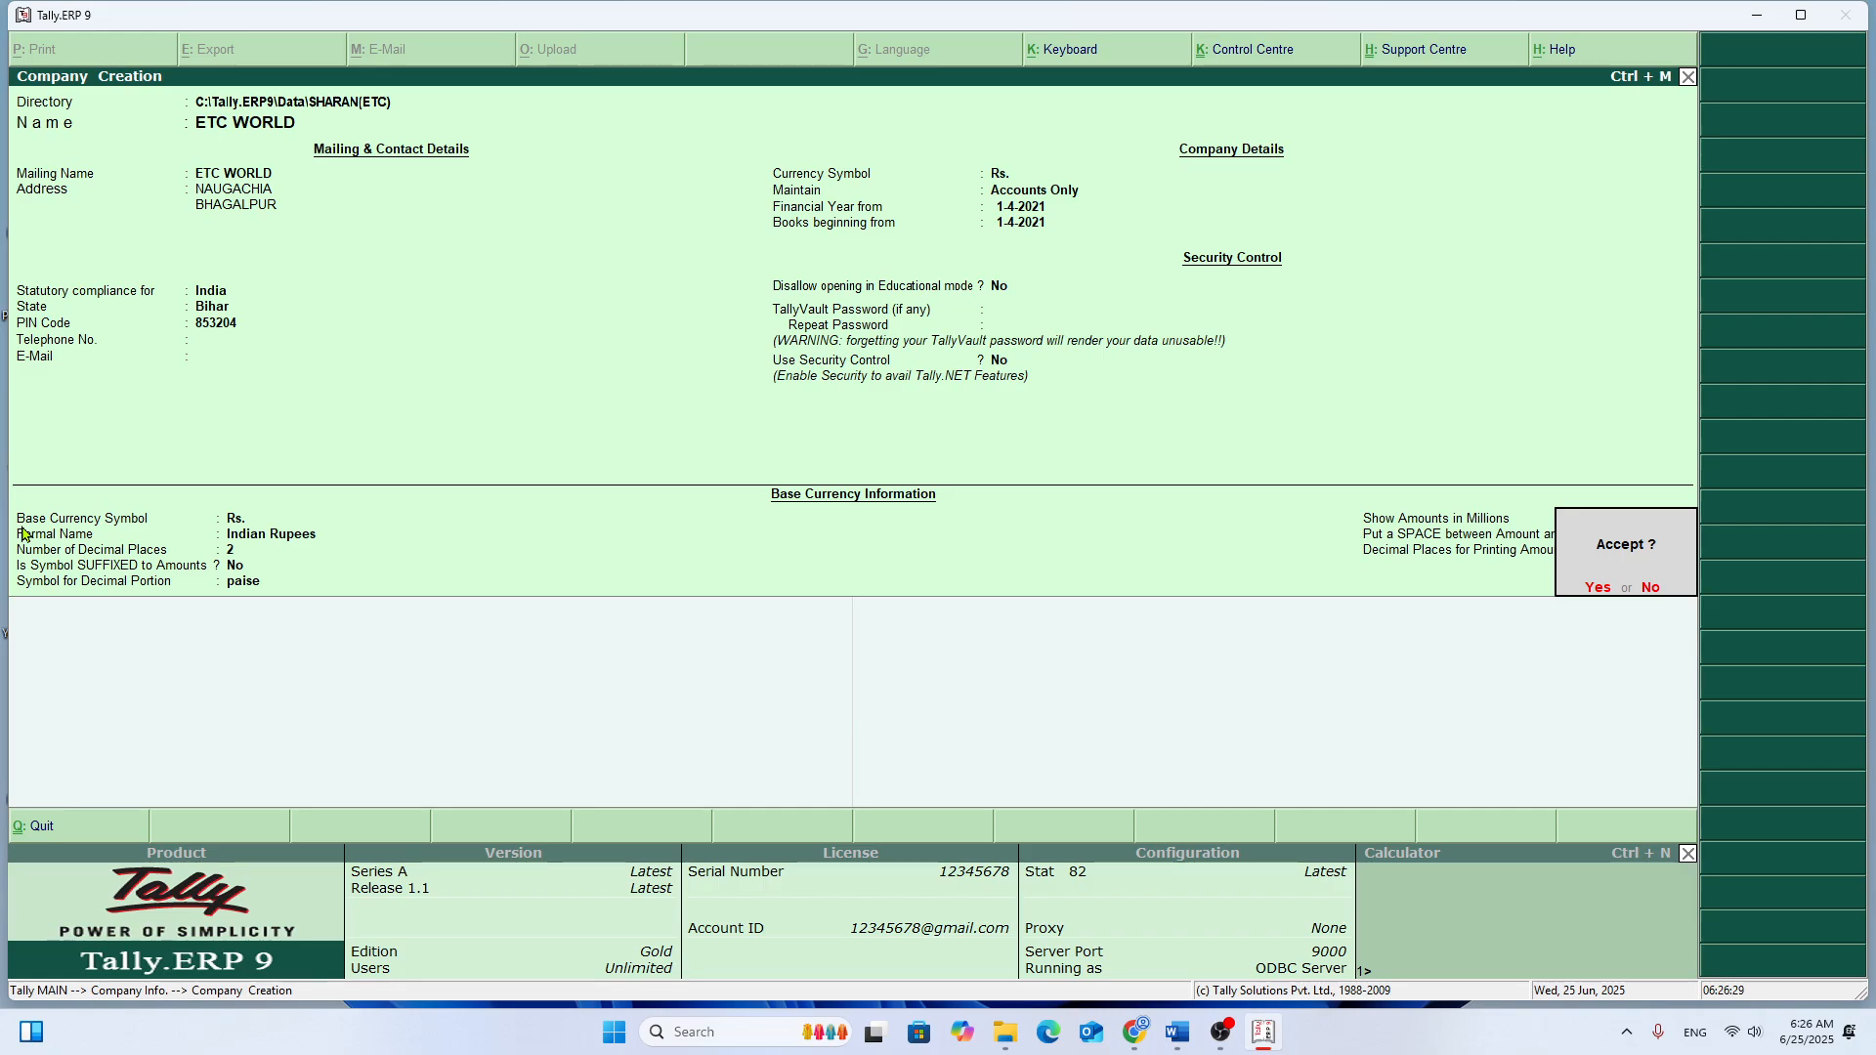
key("Return")
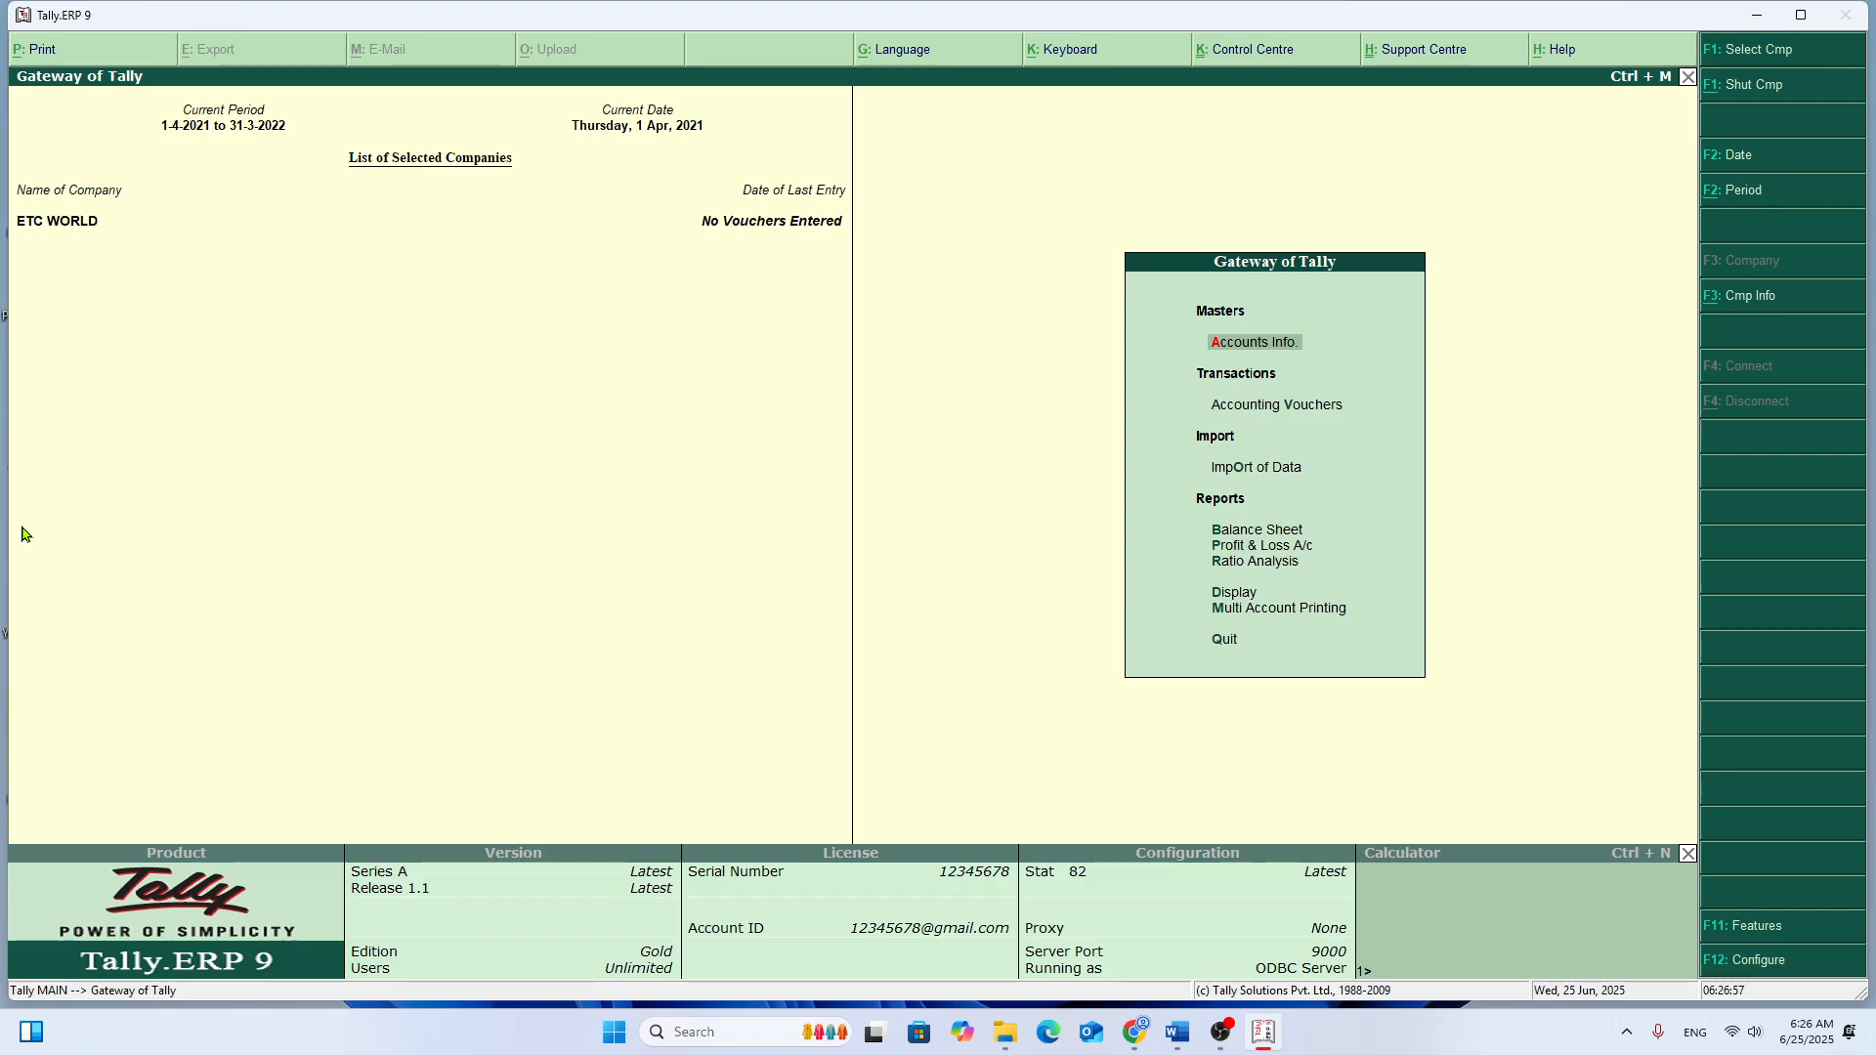
Step: Shut the newly created ETC WORLD company and restart Tally.ERP 9
key("alt+F1")
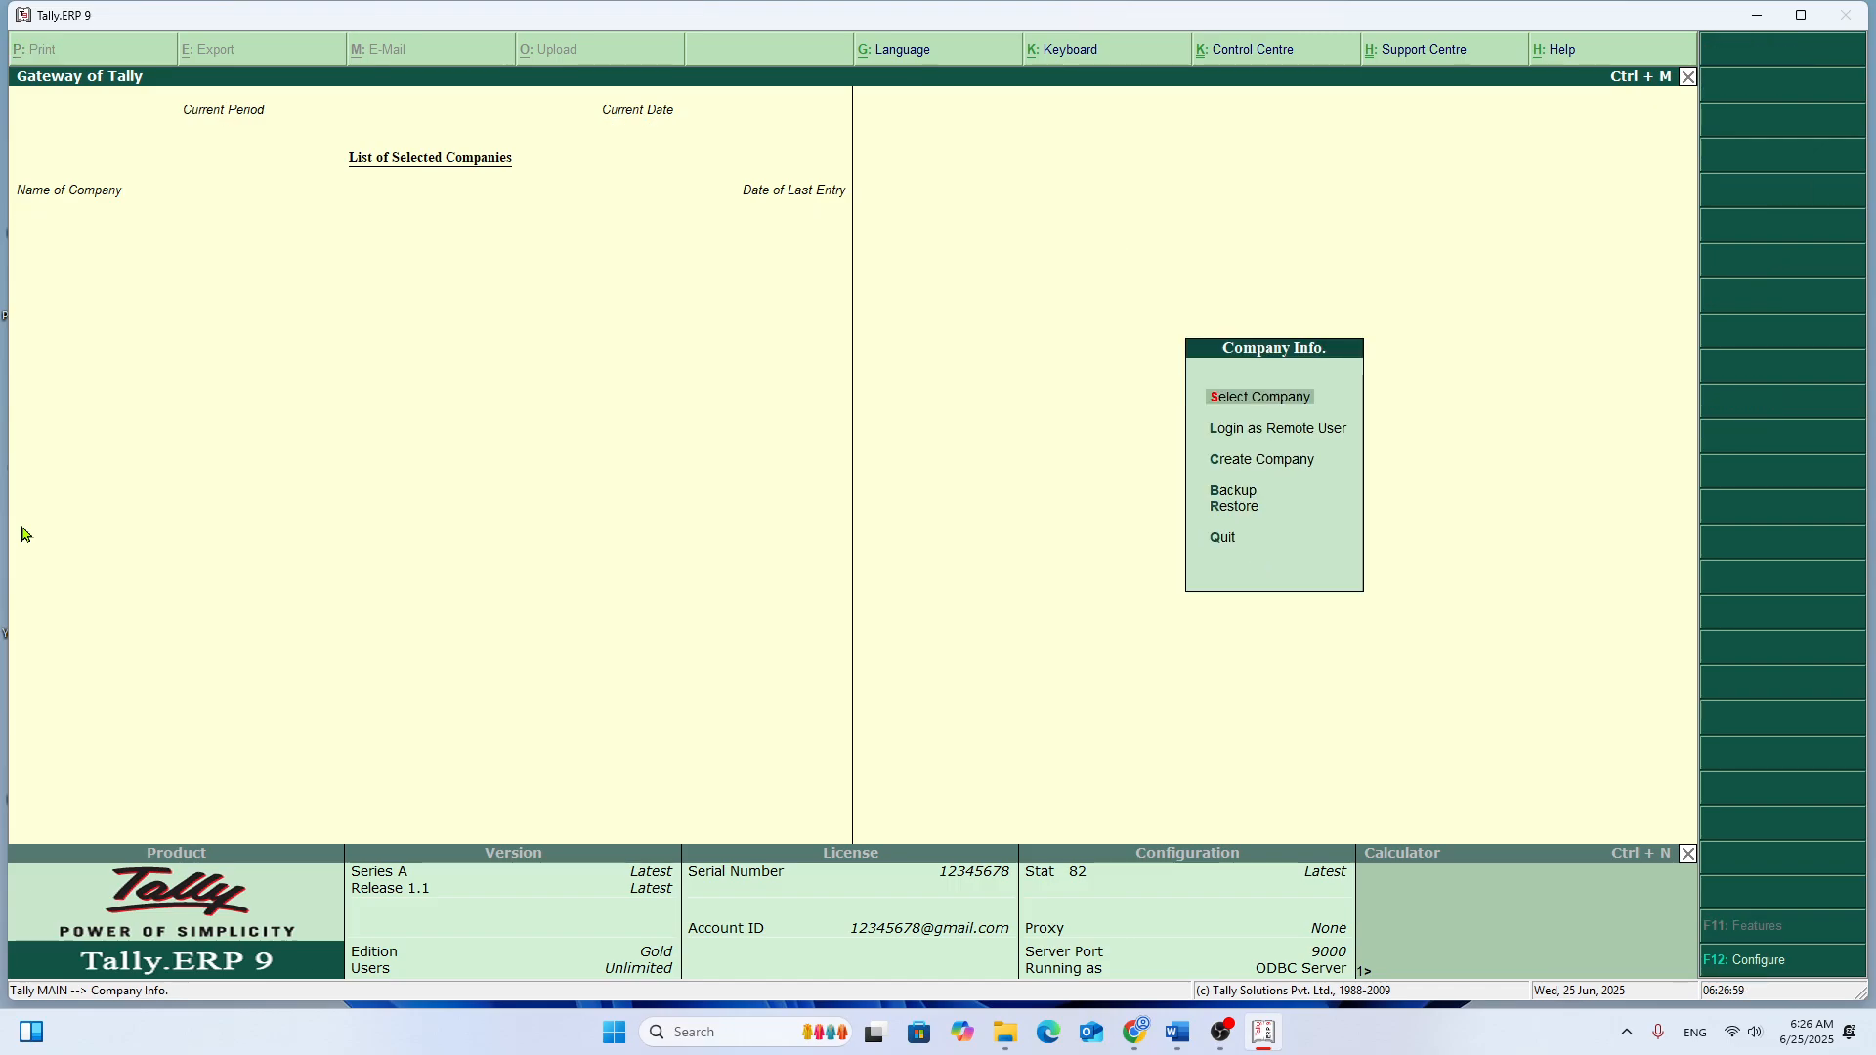
key("ctrl+q")
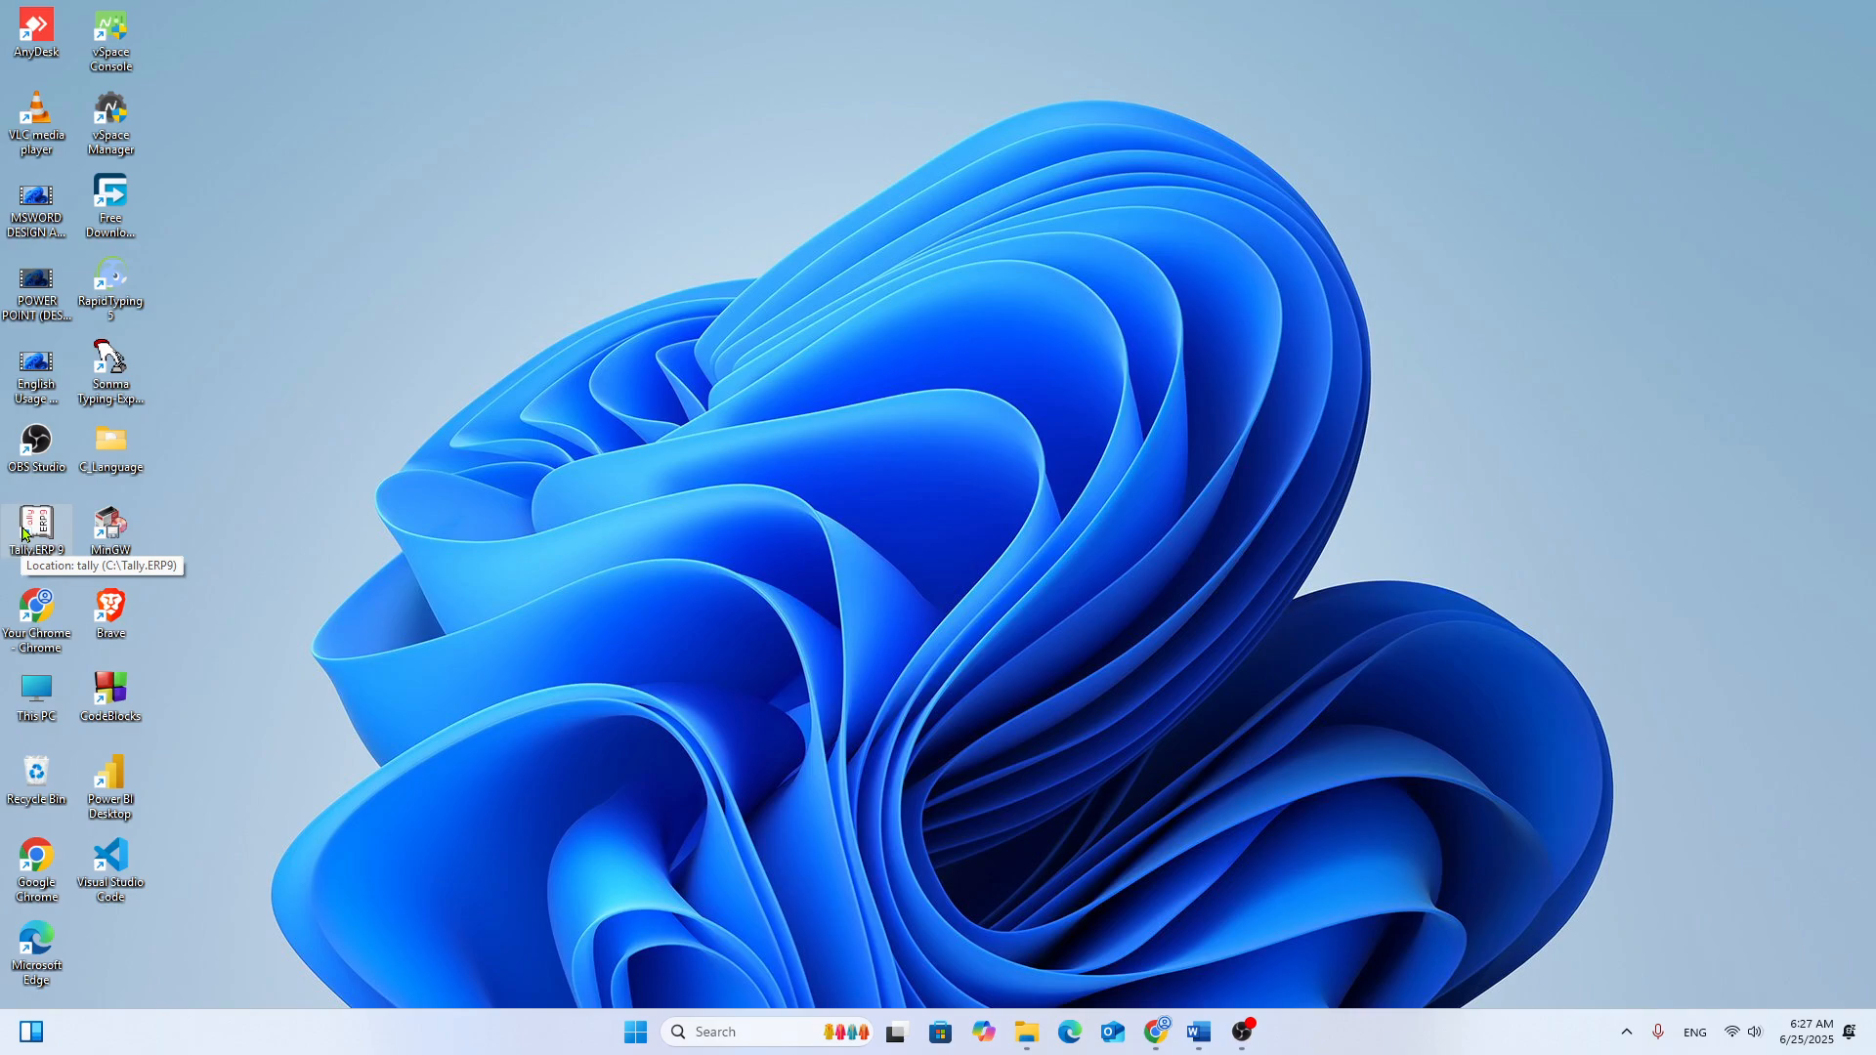
double_click(22, 532)
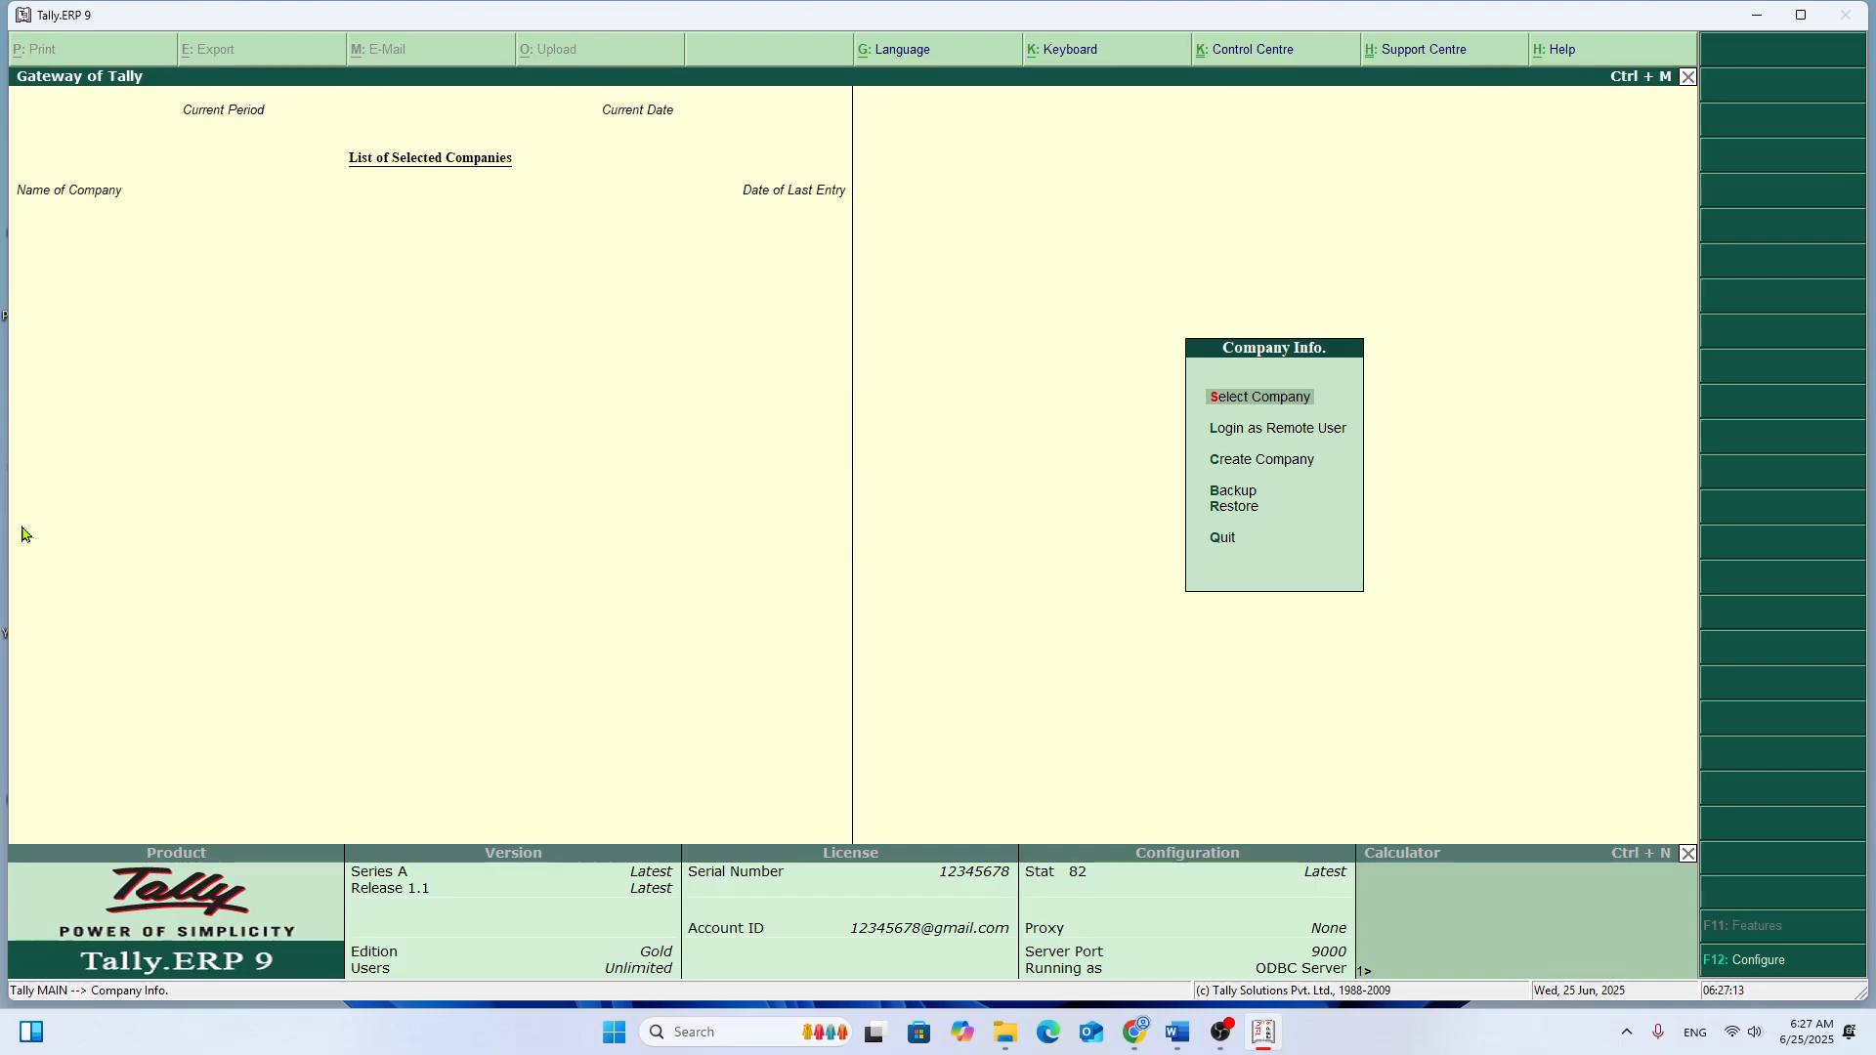
Step: Select and load the ETC WORLD company from the owner-named (ETC) subfolder of C:\Tally.ERP9\Data
key("Return")
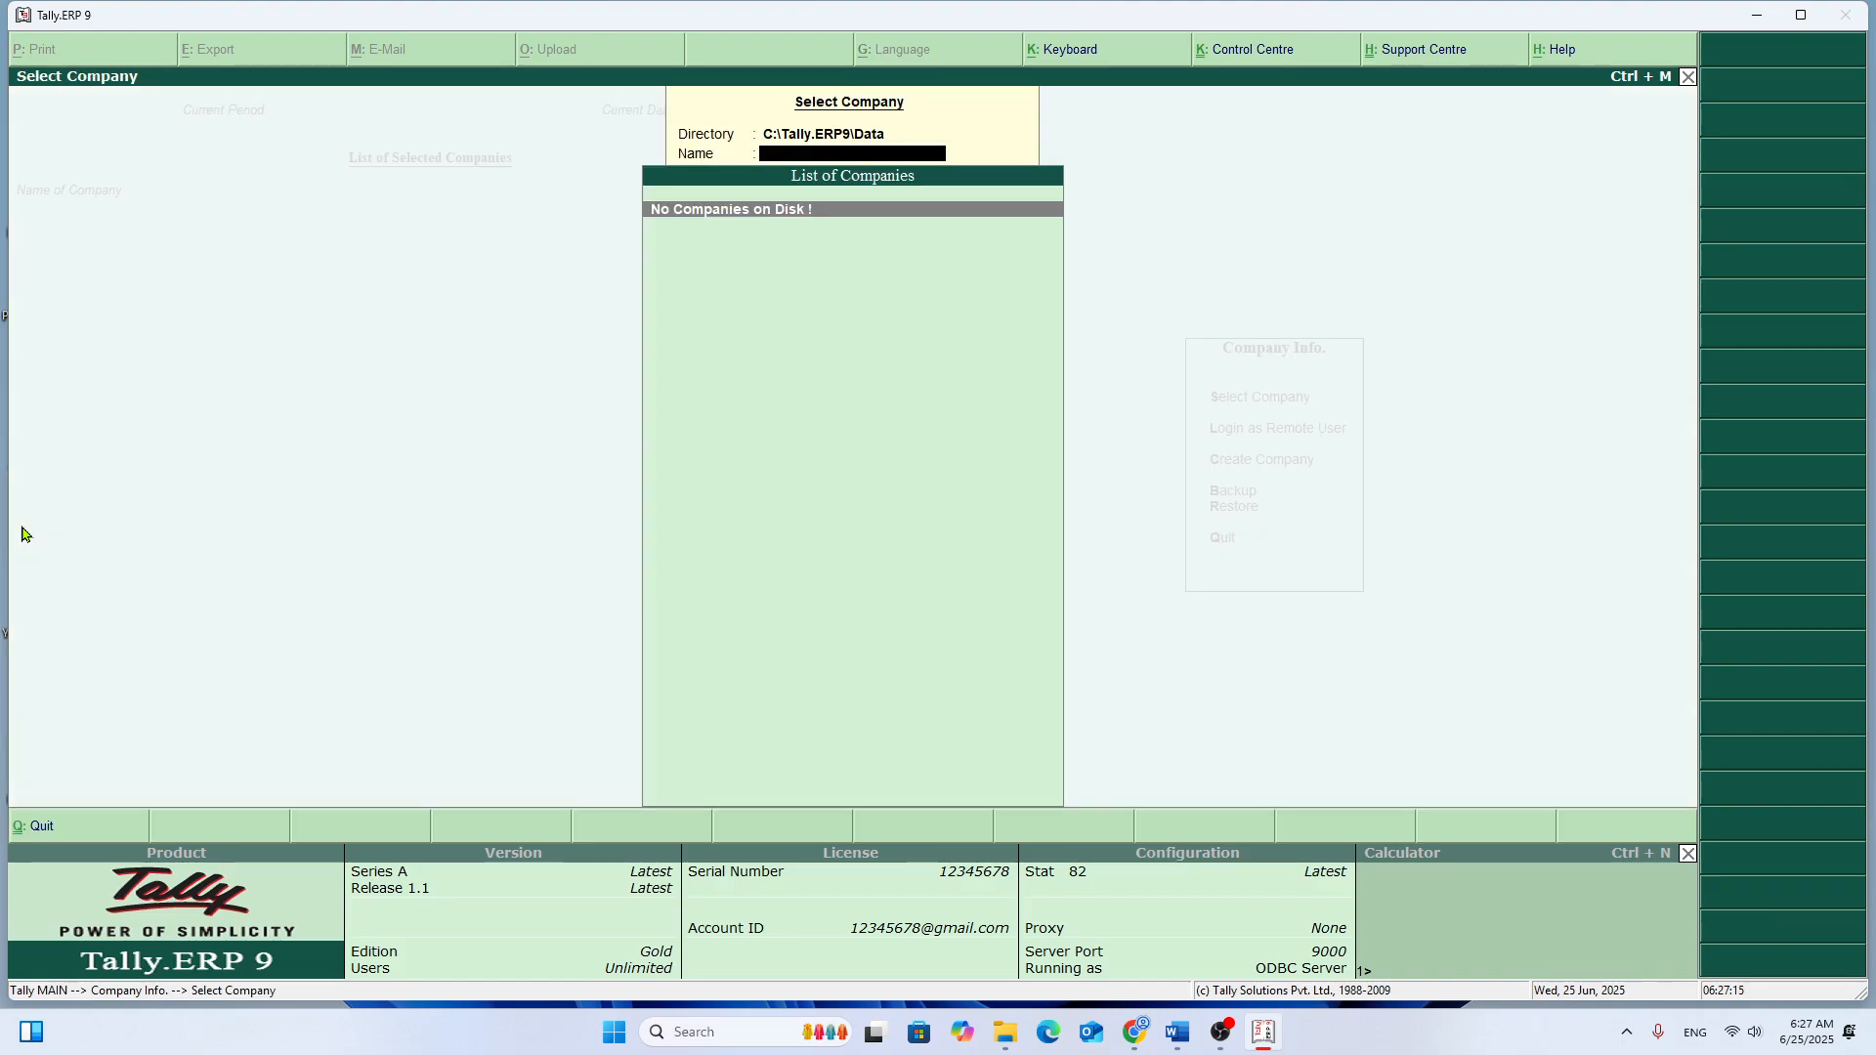
key("BackSpace")
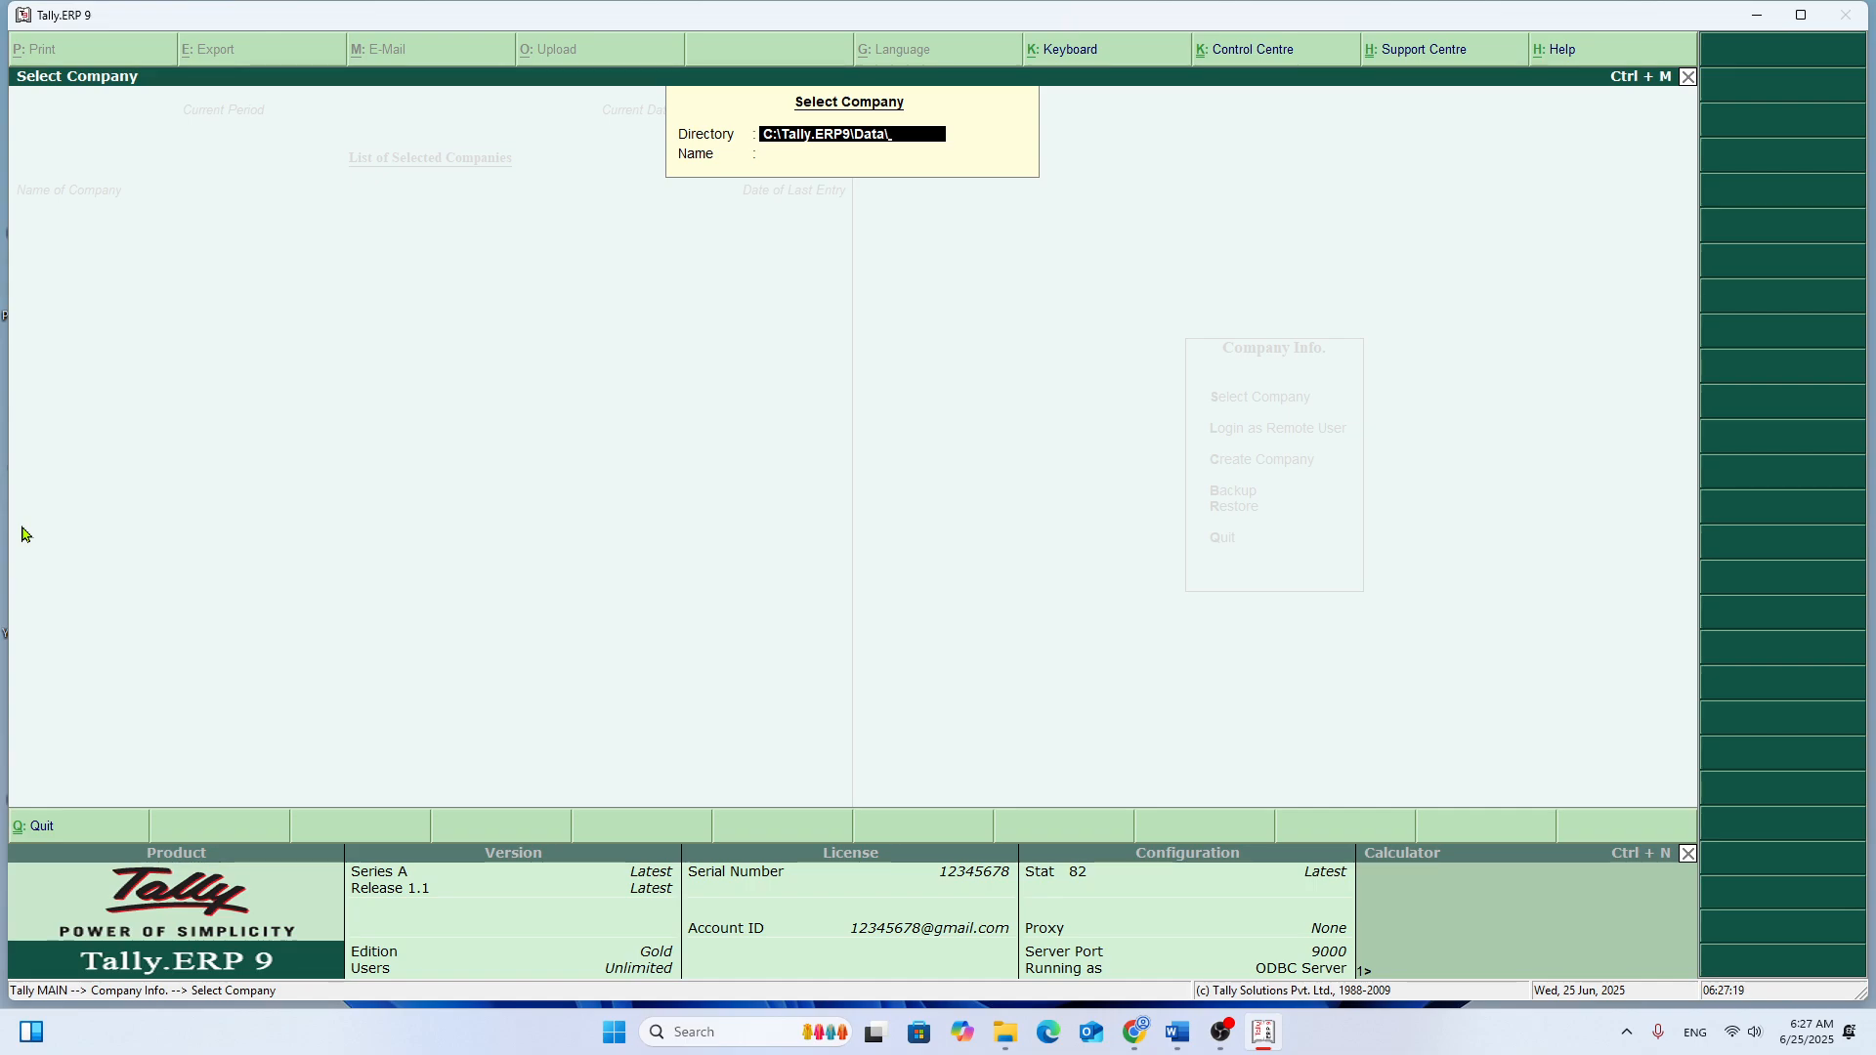
type("\\SHARAN(")
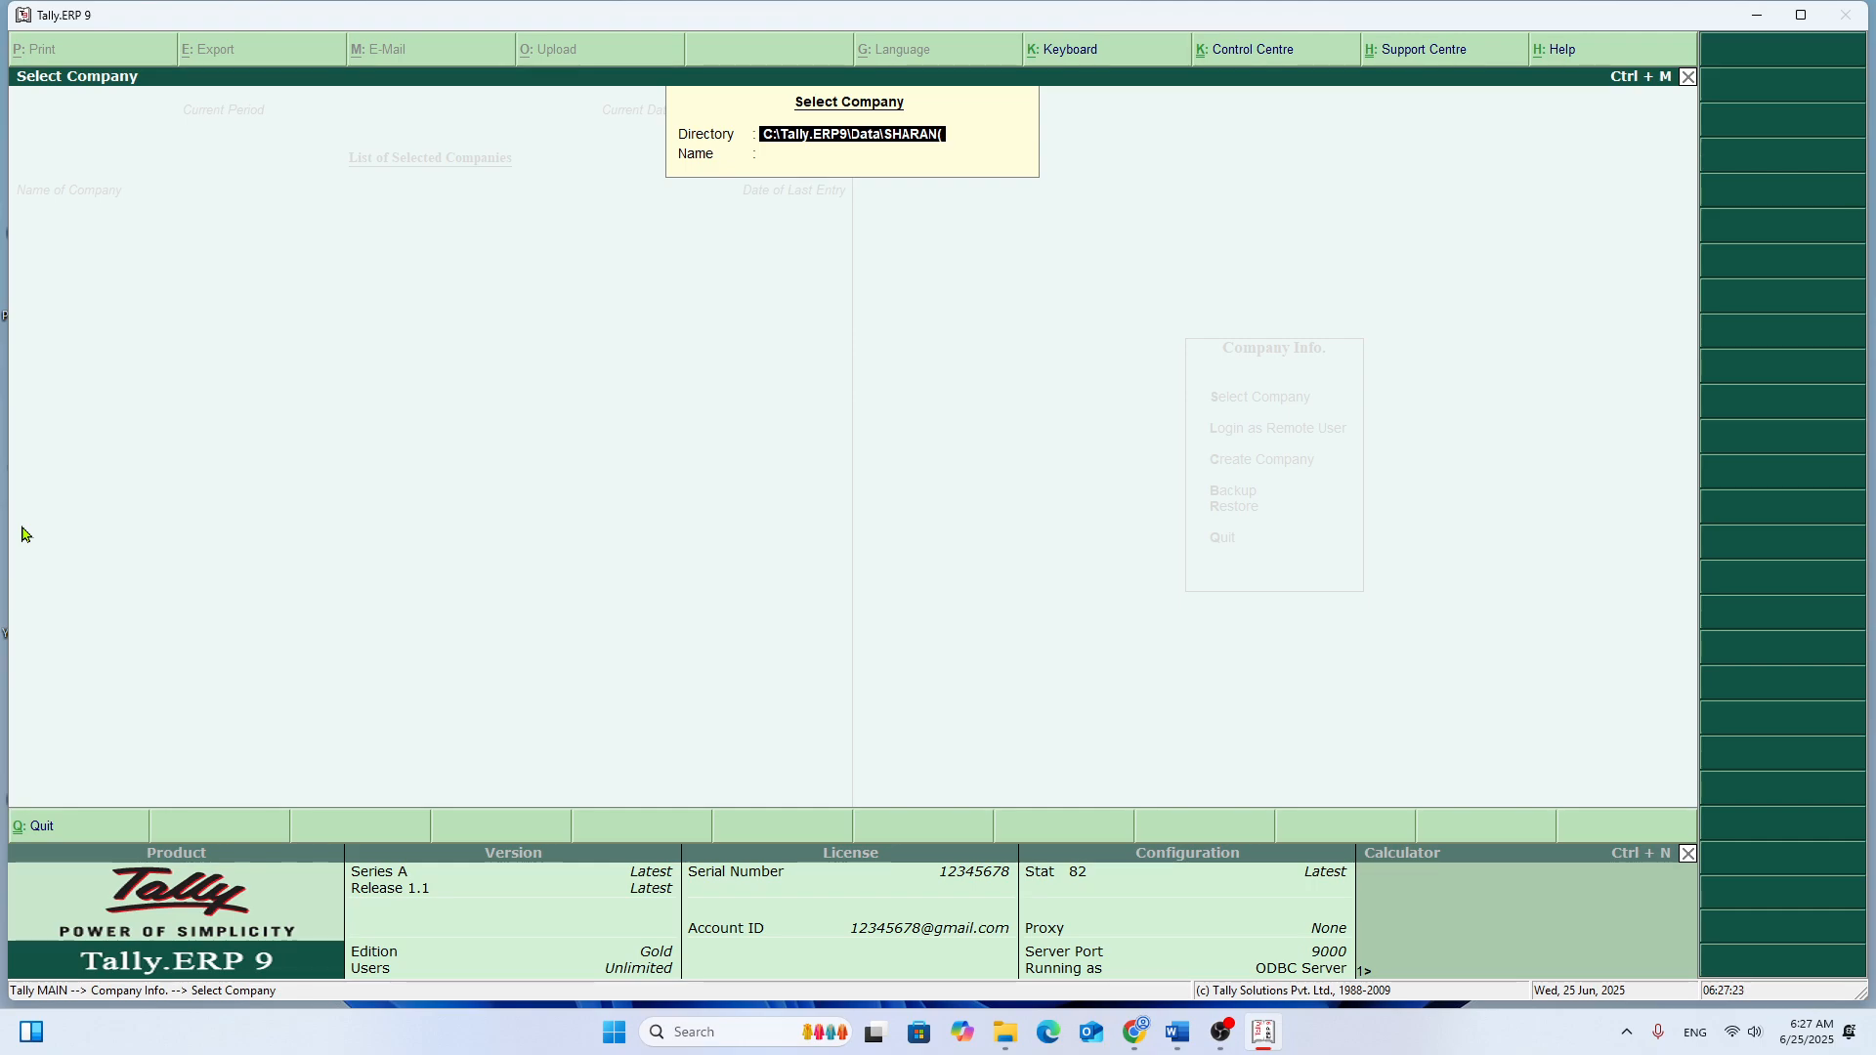
type("ETC)")
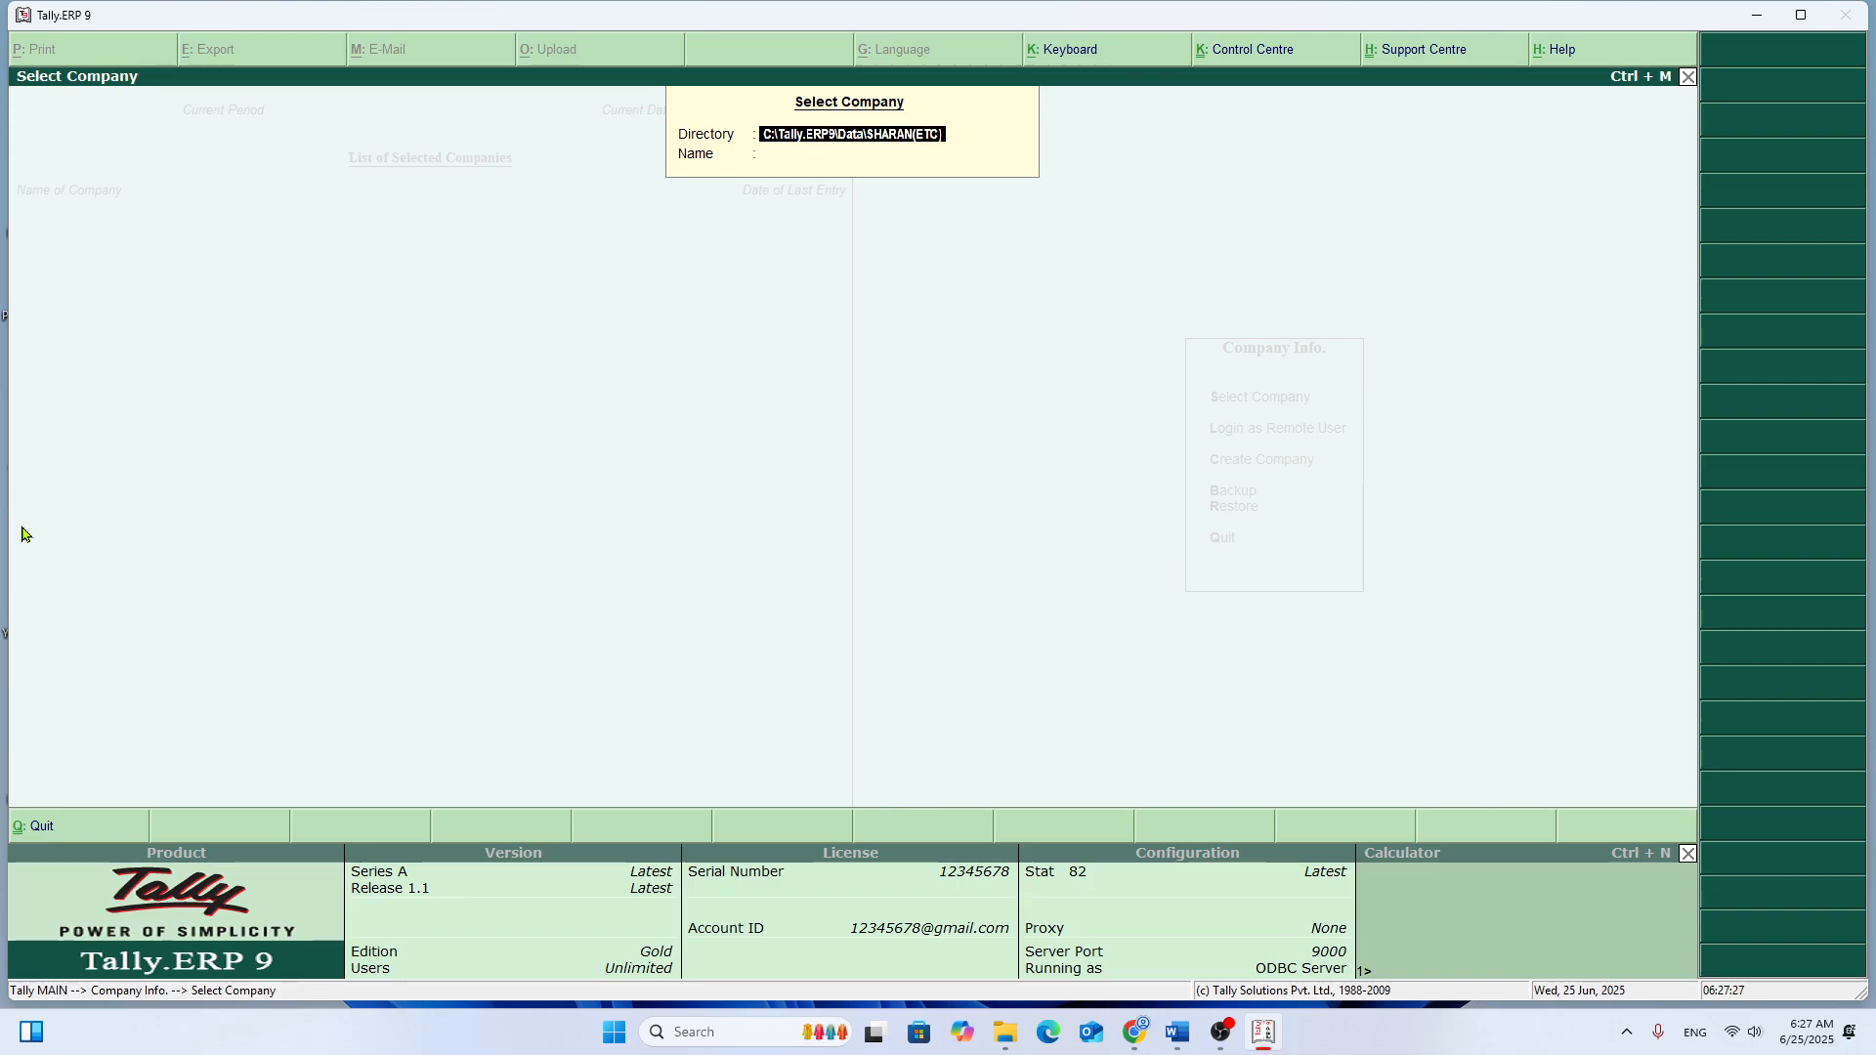
key("Return")
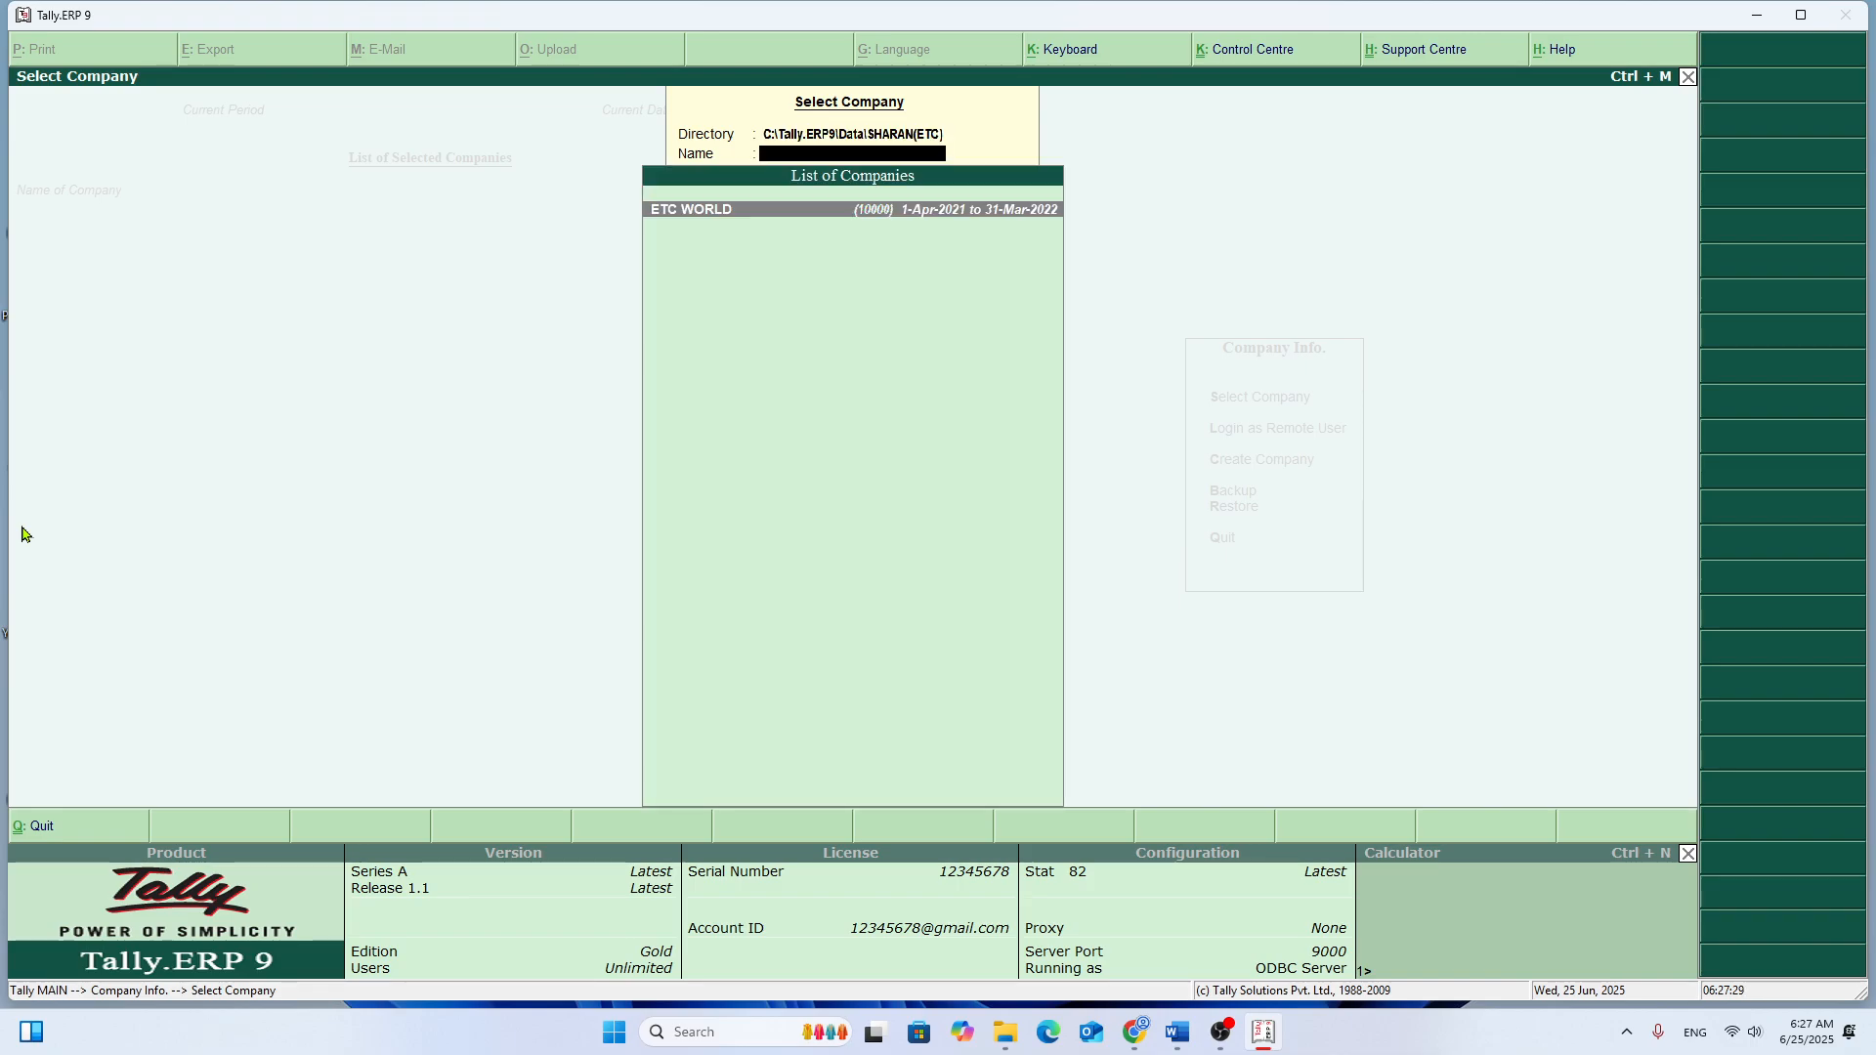
key("Return")
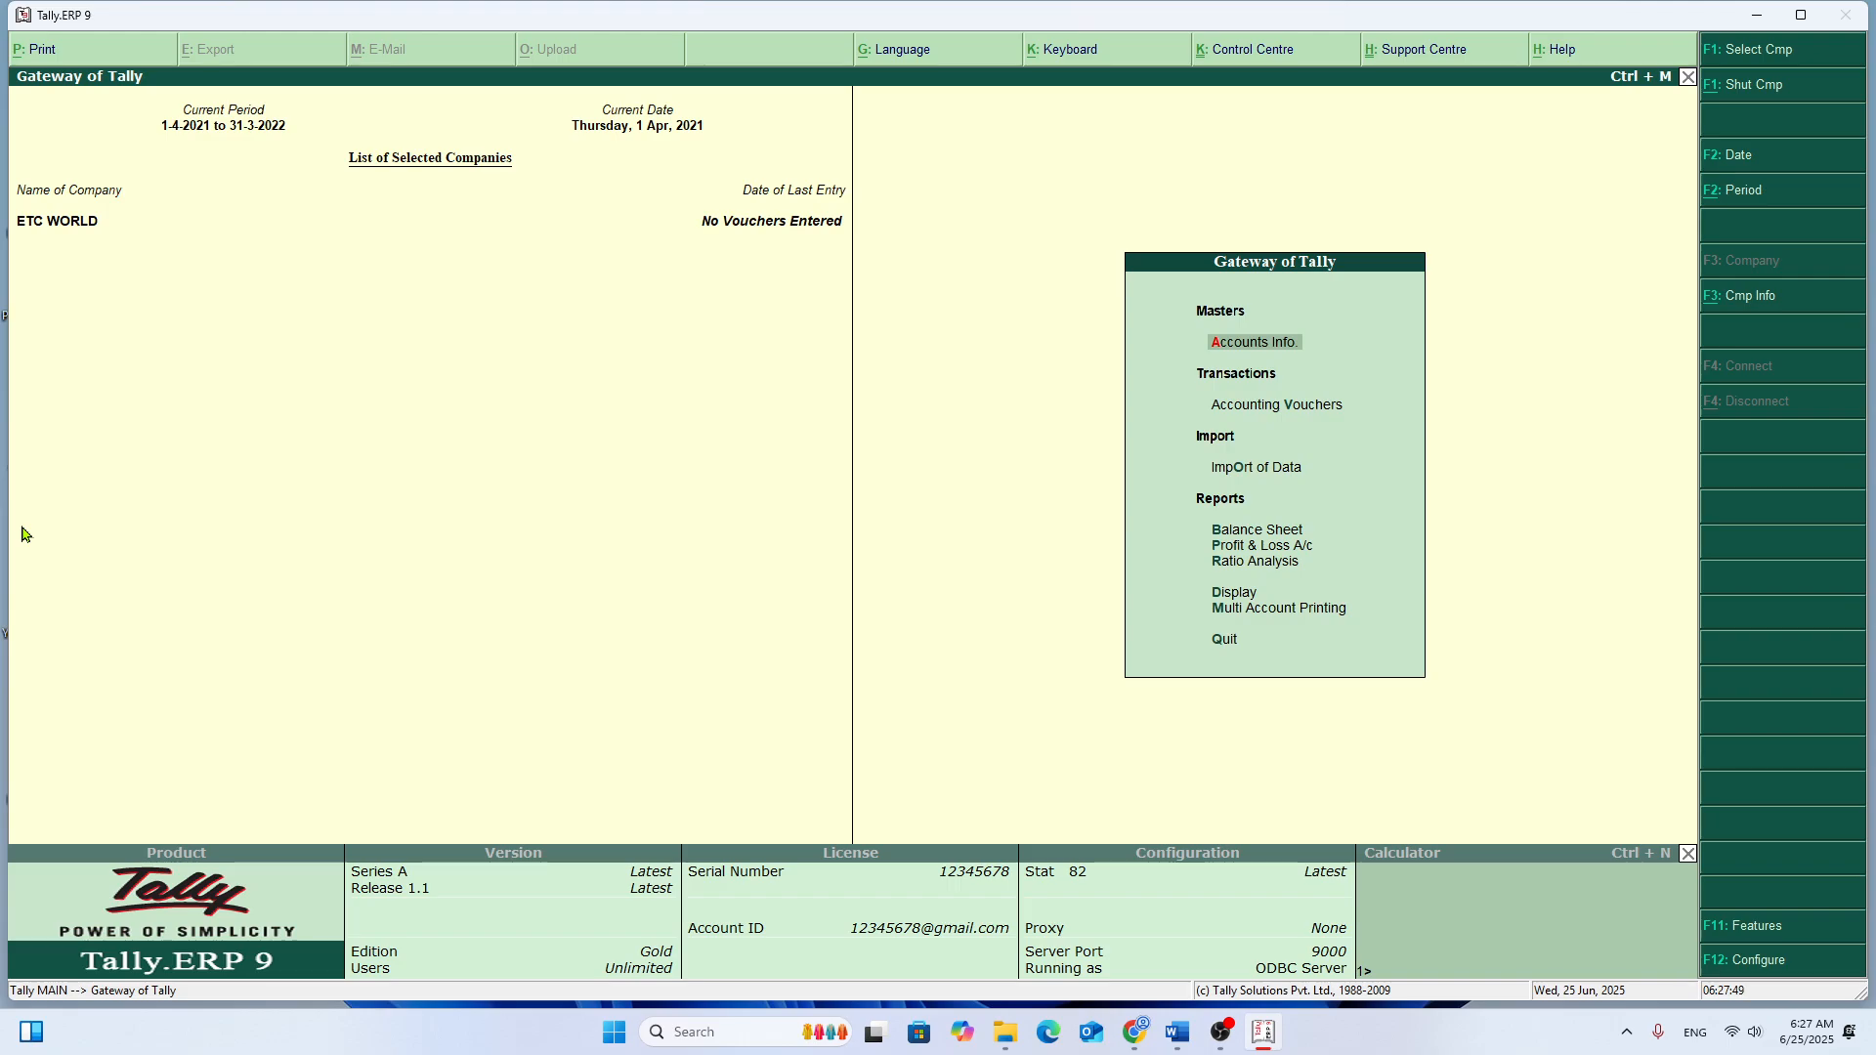
Step: Shut the loaded company, quit Tally.ERP 9 and launch it again
key("alt+F1")
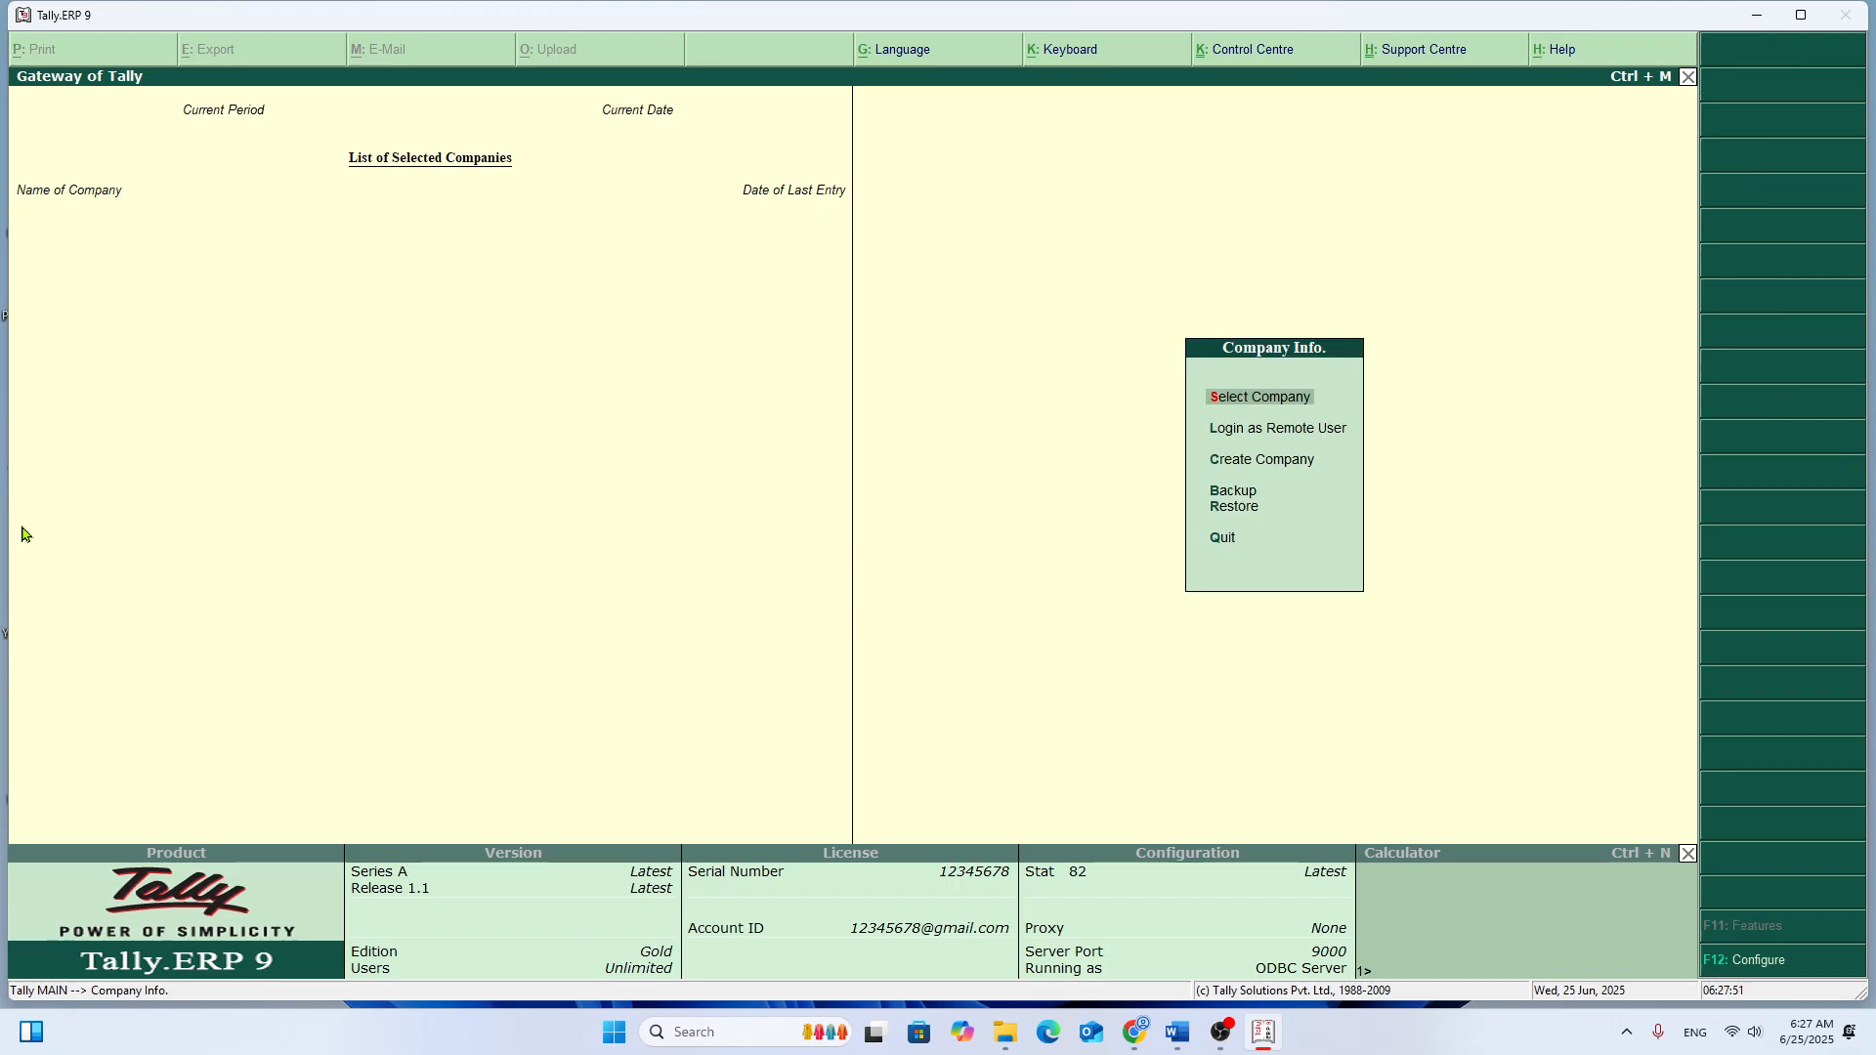
key("ctrl+q")
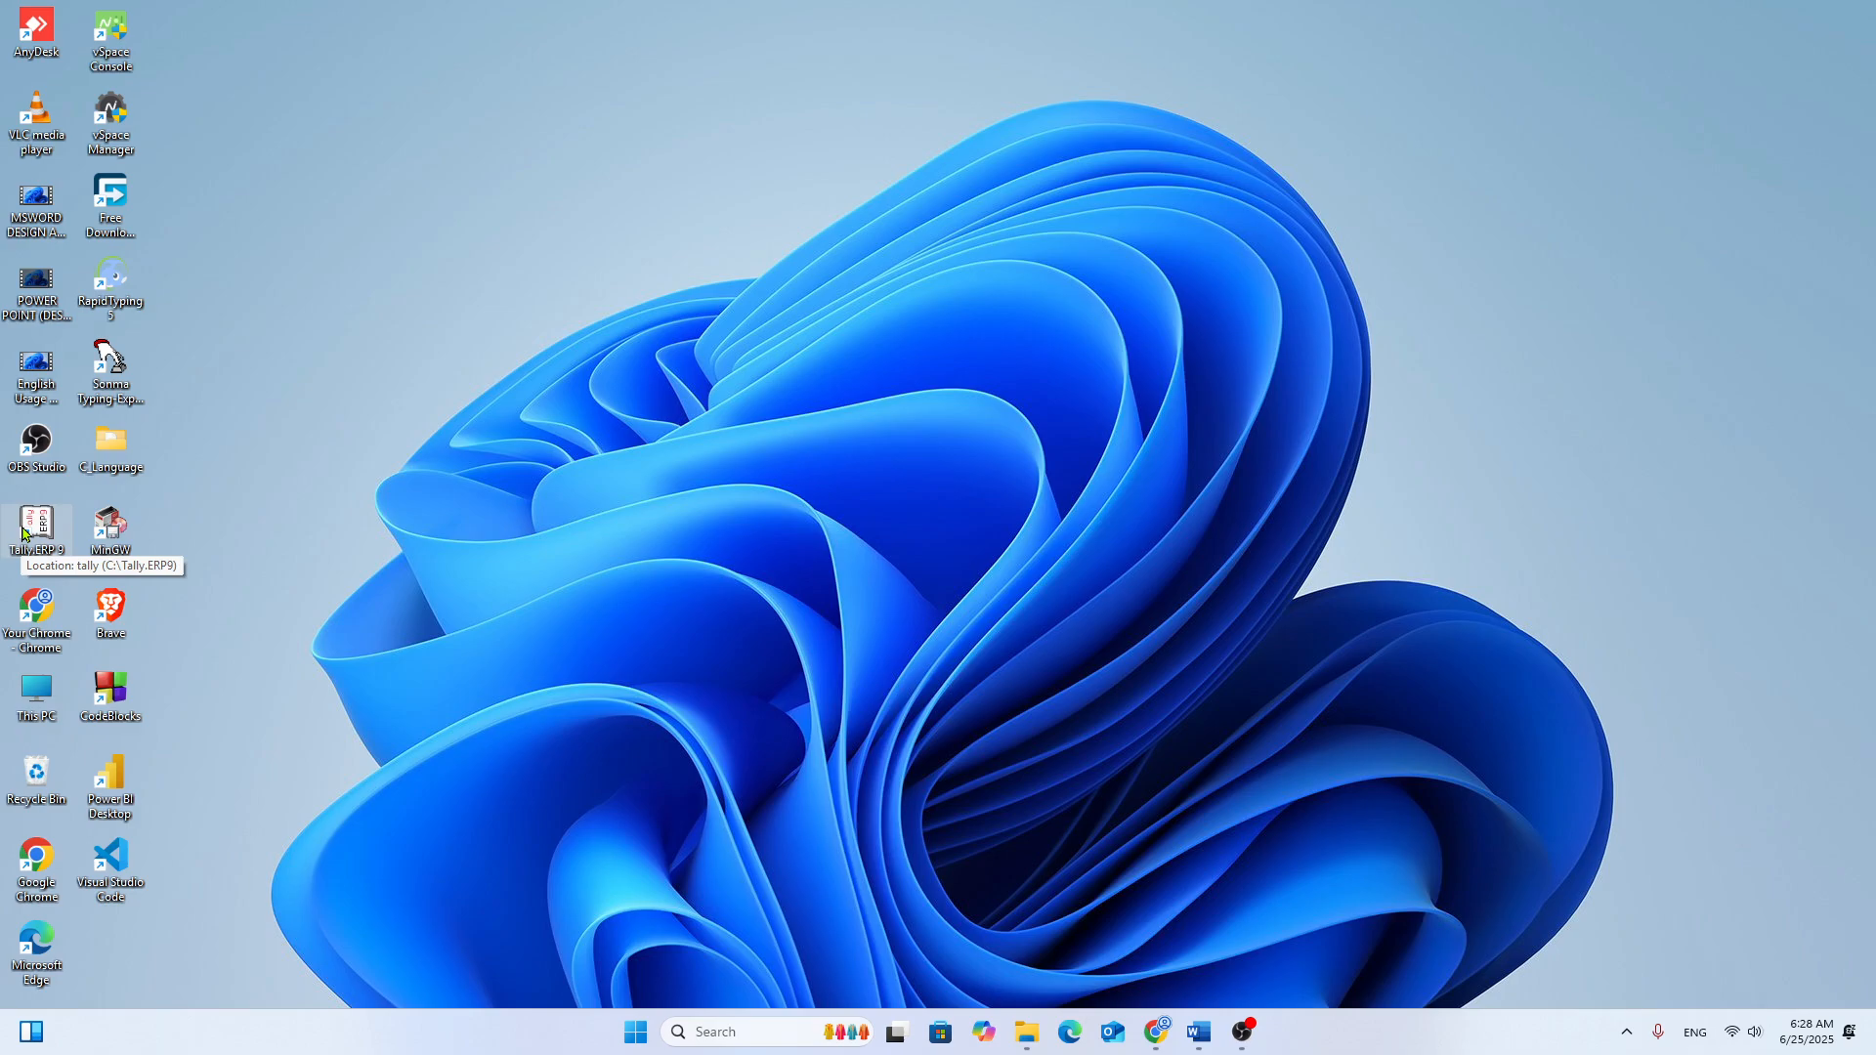
double_click(23, 533)
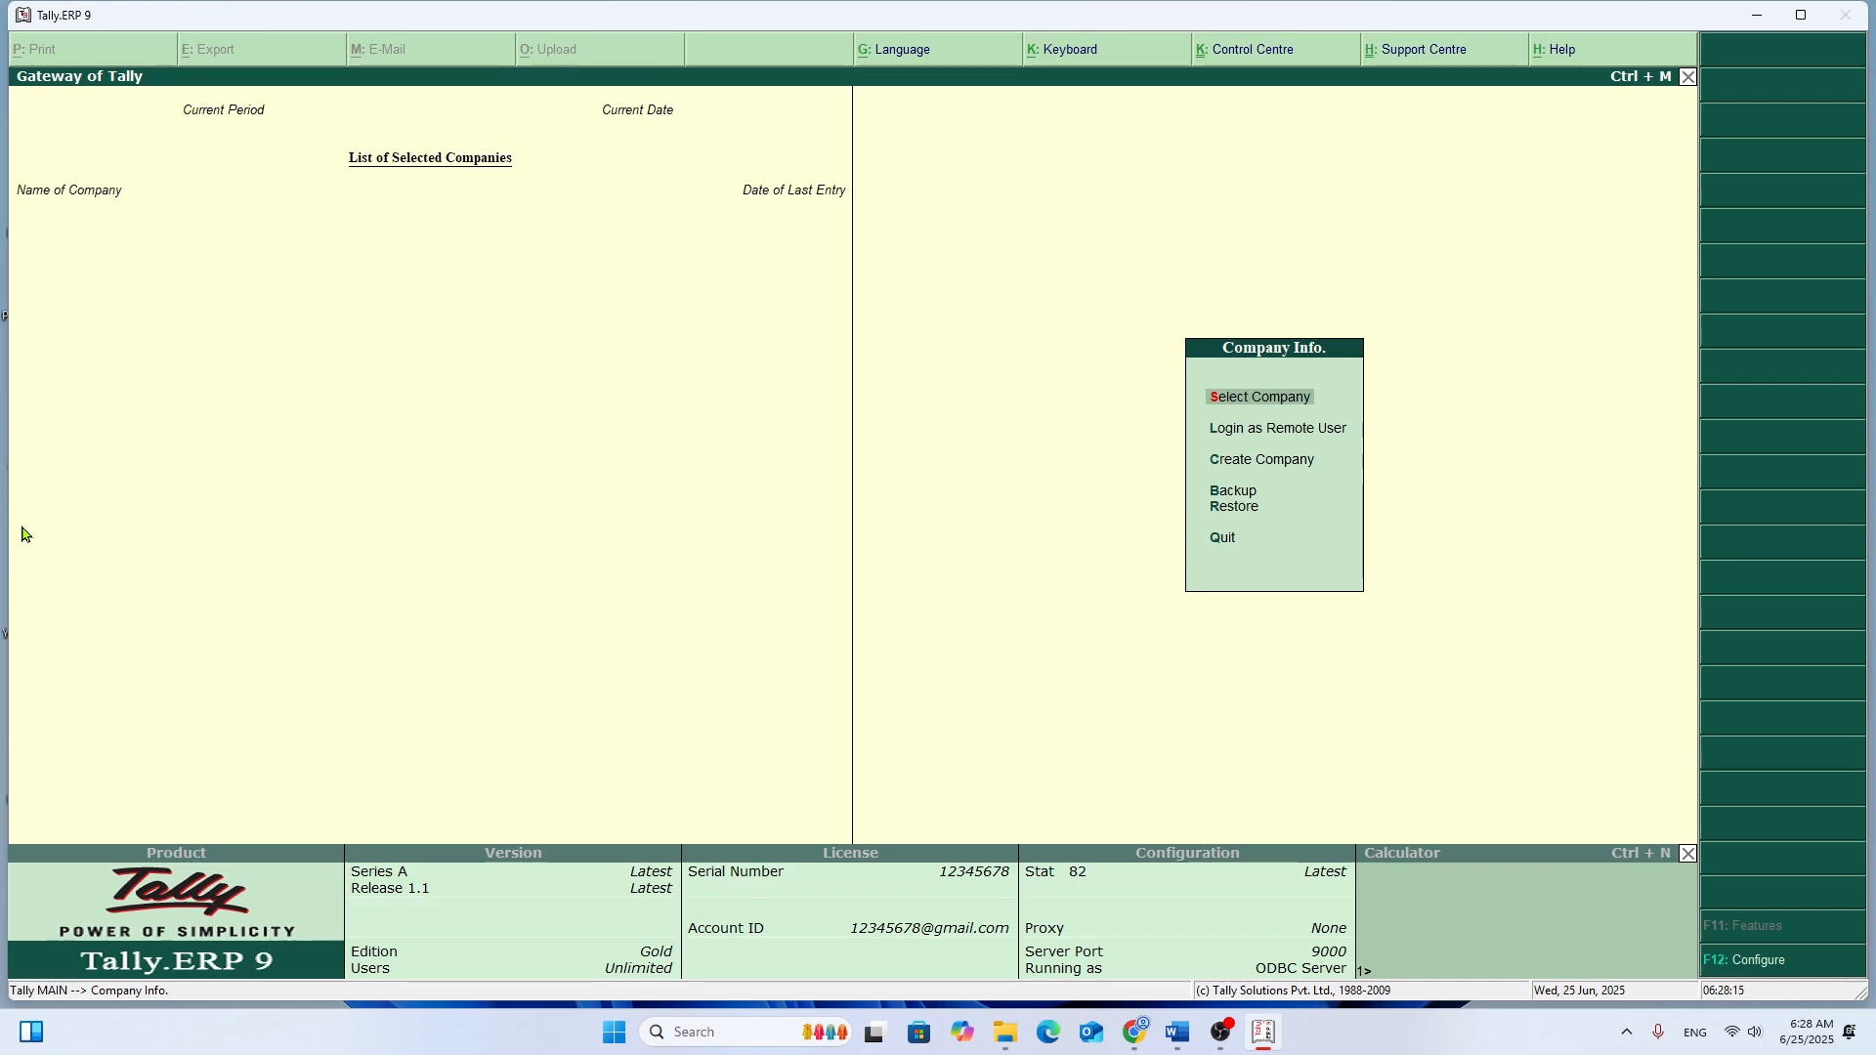
Step: Load the ETC WORLD company by setting the data directory to the owner-named (ETC) subfolder of C:\Tally.ERP9\Data
key("Down")
key("Down")
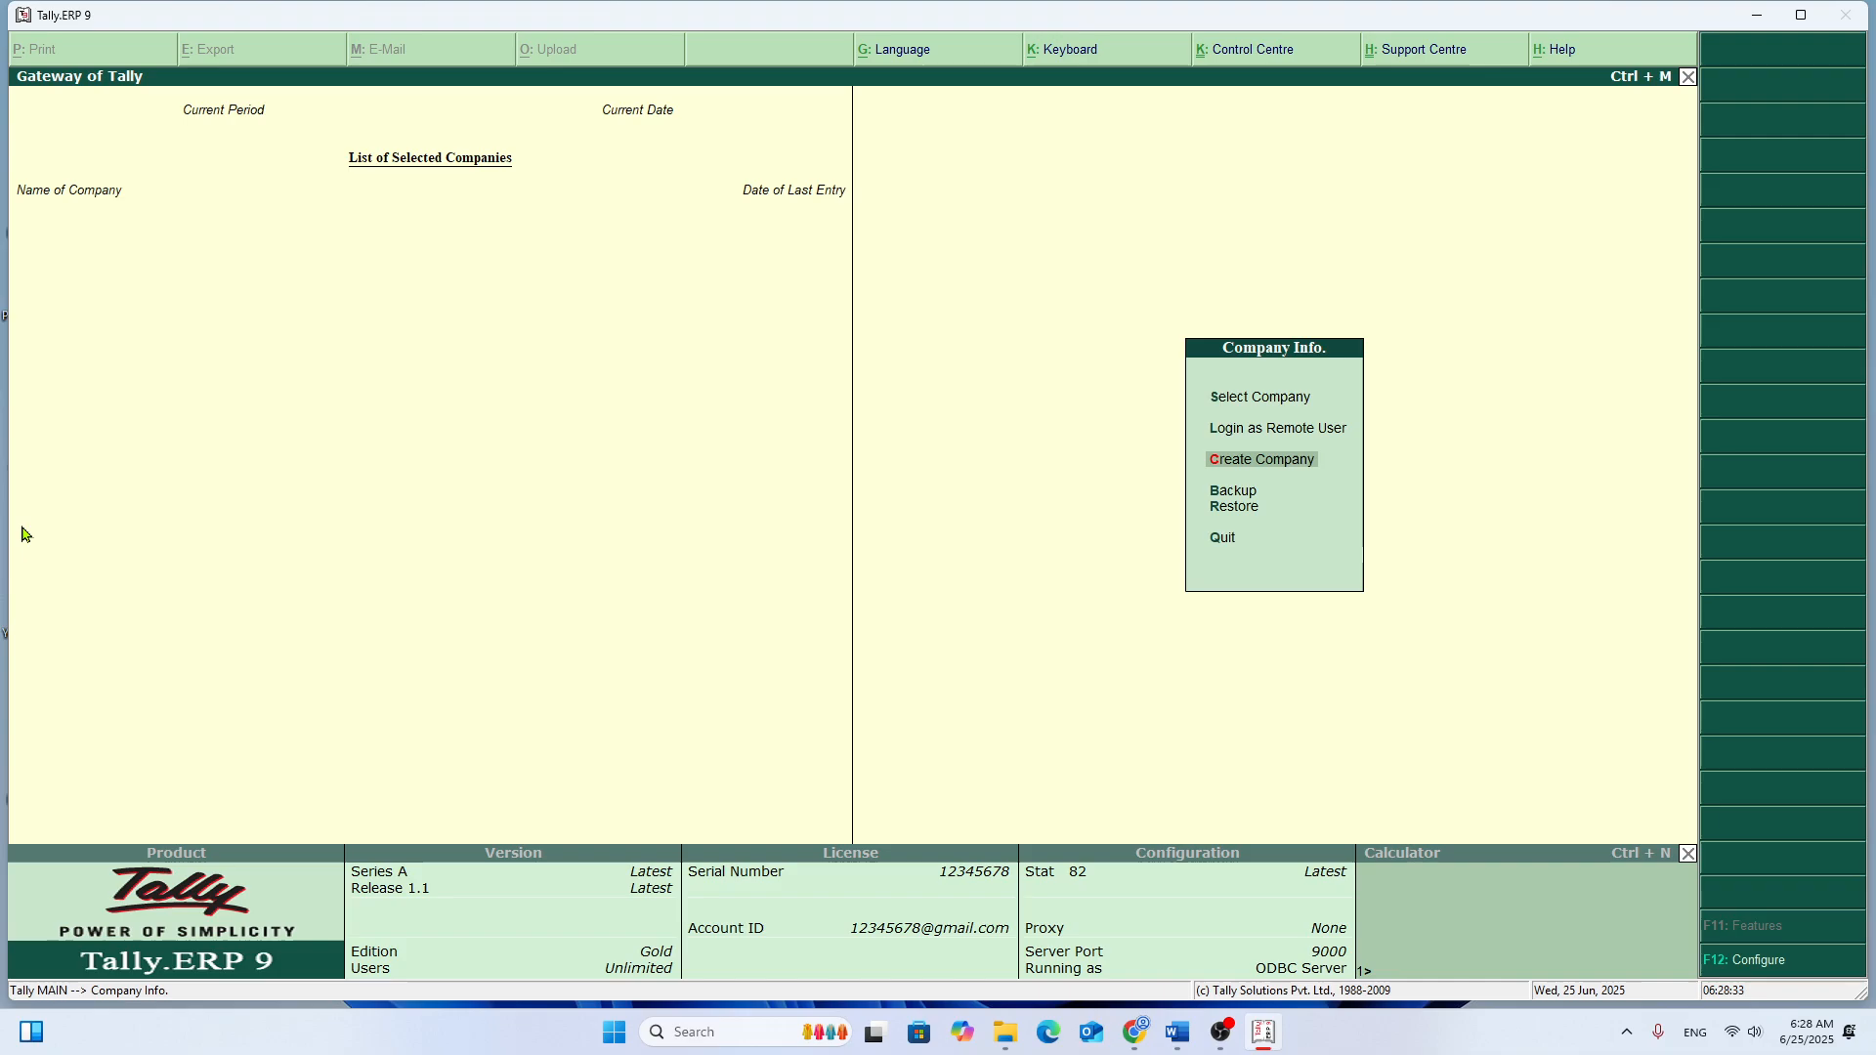
key("Up")
key("Up")
key("Return")
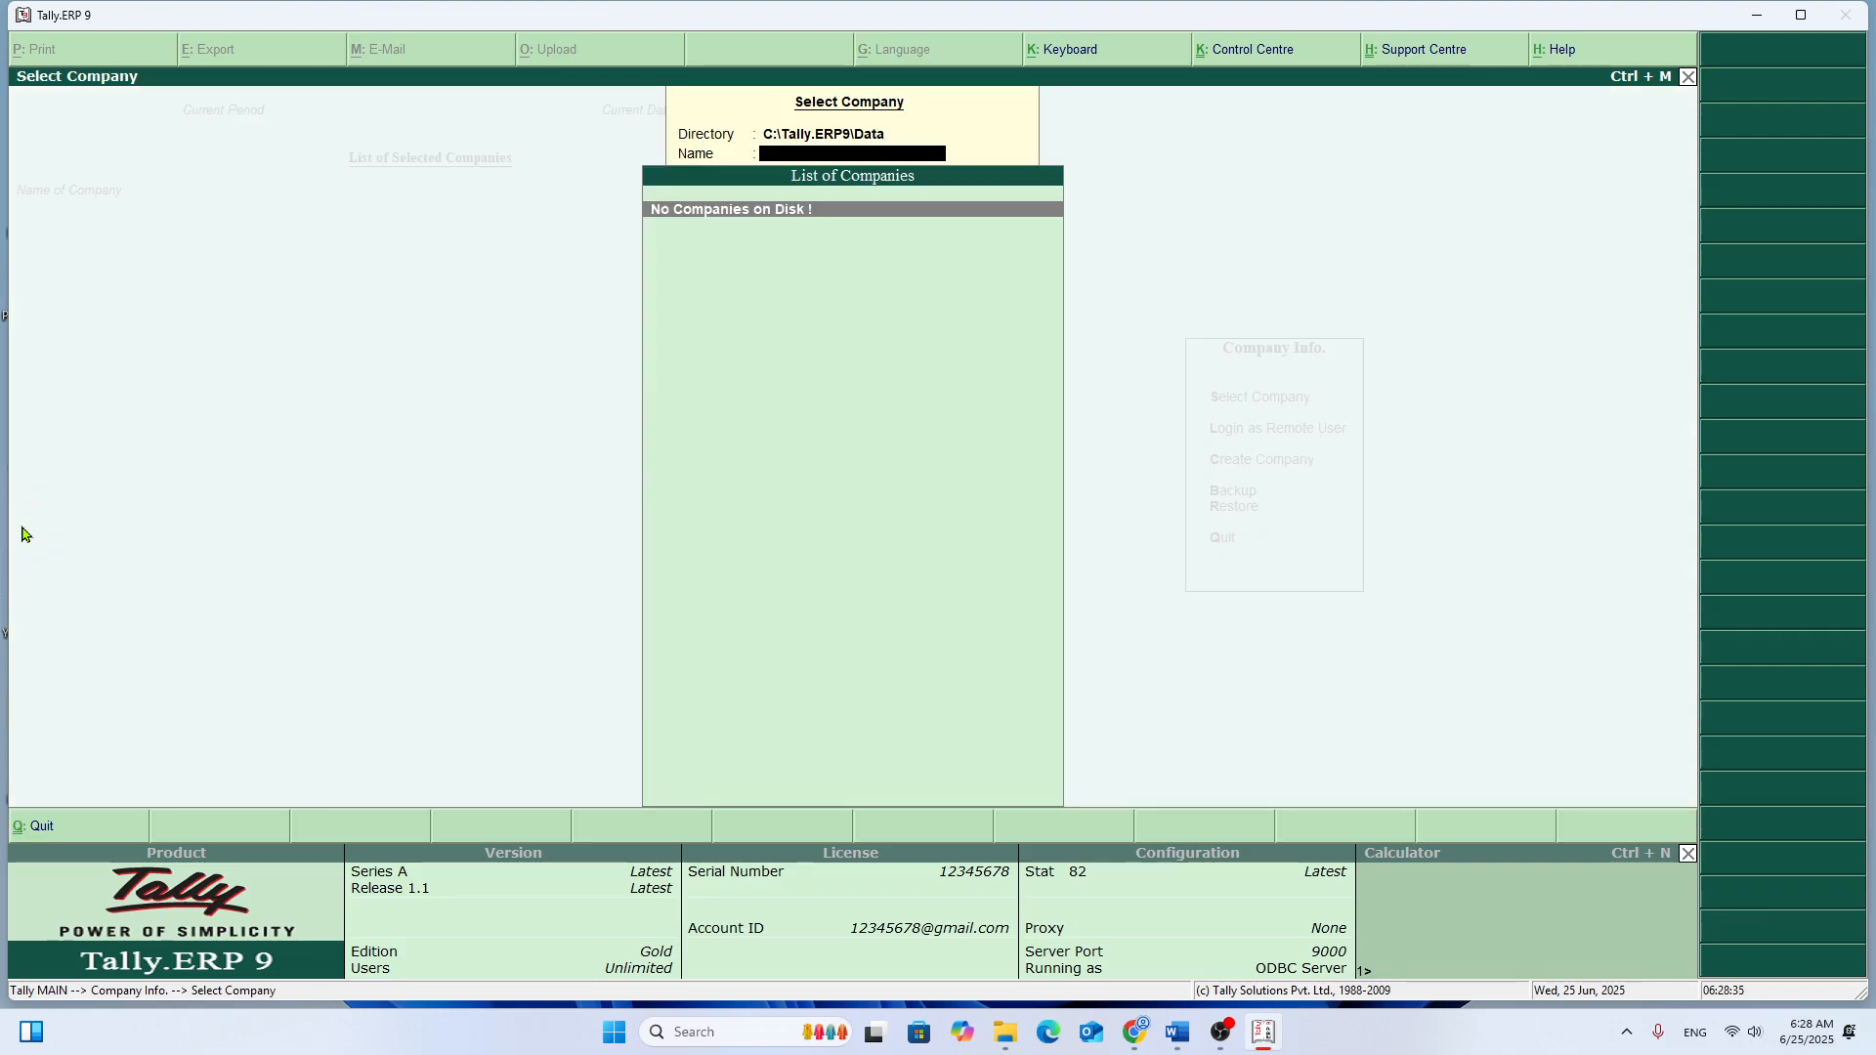
key("BackSpace")
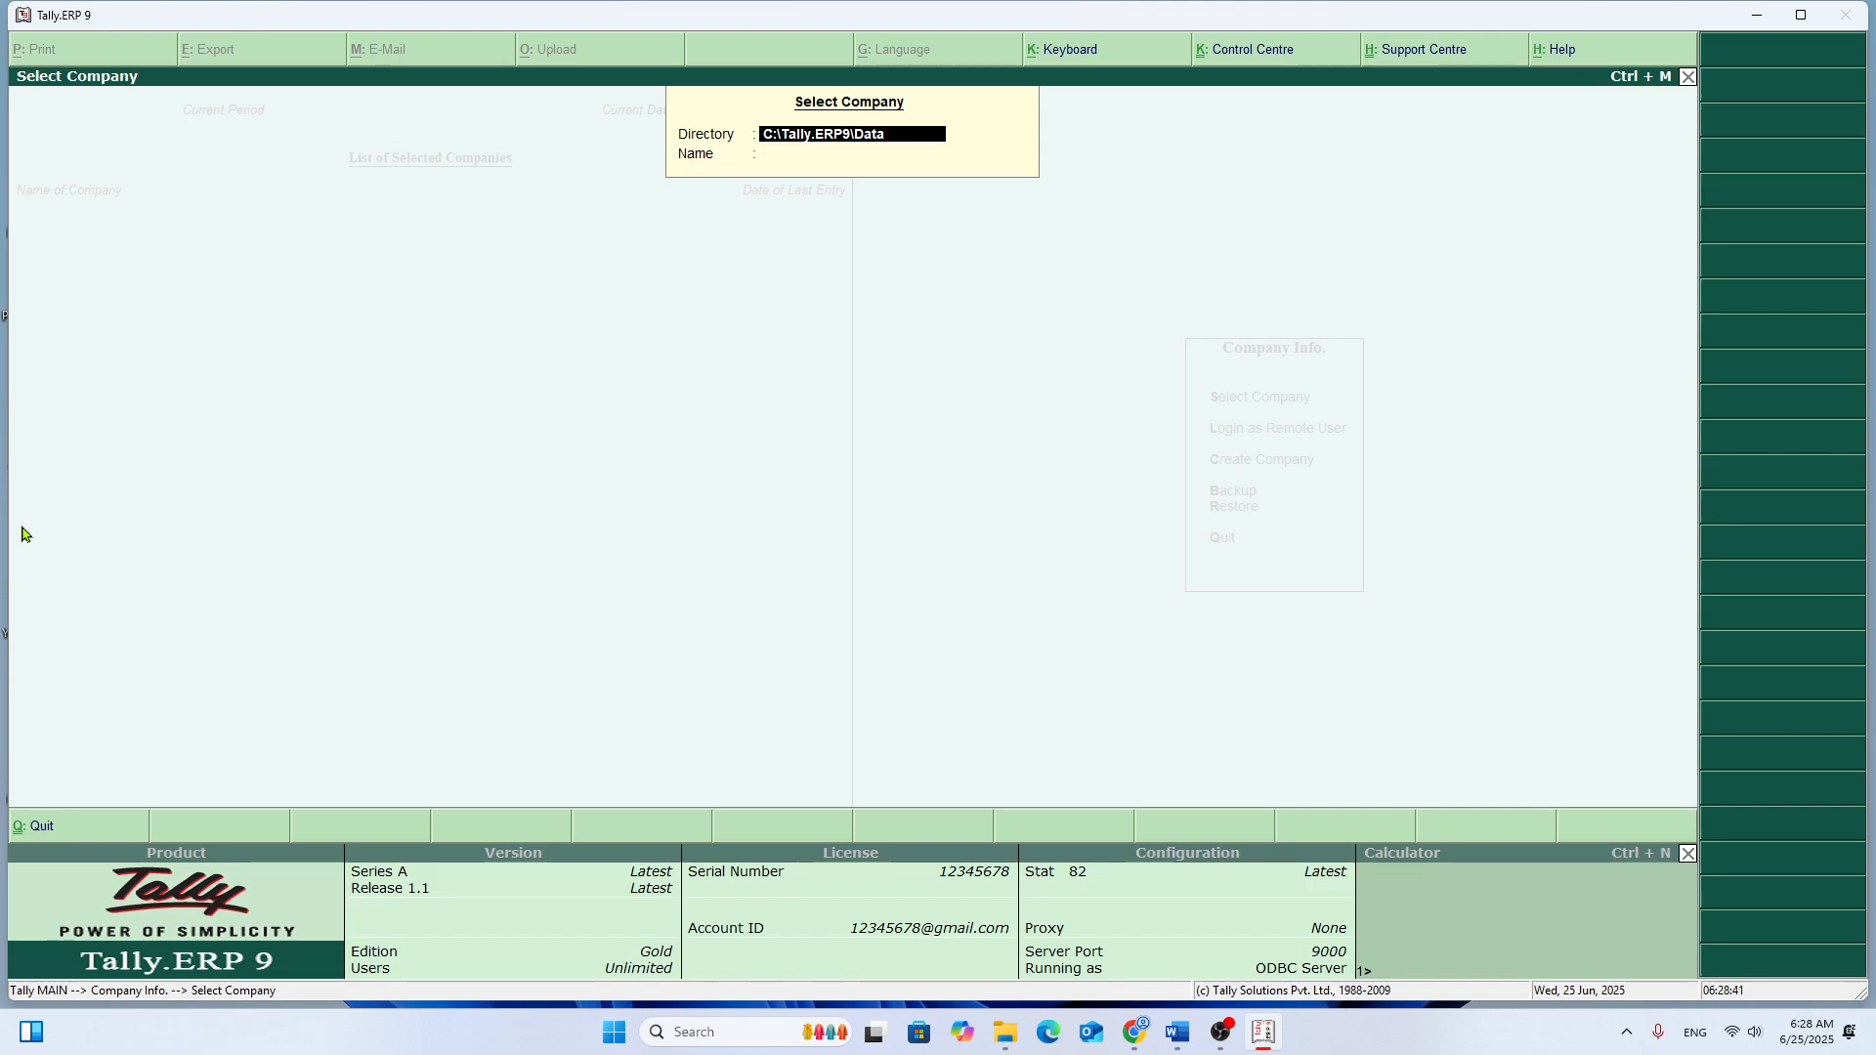
type("\\SHARAN(ETC")
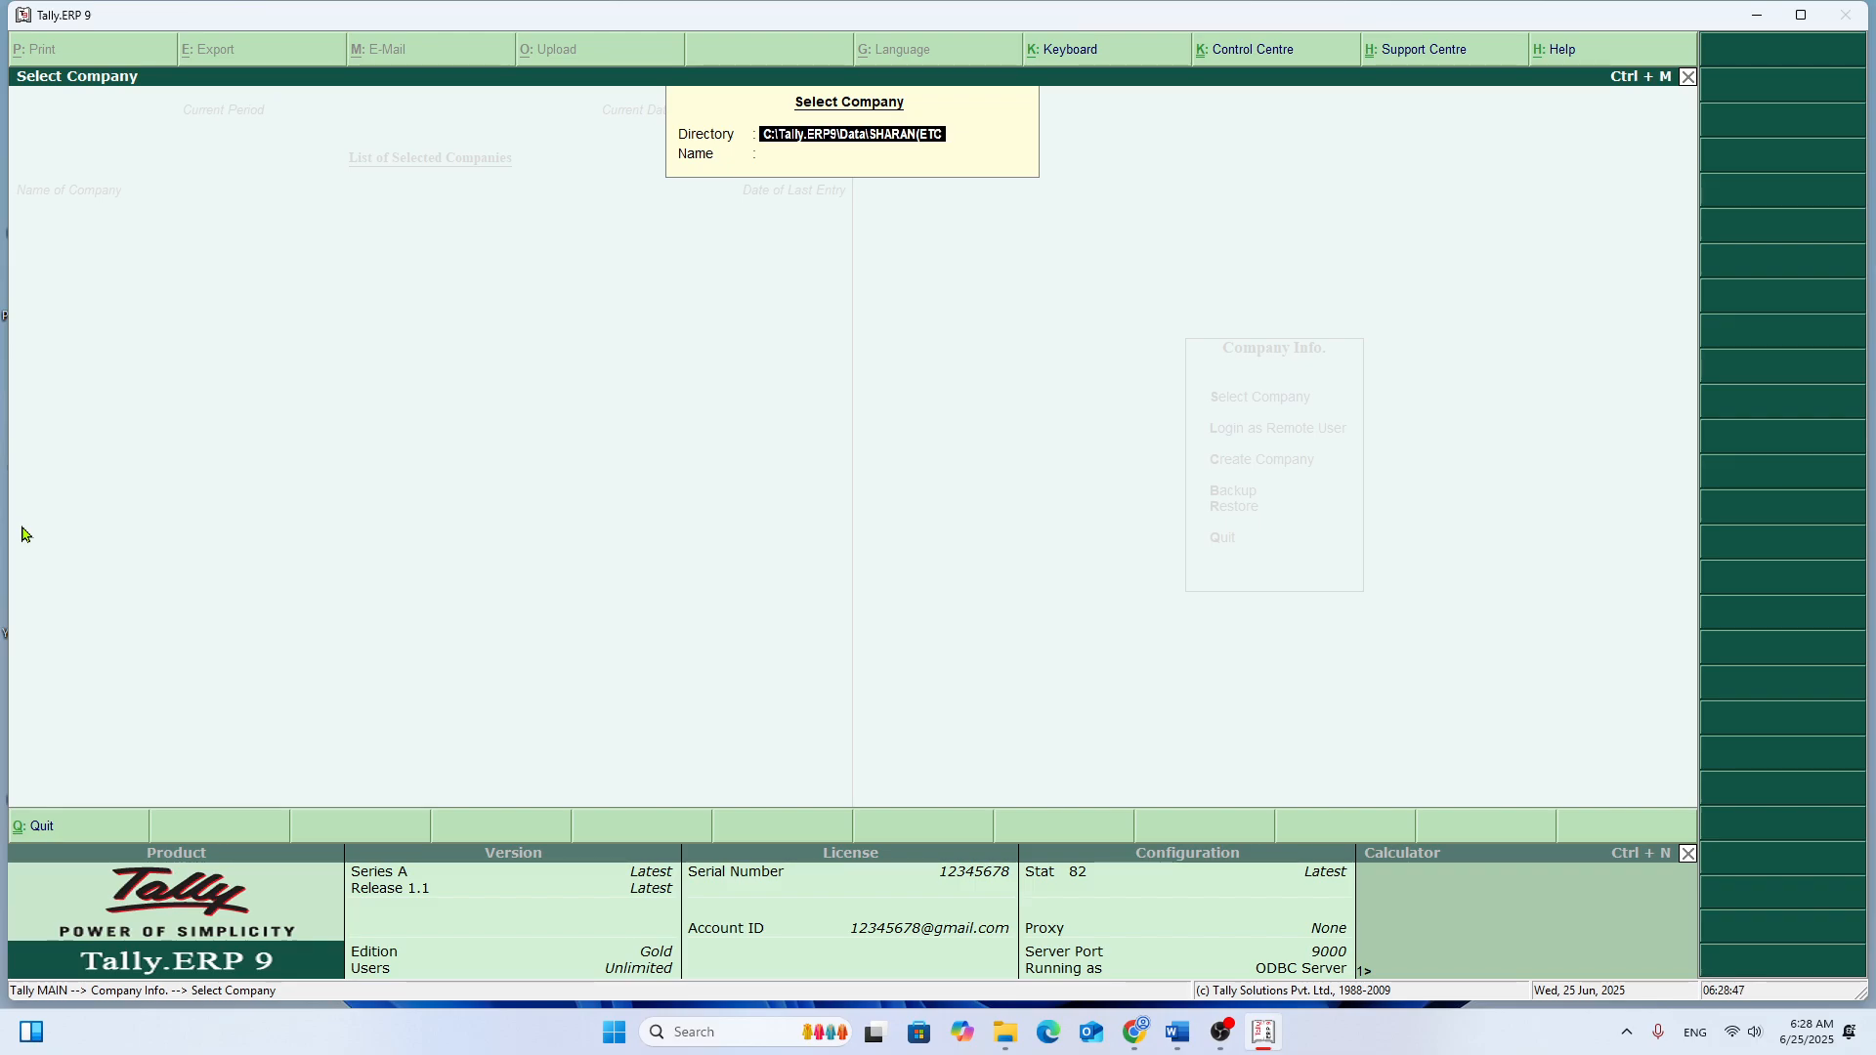
type(")")
key("Return")
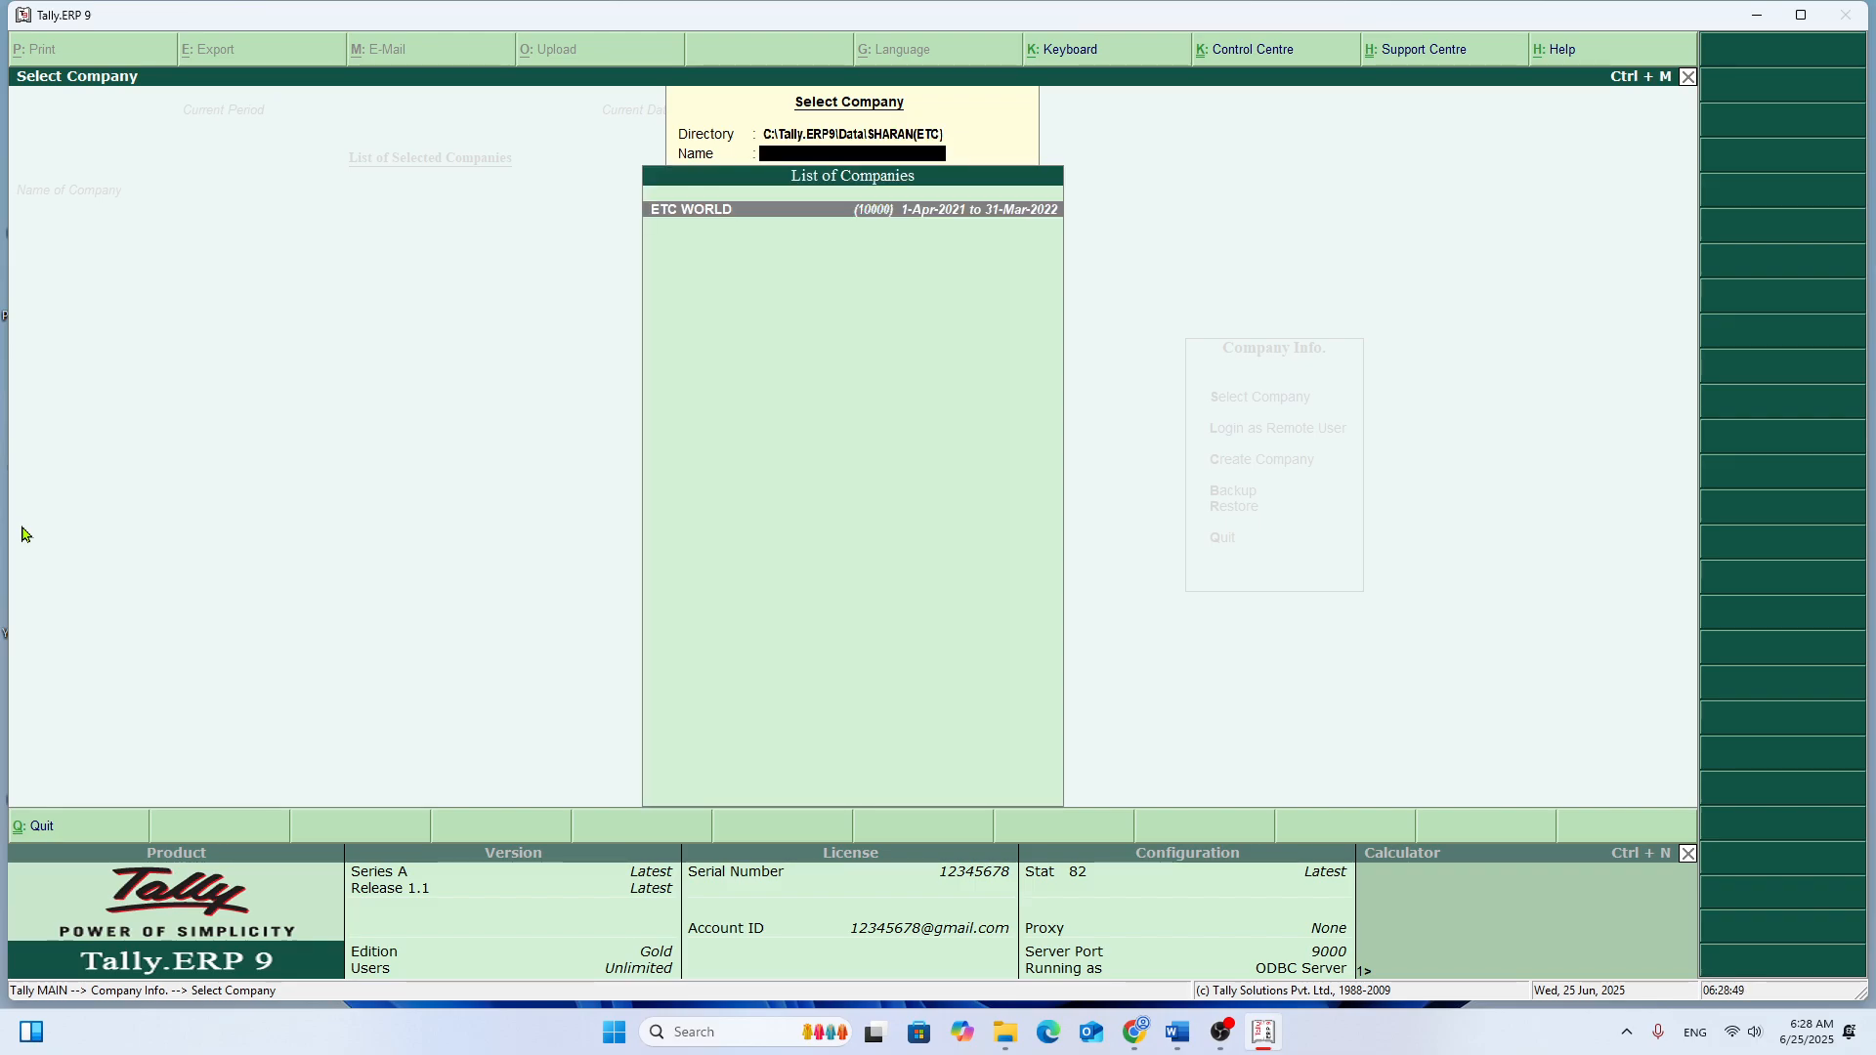
key("Return")
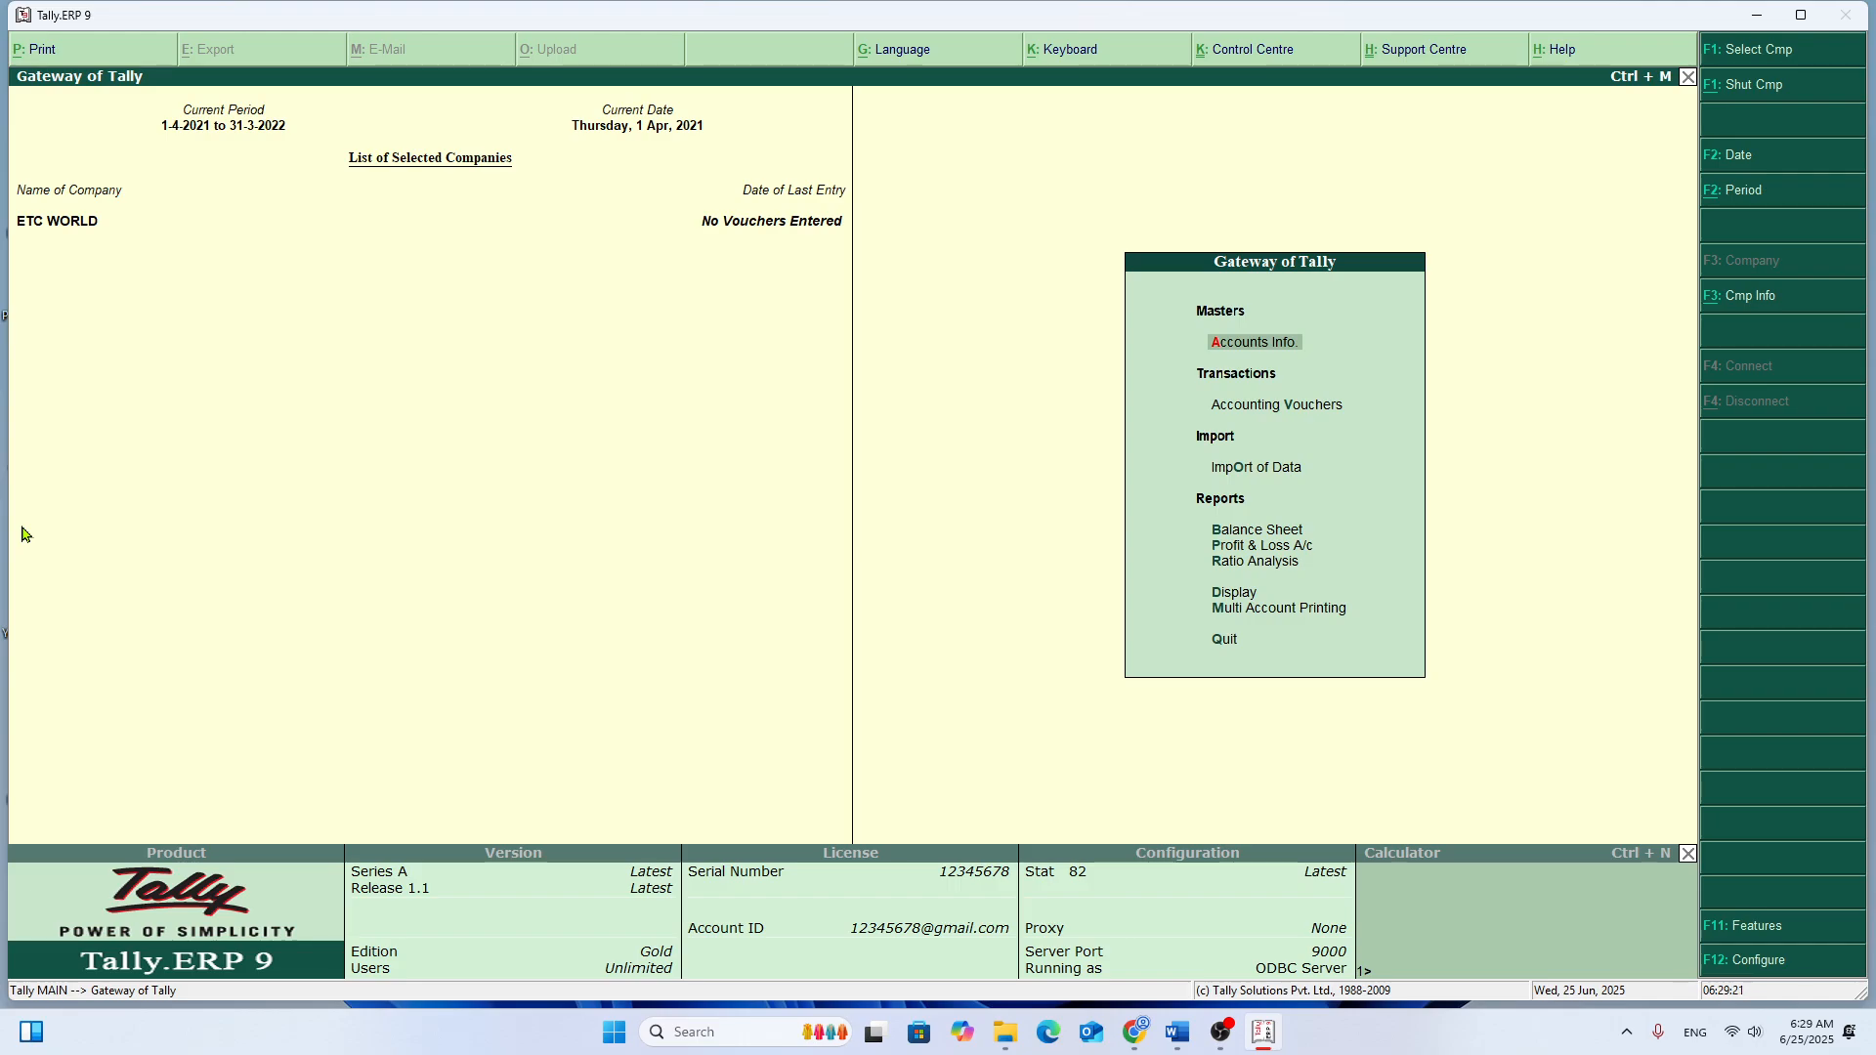
Step: Shut ETC WORLD and start creating a company in the same directory with SHARAN ENTERPRISES as its name and mailing name
key("alt+F1")
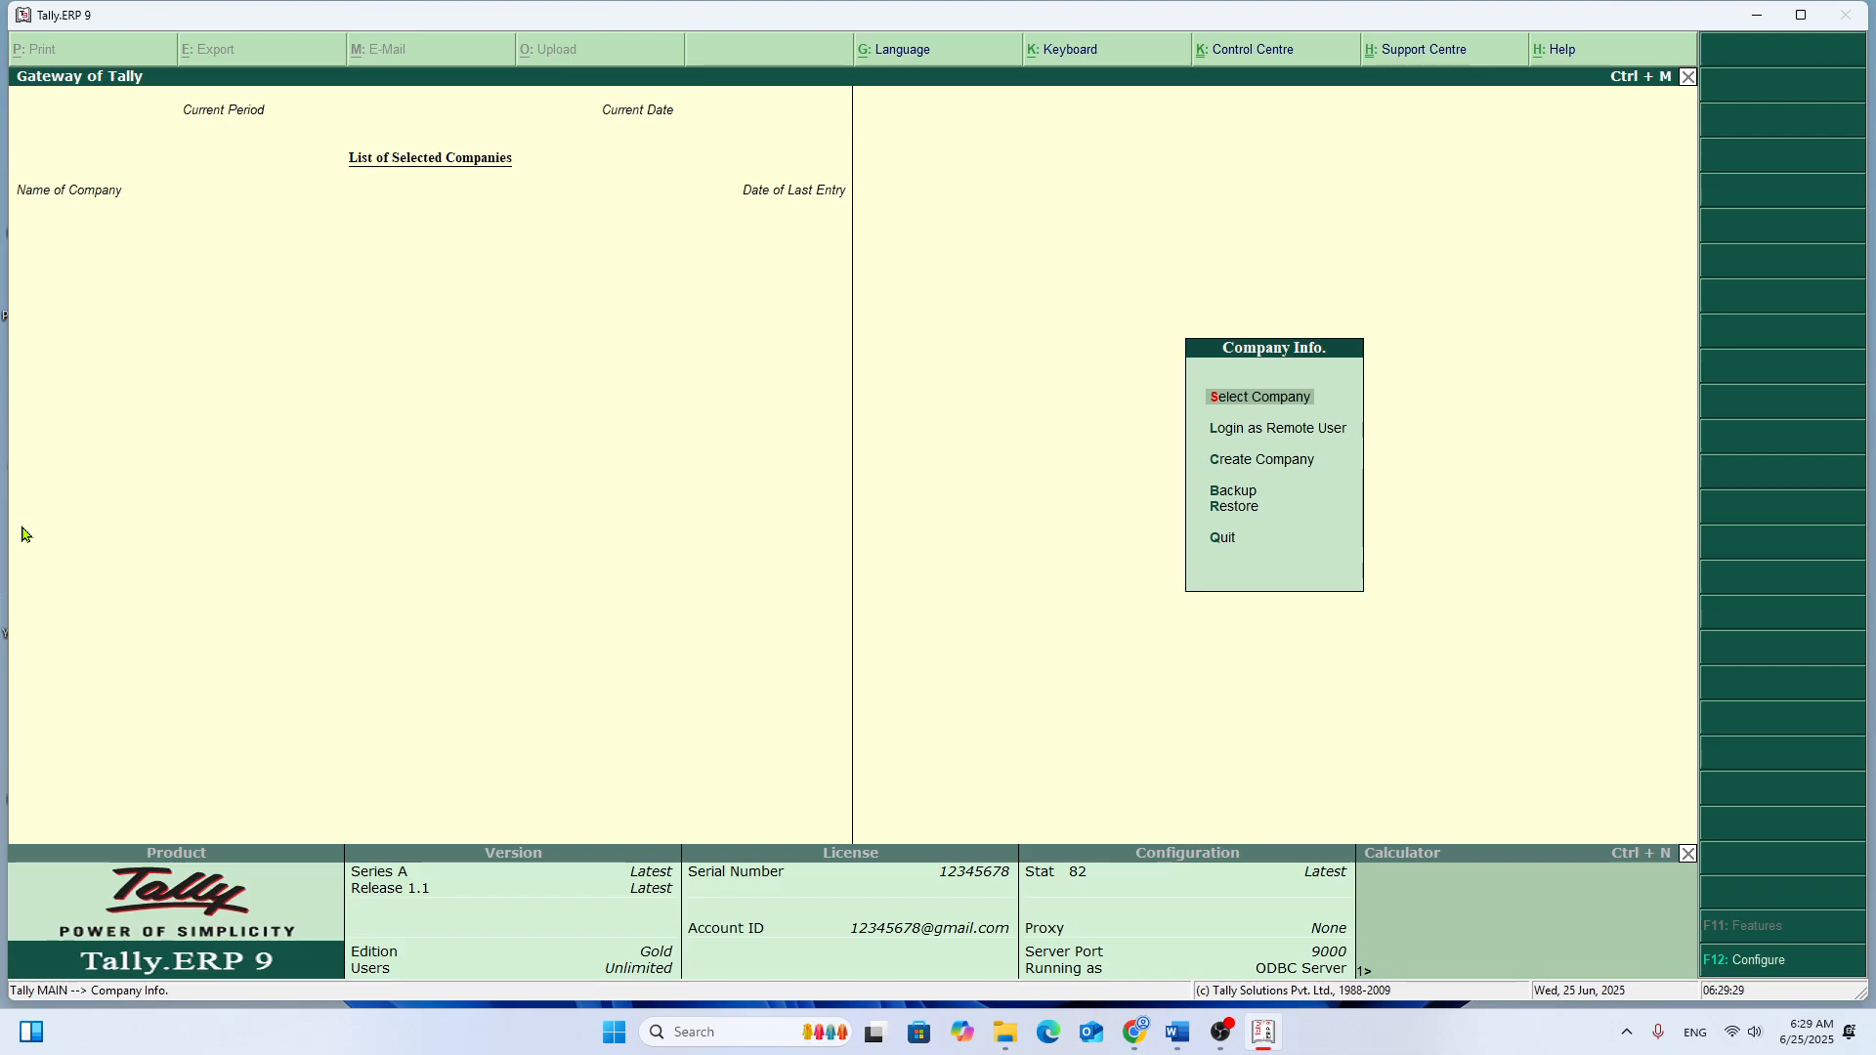
key("Down")
key("Down")
key("Return")
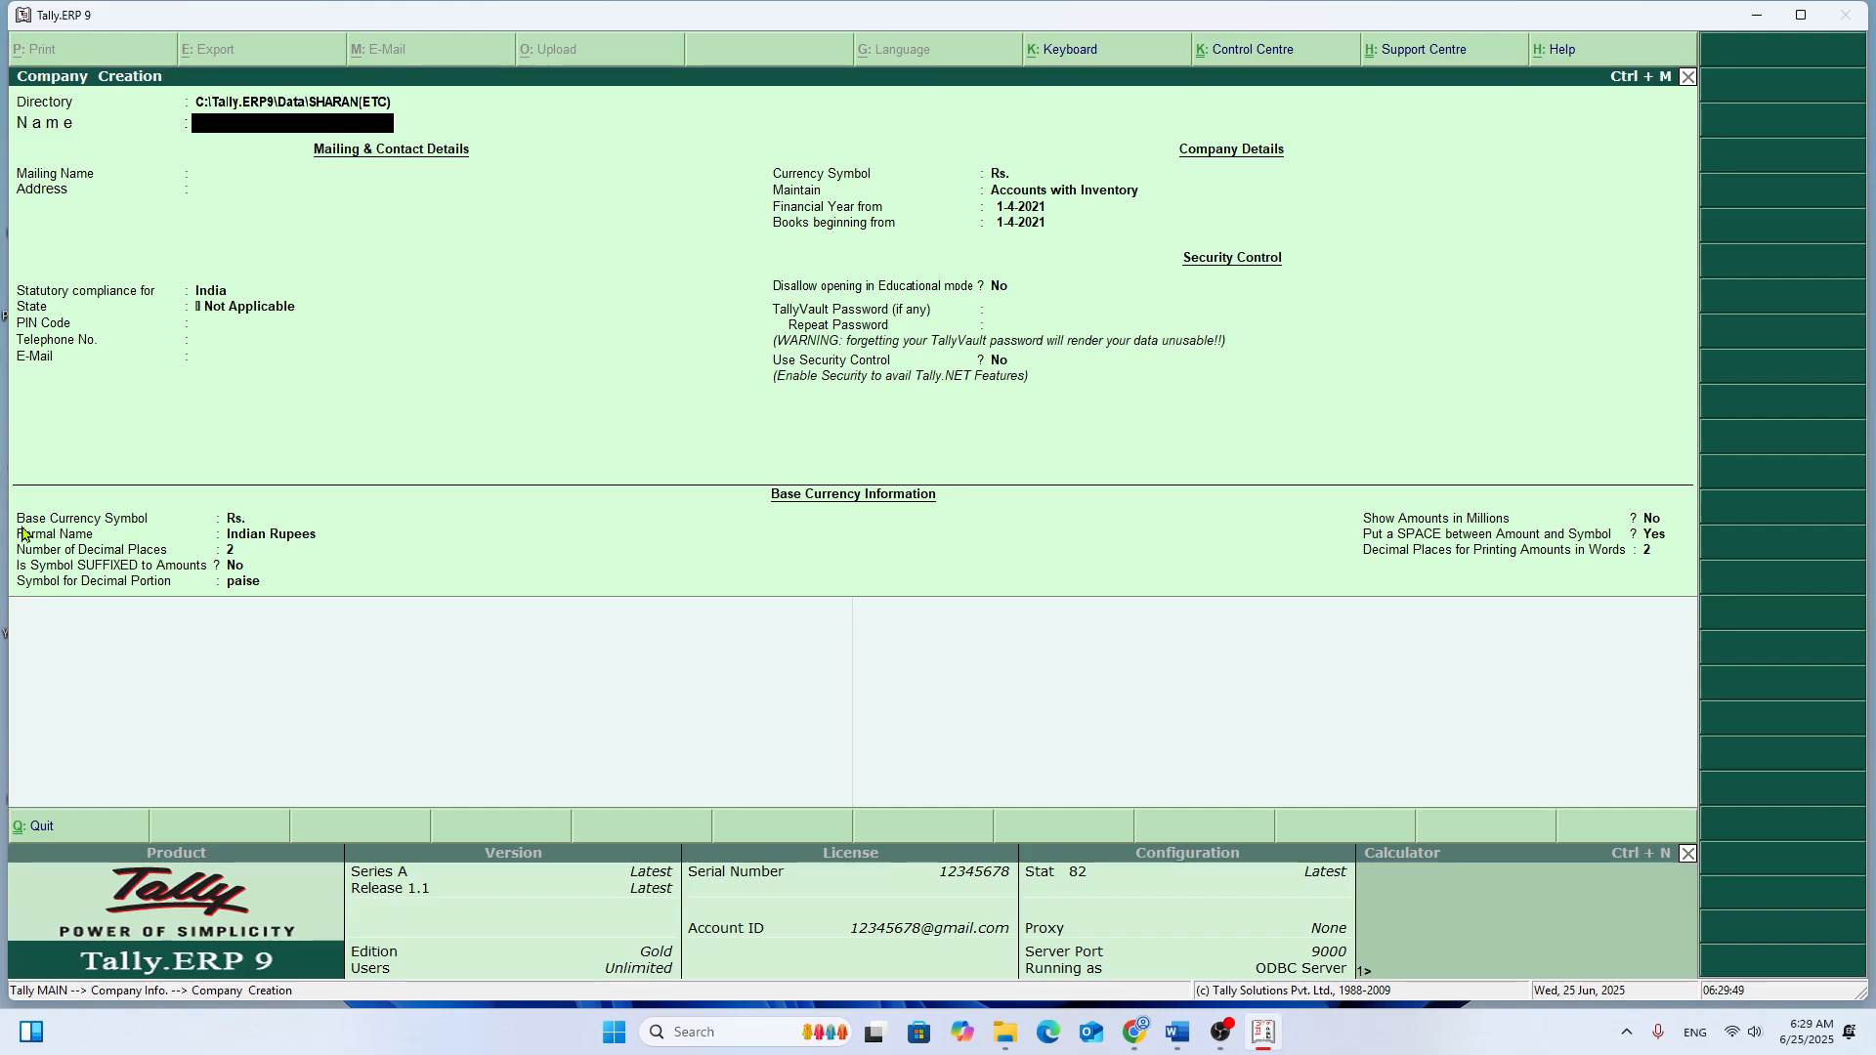
type("SHARAN ENTERPRISES")
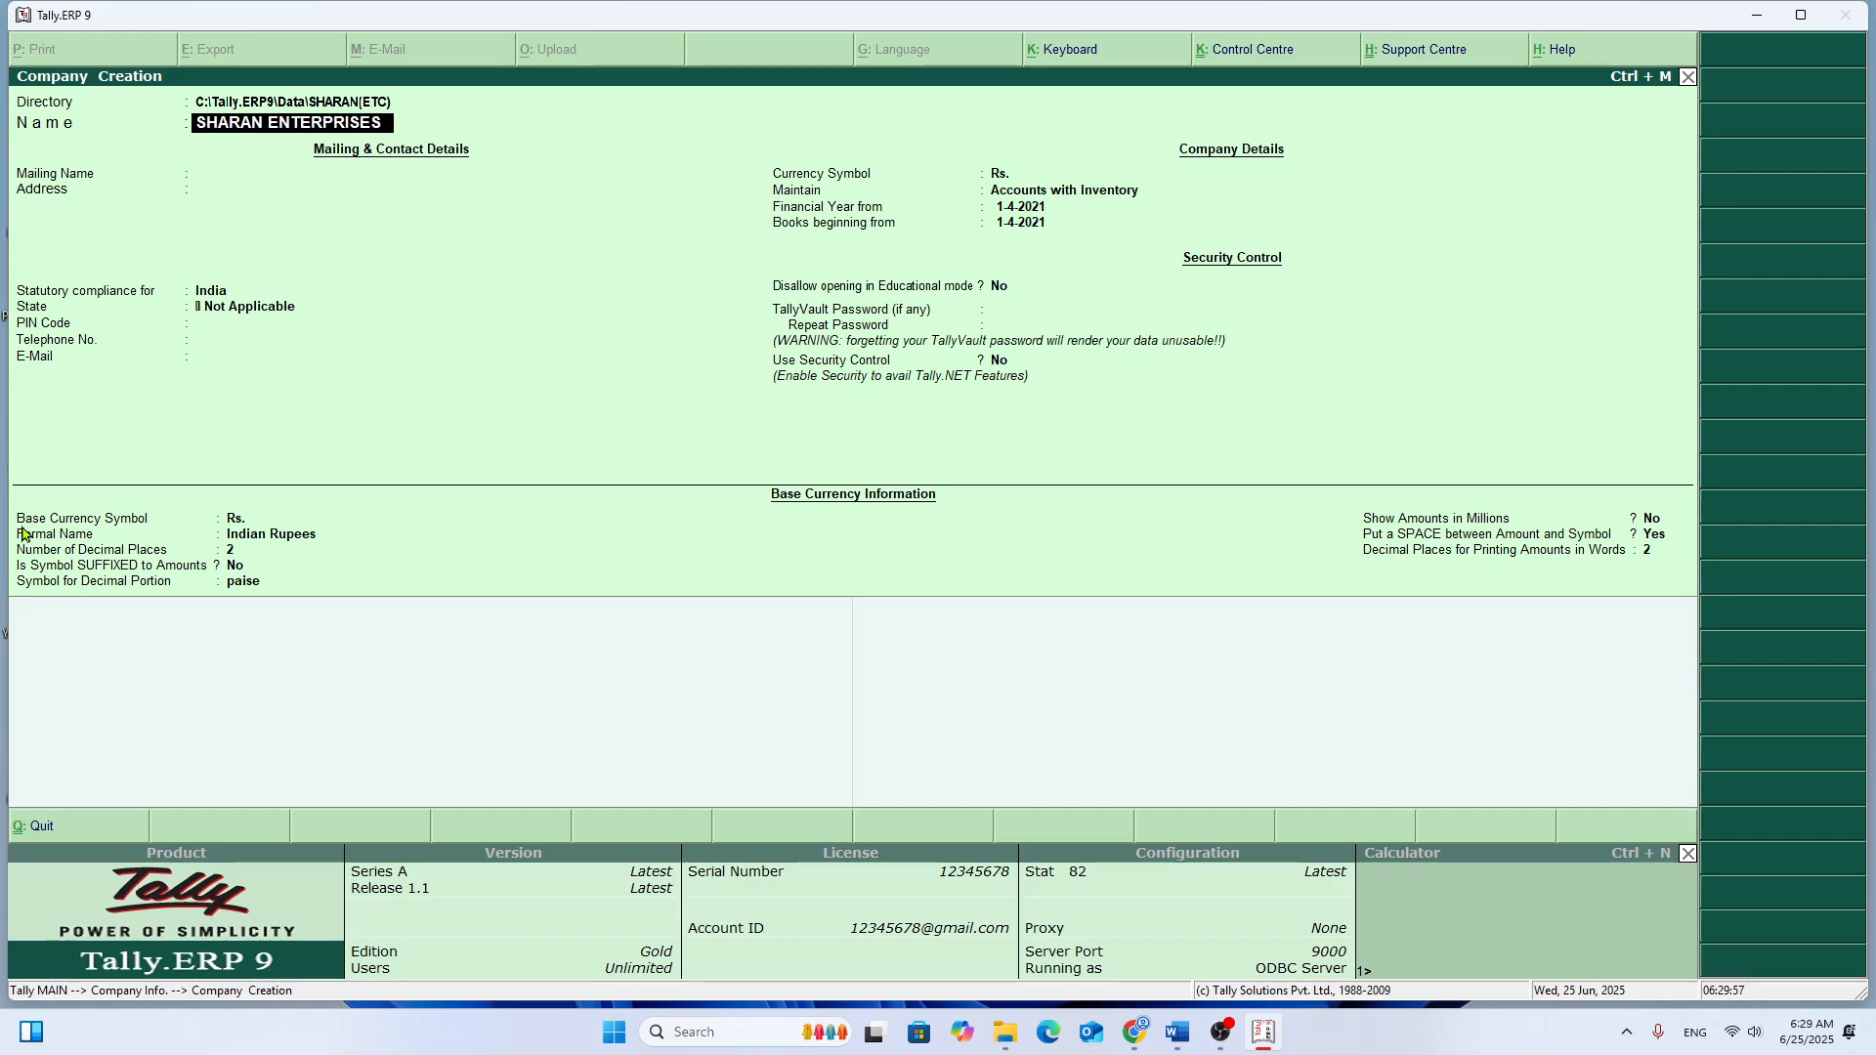
key("Return")
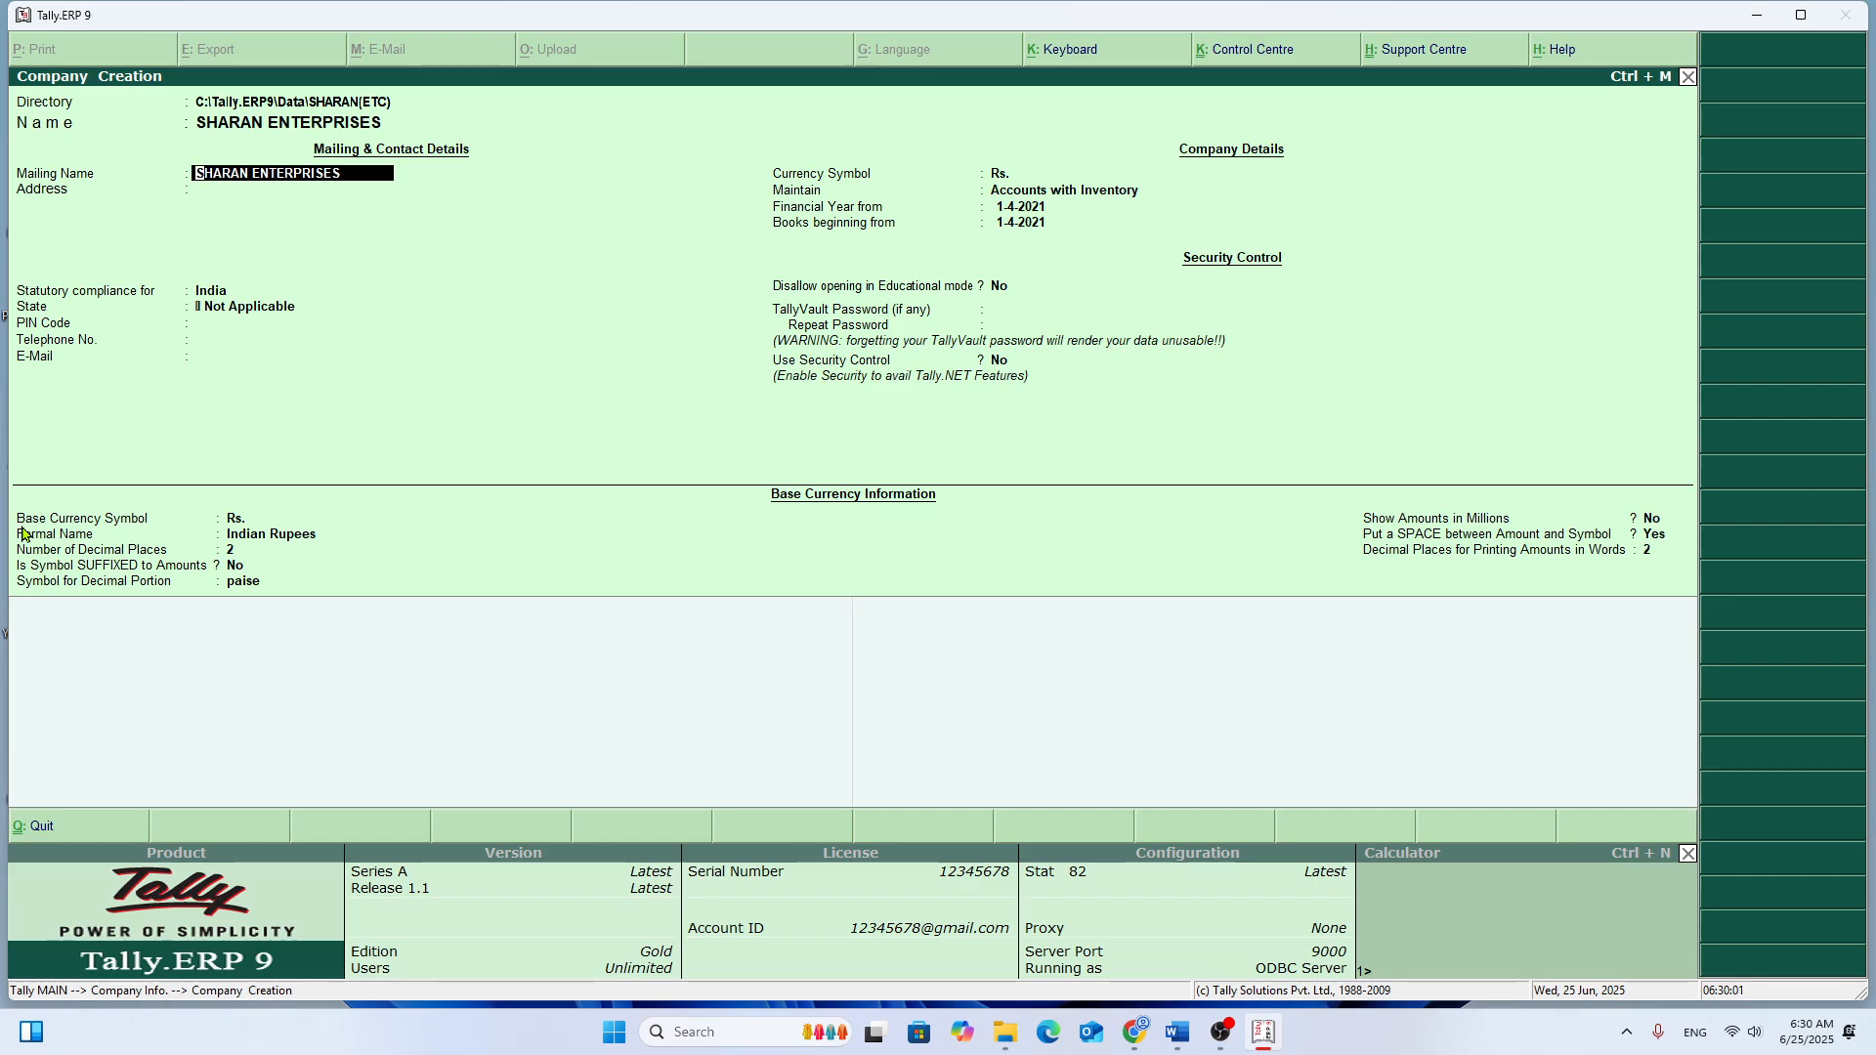
key("Return")
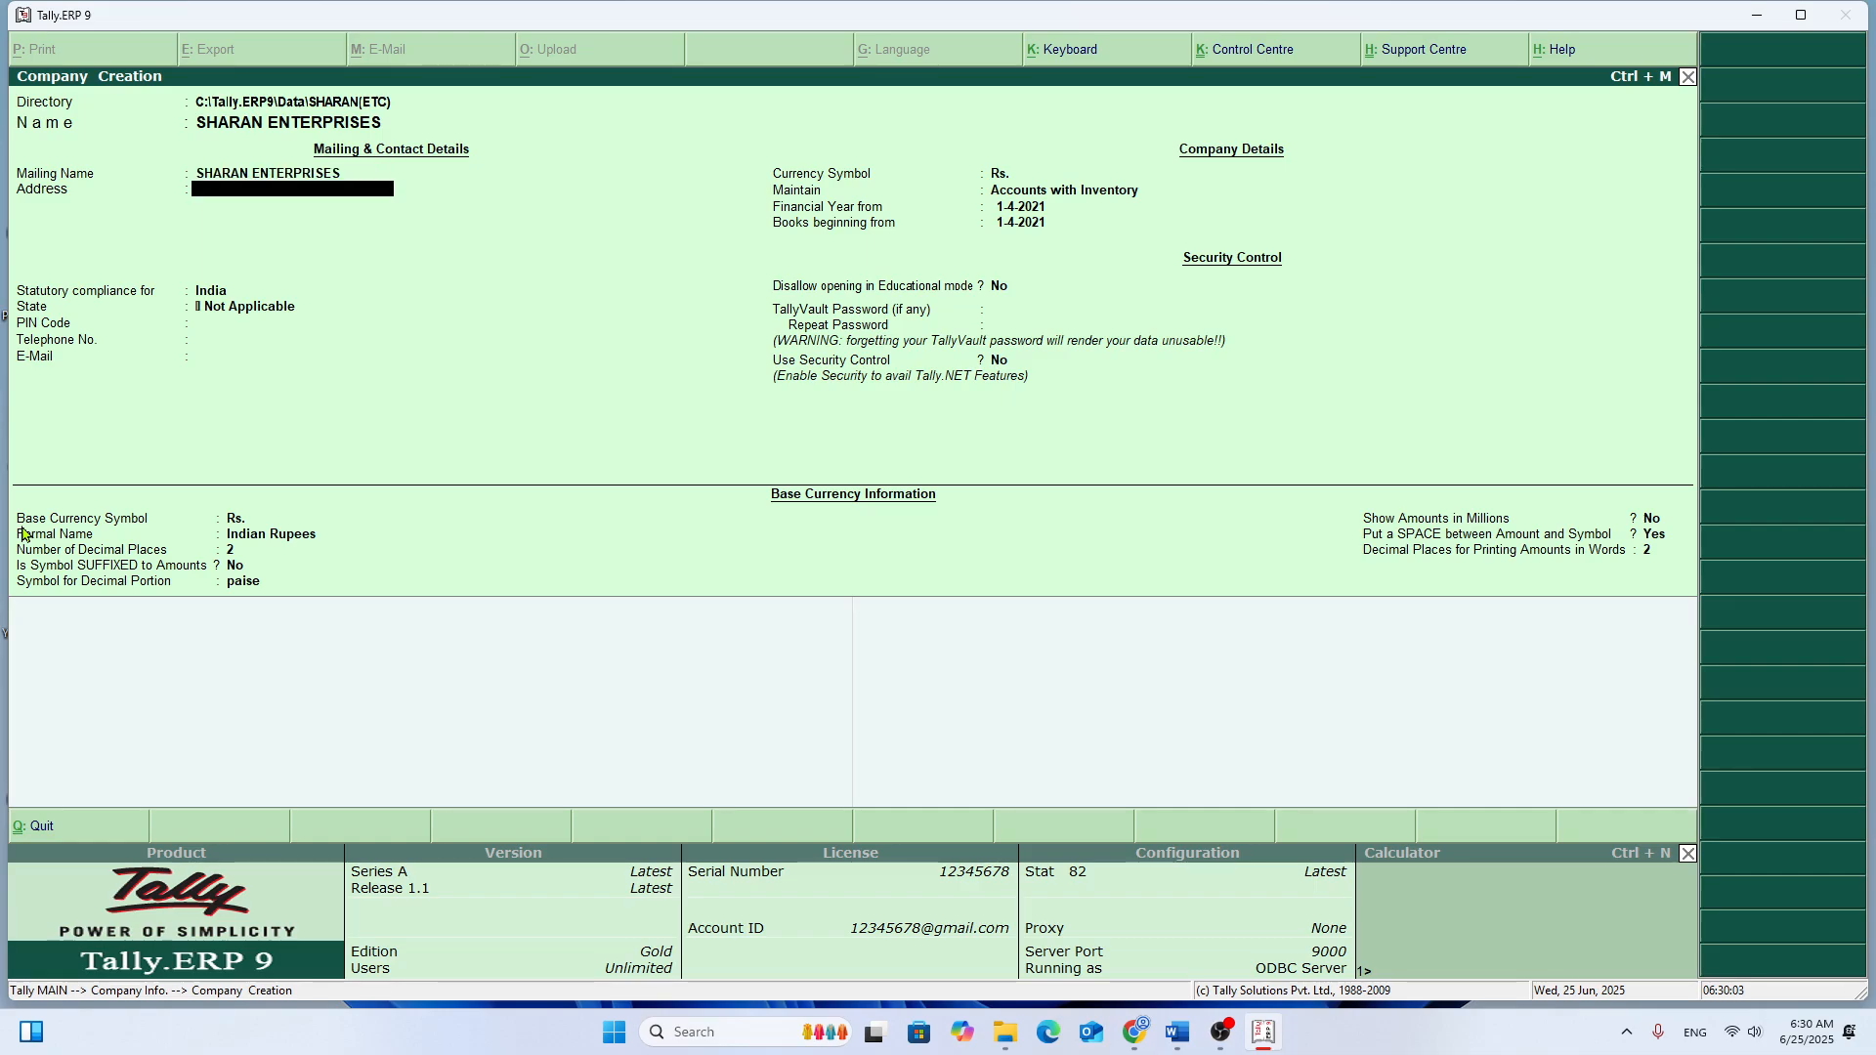
Step: Enter the new company's town and district as its two-line mailing address
type("NAUGACHIA")
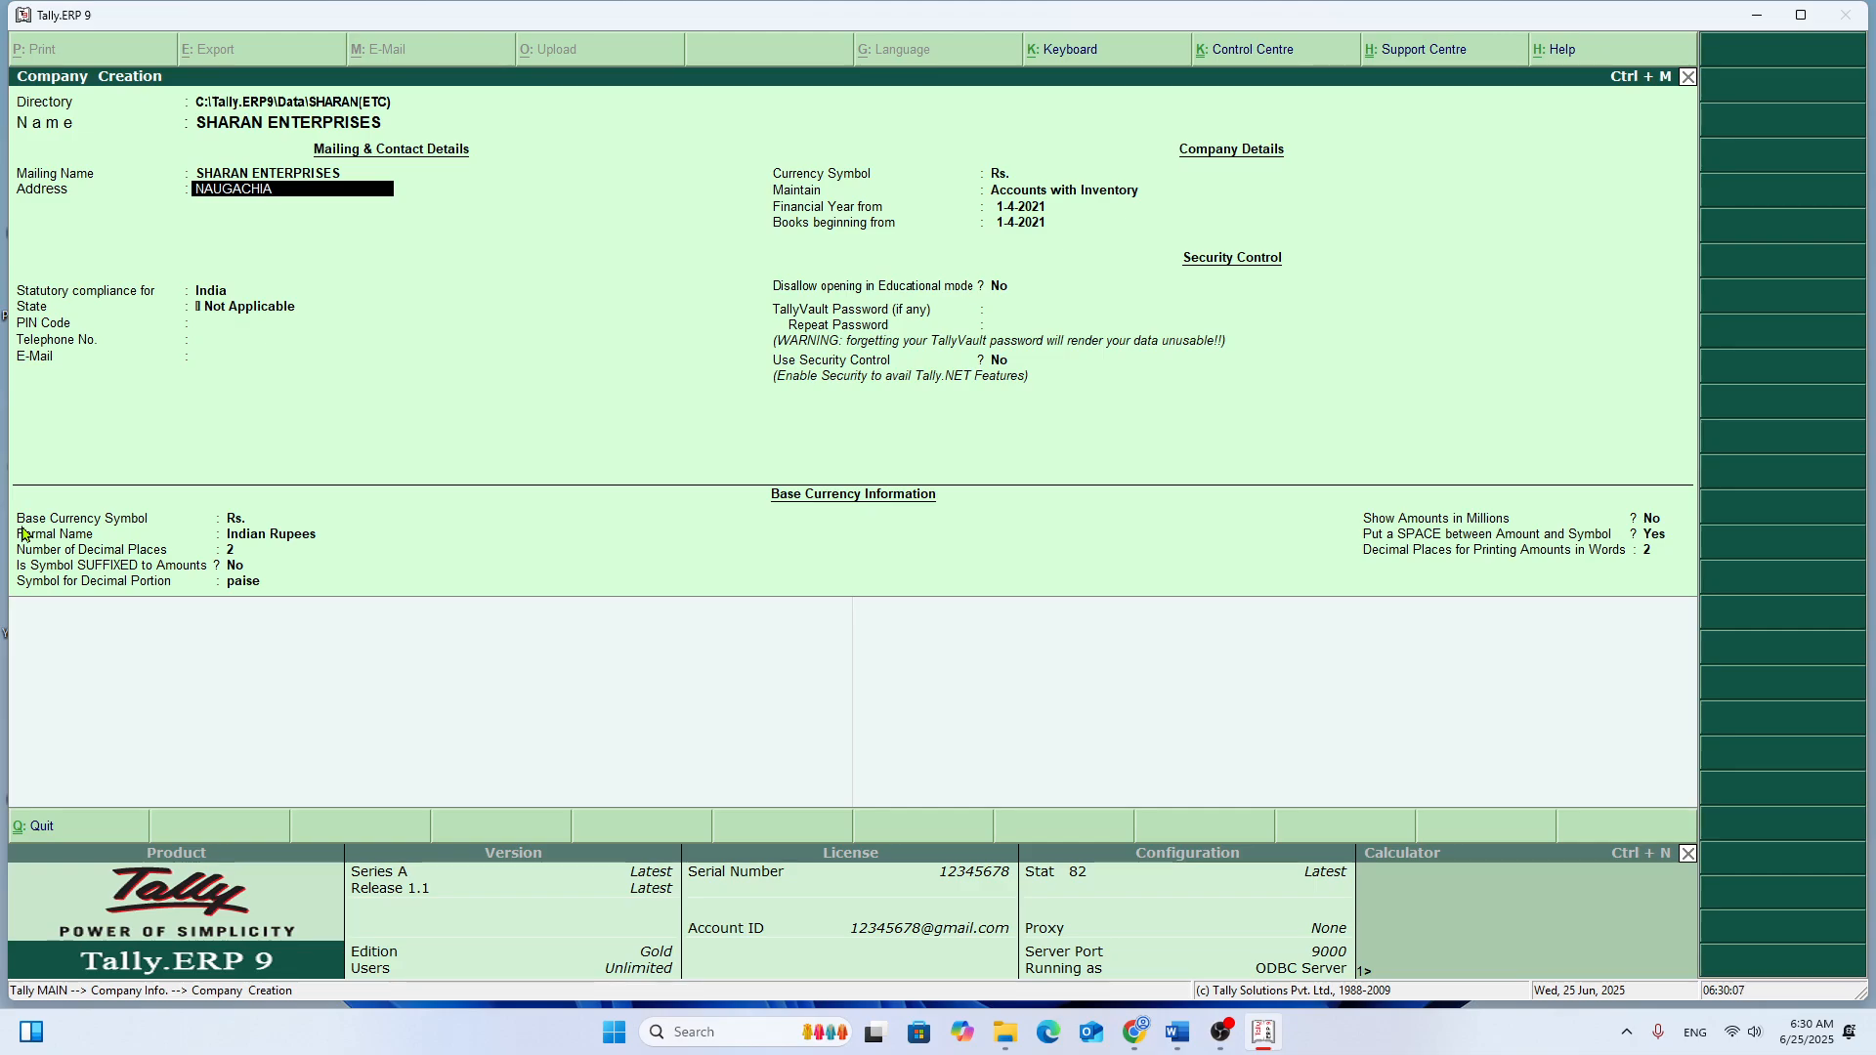
key("BackSpace")
key("BackSpace")
key("BackSpace")
type("C")
key("BackSpace")
type("HIA")
key("Return")
key("Return")
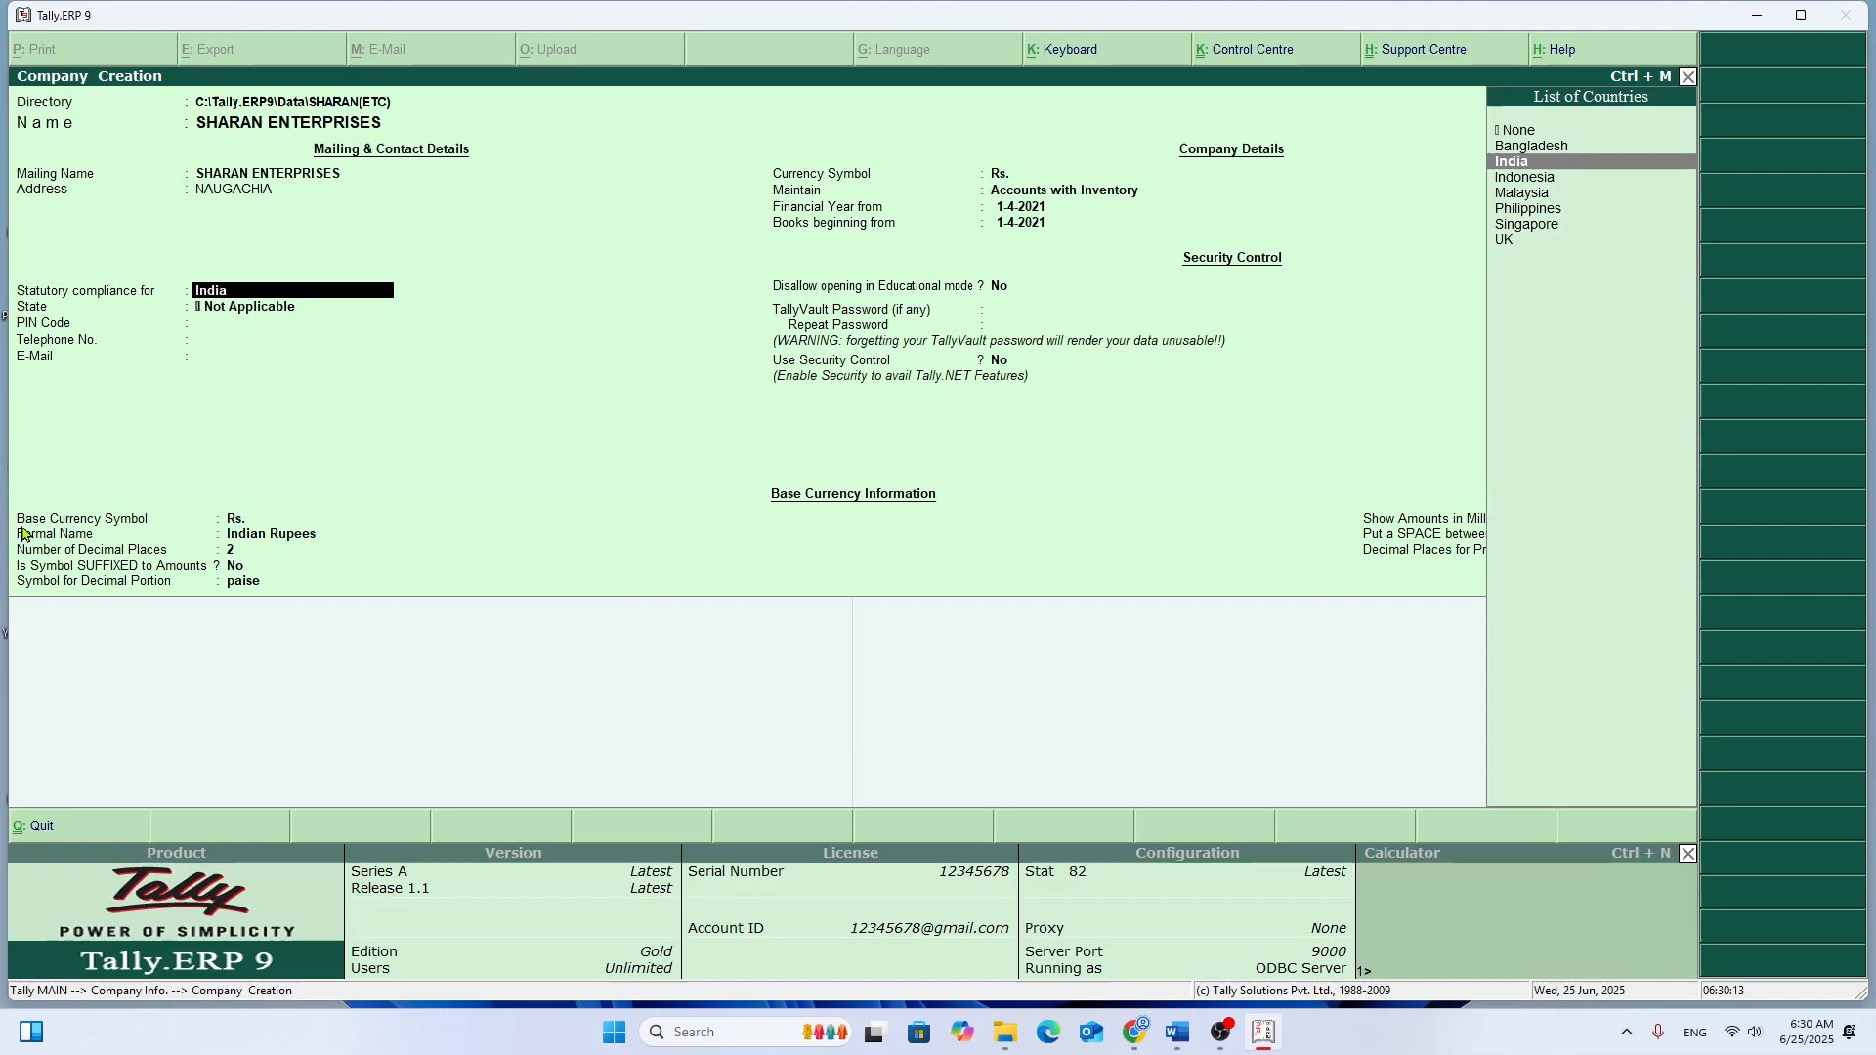
key("BackSpace")
key("Return")
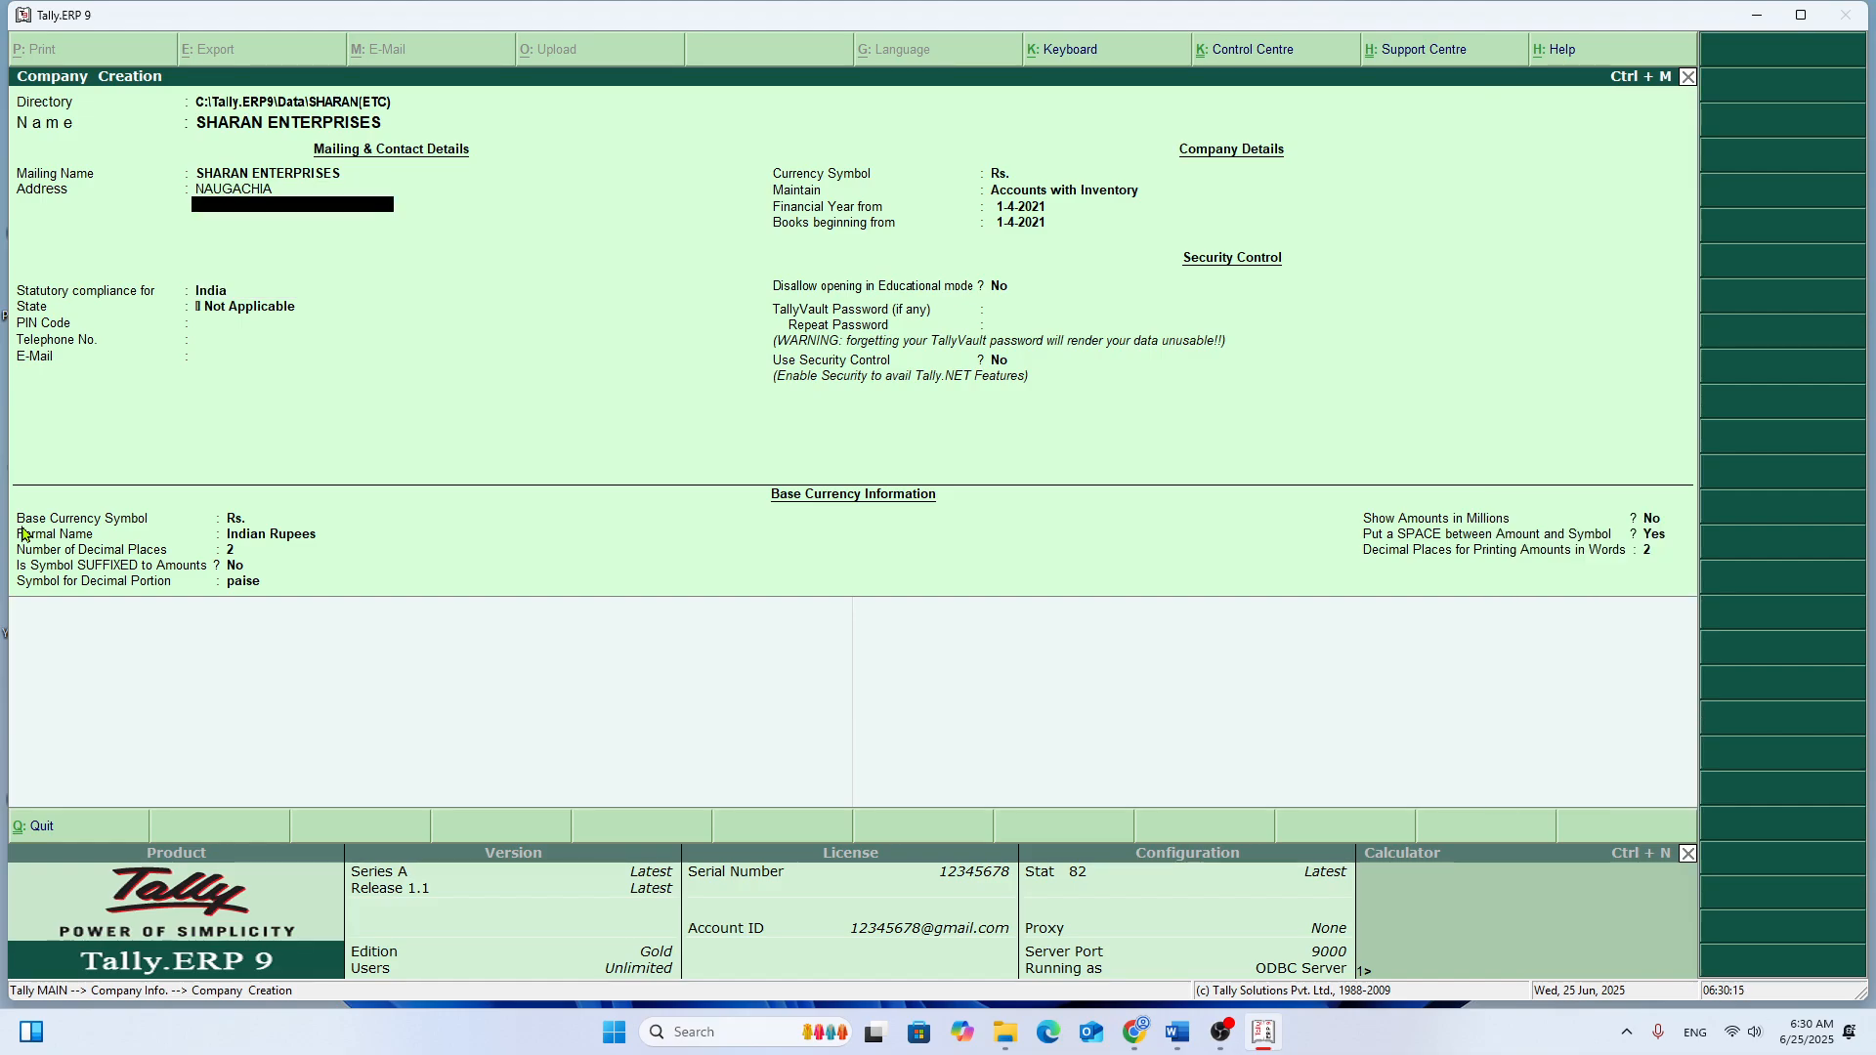
type("BHAGALPUR")
key("Return")
key("Return")
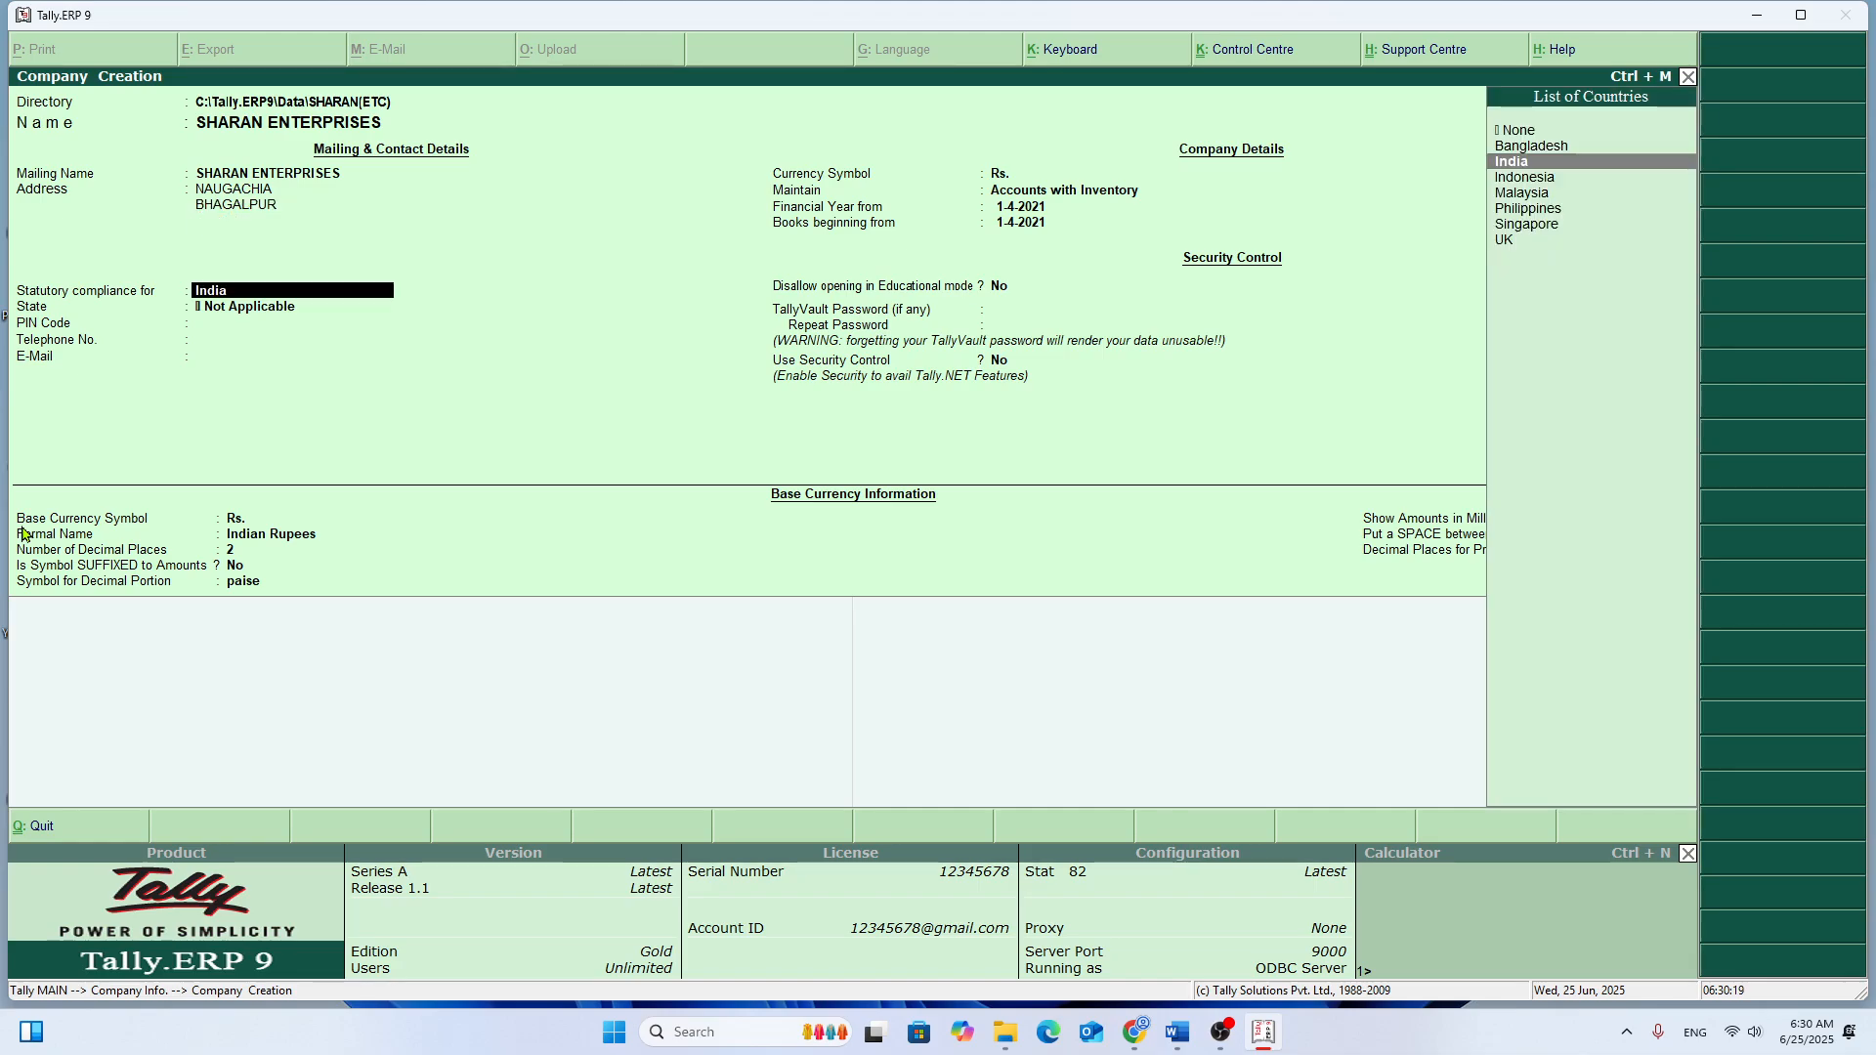
Step: Keep India for statutory compliance, set the state to Bihar, and leave the PIN code, telephone and e-mail blank
key("Return")
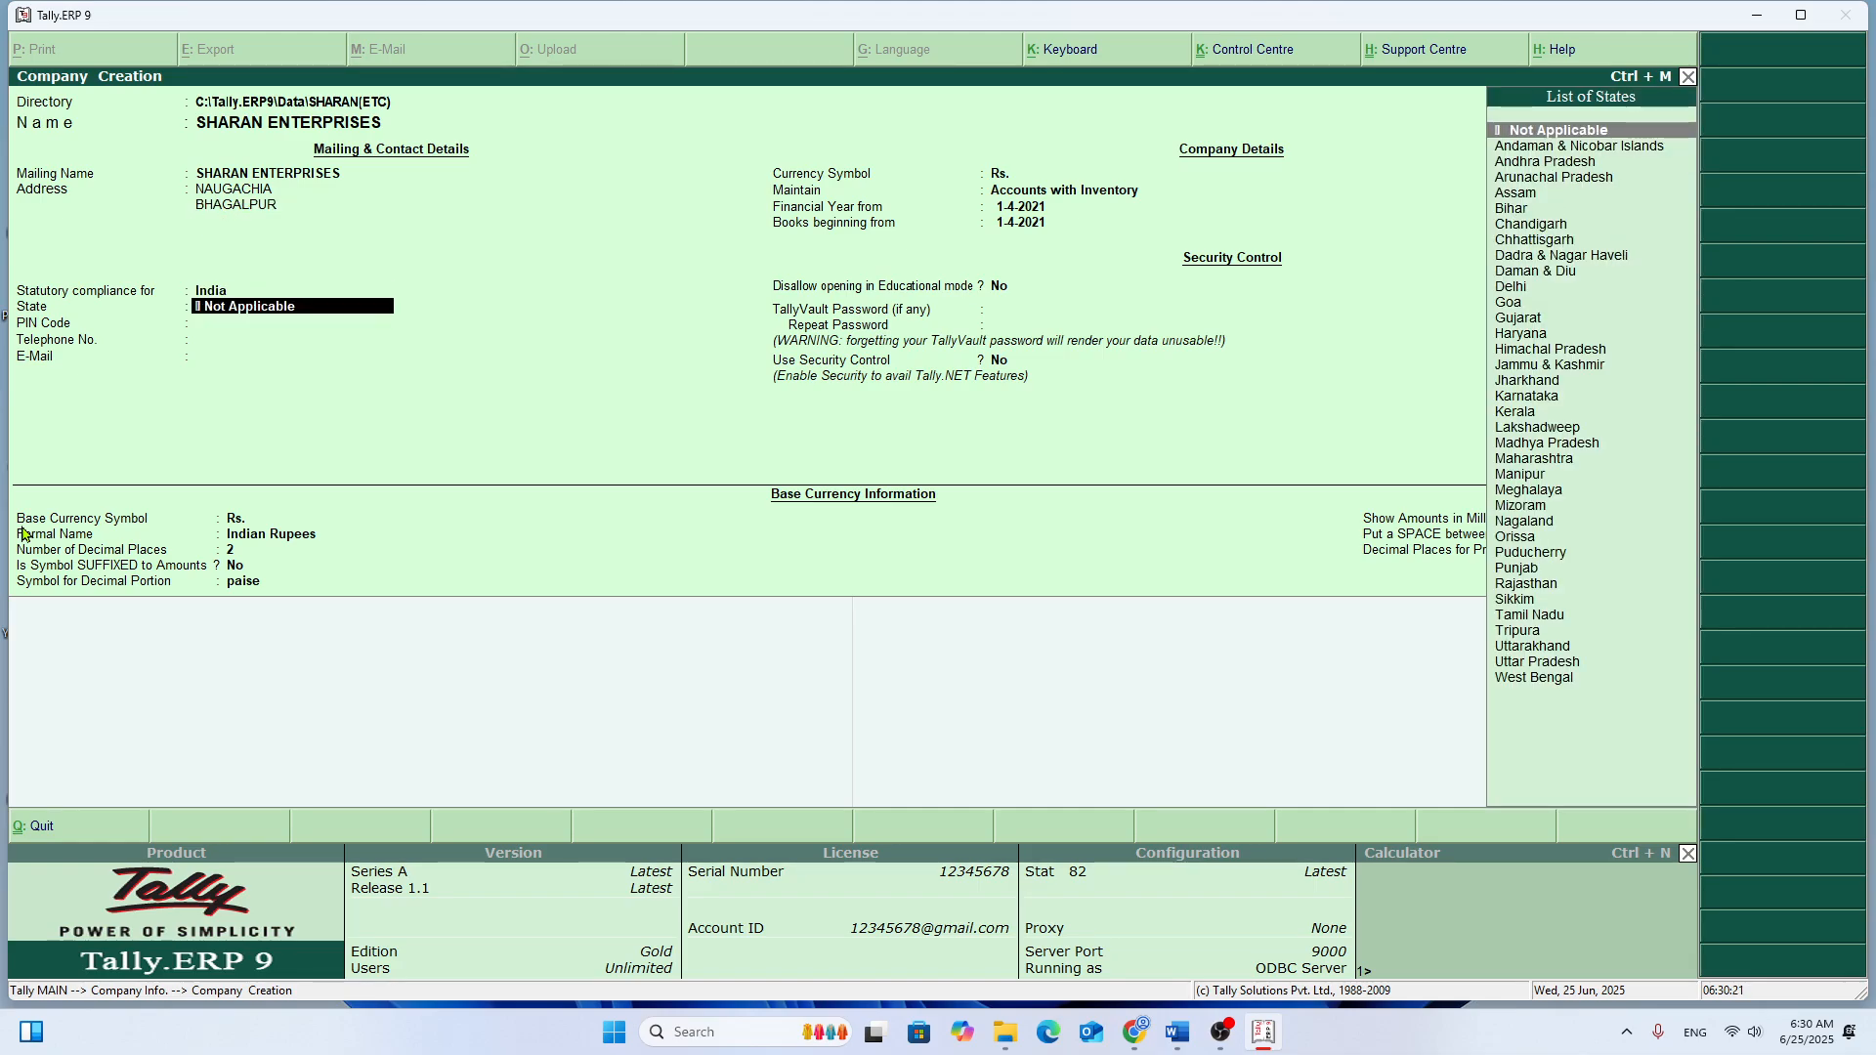
type("BIH")
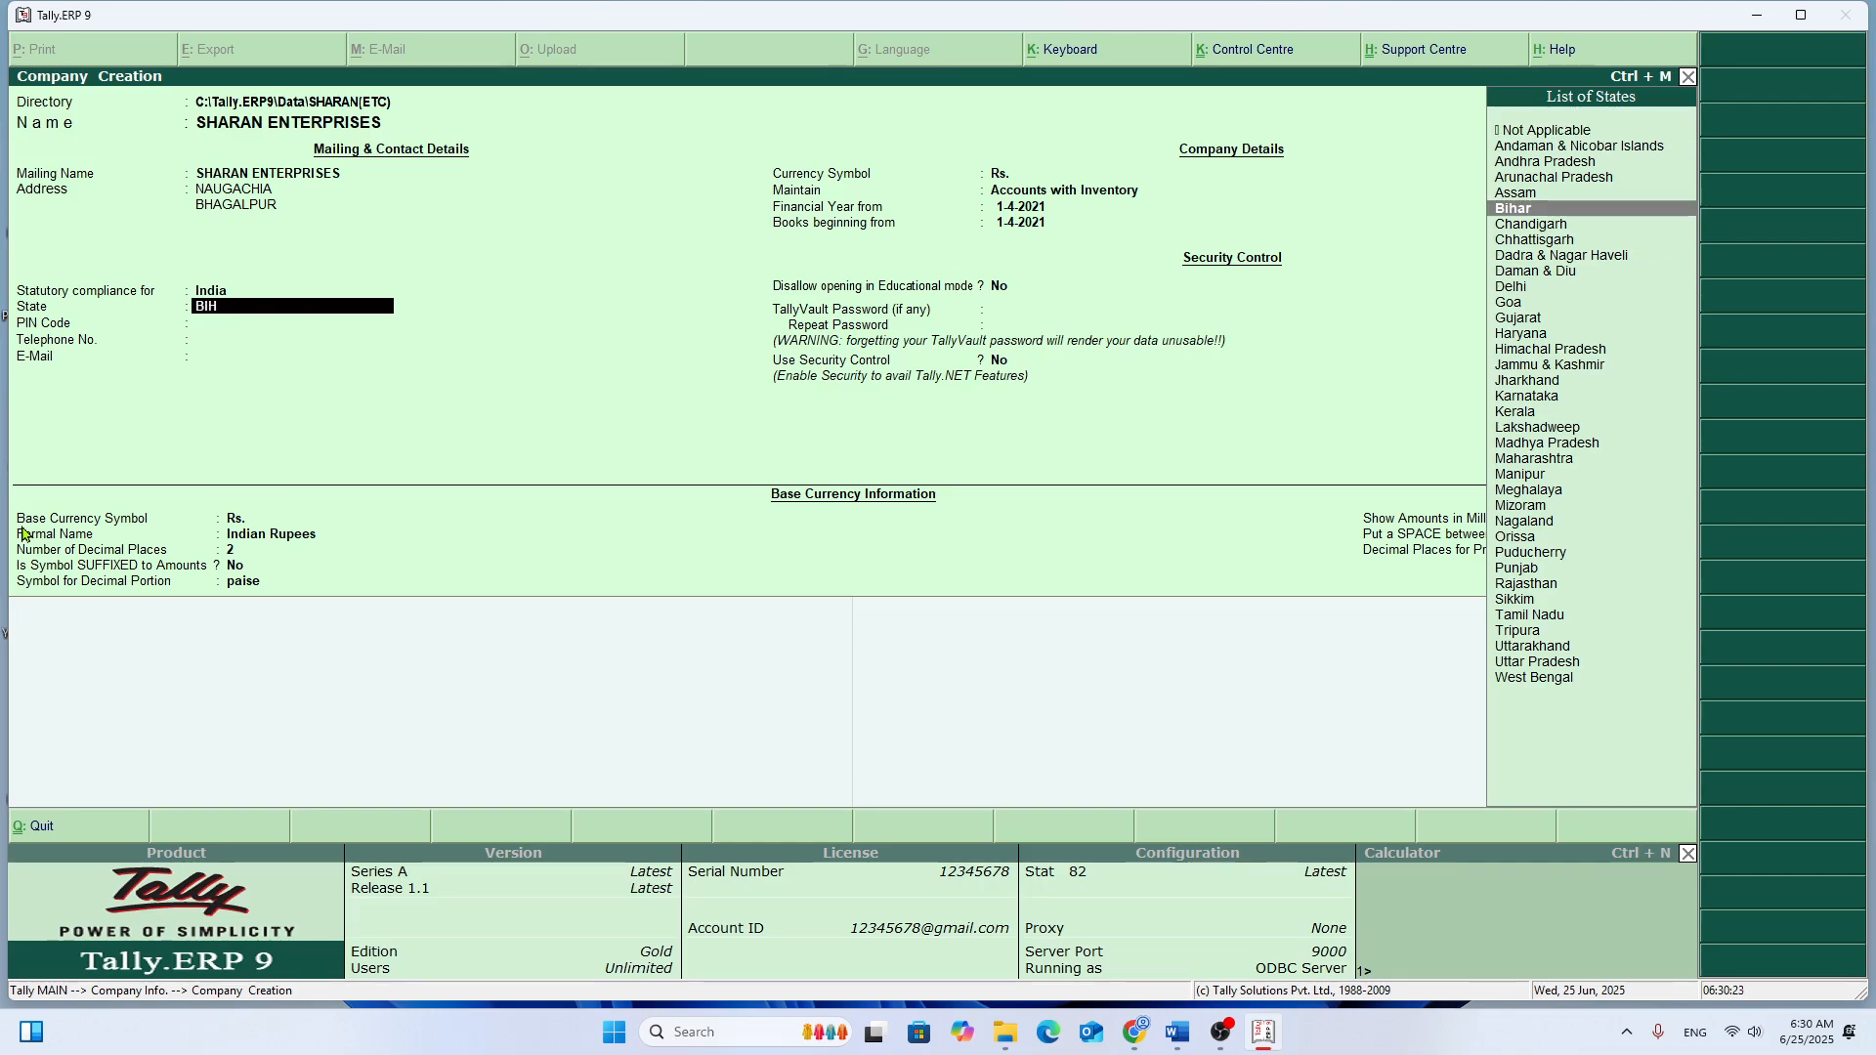
key("Return")
key("Return")
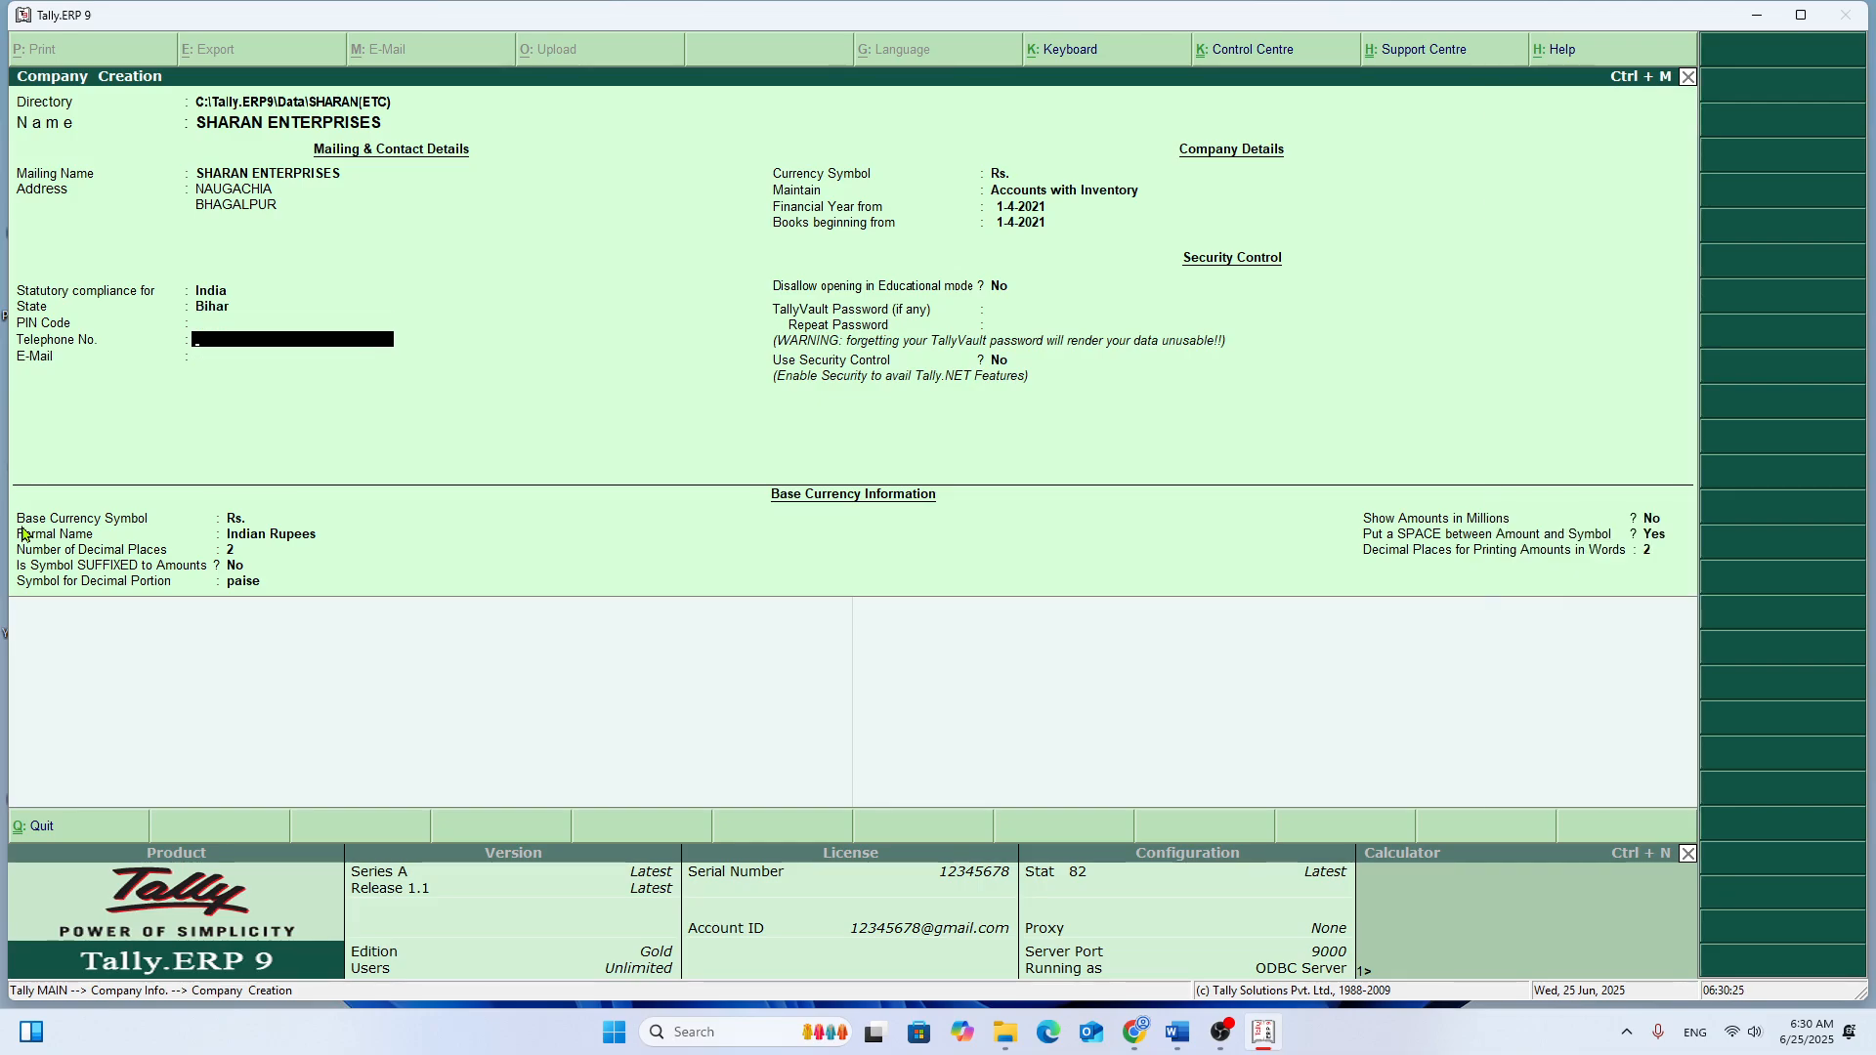
key("Return")
key("Return")
key("Return")
key("Return")
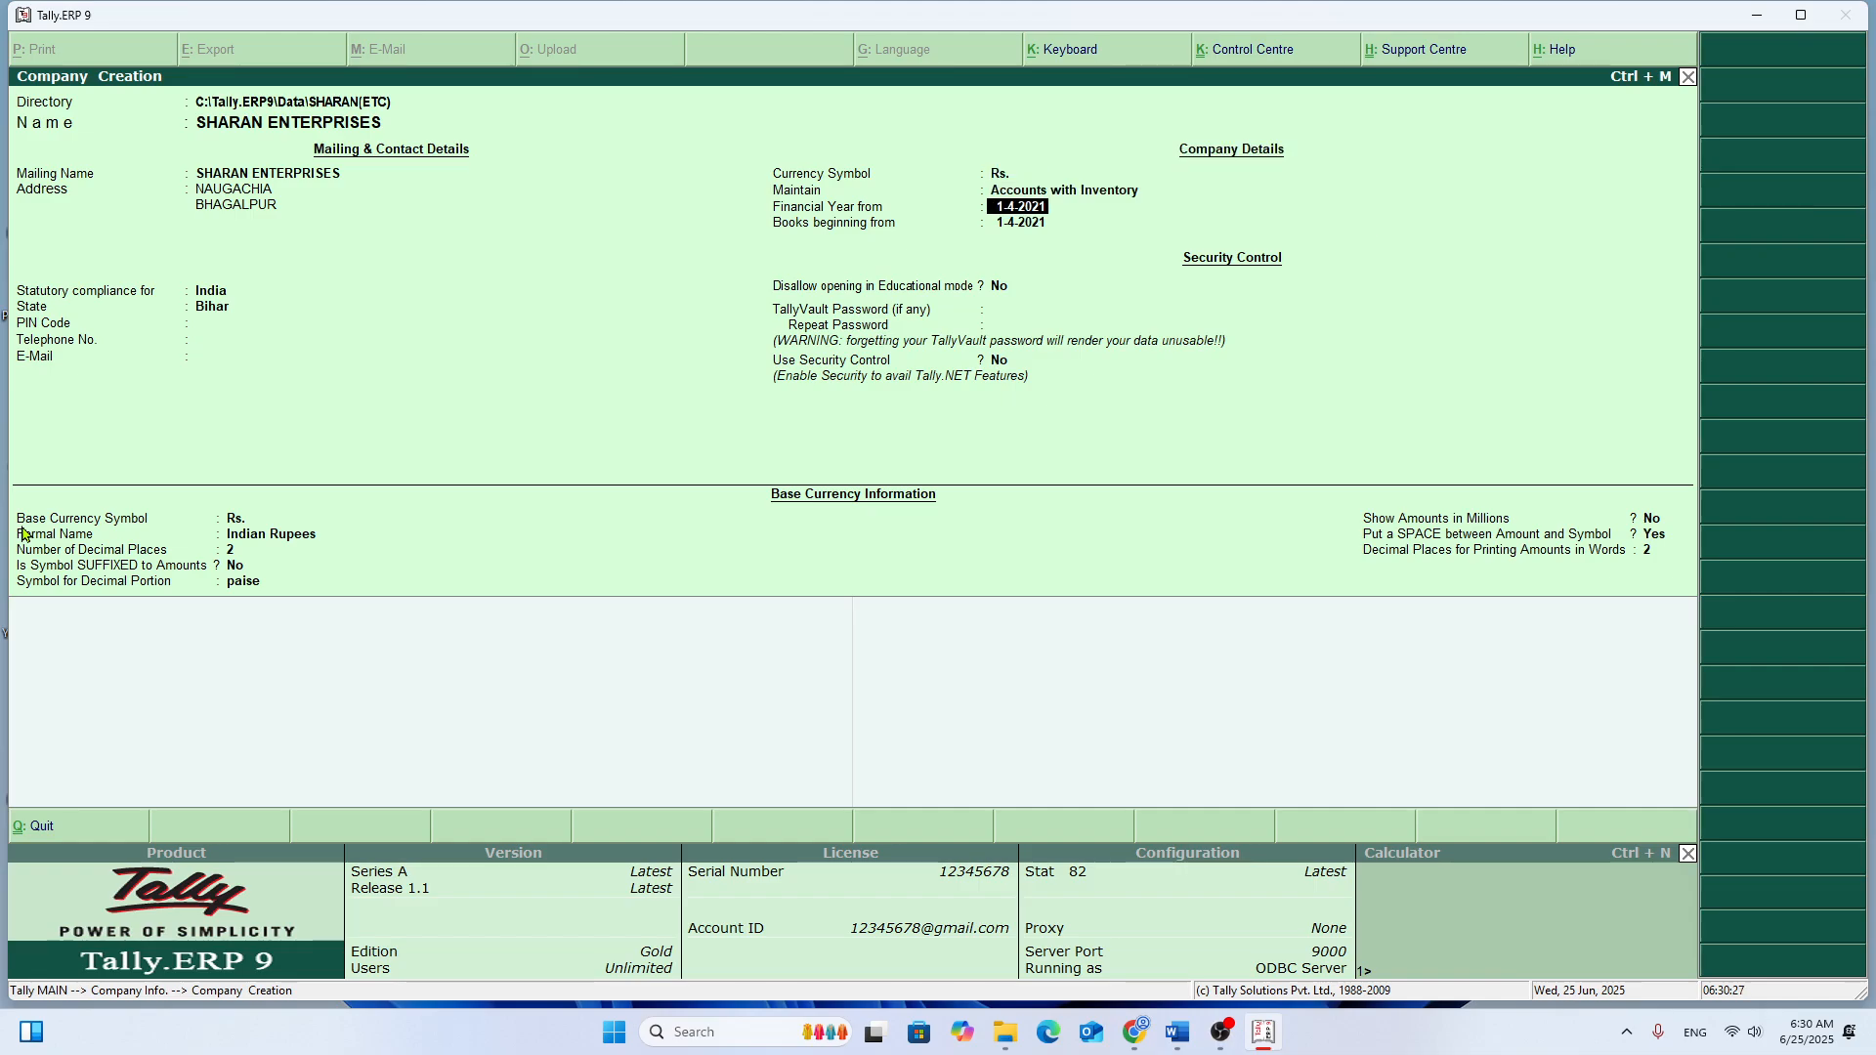
Step: Set the company to maintain Accounts only, keeping 1-4-2021 as the start of the financial year and books
key("BackSpace")
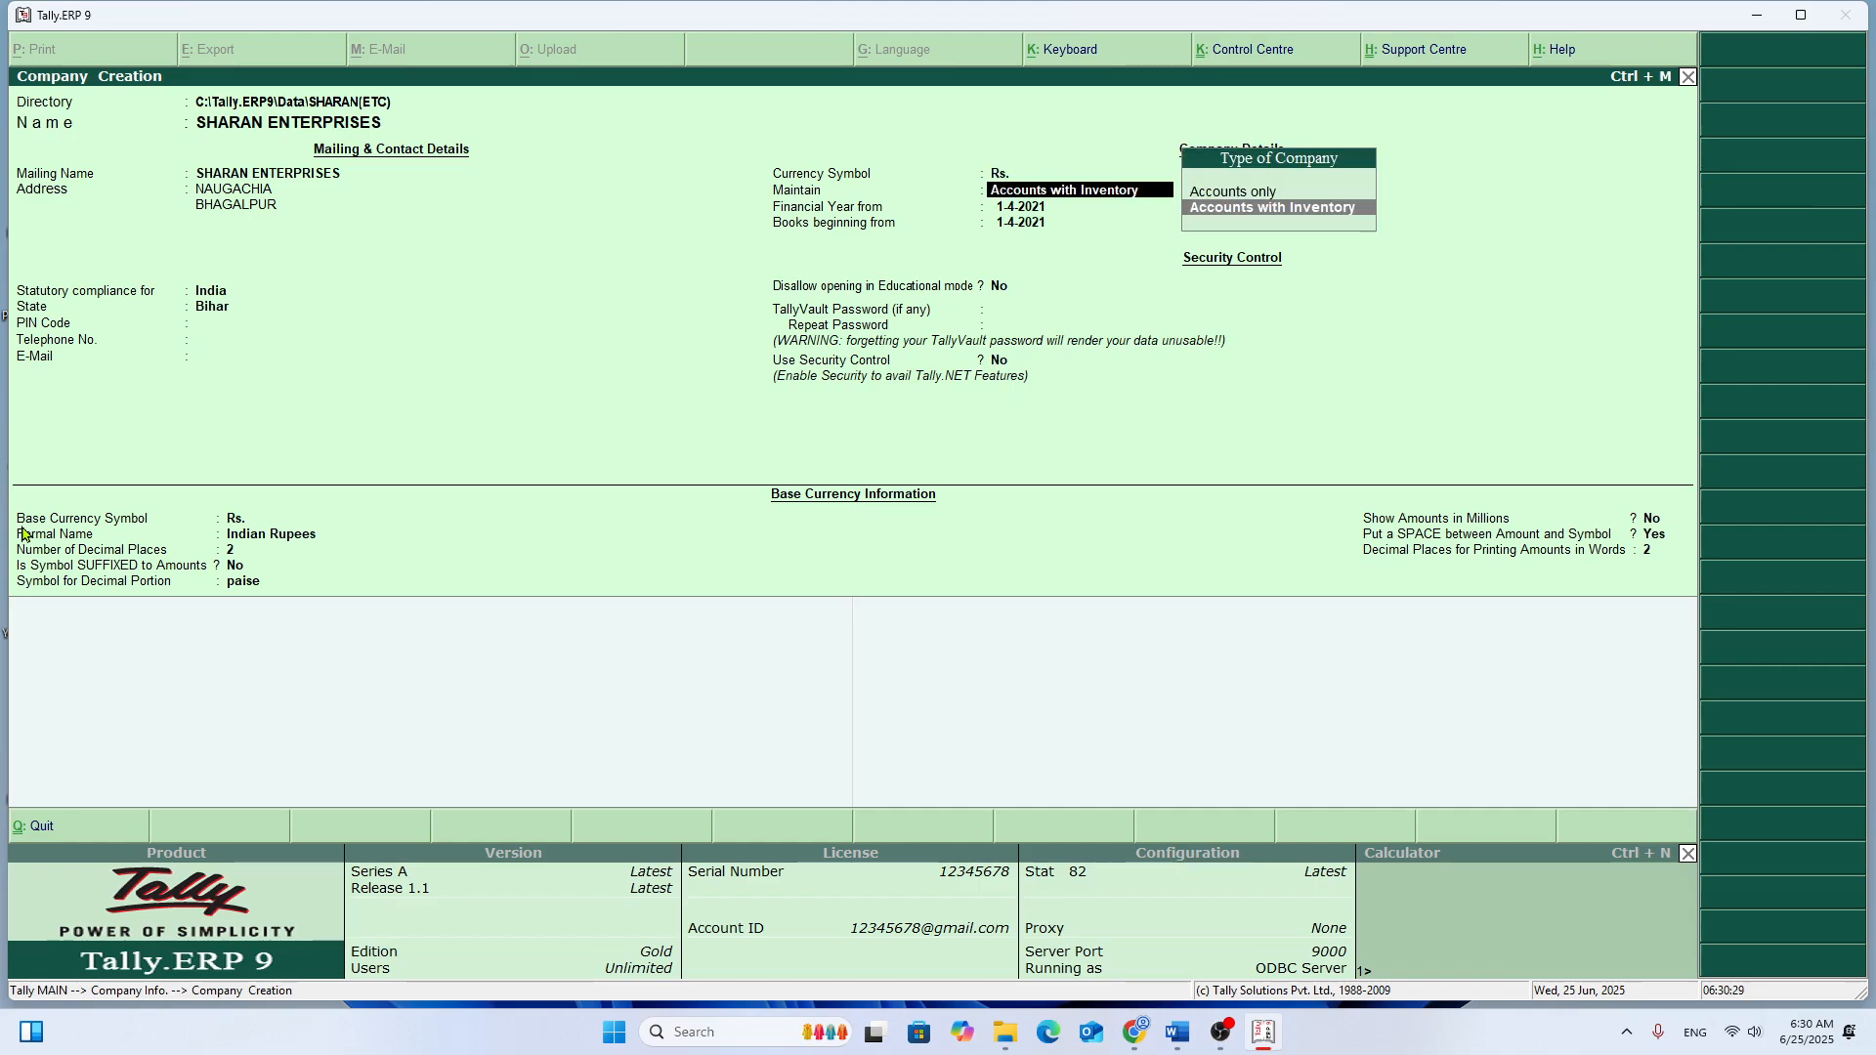
key("Up")
key("Return")
key("Return")
key("Return")
key("Return")
key("Return")
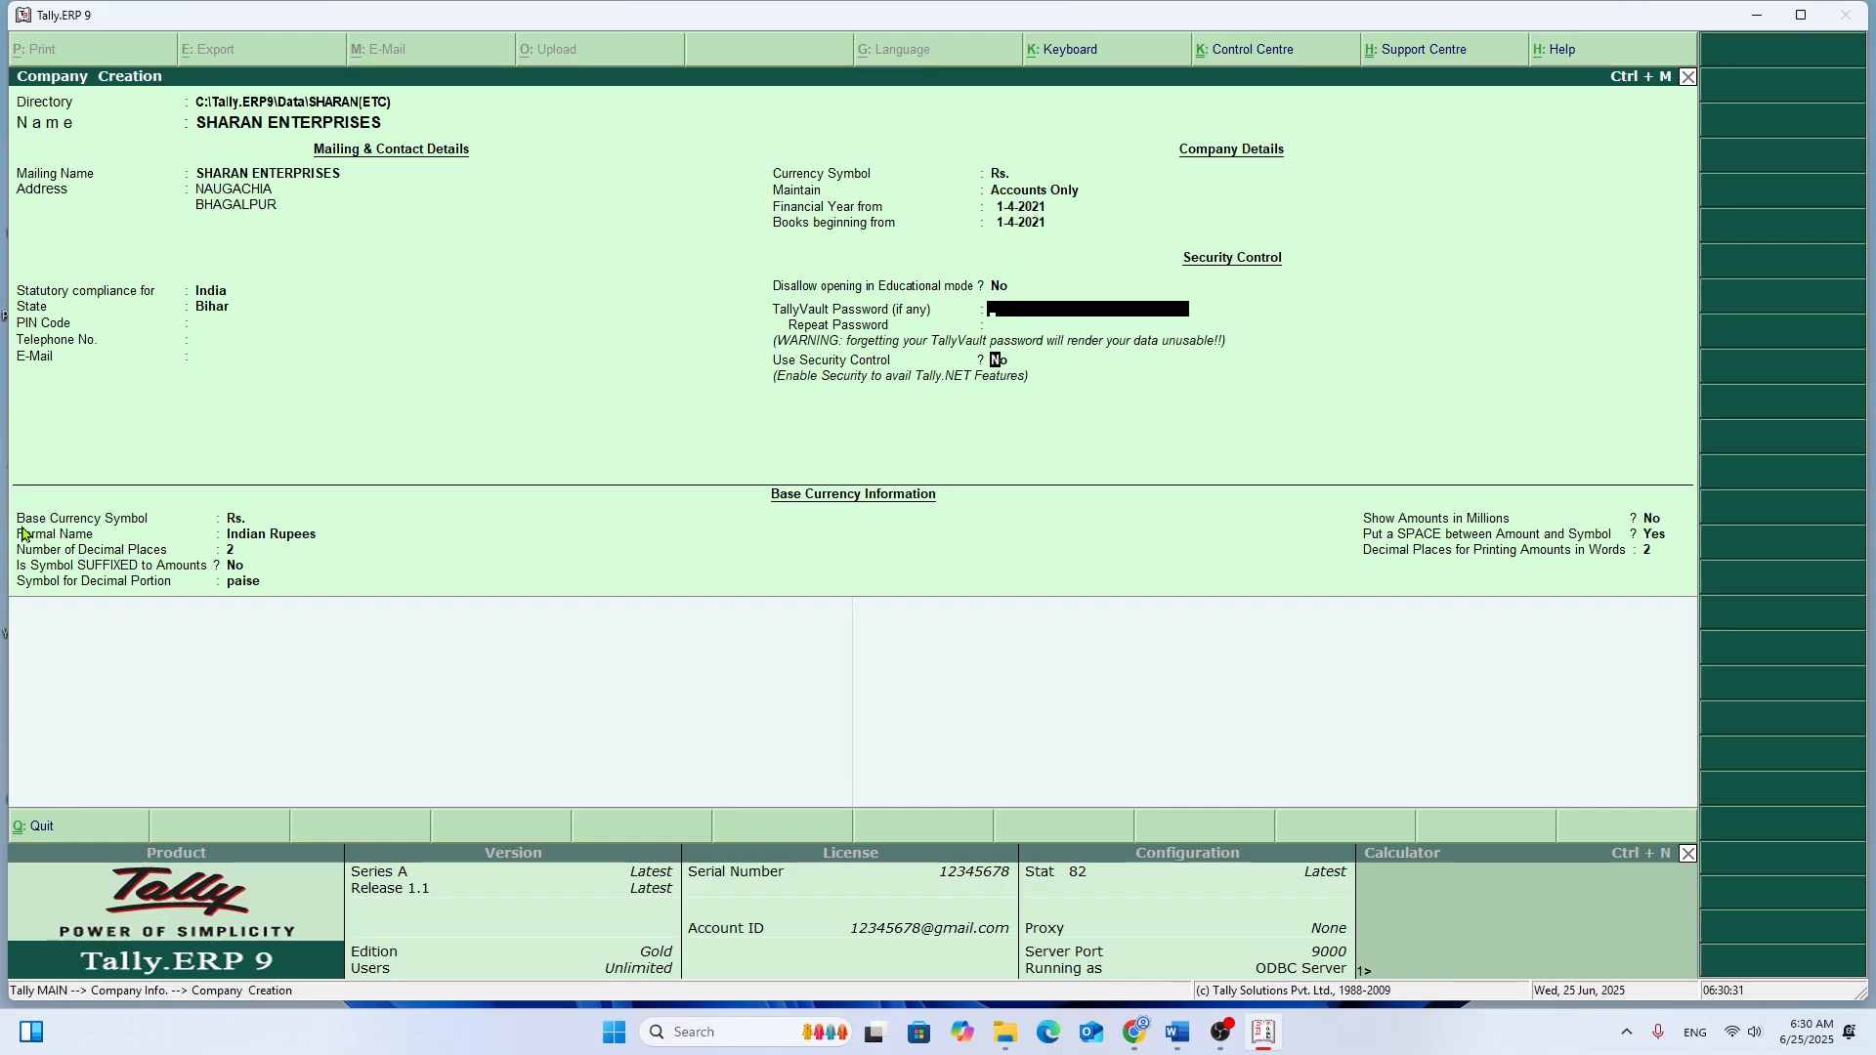
Step: Keep the default security control and base currency settings and accept the creation of SHARAN ENTERPRISES
key("Return")
key("Return")
key("Return")
key("Return")
key("Return")
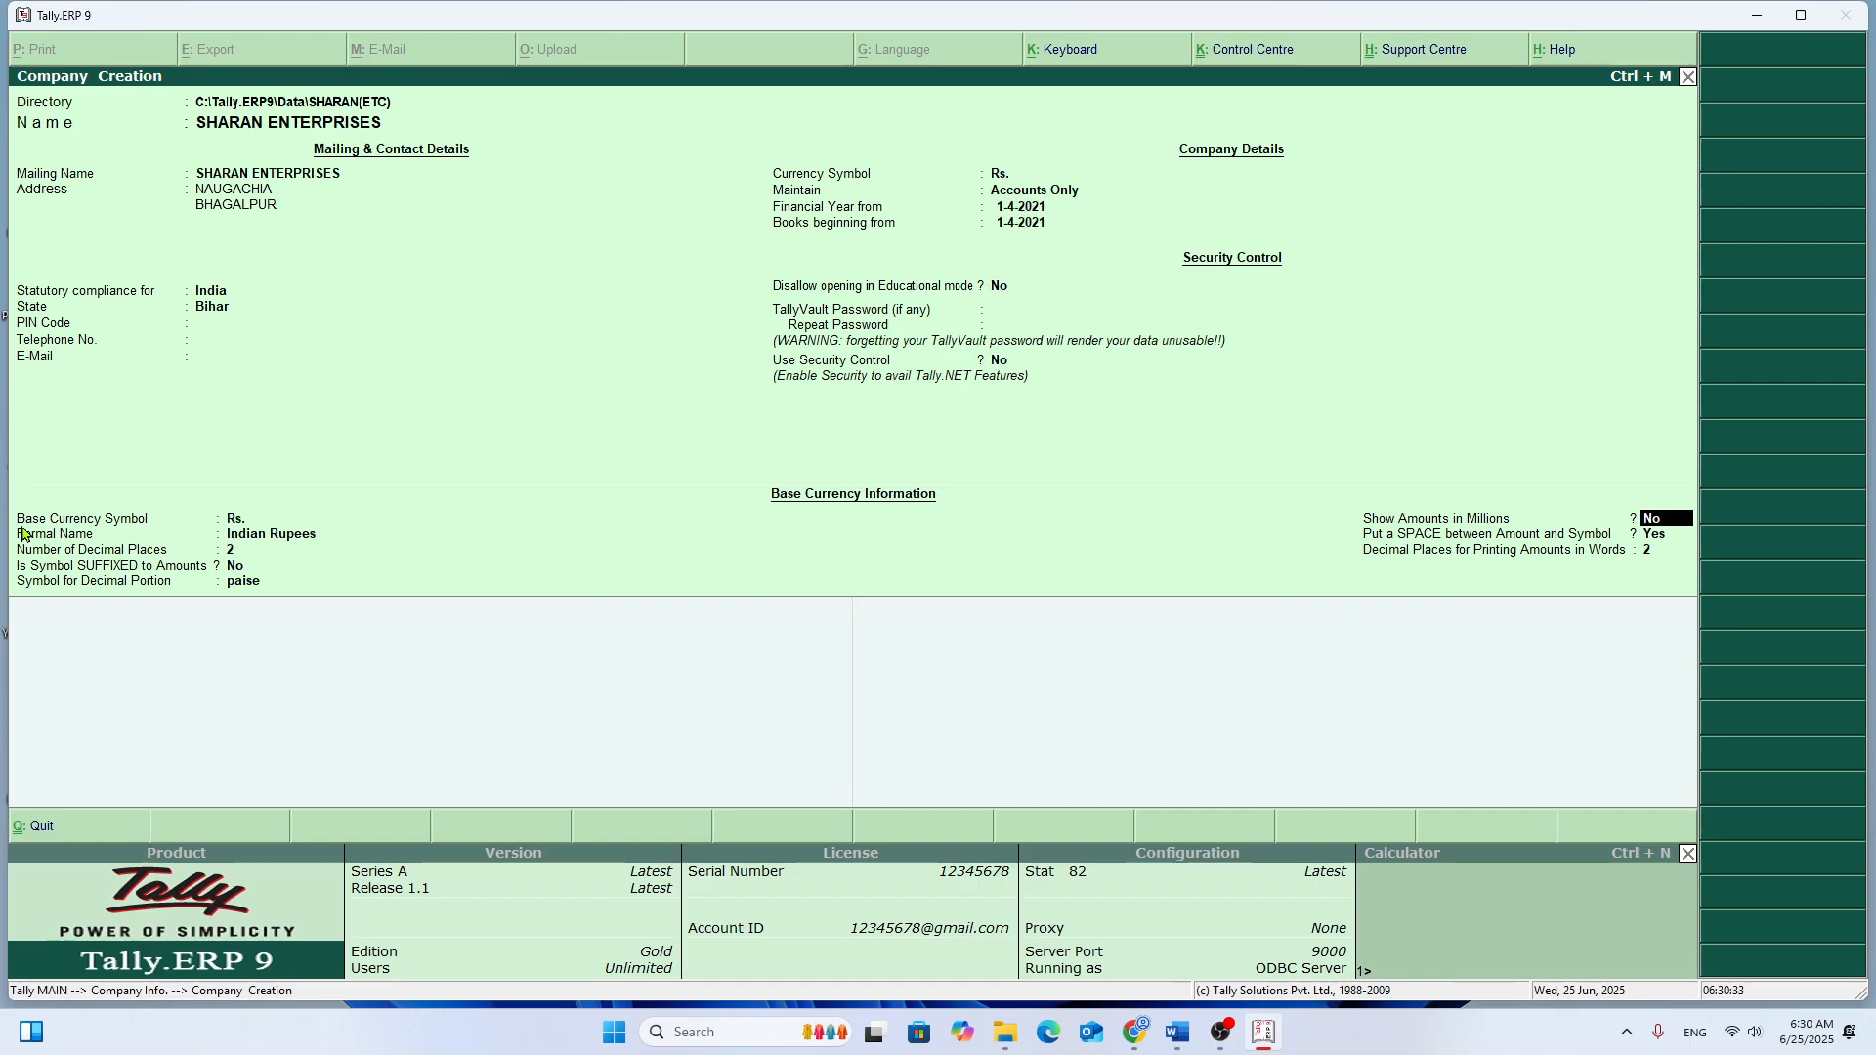
key("Return")
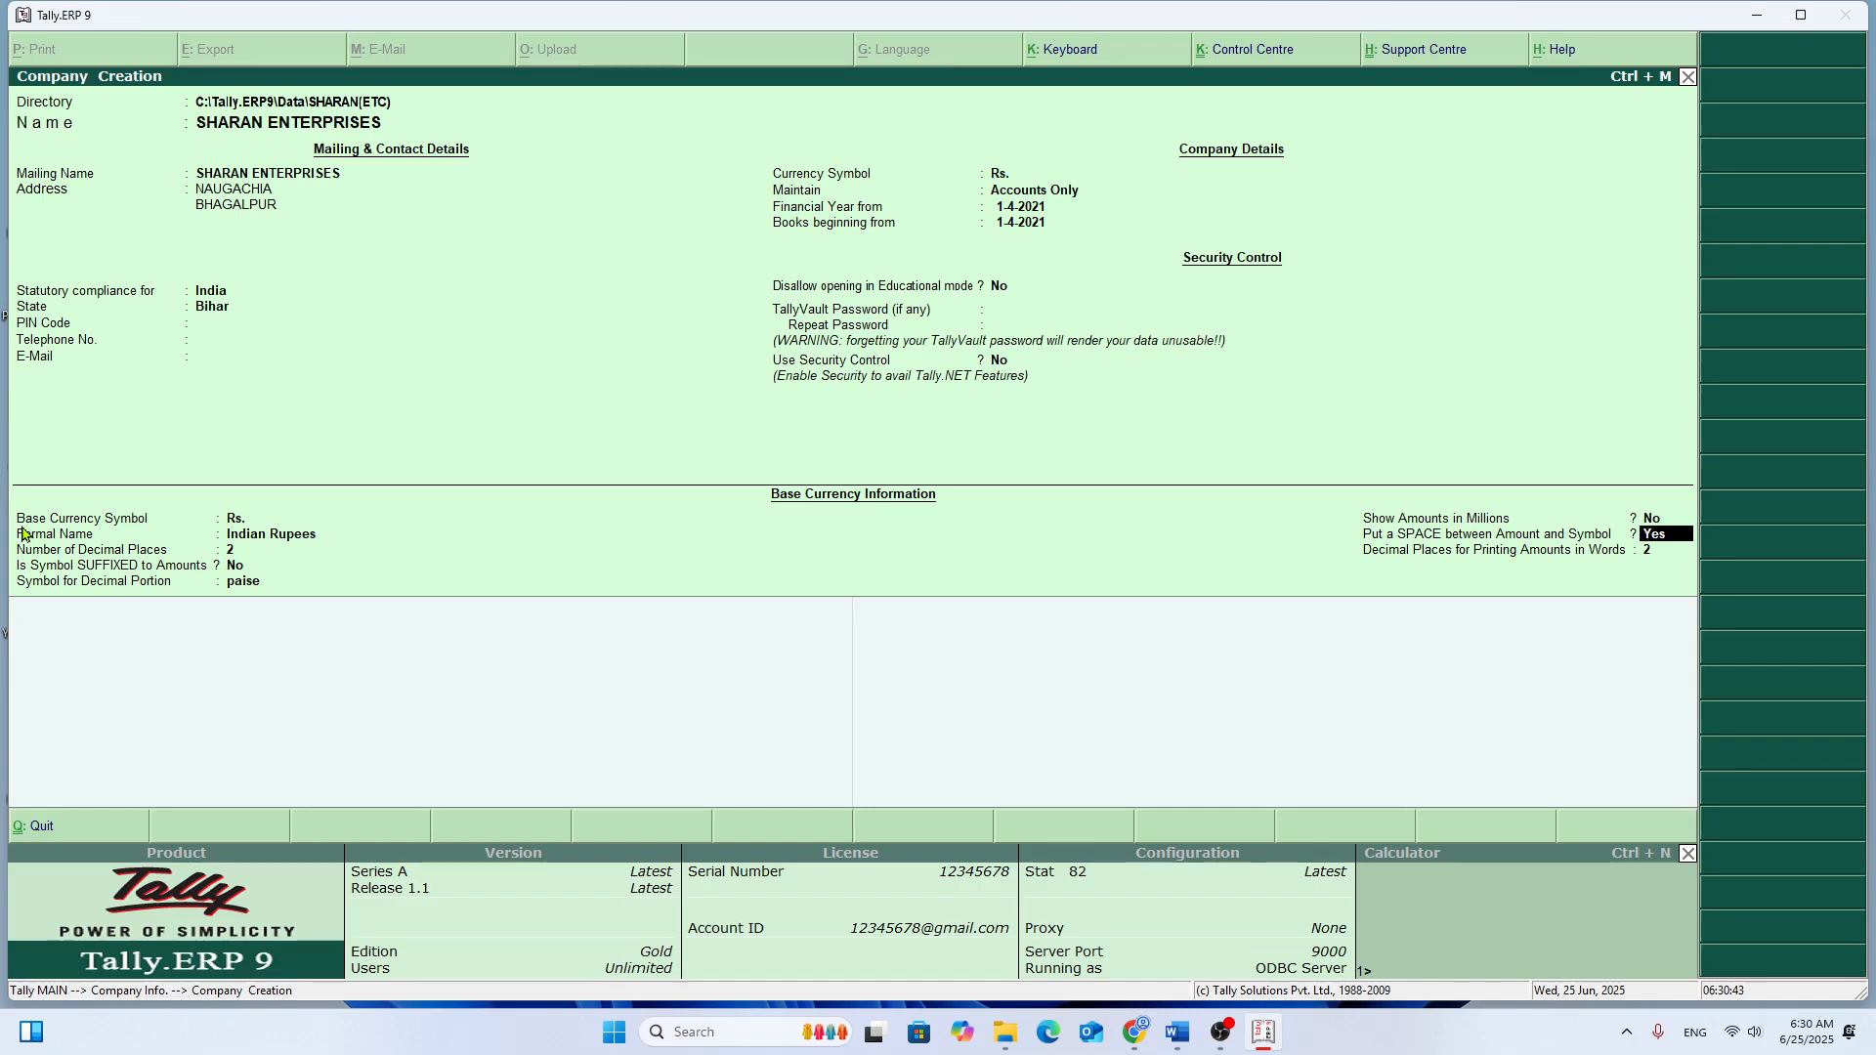
key("Return")
key("Return")
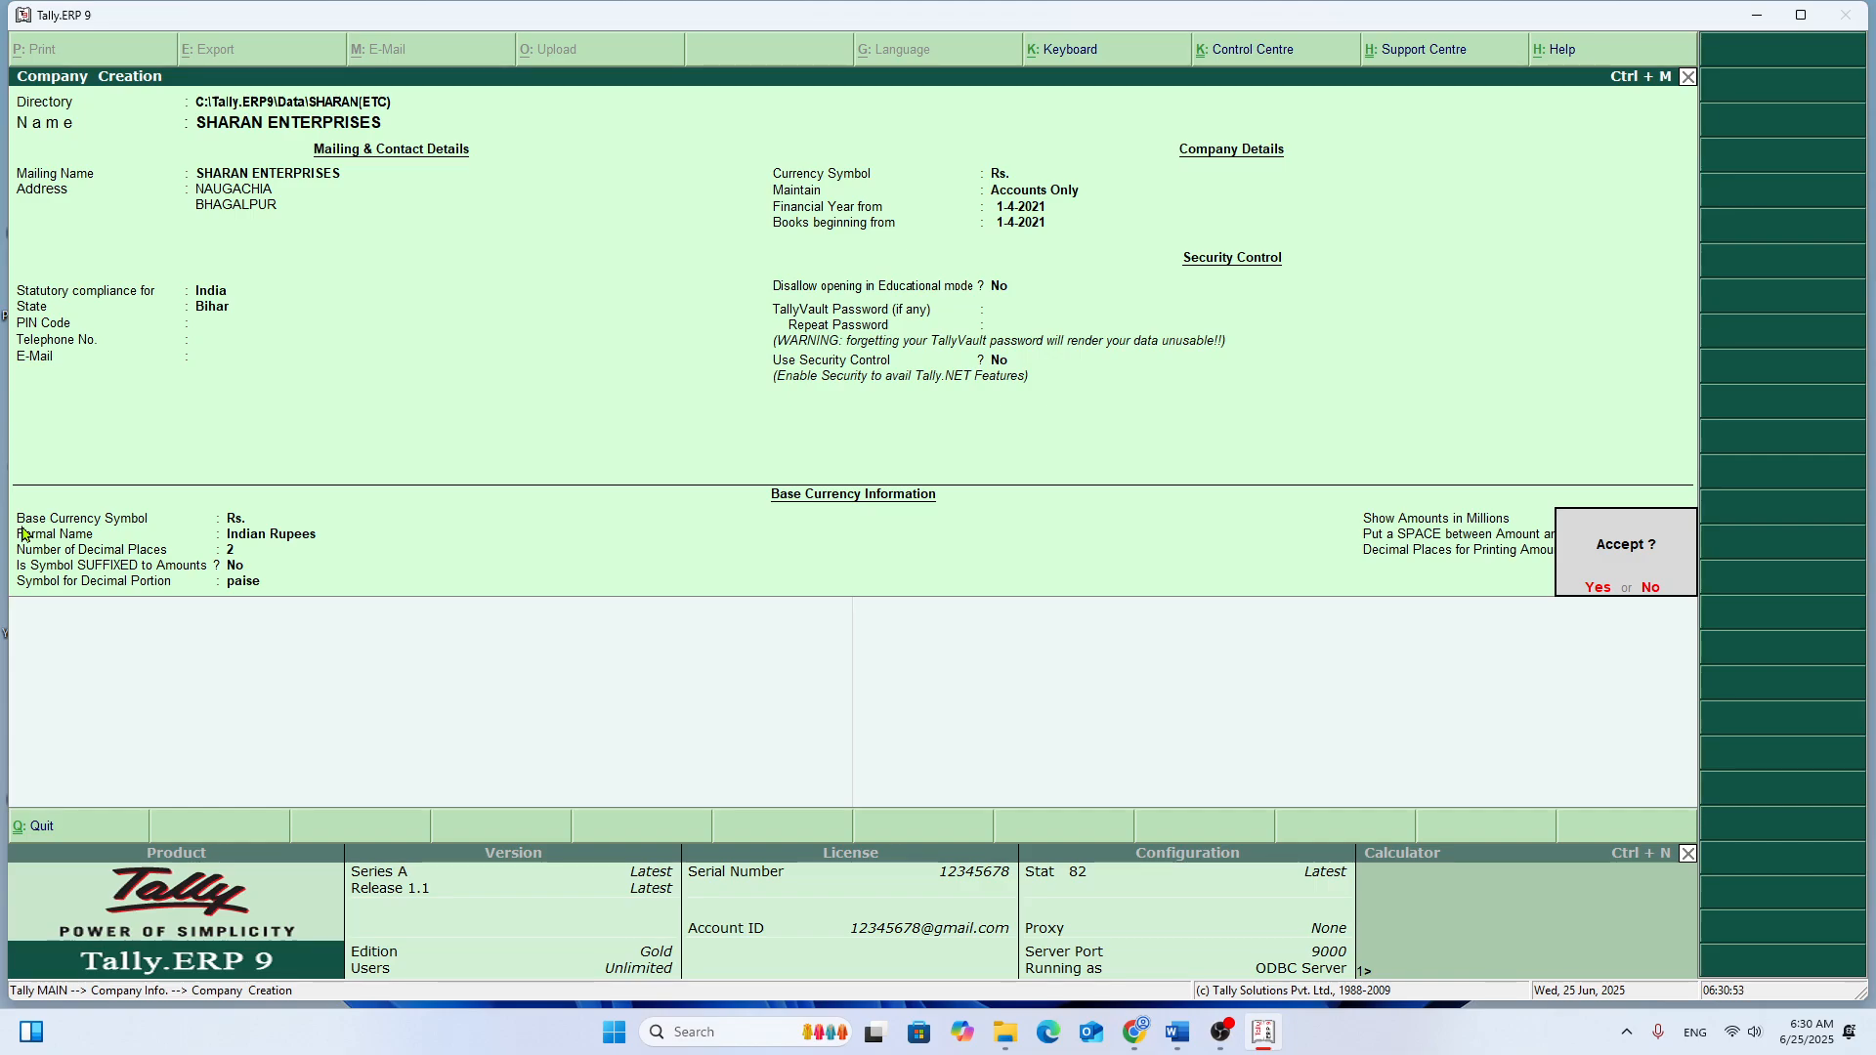
key("Return")
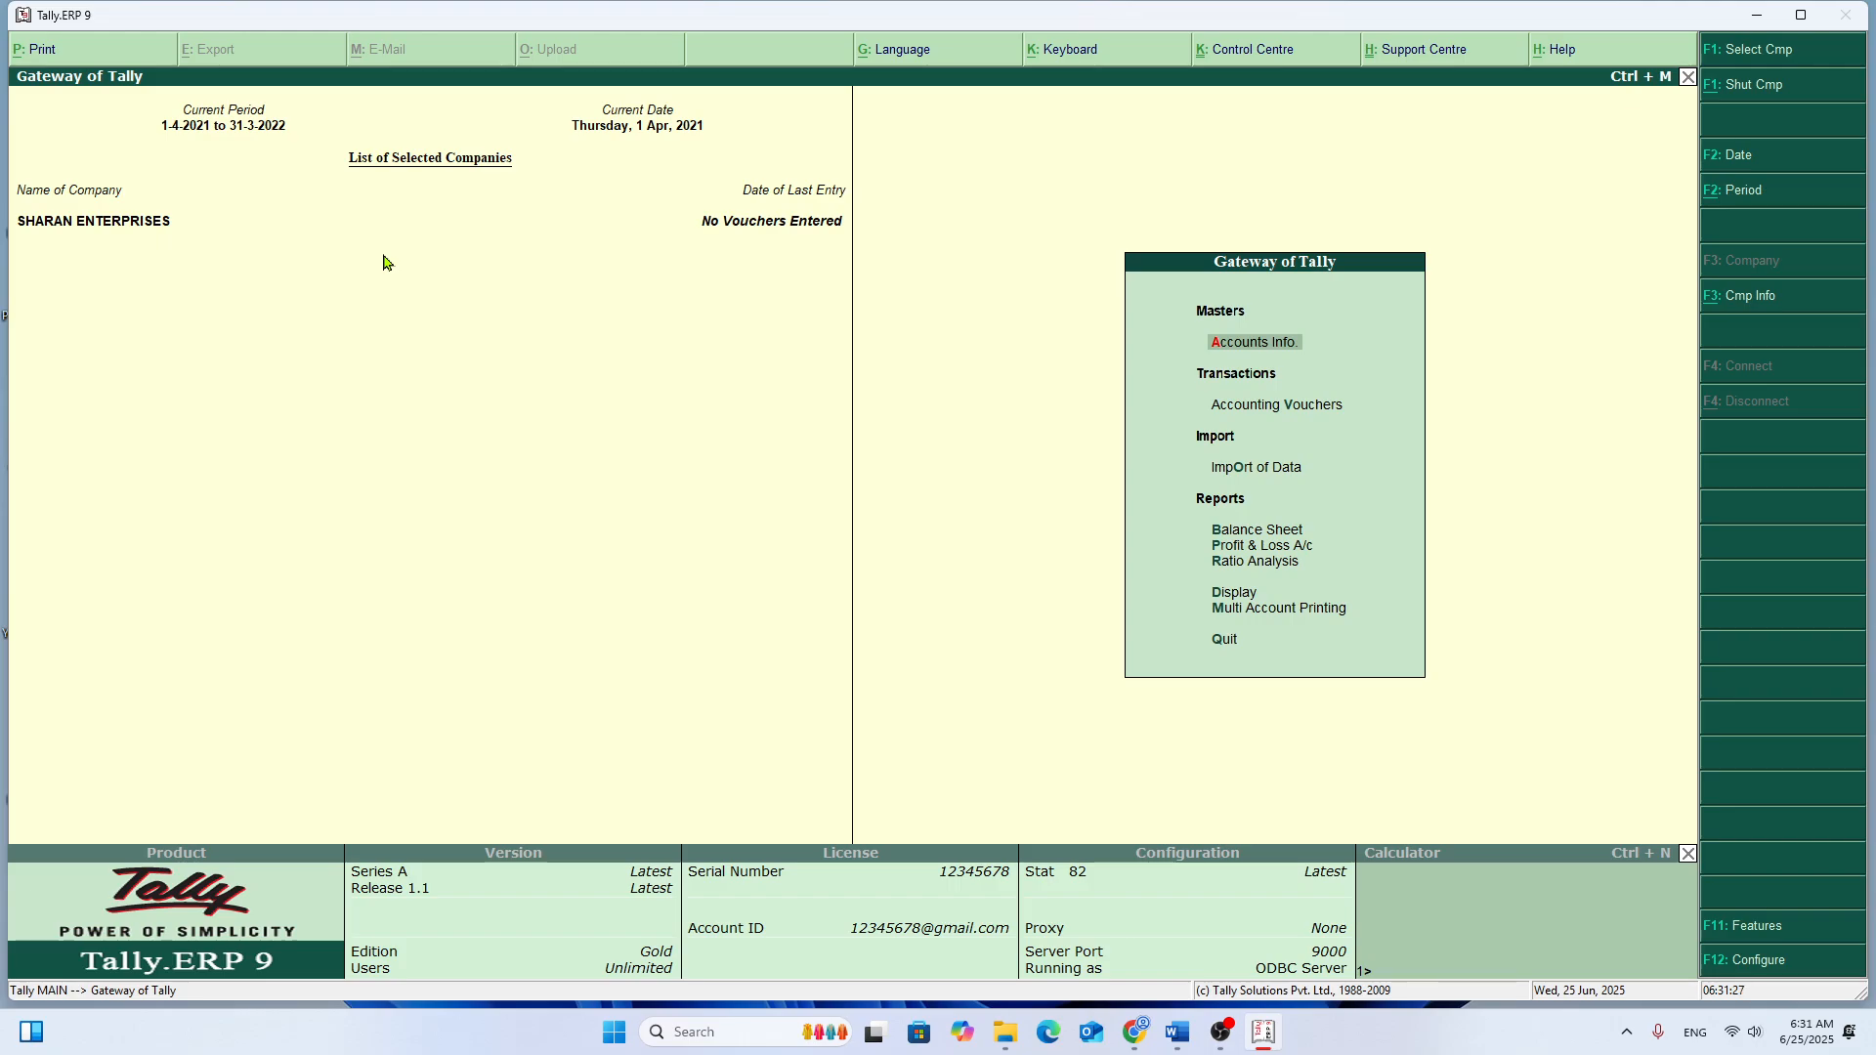
Step: Shut SHARAN ENTERPRISES and load ETC WORLD from the list of companies
key("alt+F1")
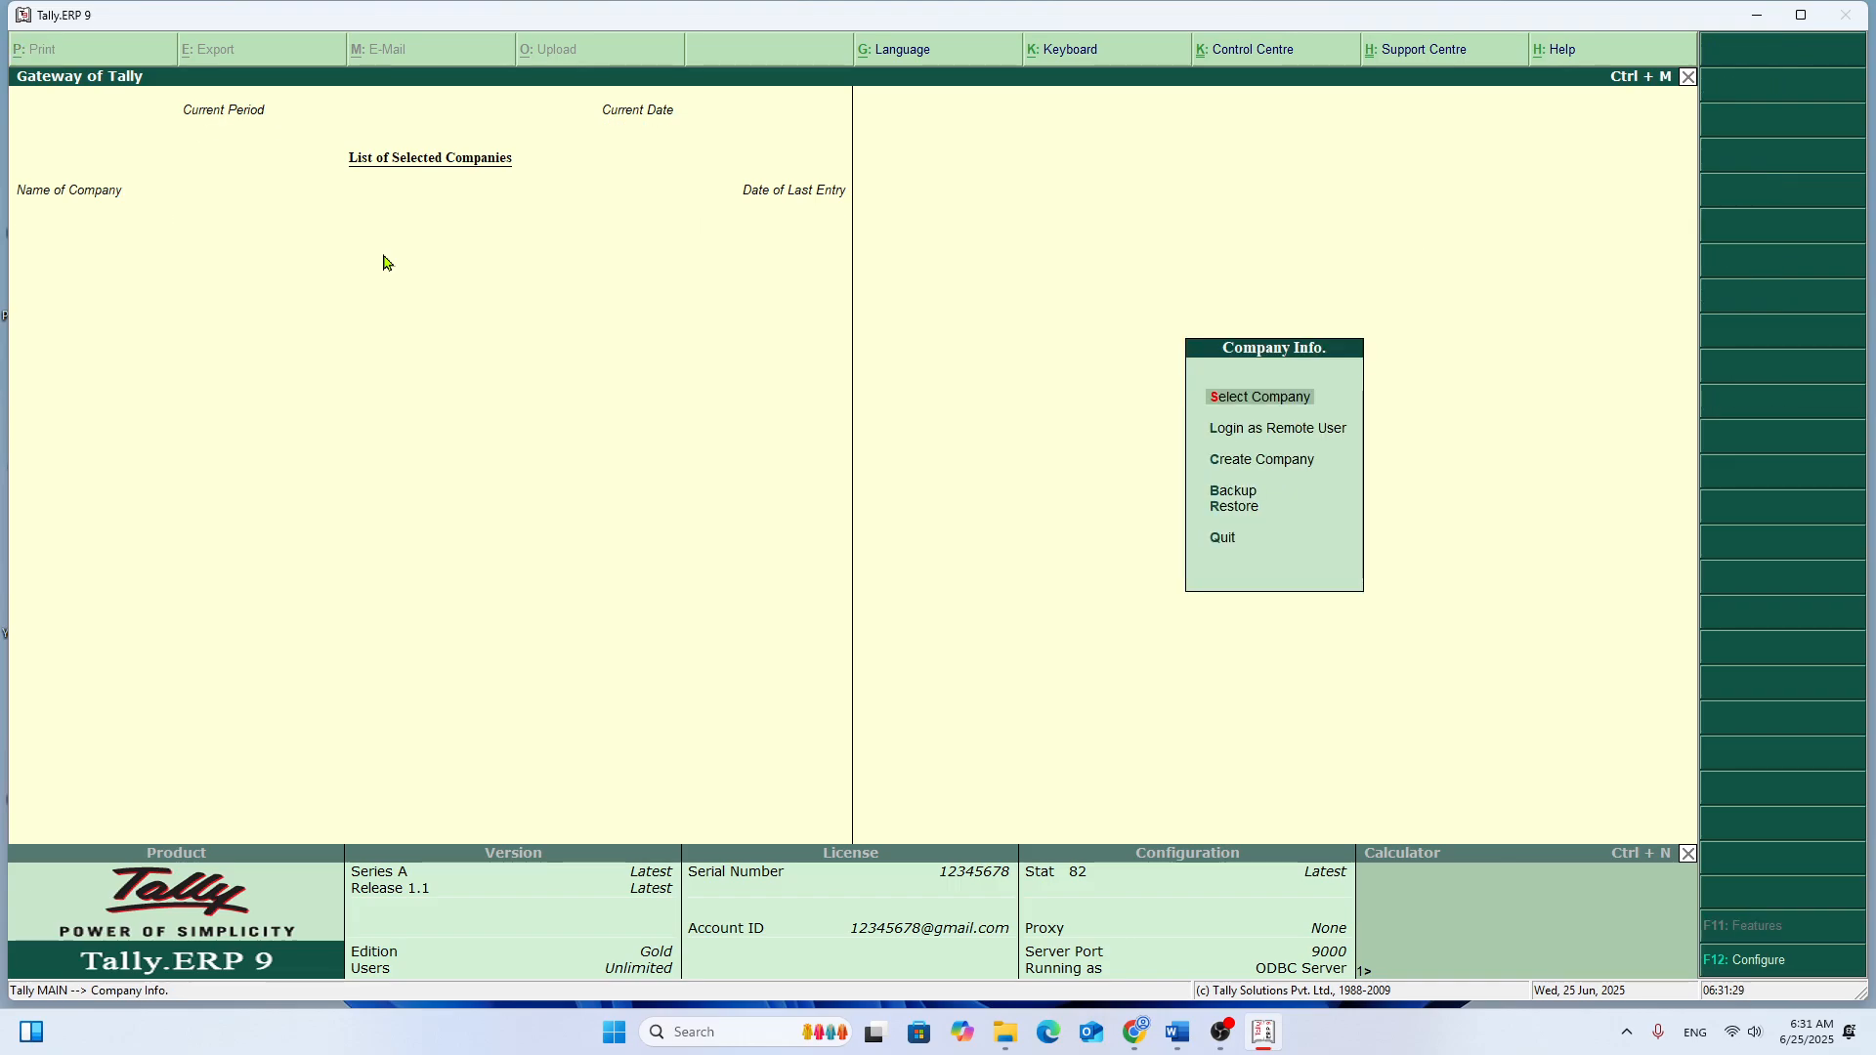
key("Return")
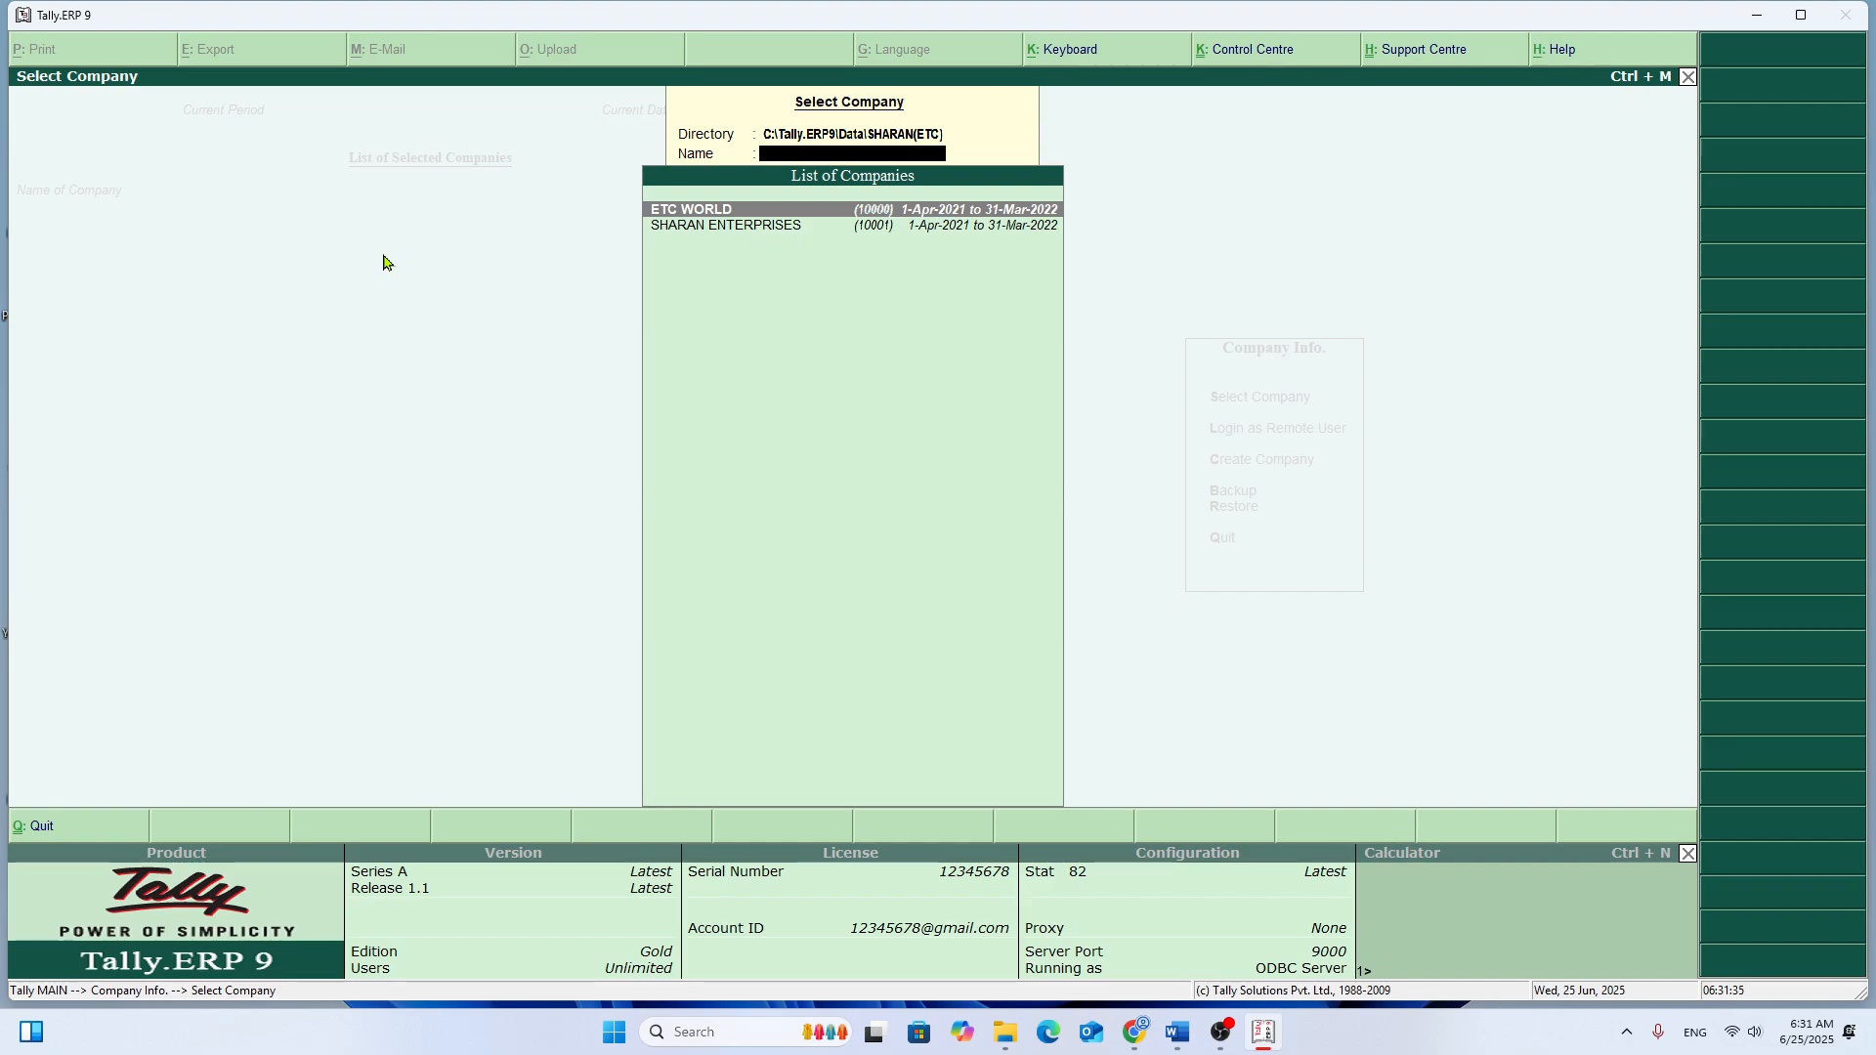
key("Down")
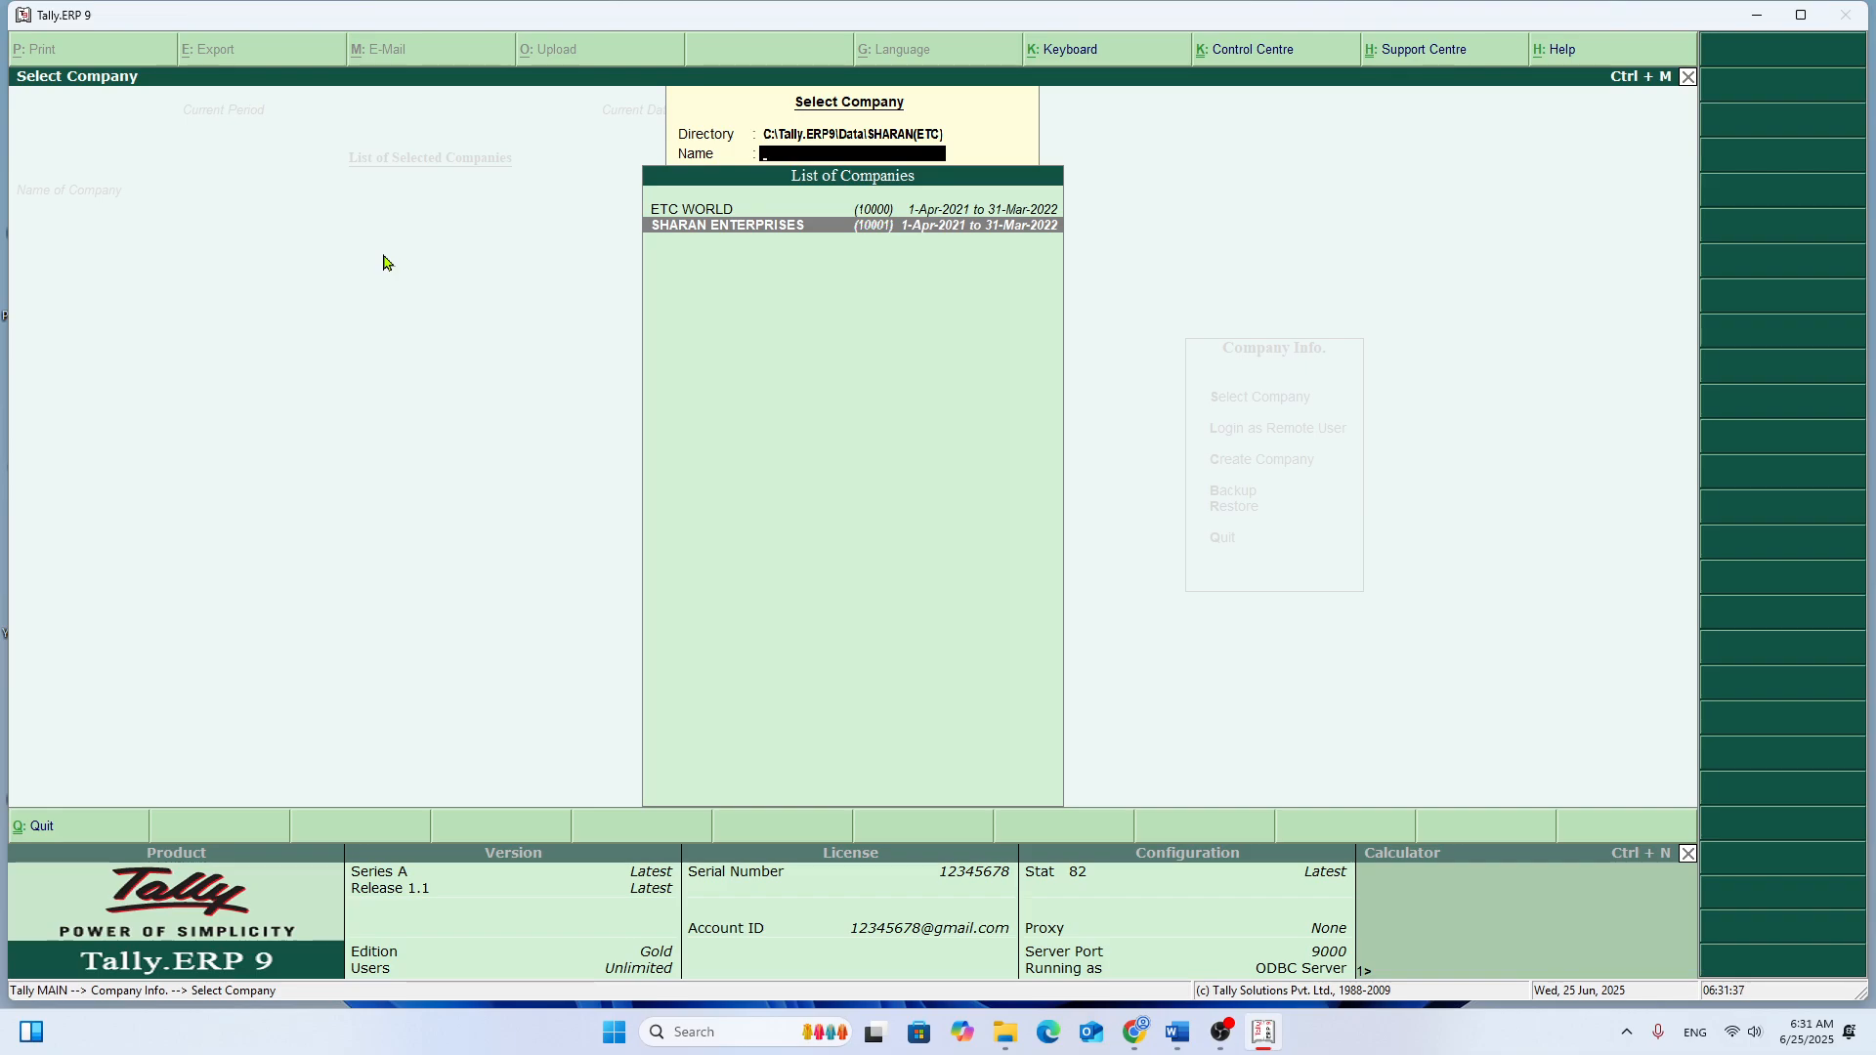
key("Up")
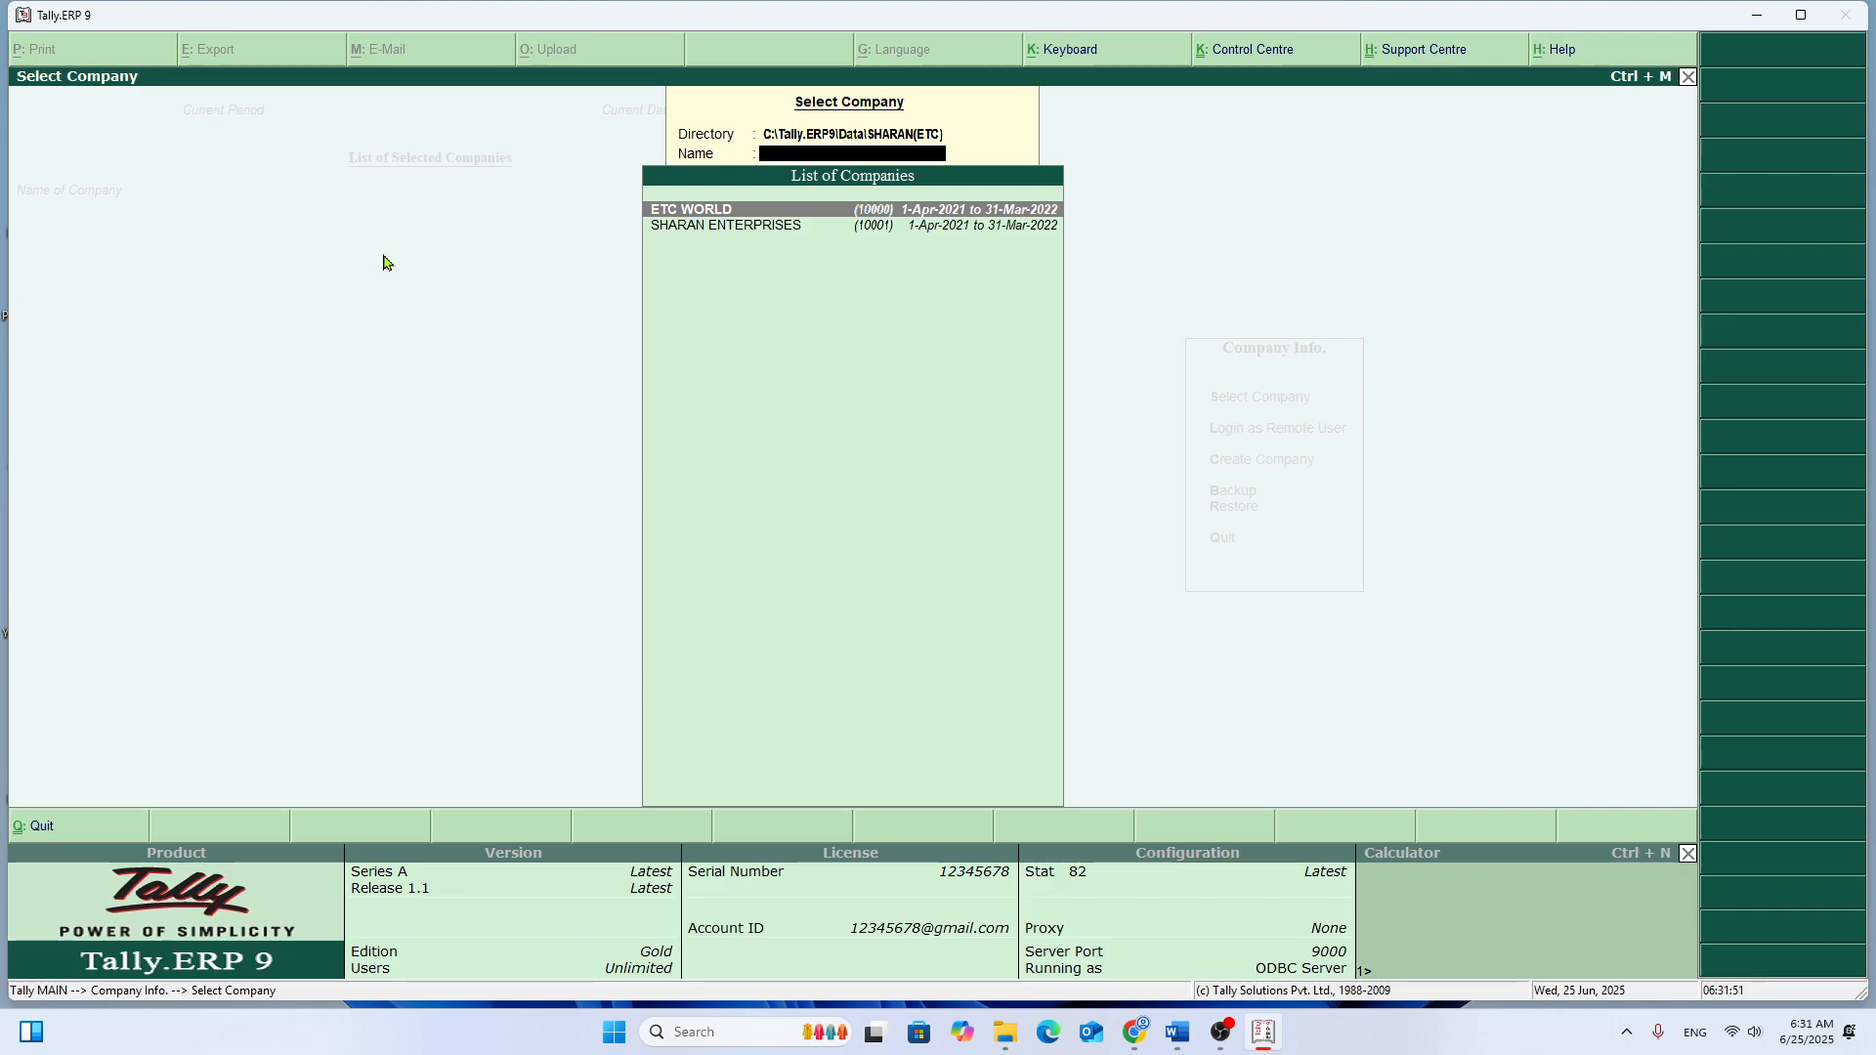
key("Return")
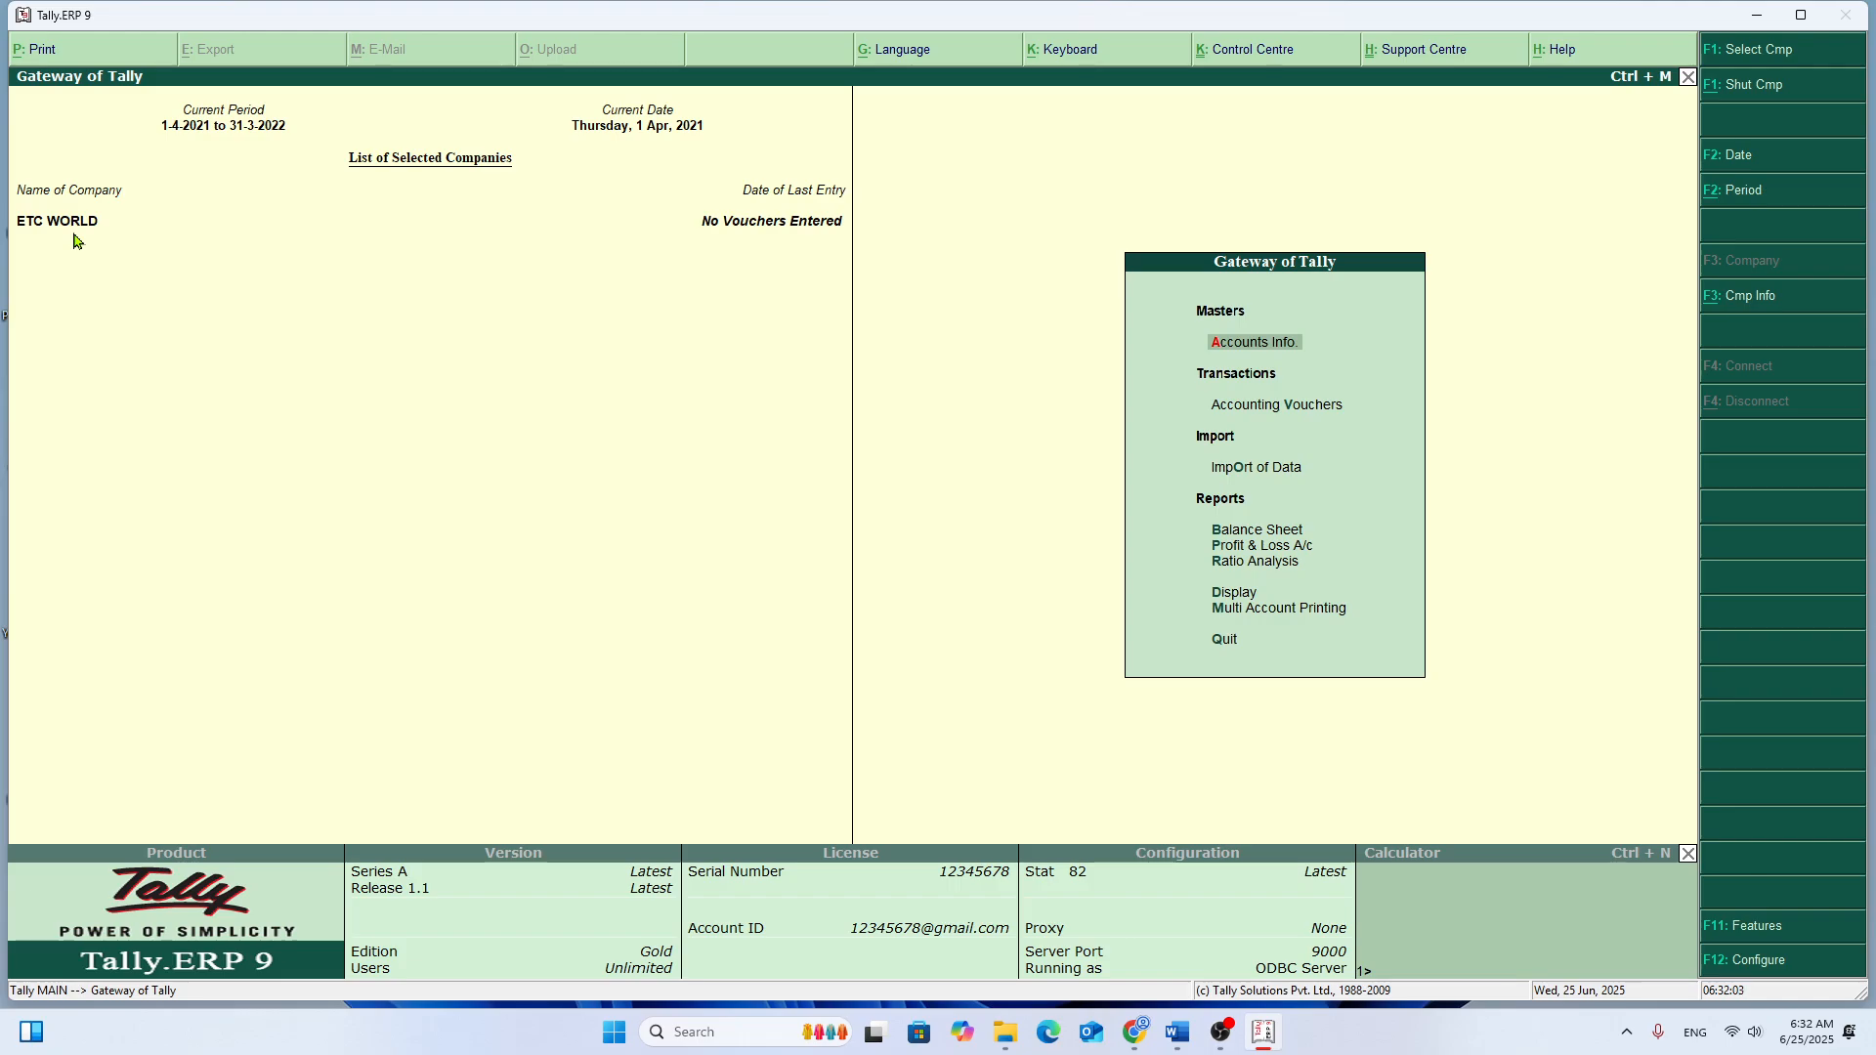
Step: Replace ETC WORLD with SHARAN ENTERPRISES as the loaded company, and shut SHARAN ENTERPRISES as well
key("alt+F1")
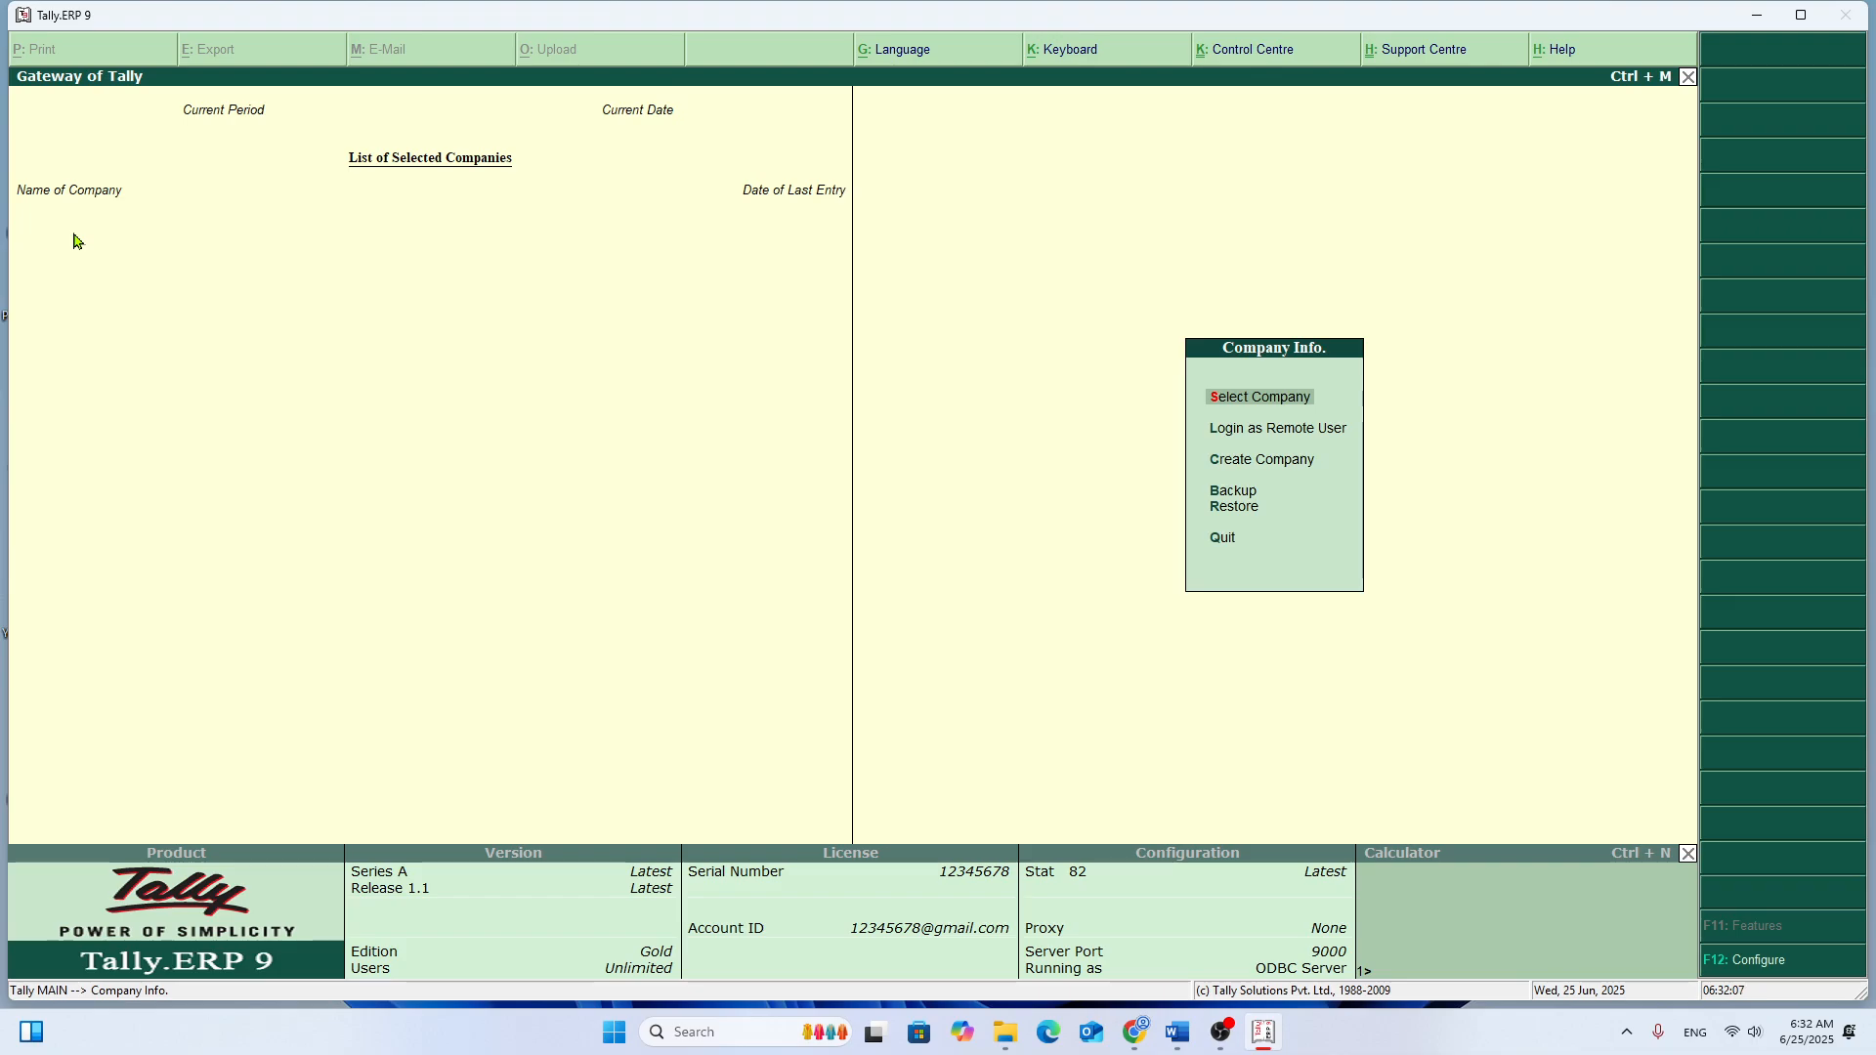
key("Return")
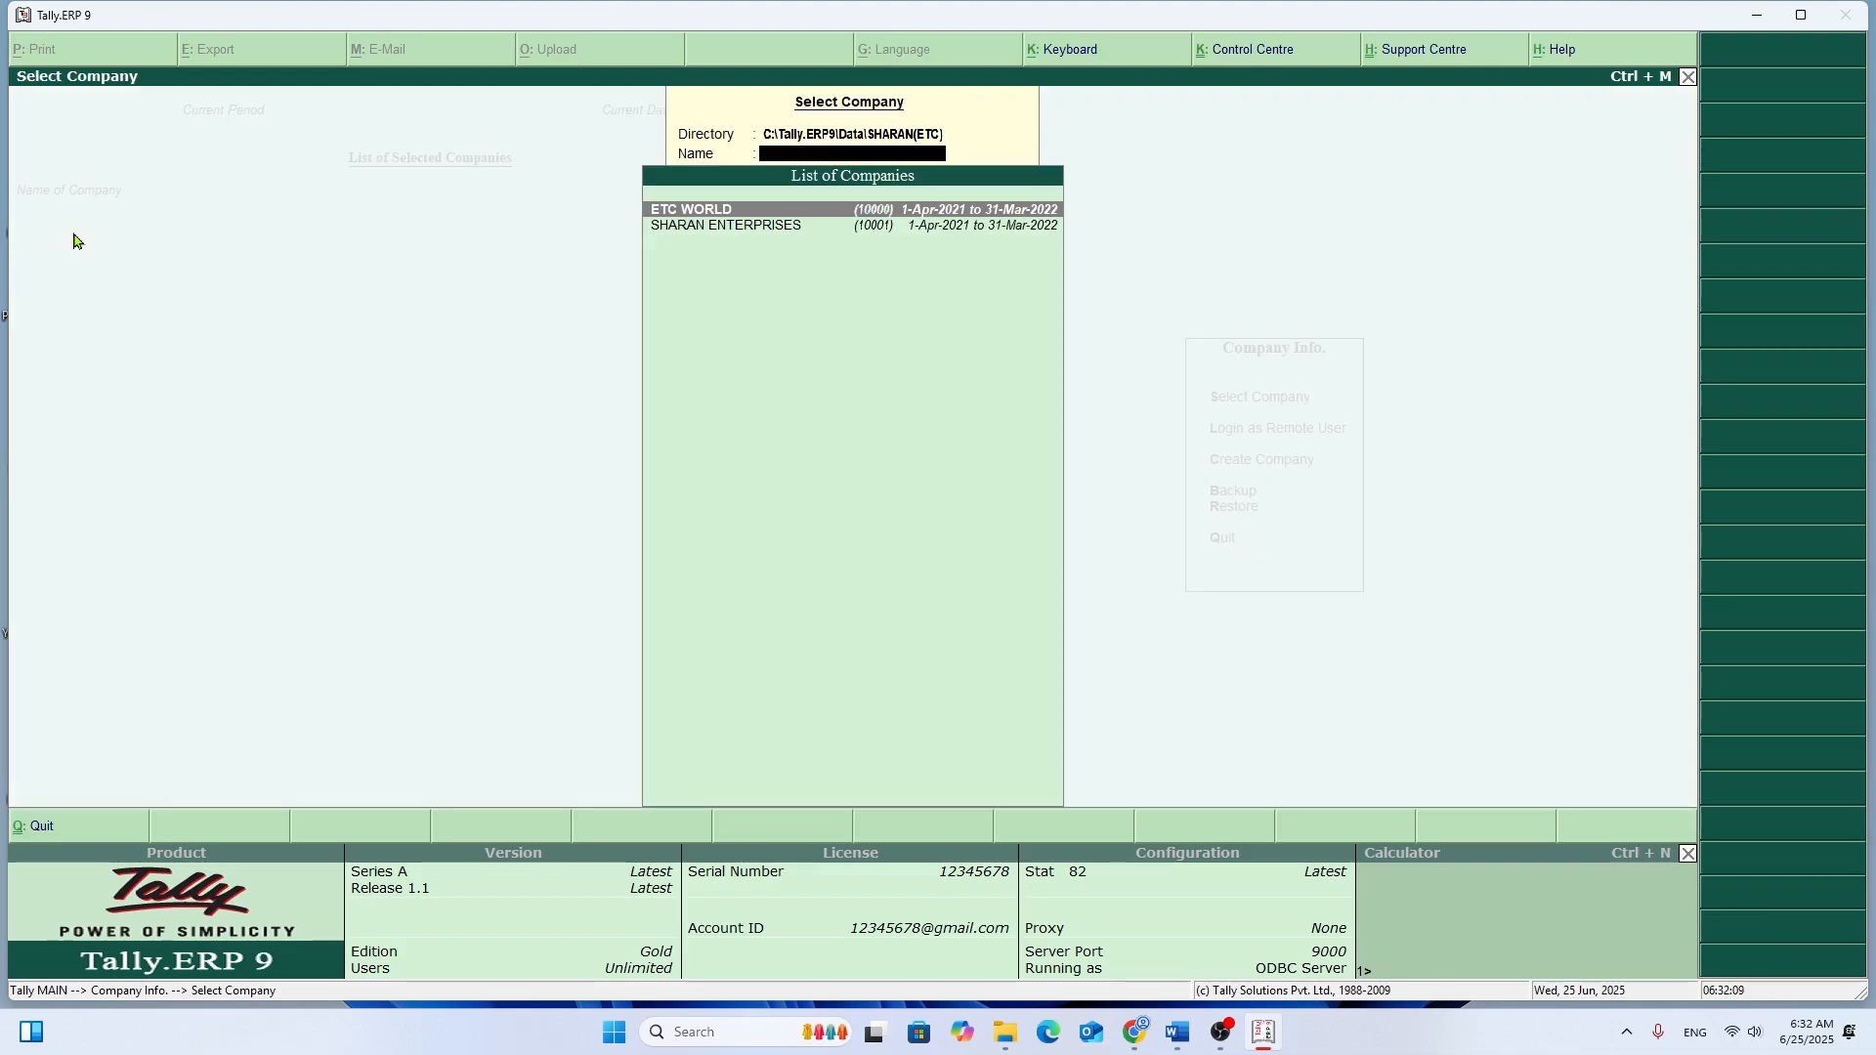
key("Down")
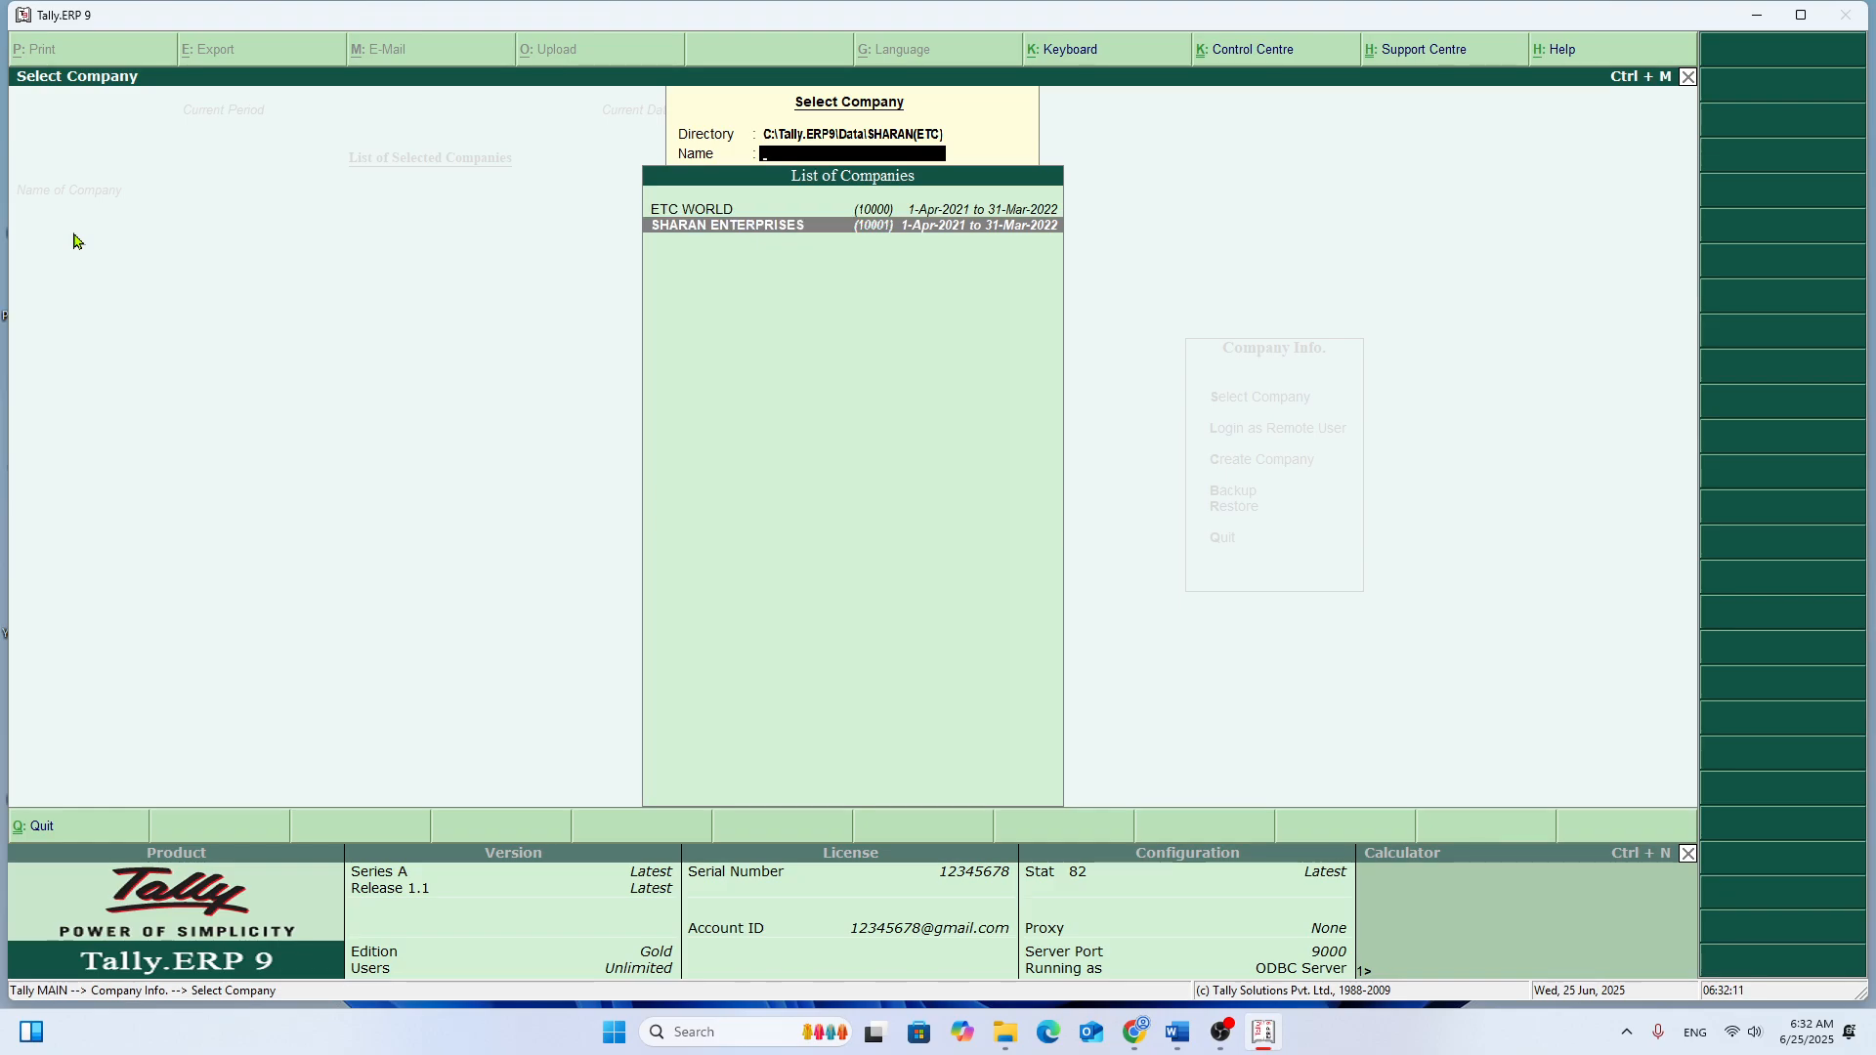
key("Return")
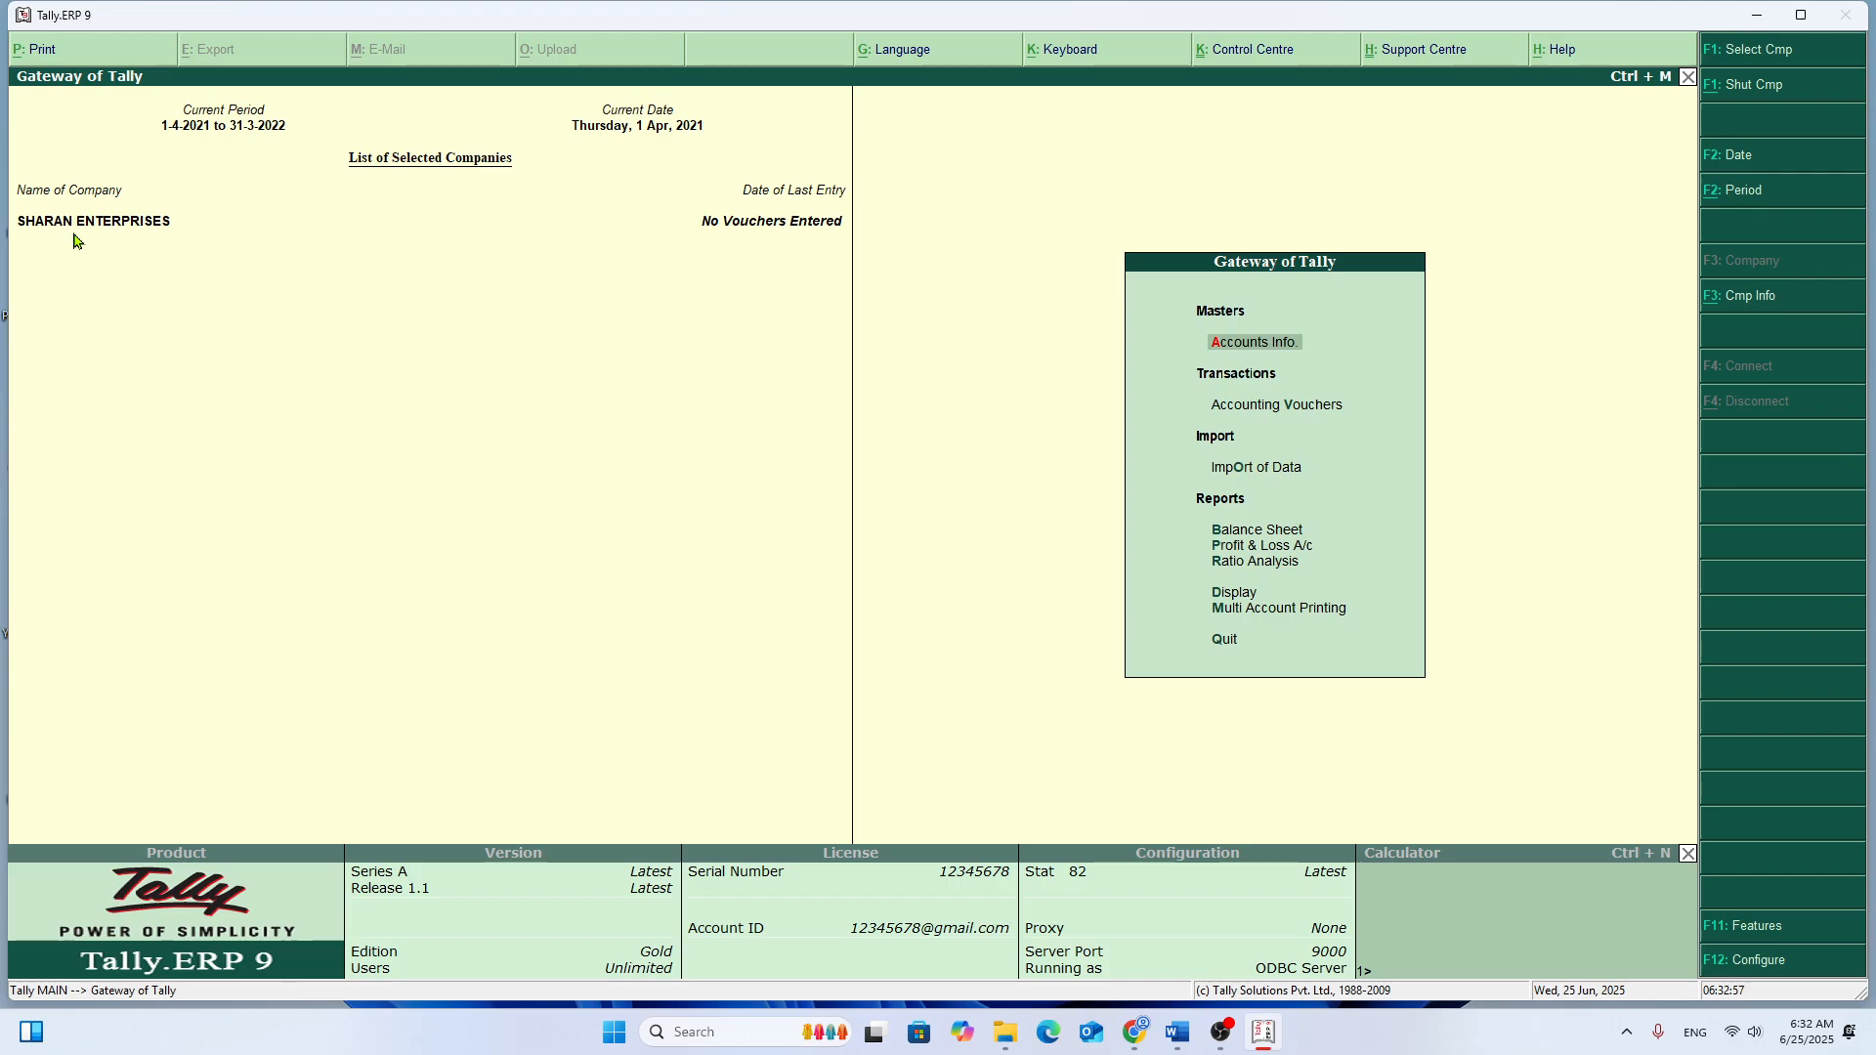
key("alt+F1")
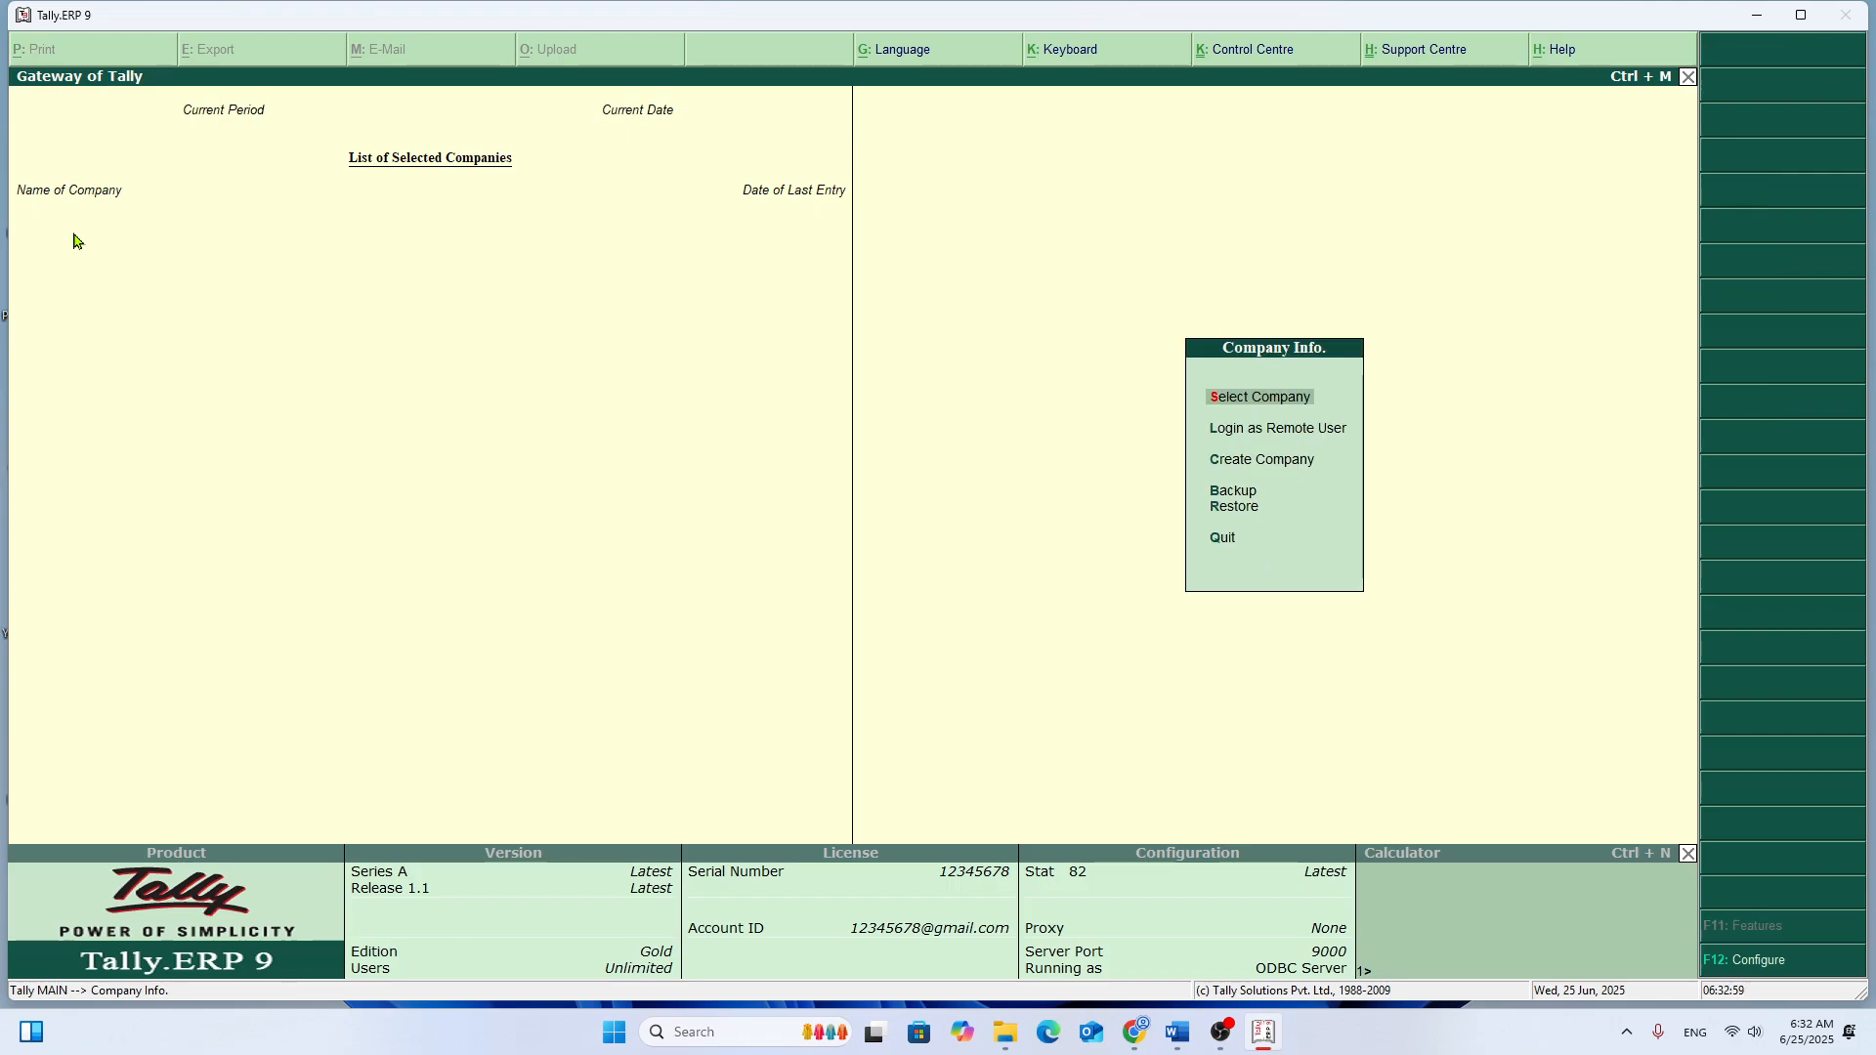
Step: Start creating a new company named SHARAN KIRANA STORE, using the same text as its mailing name
key("Down")
key("Down")
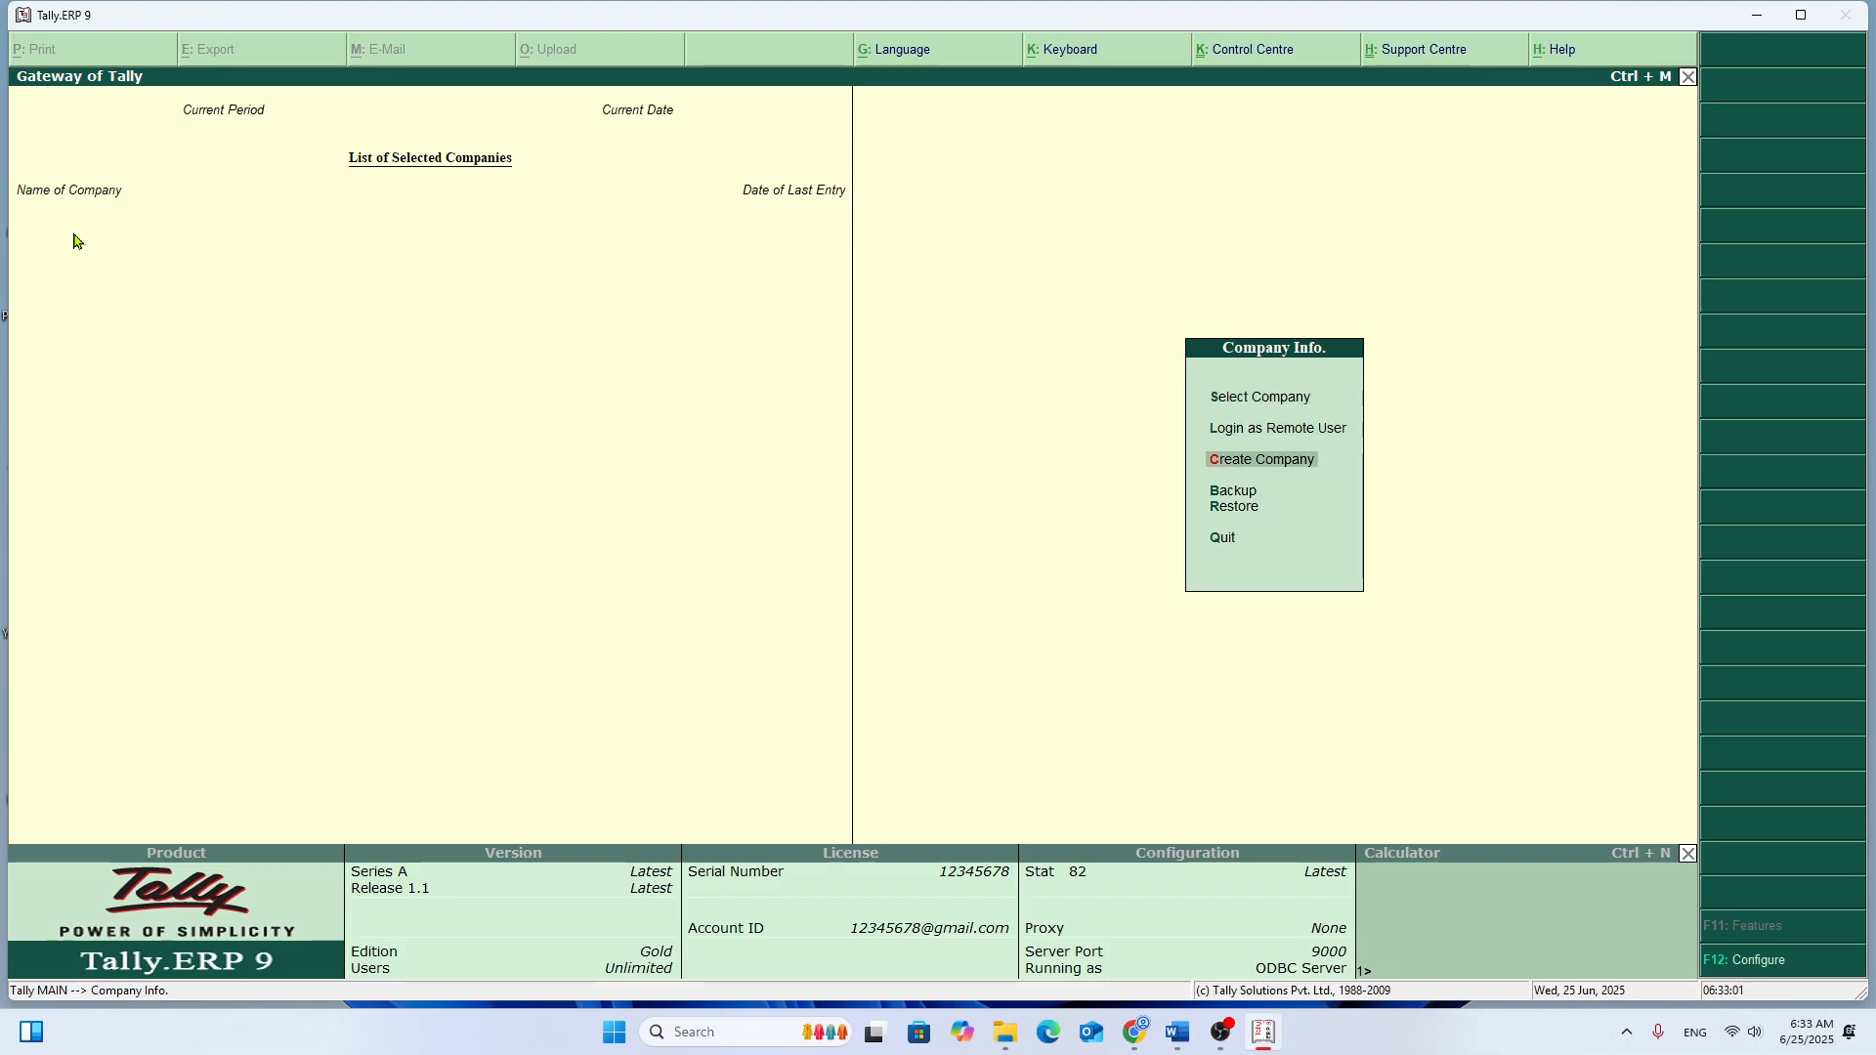
key("Return")
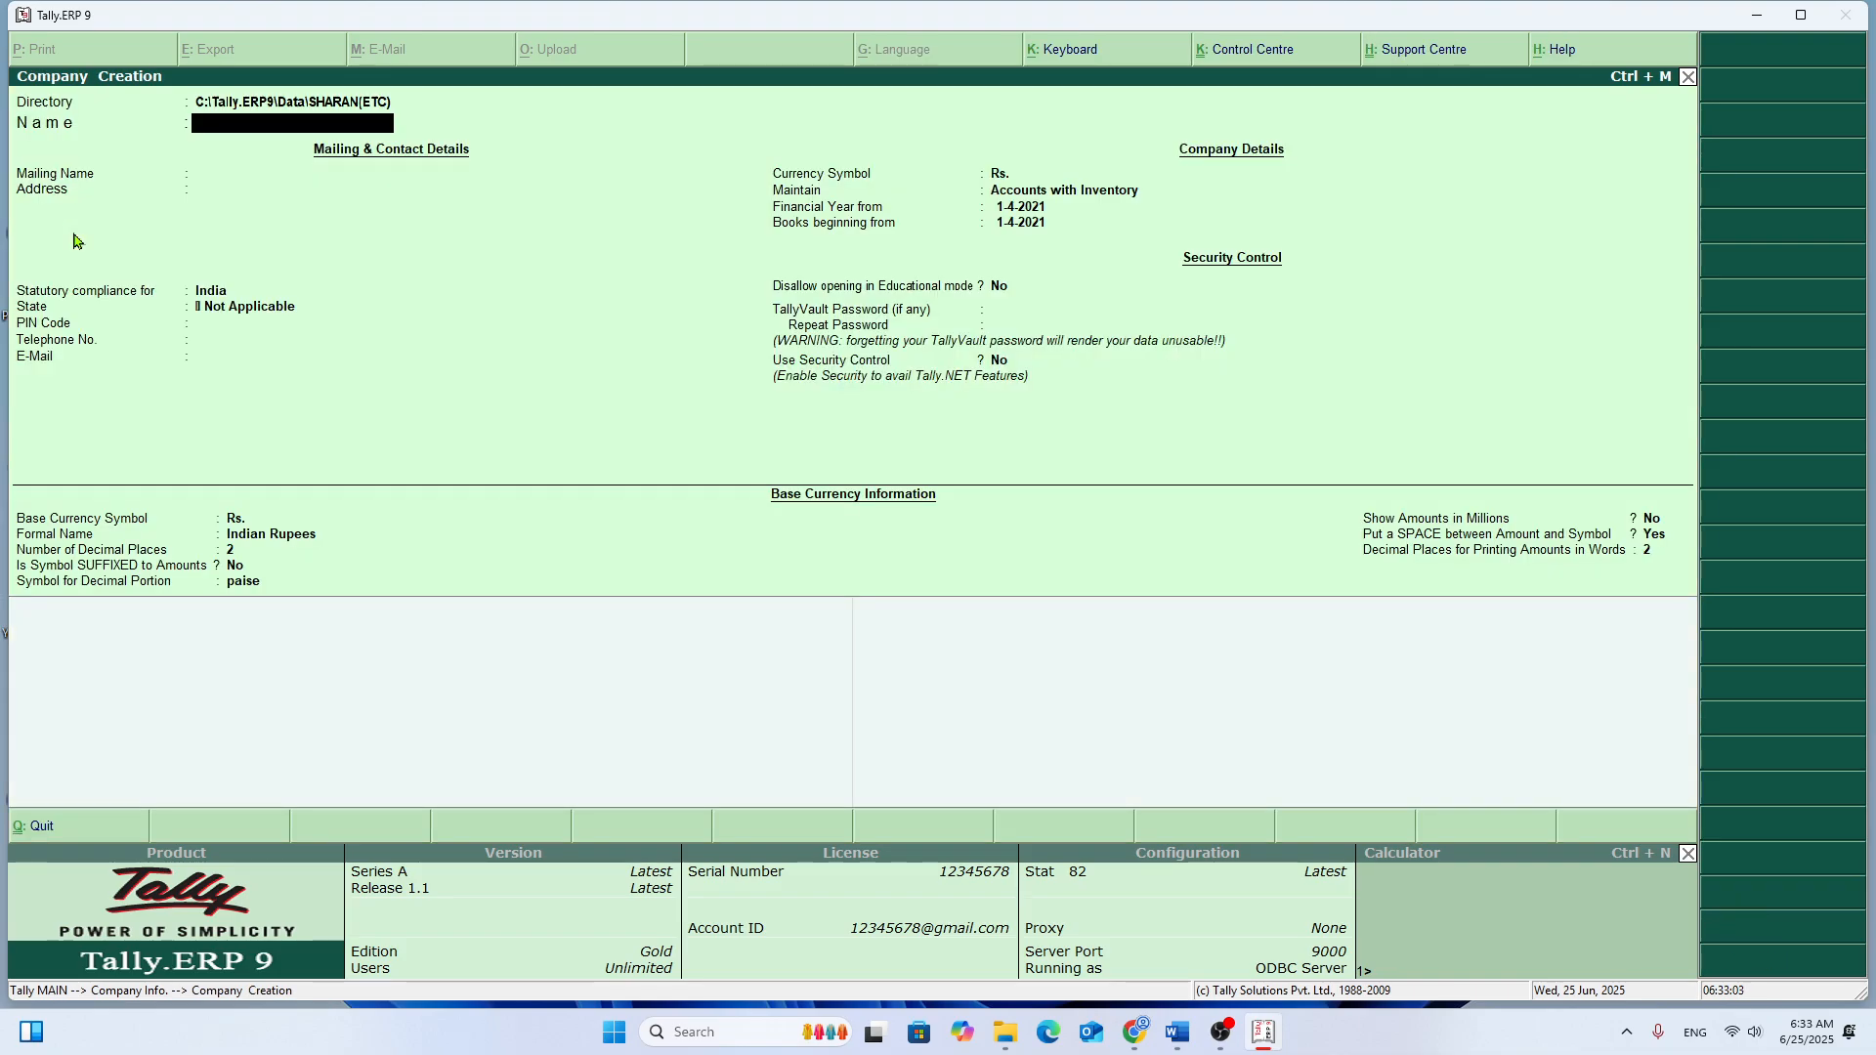
type("SHARAN KIRANA STO")
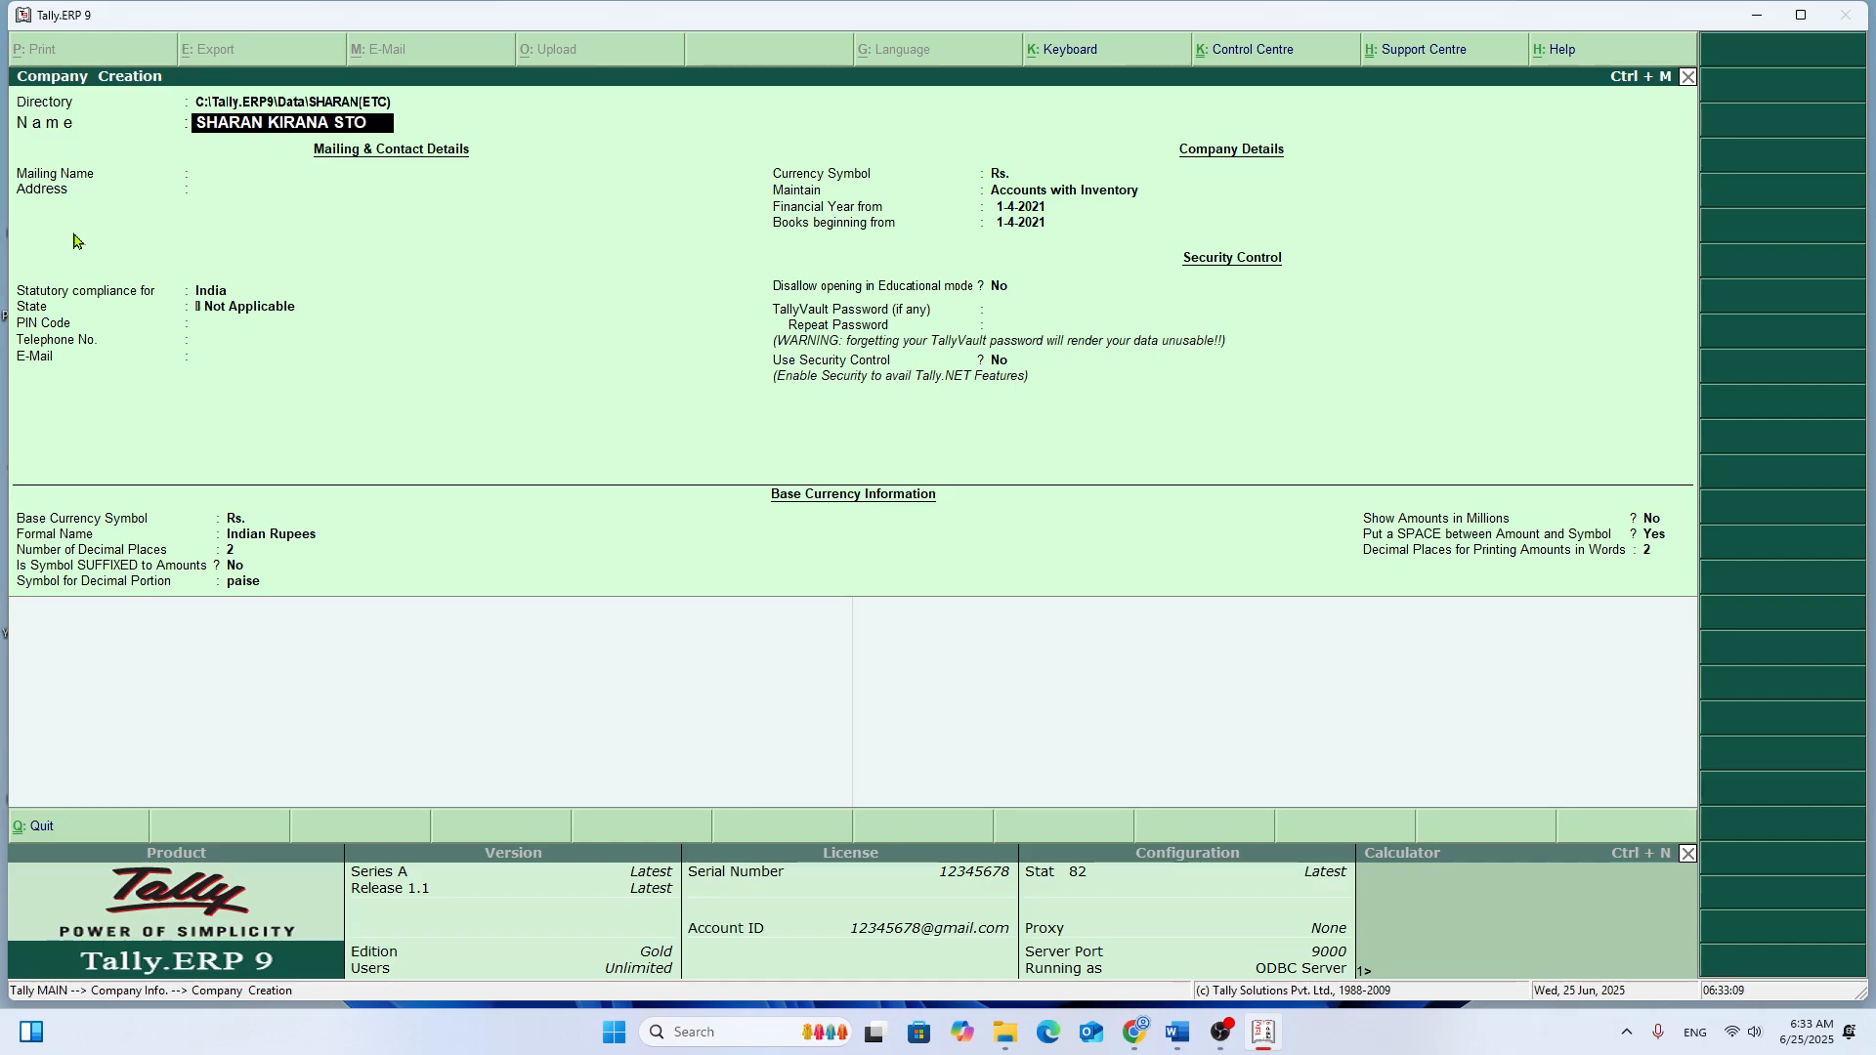
type("RE")
key("Return")
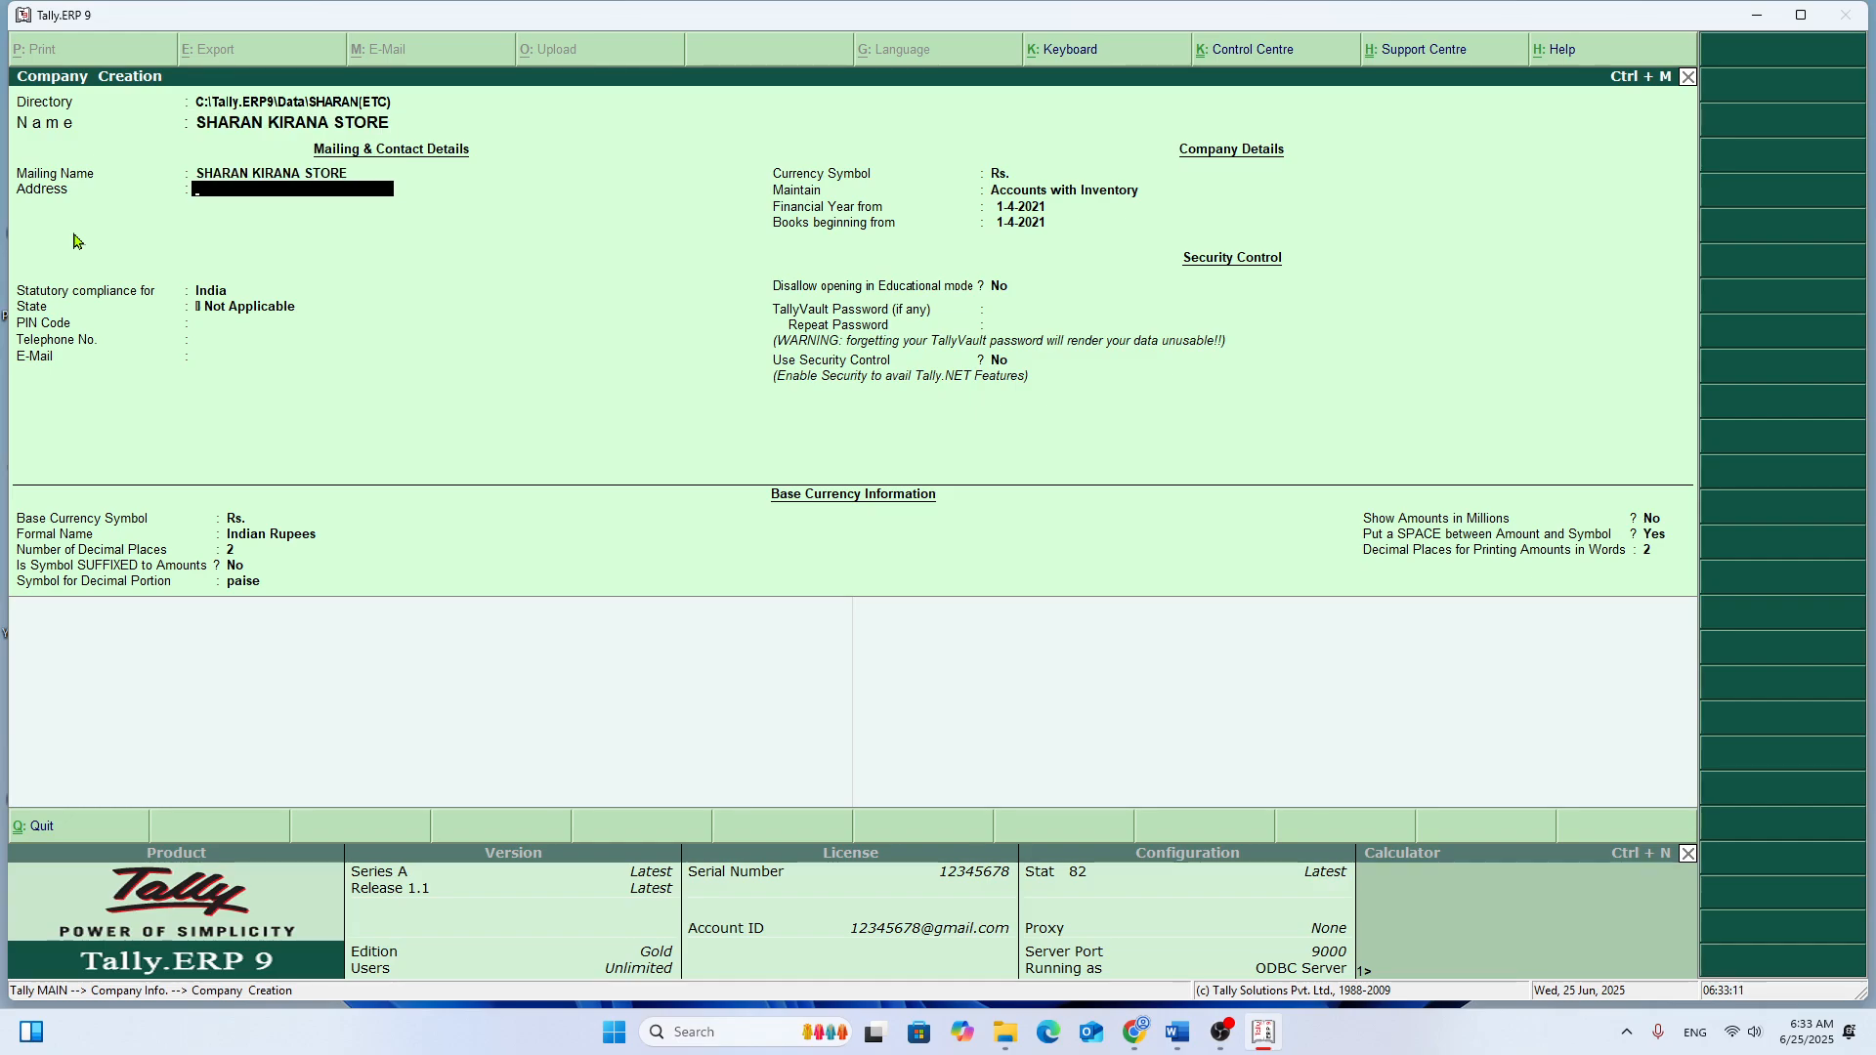
Step: Enter NAUGACHIA as the address and Bihar as the state, leaving the PIN code, telephone and e-mail blank
type("NAUGACHIA")
key("Return")
key("Return")
key("Return")
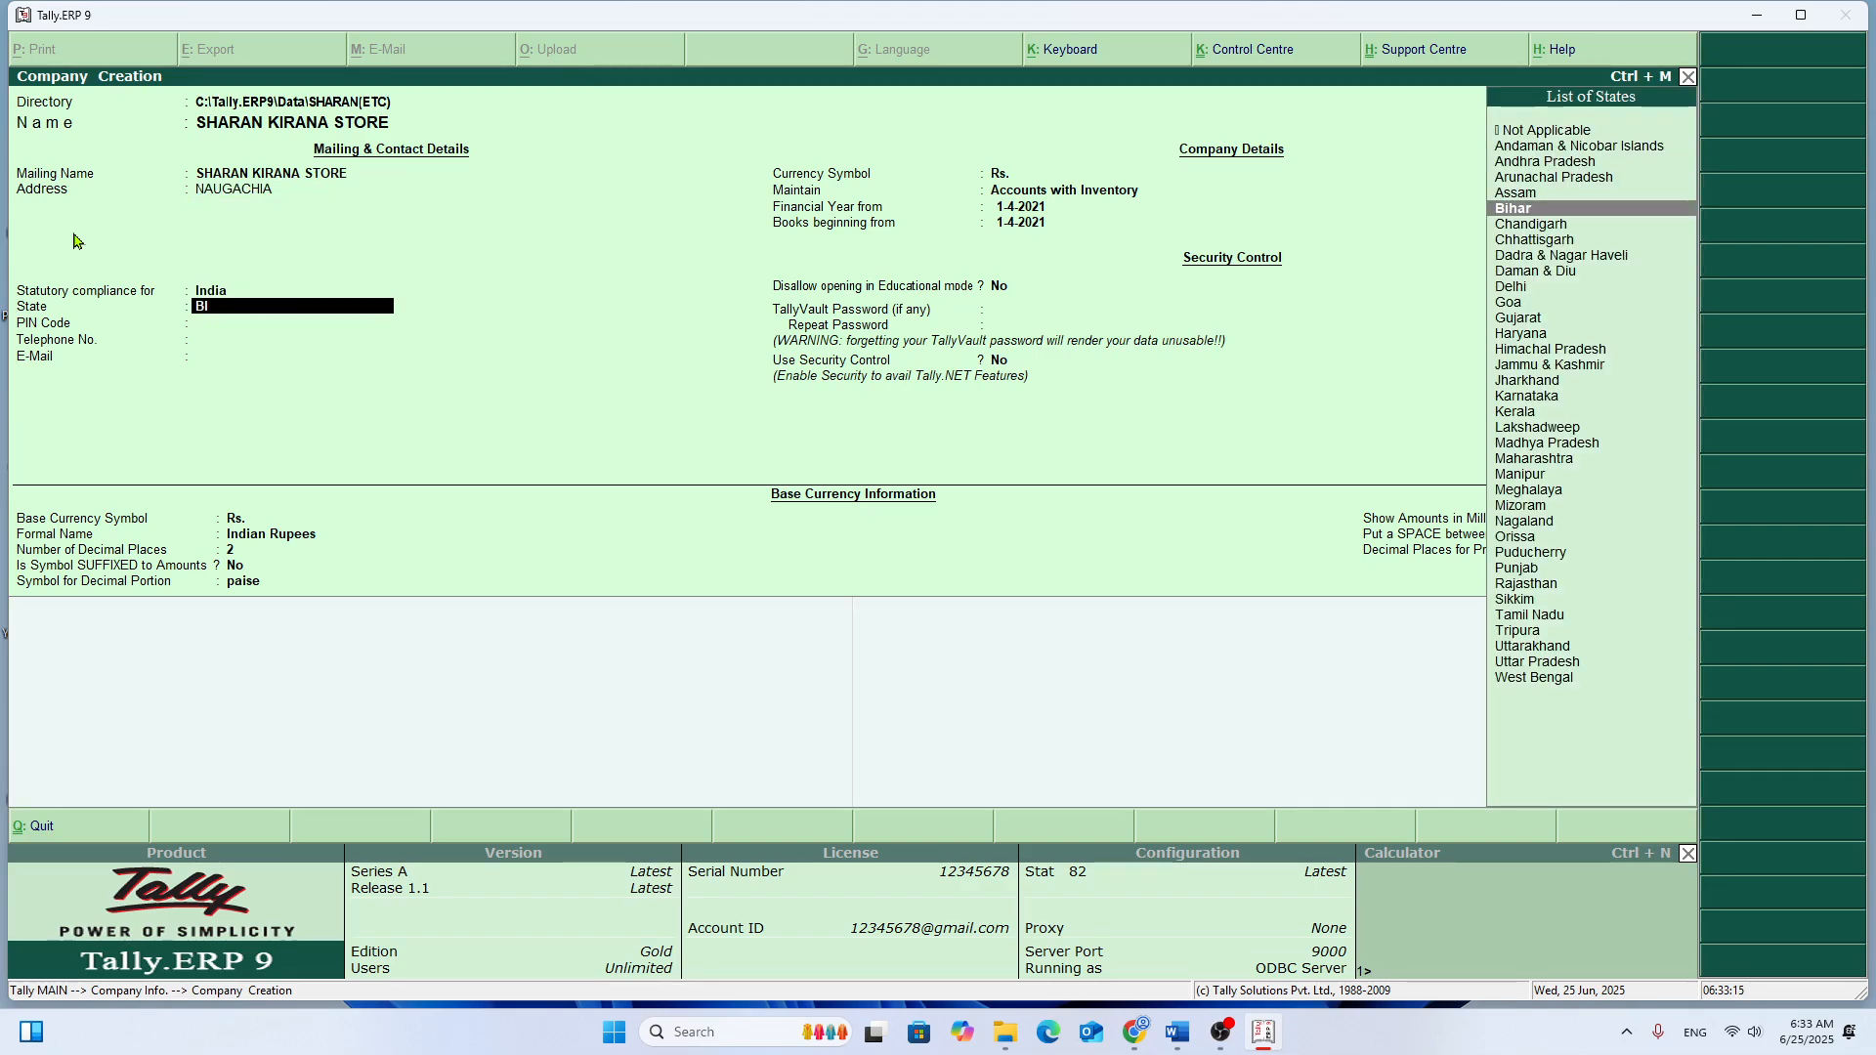
type("b")
key("Return")
key("Return")
key("Return")
key("Return")
key("Return")
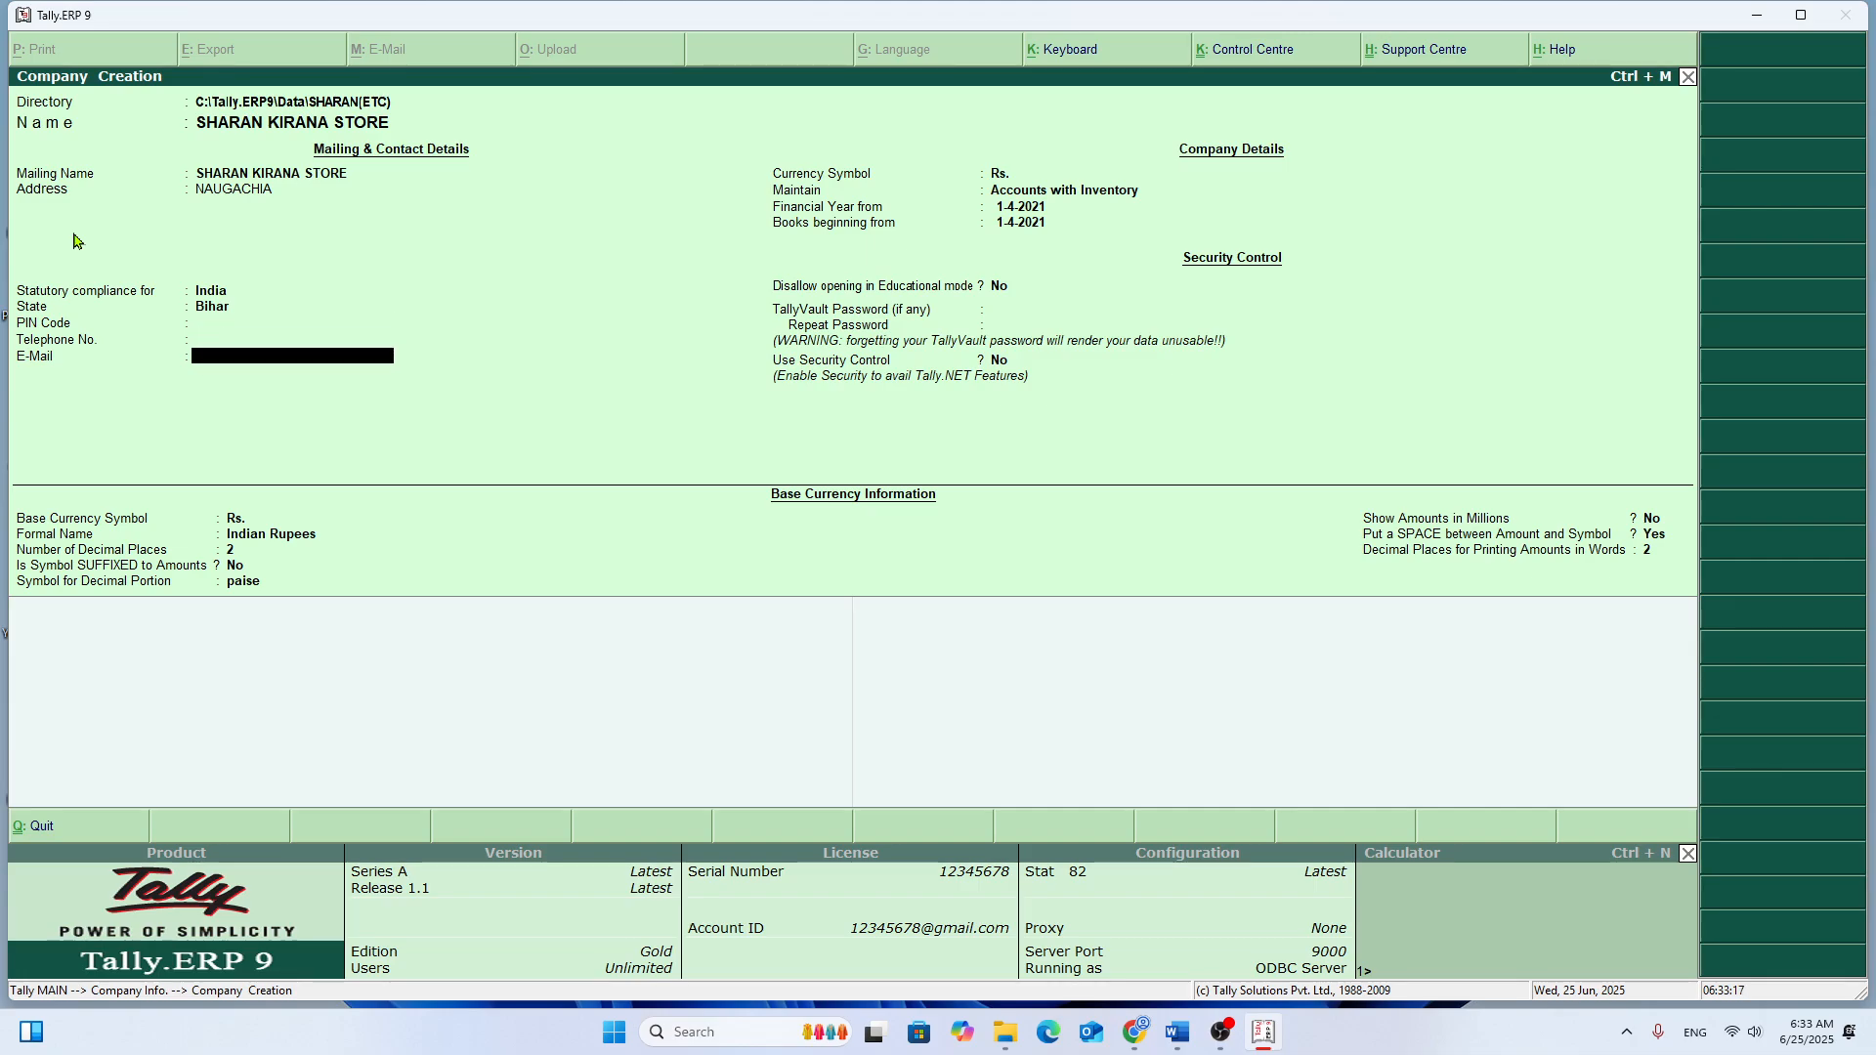
Step: Set SHARAN KIRANA STORE to maintain Accounts only, keeping the 1-4-2021 start dates and the default security control settings
key("Up")
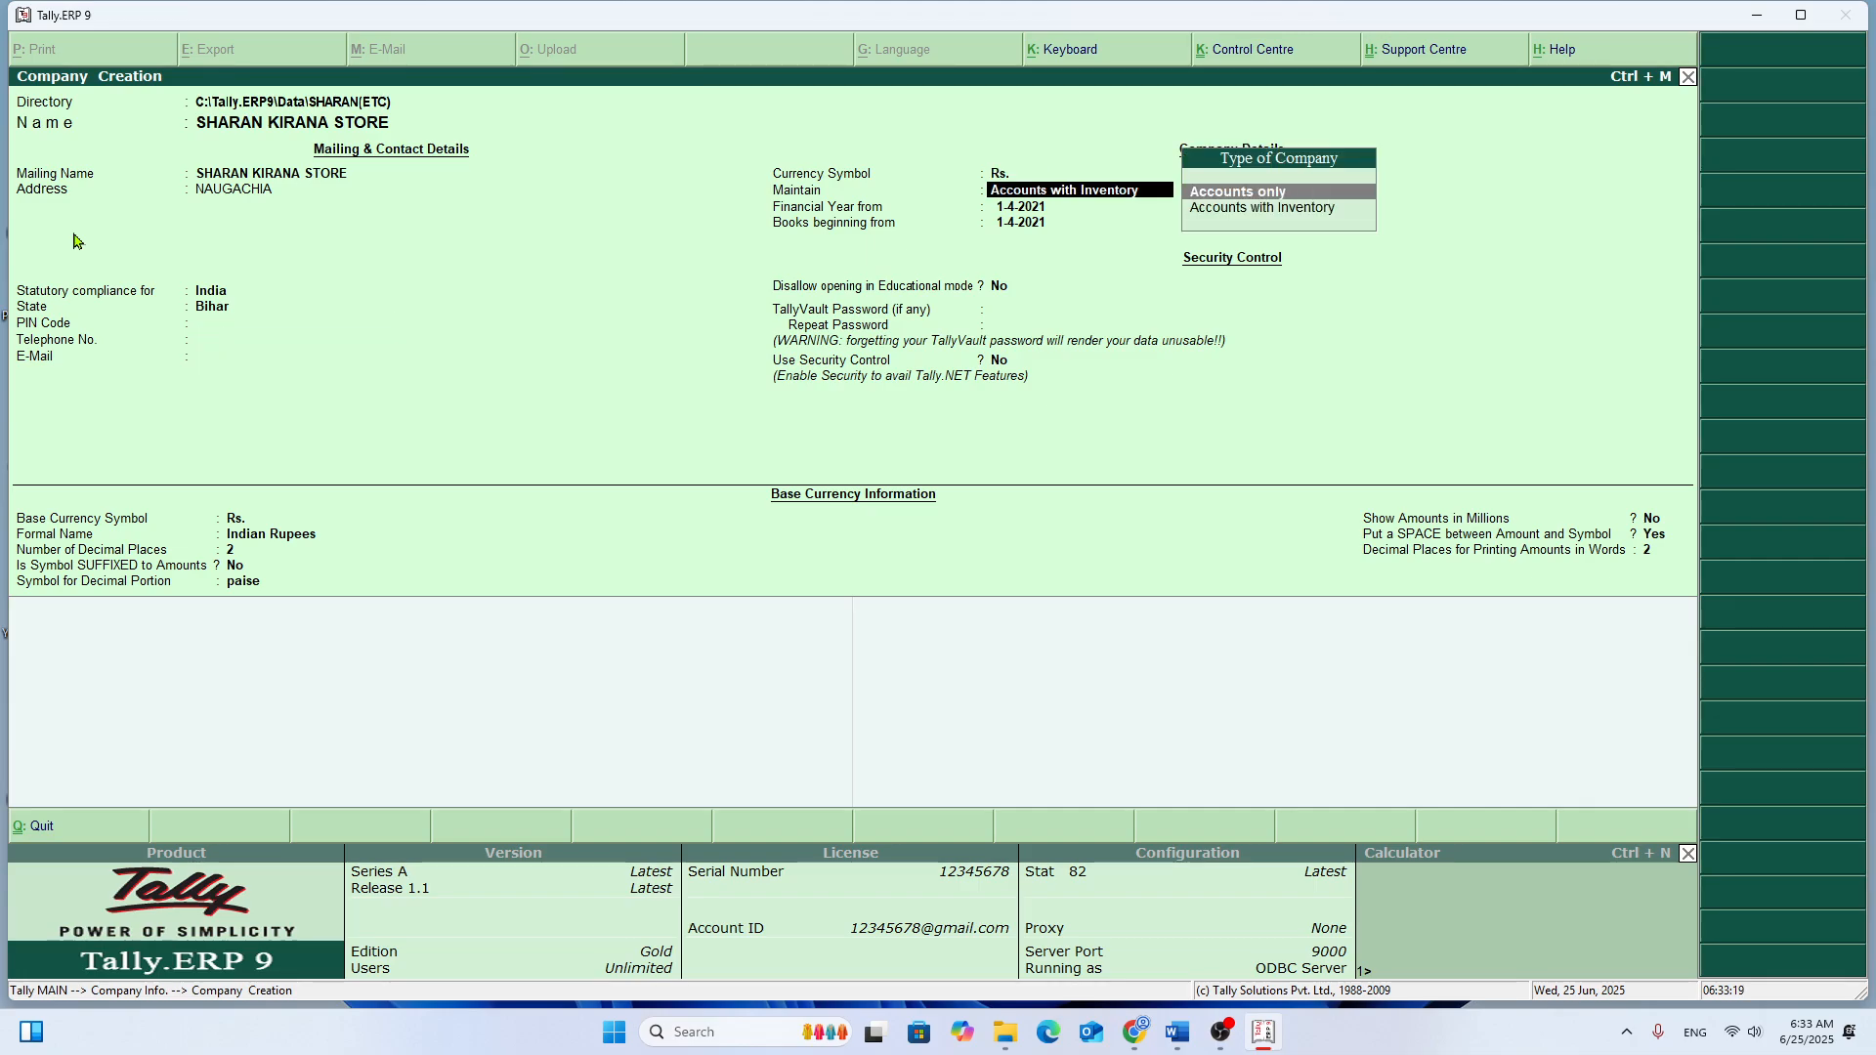
key("Return")
key("Return")
key("Return")
key("Return")
key("Return")
key("Return")
key("Return")
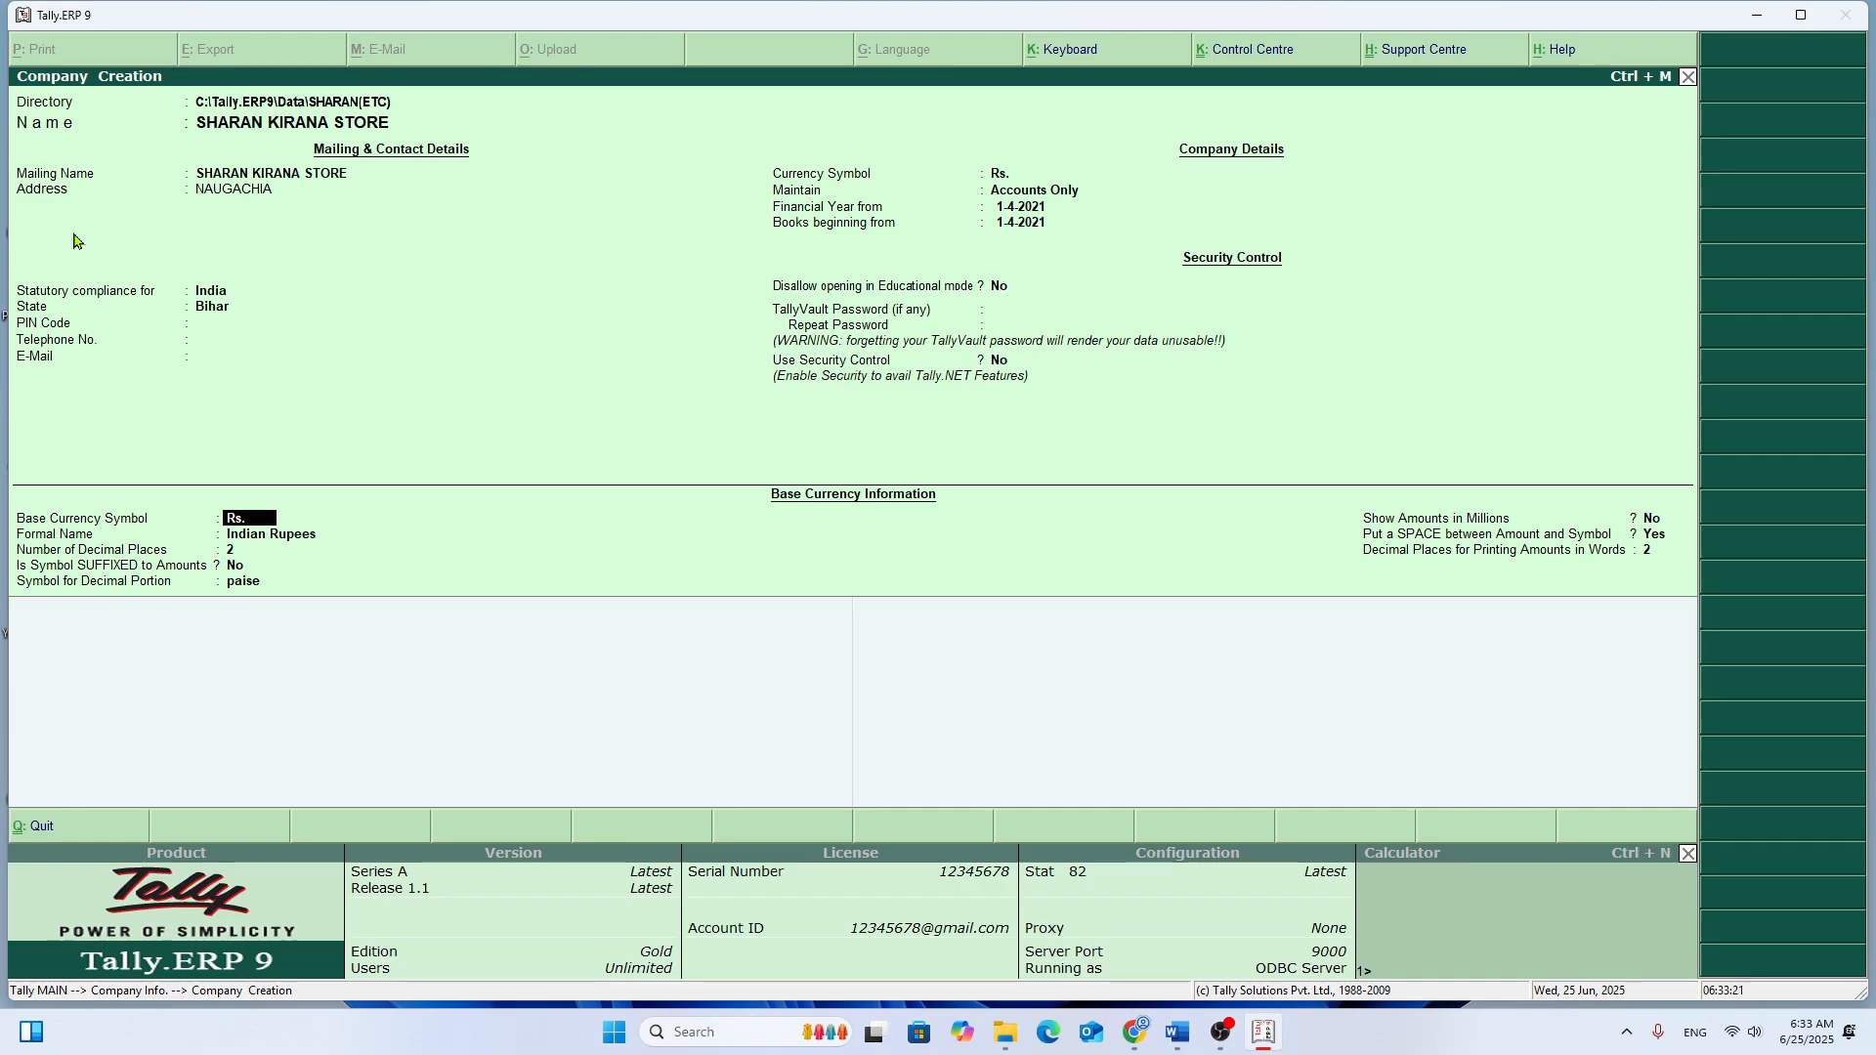
Step: Keep the default base currency settings and accept the creation of SHARAN KIRANA STORE
key("Return")
key("Return")
key("Return")
key("Return")
key("Return")
key("Return")
key("Return")
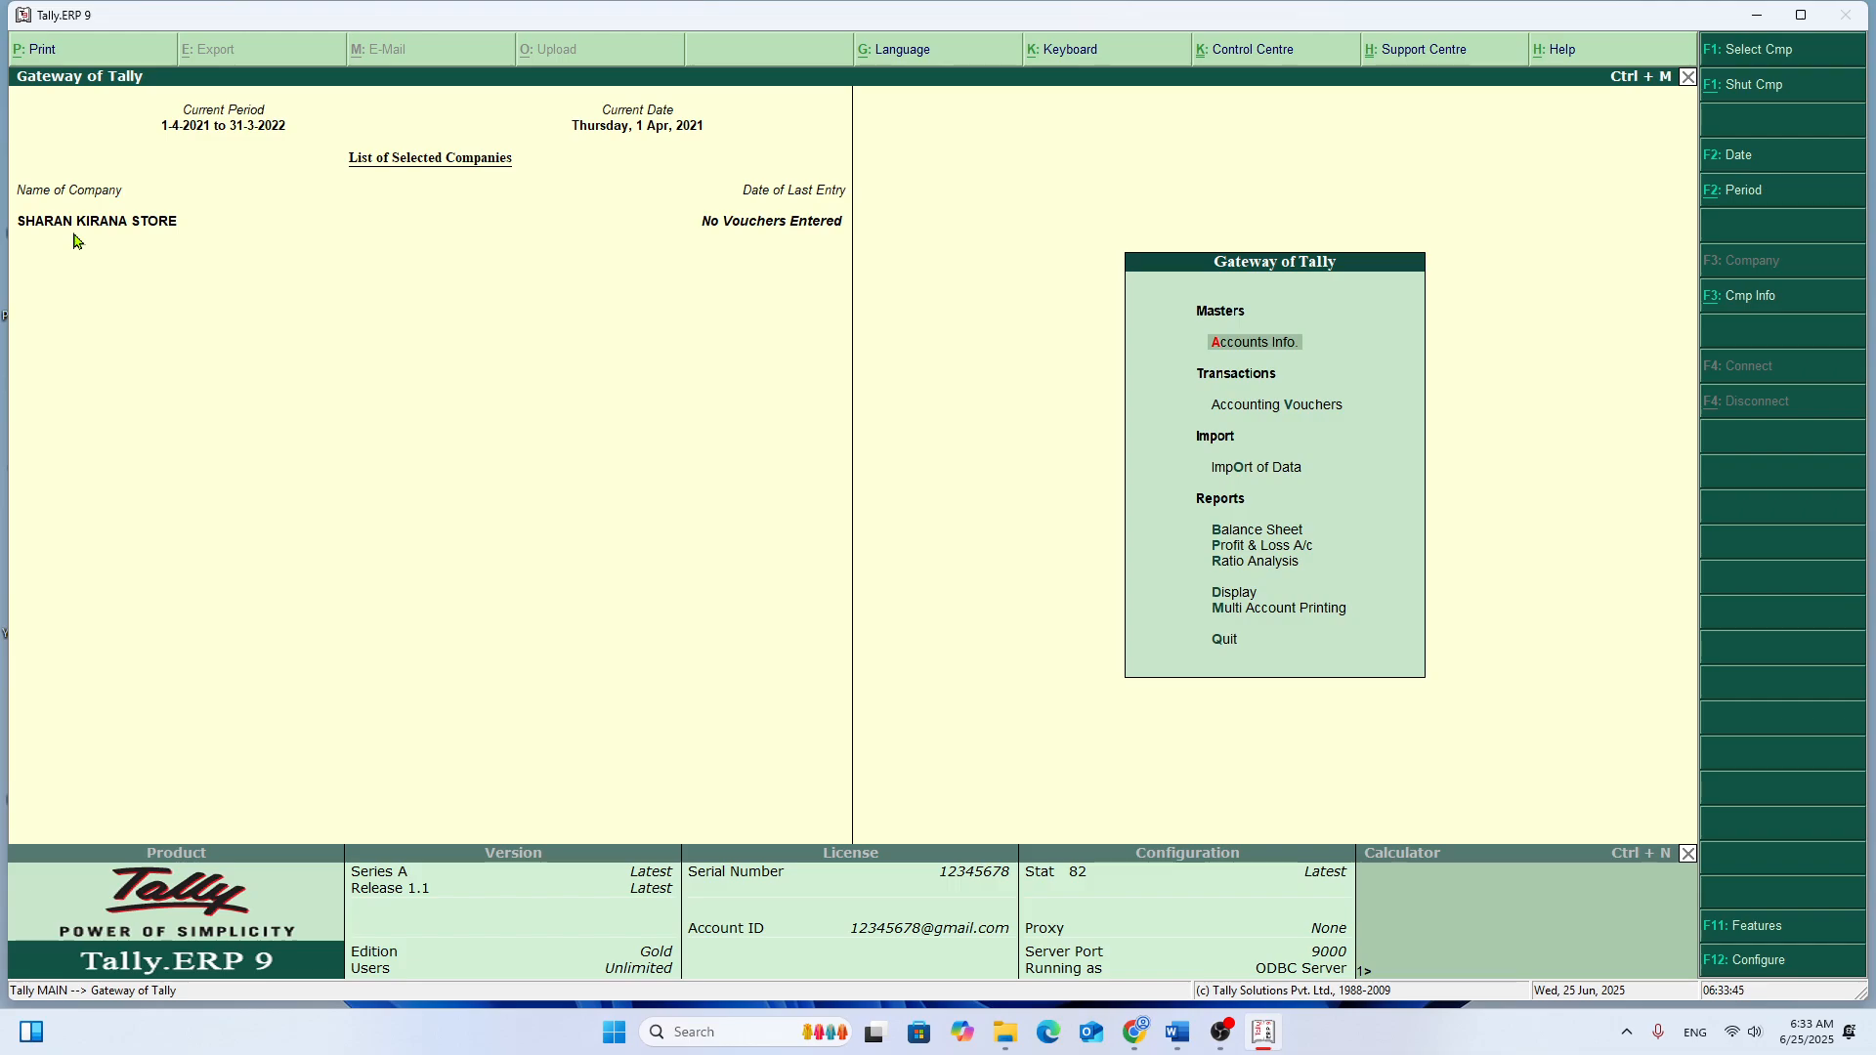
Step: Shut SHARAN KIRANA STORE and load ETC WORLD from the list of companies
key("alt+F1")
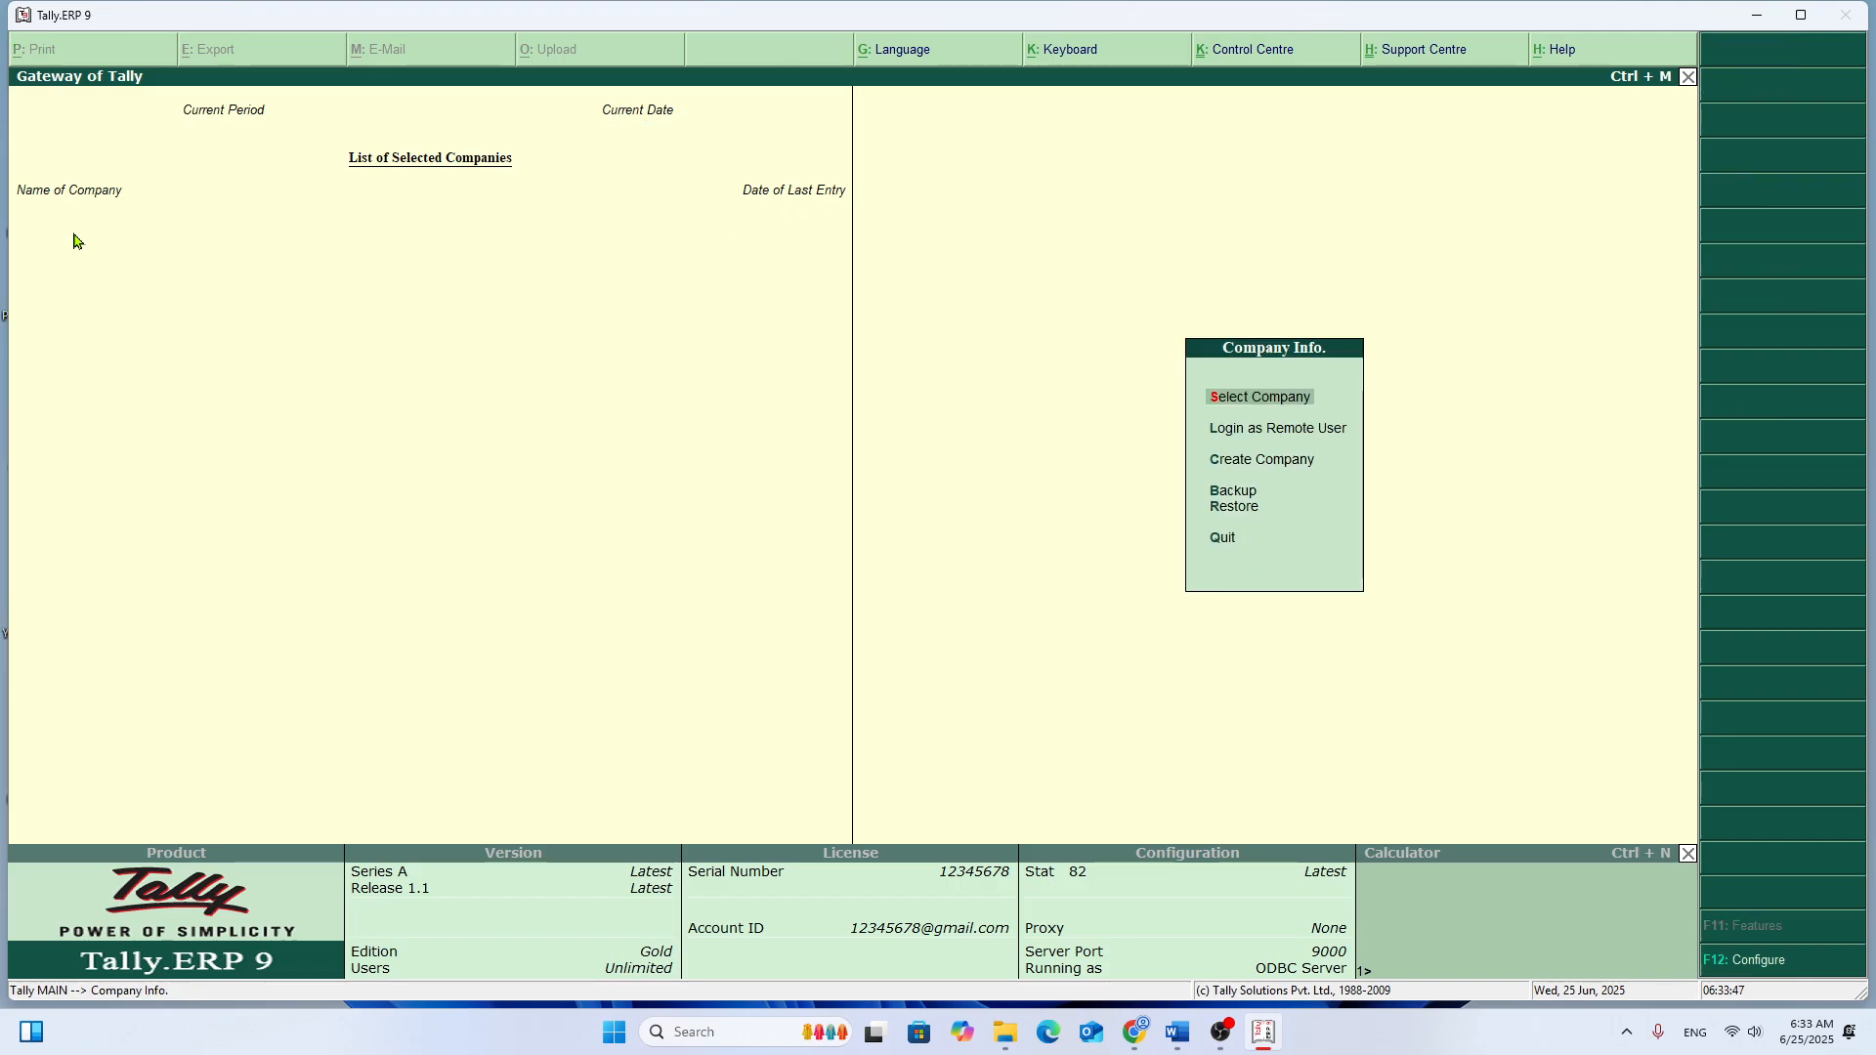
key("Return")
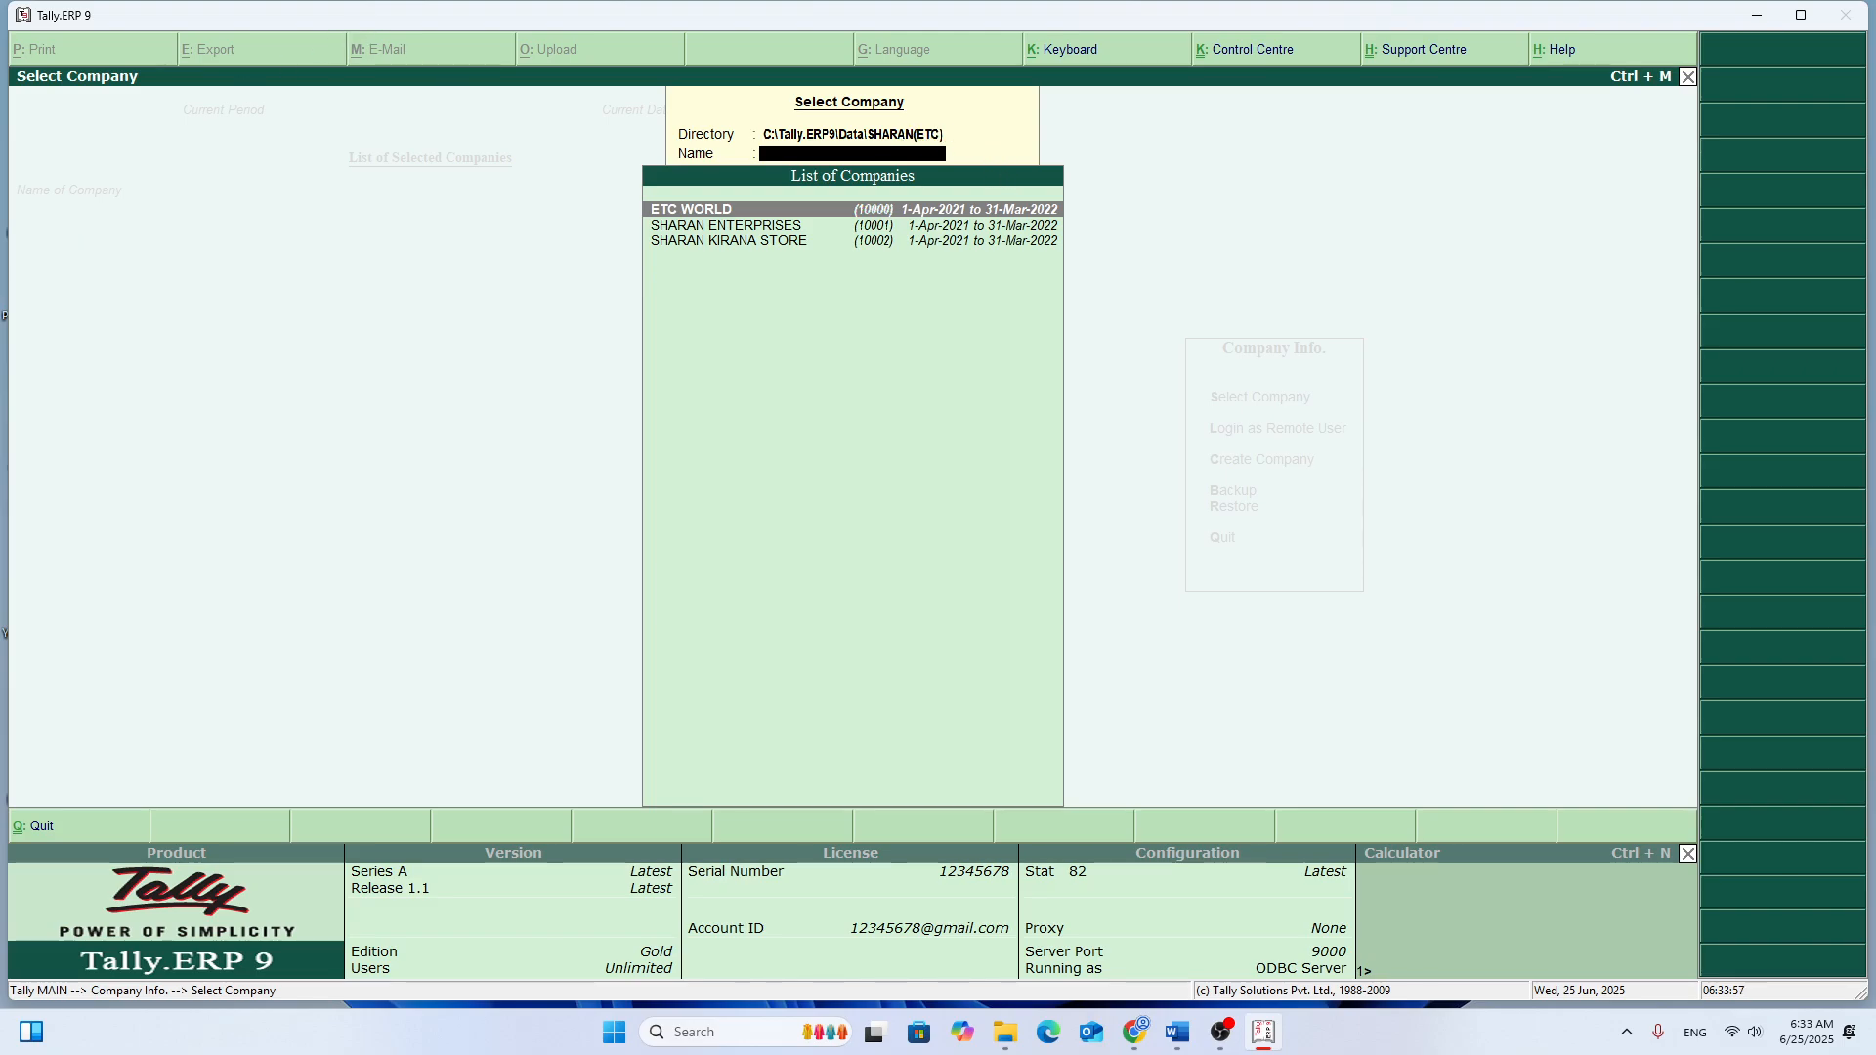
key("Return")
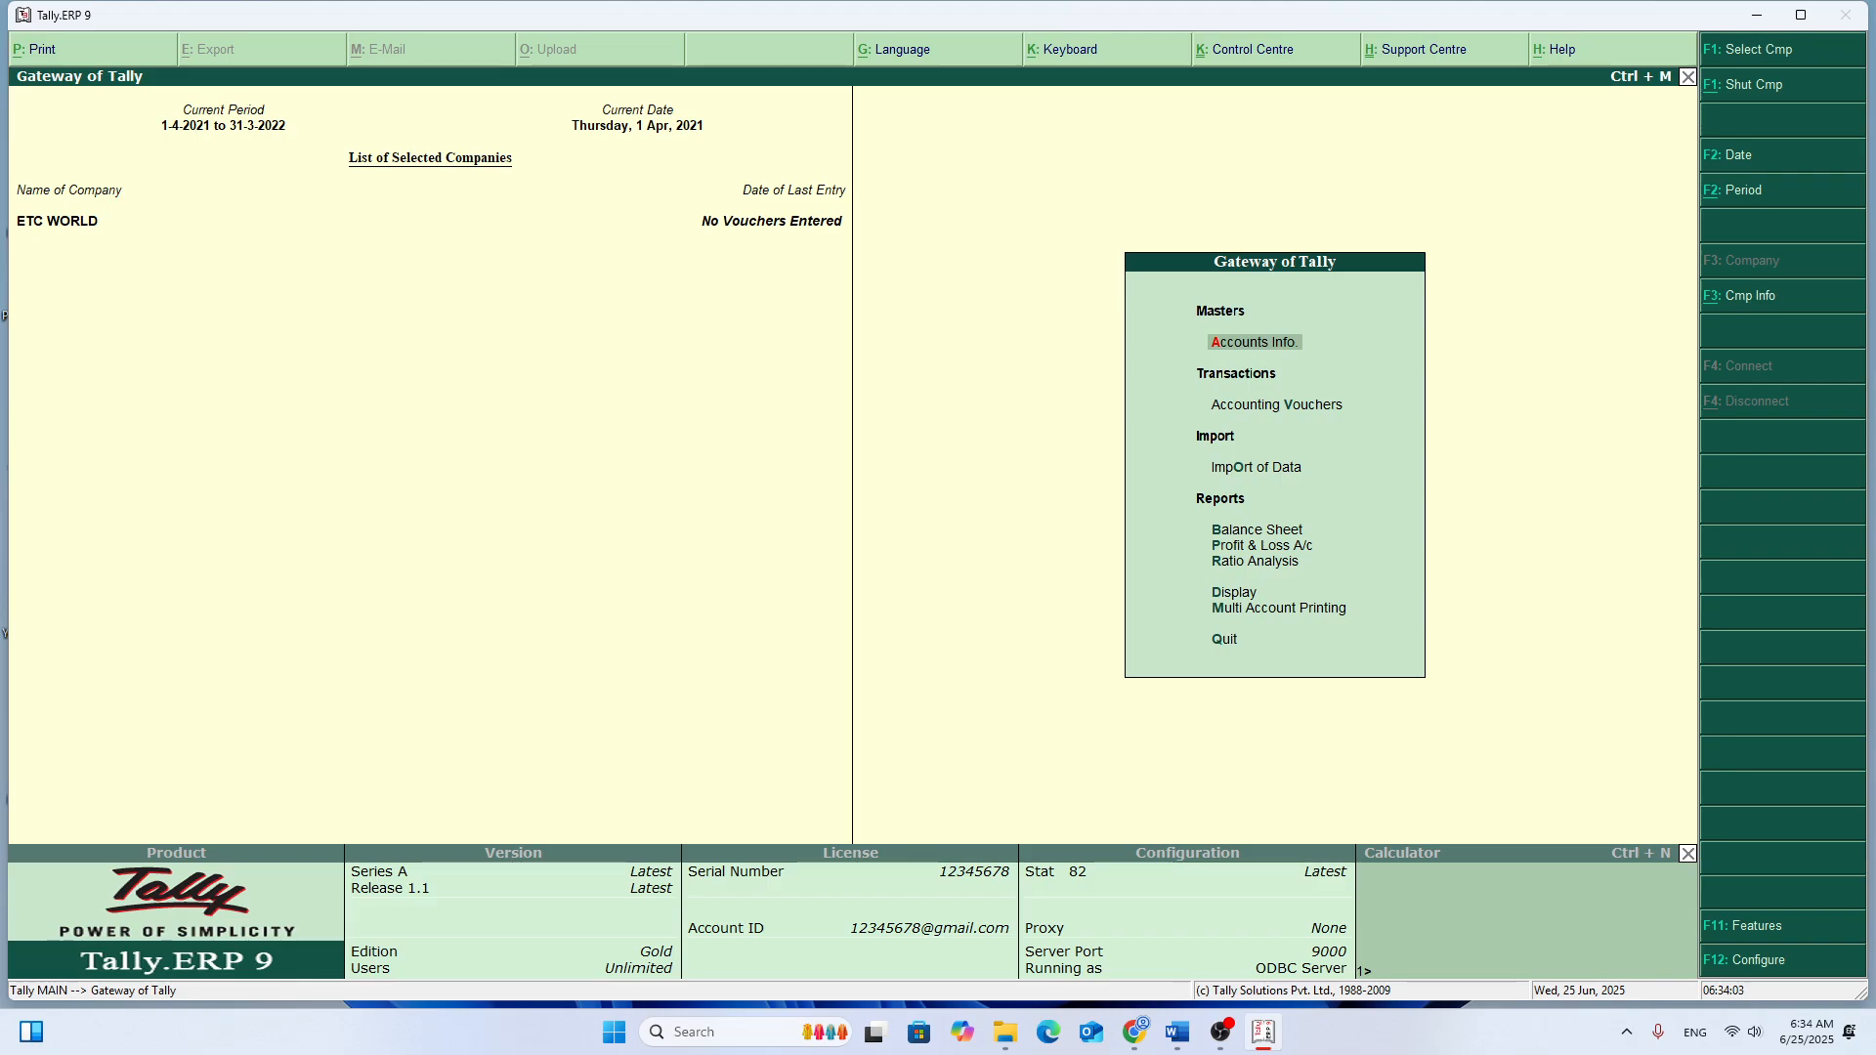
Step: Replace ETC WORLD with SHARAN KIRANA STORE as the loaded company, and shut SHARAN KIRANA STORE as well
key("alt+F1")
key("Return")
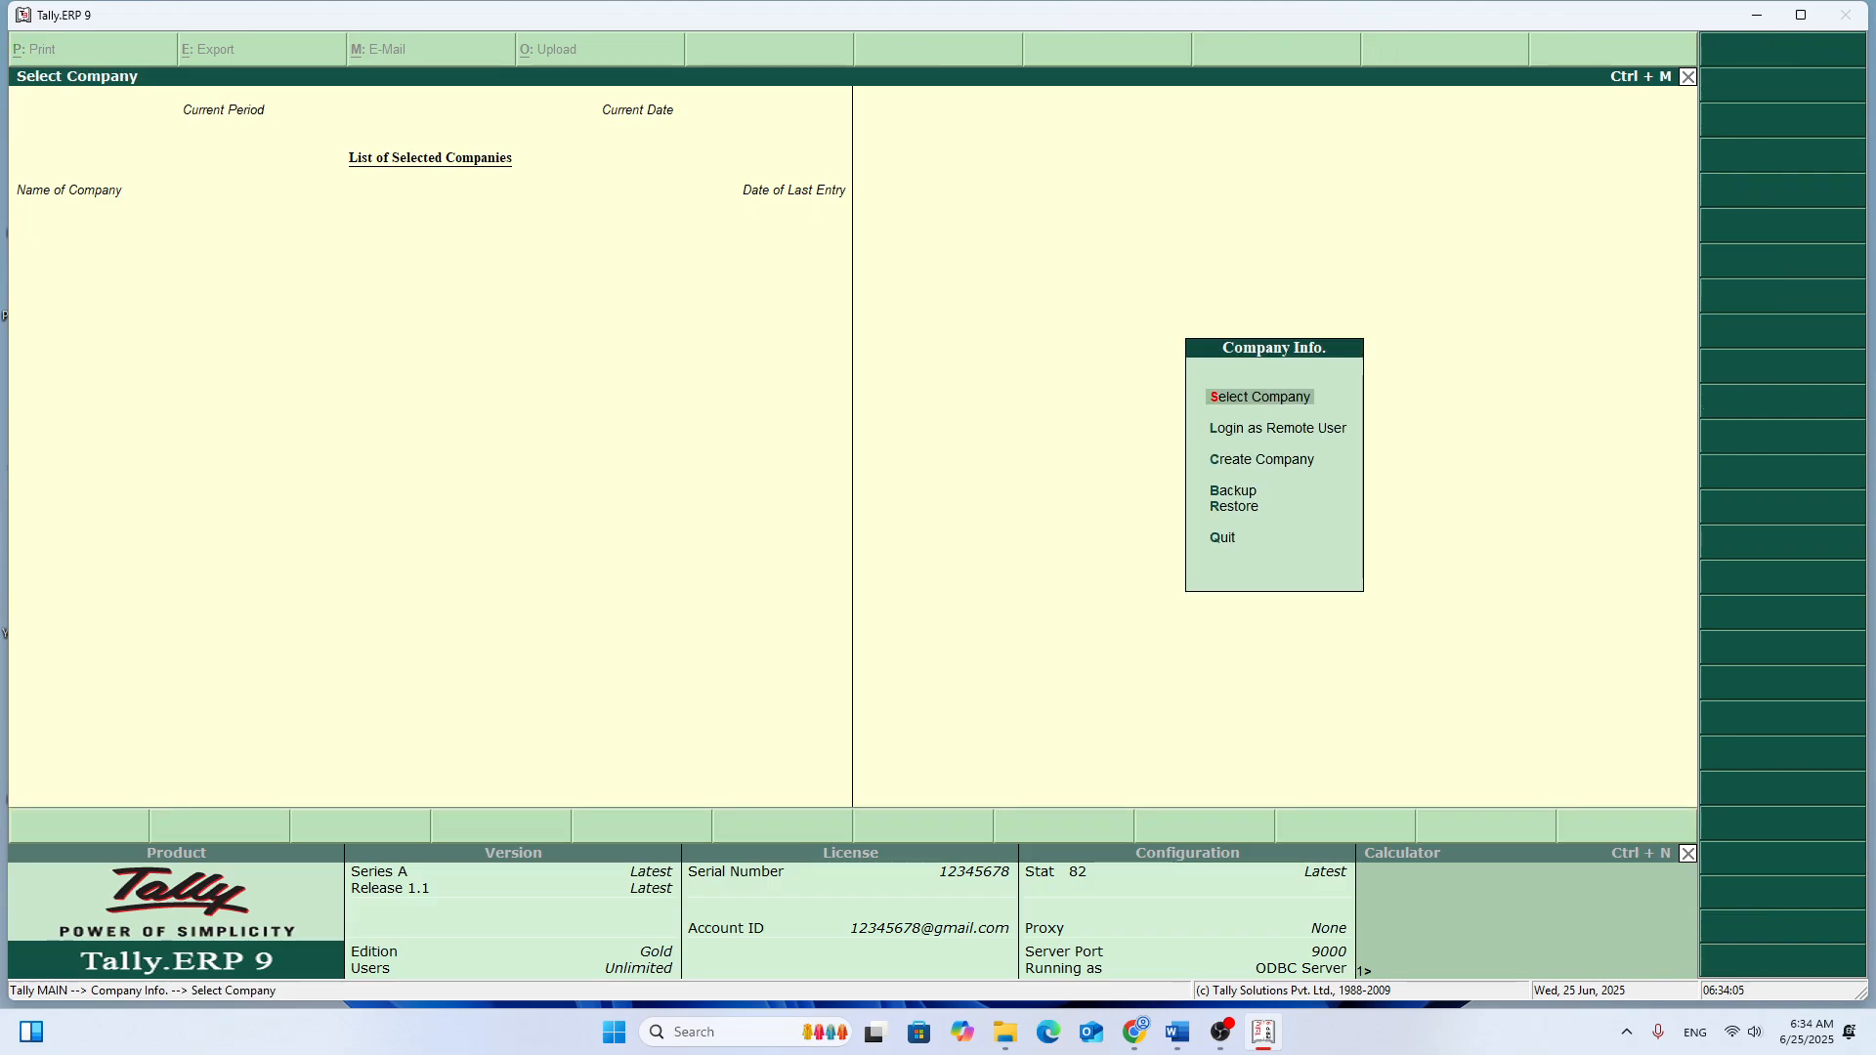
key("Down")
key("Down")
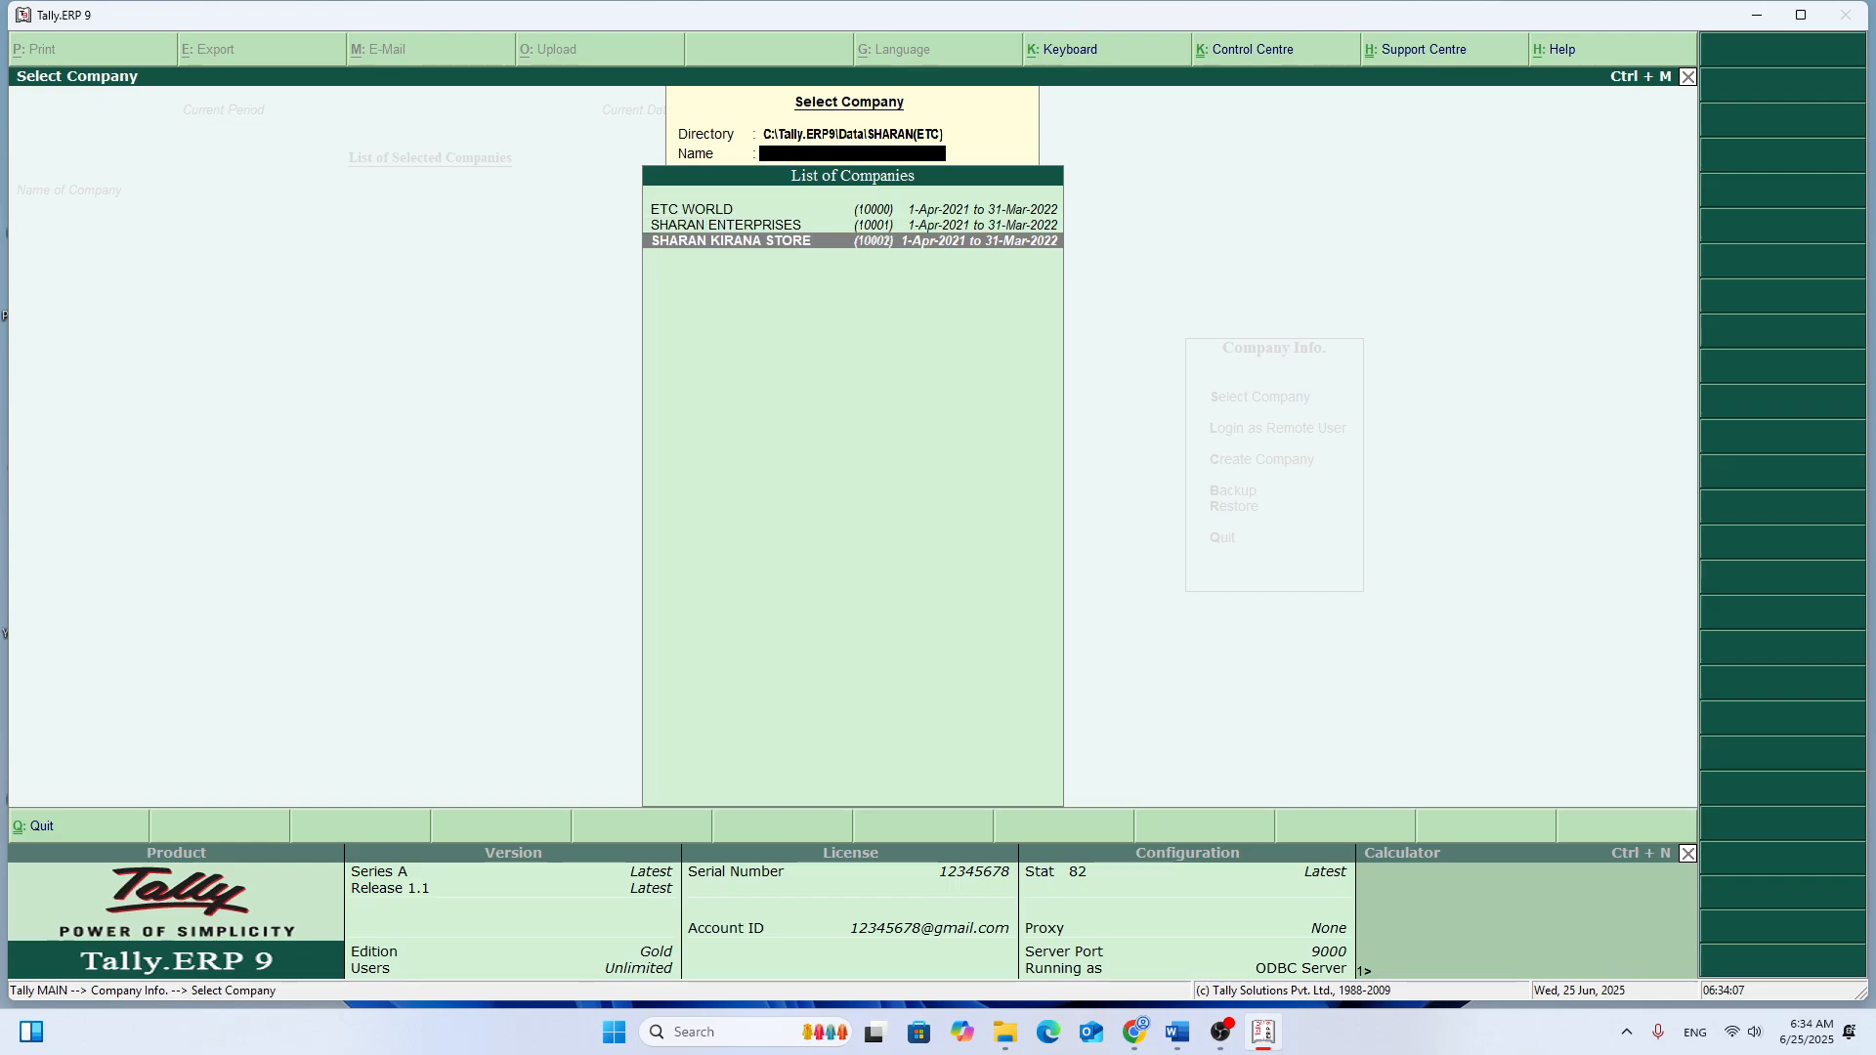
key("Return")
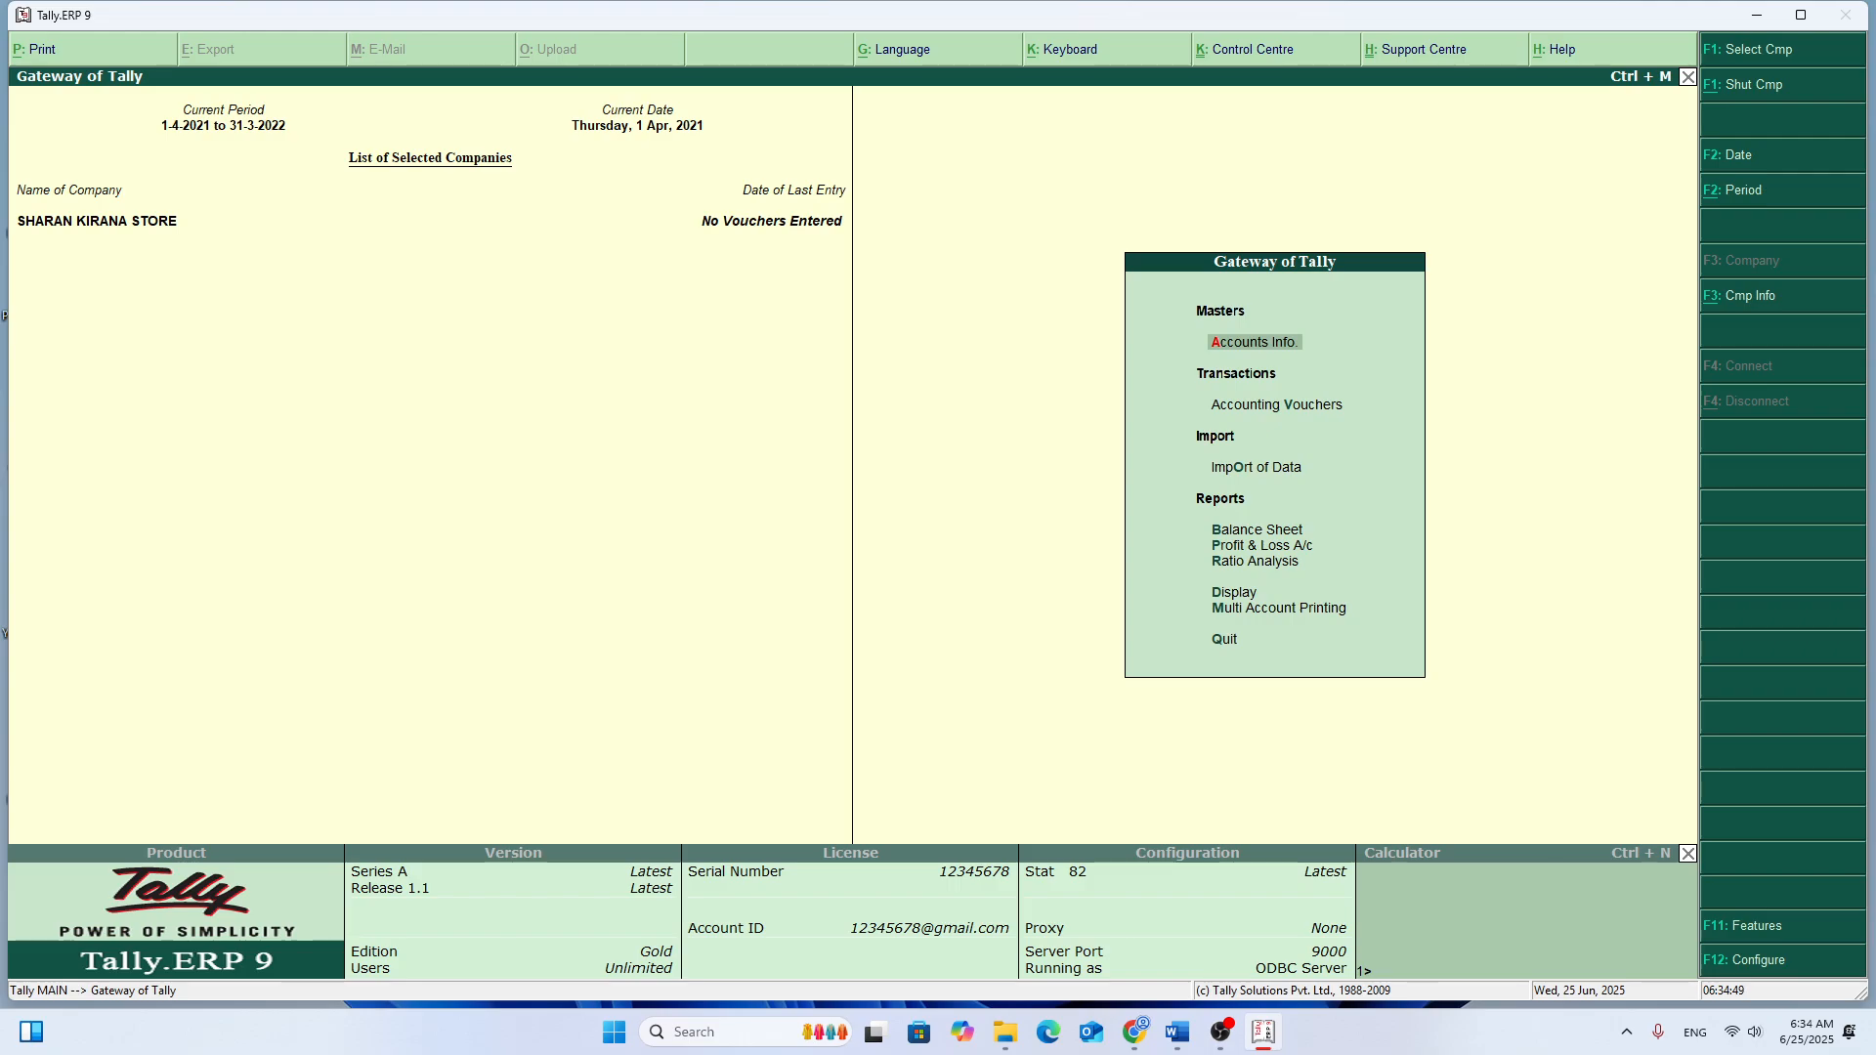
key("alt+F1")
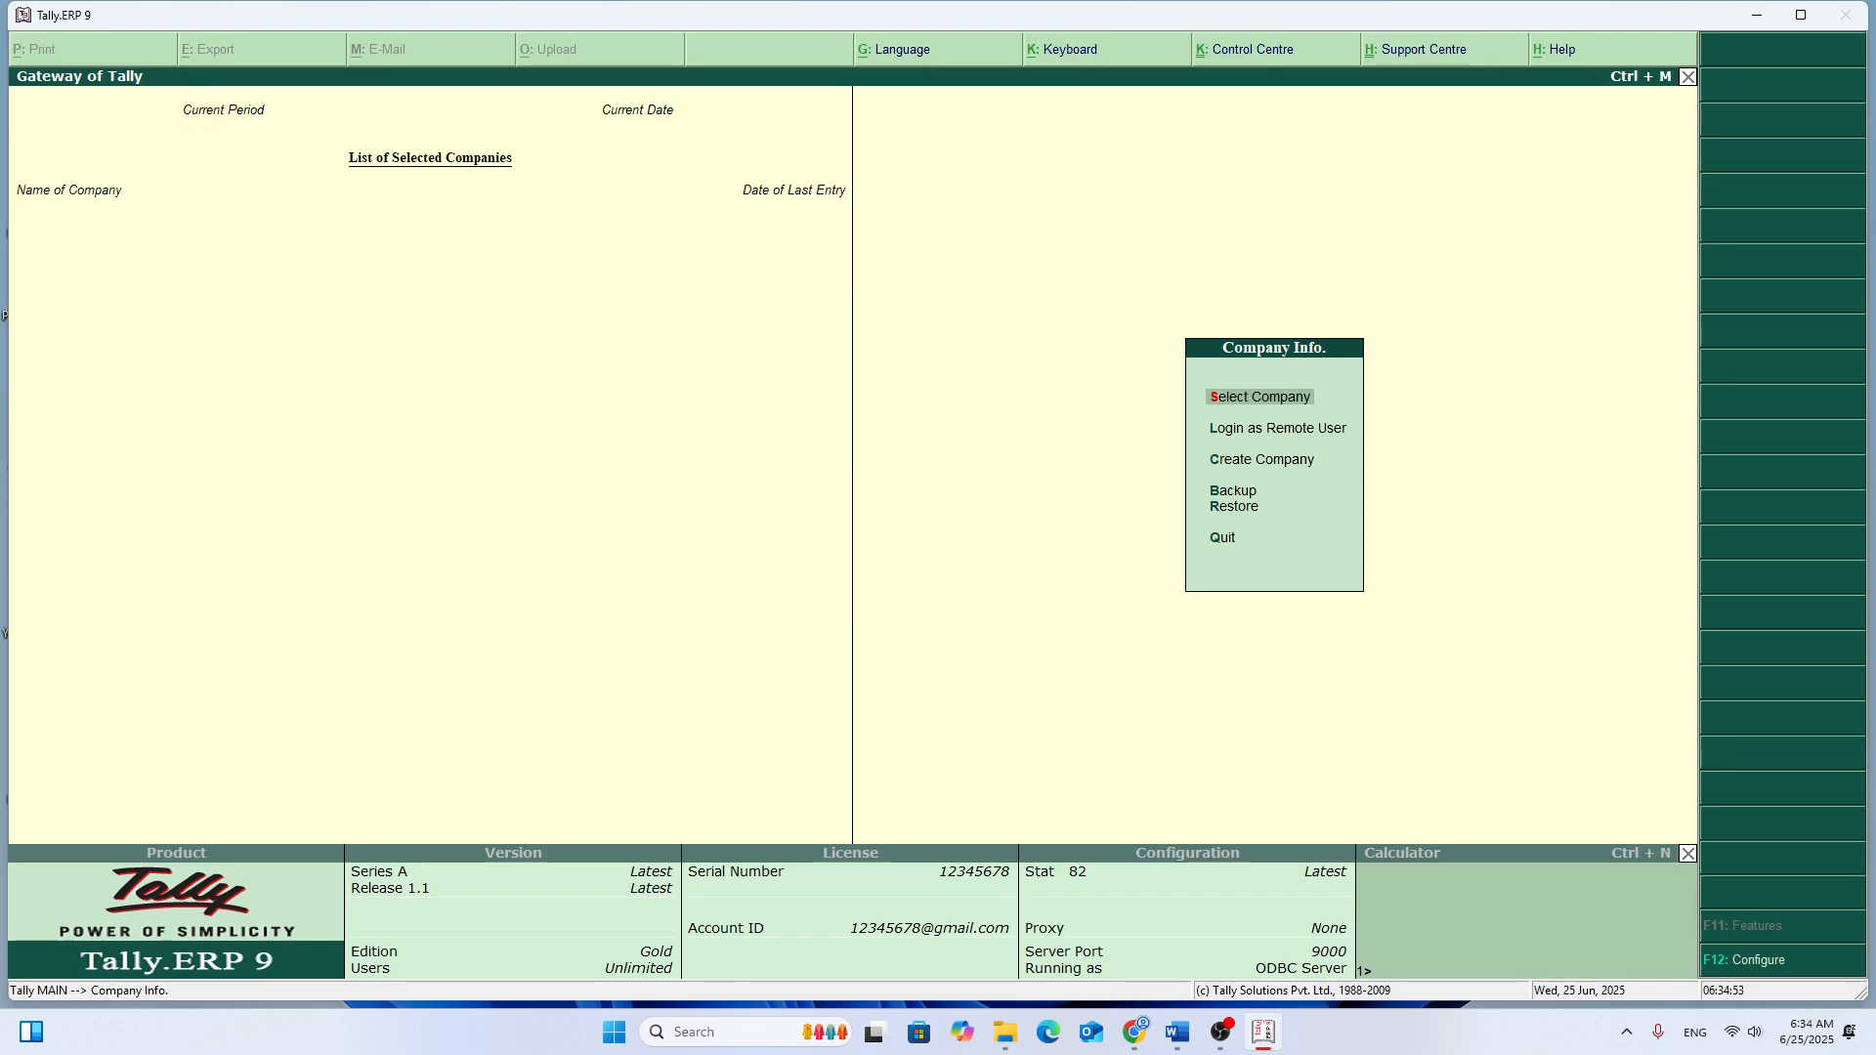
Step: Review the Company Info options from Select Company to Quit, and view the list of companies in the data directory
key("Down")
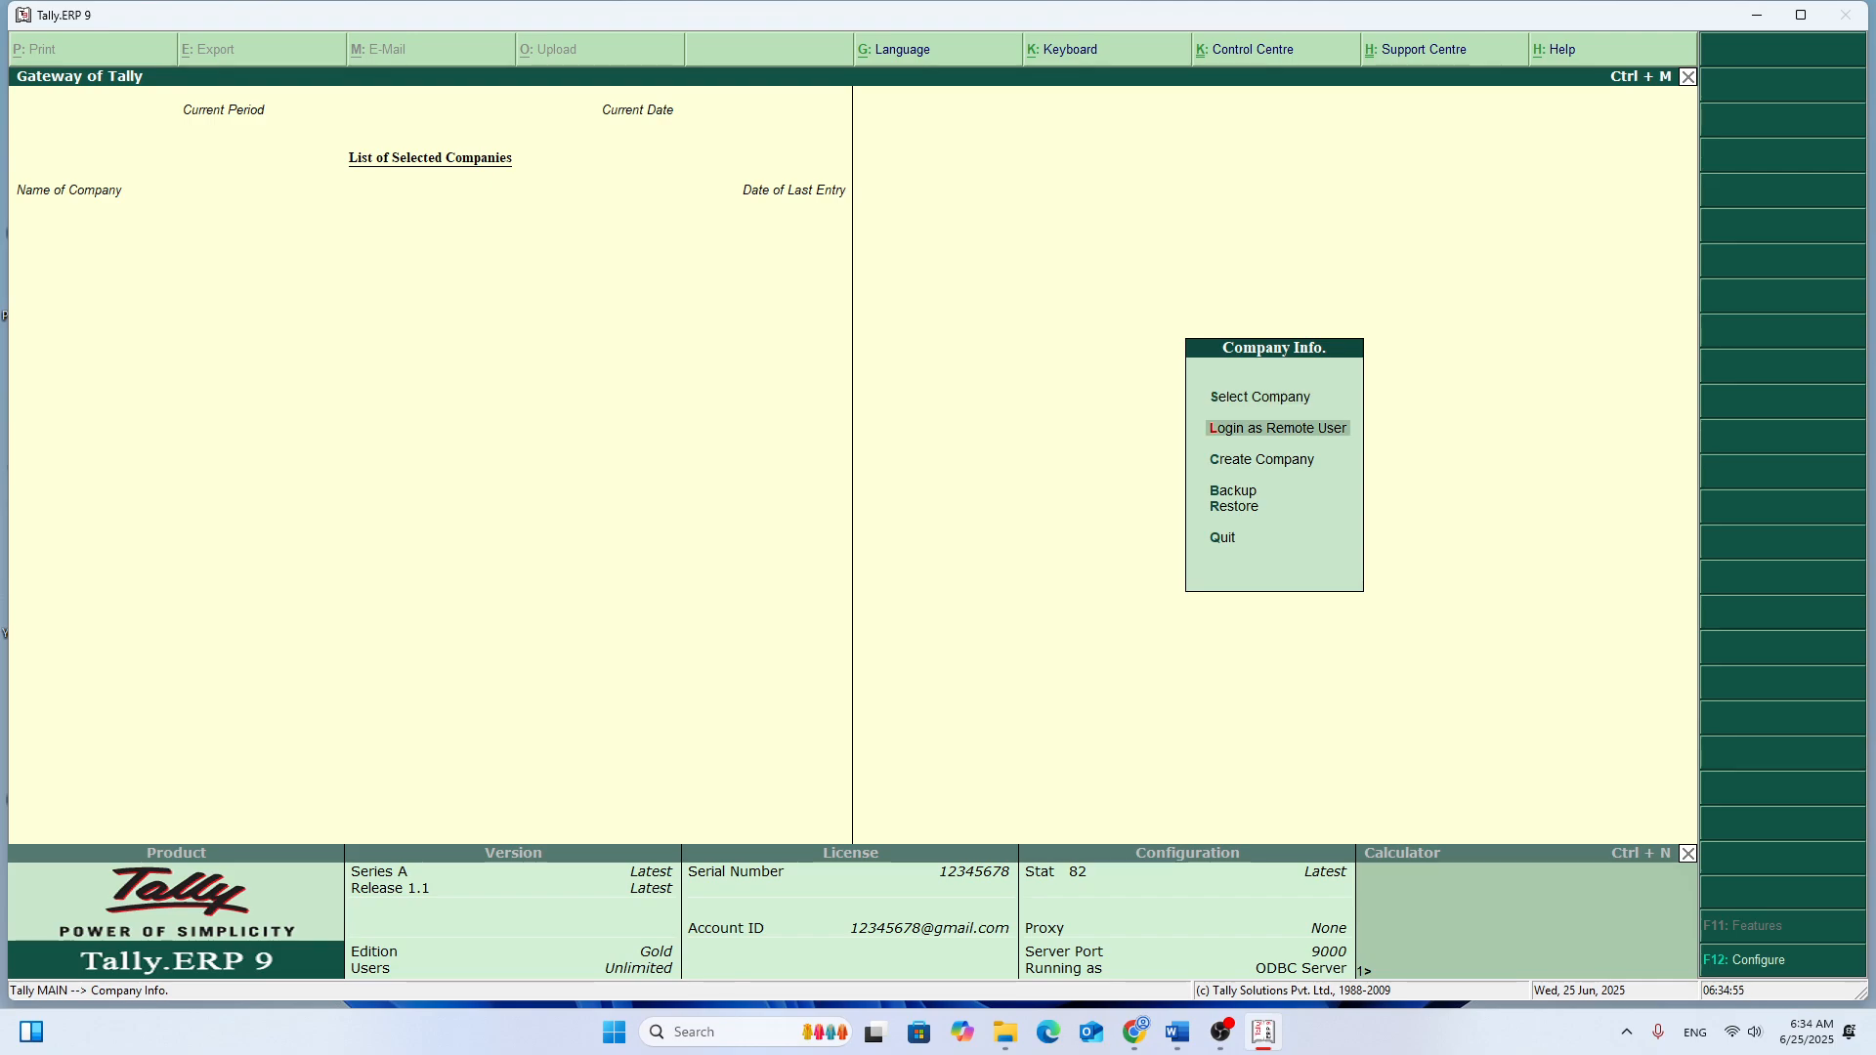
key("Up")
key("Down")
key("Up")
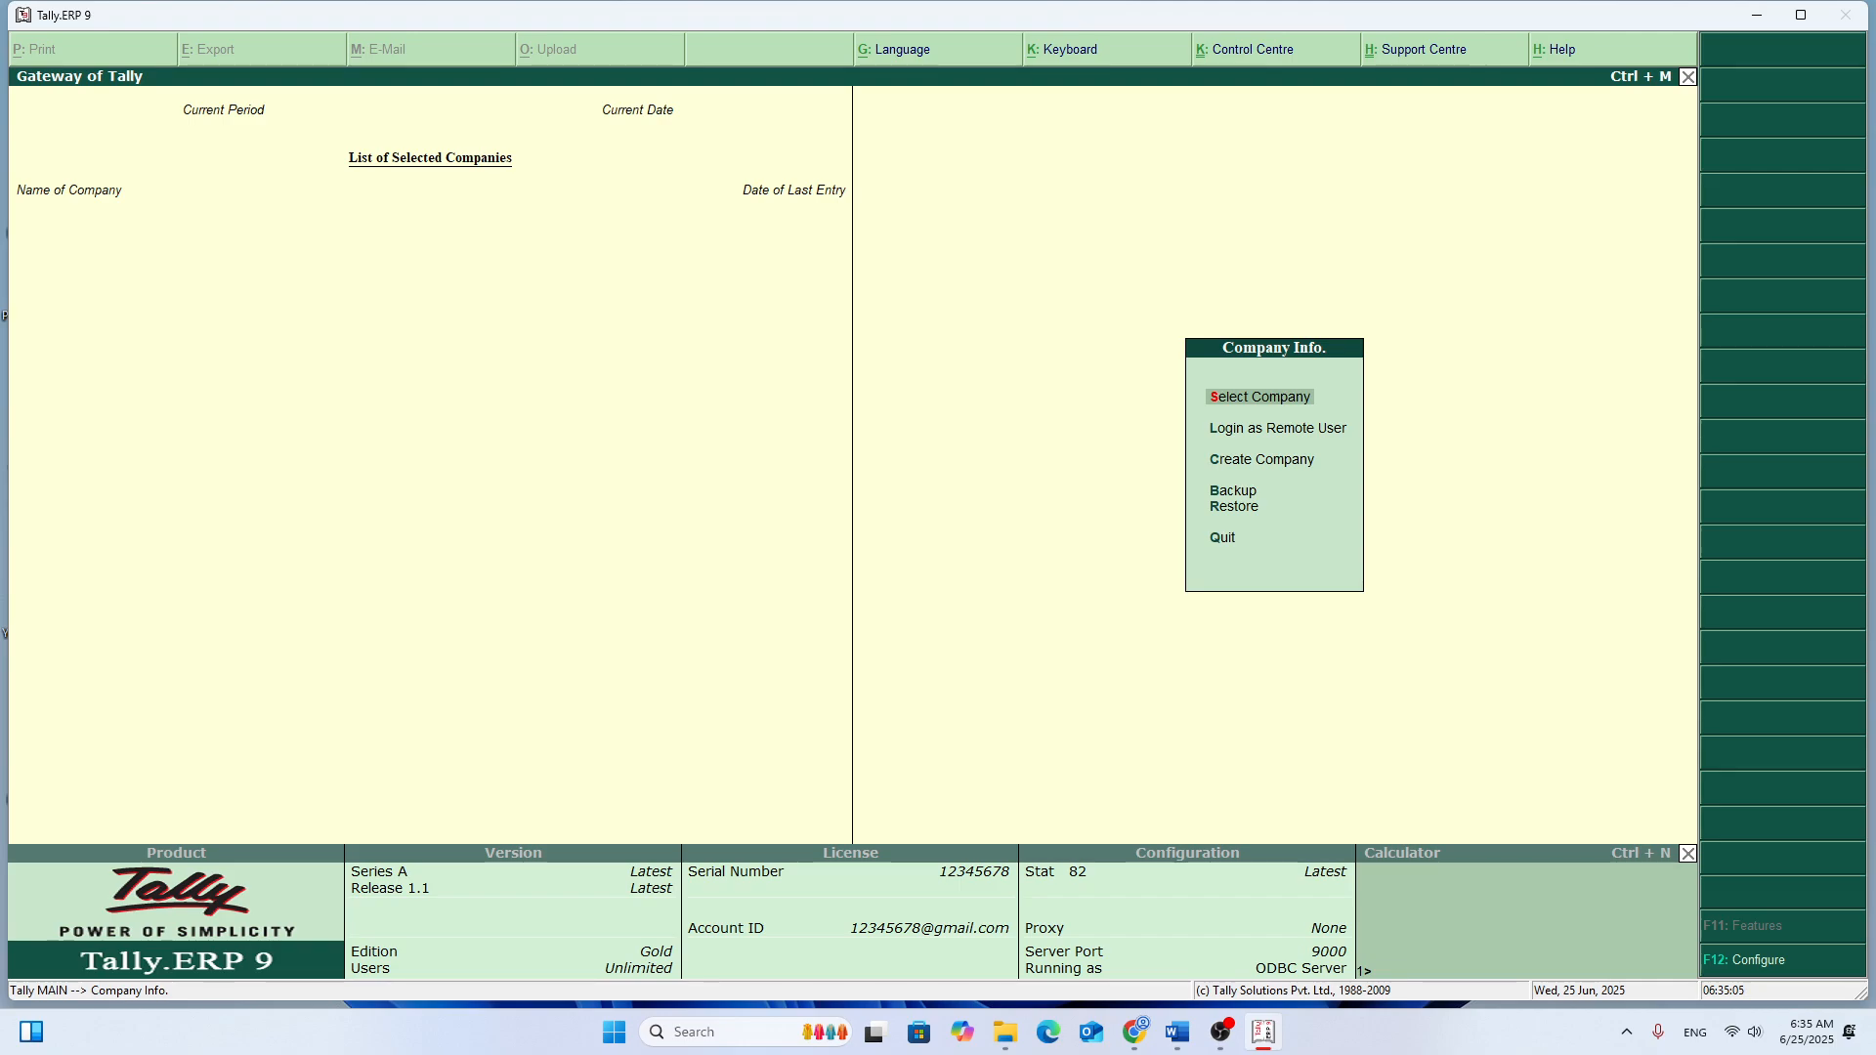
key("Down")
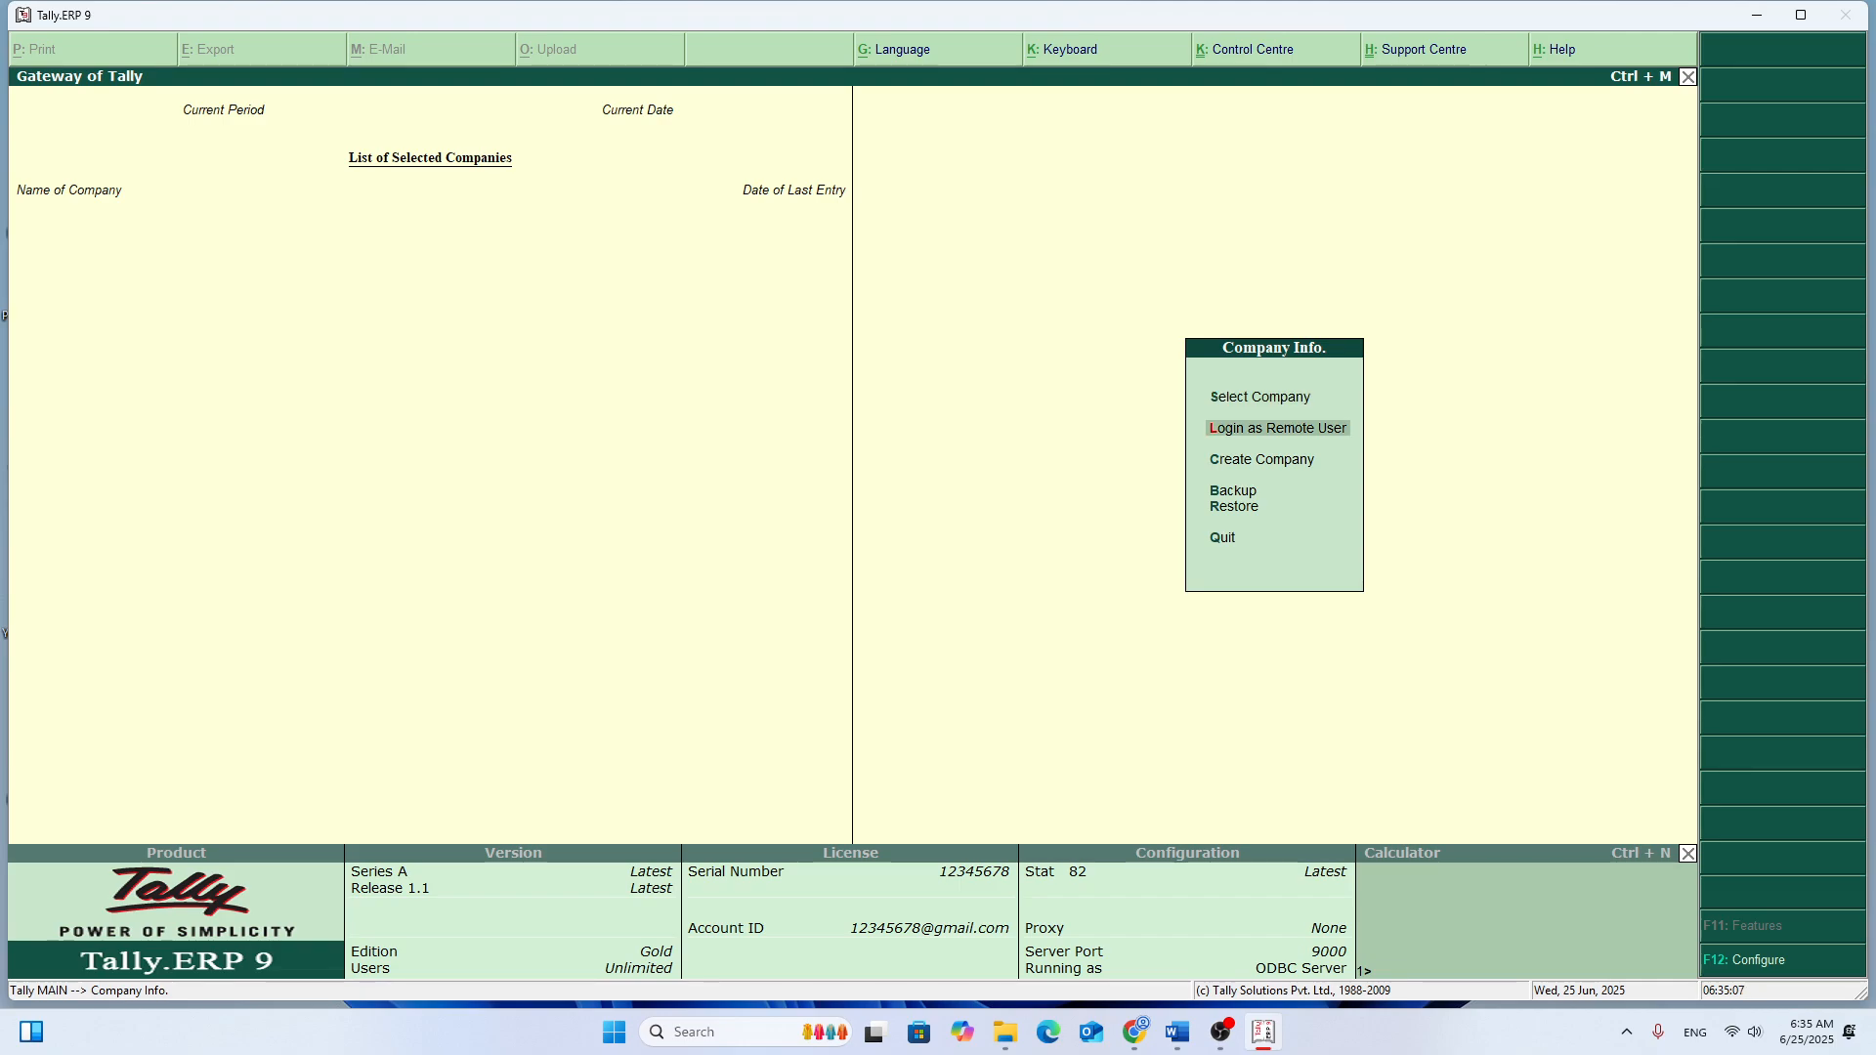
key("Down")
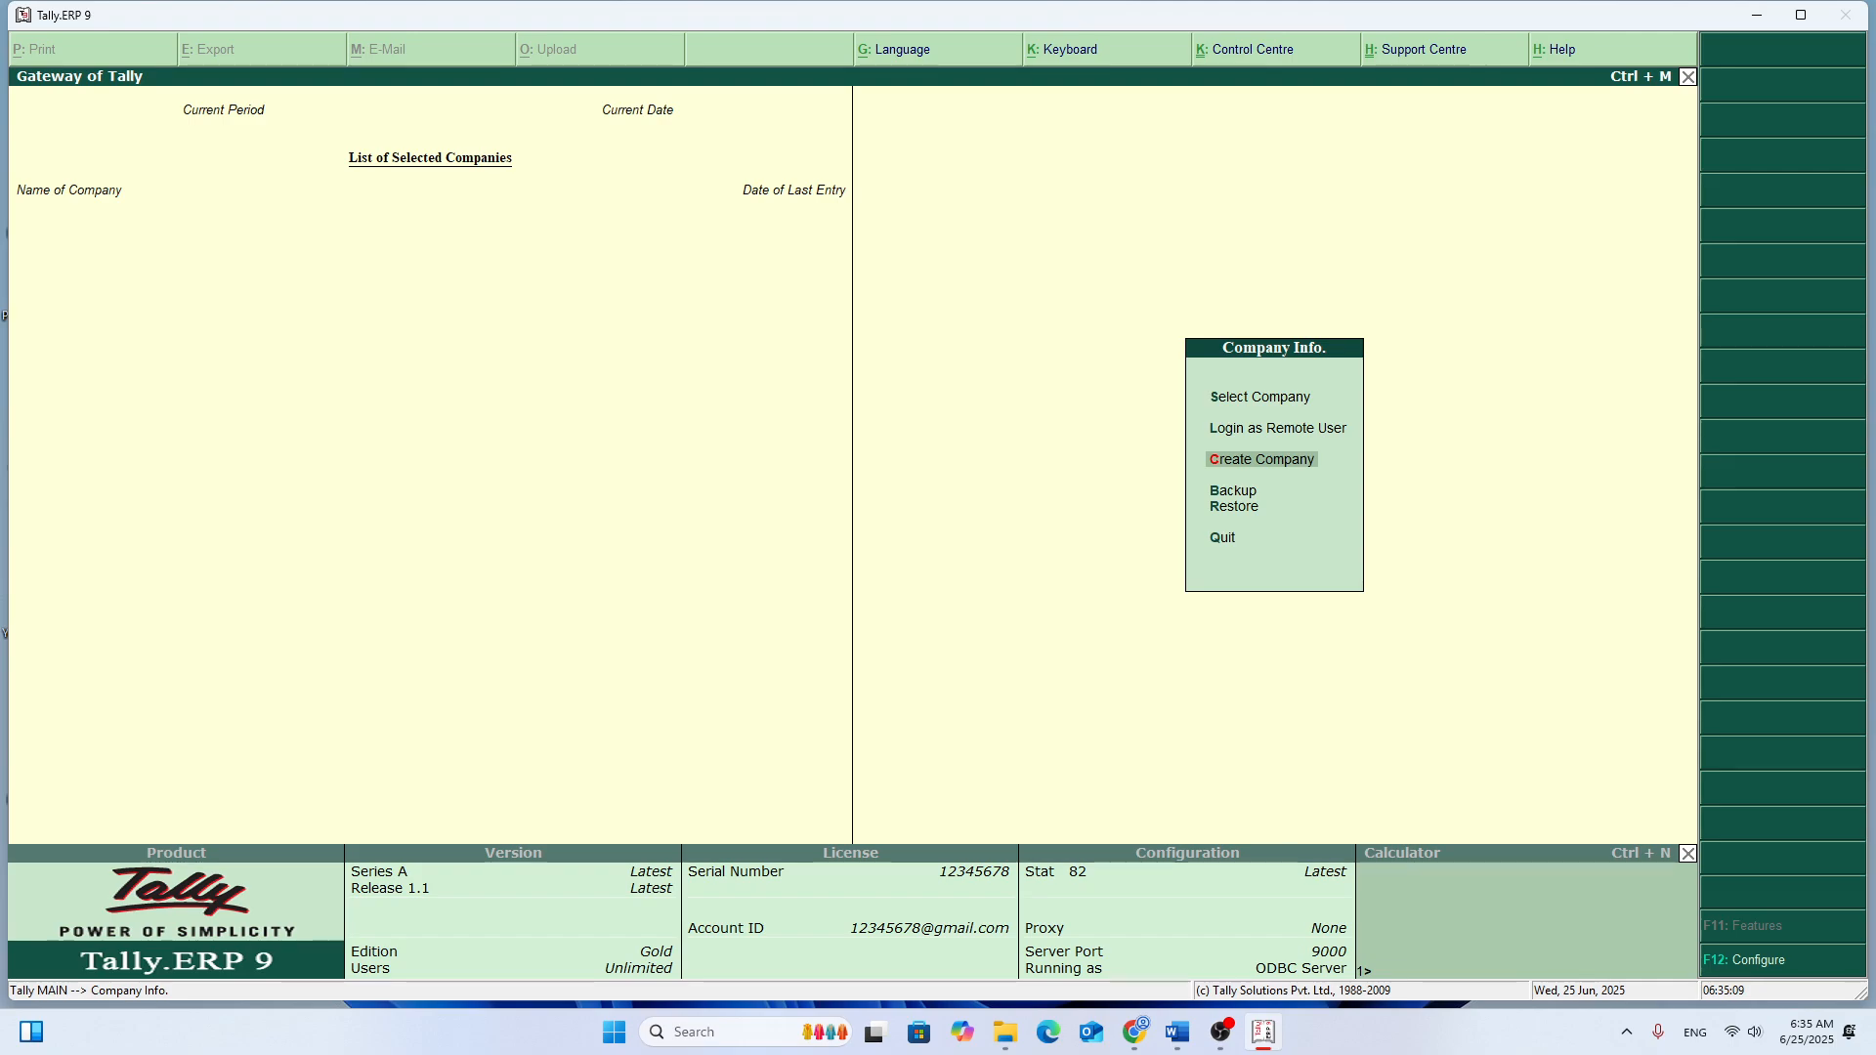
key("Down")
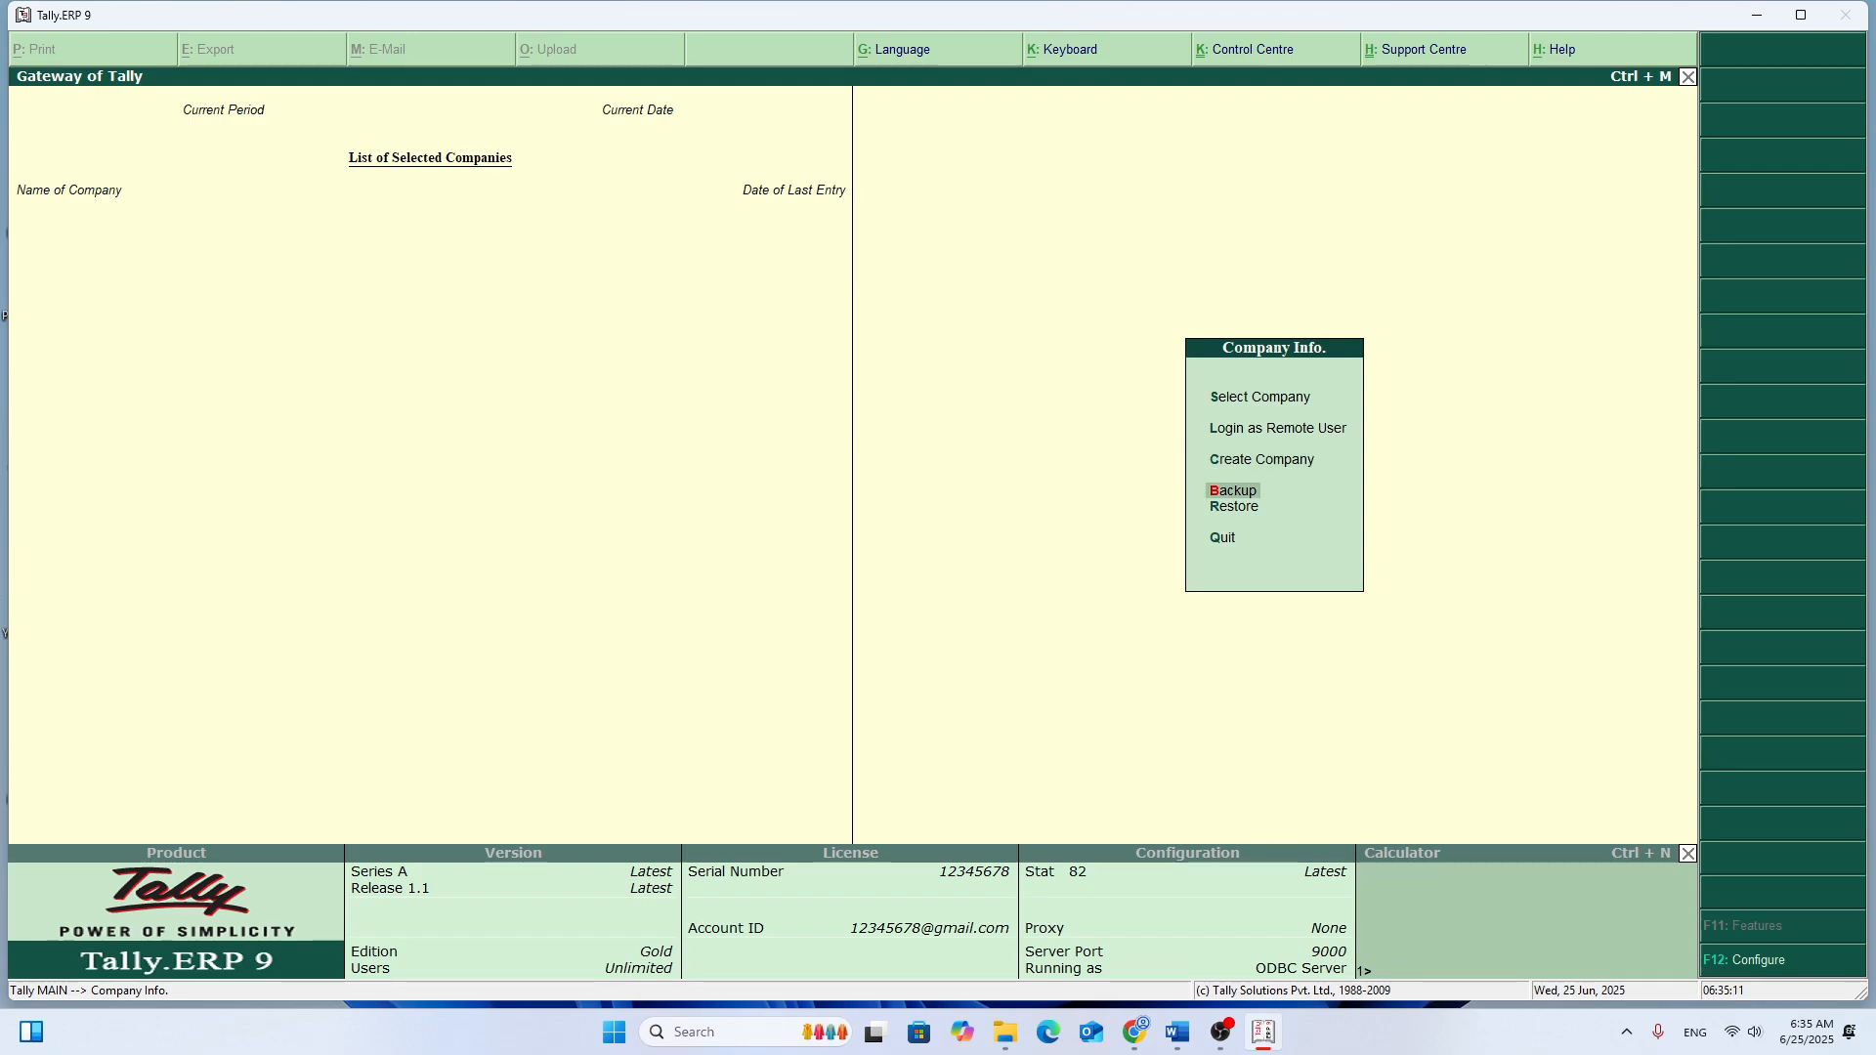
key("Down")
key("Down")
key("Up")
key("Up")
key("Up")
key("Up")
key("Up")
key("Down")
key("Down")
key("Down")
key("Down")
key("Down")
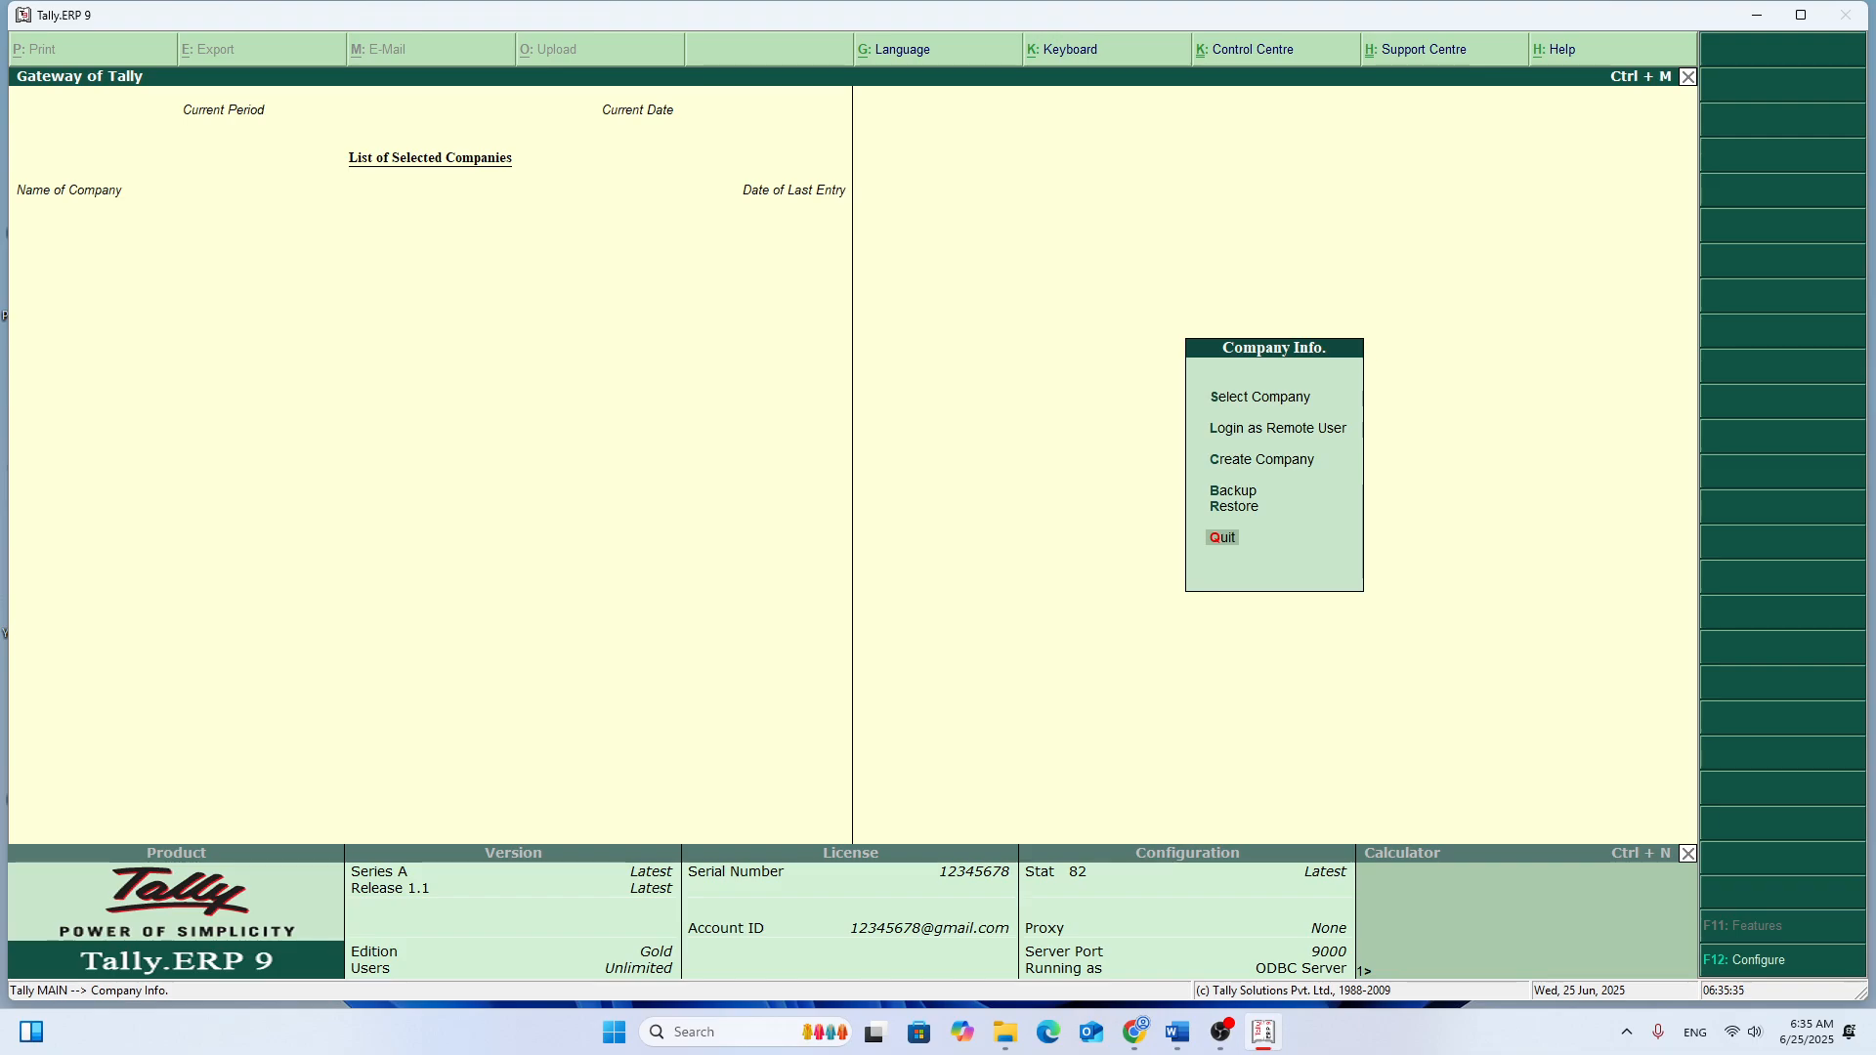
key("s")
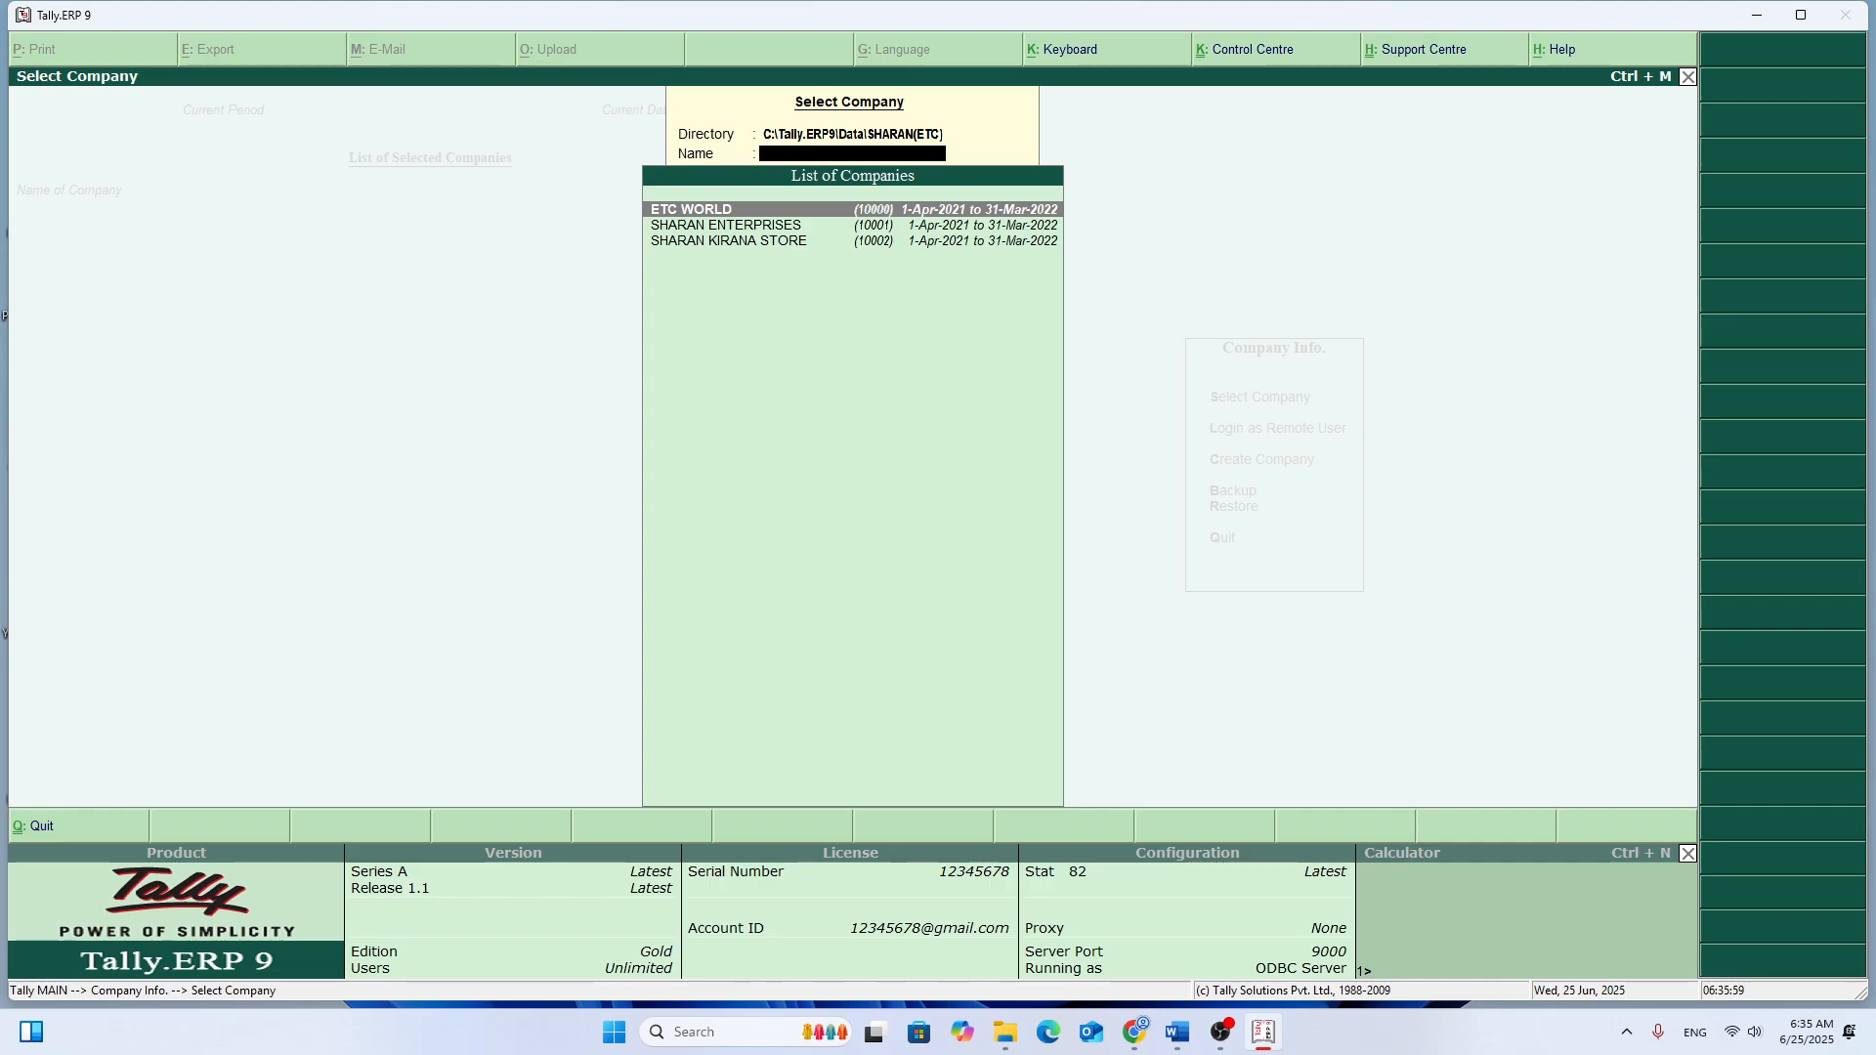
key("Escape")
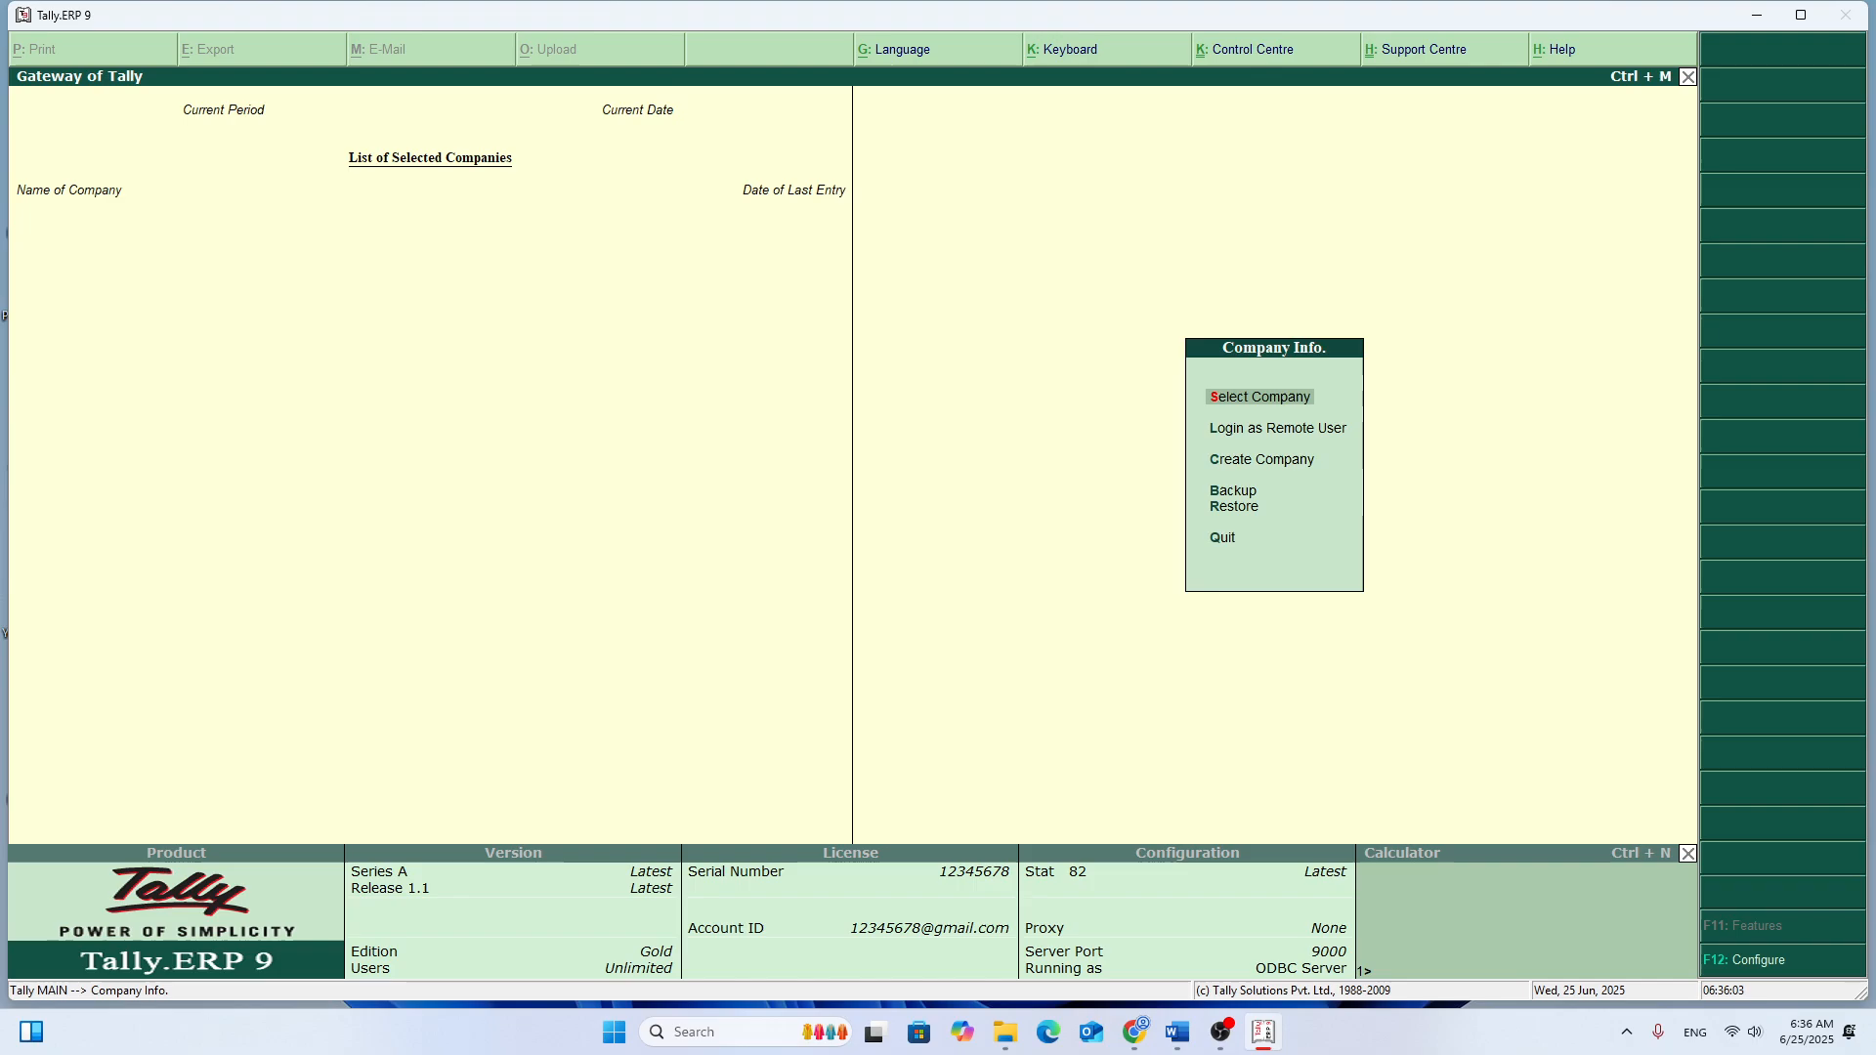
Step: Start creating a new company named ETC INFOTECH, using the same text as its mailing name
key("Down")
key("Down")
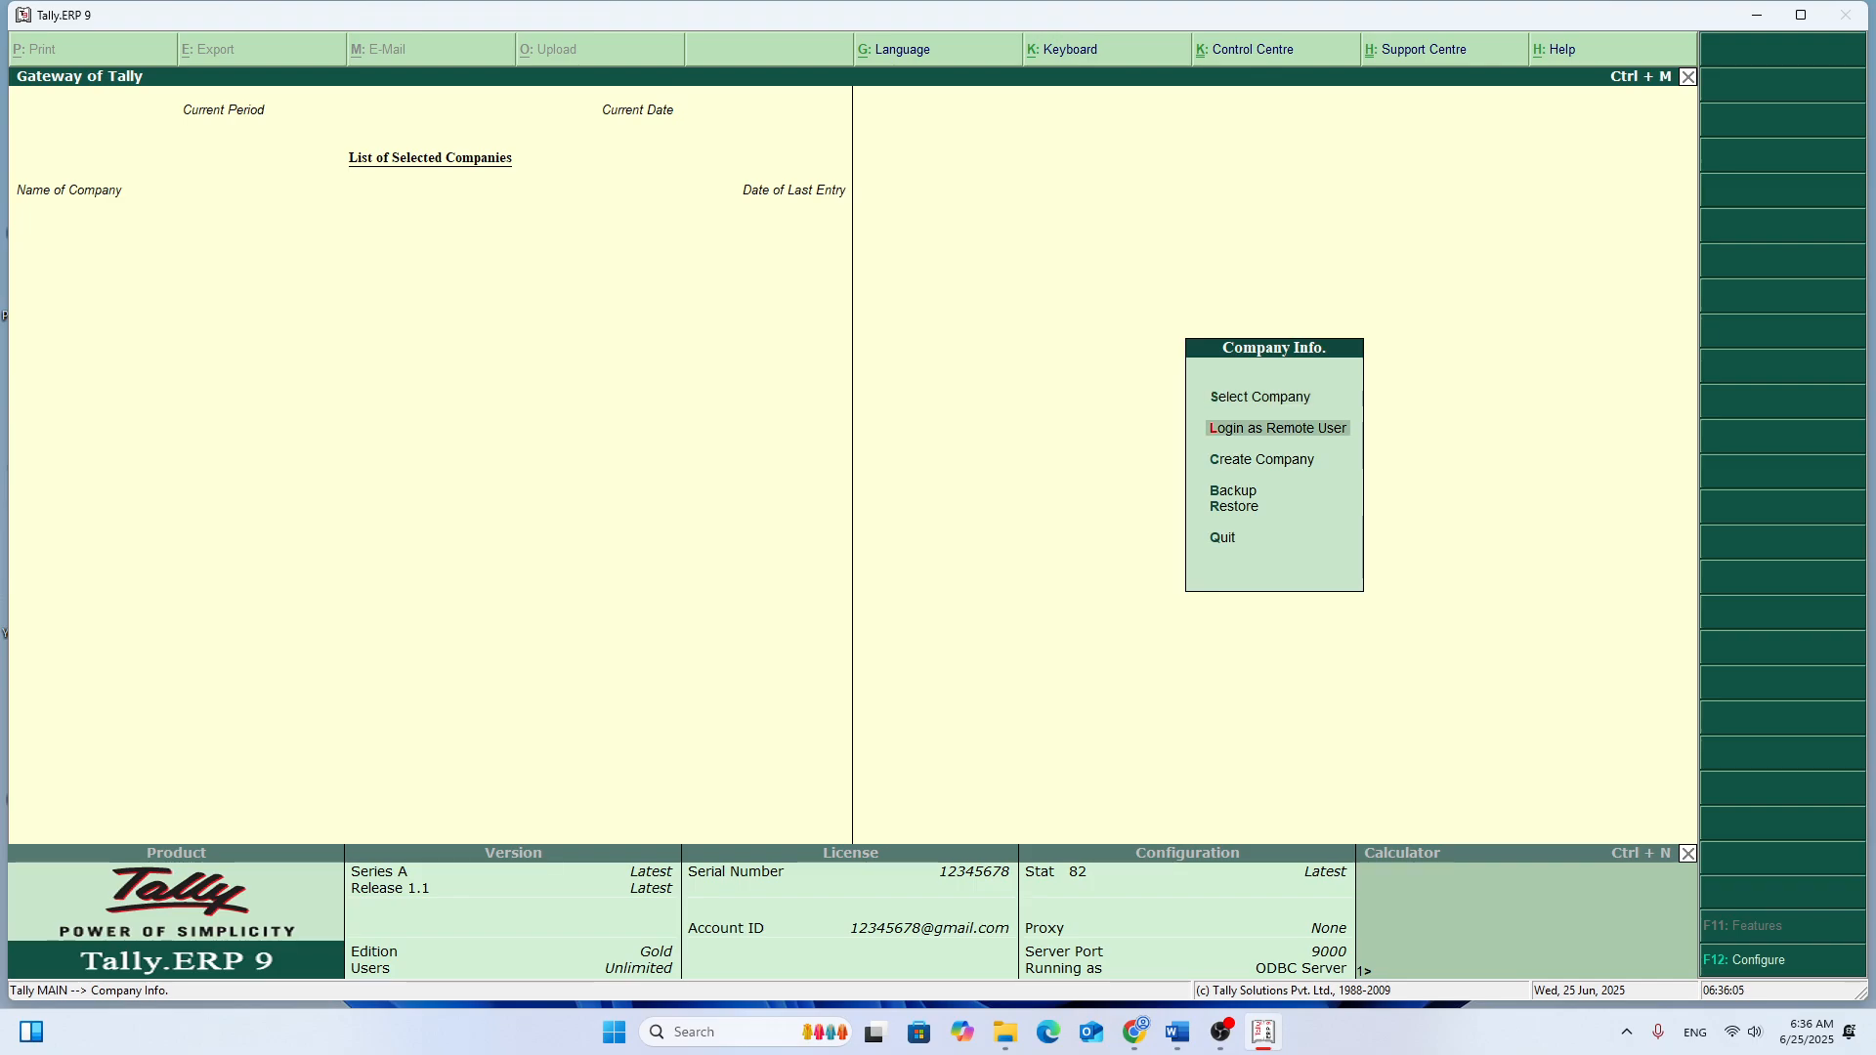
key("Return")
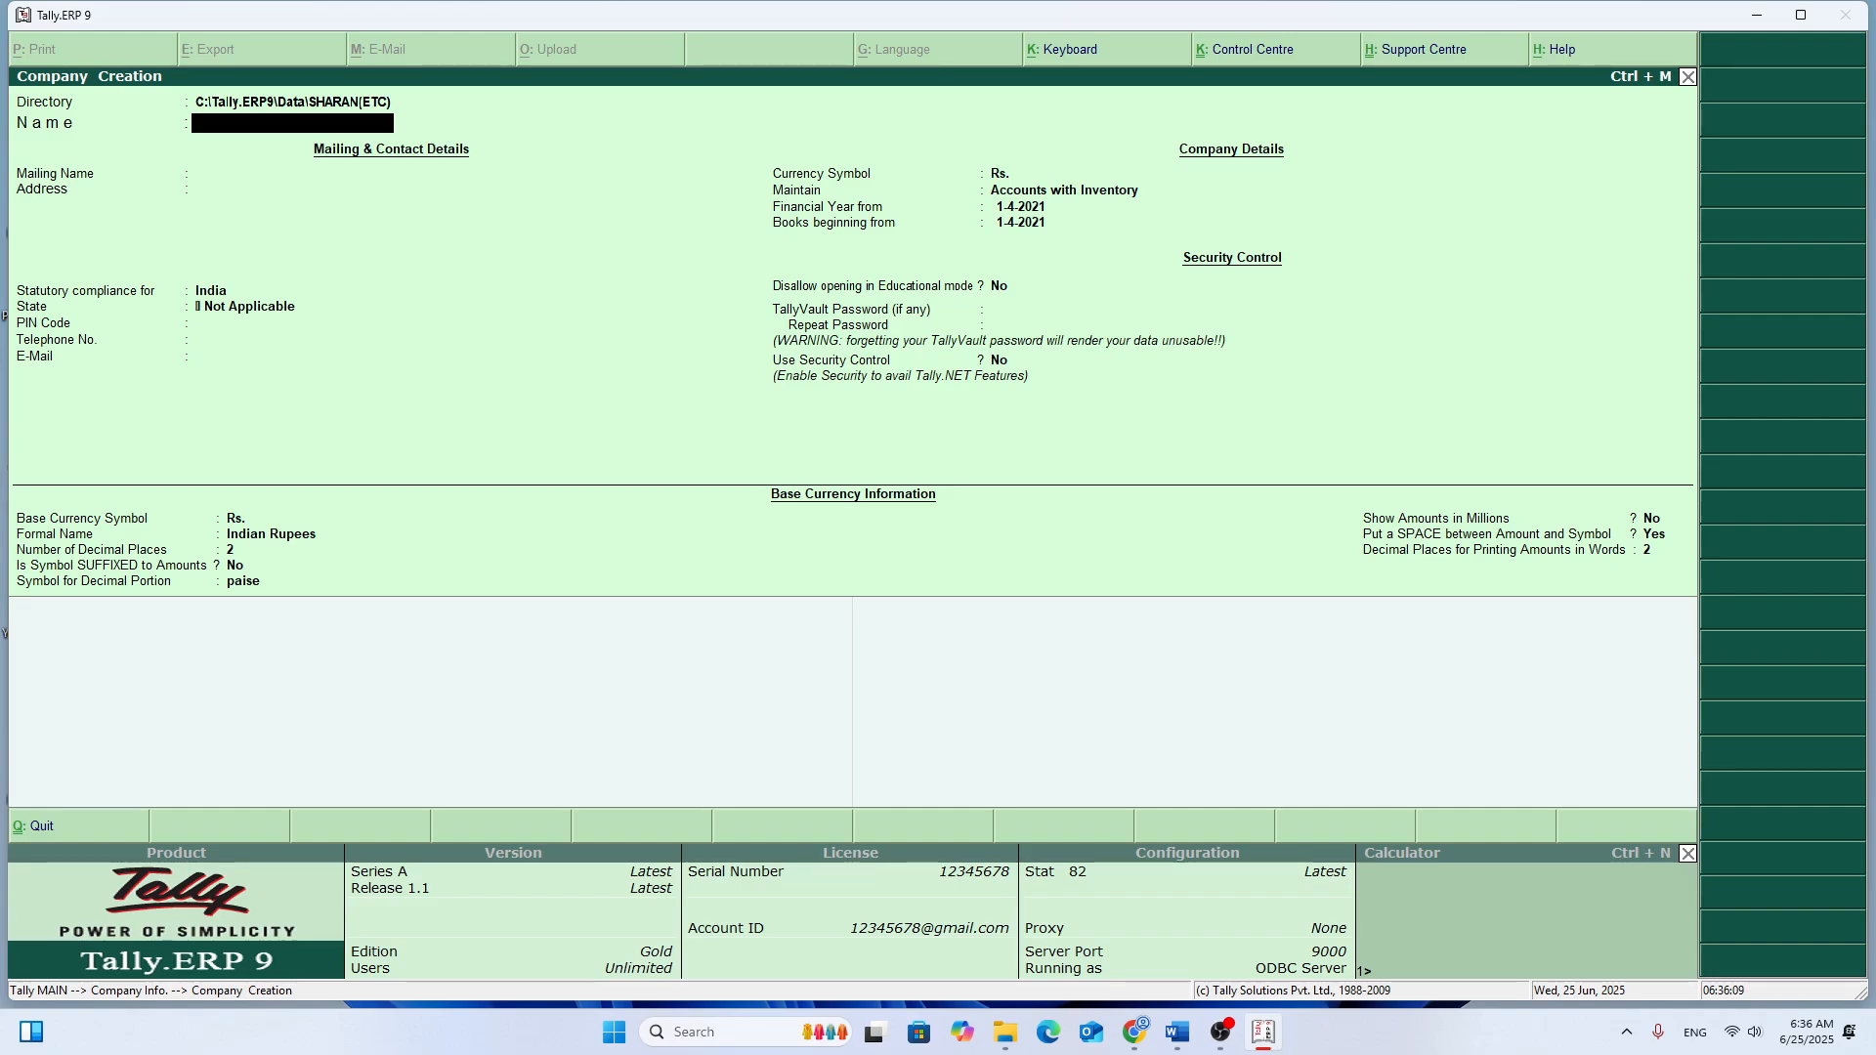
type("ETC INFOTECH")
key("Return")
key("Return")
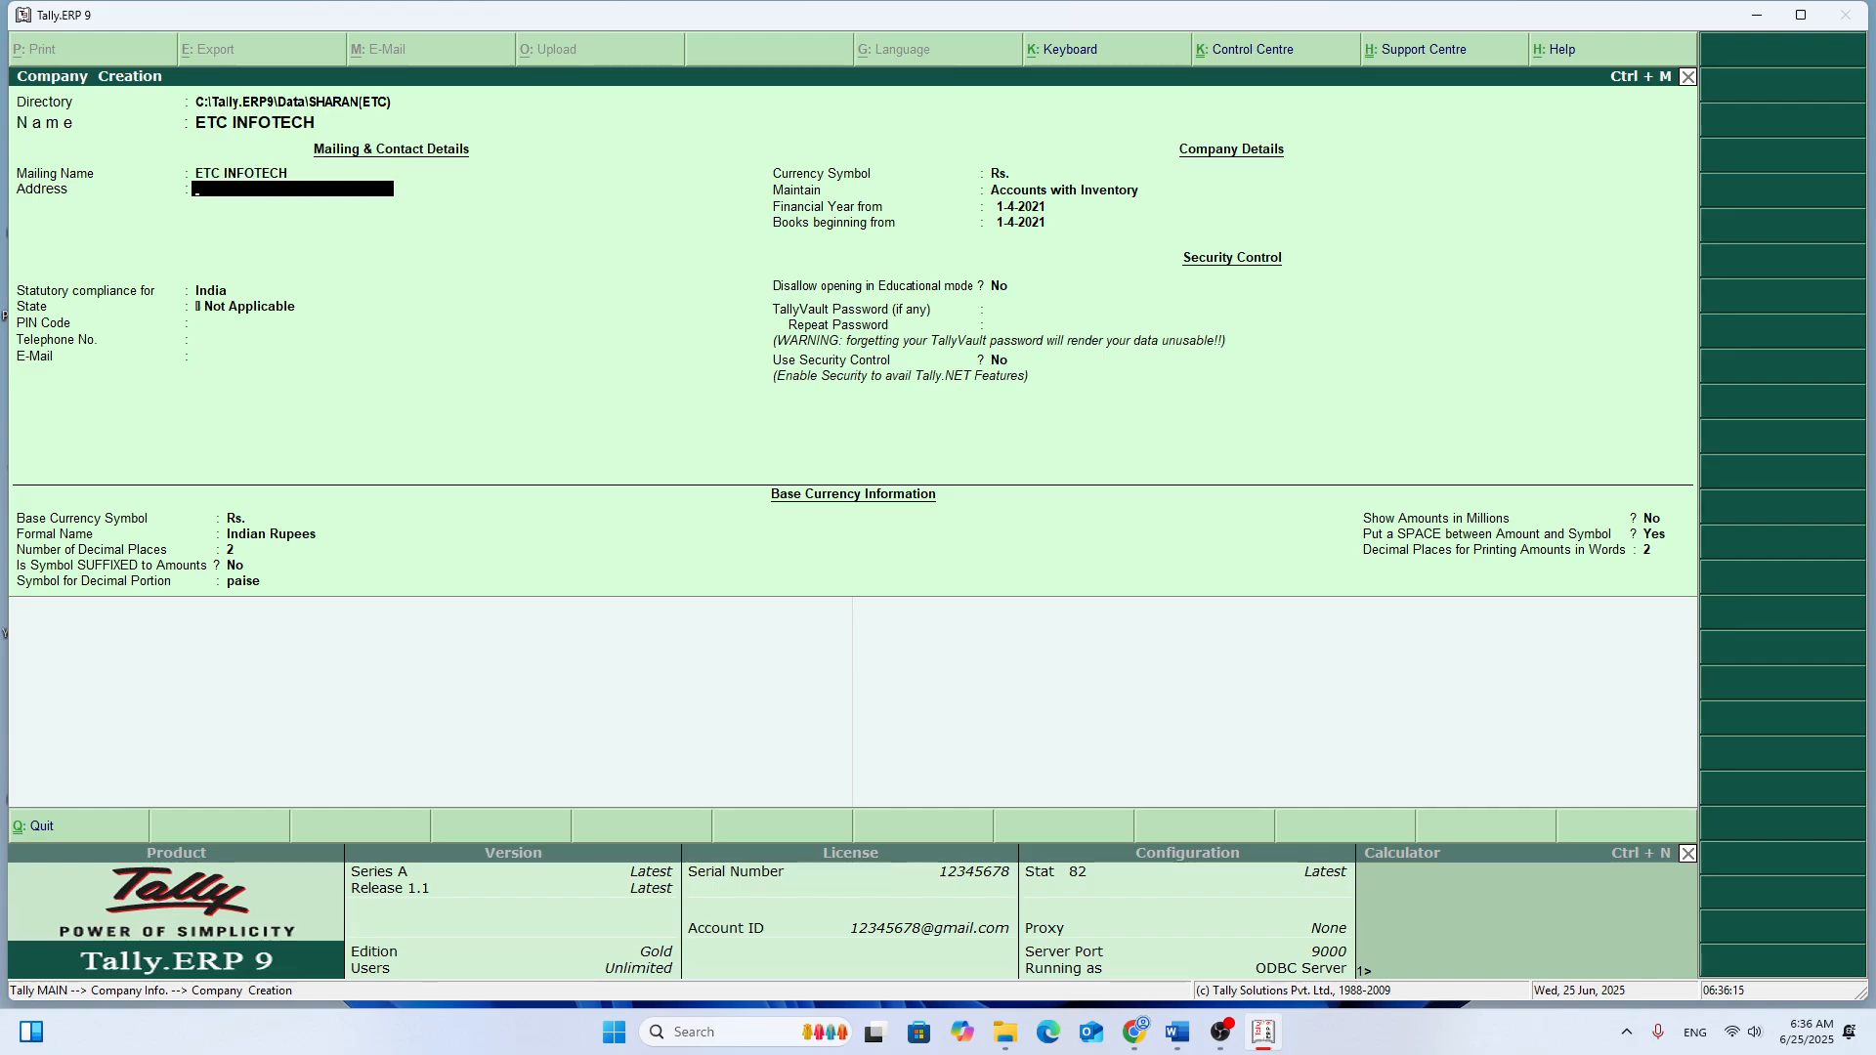
Step: Enter NAUGACHIA as ETC INFOTECH's address and choose Bihar as its state
type("NAUGACHIA")
key("Return")
key("Return")
type("B")
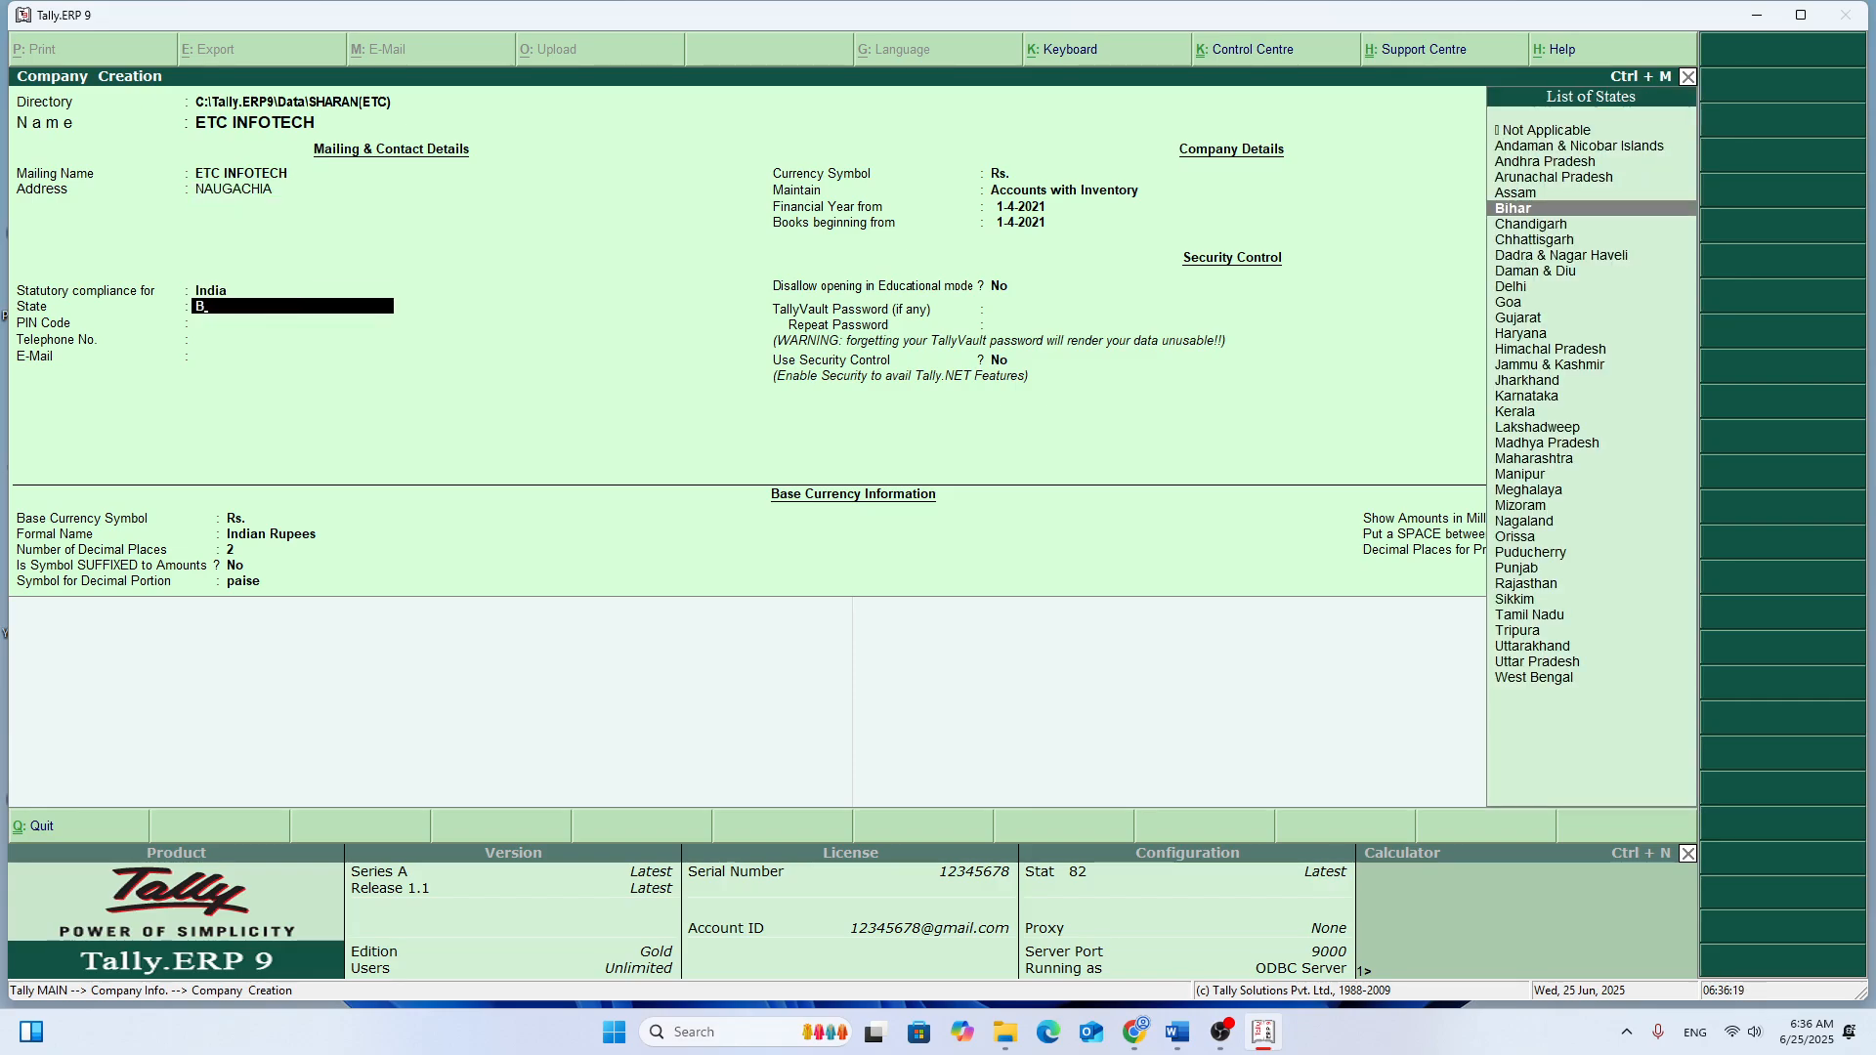
type("IHAR")
key("Return")
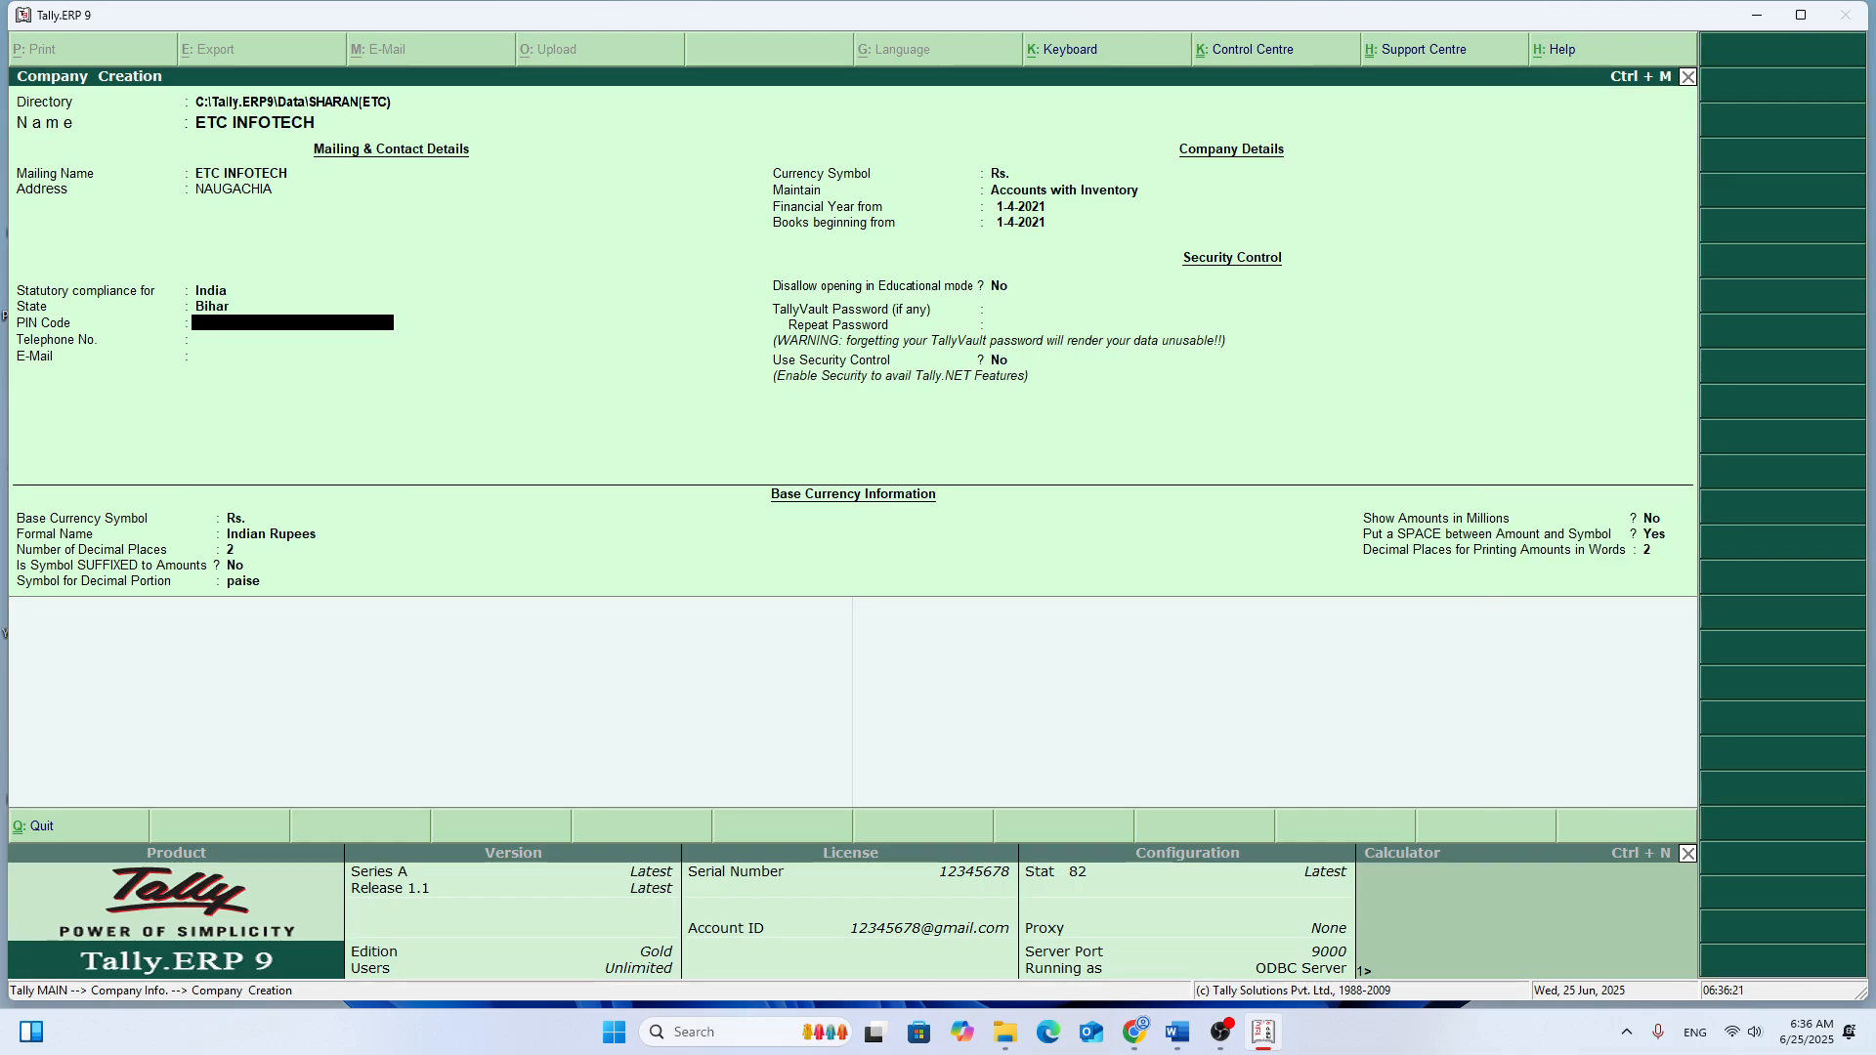
Step: Leave the remaining contact fields blank and set ETC INFOTECH to maintain Accounts only, keeping the 1-4-2021 dates and default security settings
key("Return")
key("Return")
key("Return")
key("Return")
key("Up")
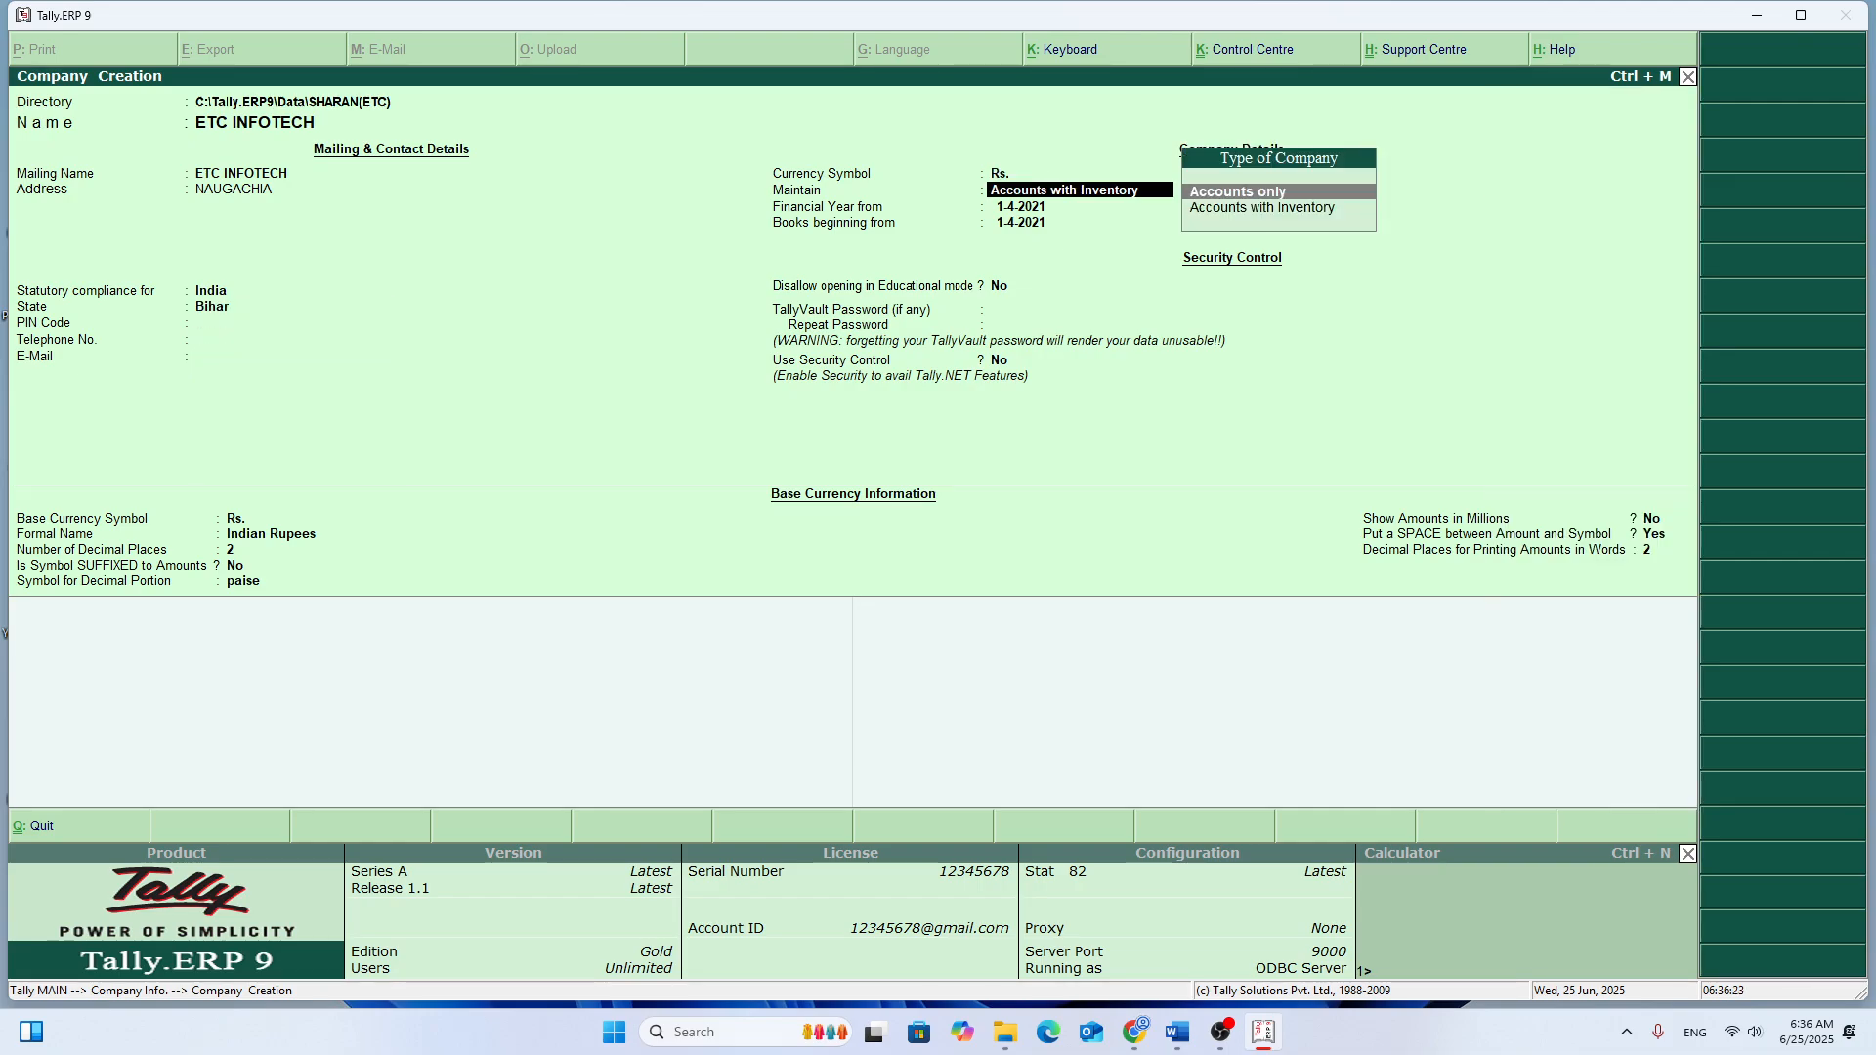
key("Return")
key("Return")
key("Return")
key("Return")
key("Return")
key("Return")
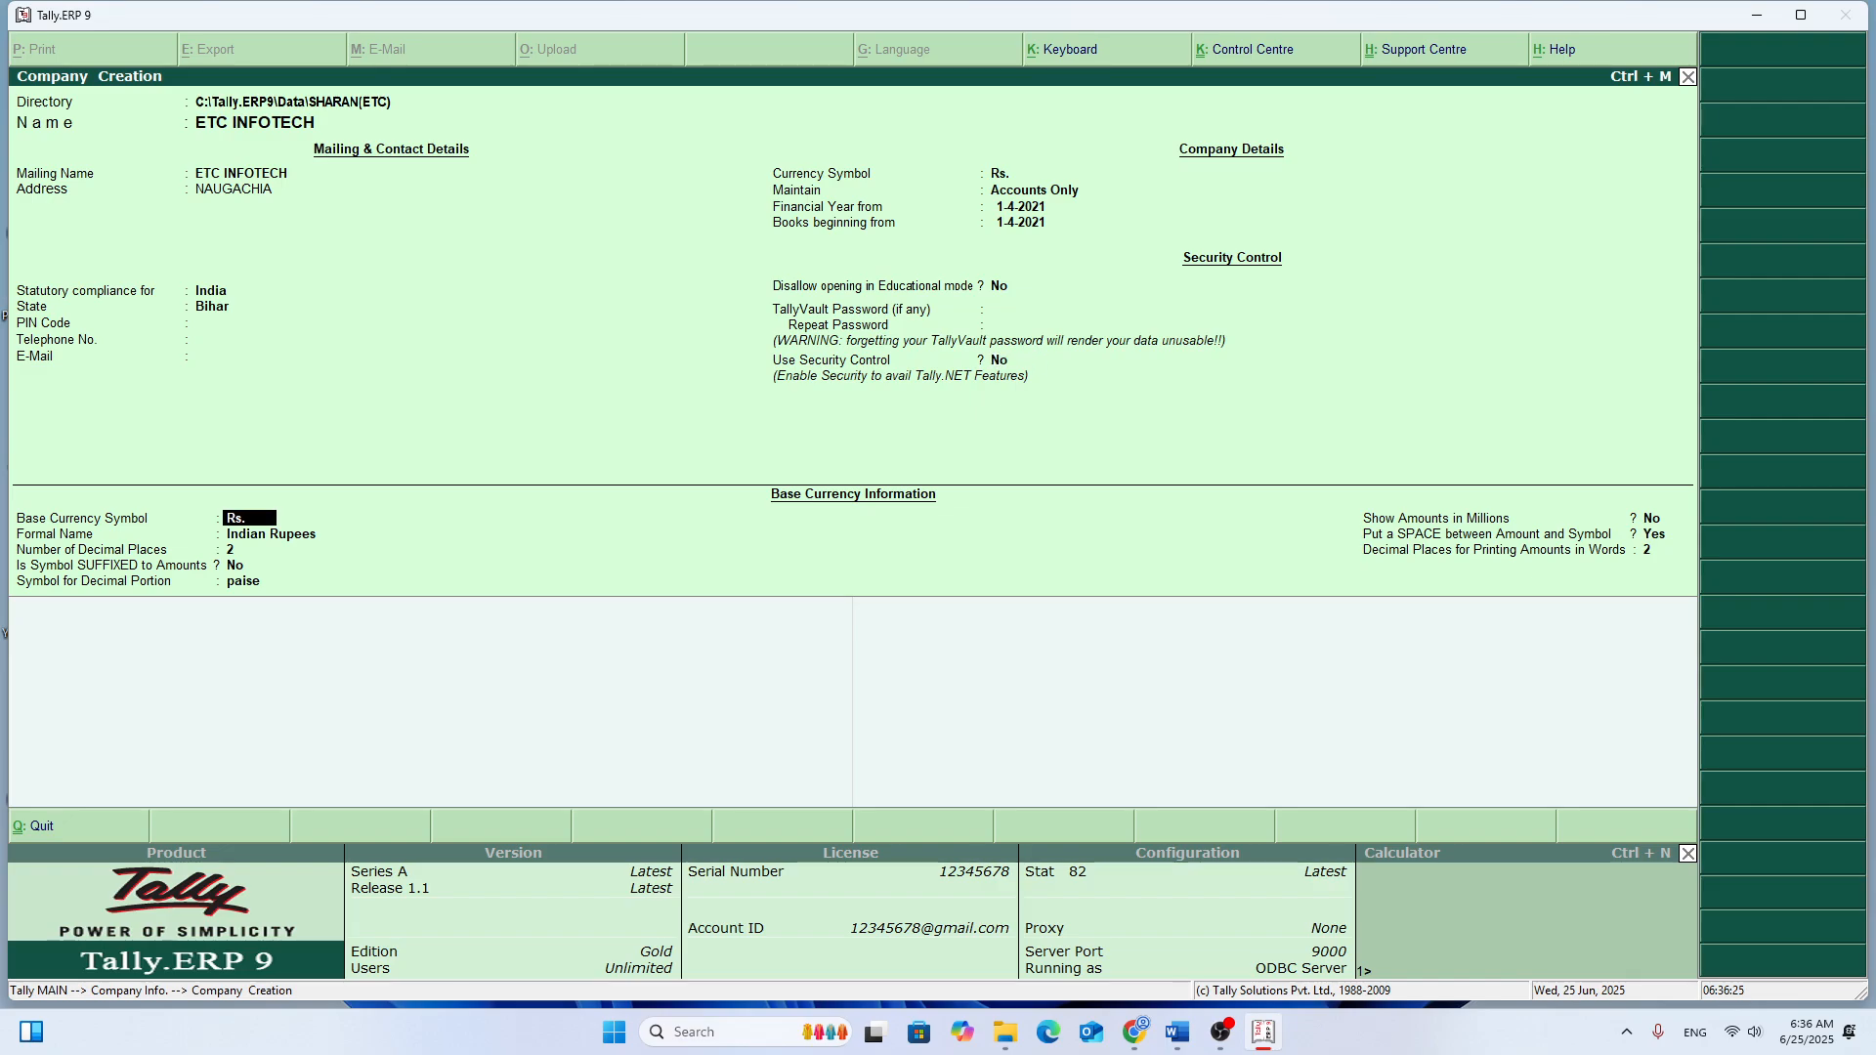
Step: Keep the default base currency settings and accept the creation of ETC INFOTECH
key("Return")
key("Return")
key("Return")
key("Return")
key("Return")
key("Return")
key("Return")
key("Return")
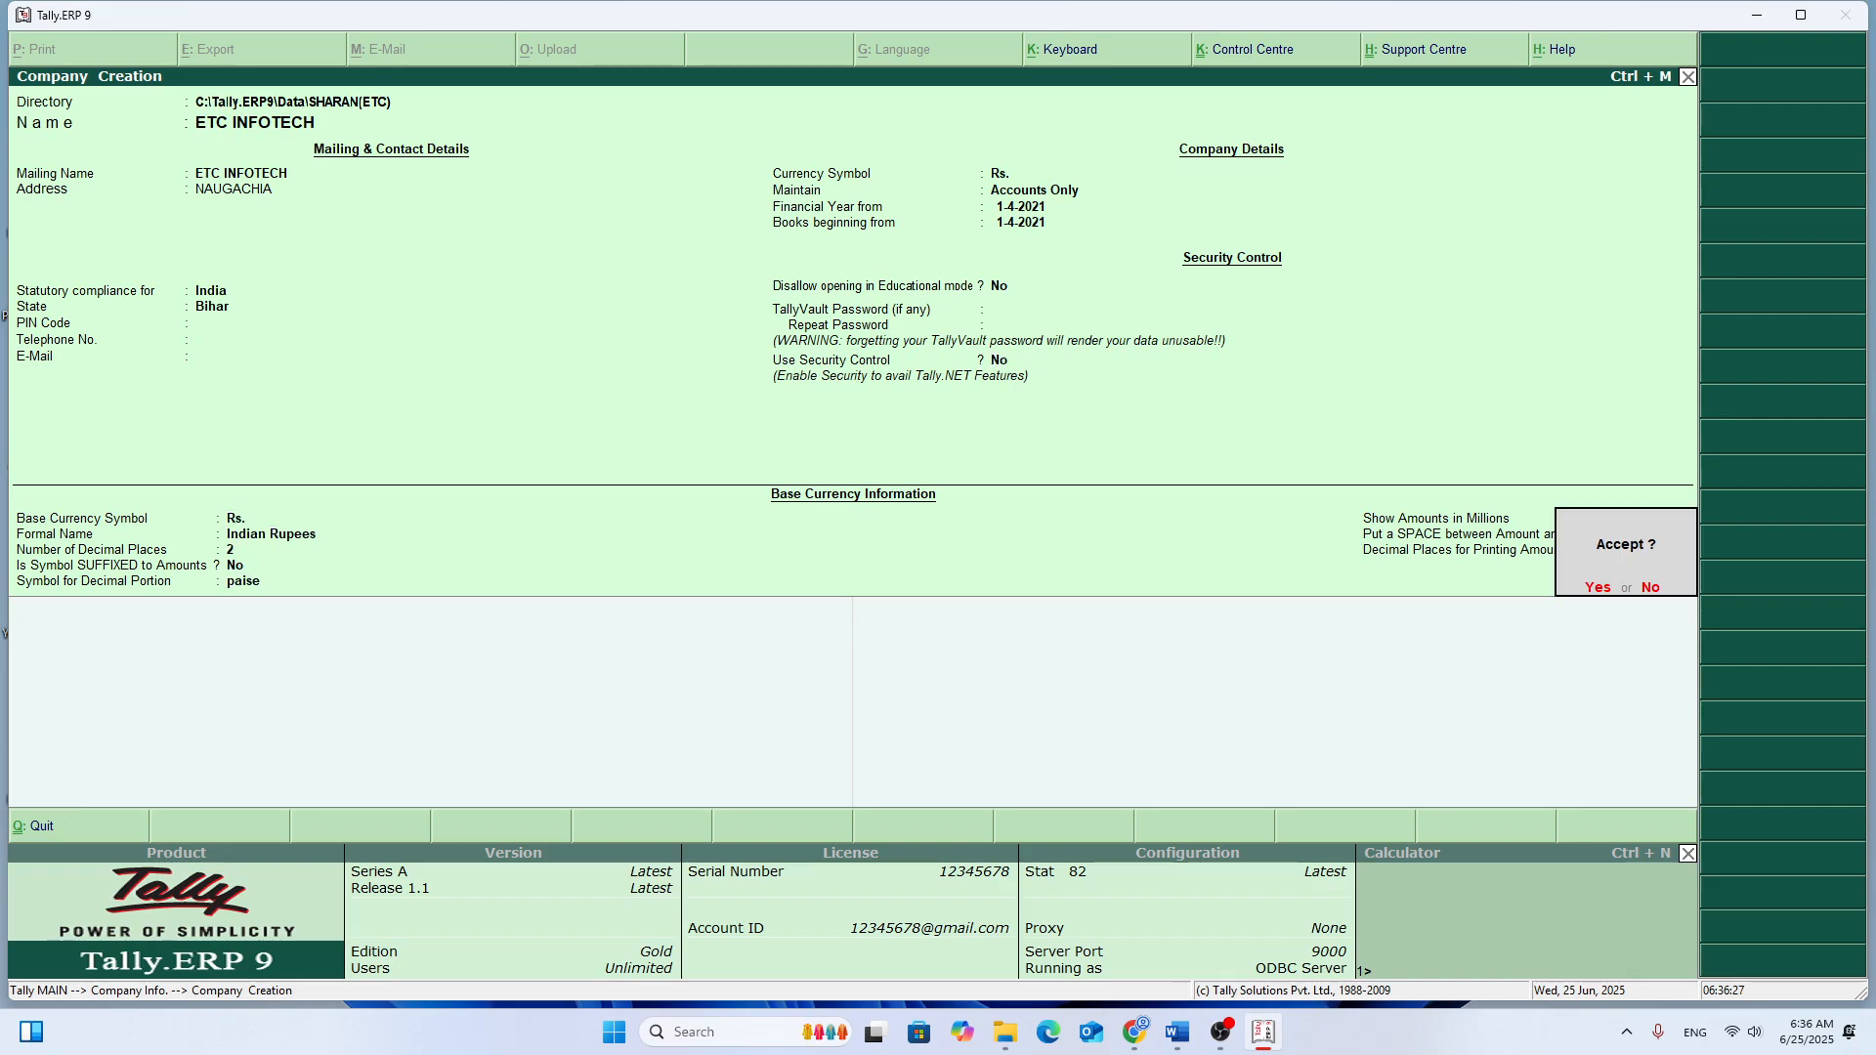
key("Return")
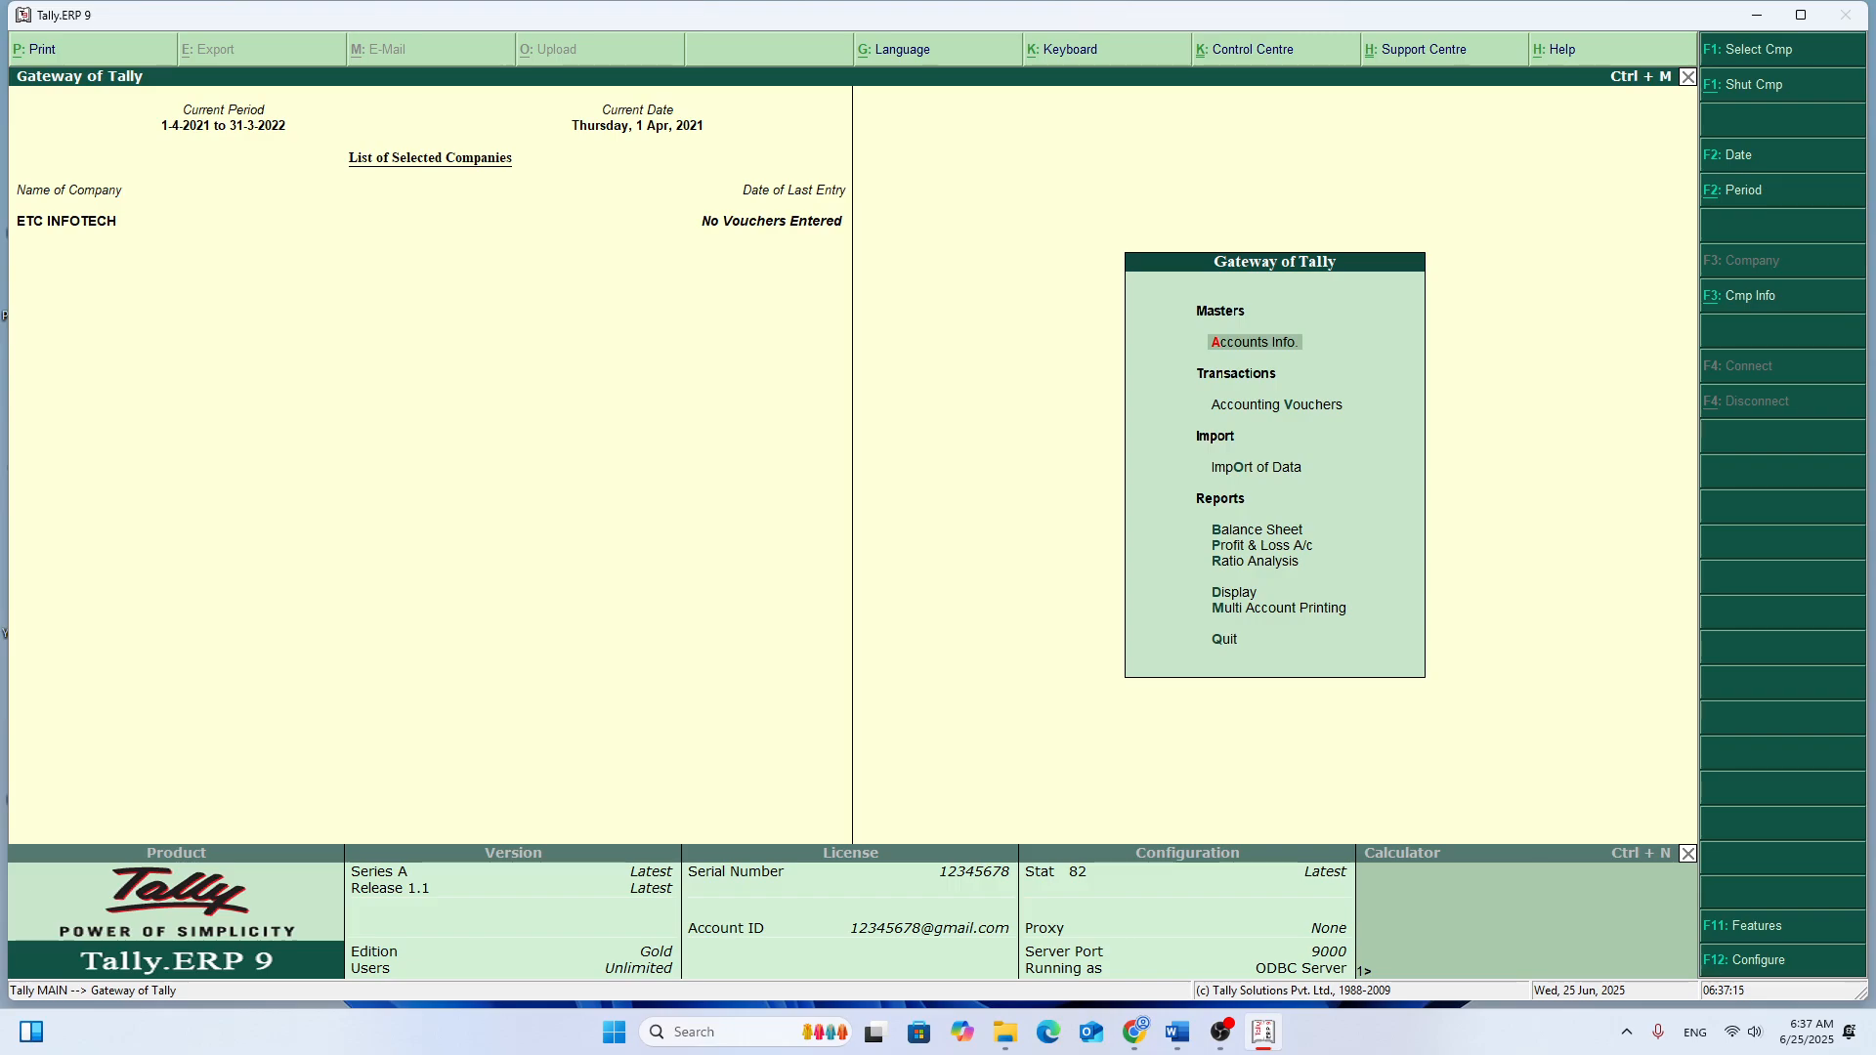
Step: Shut ETC INFOTECH and load SHARAN KIRANA STORE from the list of companies
key("alt+F1")
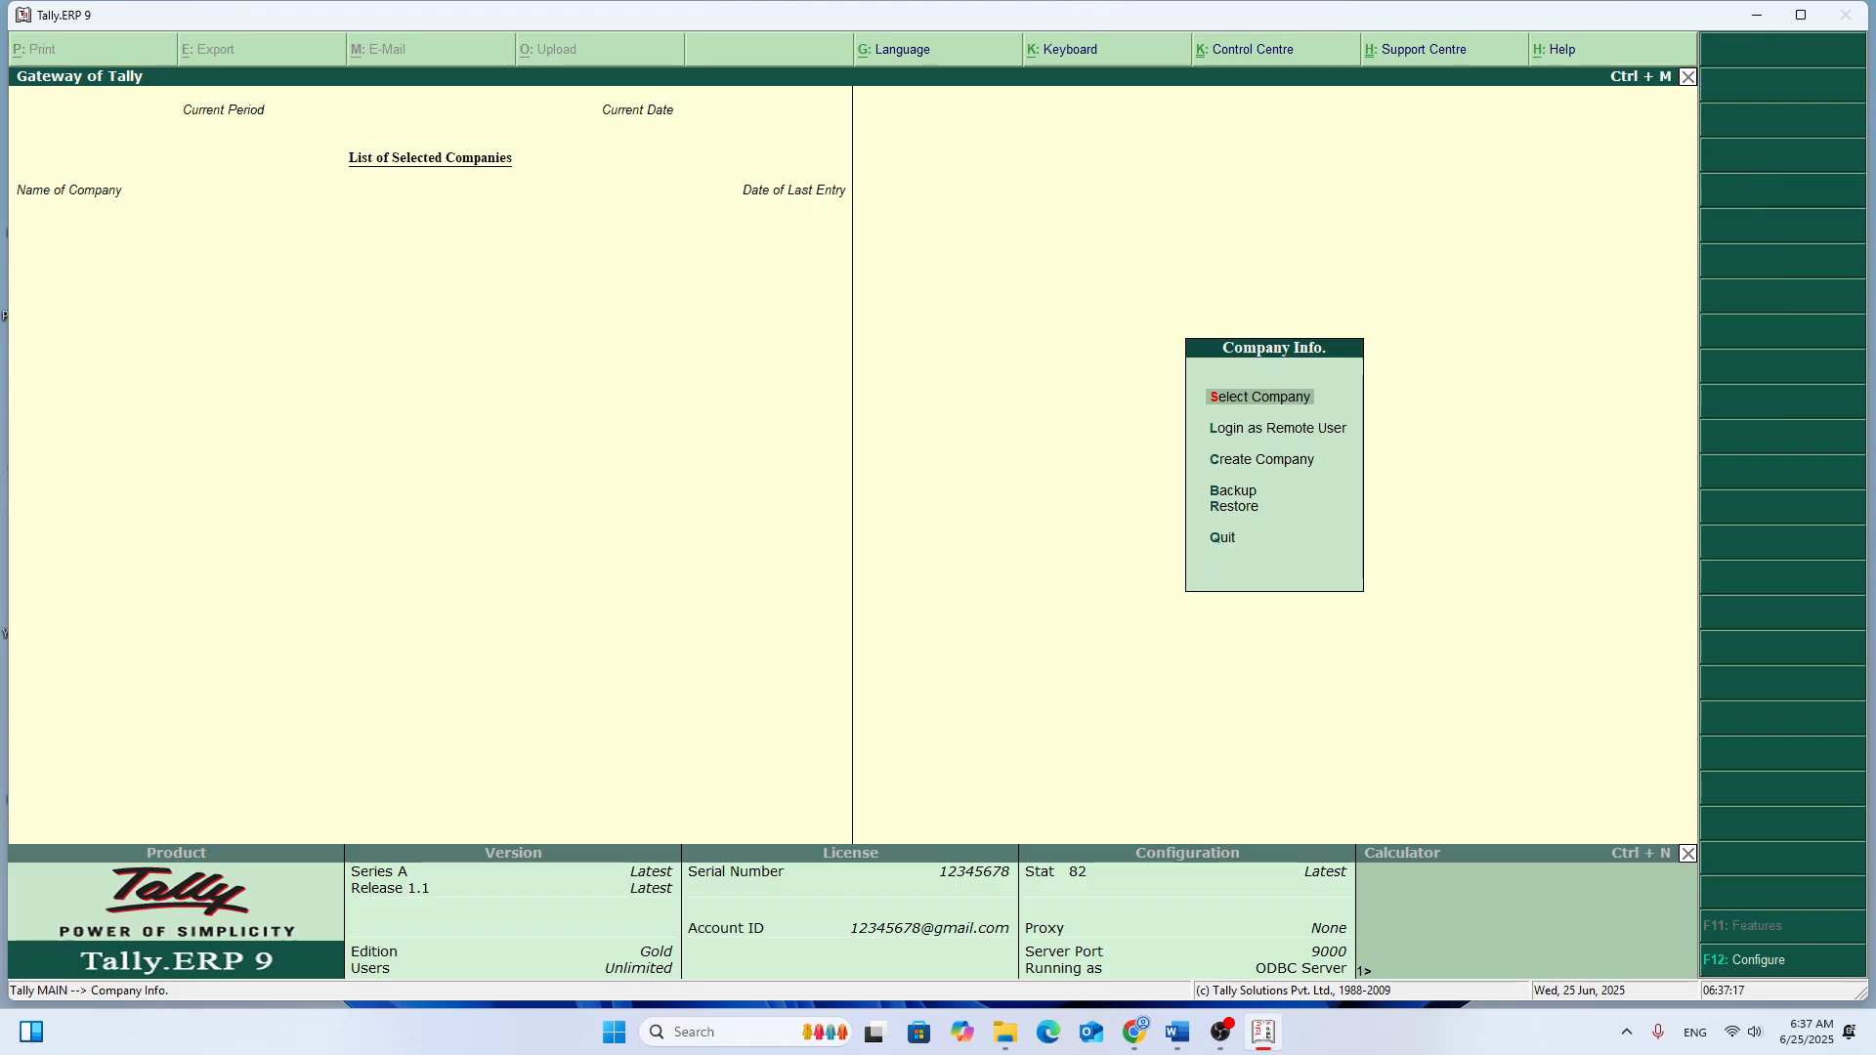
key("Return")
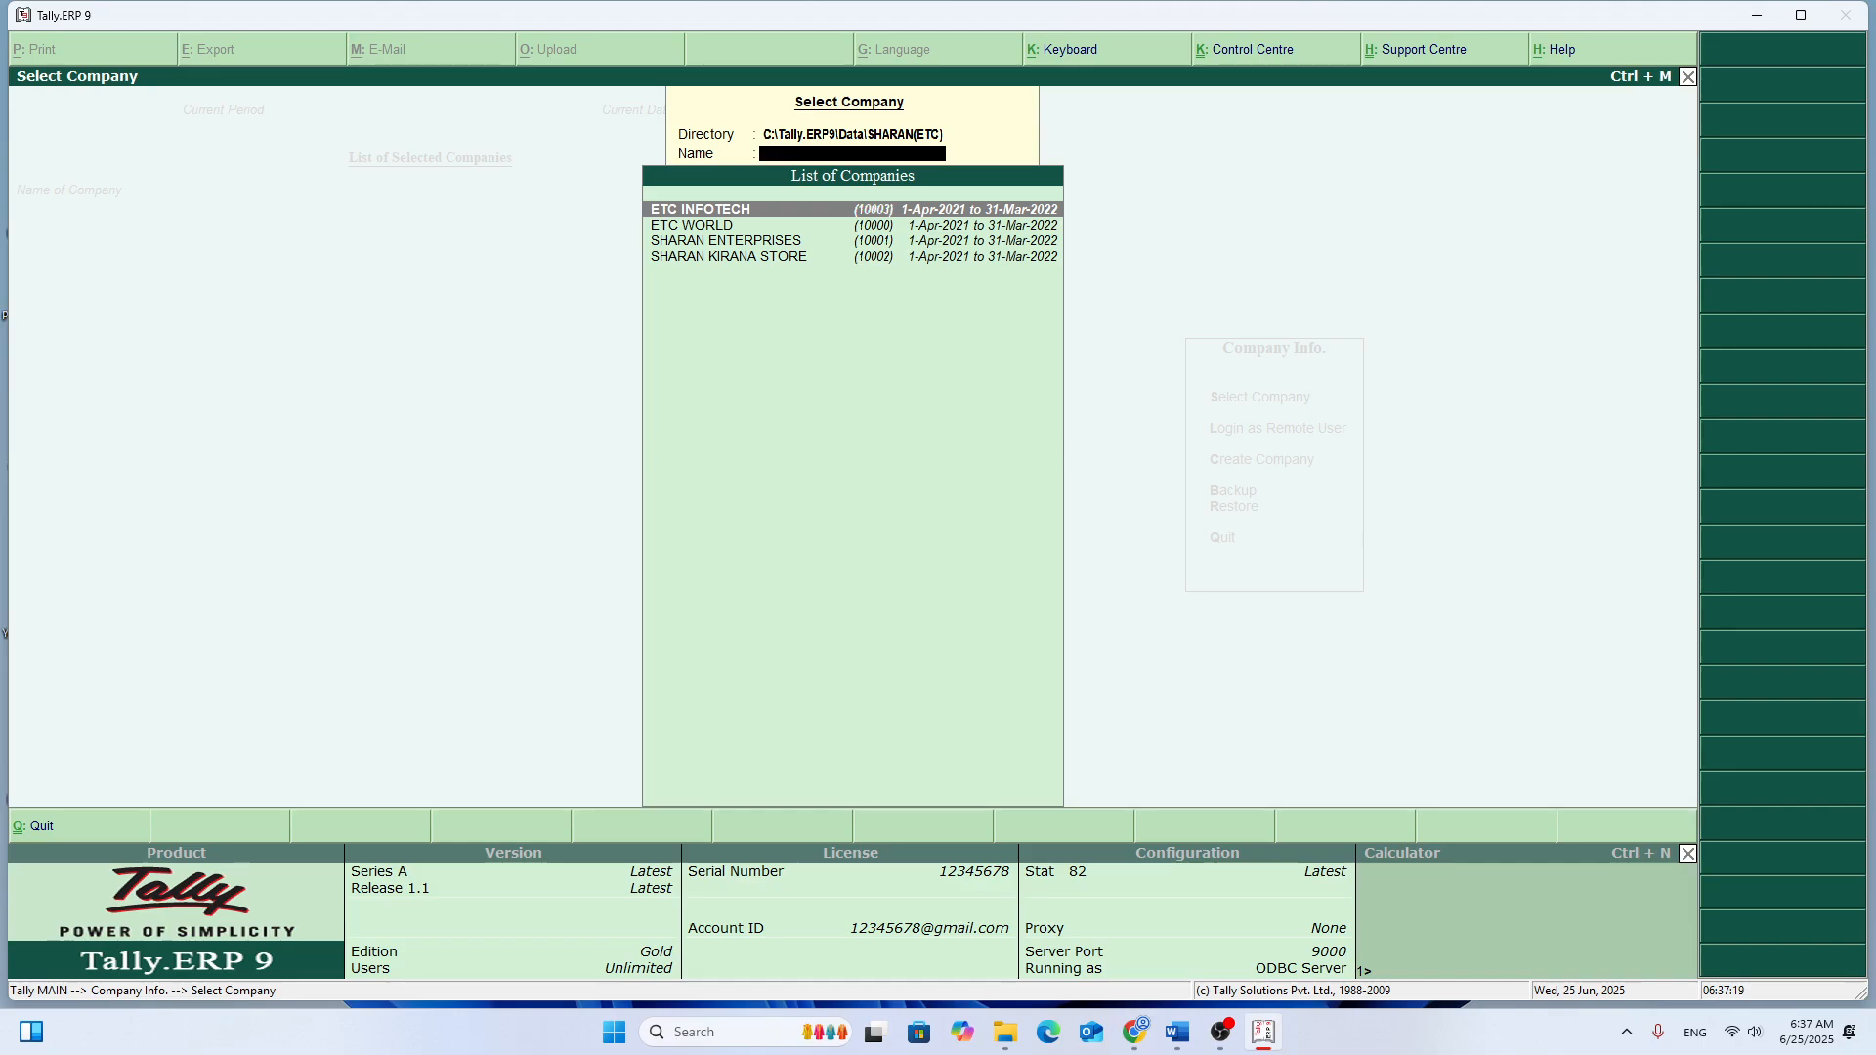
key("Down")
key("Down")
key("Down")
key("Return")
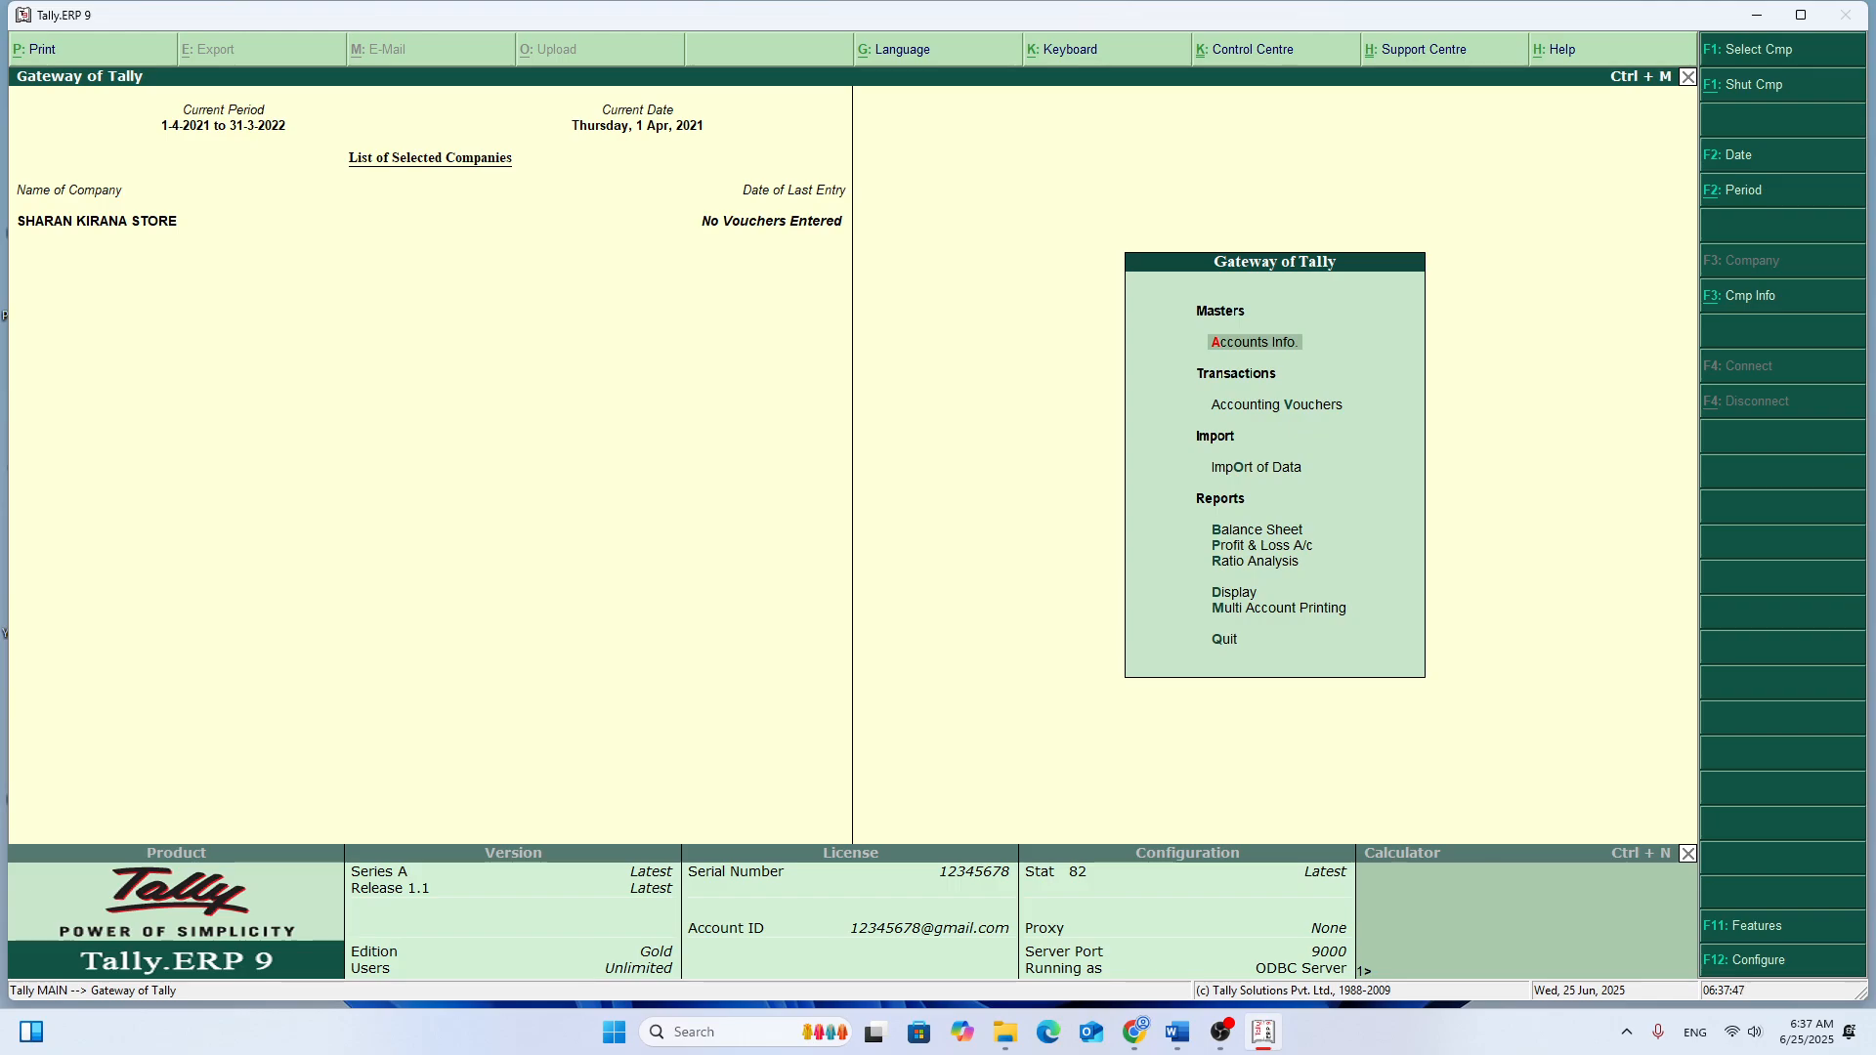
Step: Shut SHARAN KIRANA STORE and start creating a company named SHARAN COACHING CENTRE, using the same text as its mailing name
key("alt+F1")
key("Down")
key("Down")
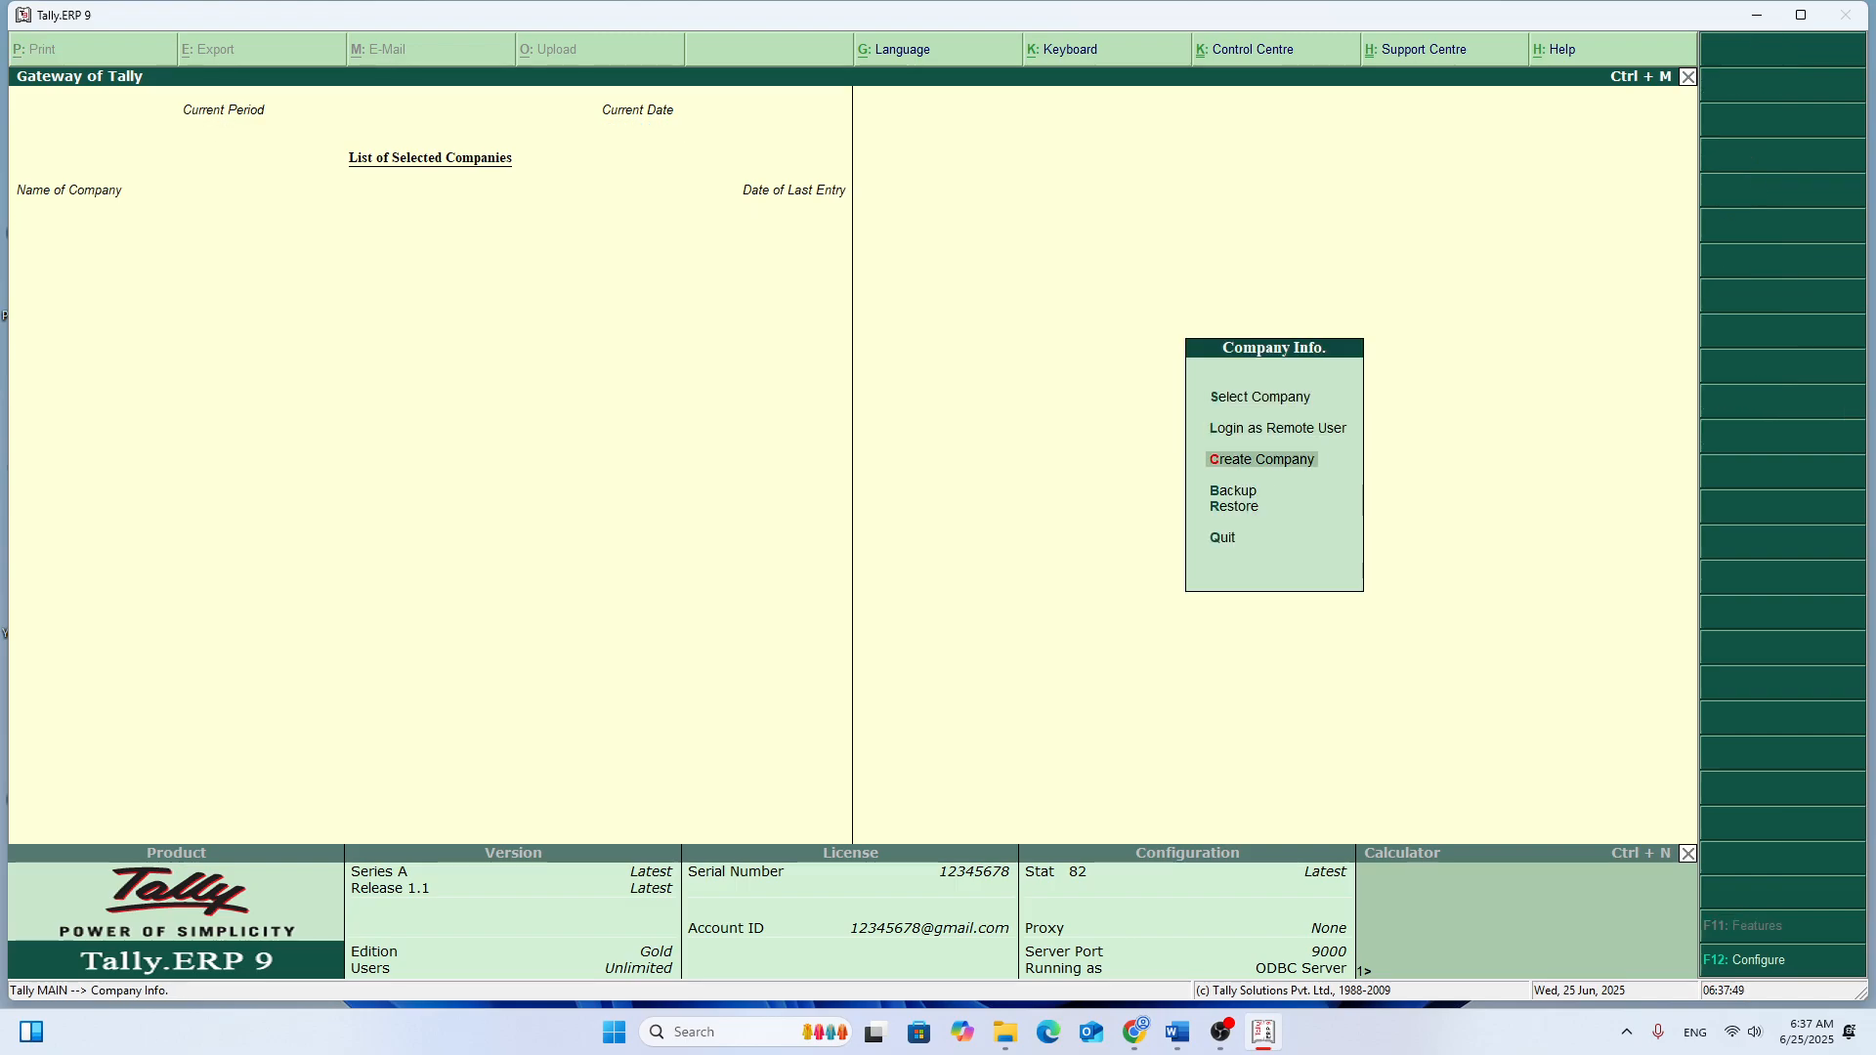
key("Return")
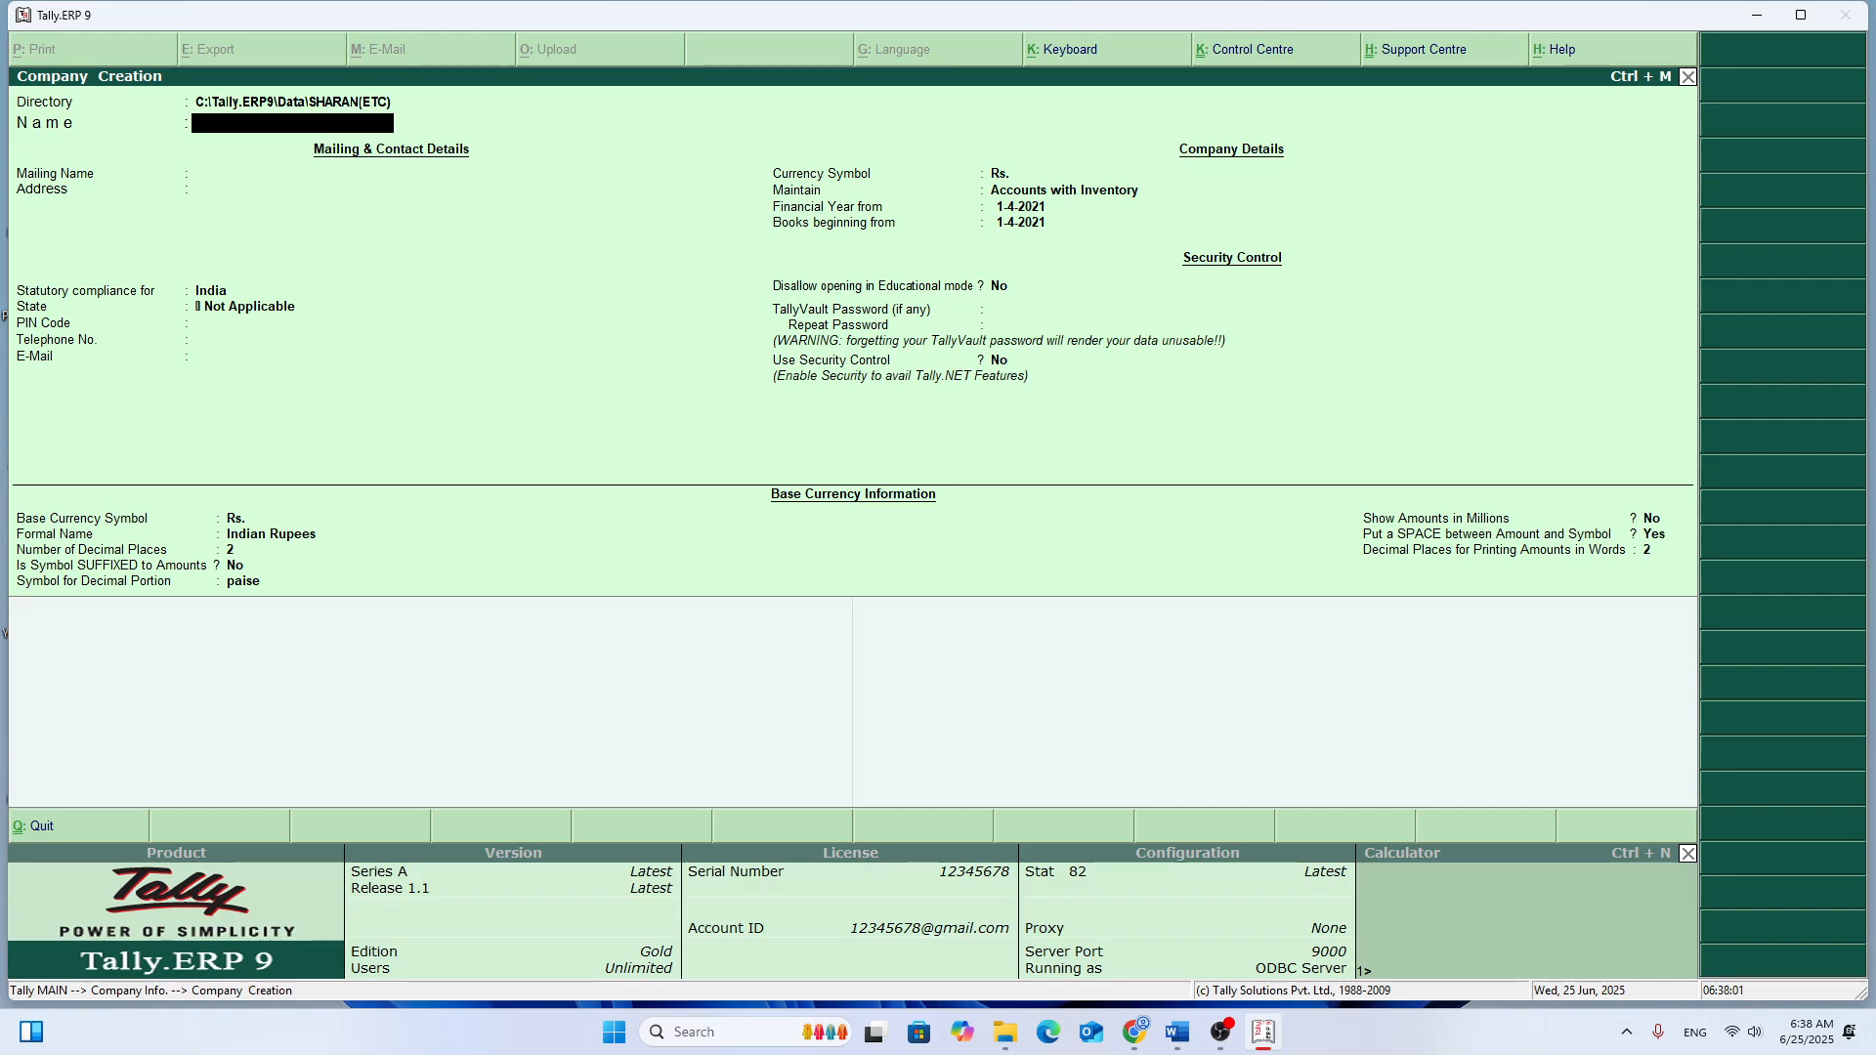
type("SHARAN COACHING CENTER")
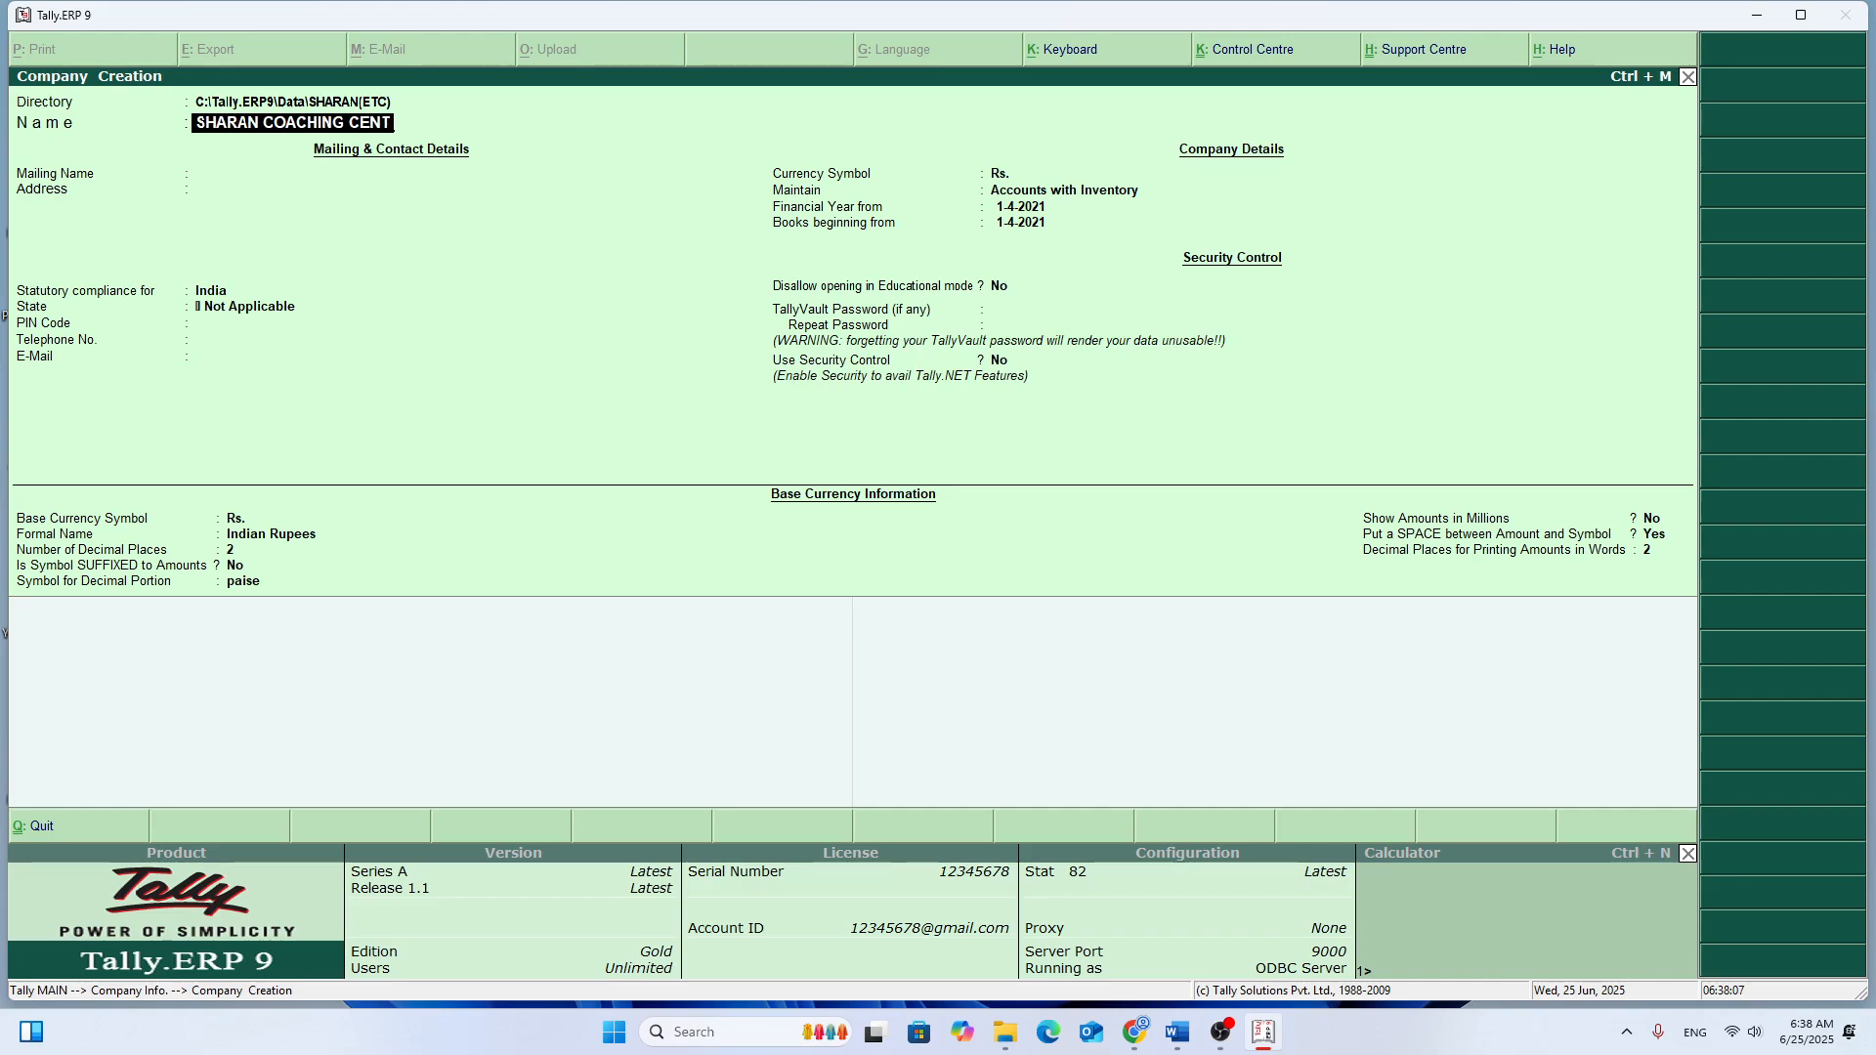
key("BackSpace")
key("BackSpace")
type("RE")
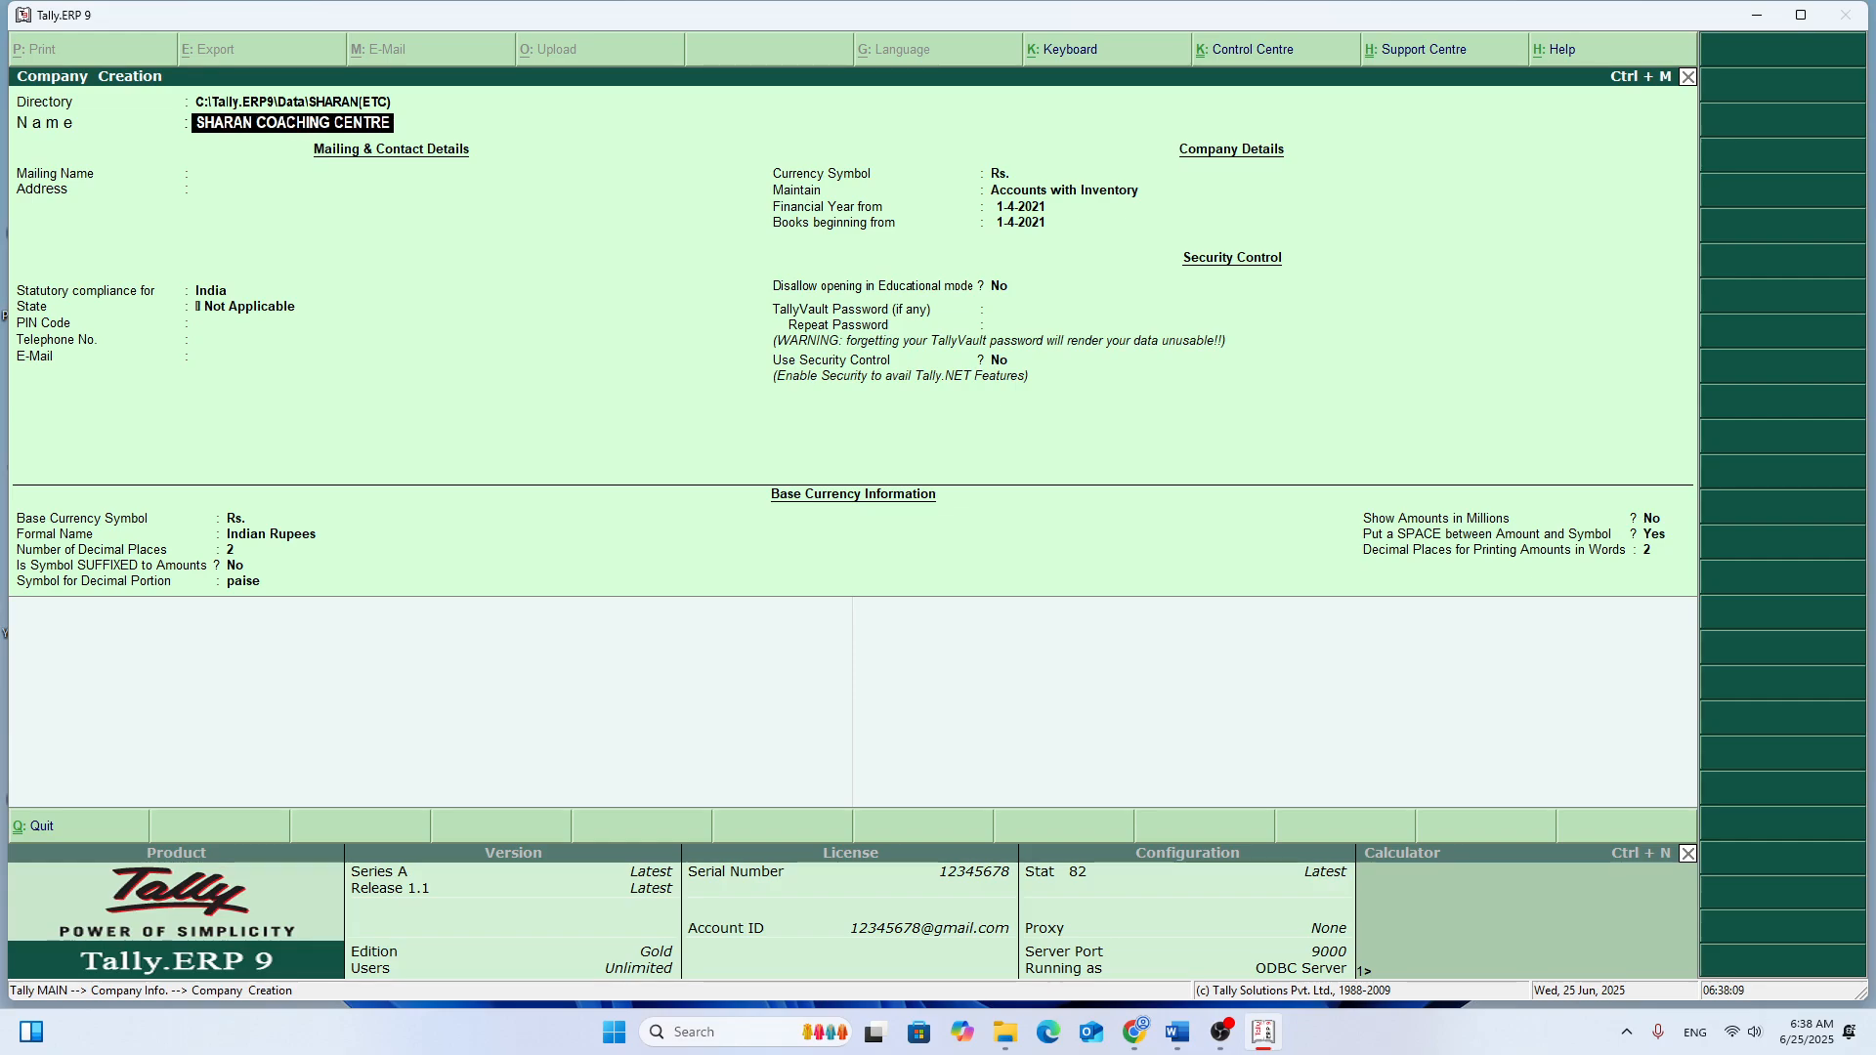
key("Return")
key("Return")
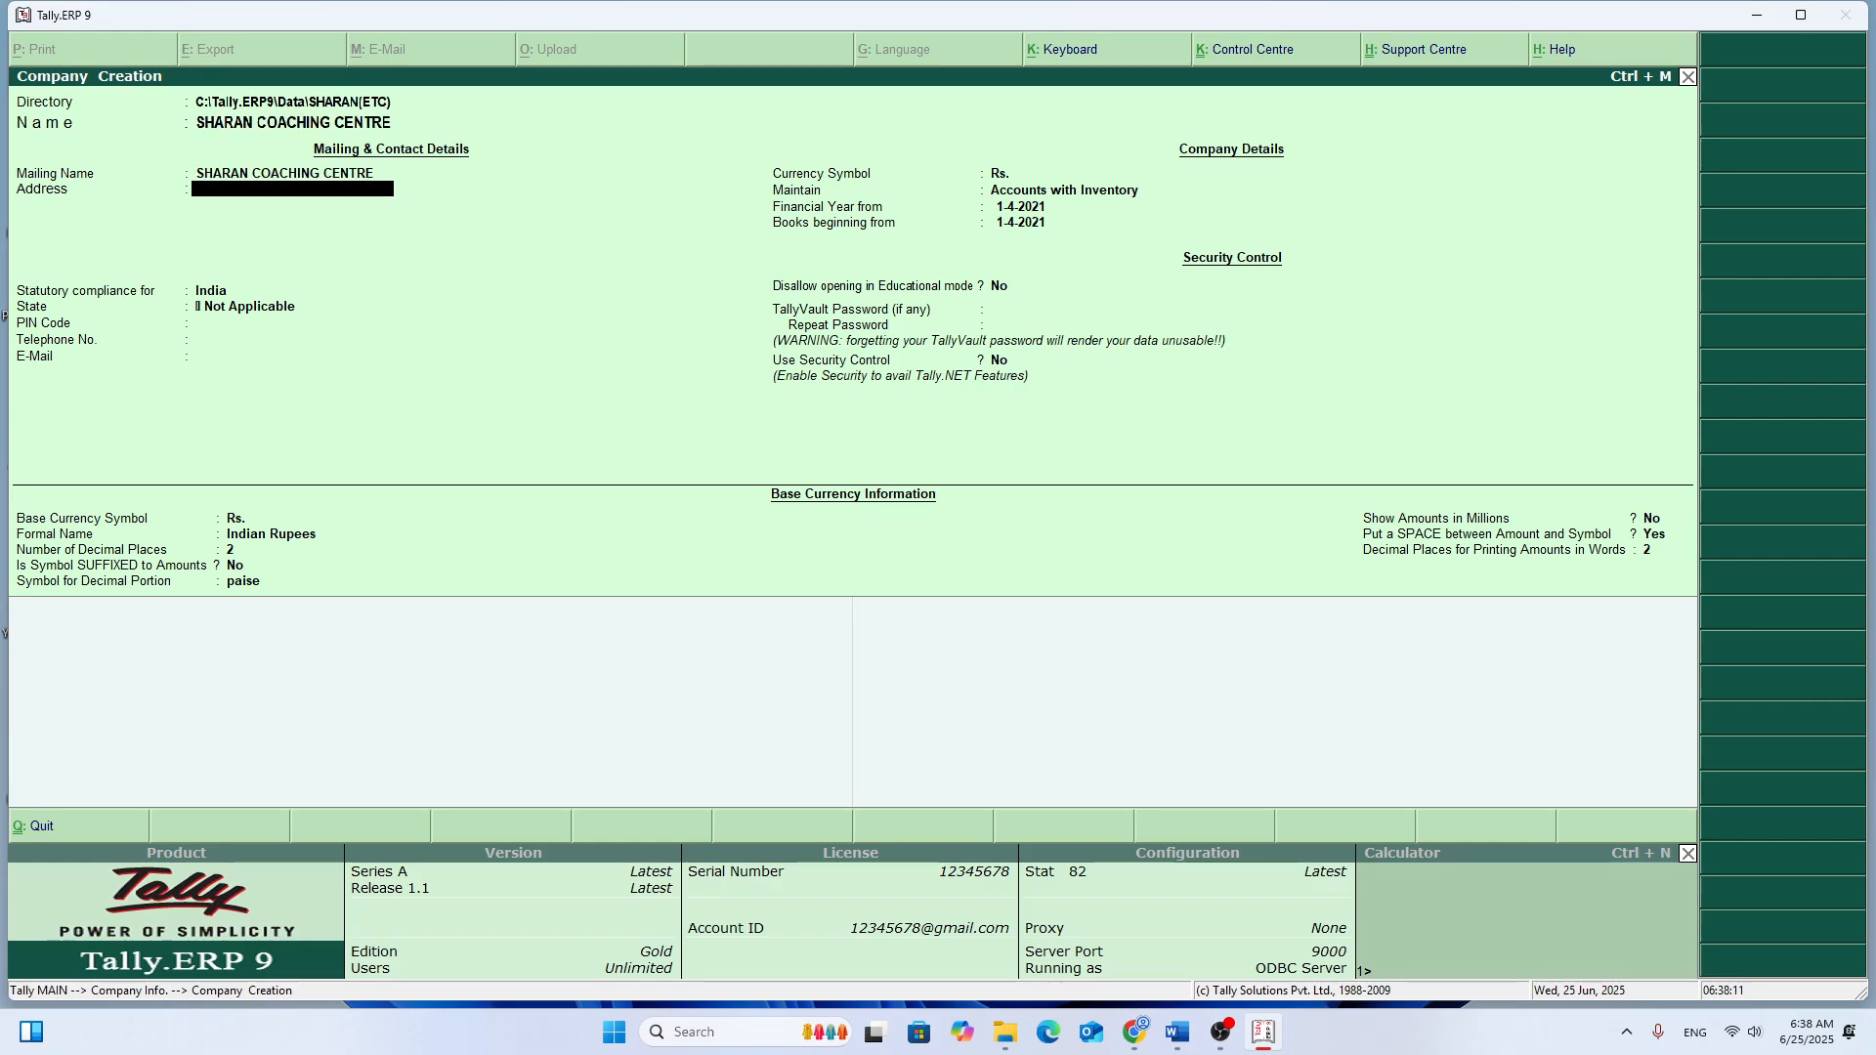
Step: Enter NAUGACHIA as SHARAN COACHING CENTRE's address, with India for statutory compliance and Bihar as its state
type("NAUGACHIA")
key("Return")
key("Return")
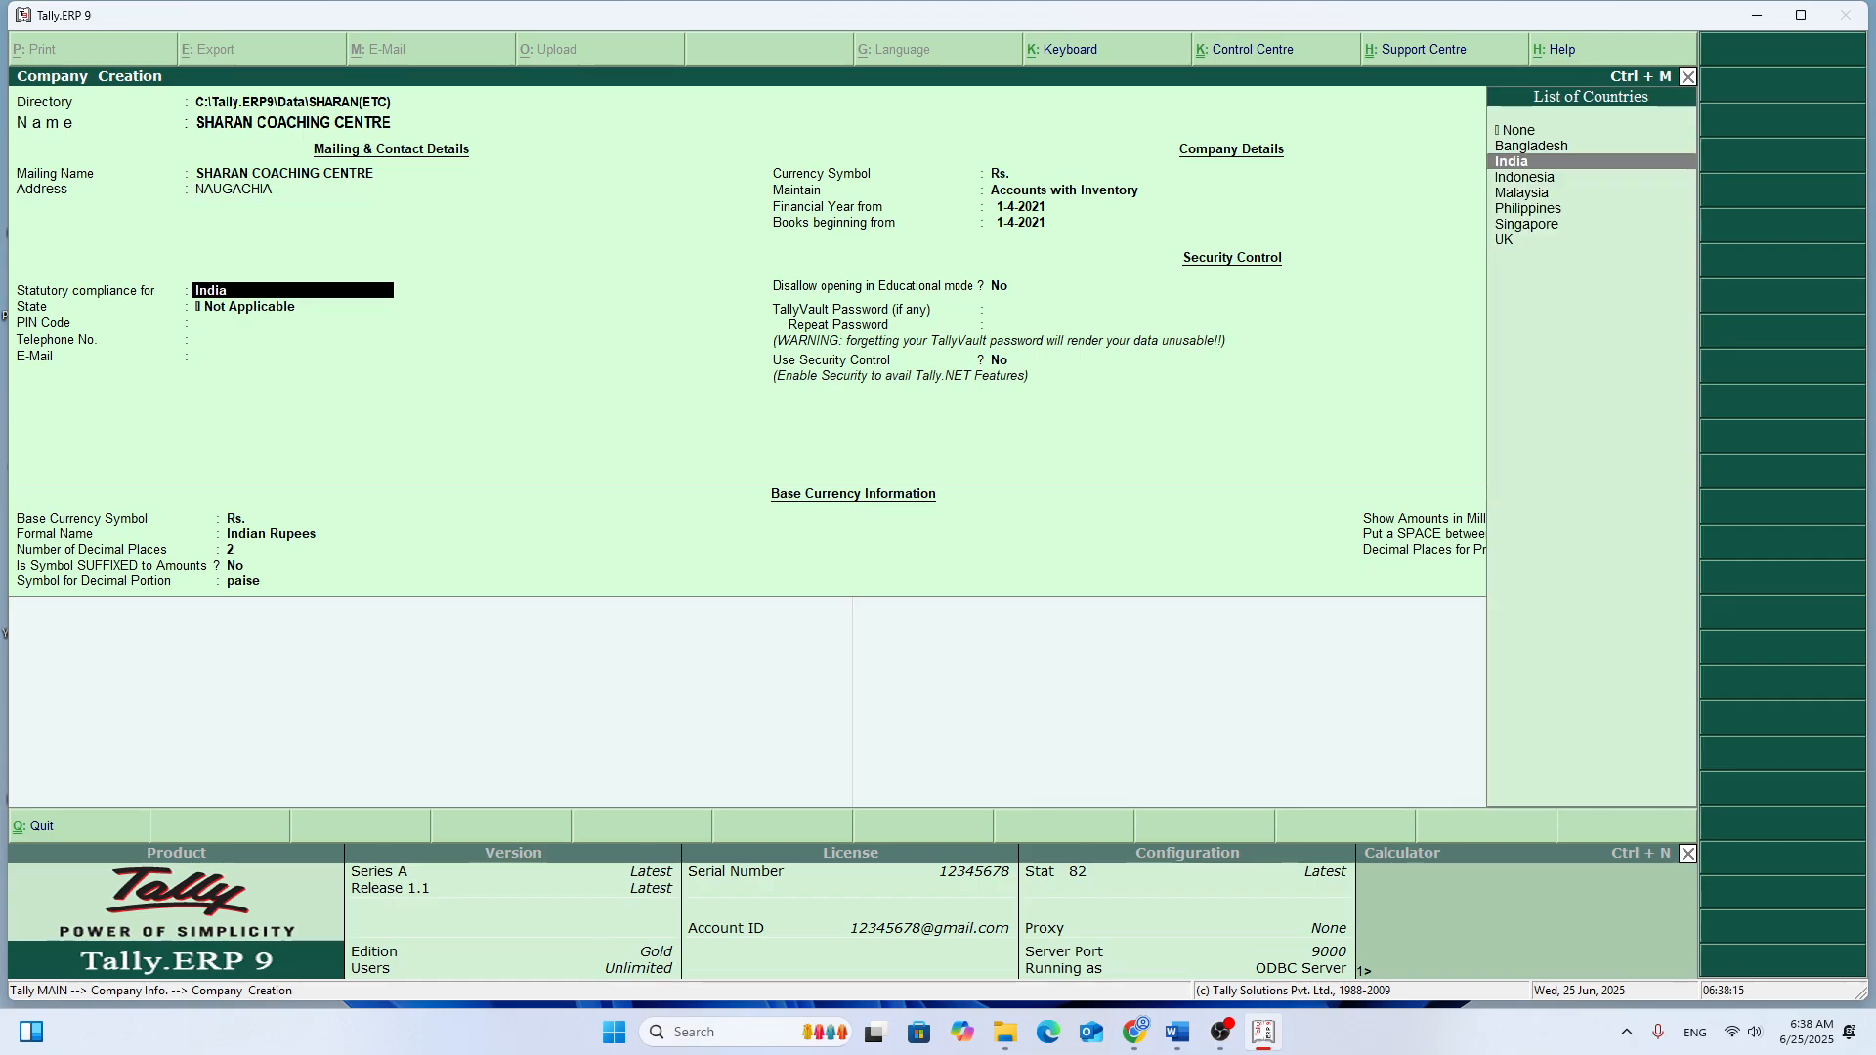
key("BackSpace")
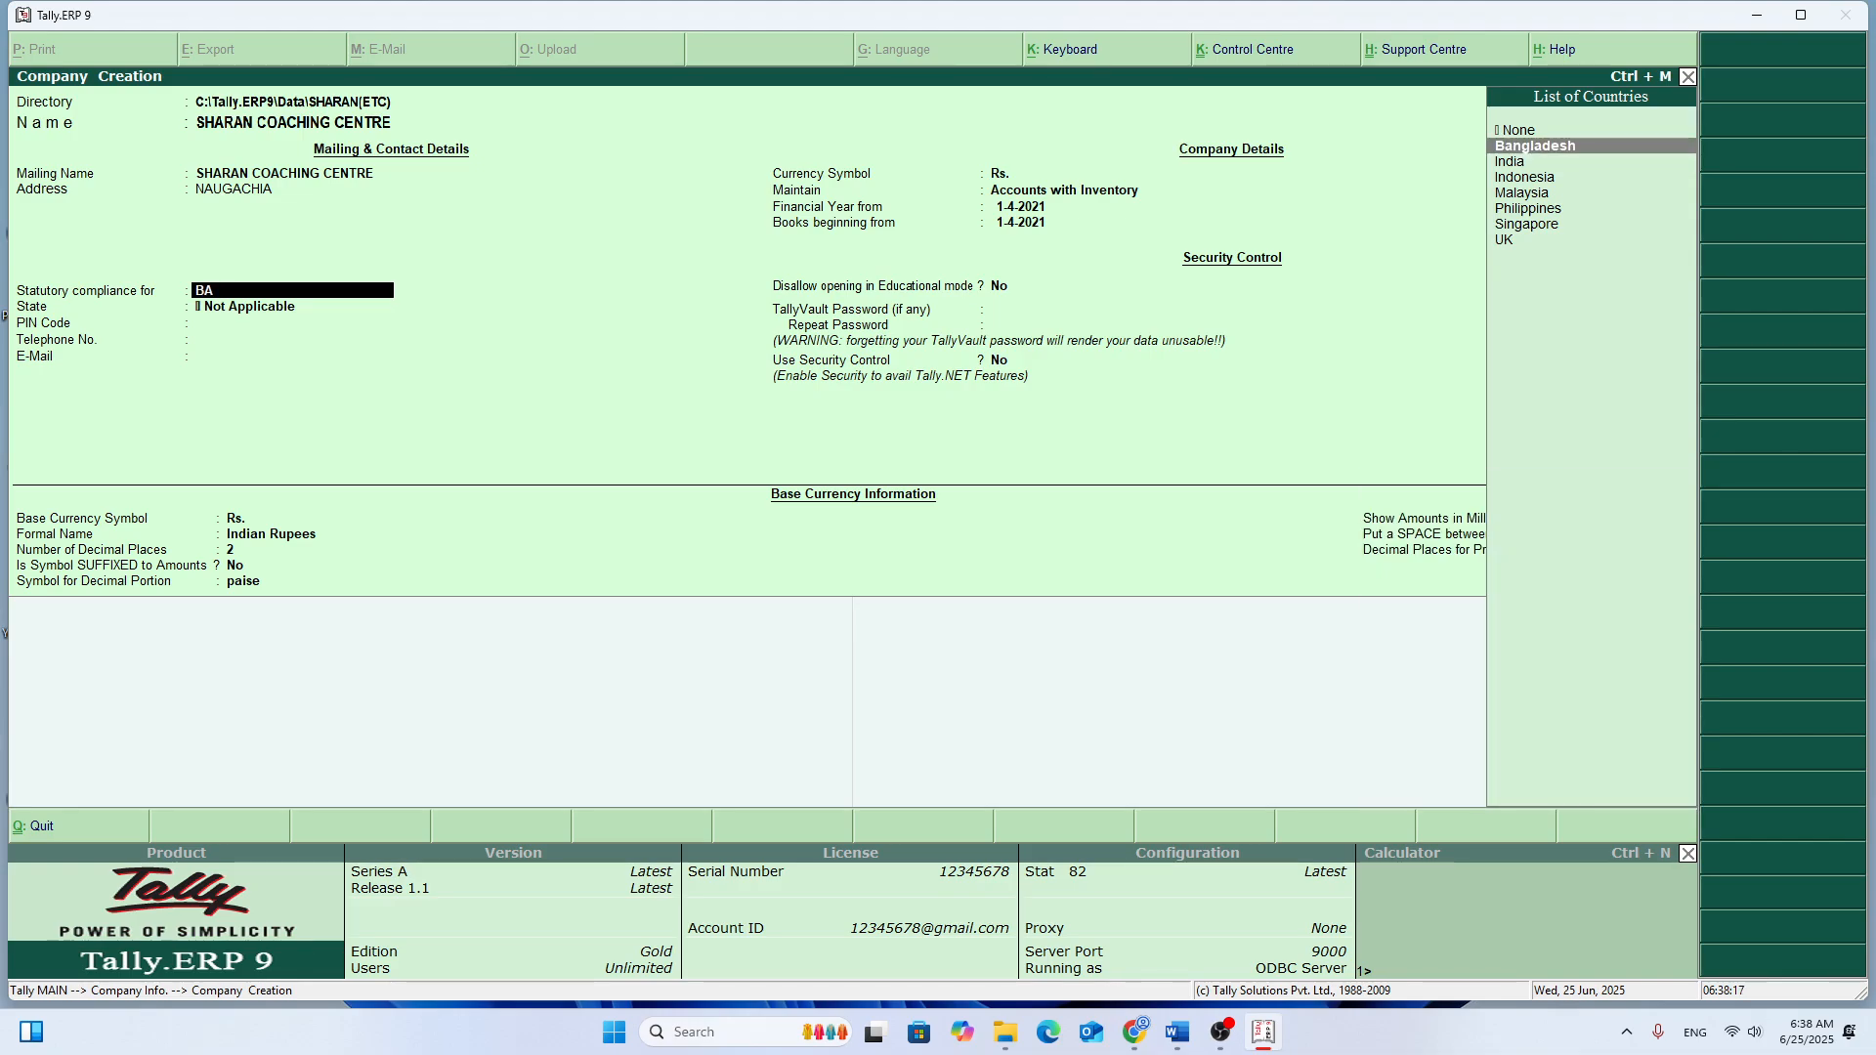
type("IN")
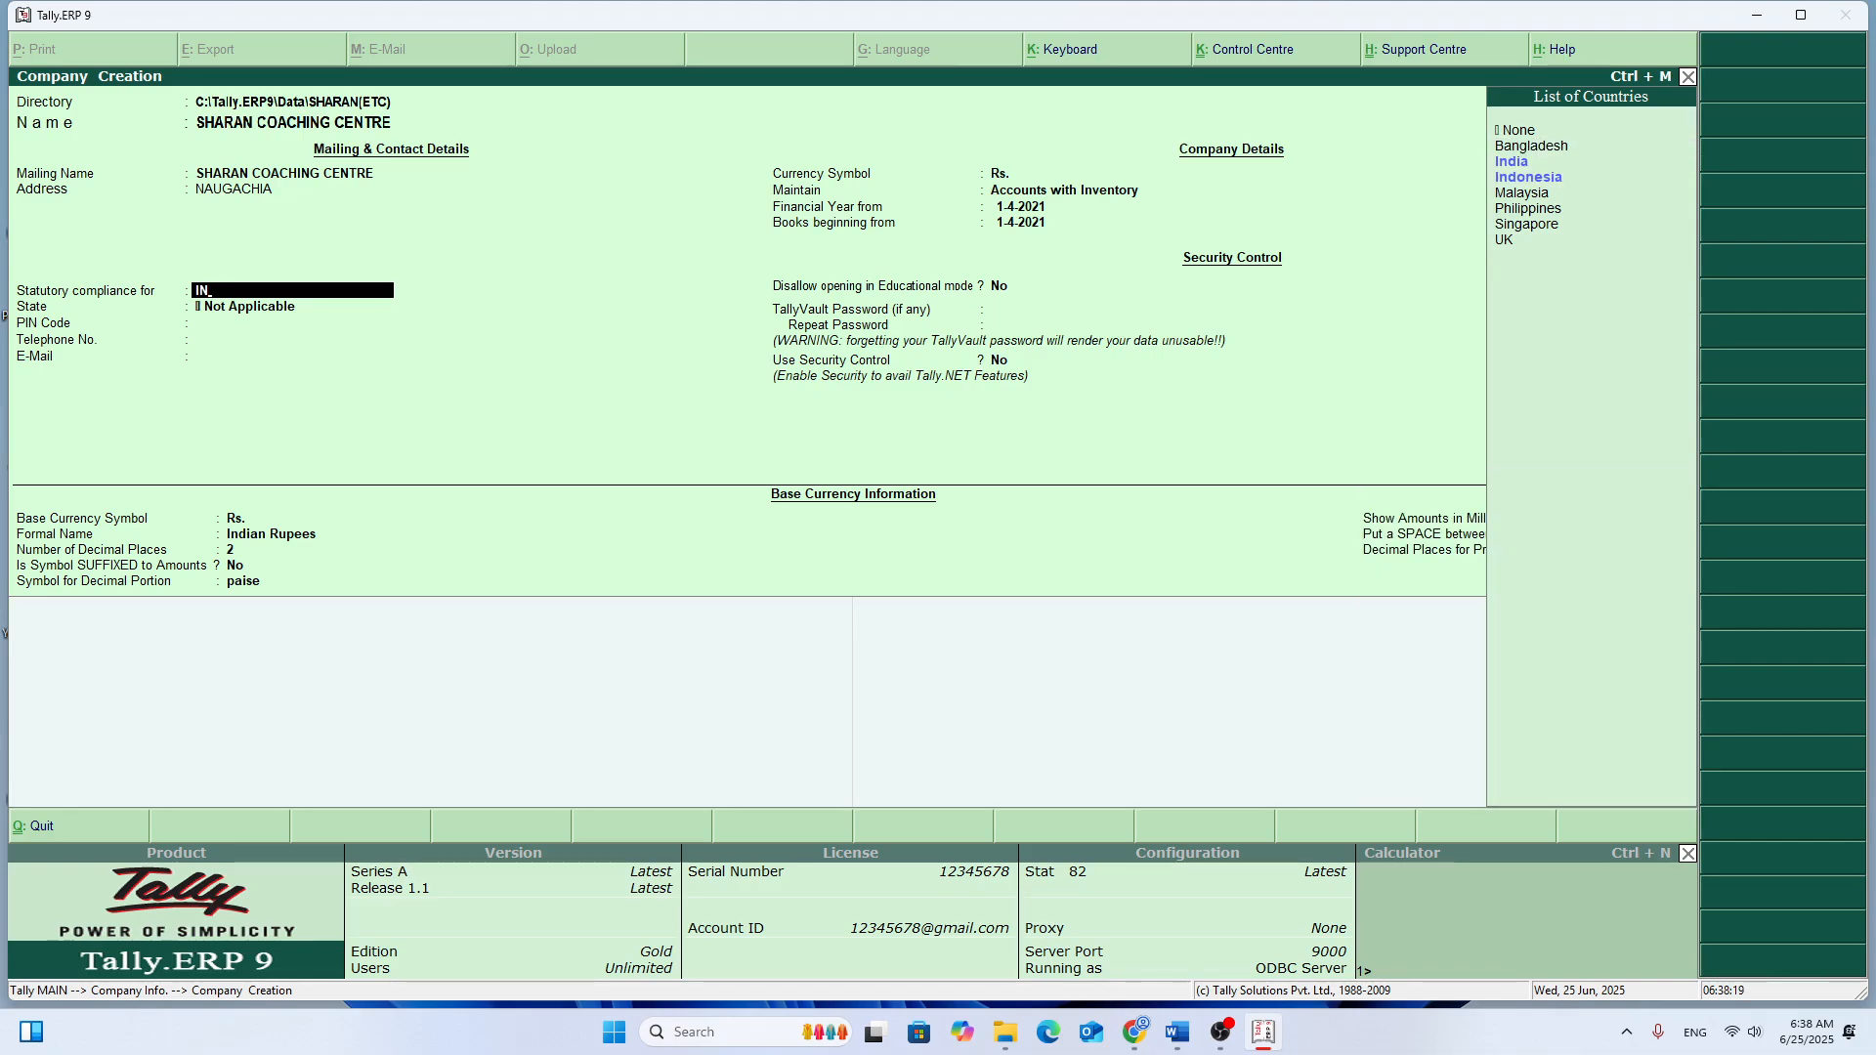
key("Return")
key("BackSpace")
key("Return")
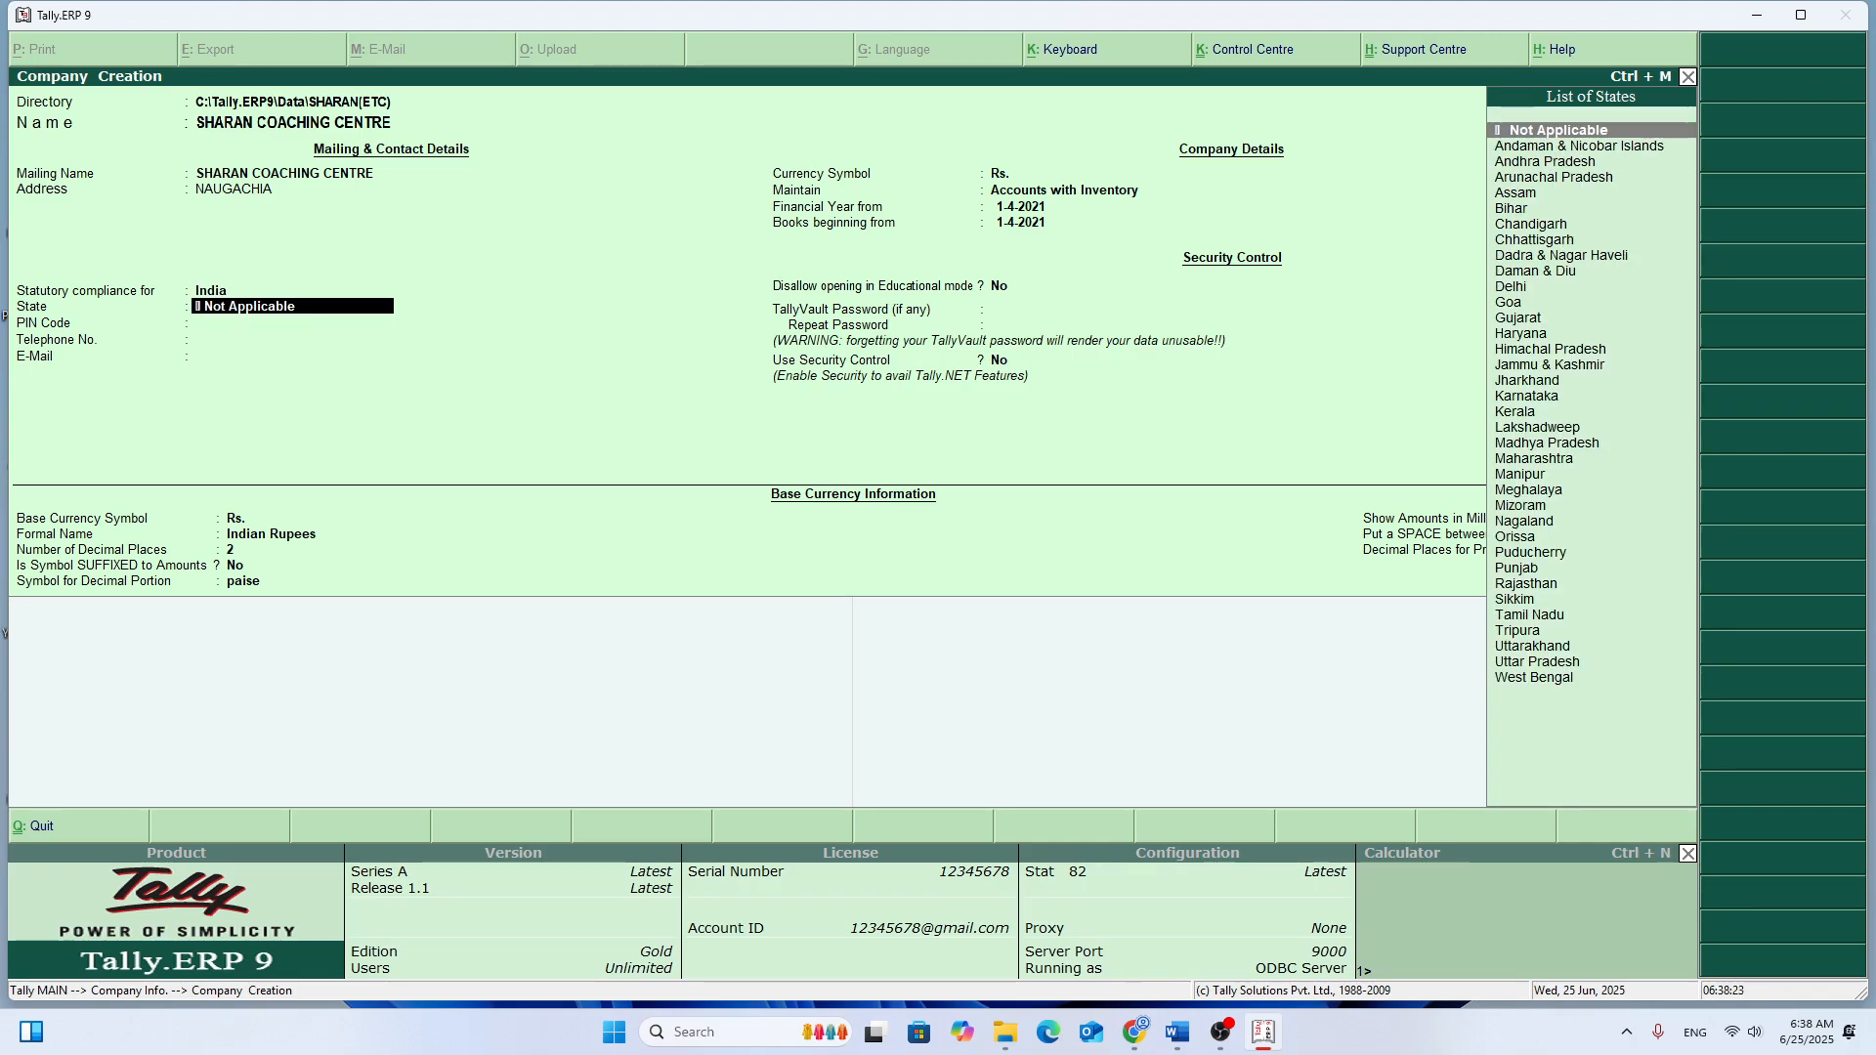
type("BI")
key("Return")
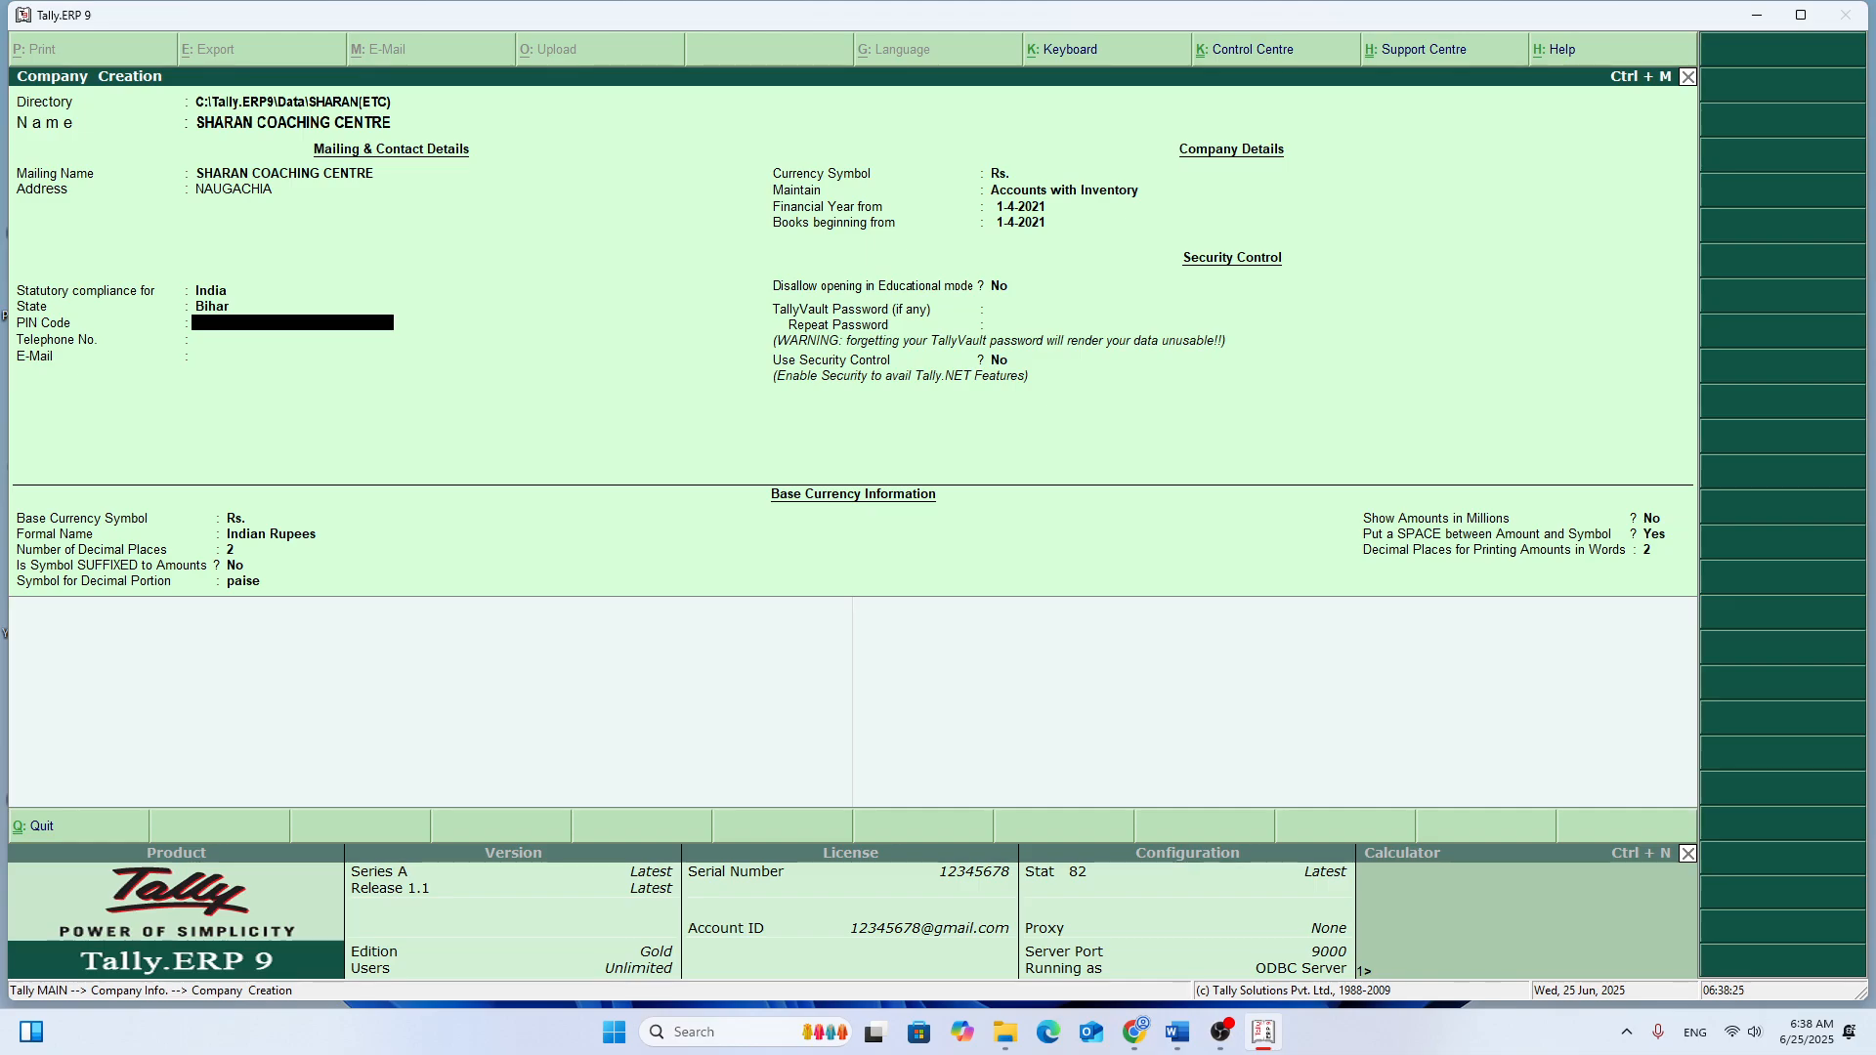
Step: Leave the remaining contact fields blank and set SHARAN COACHING CENTRE to maintain Accounts only, keeping the 1-4-2021 dates and default security settings
key("Return")
key("Return")
key("Return")
key("Return")
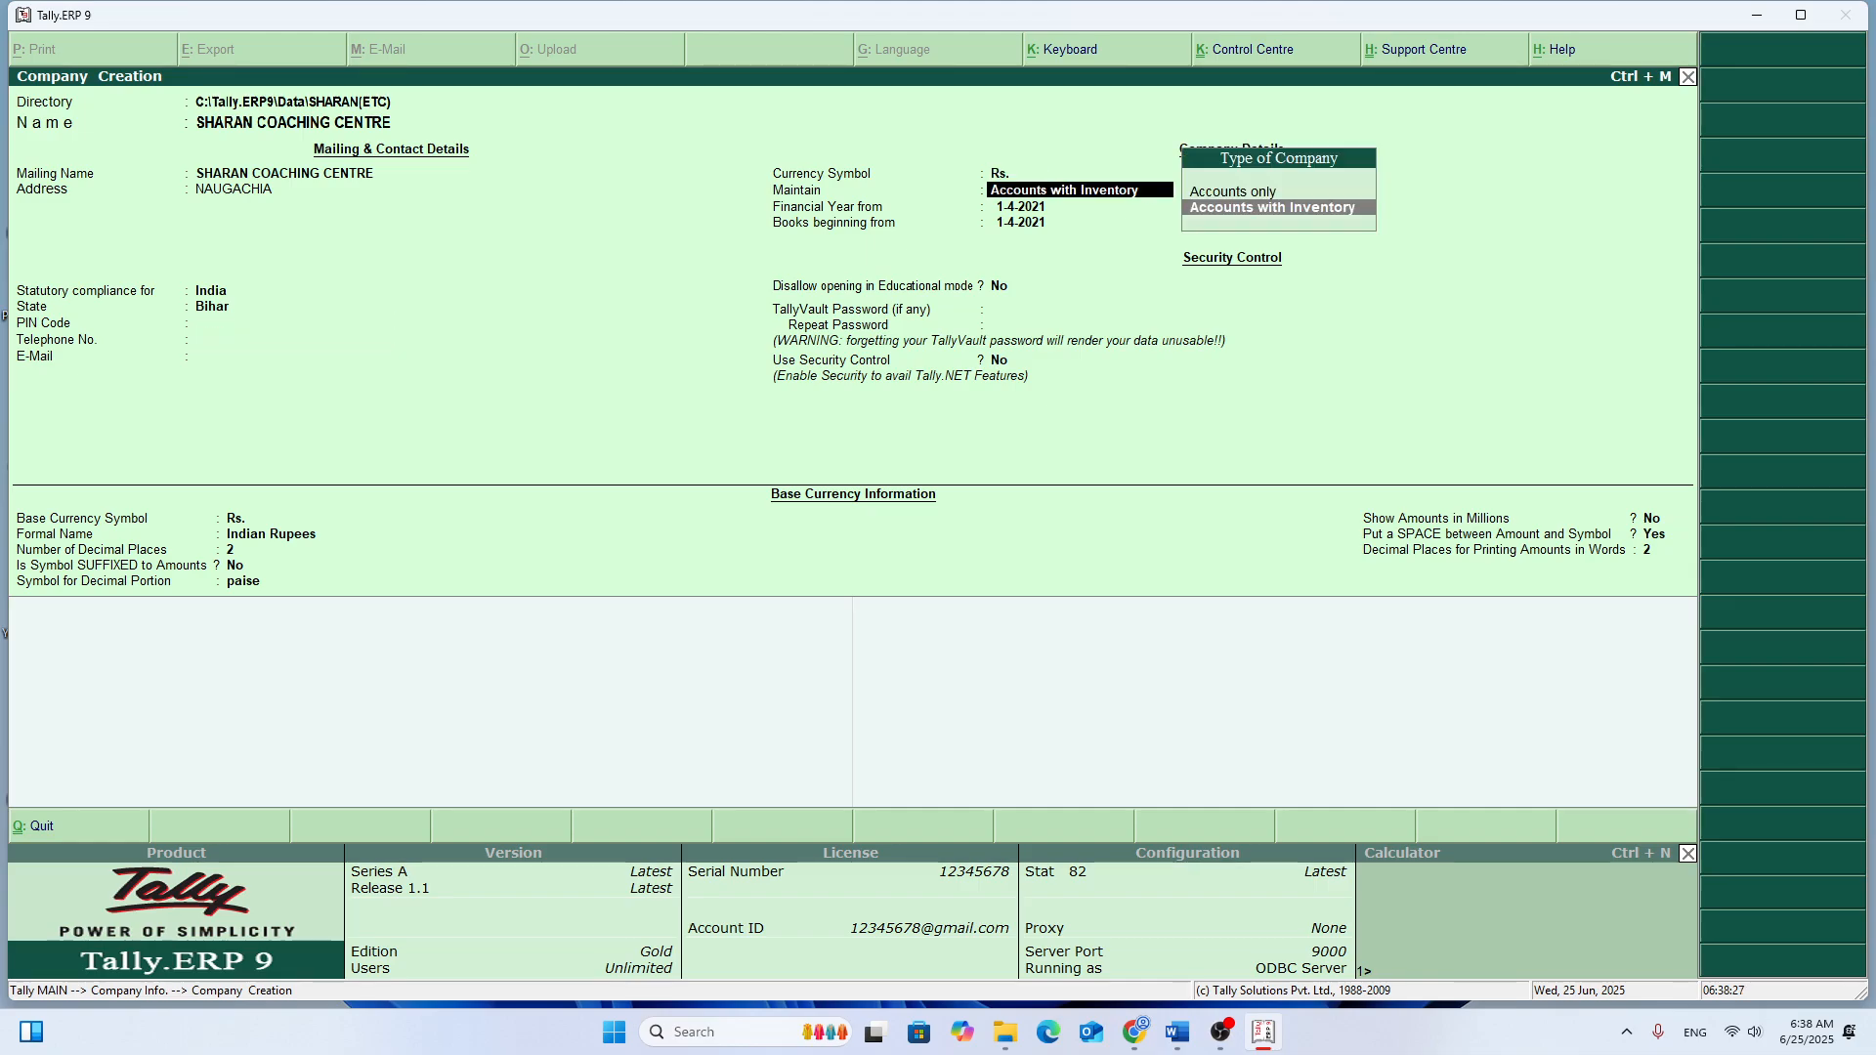
key("Up")
key("Return")
key("Return")
key("Return")
key("Return")
key("Return")
key("Return")
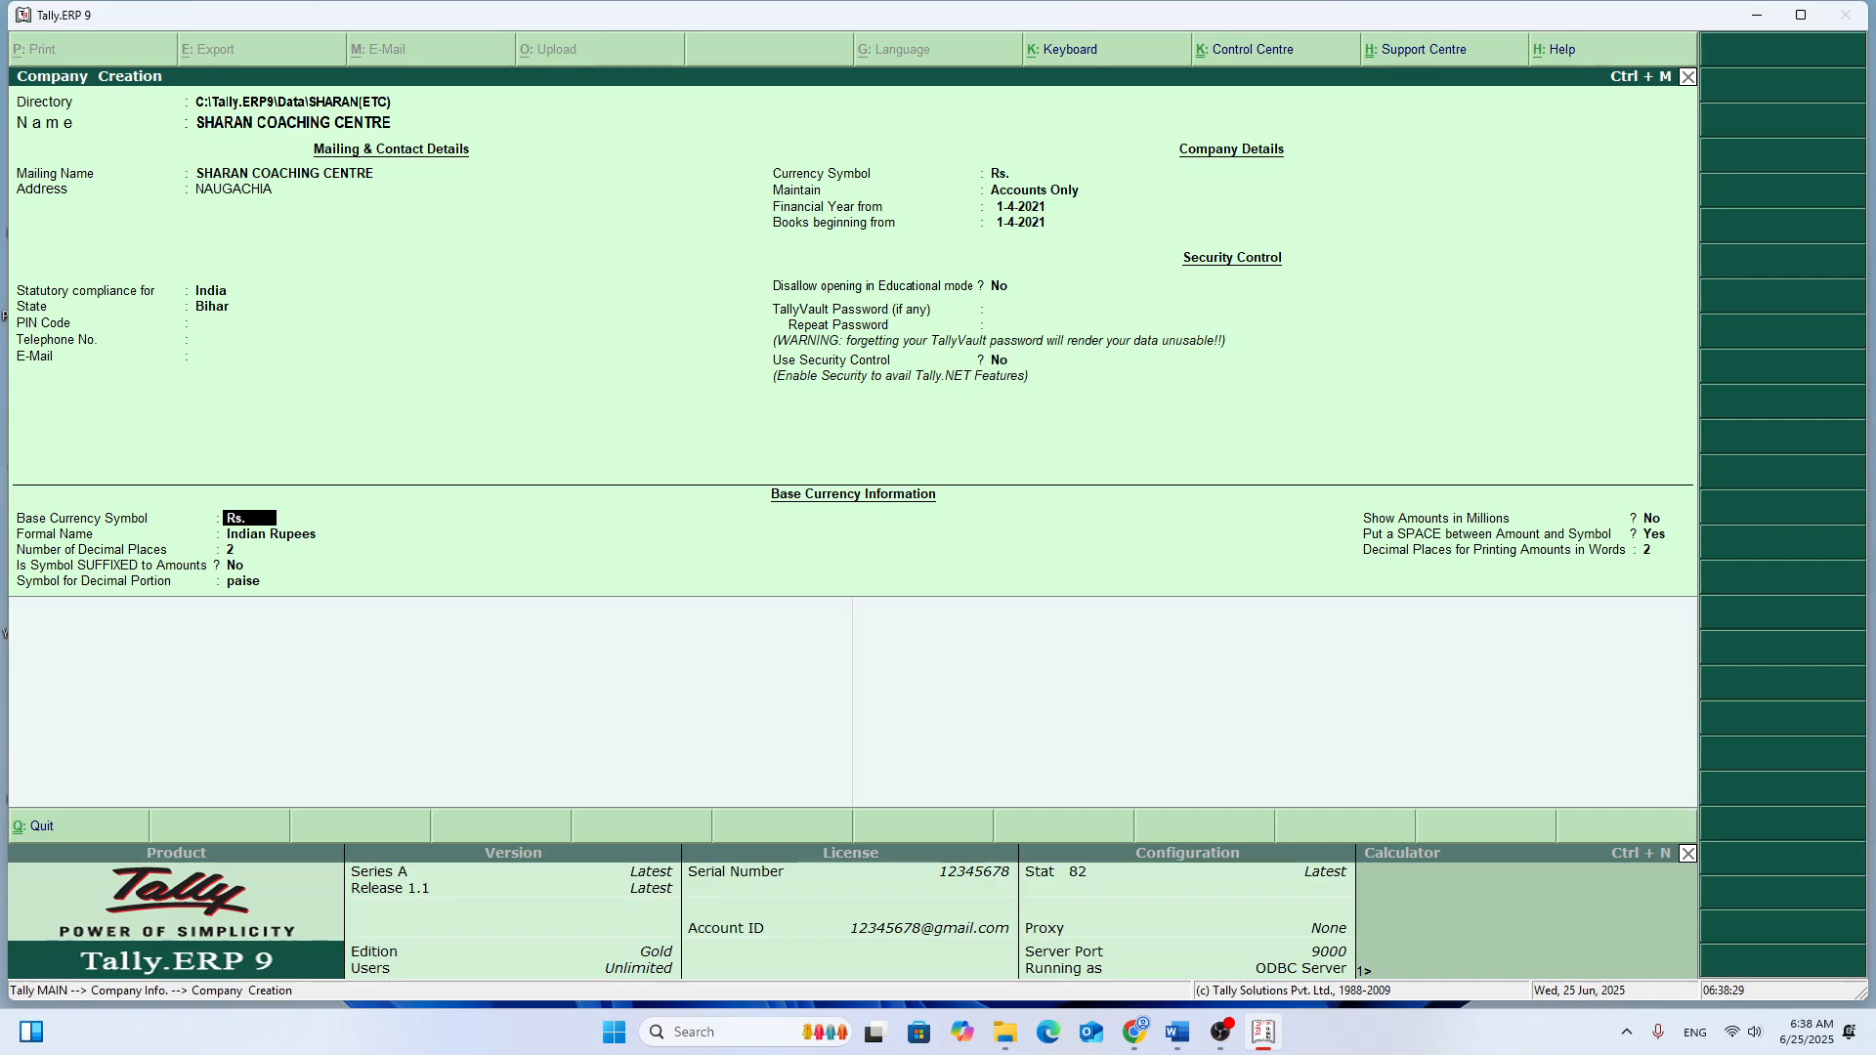
Step: Keep the default base currency settings and accept the creation of SHARAN COACHING CENTRE
key("Return")
key("Return")
key("Return")
key("Return")
key("Return")
key("Return")
key("Return")
key("Return")
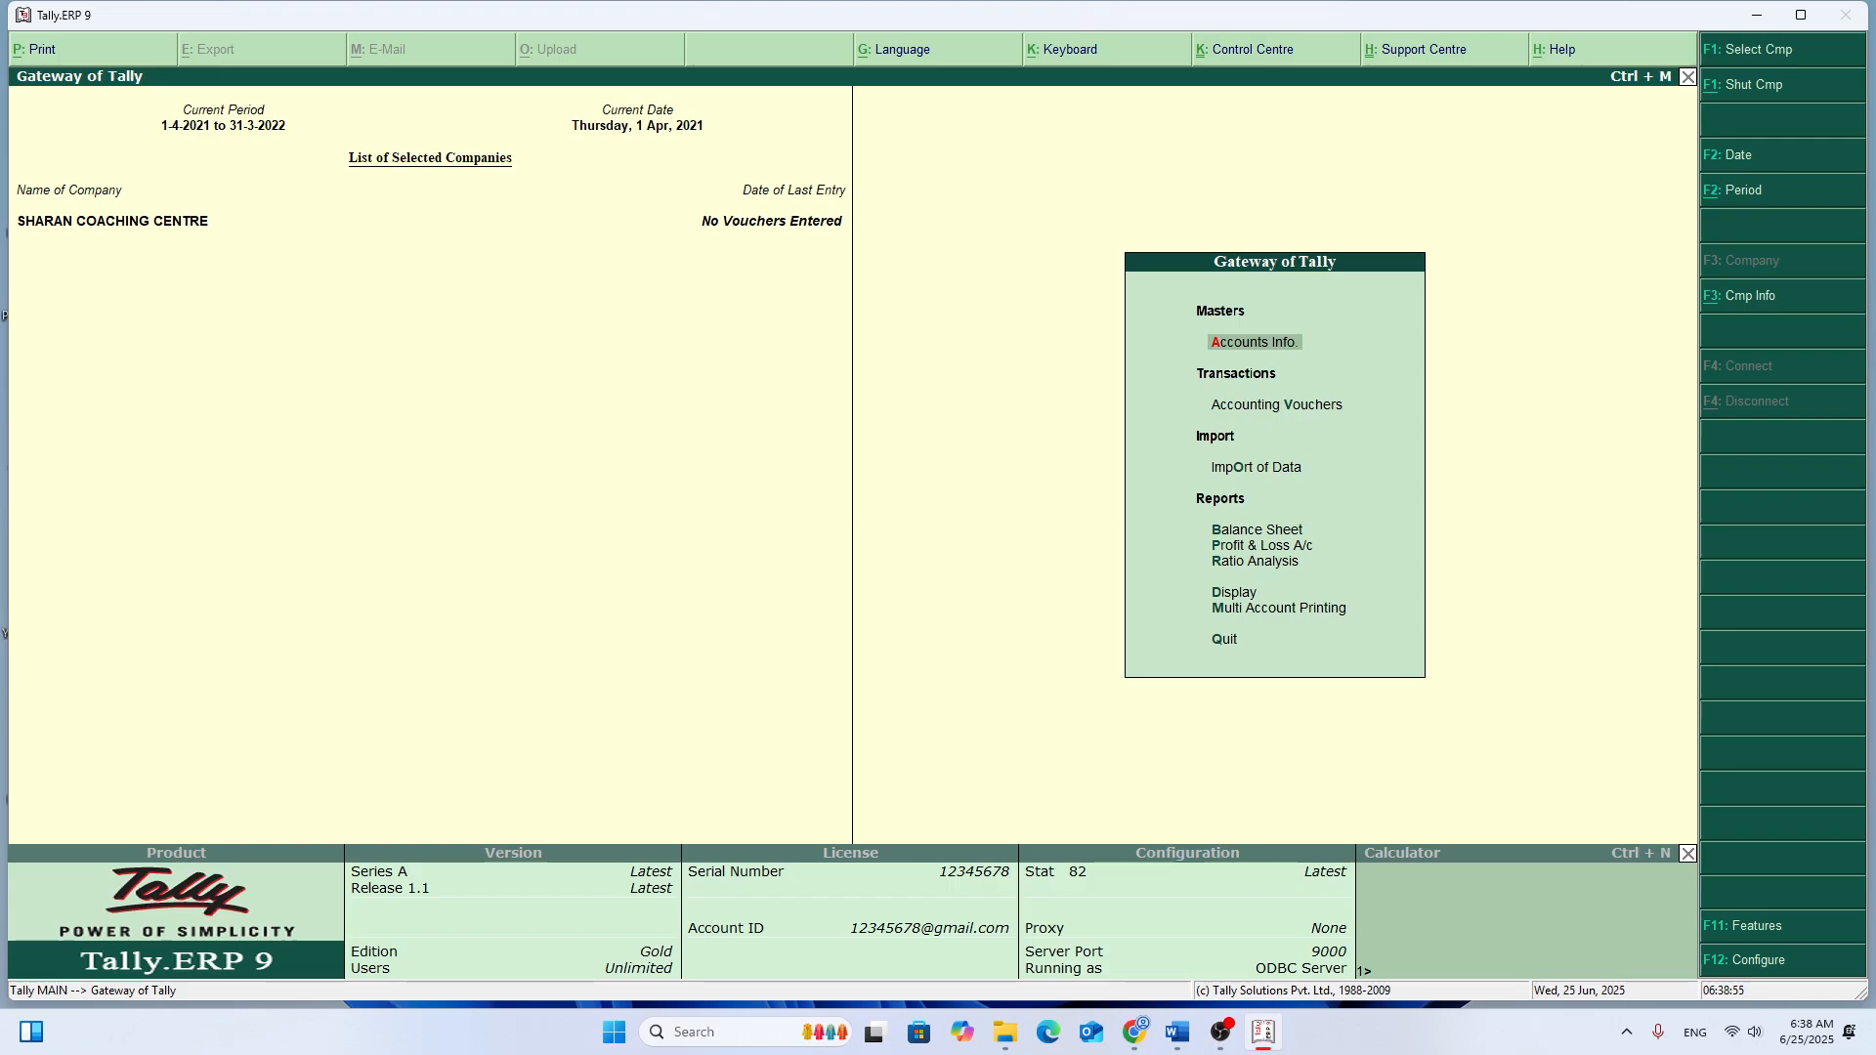
Step: Shut SHARAN COACHING CENTRE and load ETC INFOTECH from the list of companies
key("alt+F1")
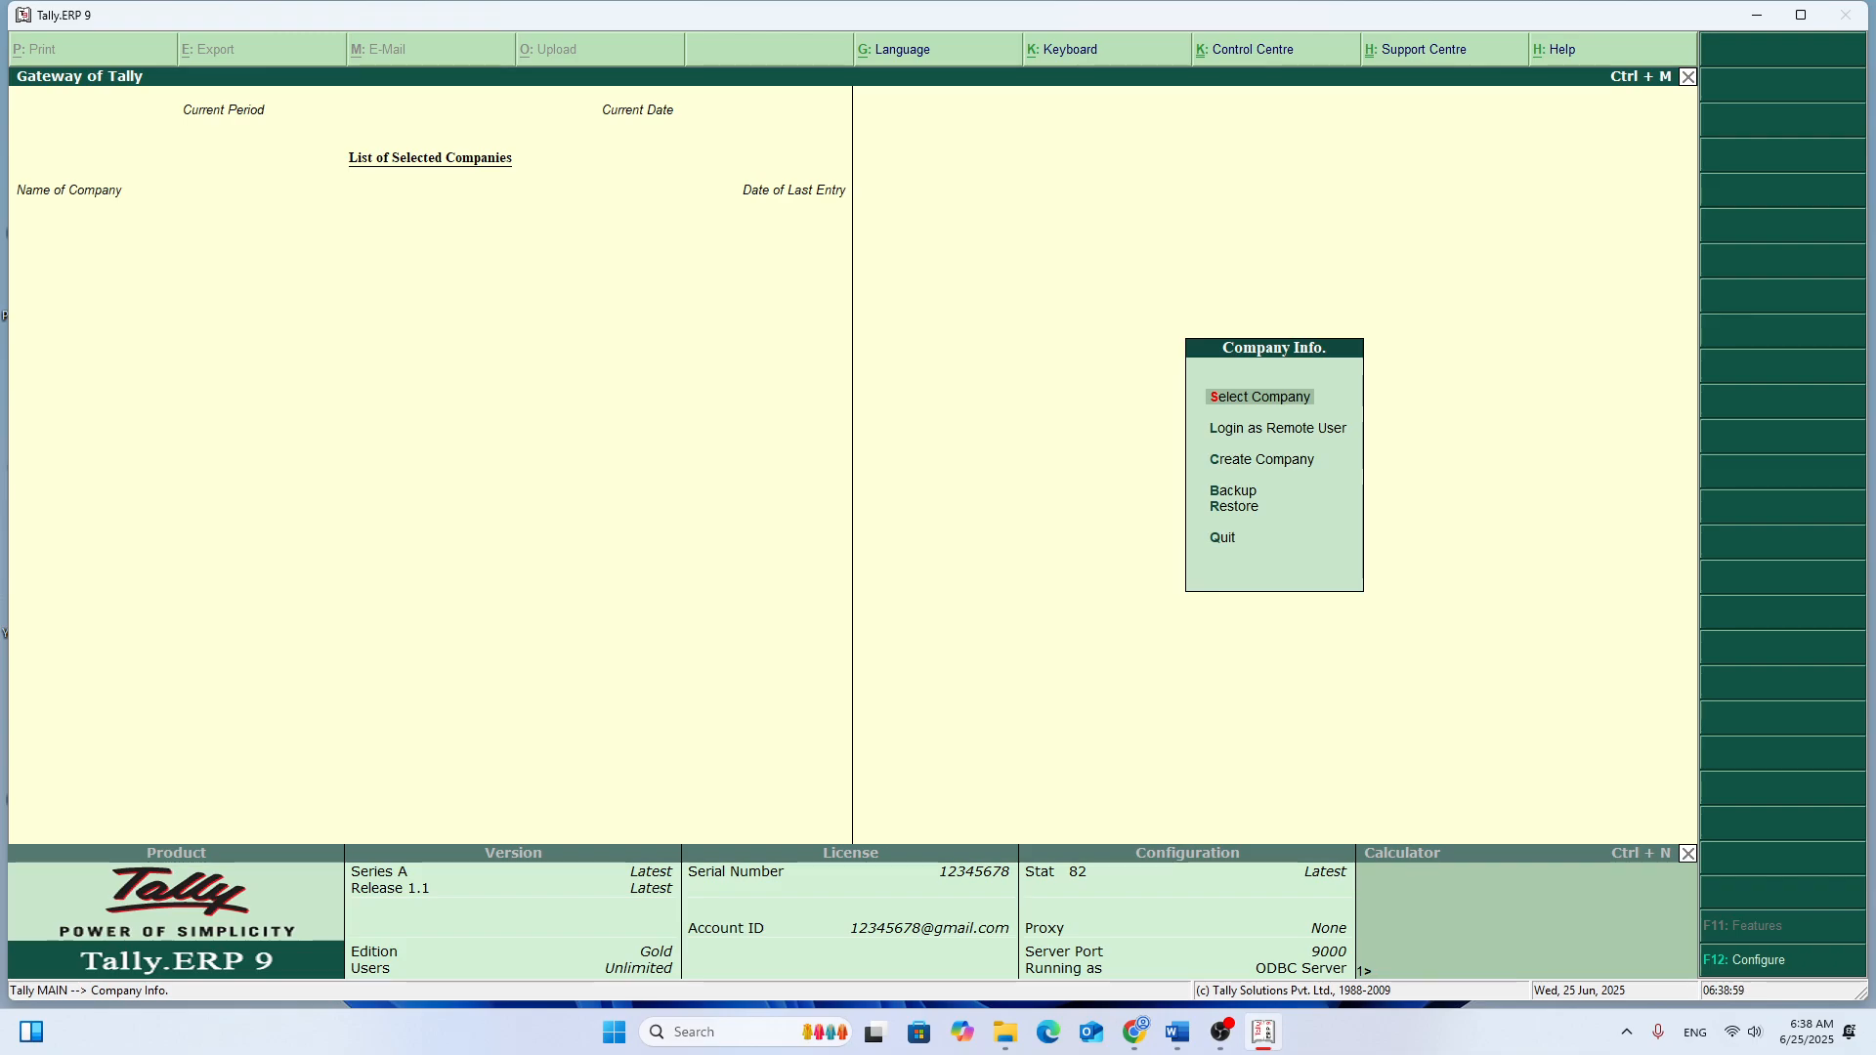
key("Return")
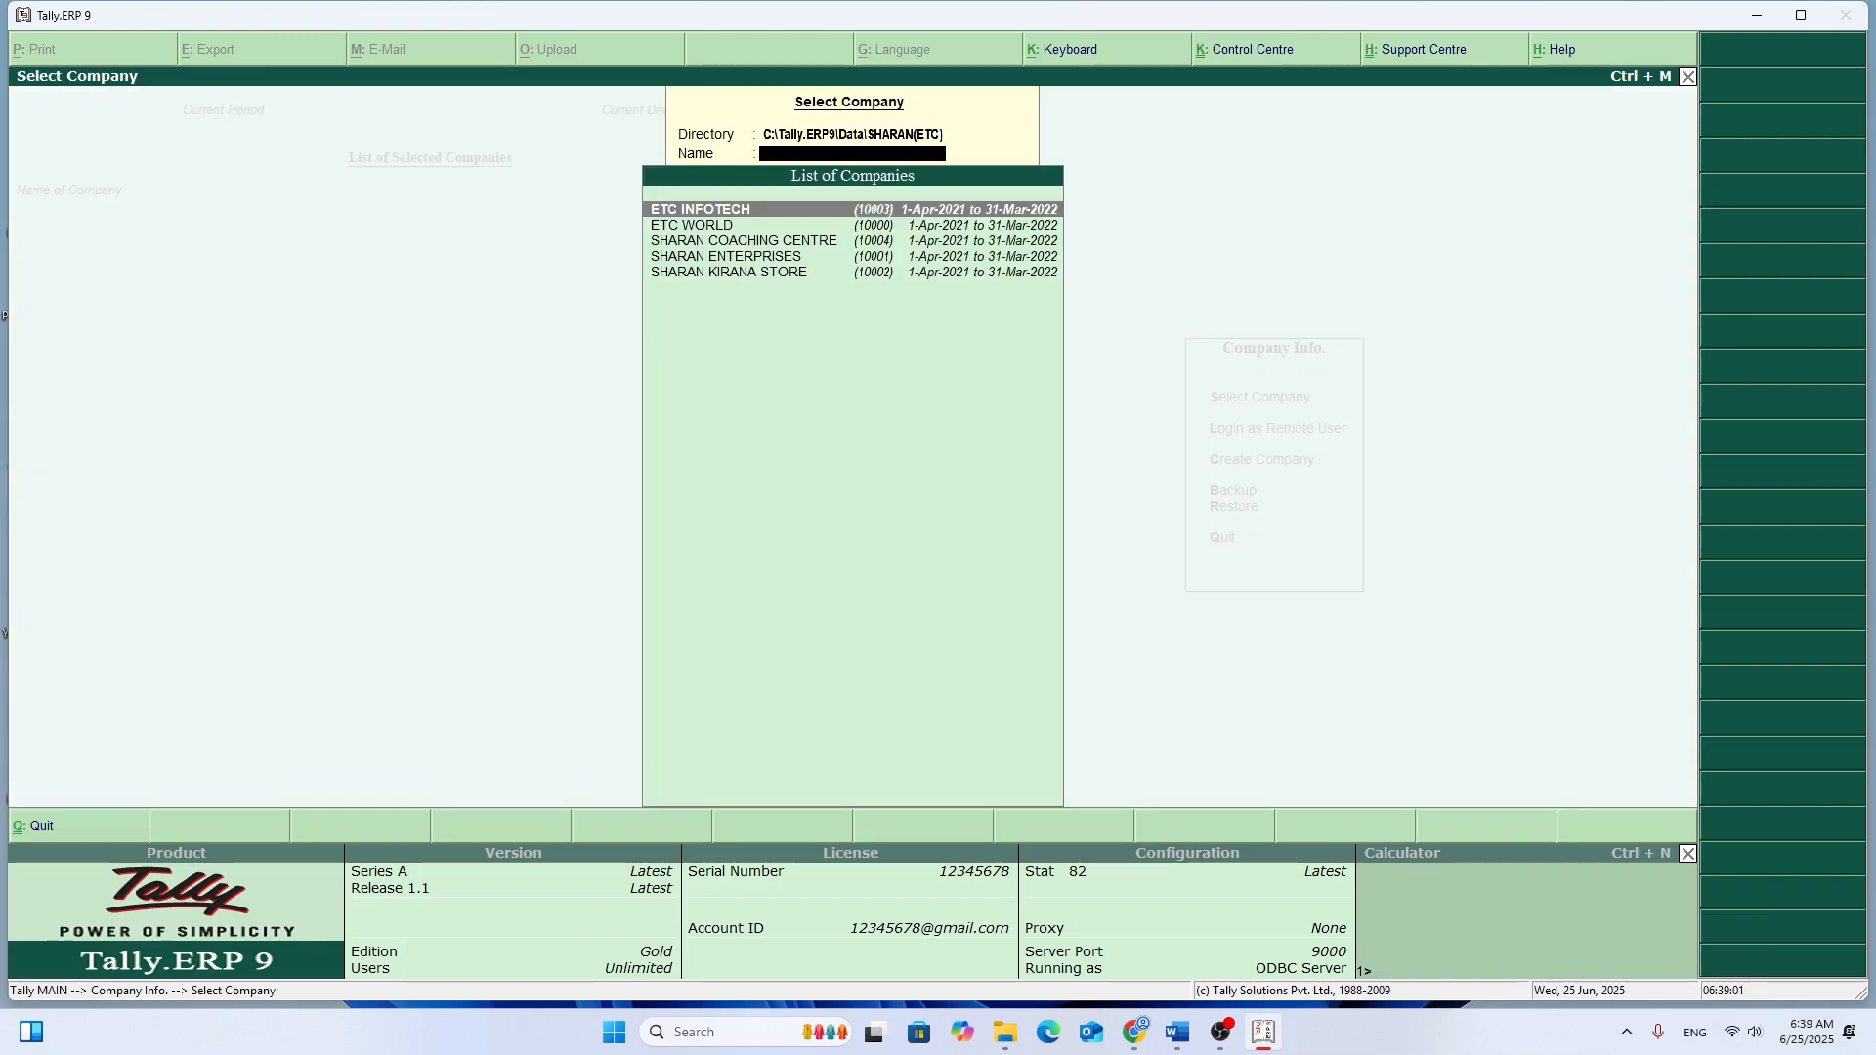
key("Down")
key("Down")
key("Up")
key("Up")
key("Return")
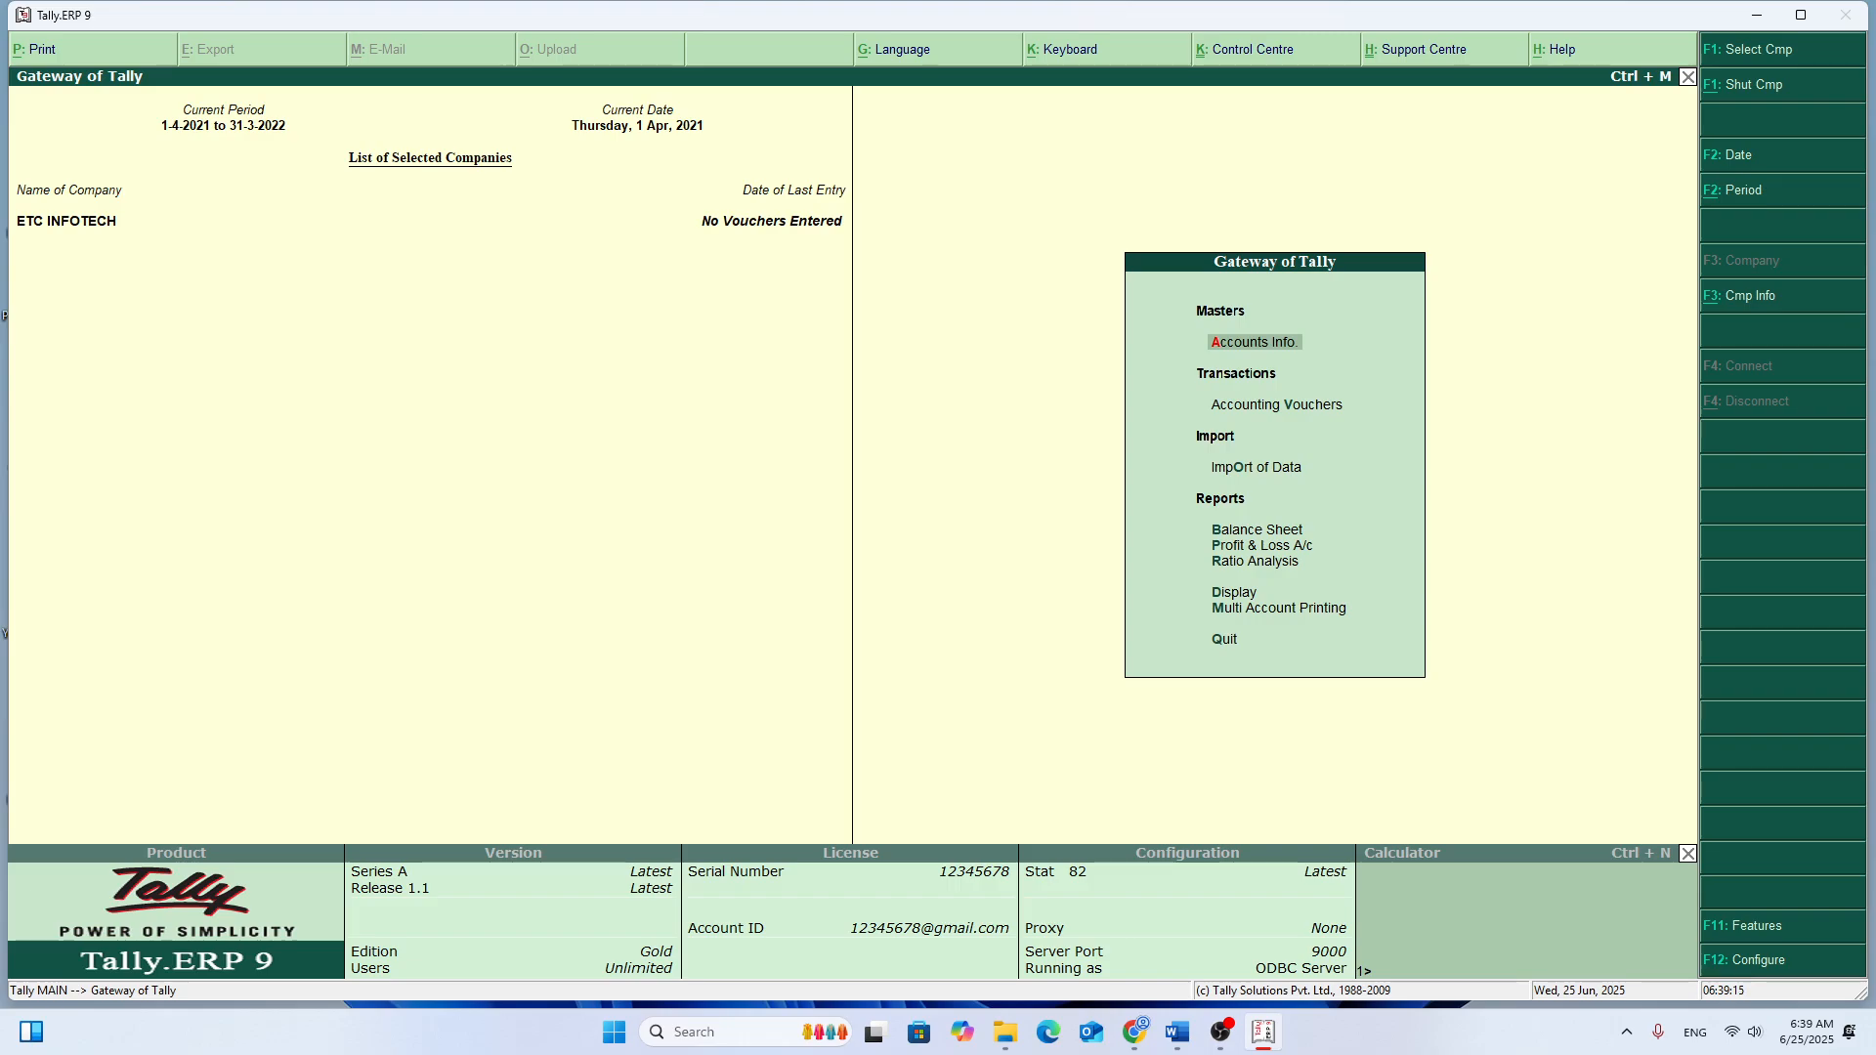
Step: Shut ETC INFOTECH and start creating a company named STAR WORLD INFOTECH, using the same text as its mailing name
key("alt+F1")
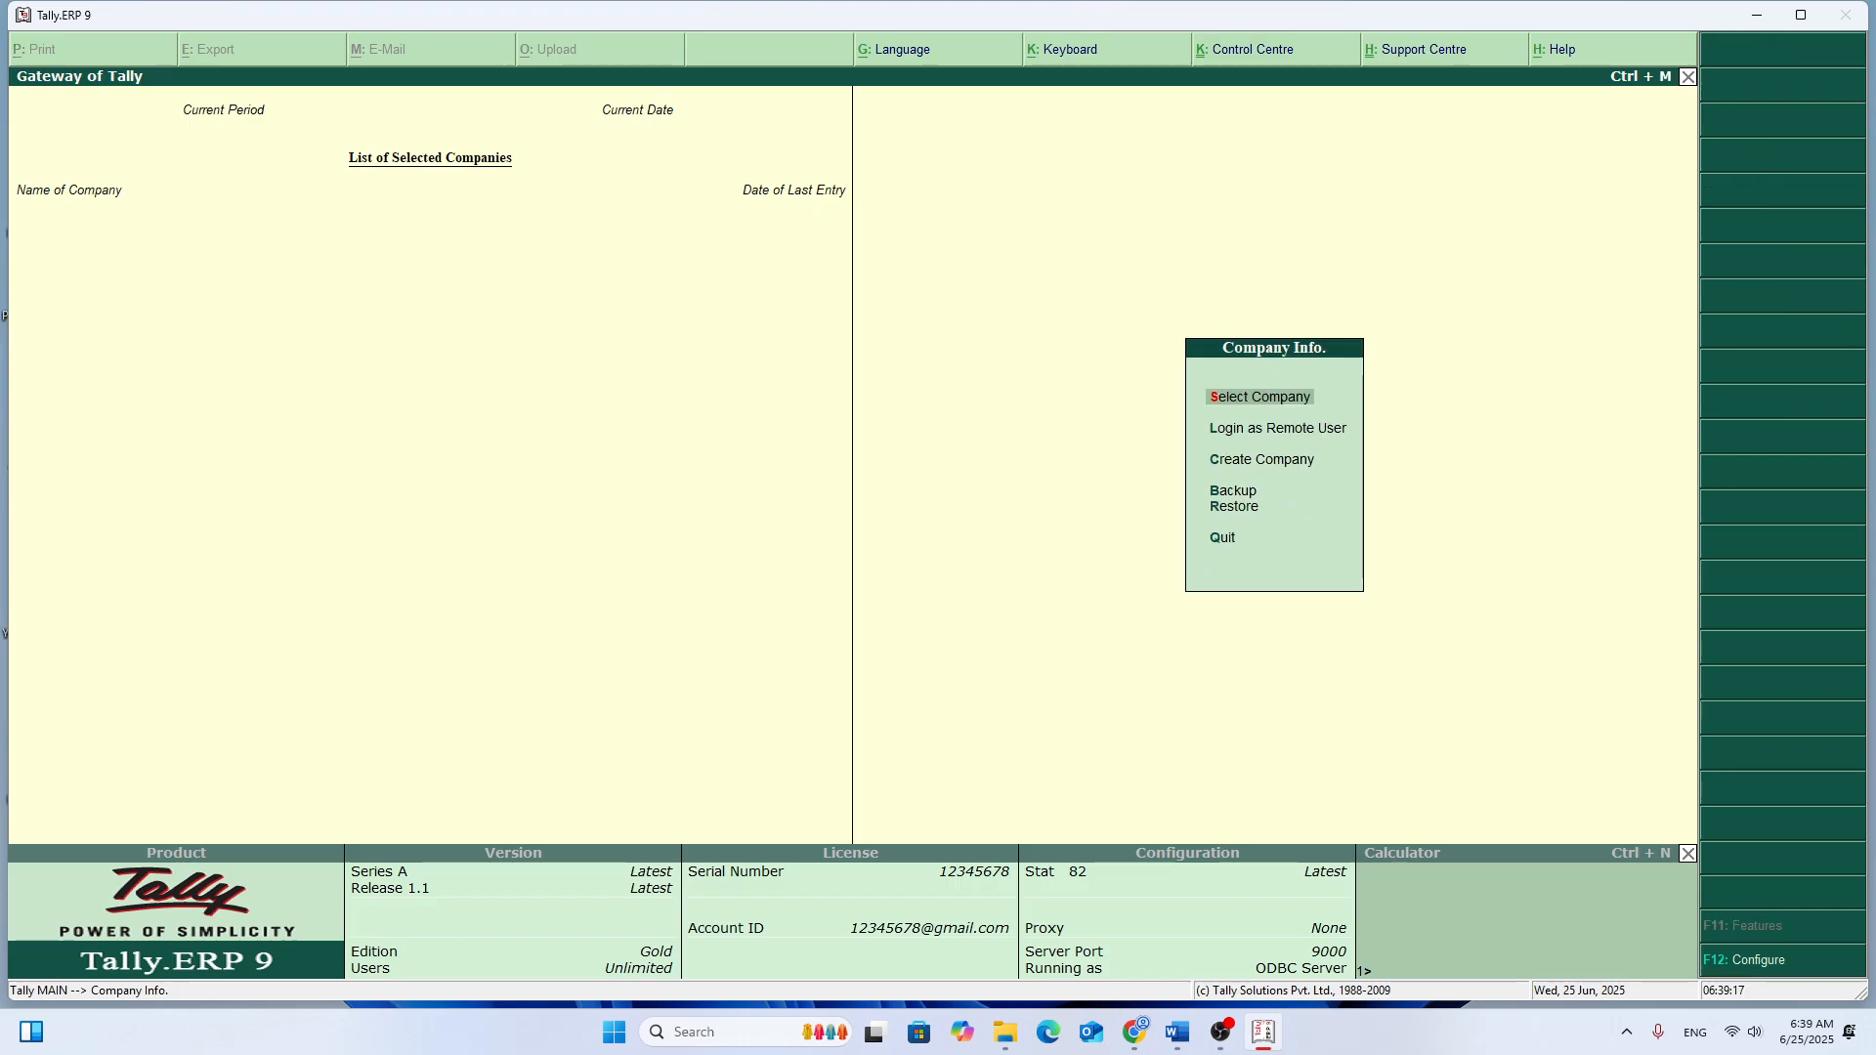
key("Down")
key("Down")
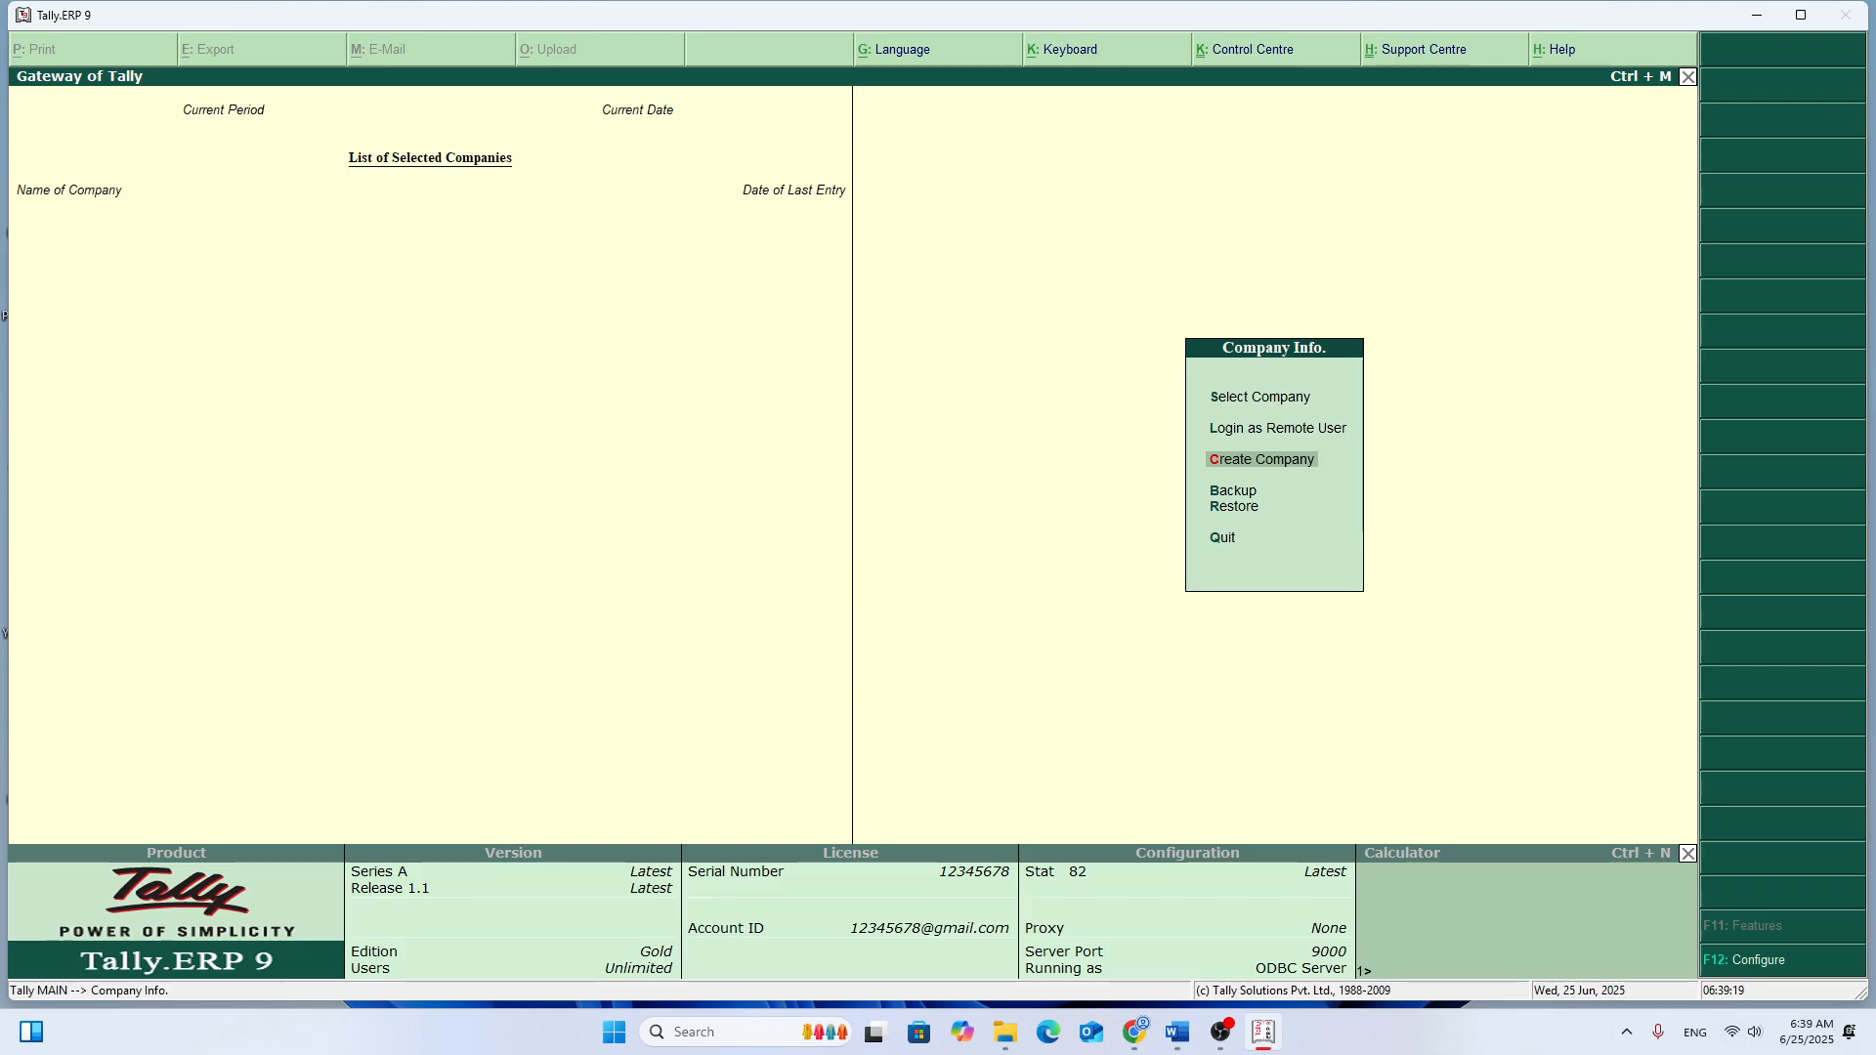
key("Return")
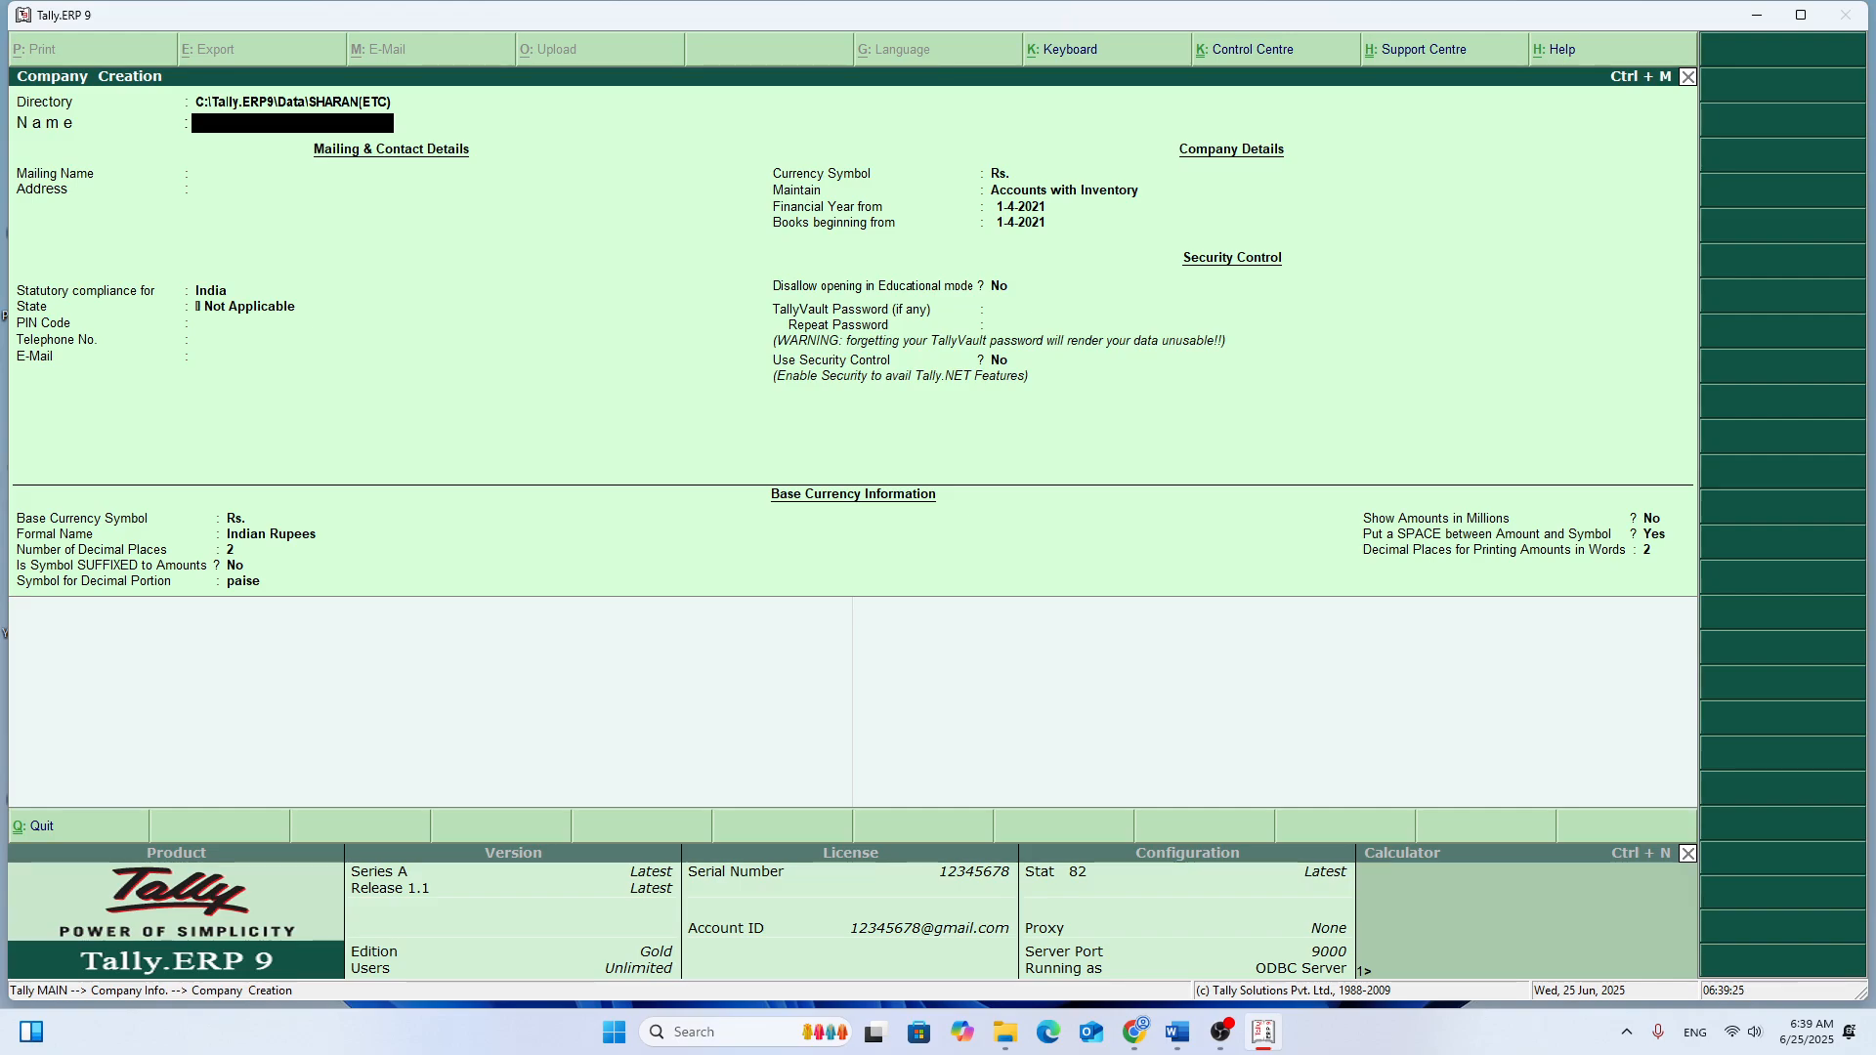
type("STAR WORLD INFOTECH")
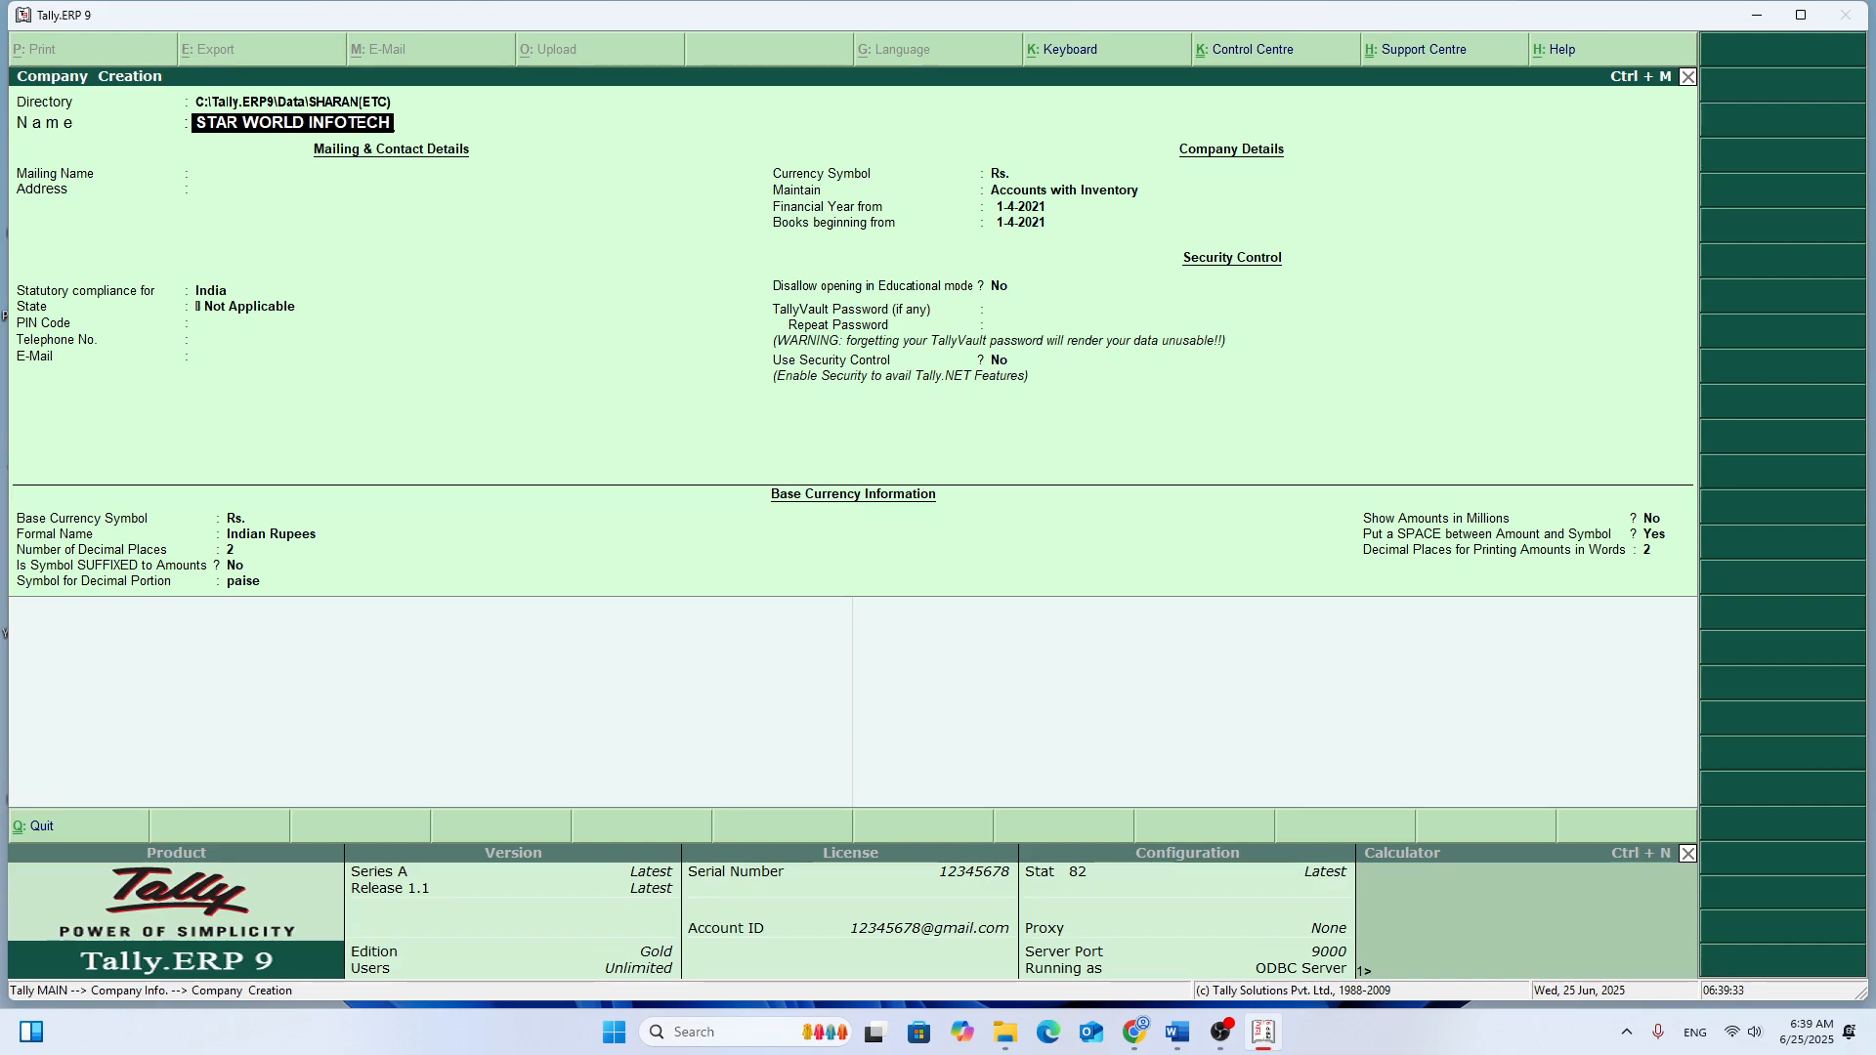
key("Return")
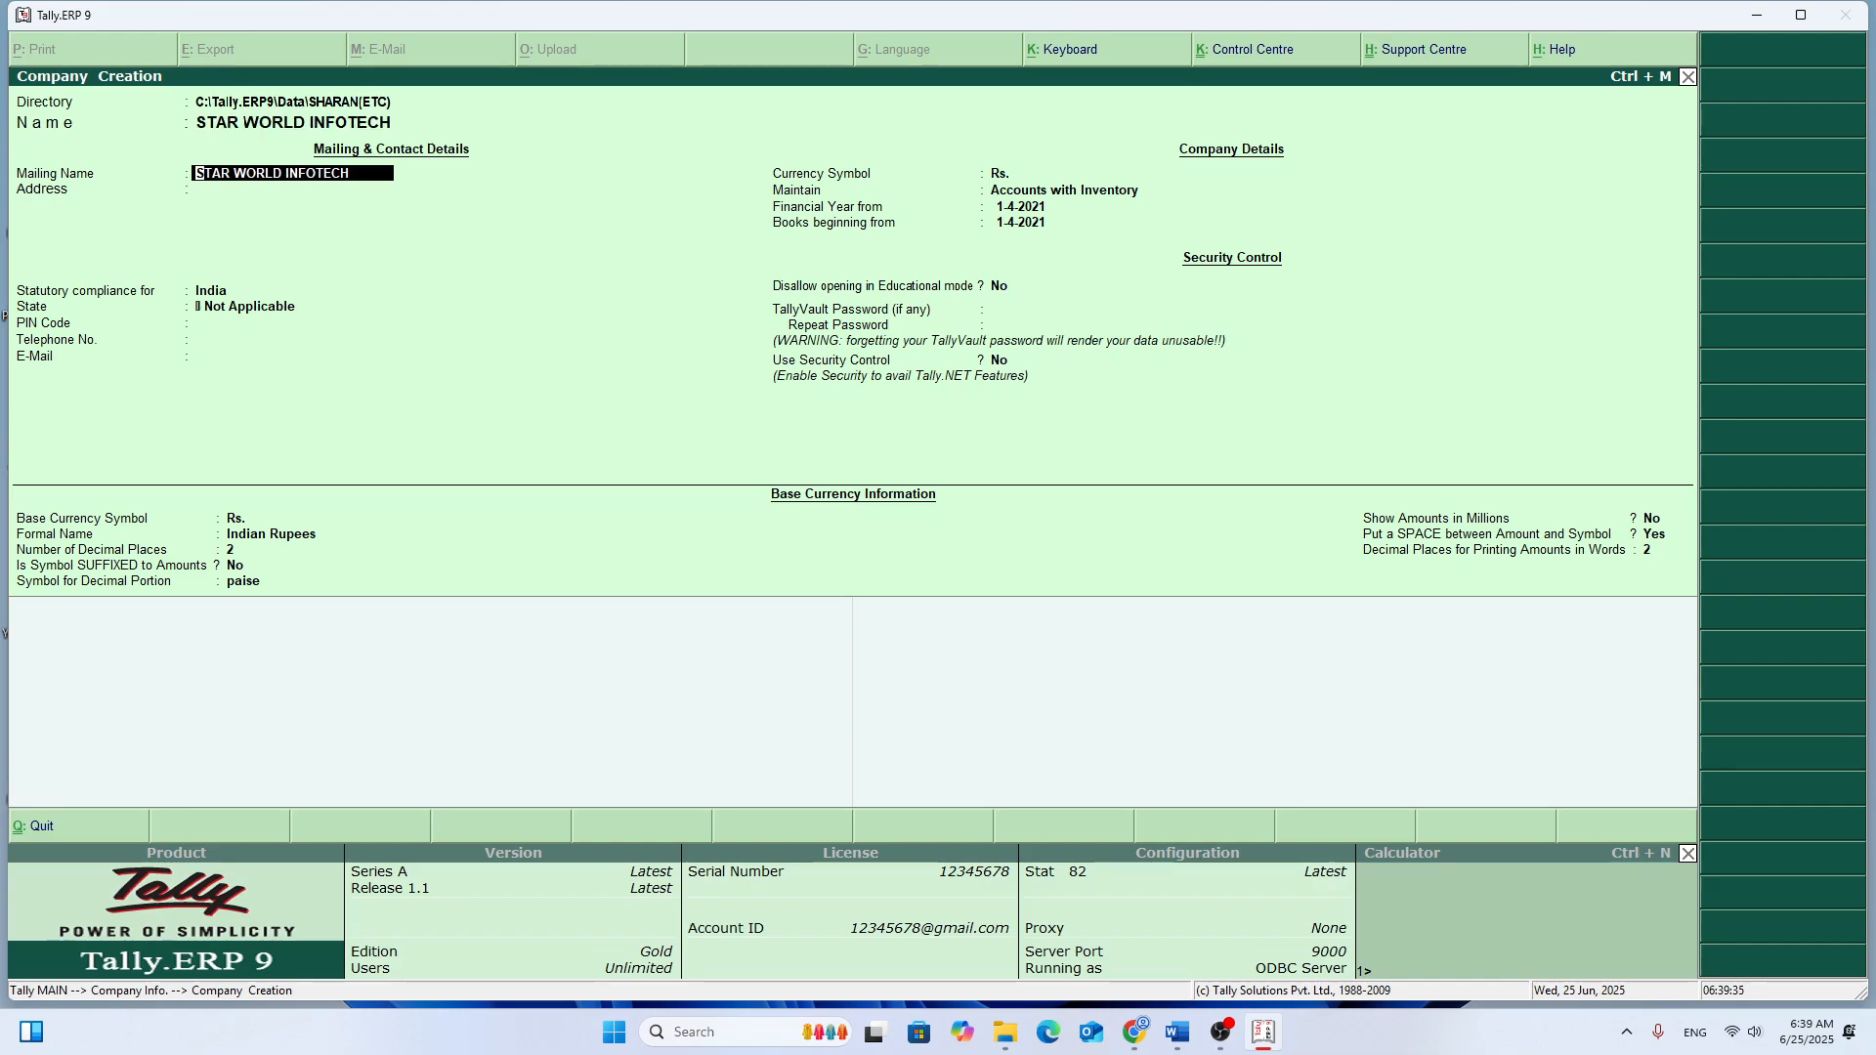
key("Return")
Step: Enter GAJIPUR as STAR WORLD INFOTECH's address
type("GAJIPR")
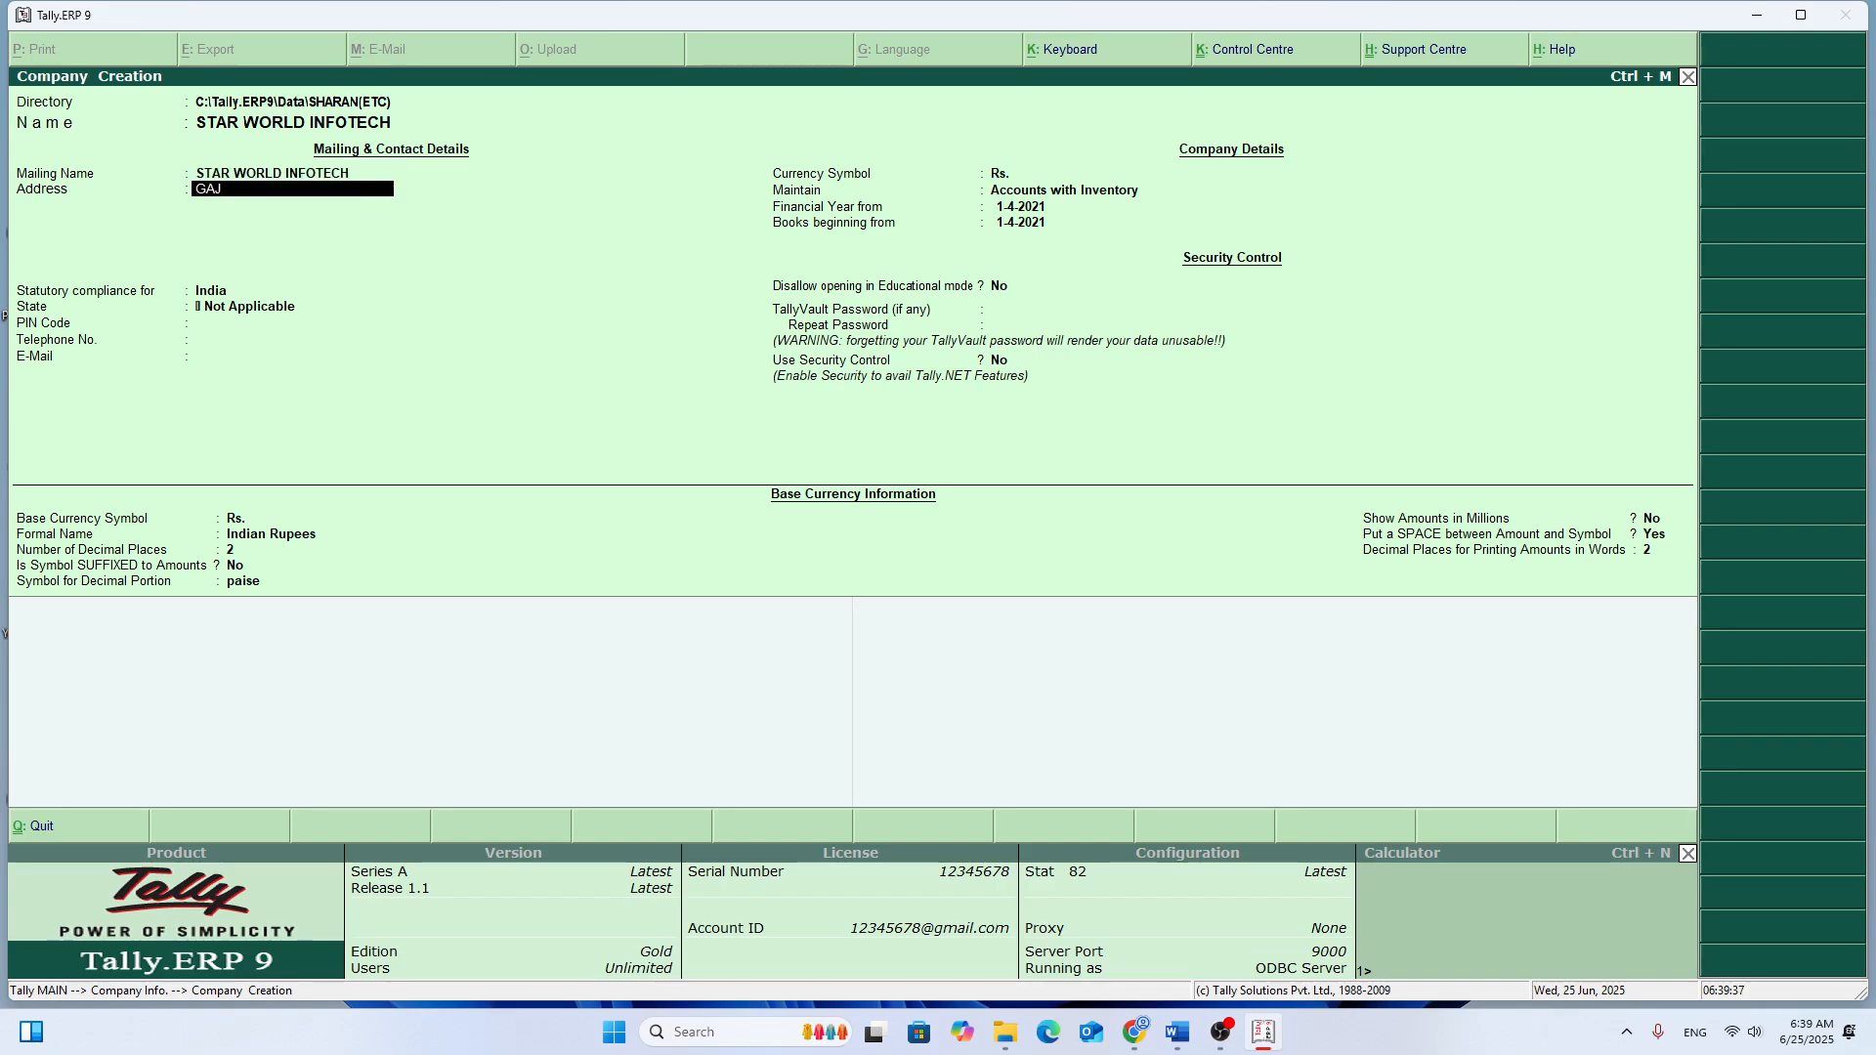
key("BackSpace")
type("U")
key("BackSpace")
key("BackSpace")
key("BackSpace")
key("BackSpace")
type("JIPUR")
key("Return")
key("Return")
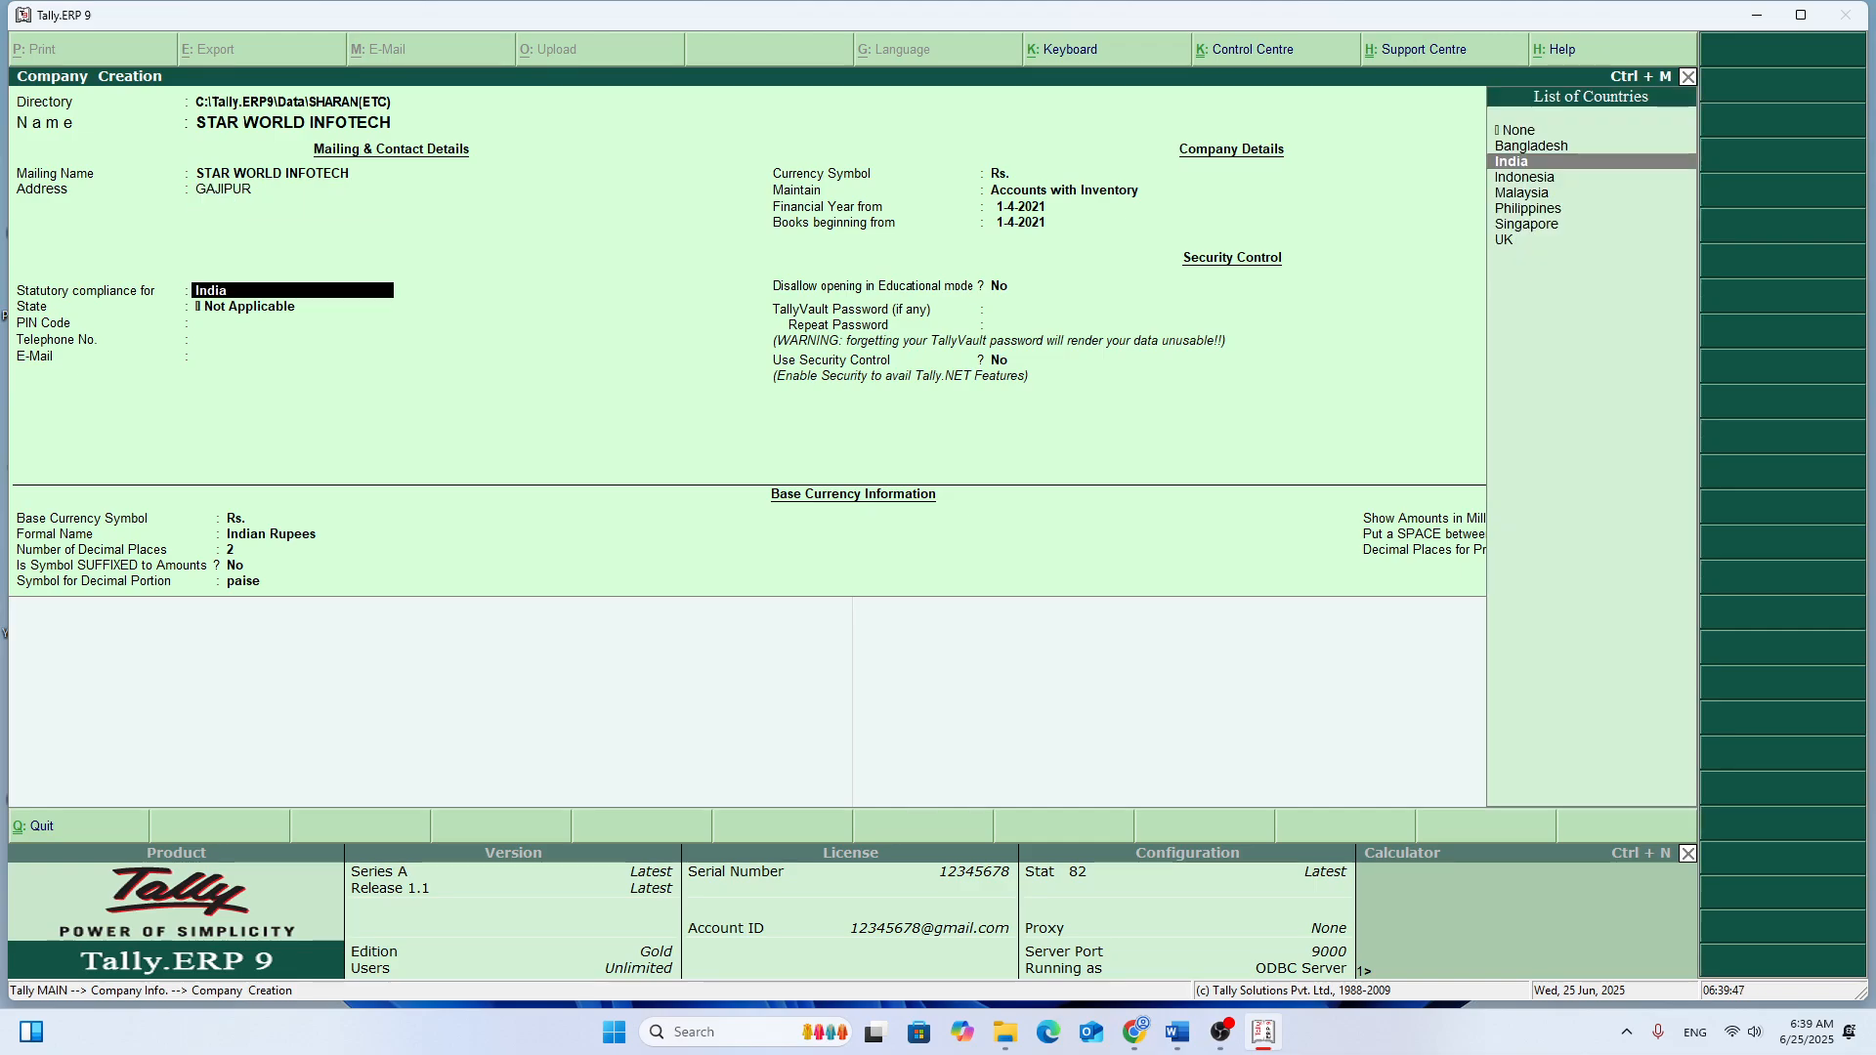
Step: Keep India for STAR WORLD INFOTECH's statutory compliance and choose Uttar Pradesh as its state
key("Return")
type("U")
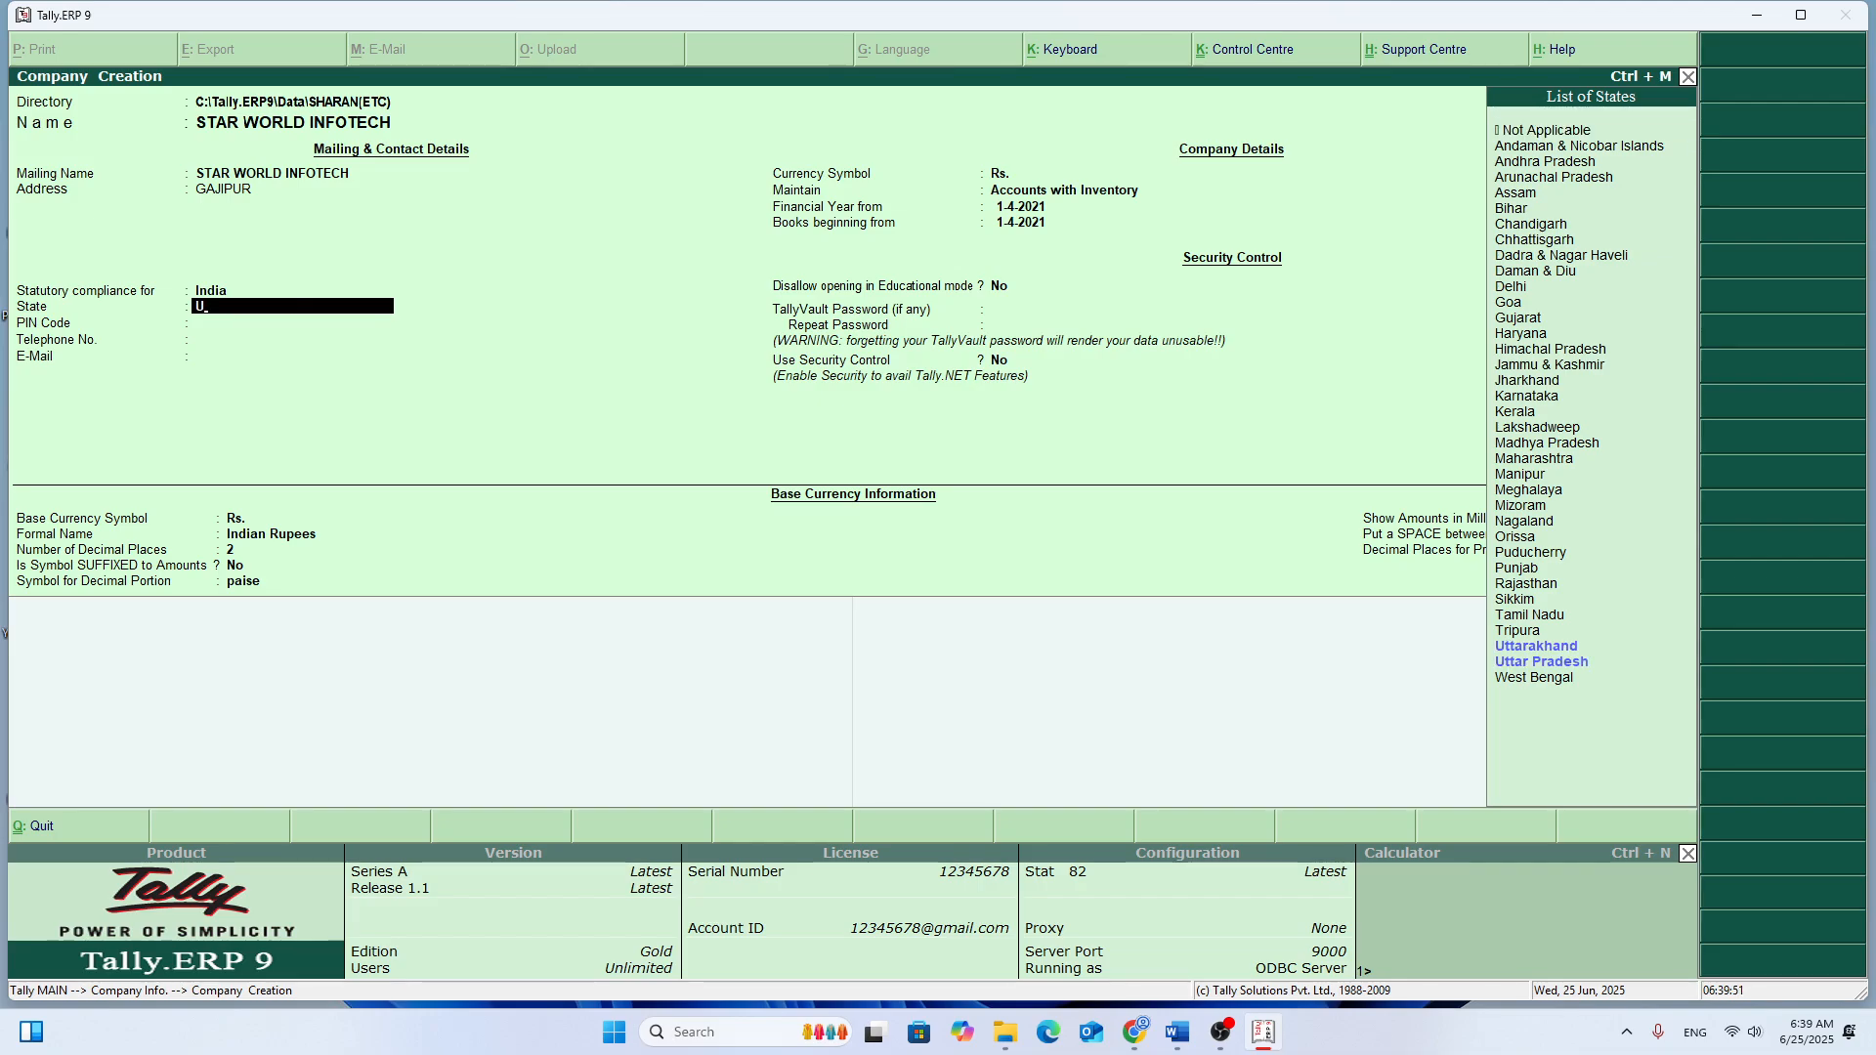
key("Down")
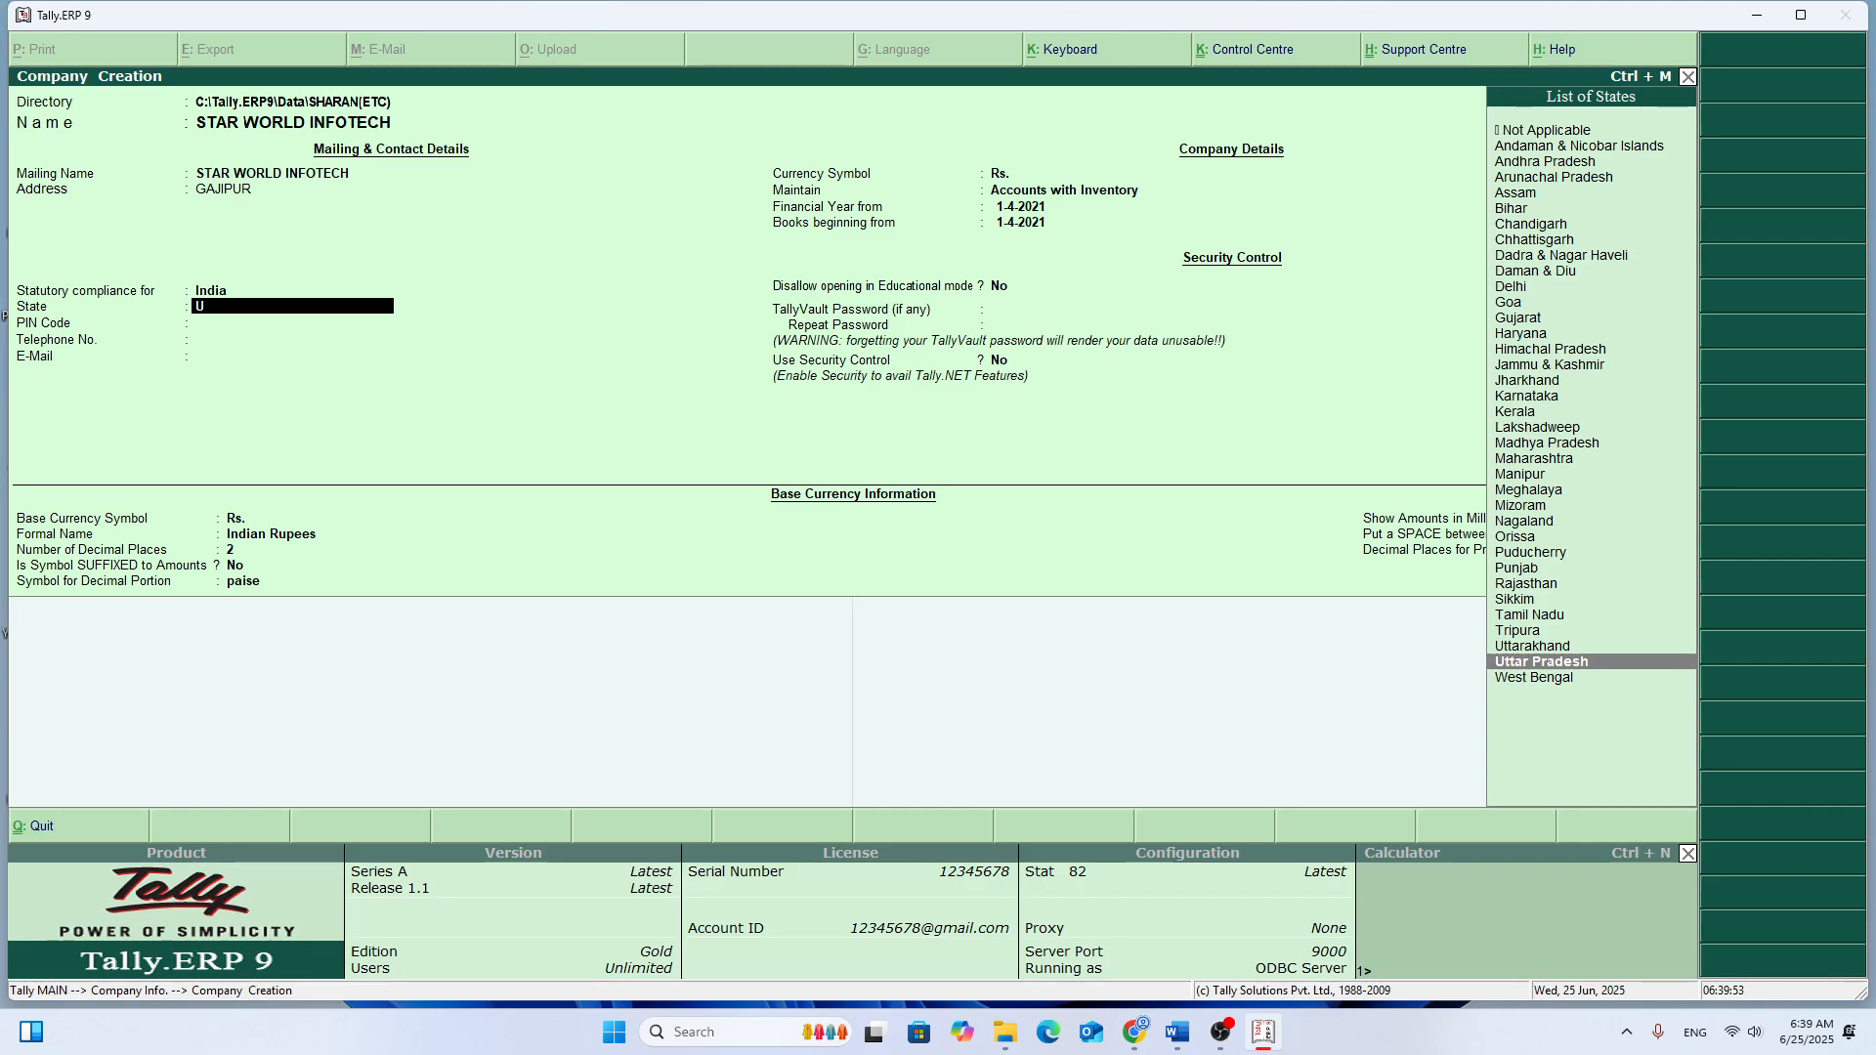
key("Return")
Step: Leave the remaining contact fields blank and set STAR WORLD INFOTECH to maintain Accounts only, keeping the 1-4-2021 dates and default security settings
key("Return")
key("Return")
key("Return")
key("Return")
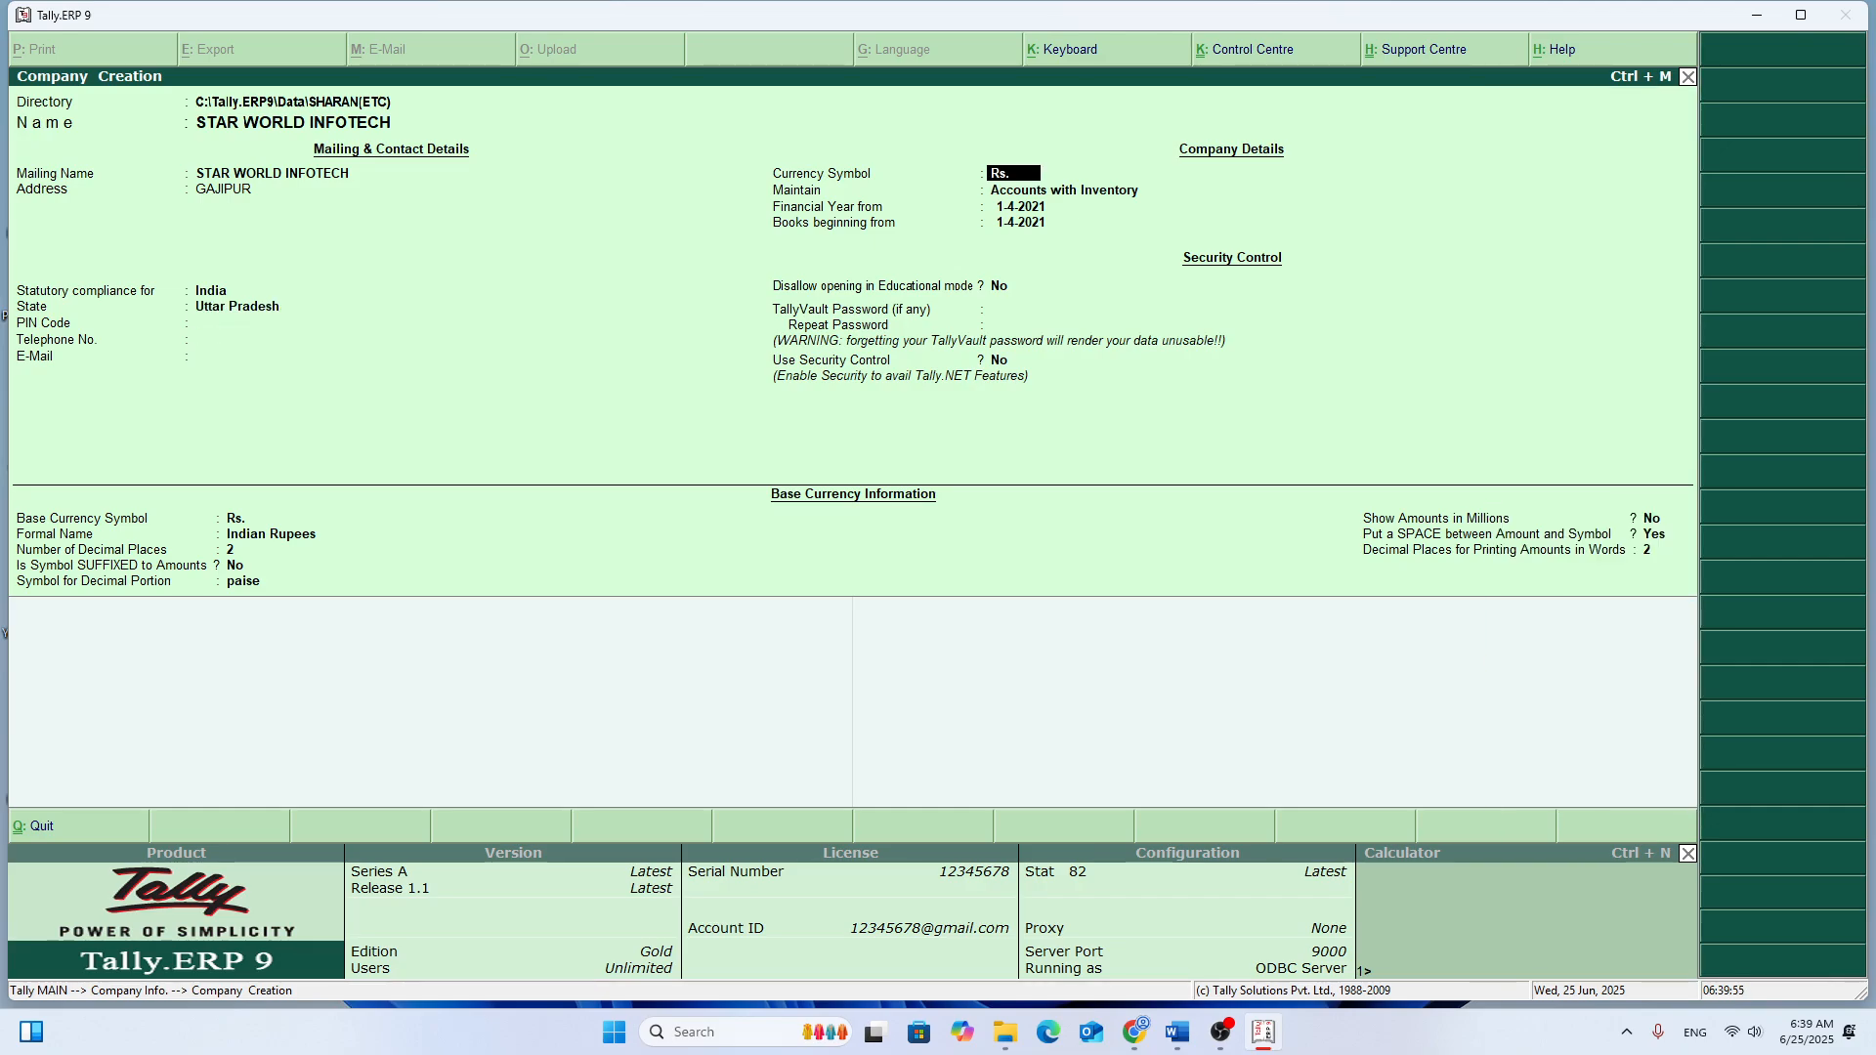
key("Up")
key("Return")
key("Return")
key("Return")
key("Return")
key("Return")
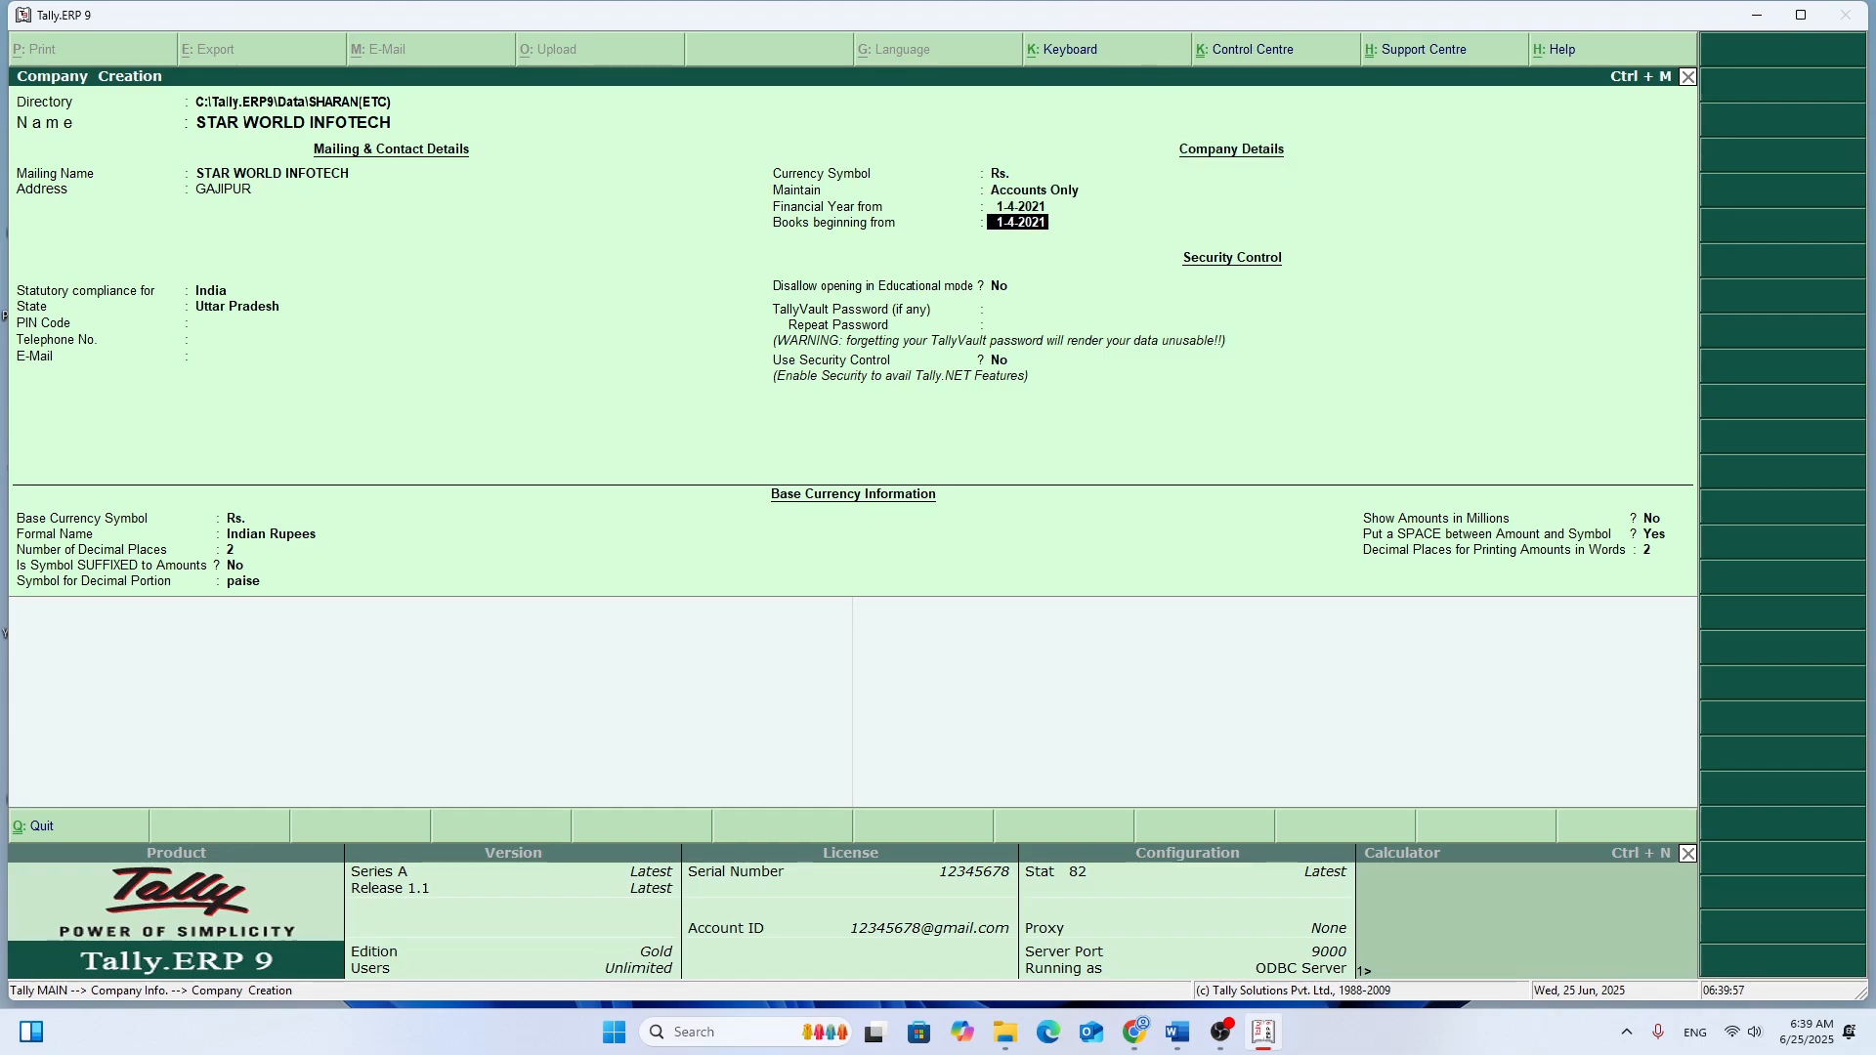
key("Return")
key("Return")
key("Return")
key("Return")
Step: Keep the default base currency settings and accept the creation of STAR WORLD INFOTECH
key("Return")
key("Return")
key("Return")
key("Return")
key("Return")
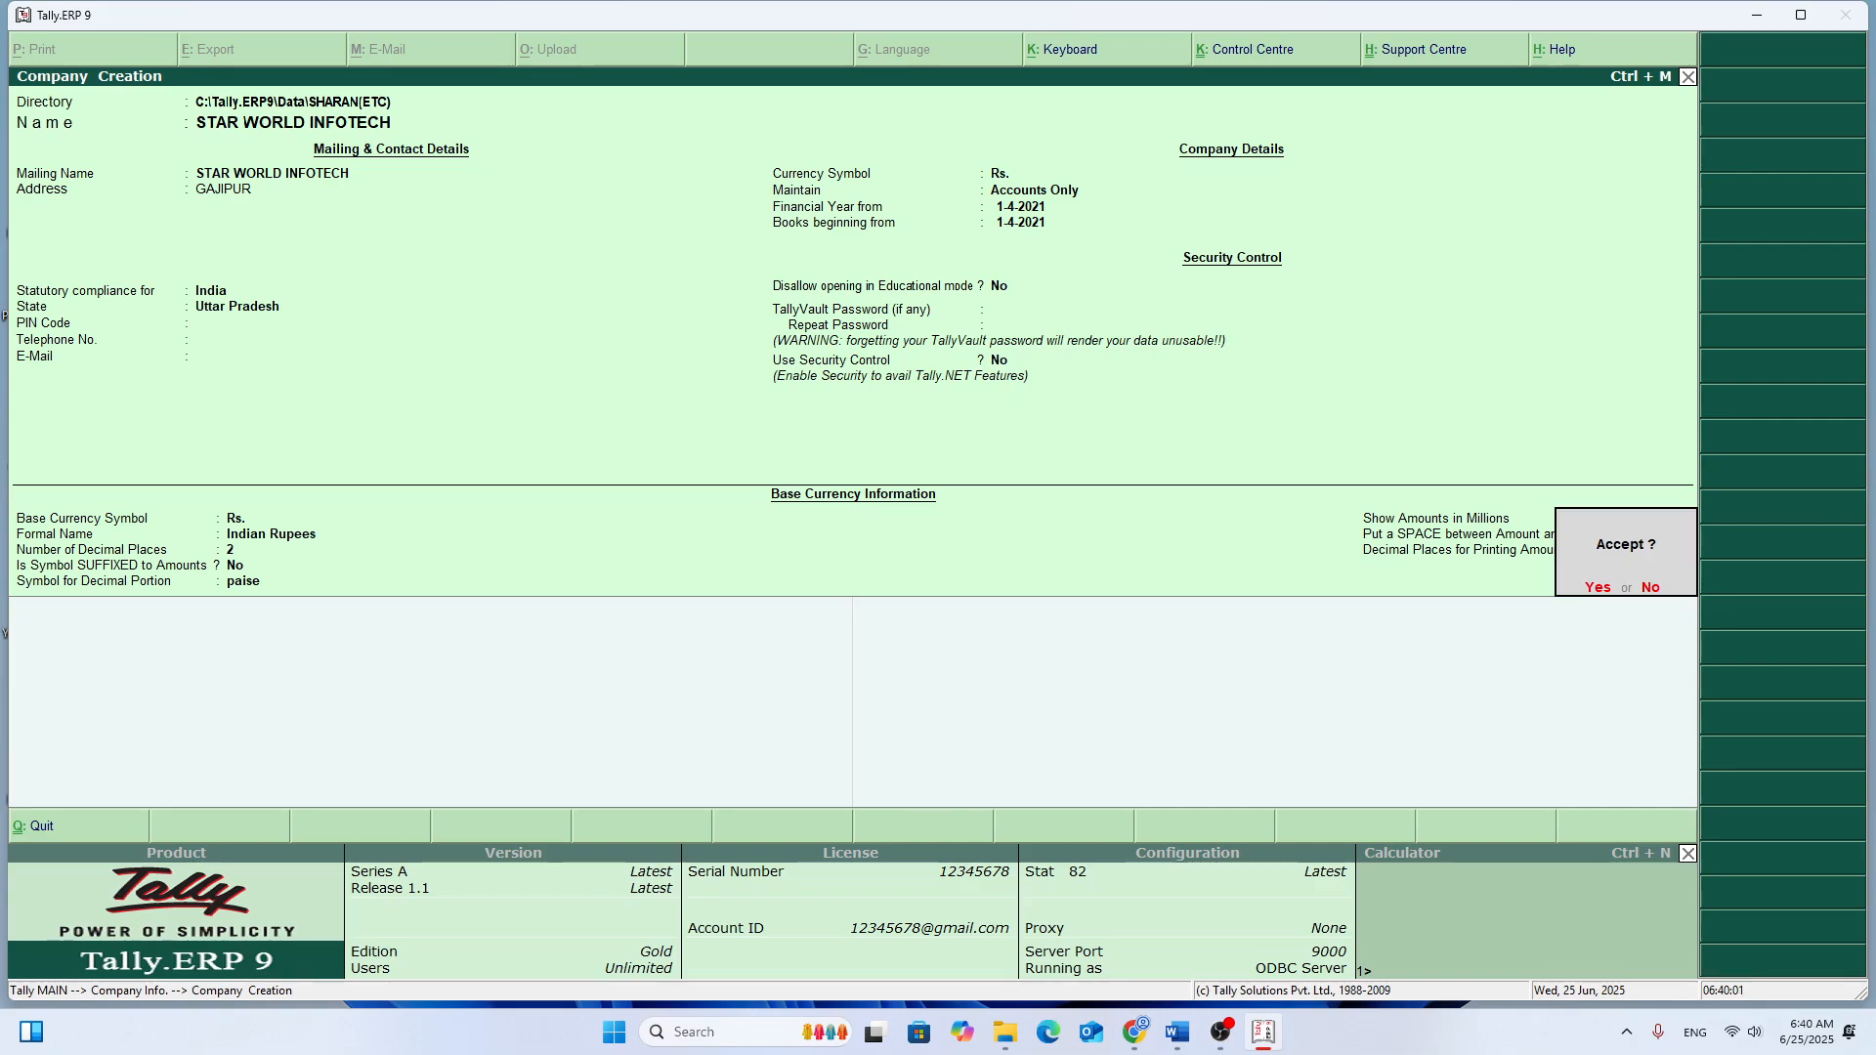
key("Return")
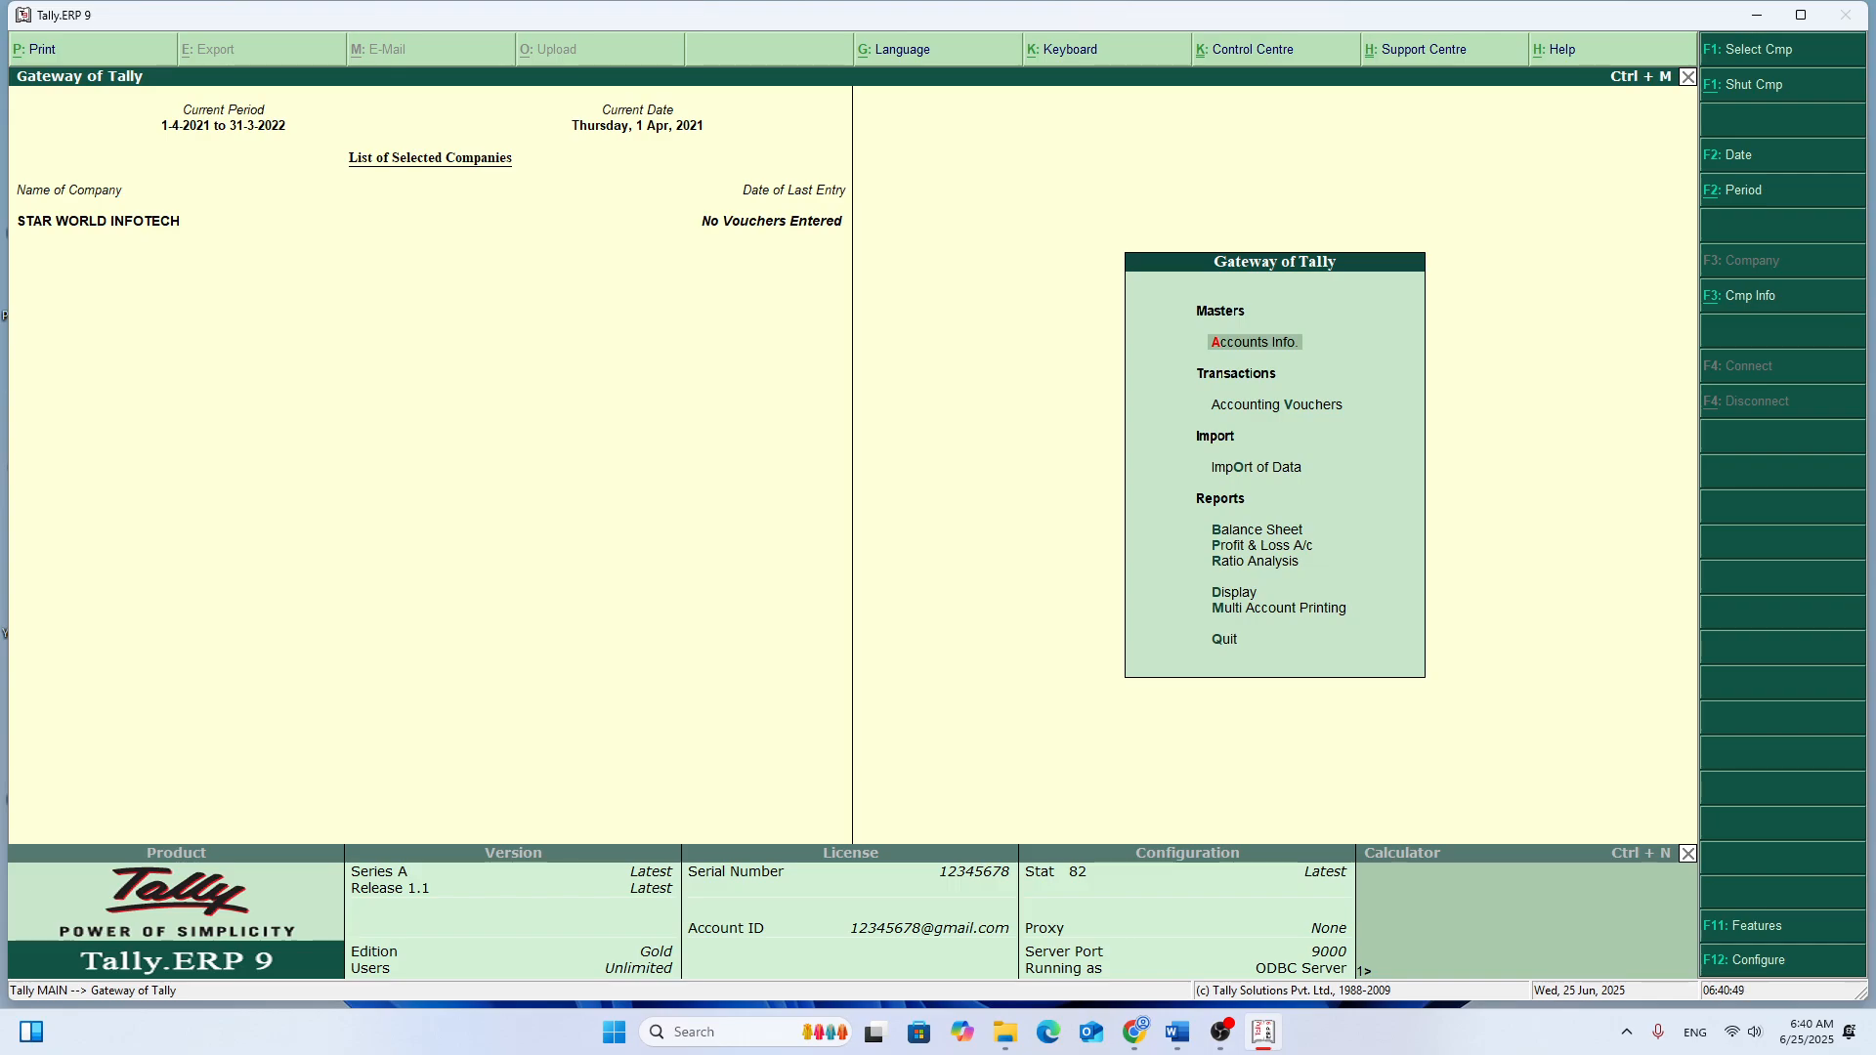
Step: Shut STAR WORLD INFOTECH and load it again from the list of companies
key("alt+F1")
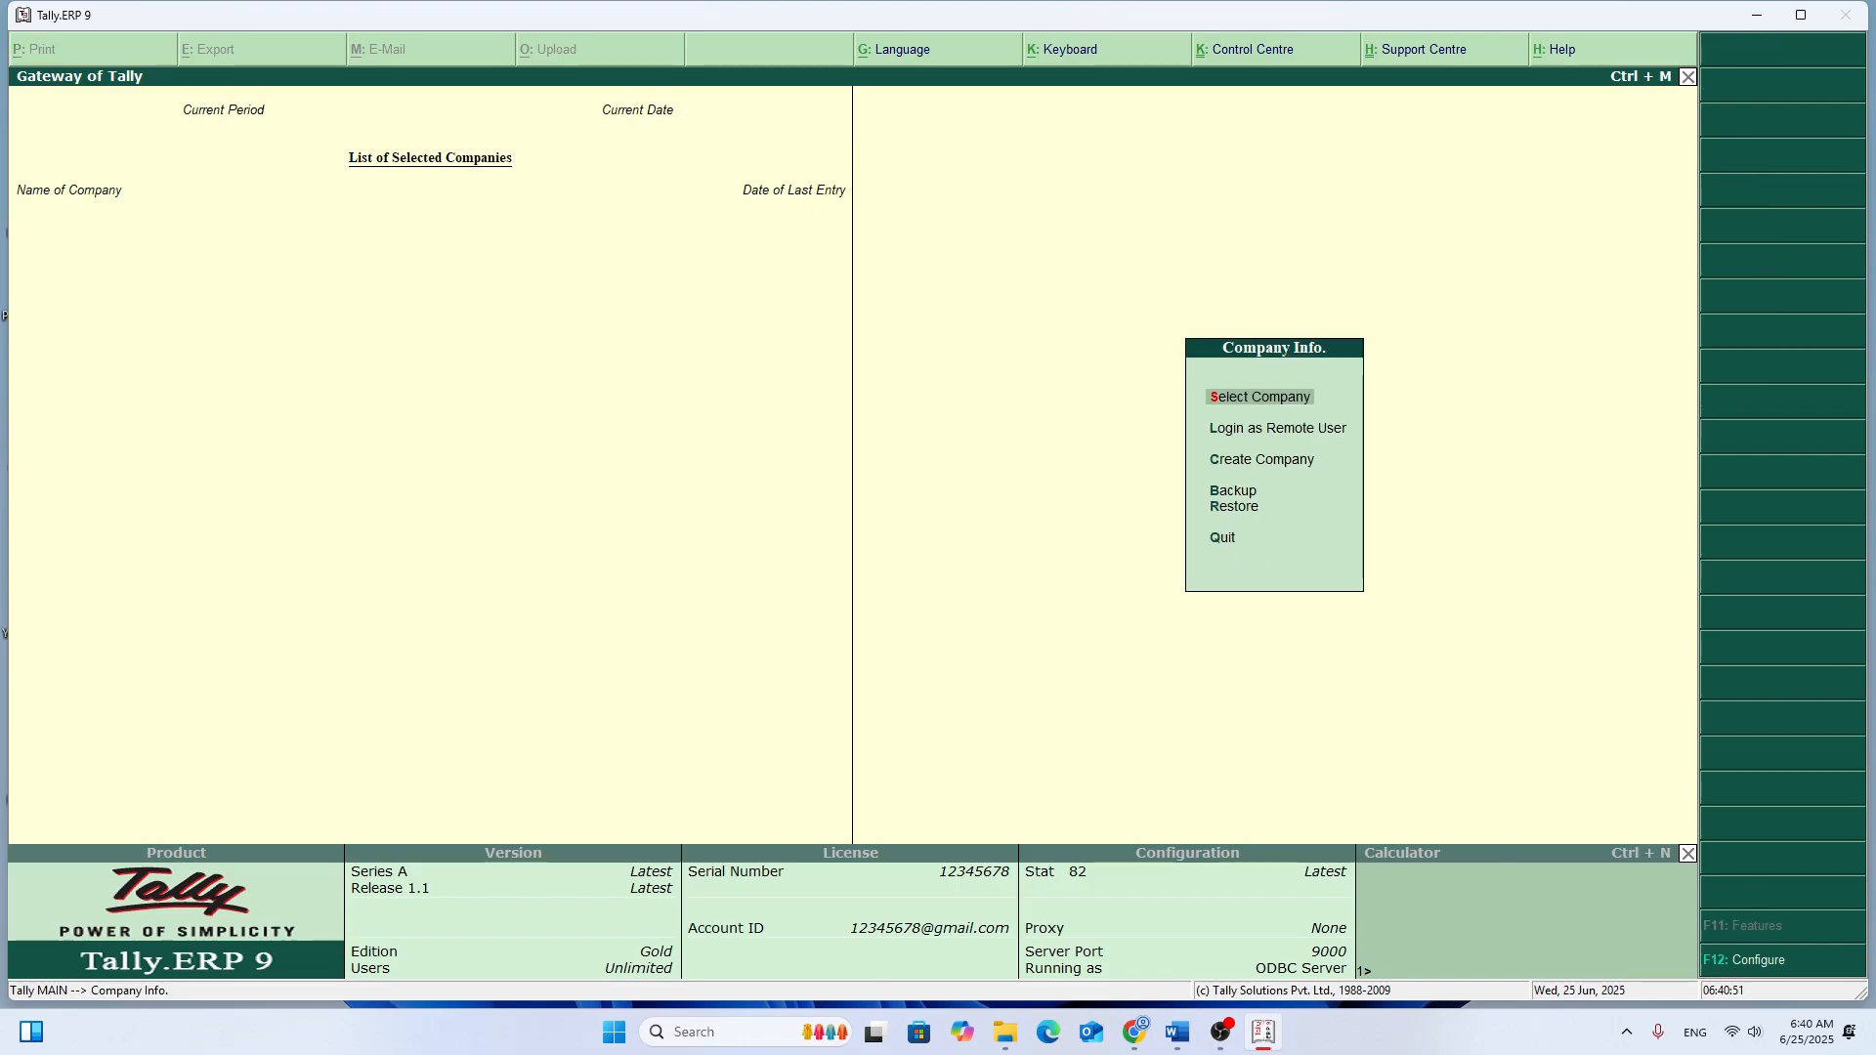
key("Return")
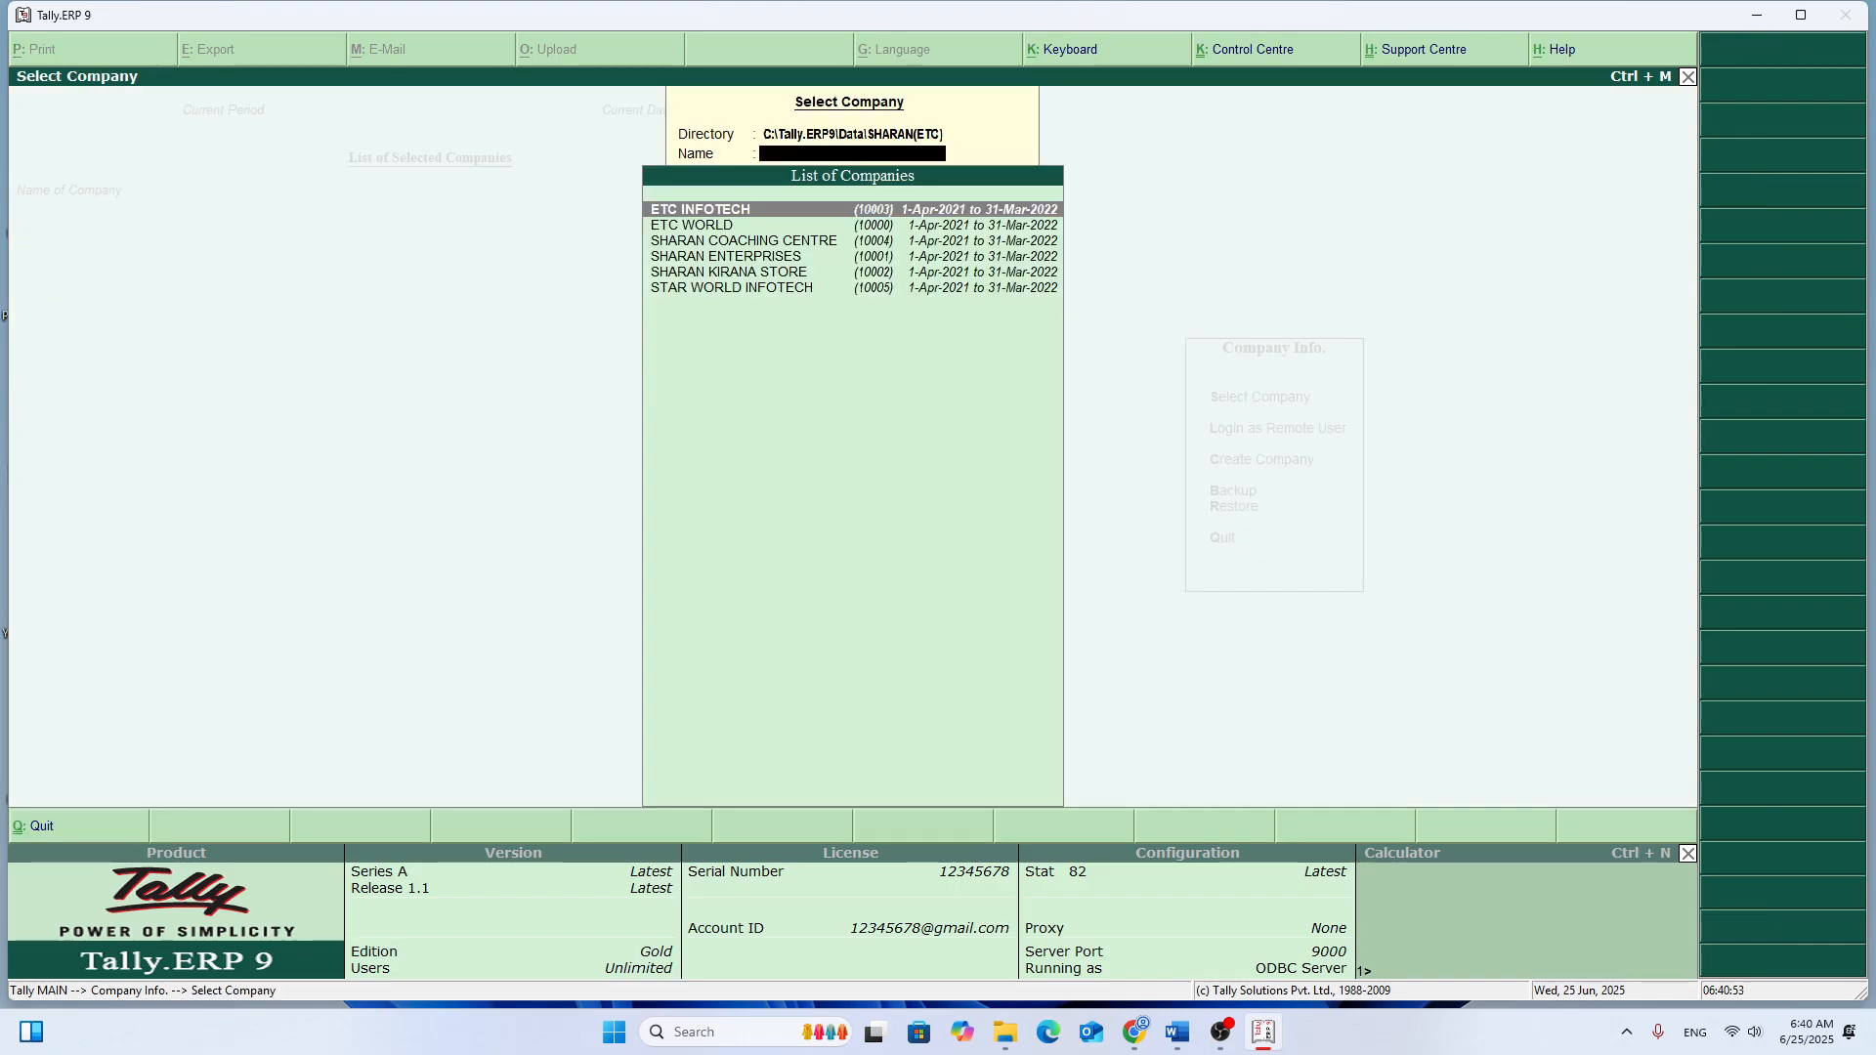
key("Down")
key("Down")
key("Down")
key("Down")
key("Down")
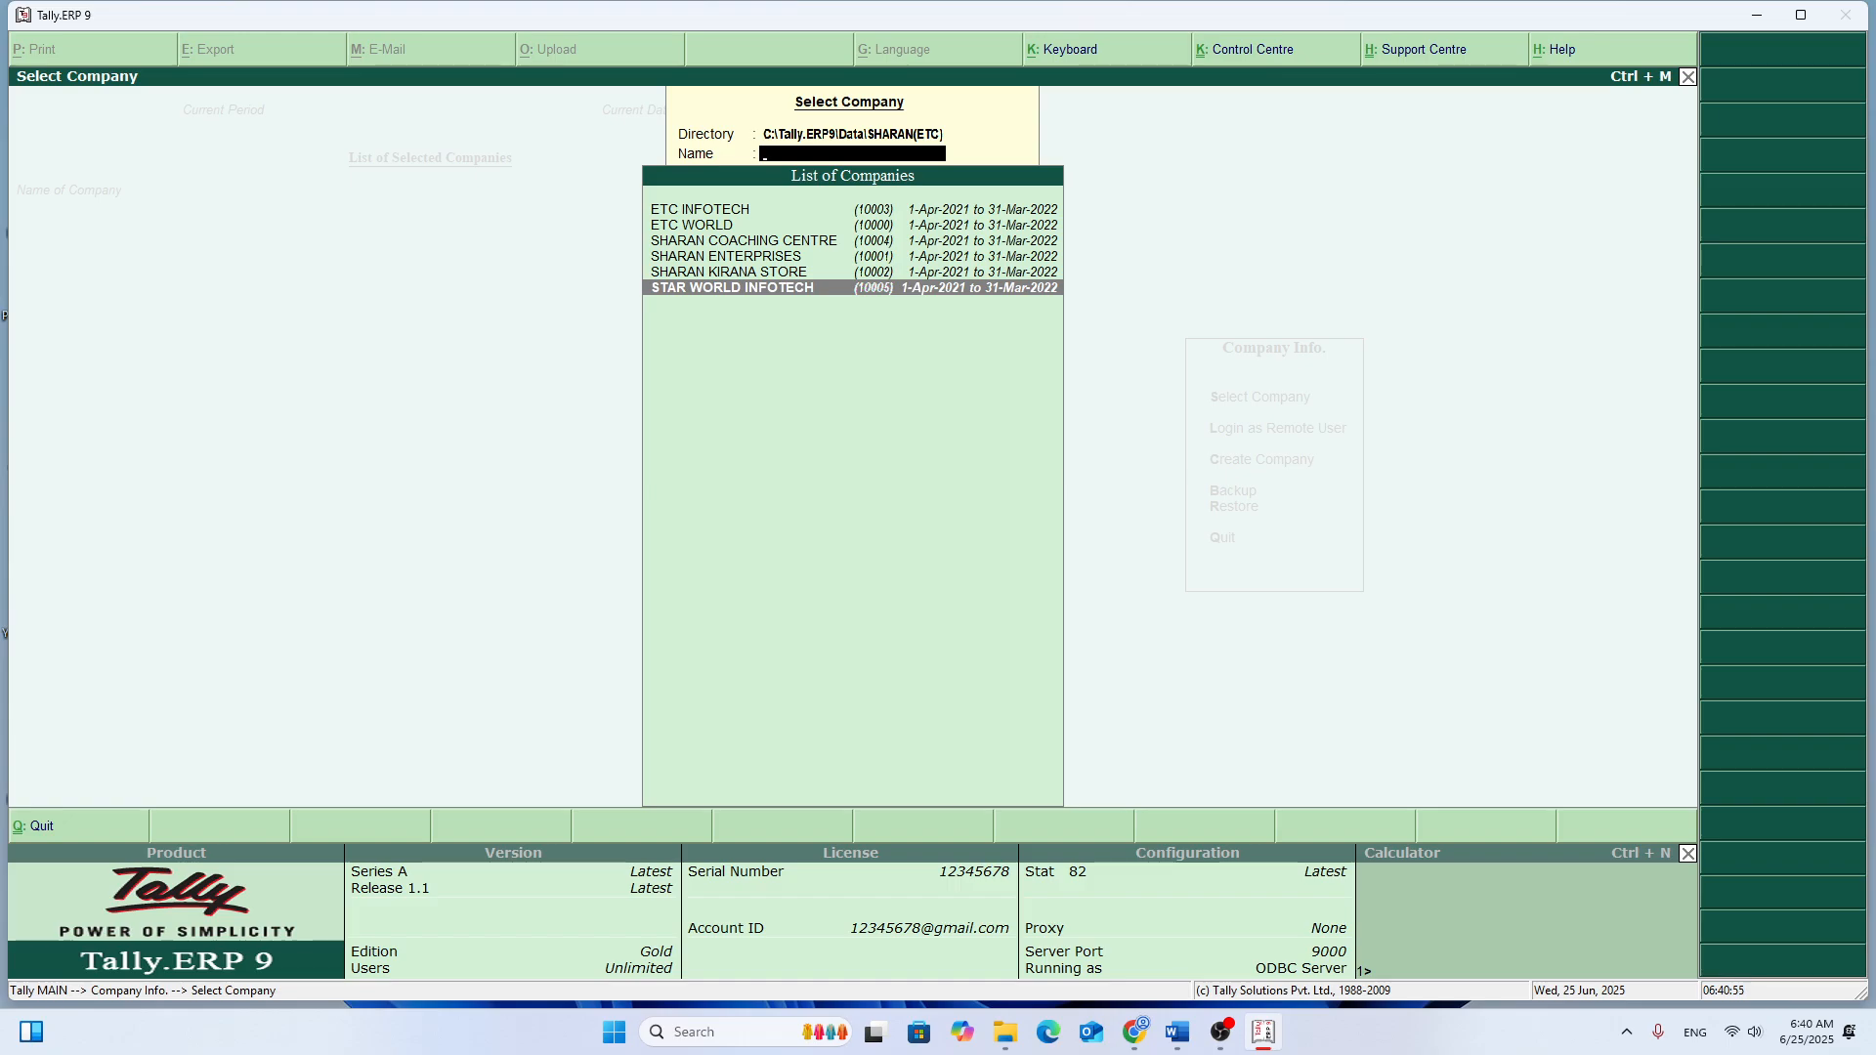
key("Return")
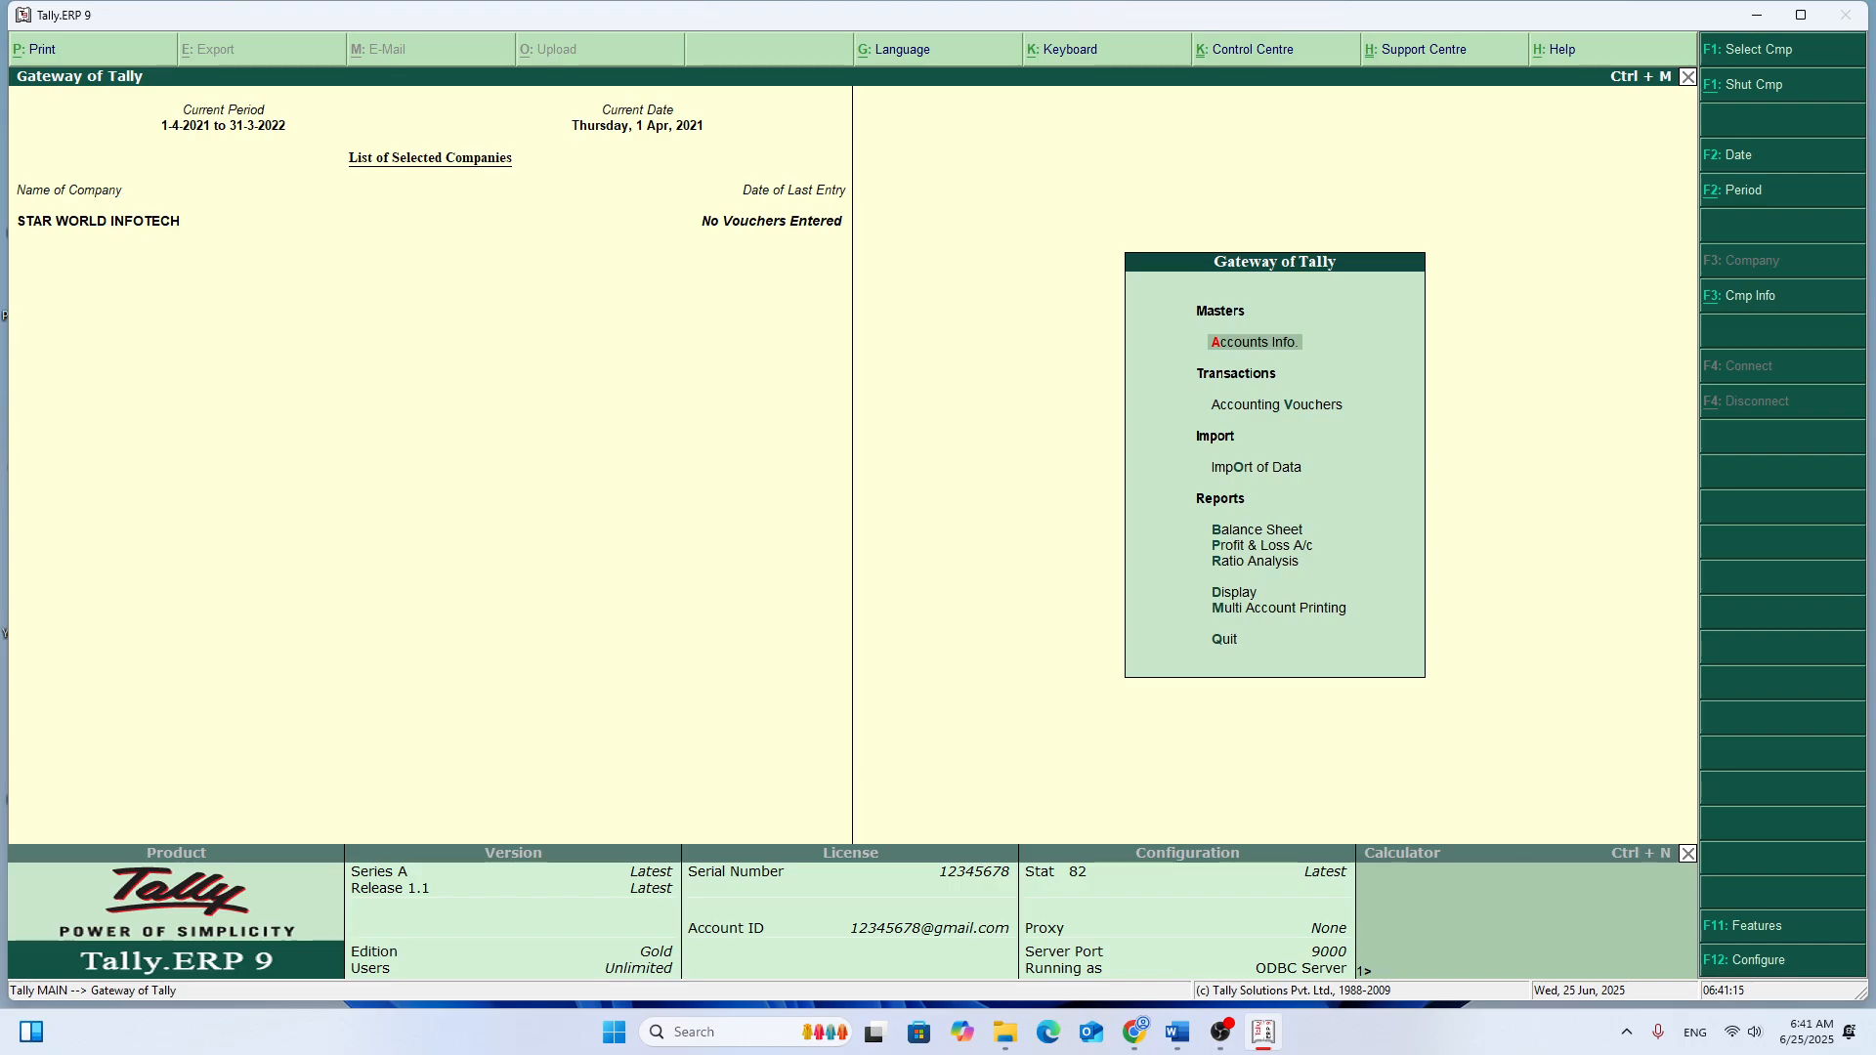
Step: Shut STAR WORLD INFOTECH and start creating a company named MISSION CAREER with the same mailing name
key("alt+F3")
key("Down")
key("Down")
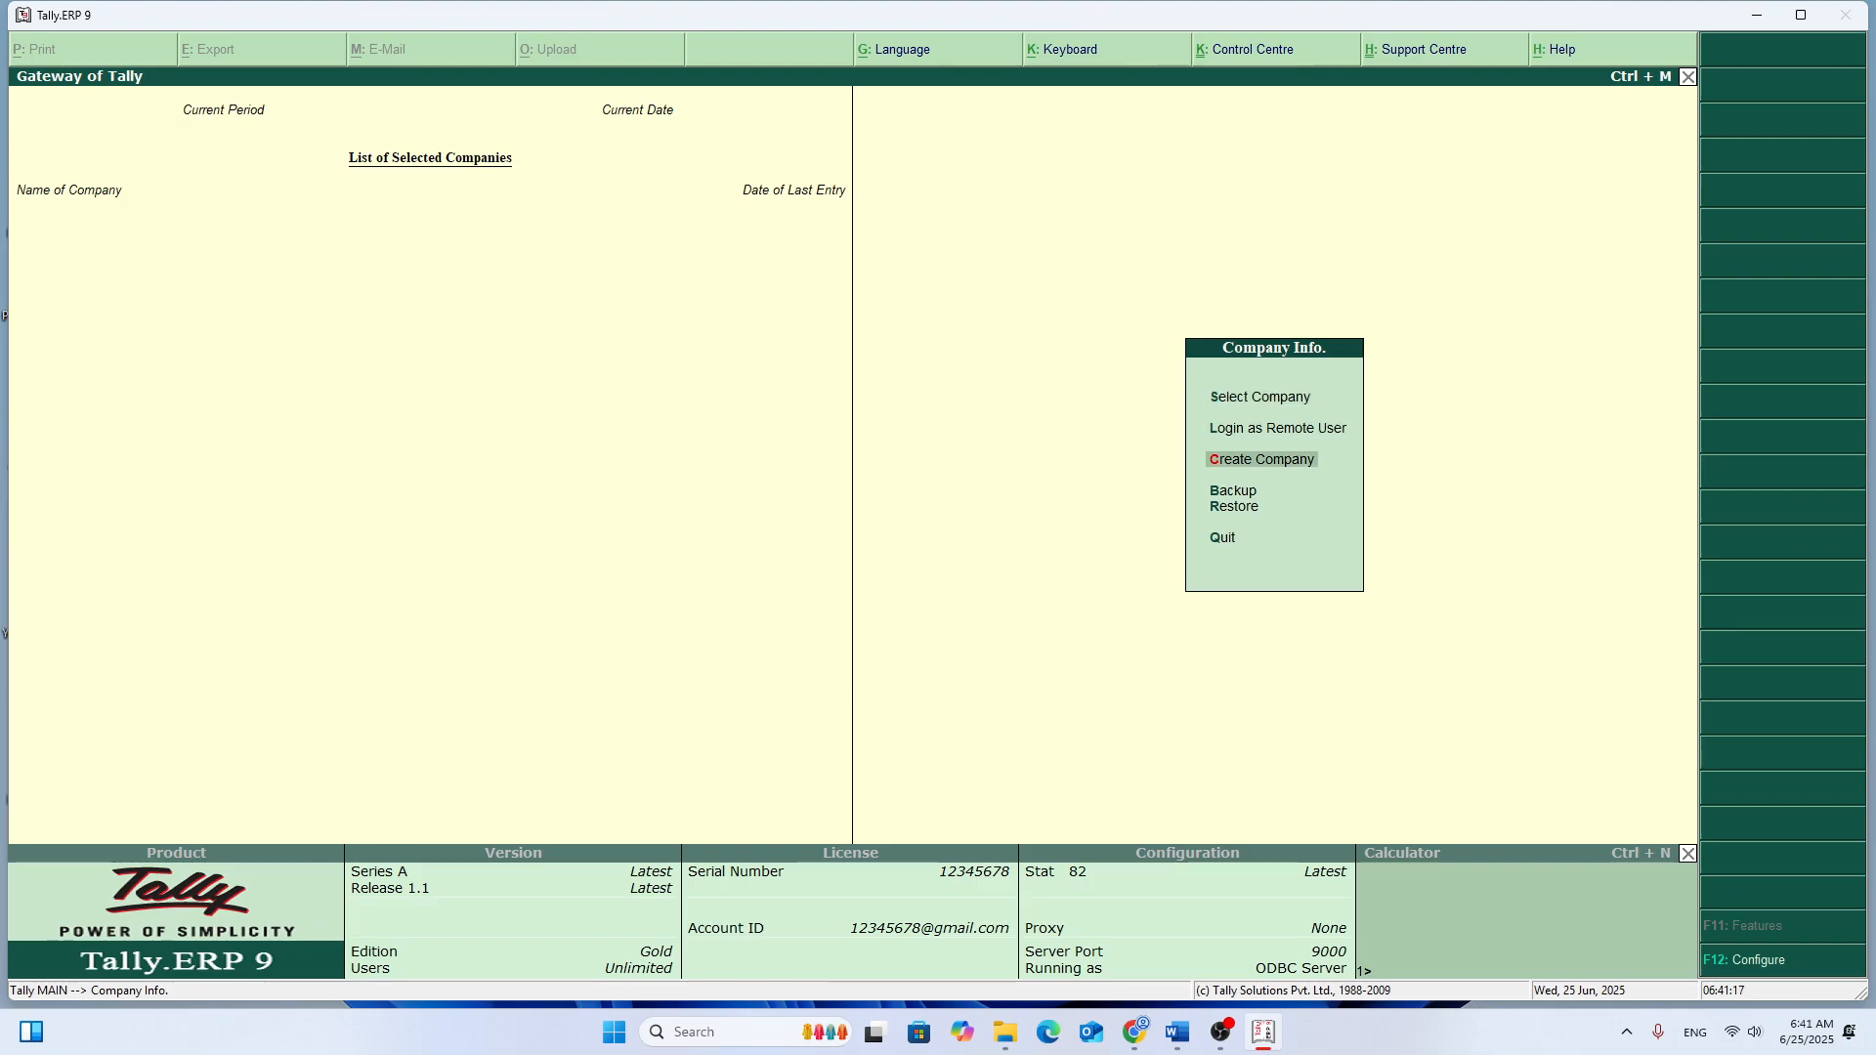
key("Return")
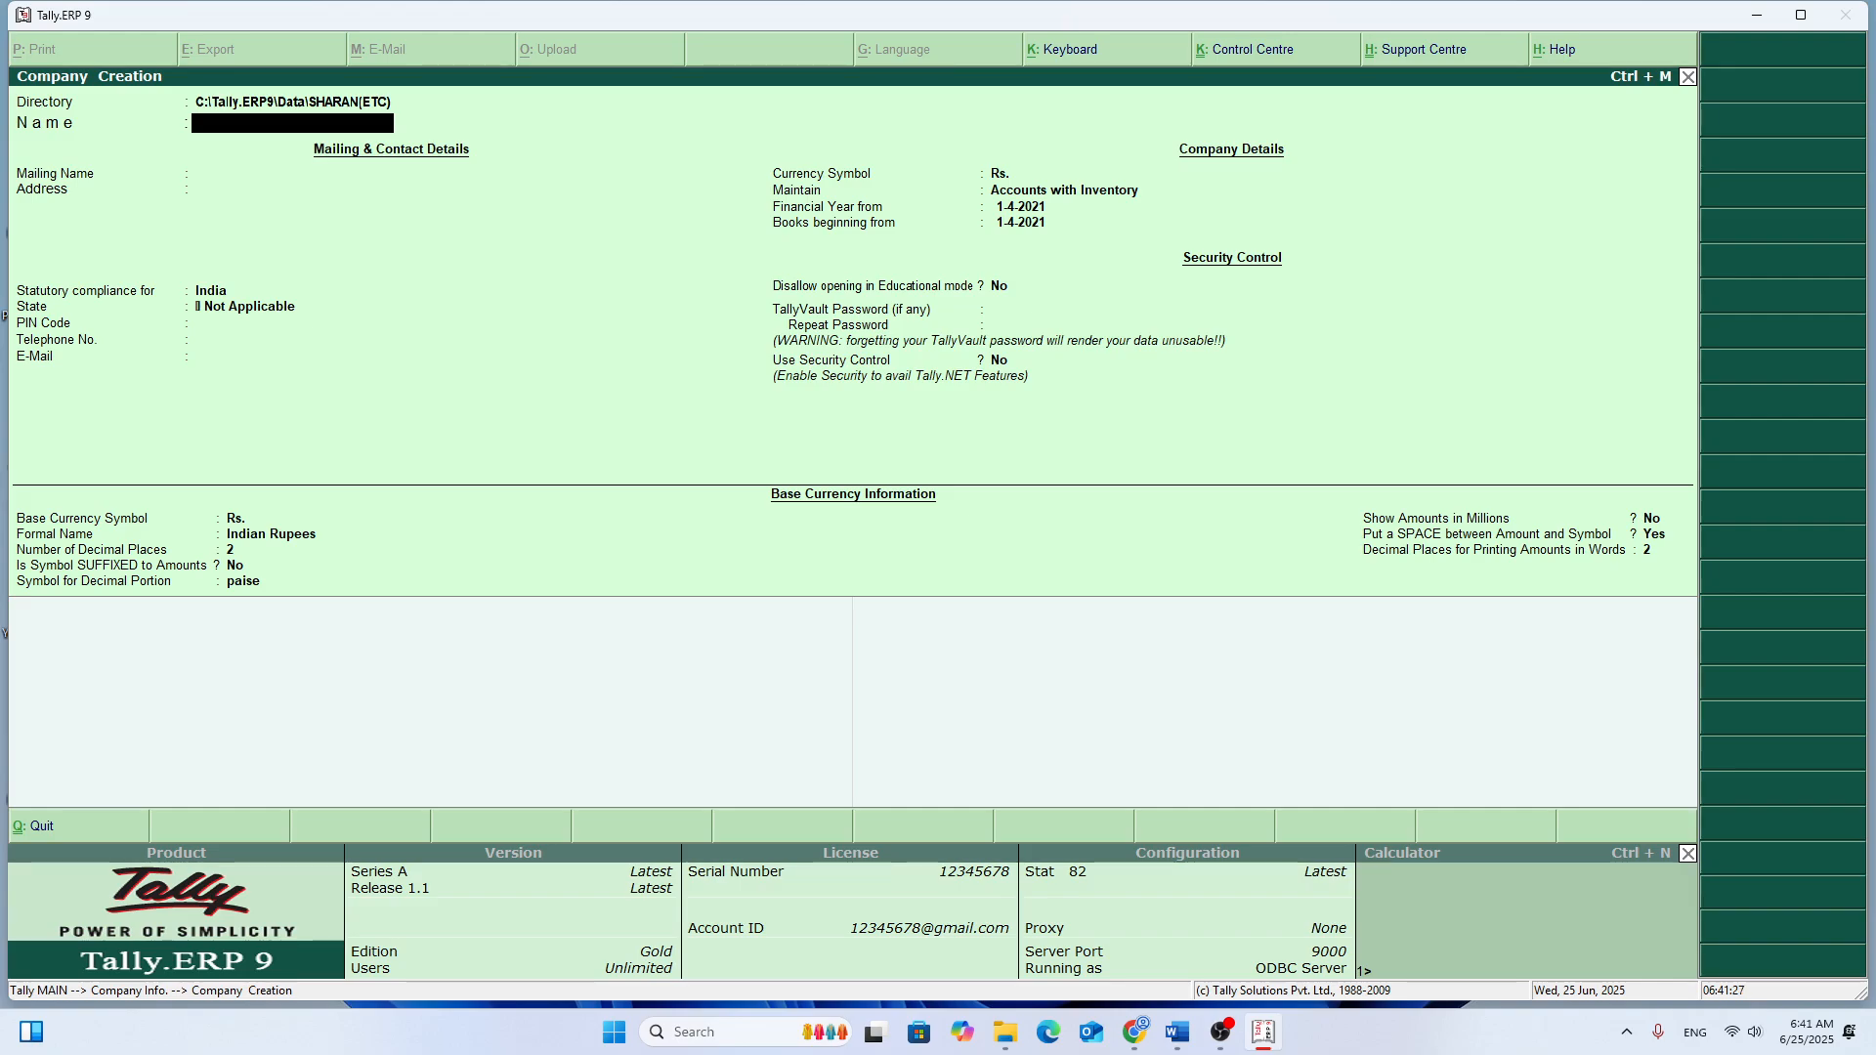
type("MISSION")
type("CAR")
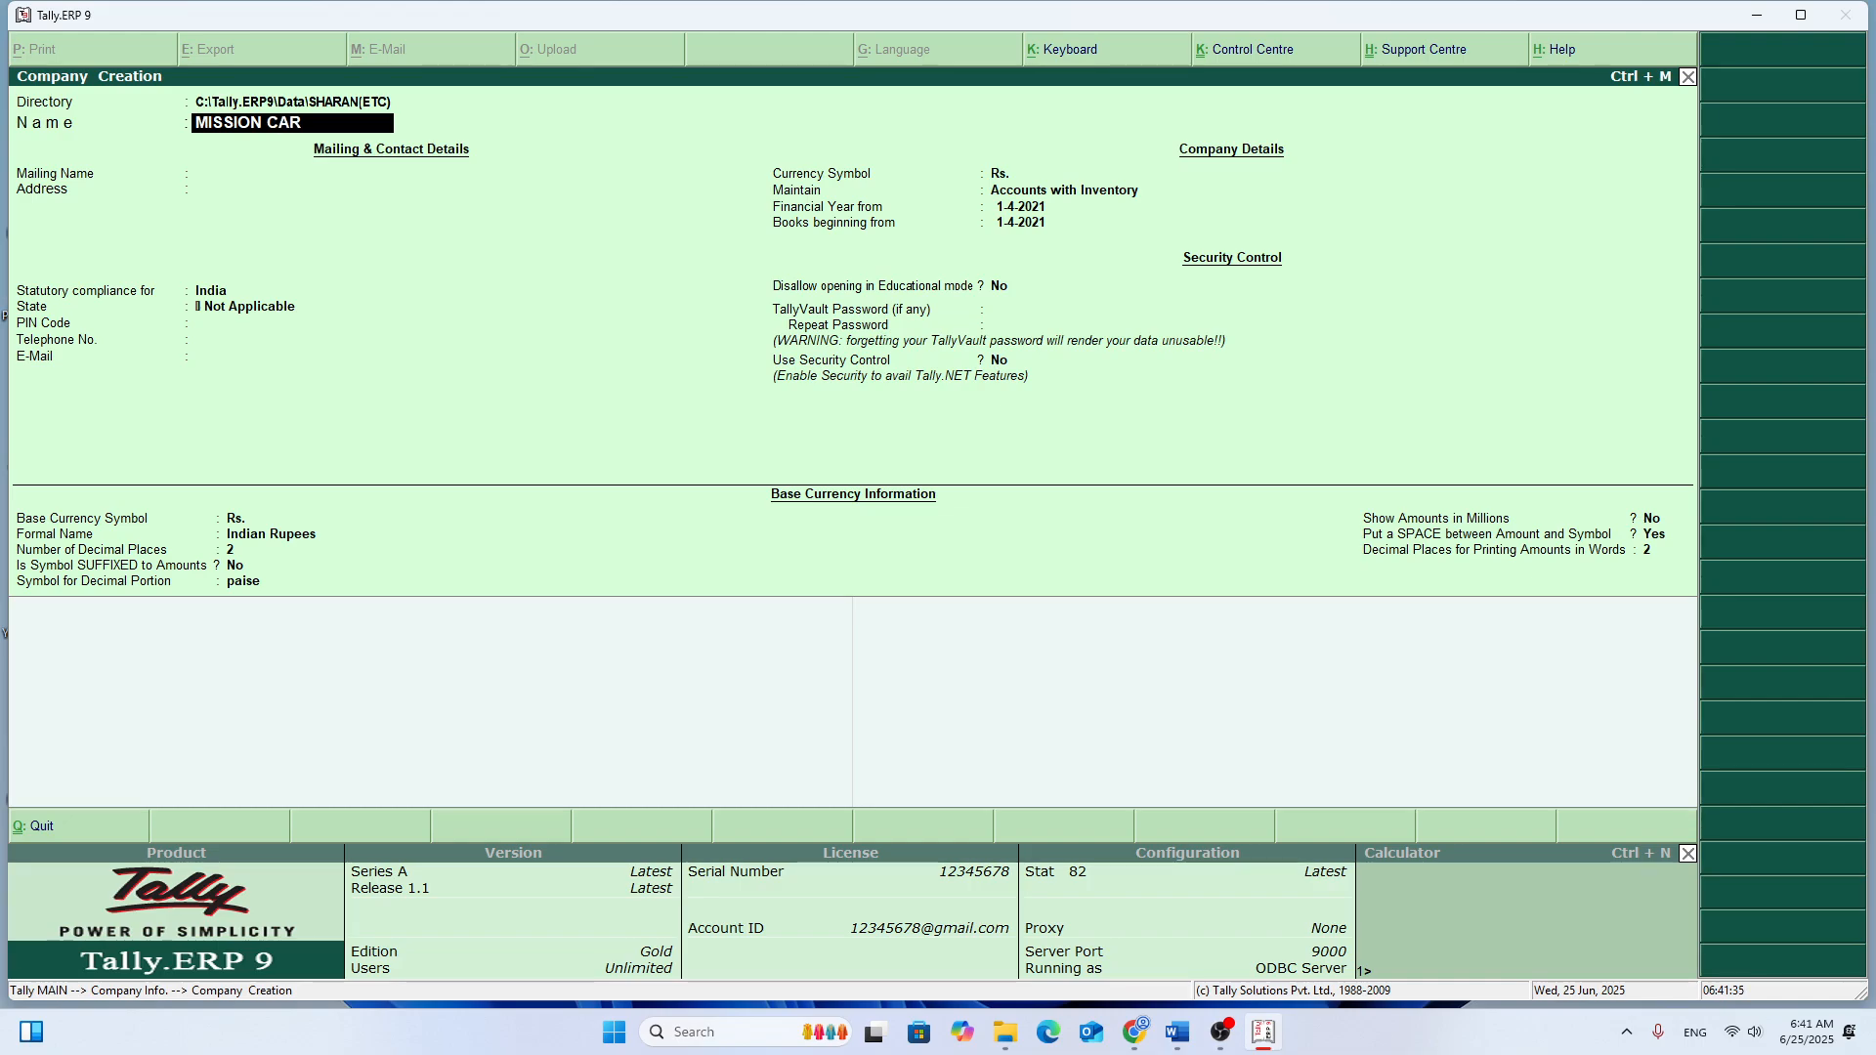
type("EER")
key("Return")
key("Return")
Step: Enter AZADPUR and DELHI as the two lines of MISSION CAREER's address
type("A")
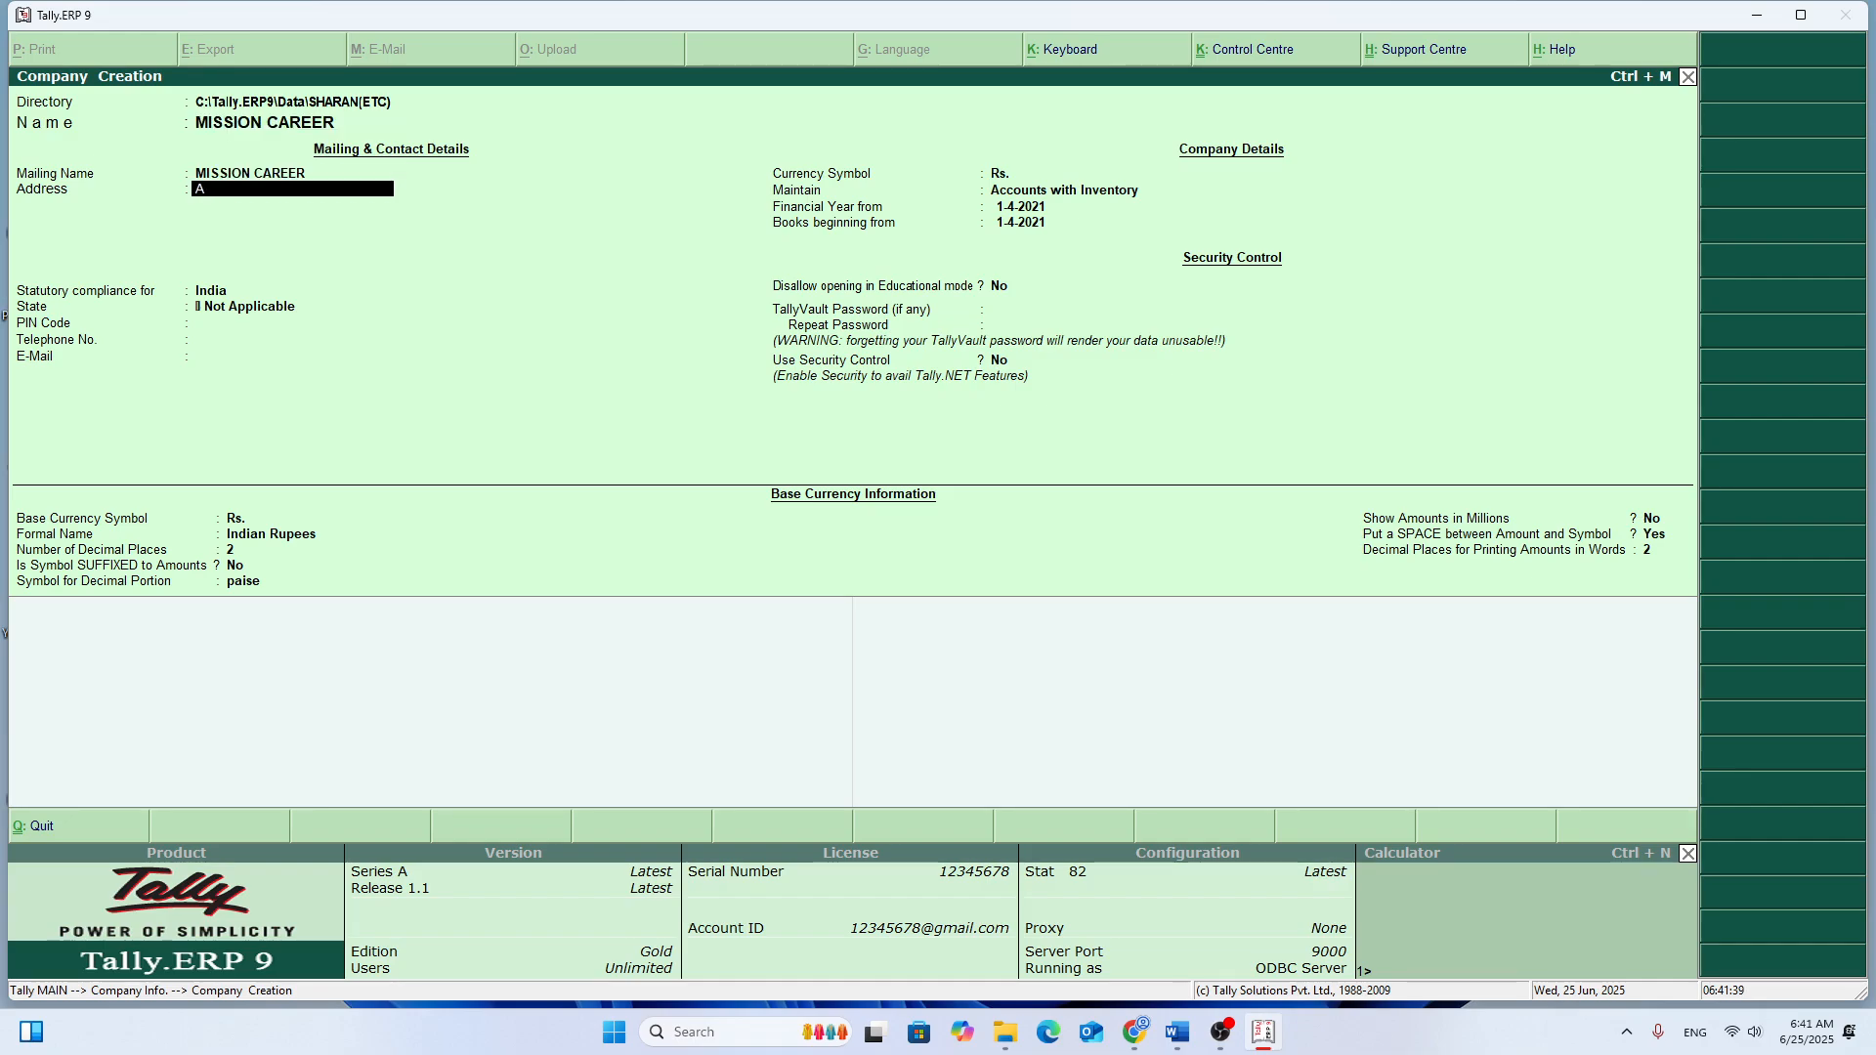
type("ZADPUR")
key("Return")
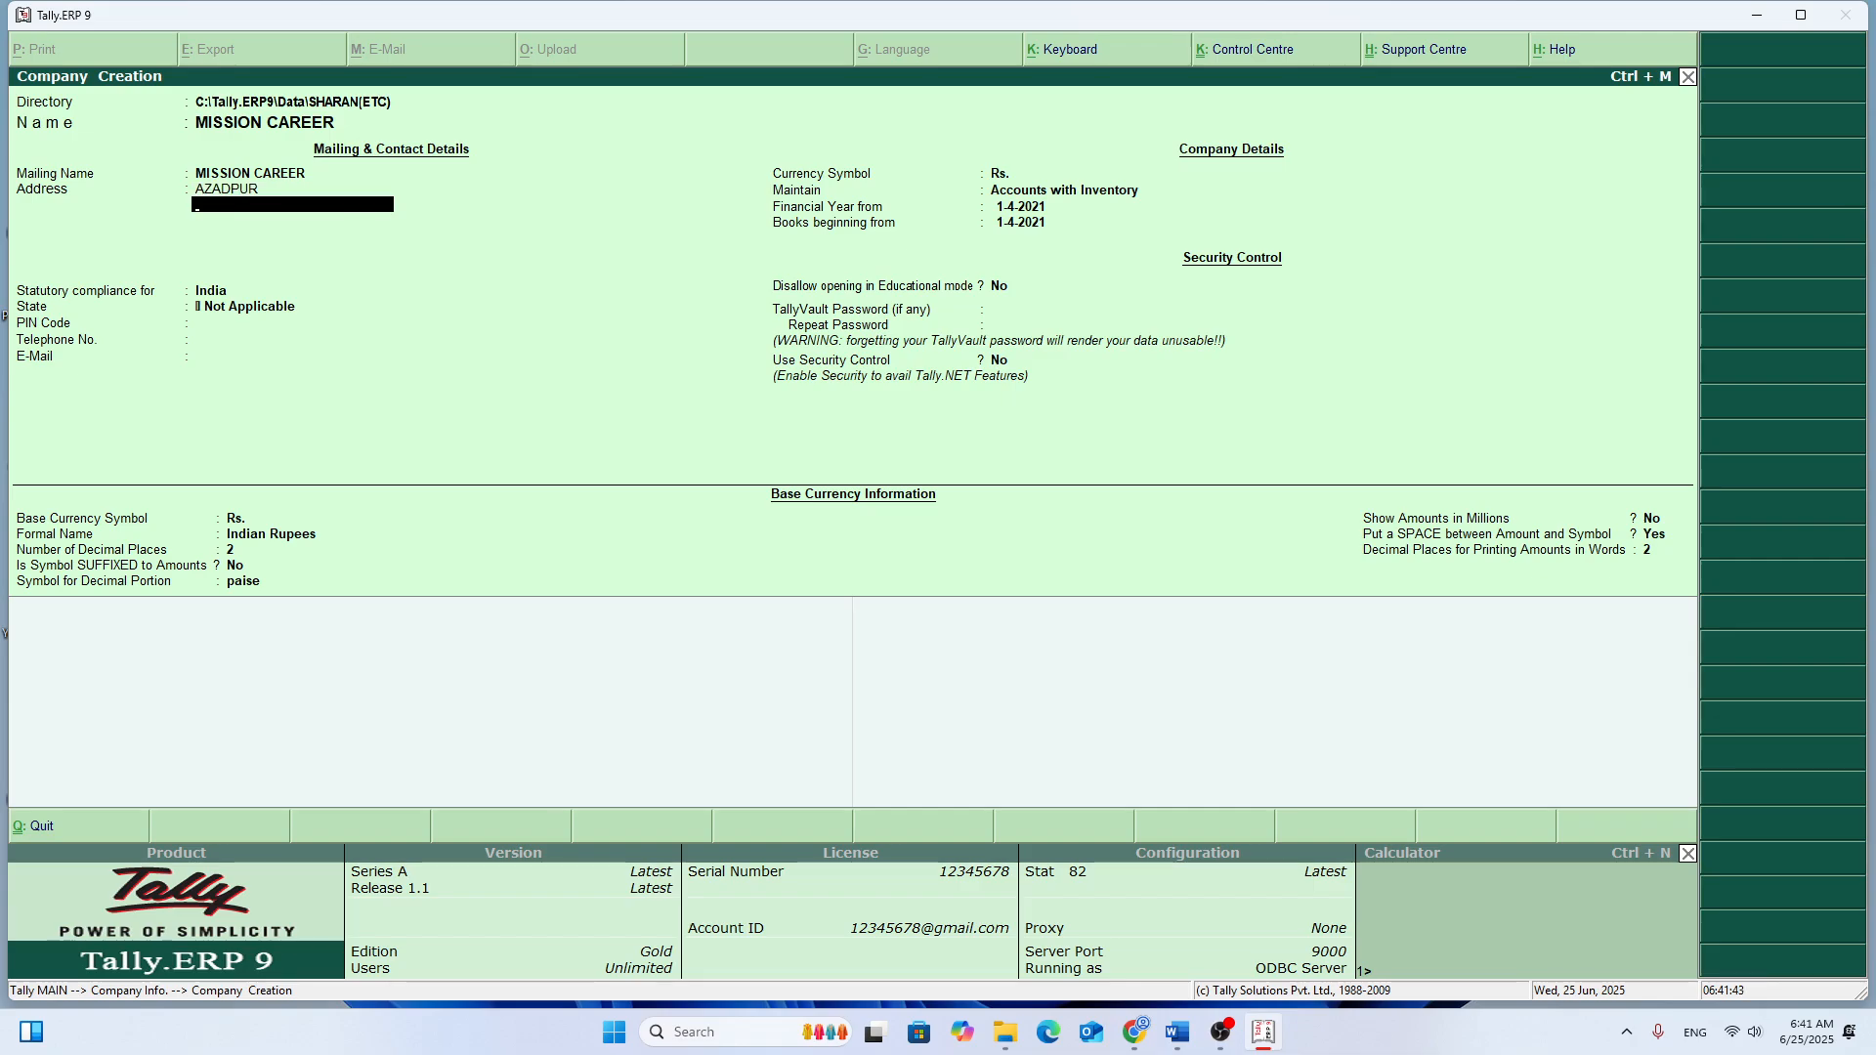
type("DELHI")
key("Return")
key("Return")
Step: Keep India for MISSION CAREER's statutory compliance and choose Delhi as its state
key("Return")
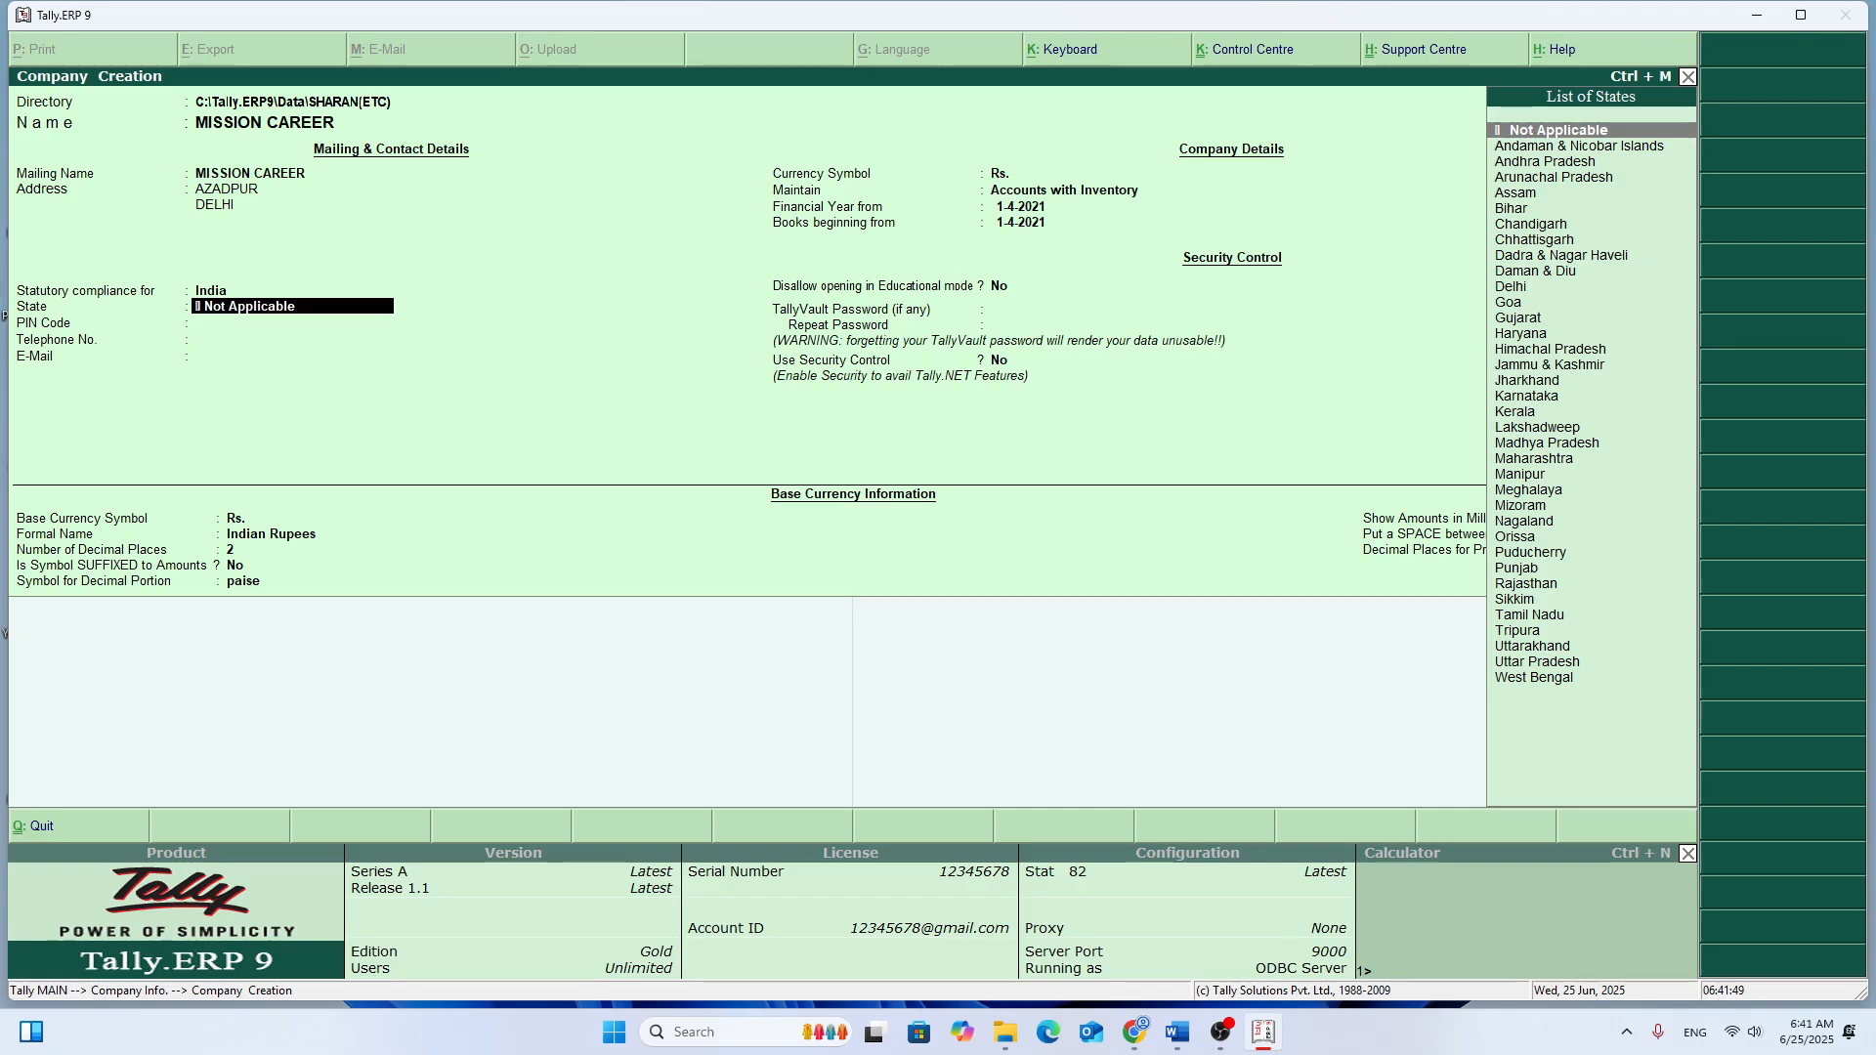
type("NE")
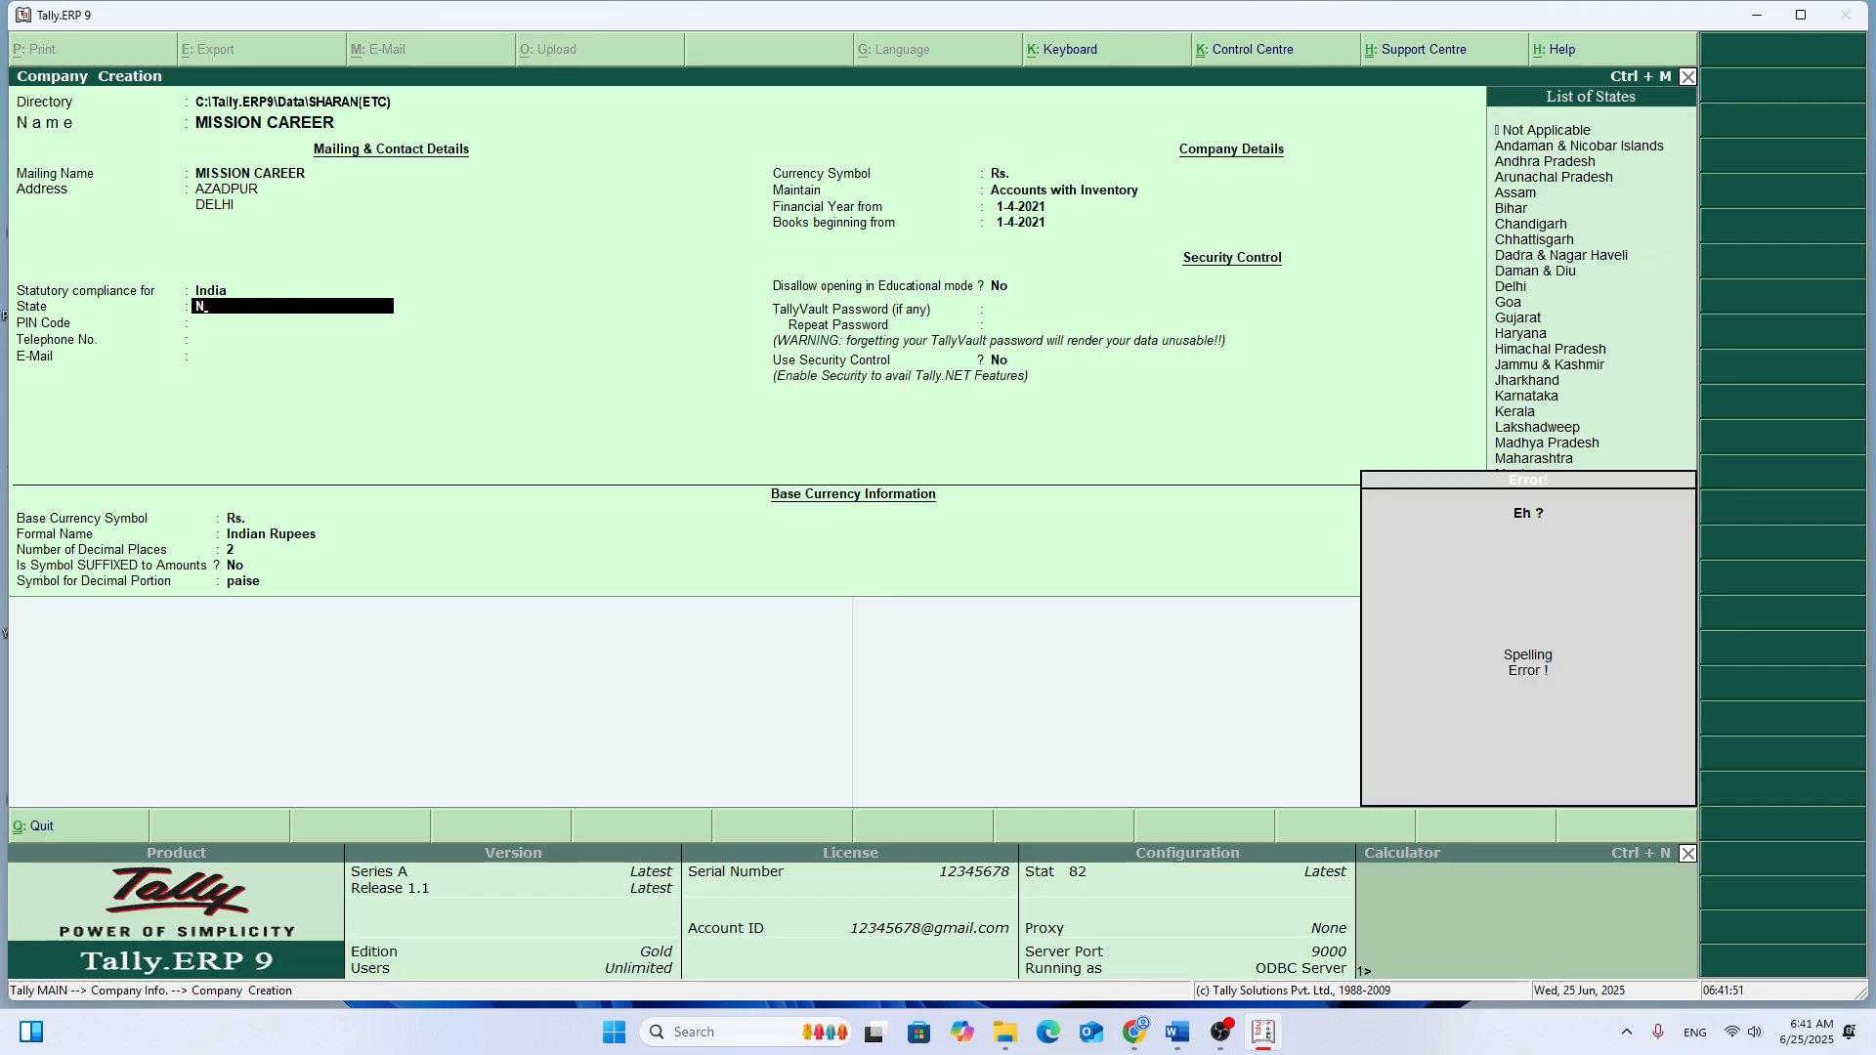
key("BackSpace")
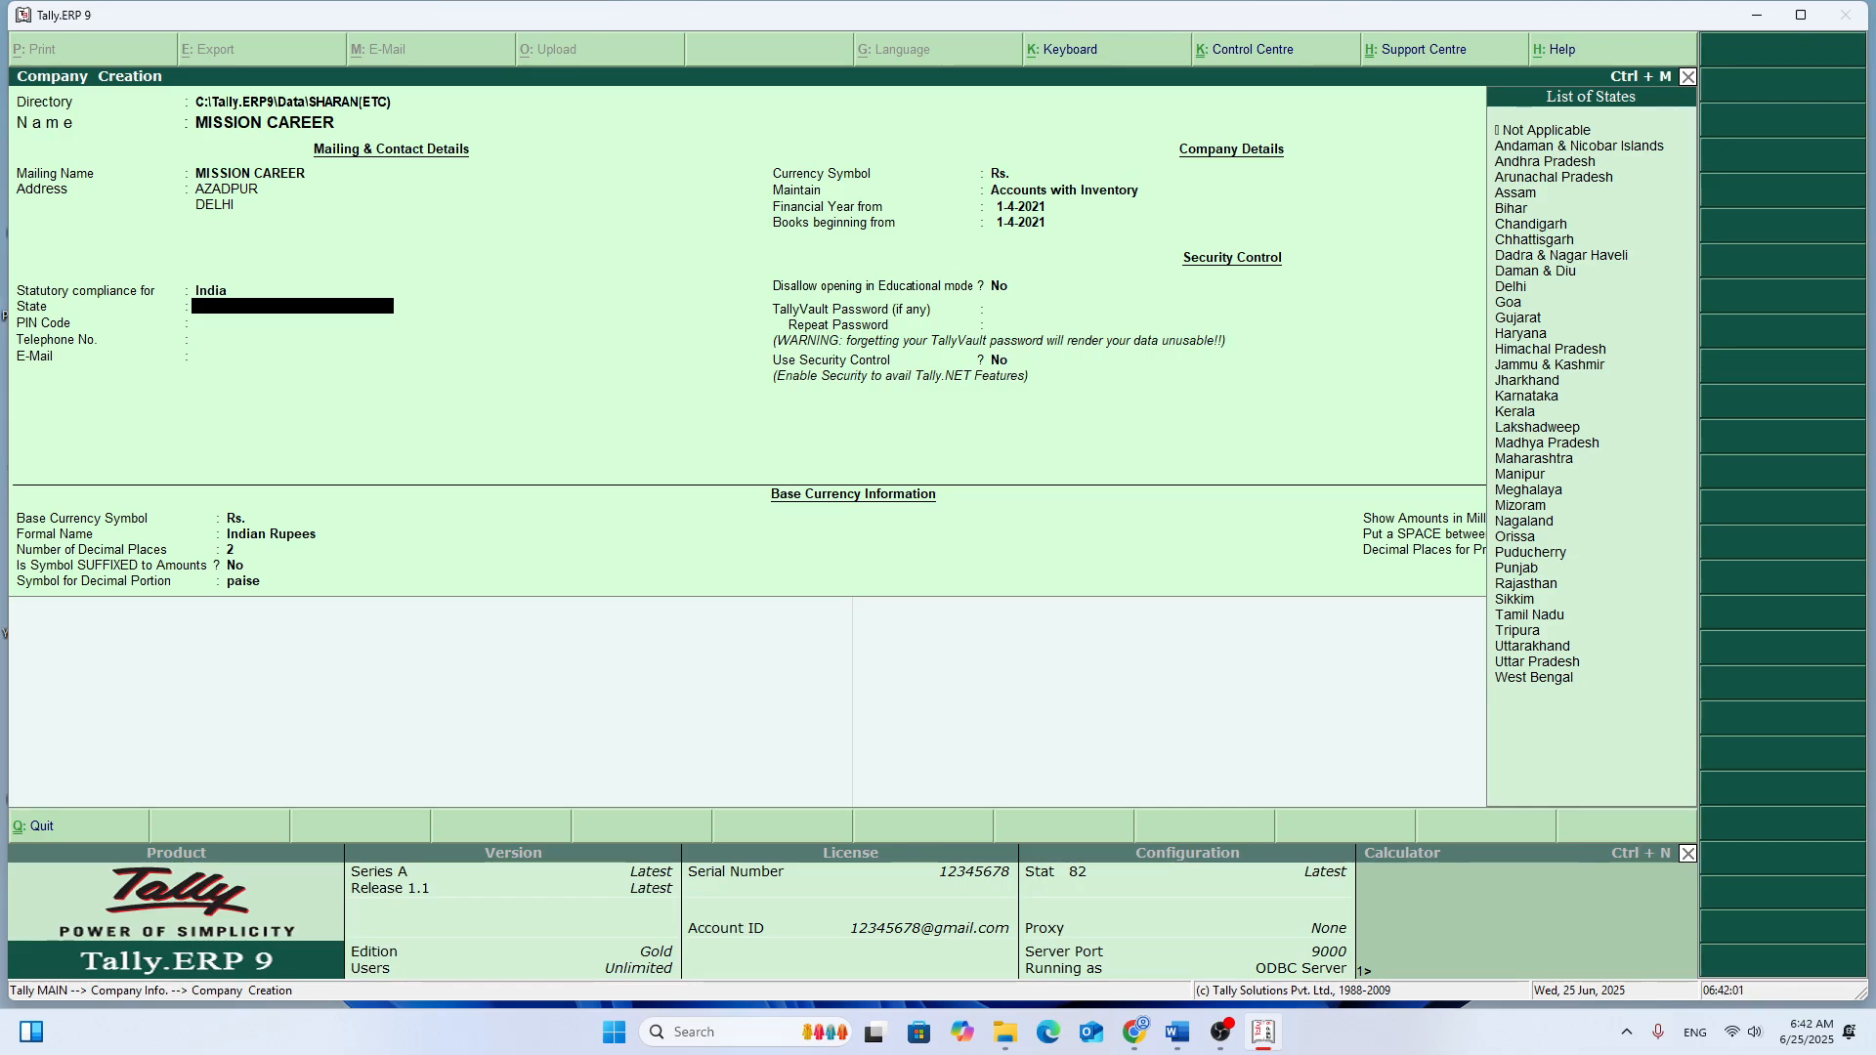
type("D")
key("Down")
key("Down")
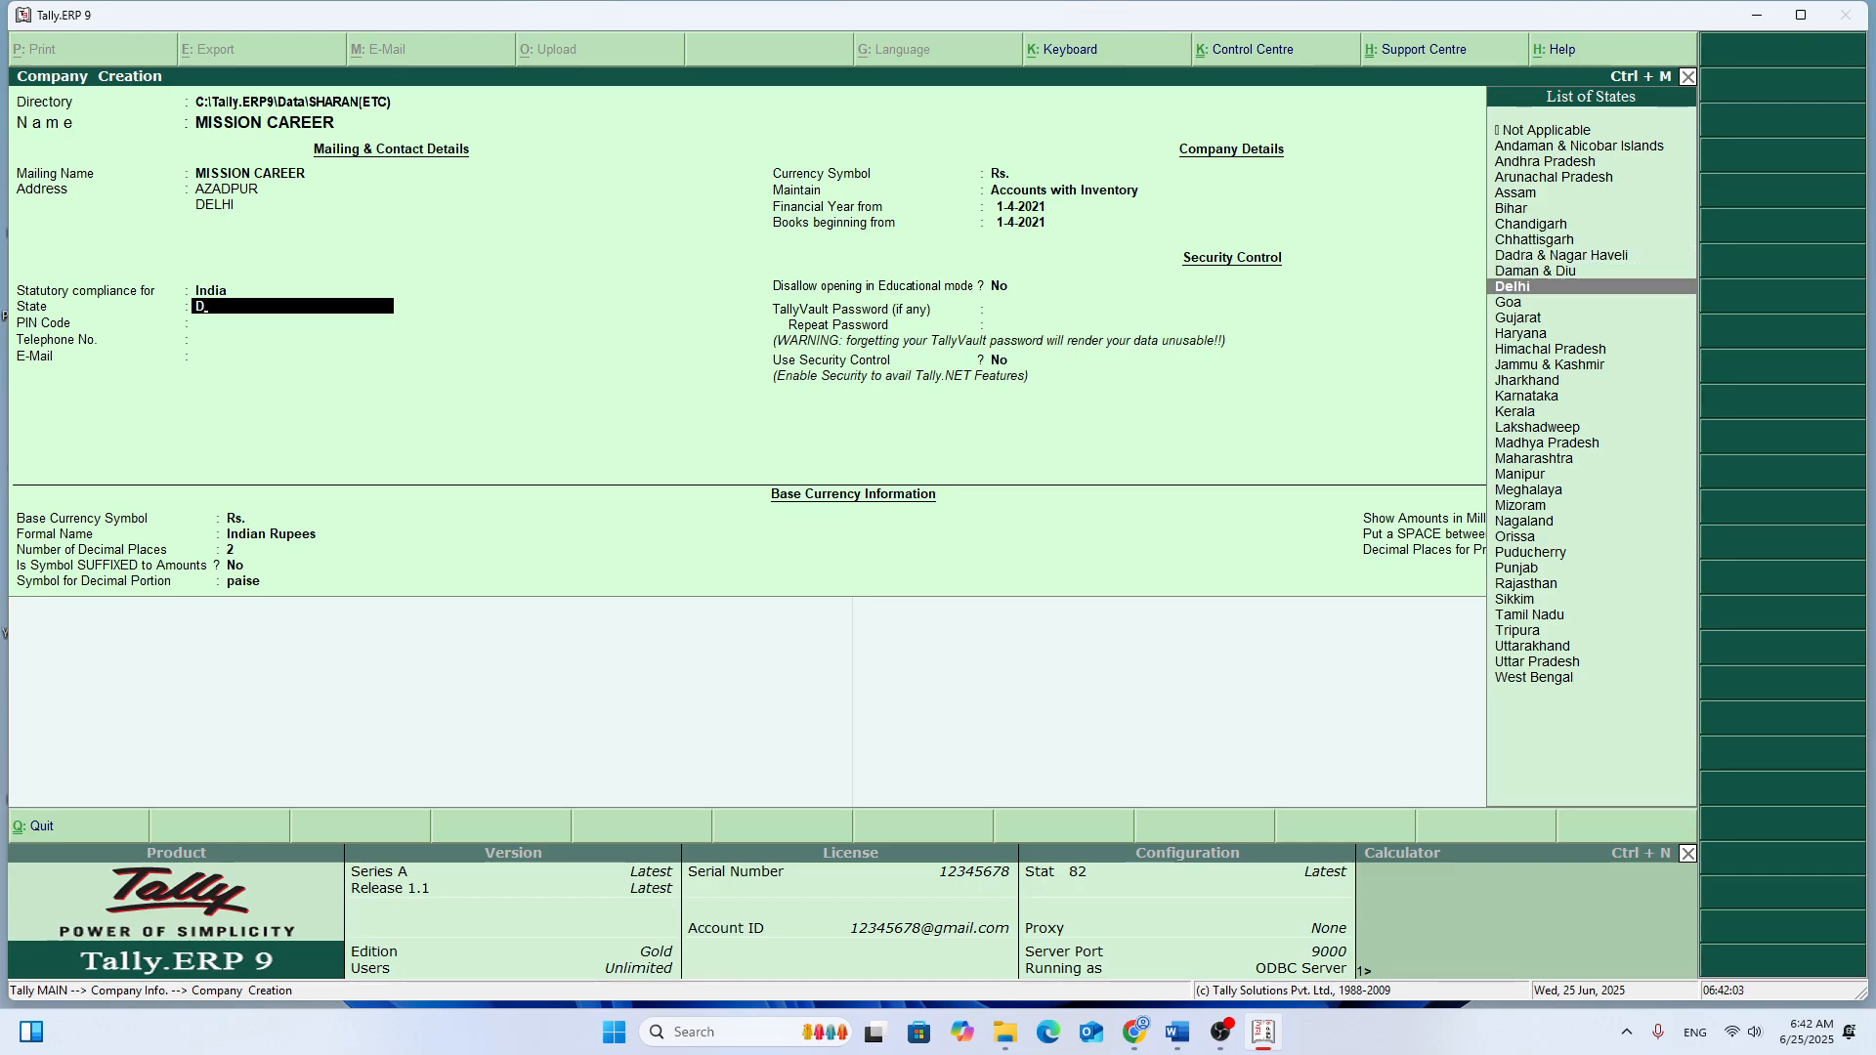
key("Return")
Step: Leave the remaining contact fields blank, keep the Rs. currency symbol and set MISSION CAREER to maintain Accounts only
key("Return")
key("Return")
key("Return")
key("Return")
key("Return")
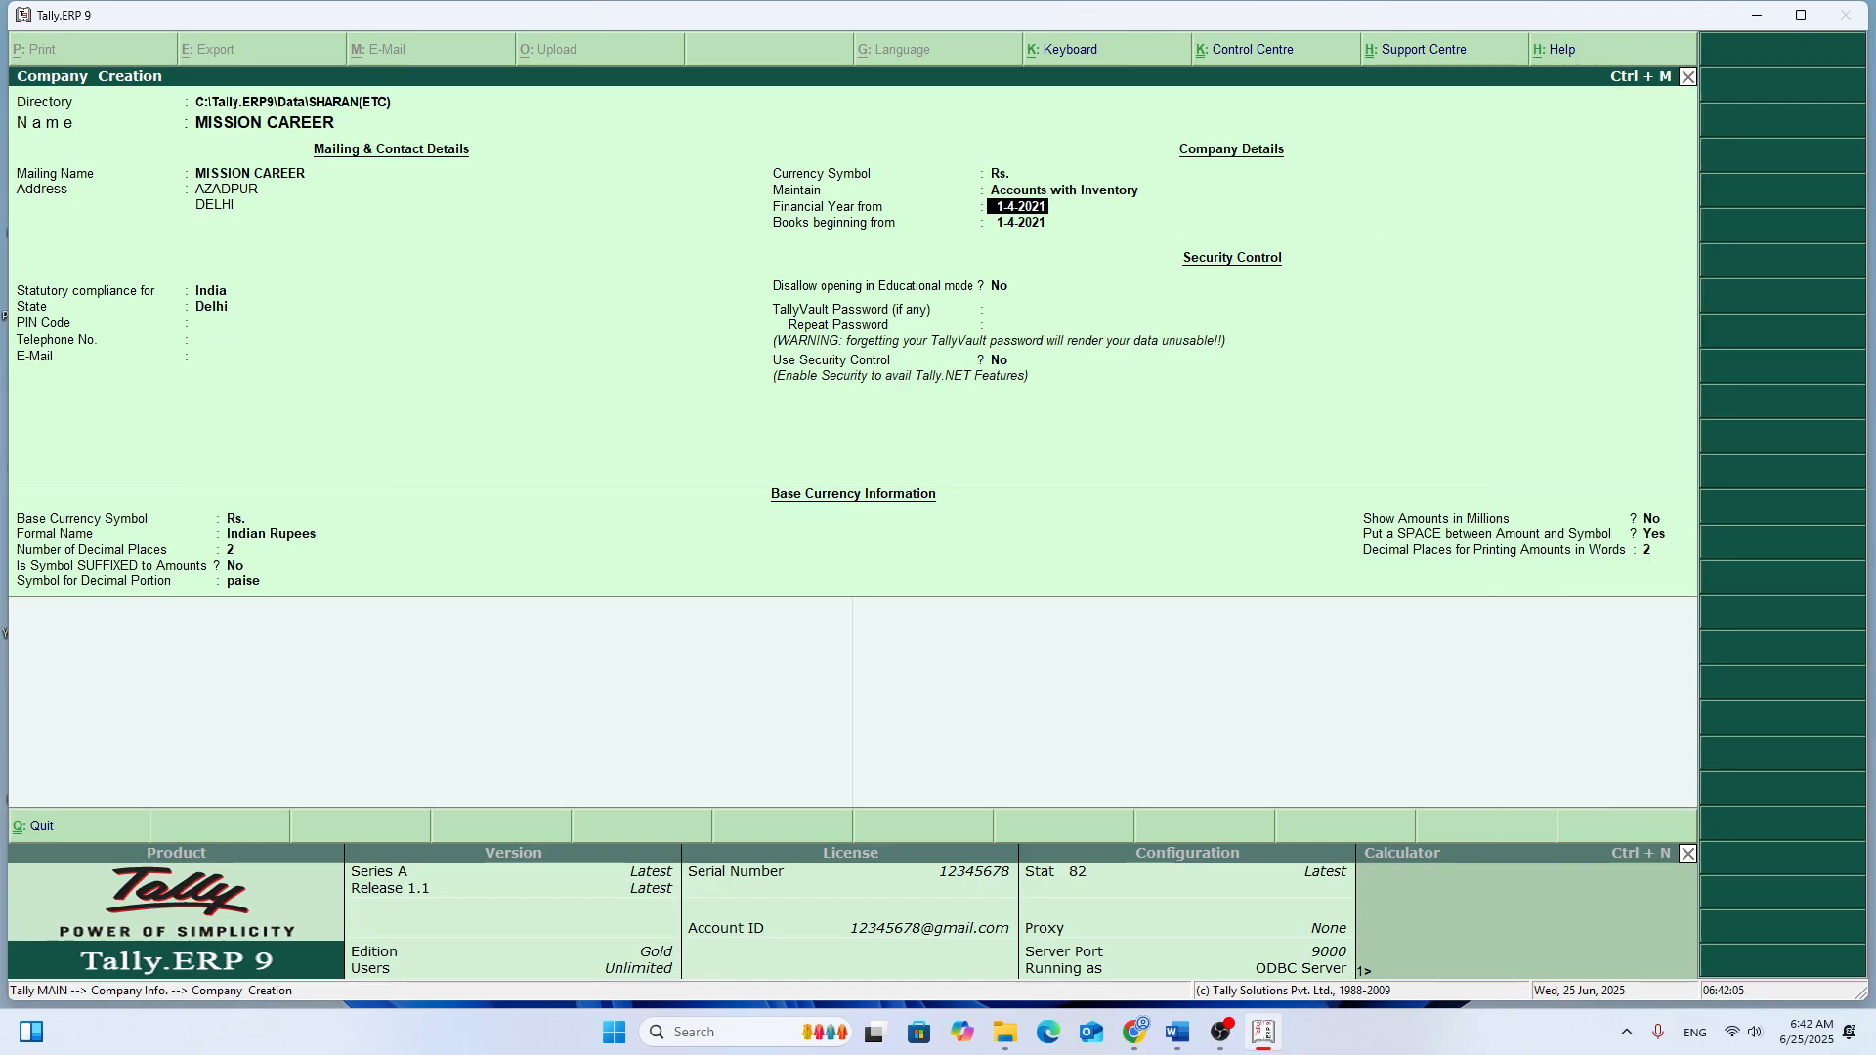
key("BackSpace")
key("Up")
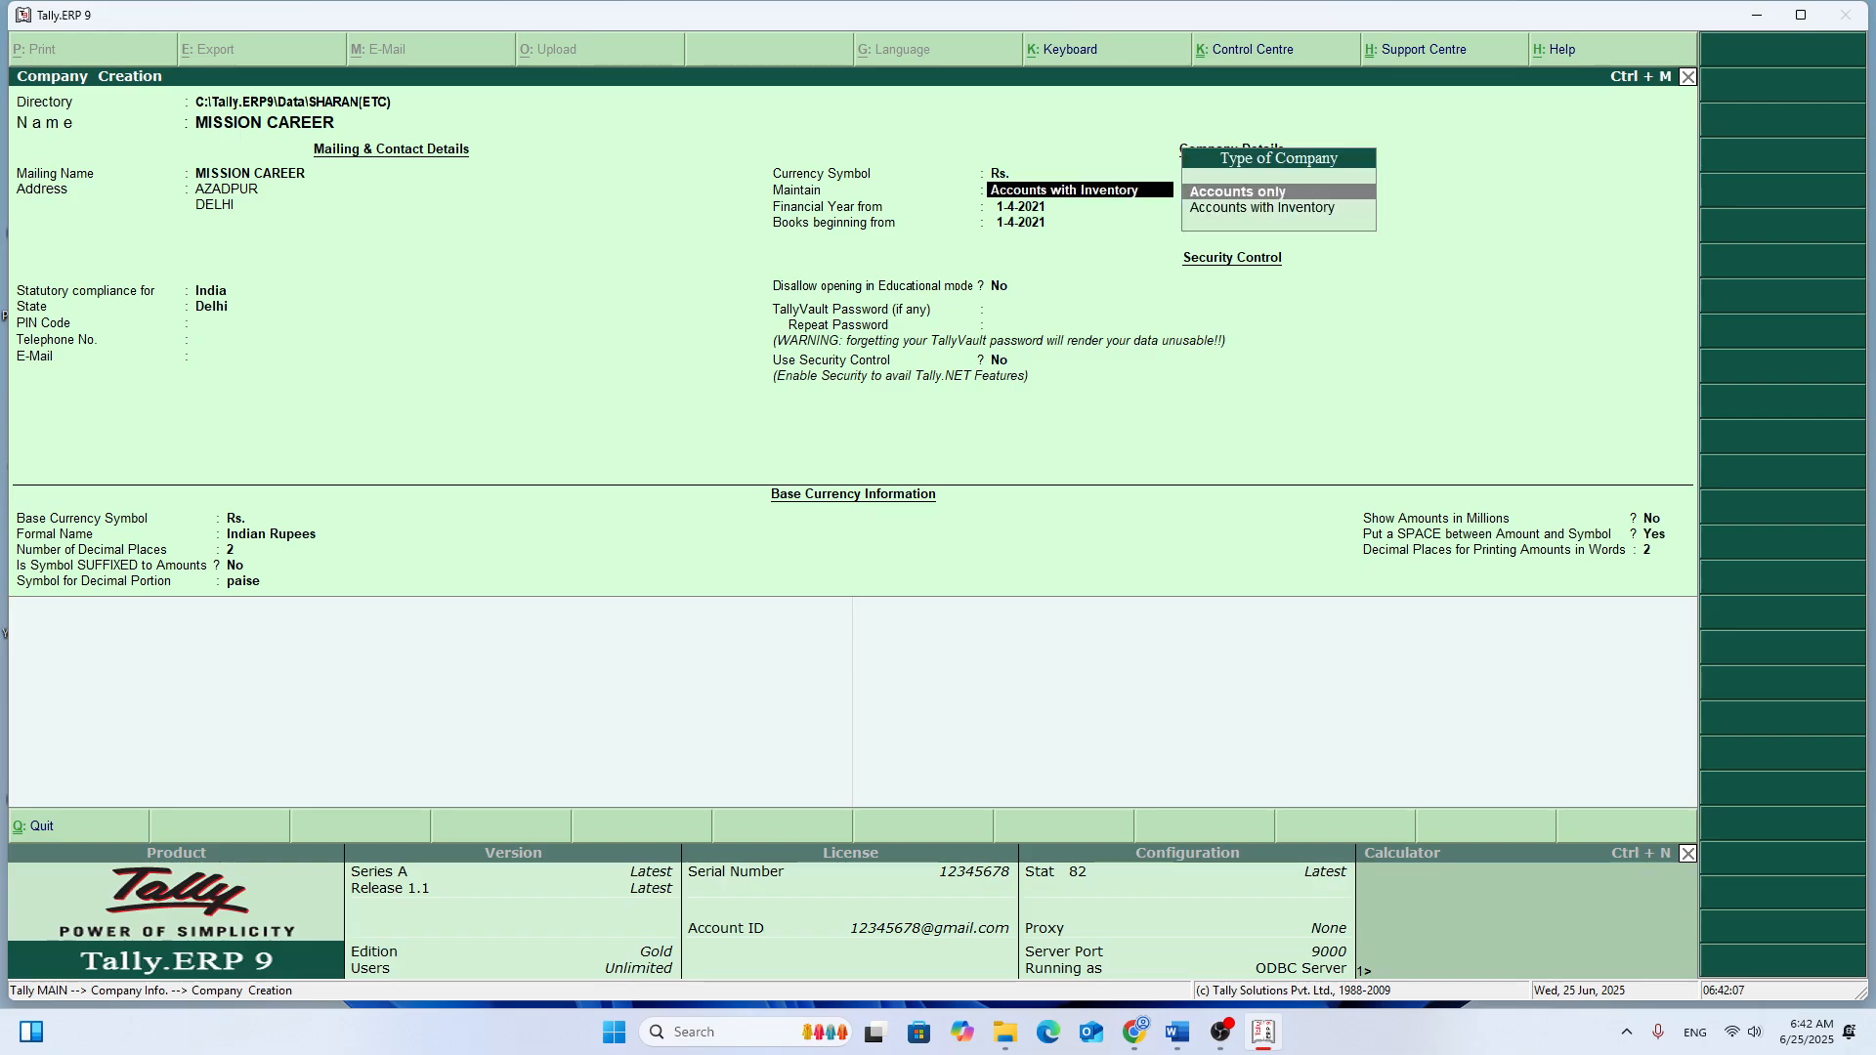
key("Return")
Step: Keep the 1-4-2021 dates and the default security and base currency settings, and accept the creation of MISSION CAREER
key("Return")
key("Return")
key("Return")
key("Return")
key("Return")
key("Return")
key("Return")
key("Return")
key("Return")
key("Return")
key("Return")
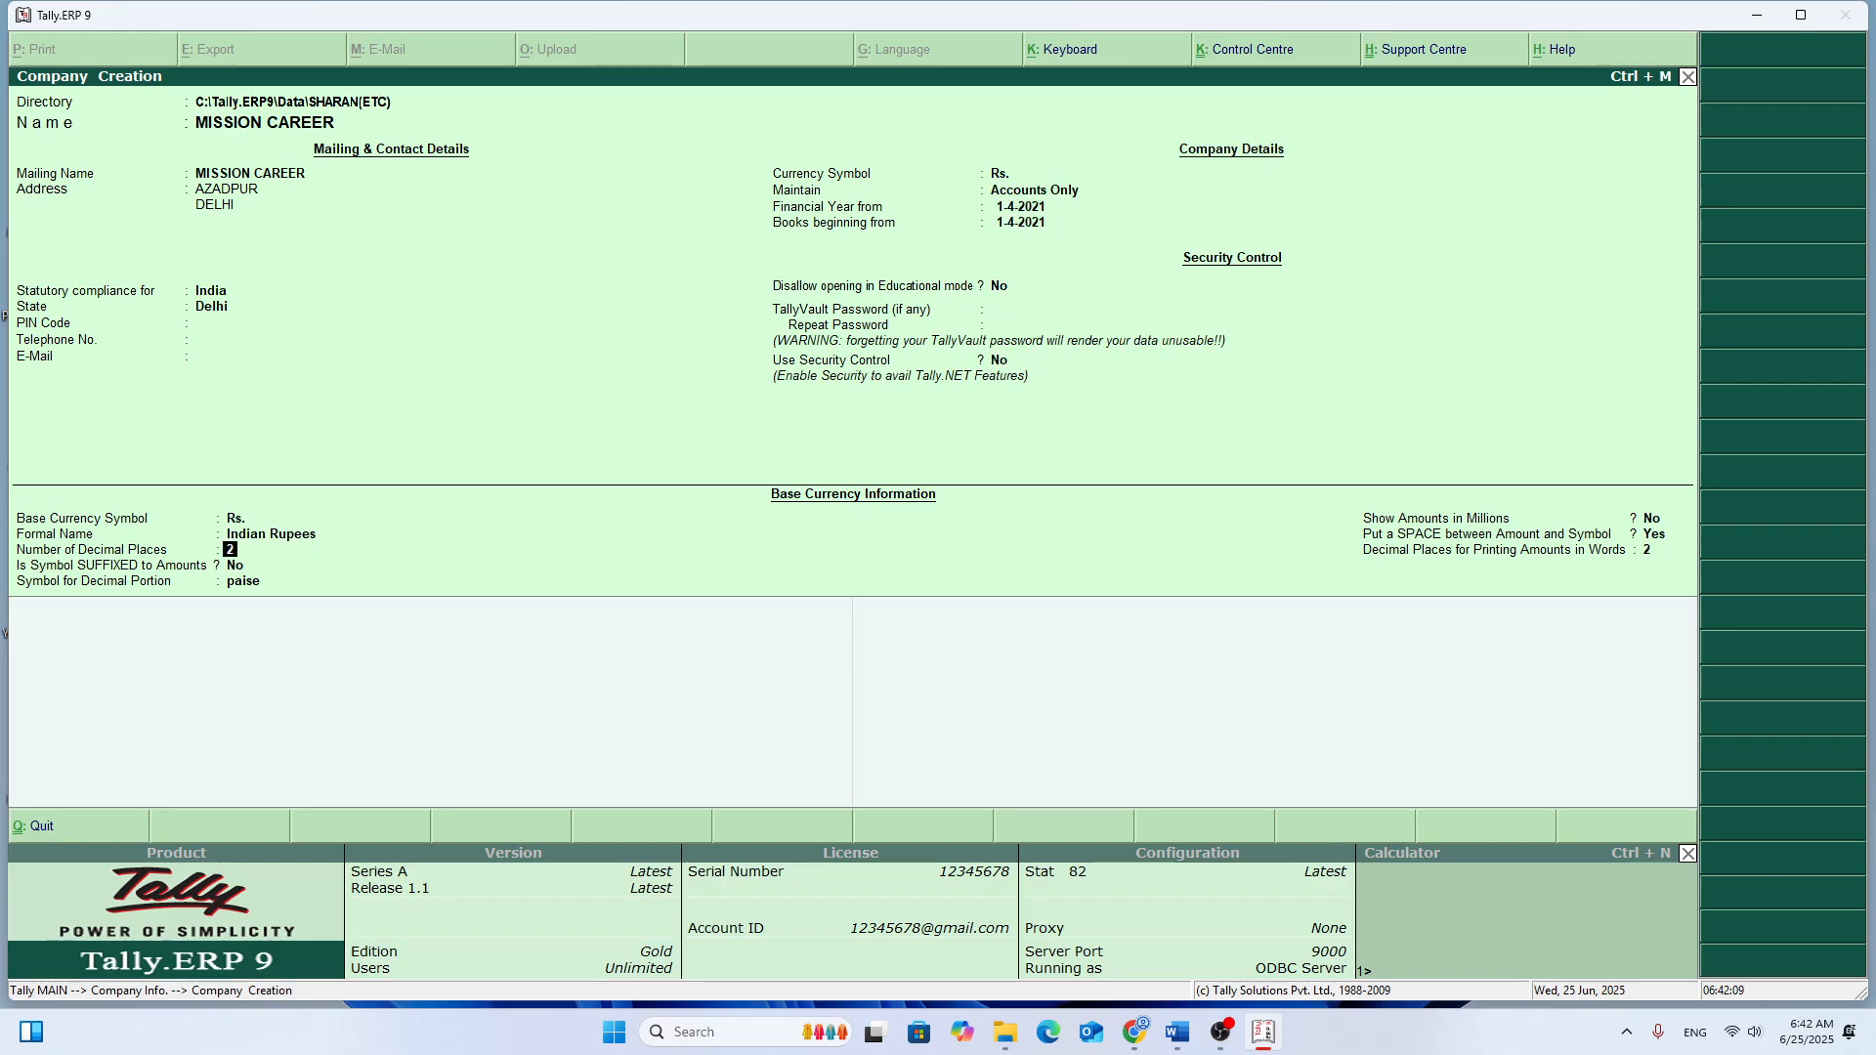
key("Return")
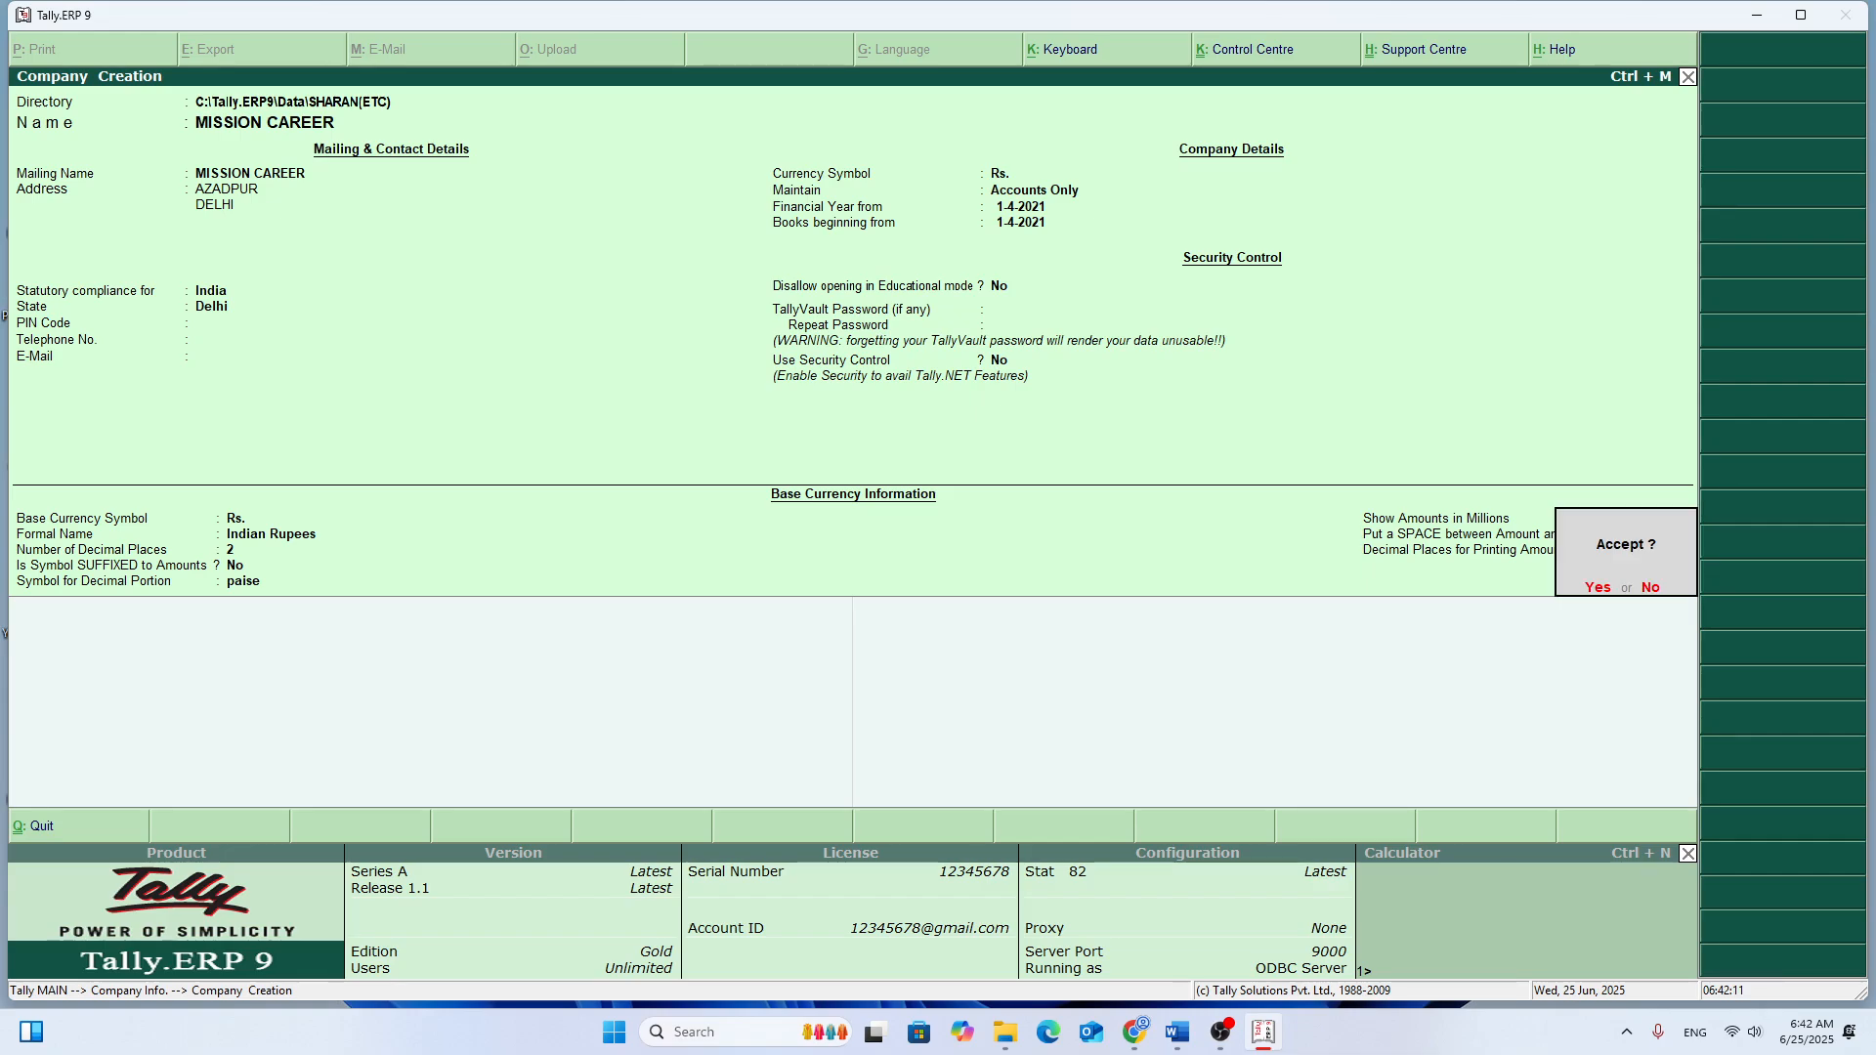
key("Return")
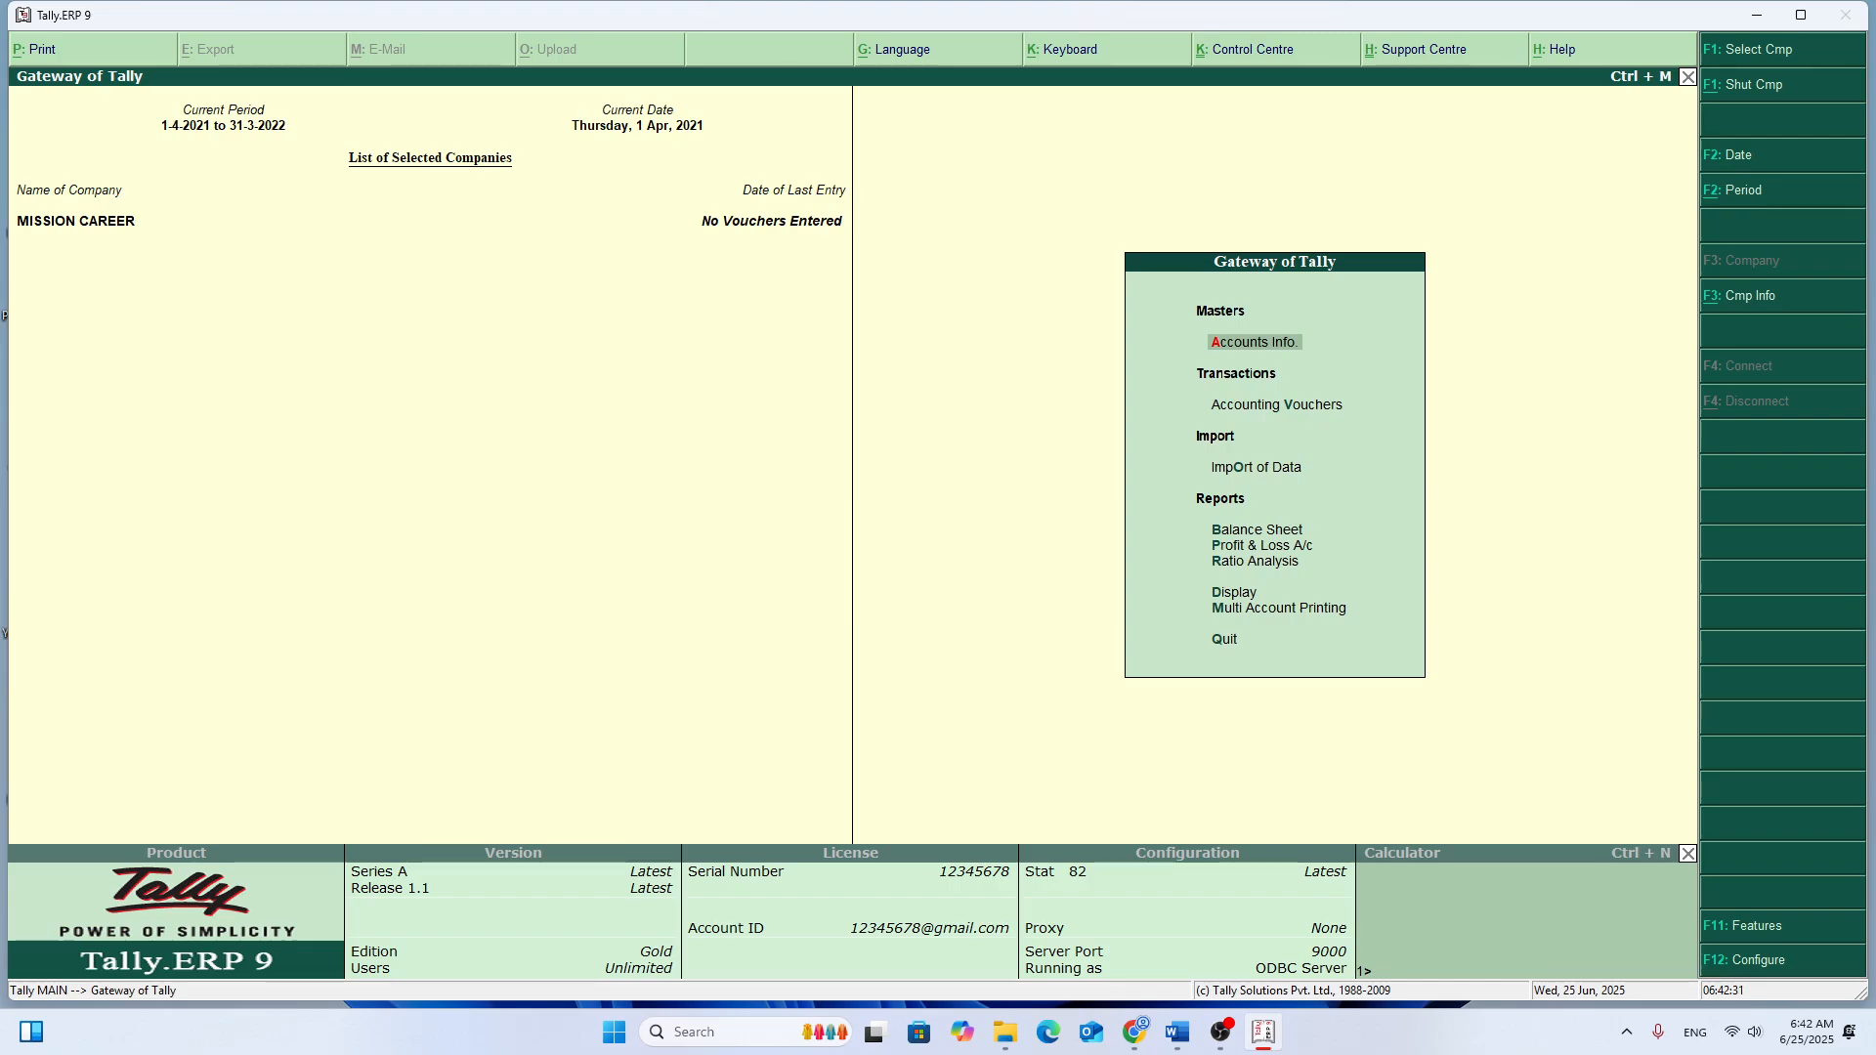
Step: Shut MISSION CAREER and examine the list of companies stored in the SHARAN(ETC) directory
key("alt+F1")
key("Return")
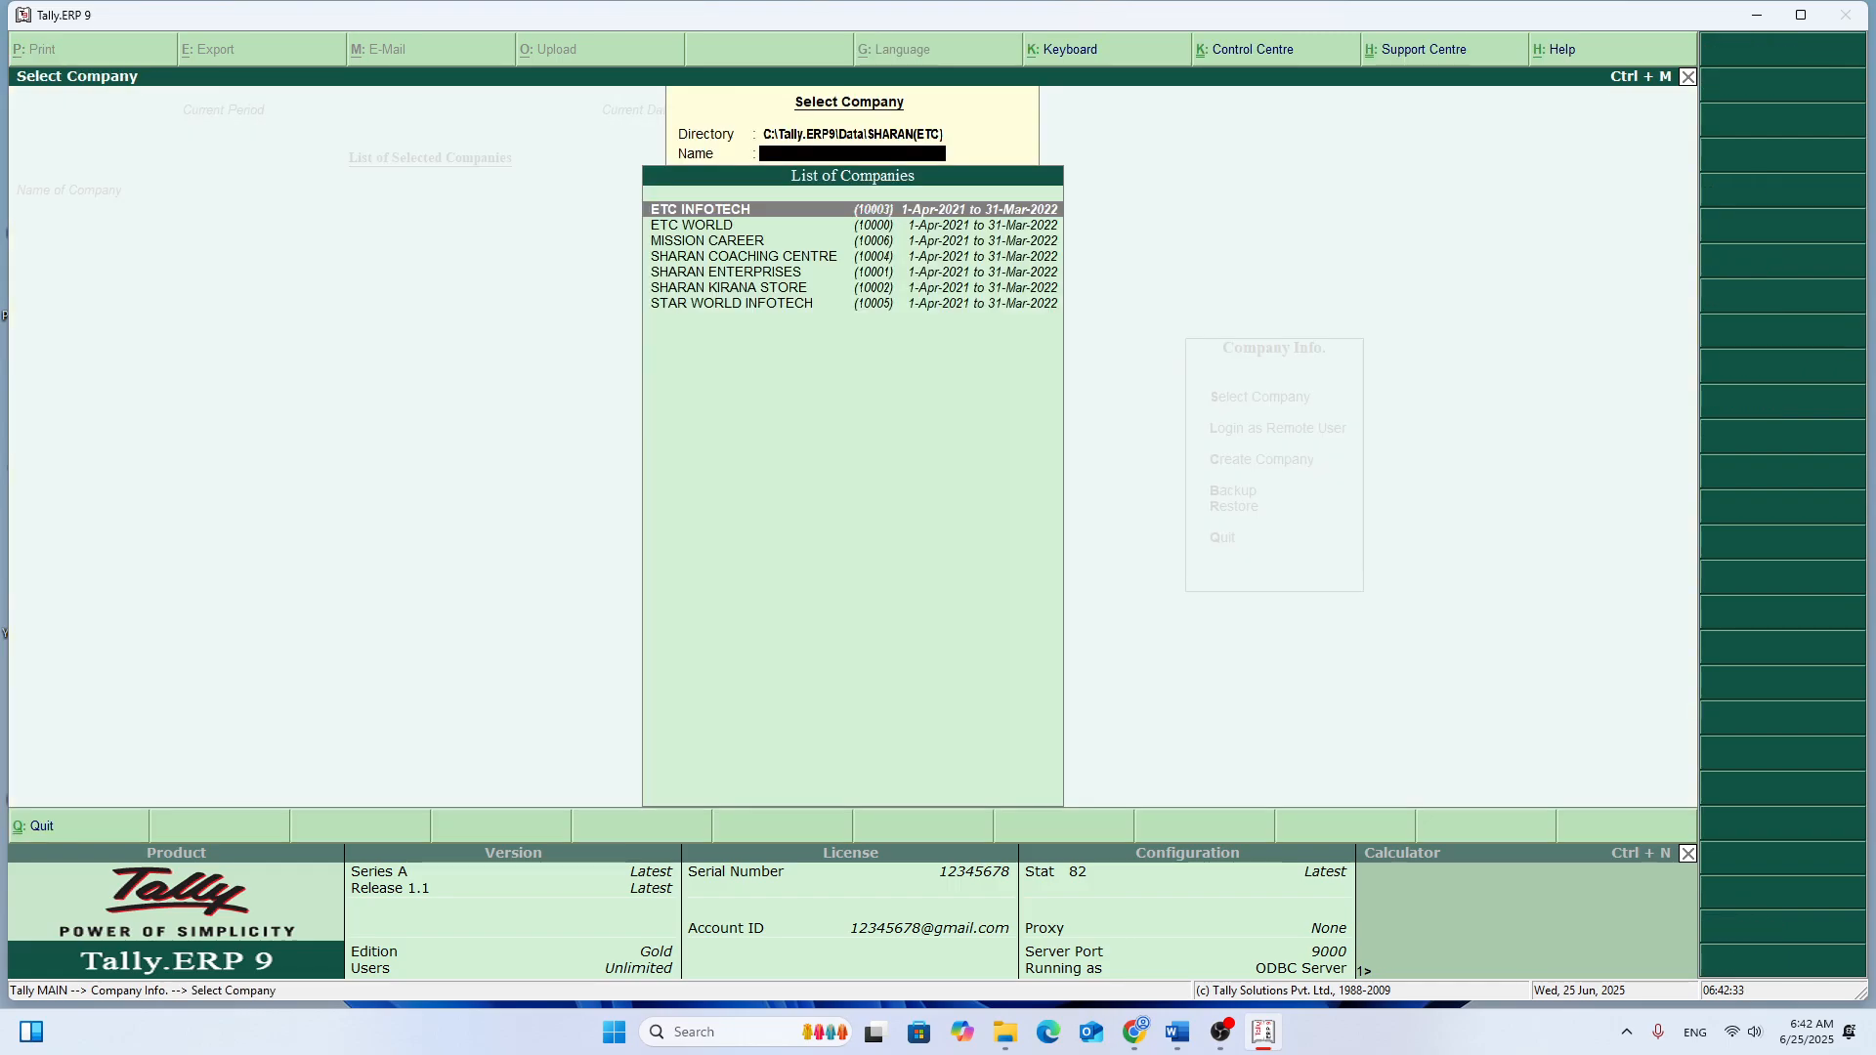
key("Down")
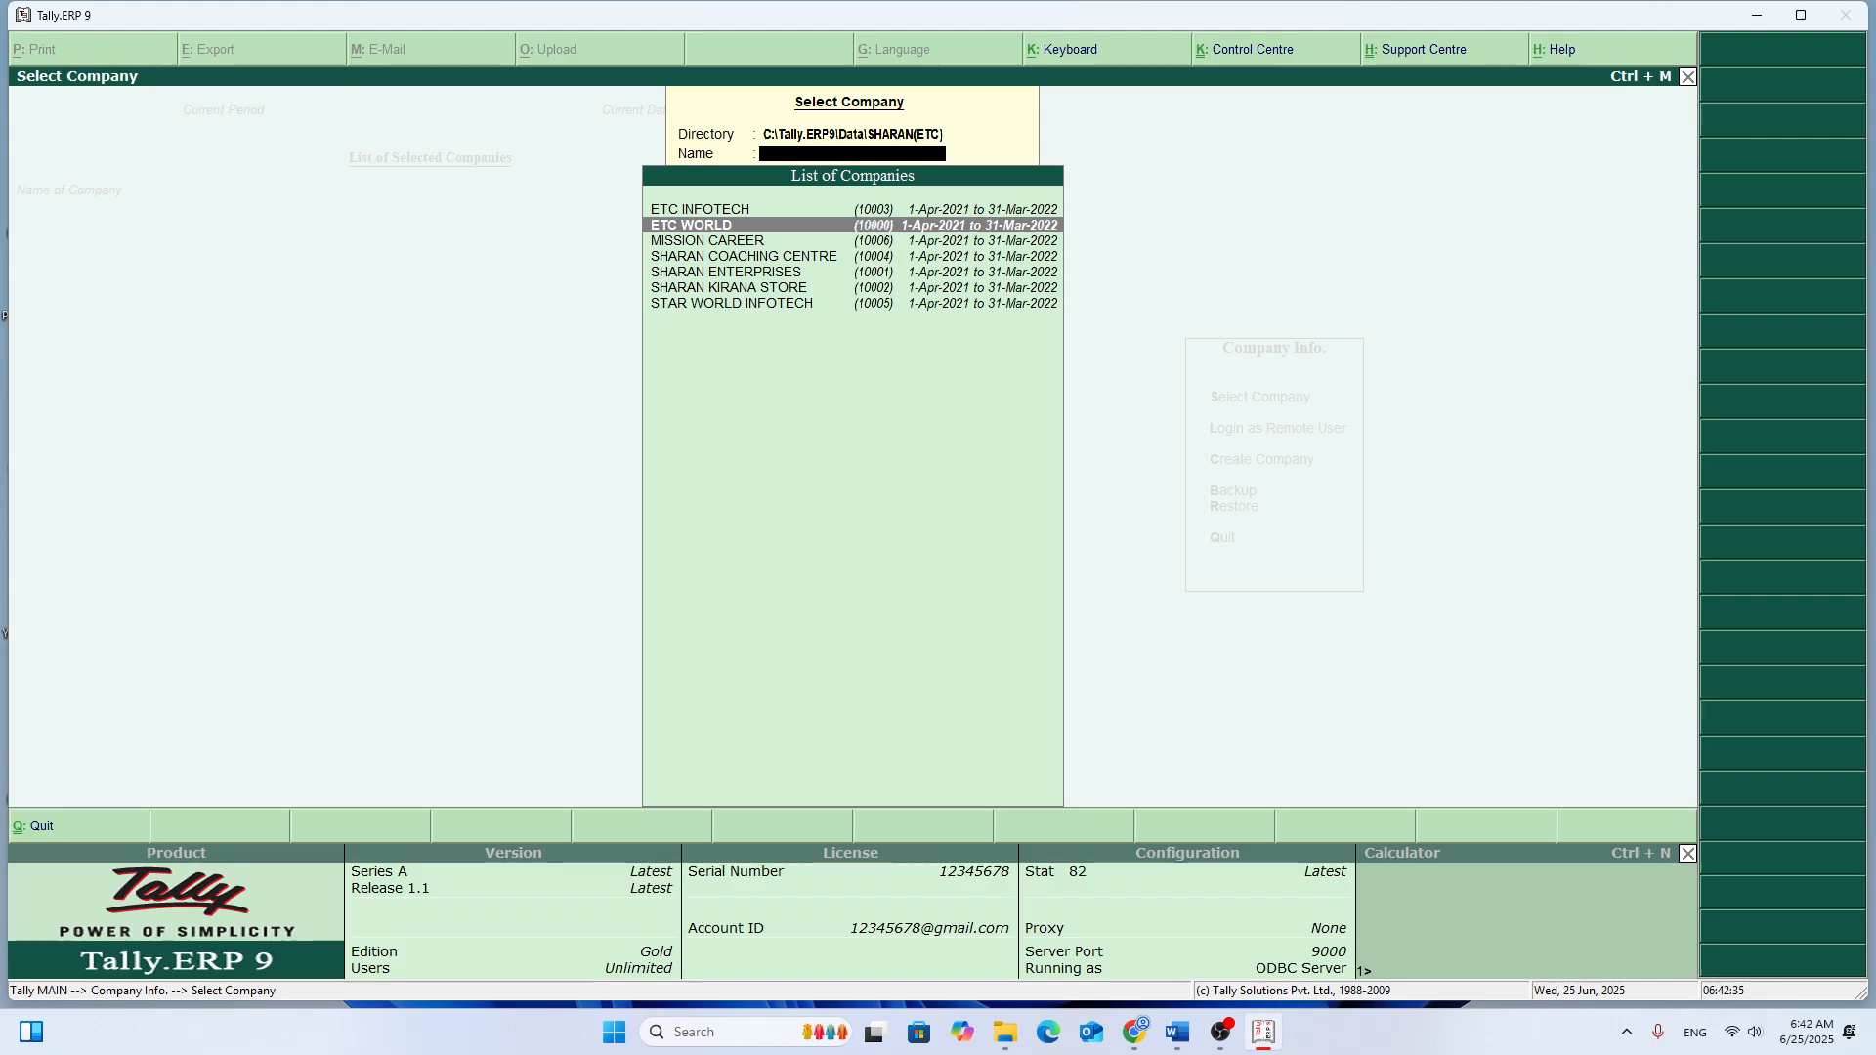
key("Down")
key("Down")
key("Down")
key("Down")
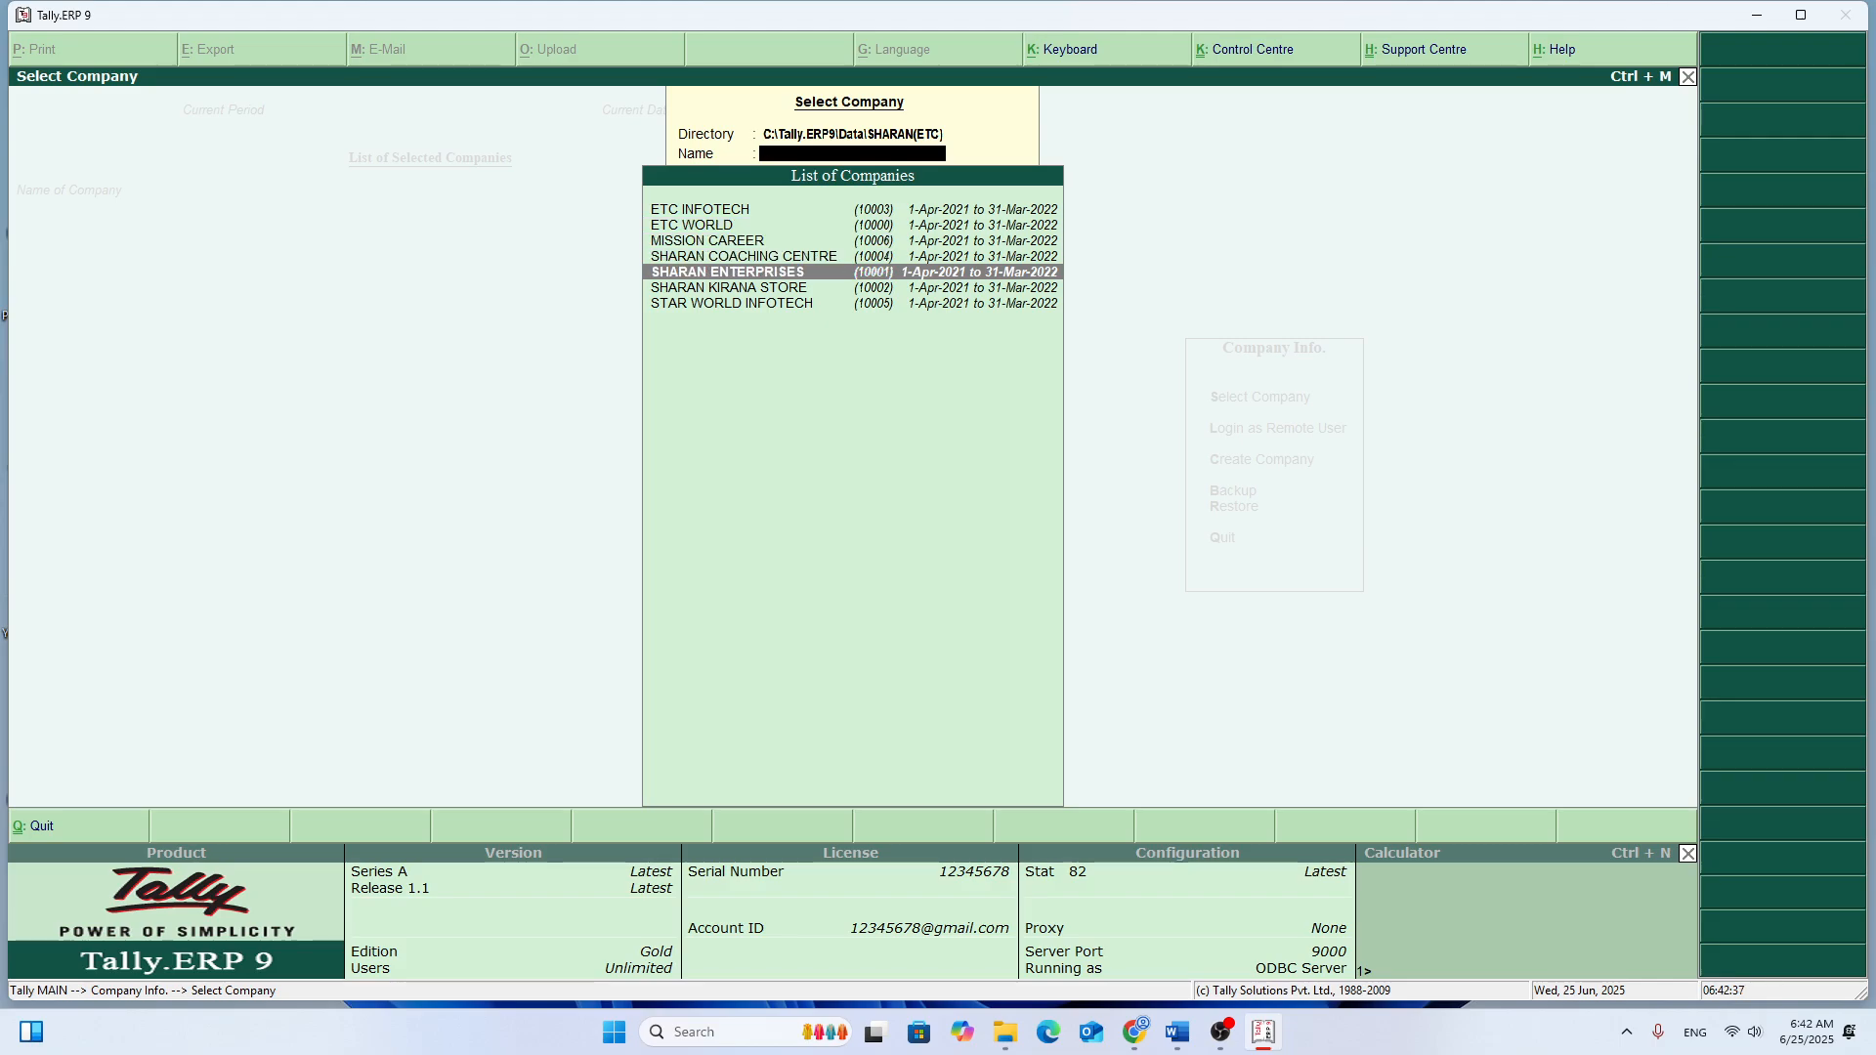
key("Down")
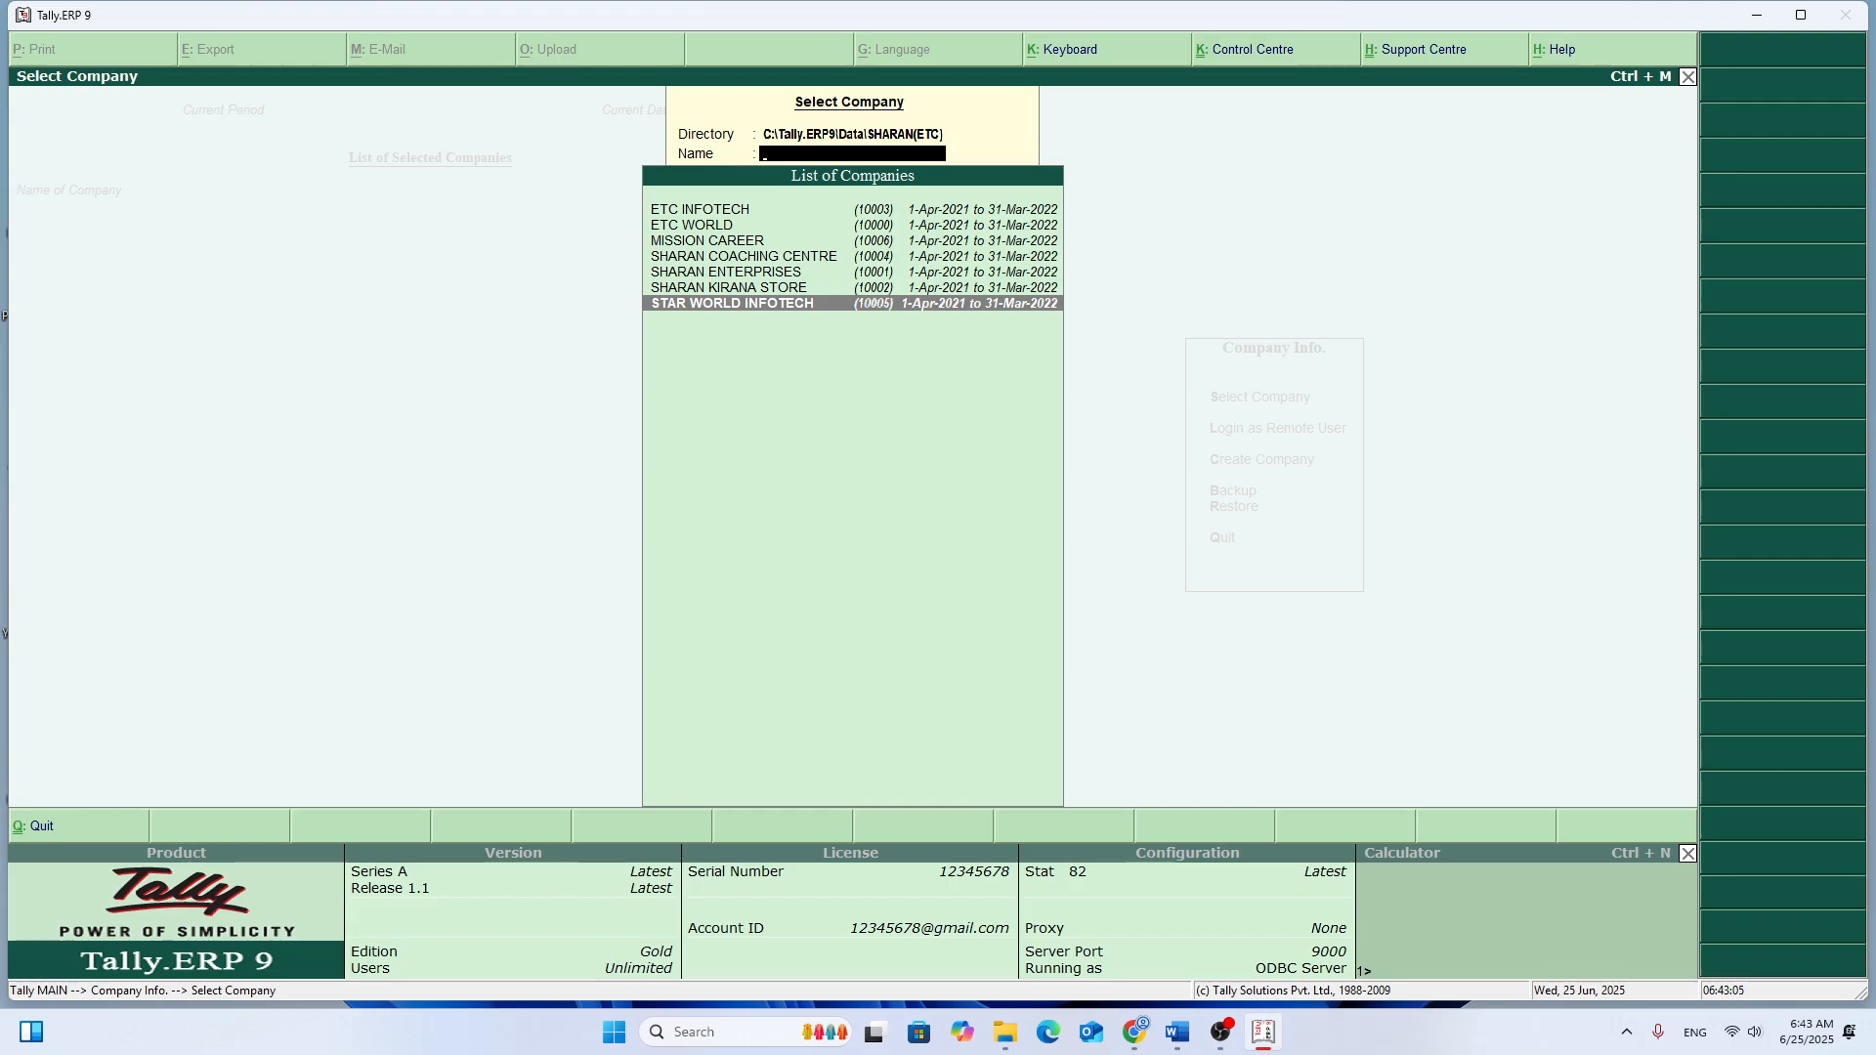
Step: Leave the company list, quit Tally.ERP 9 and launch it again from the desktop
key("Escape")
key("Escape")
key("Escape")
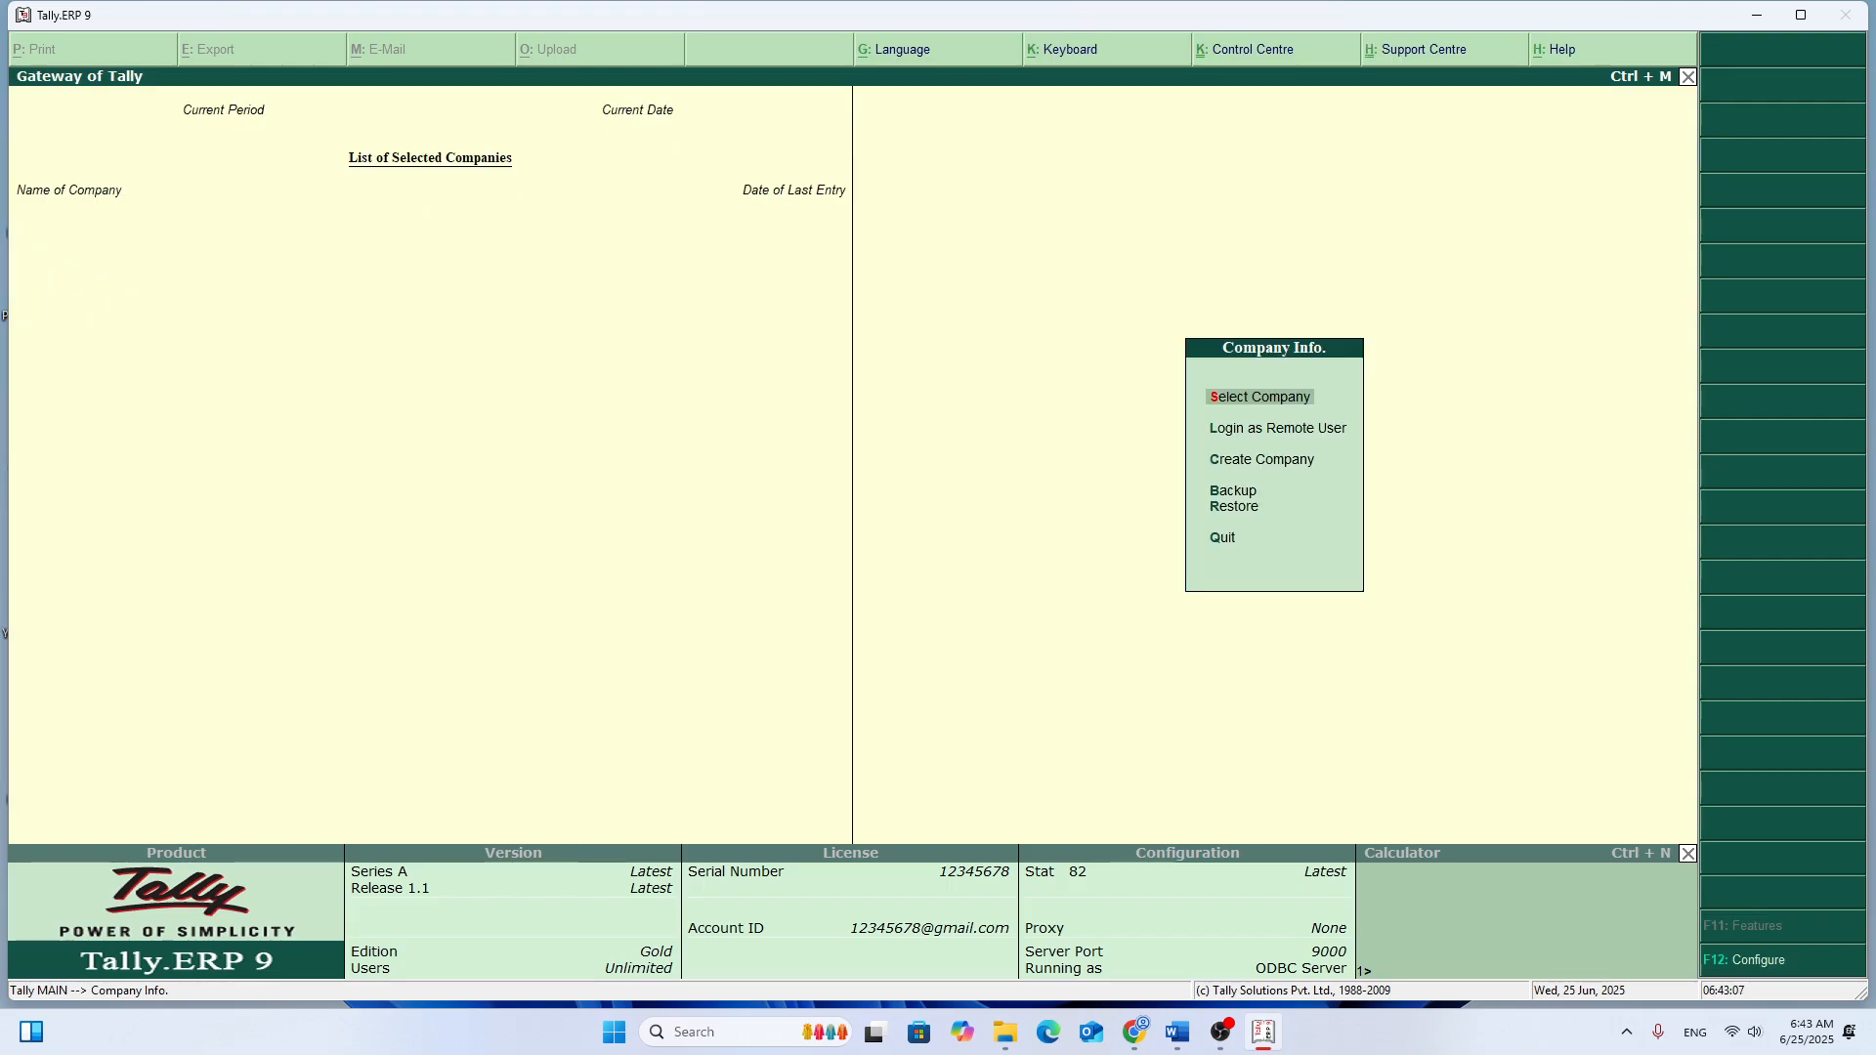
key("Escape")
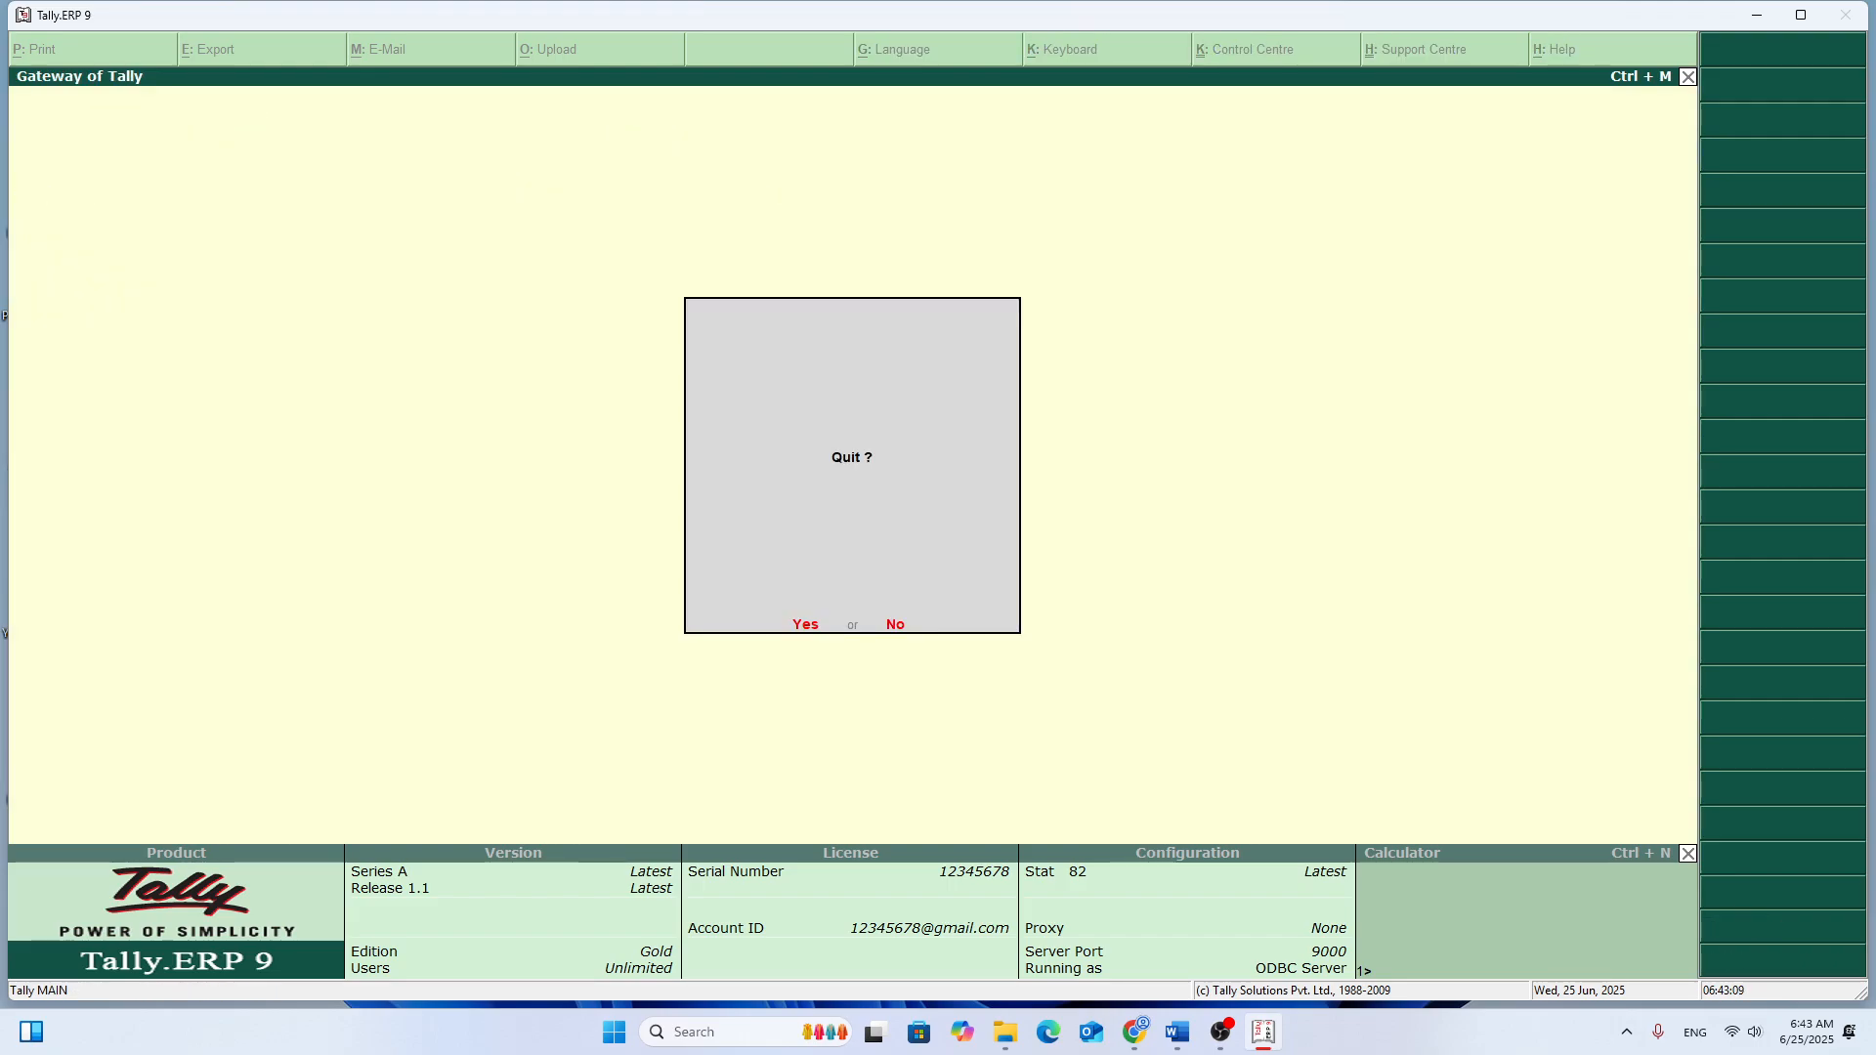
key("Return")
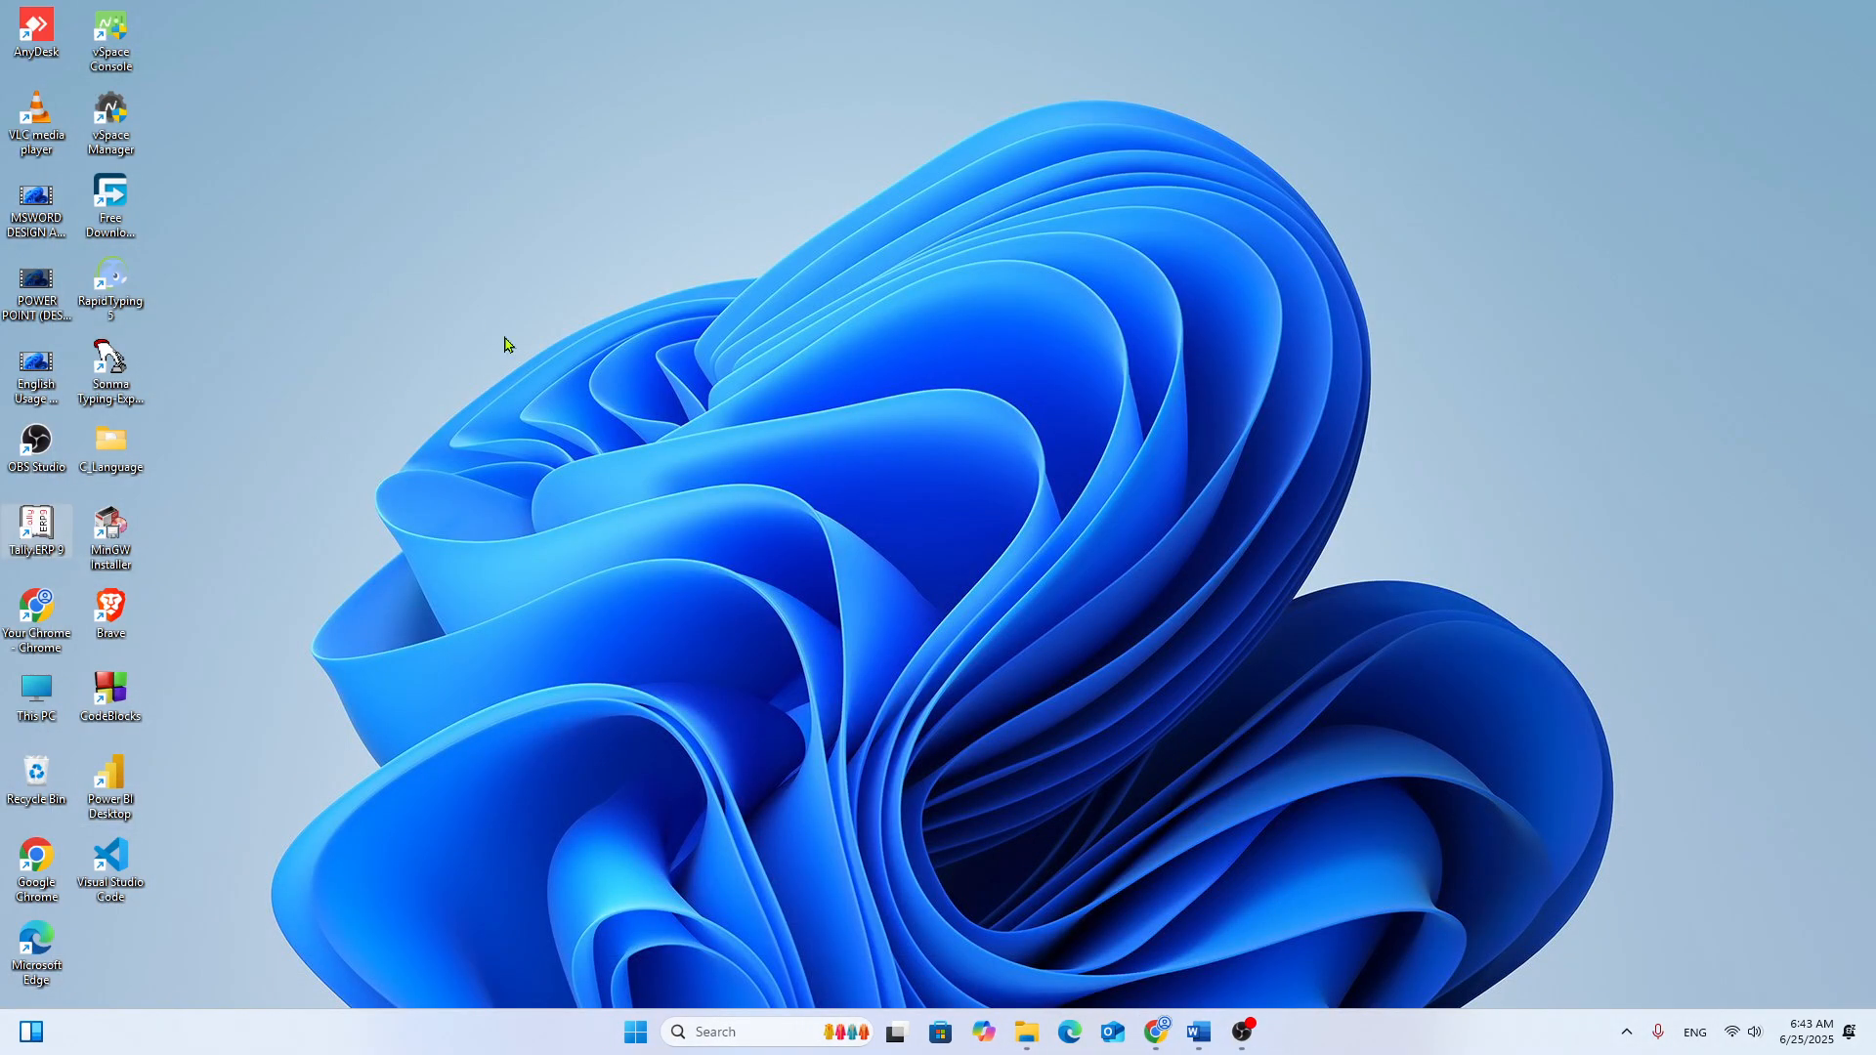
double_click(36, 528)
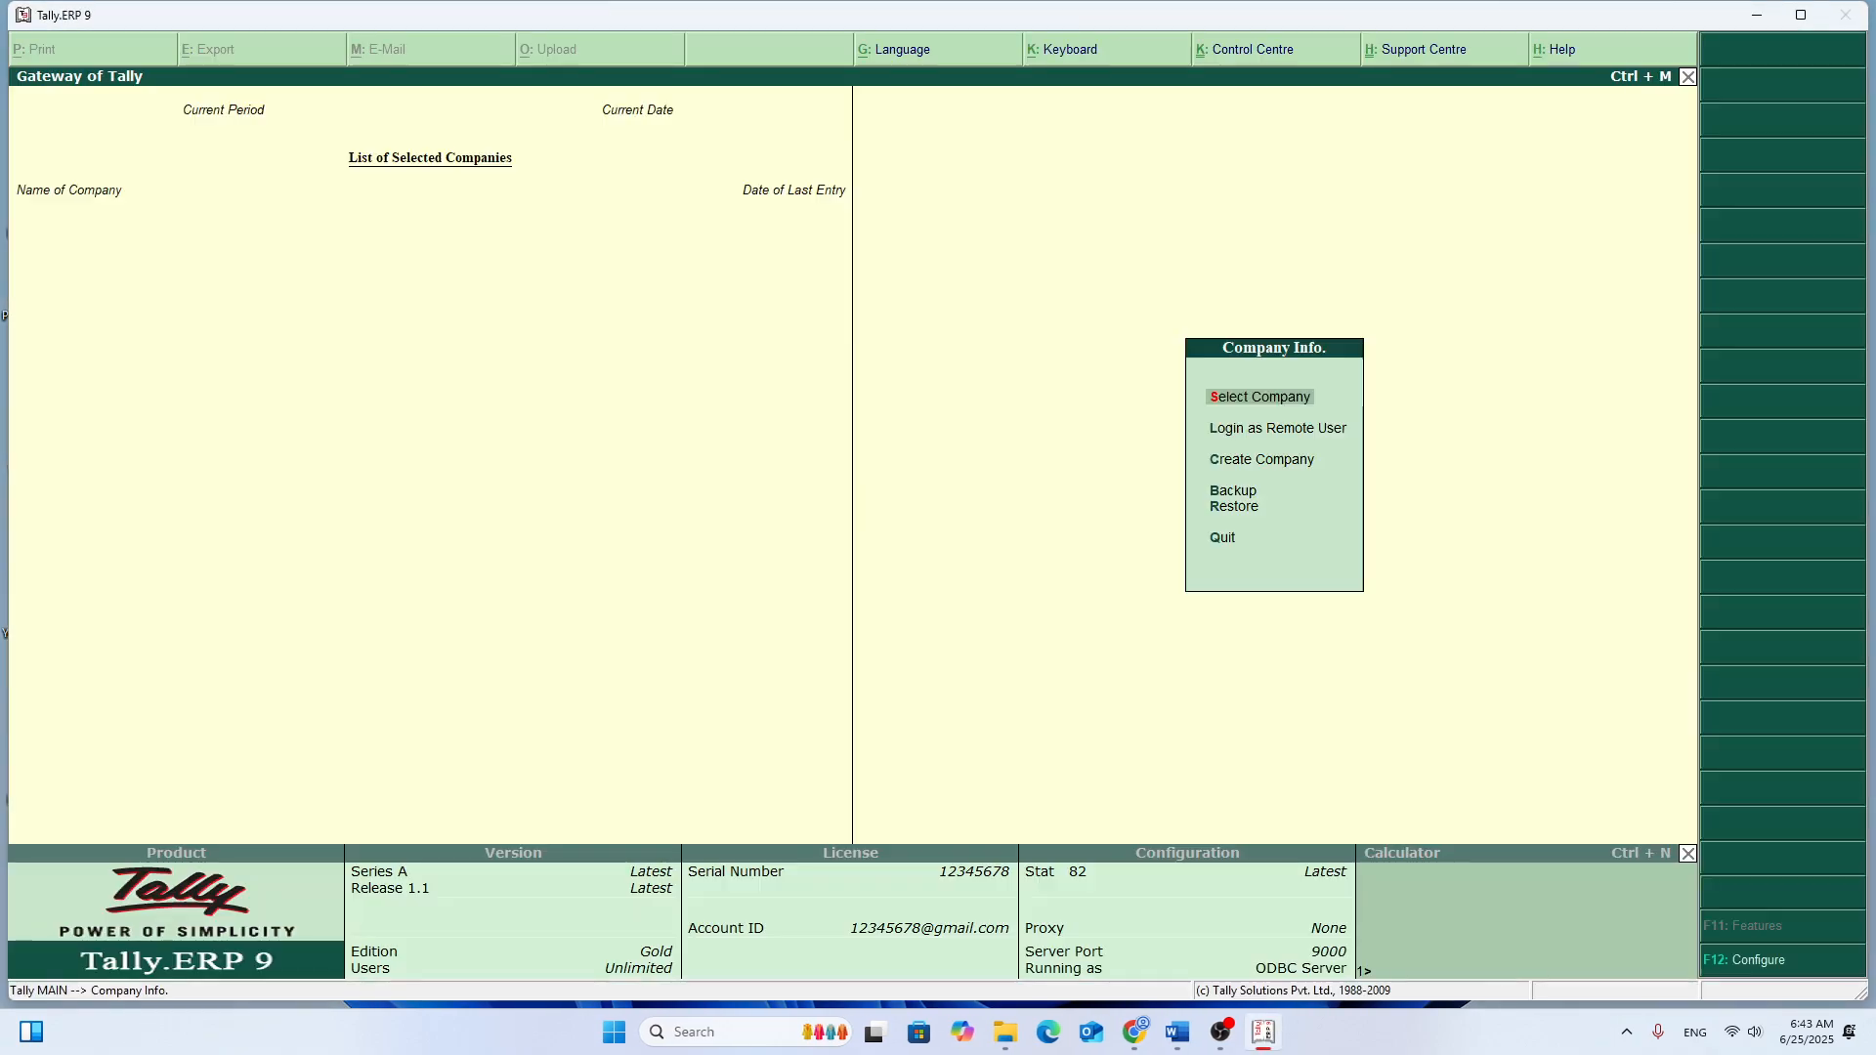
Step: Set the company directory to C:\Tally.ERP9\Data\SHARAN(ETC) and load ETC WORLD from it
key("Return")
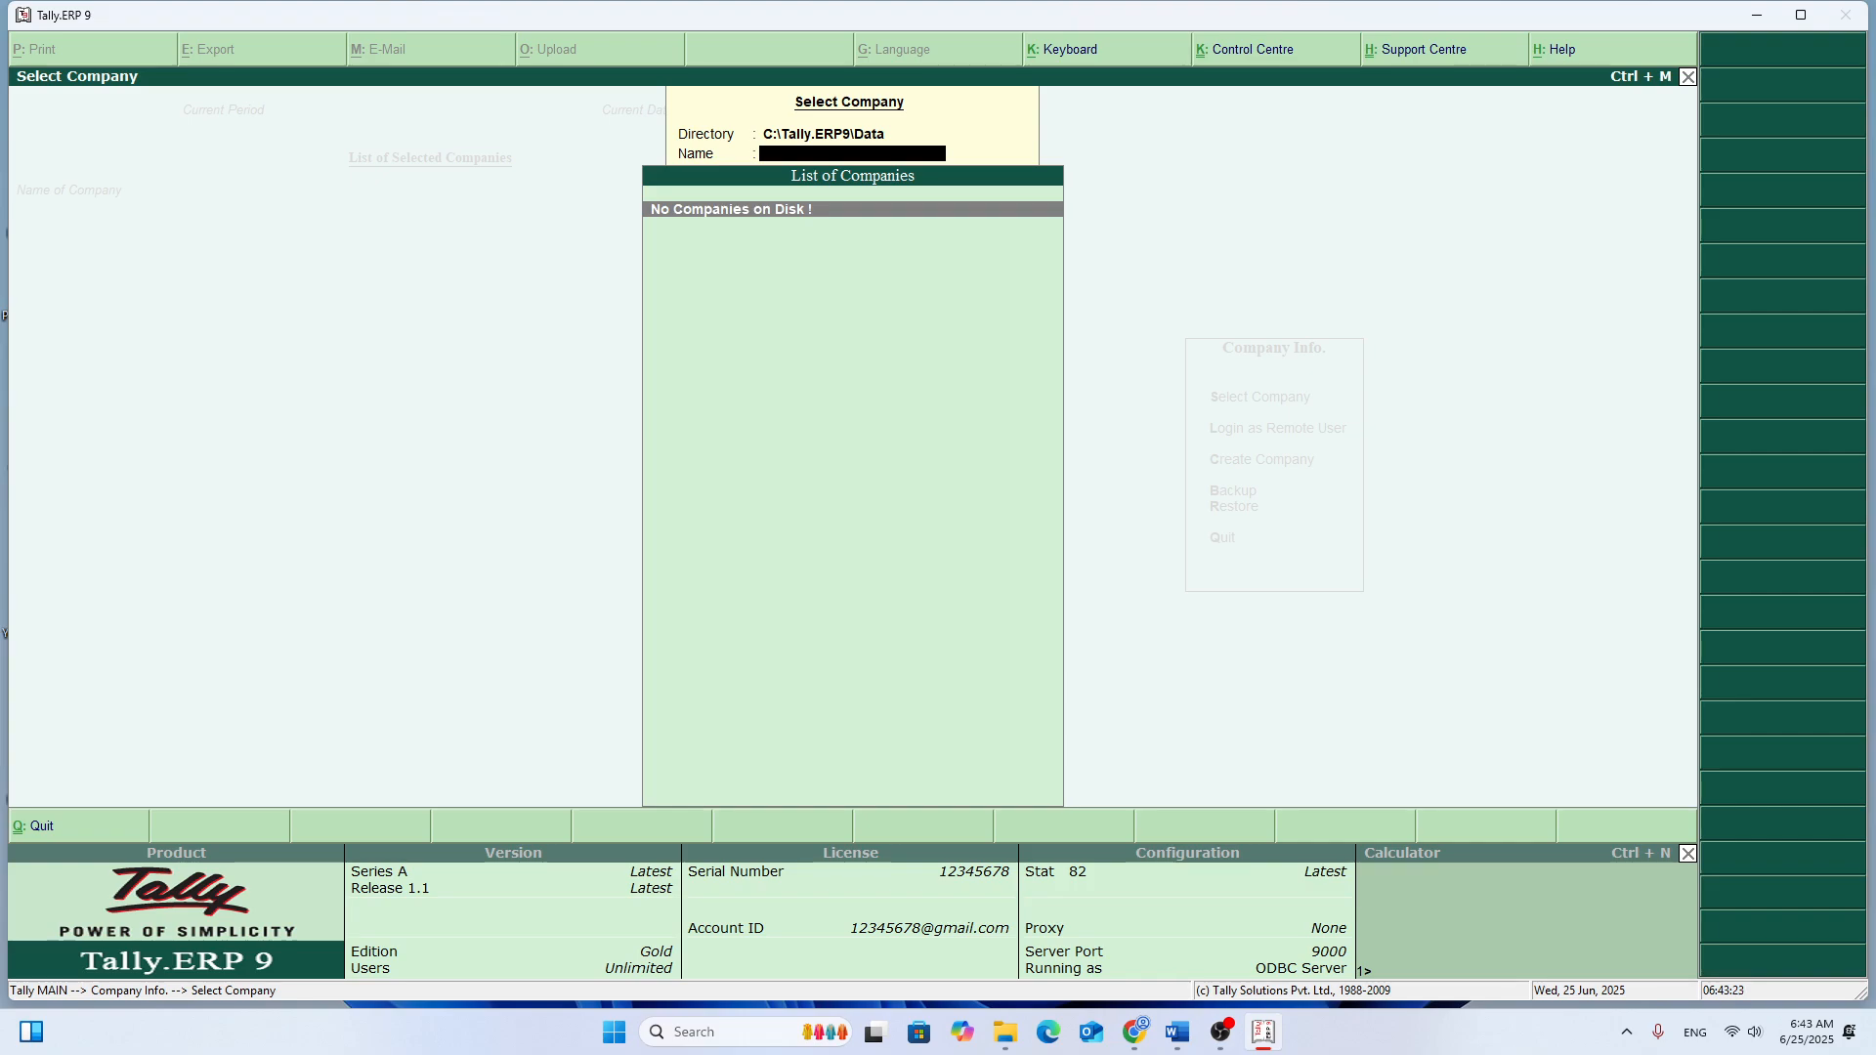
key("BackSpace")
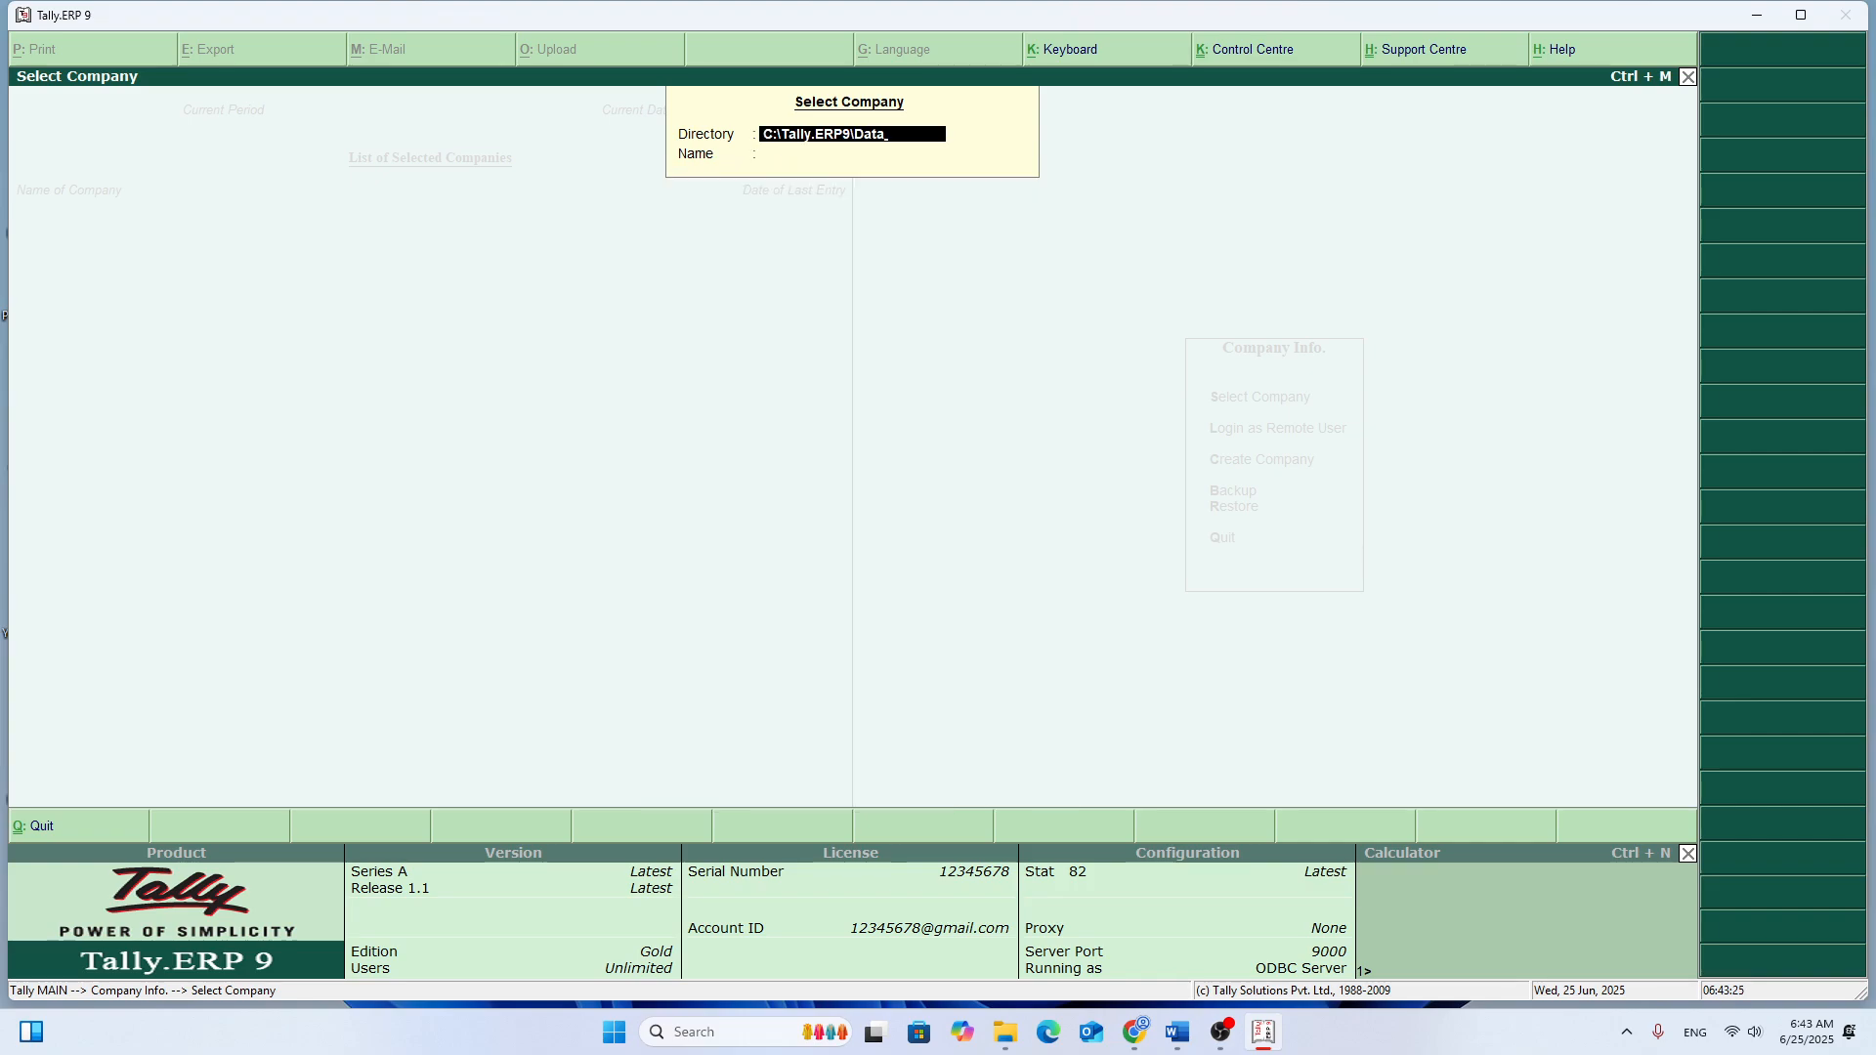
type("\\SHARAN(")
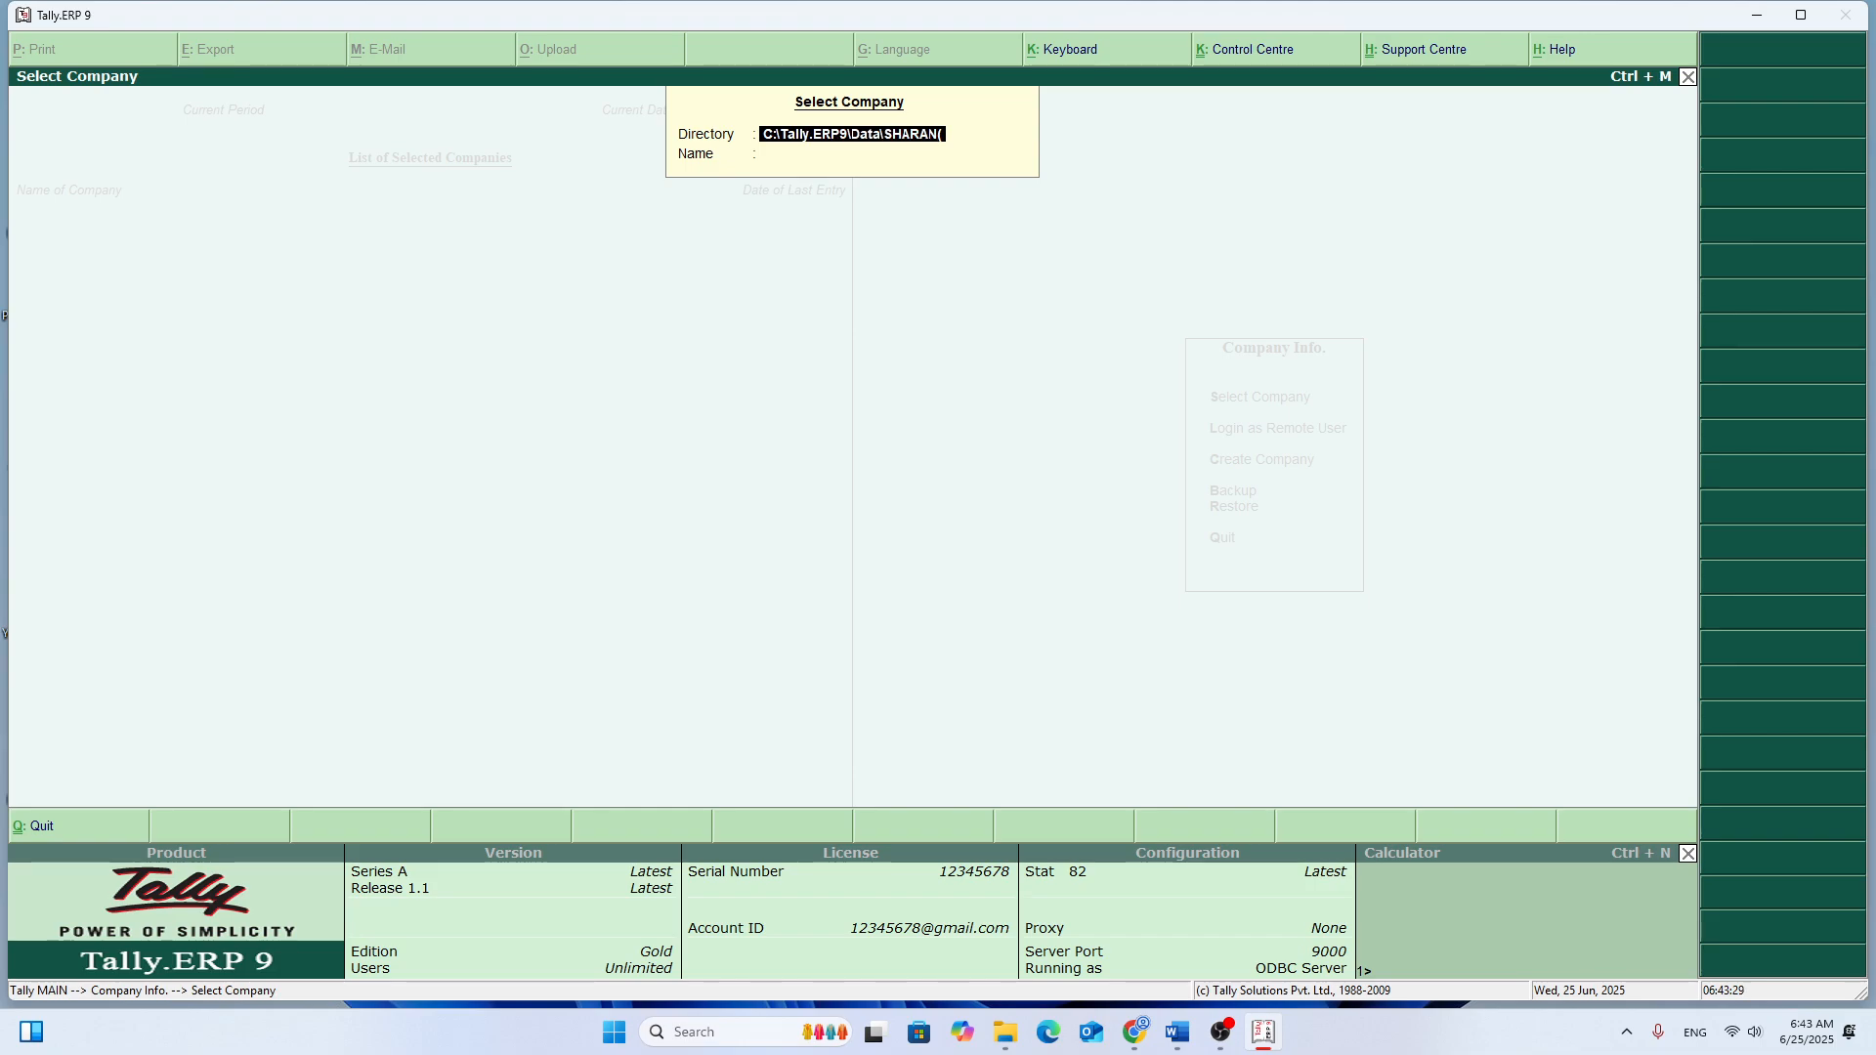
type("ETC)")
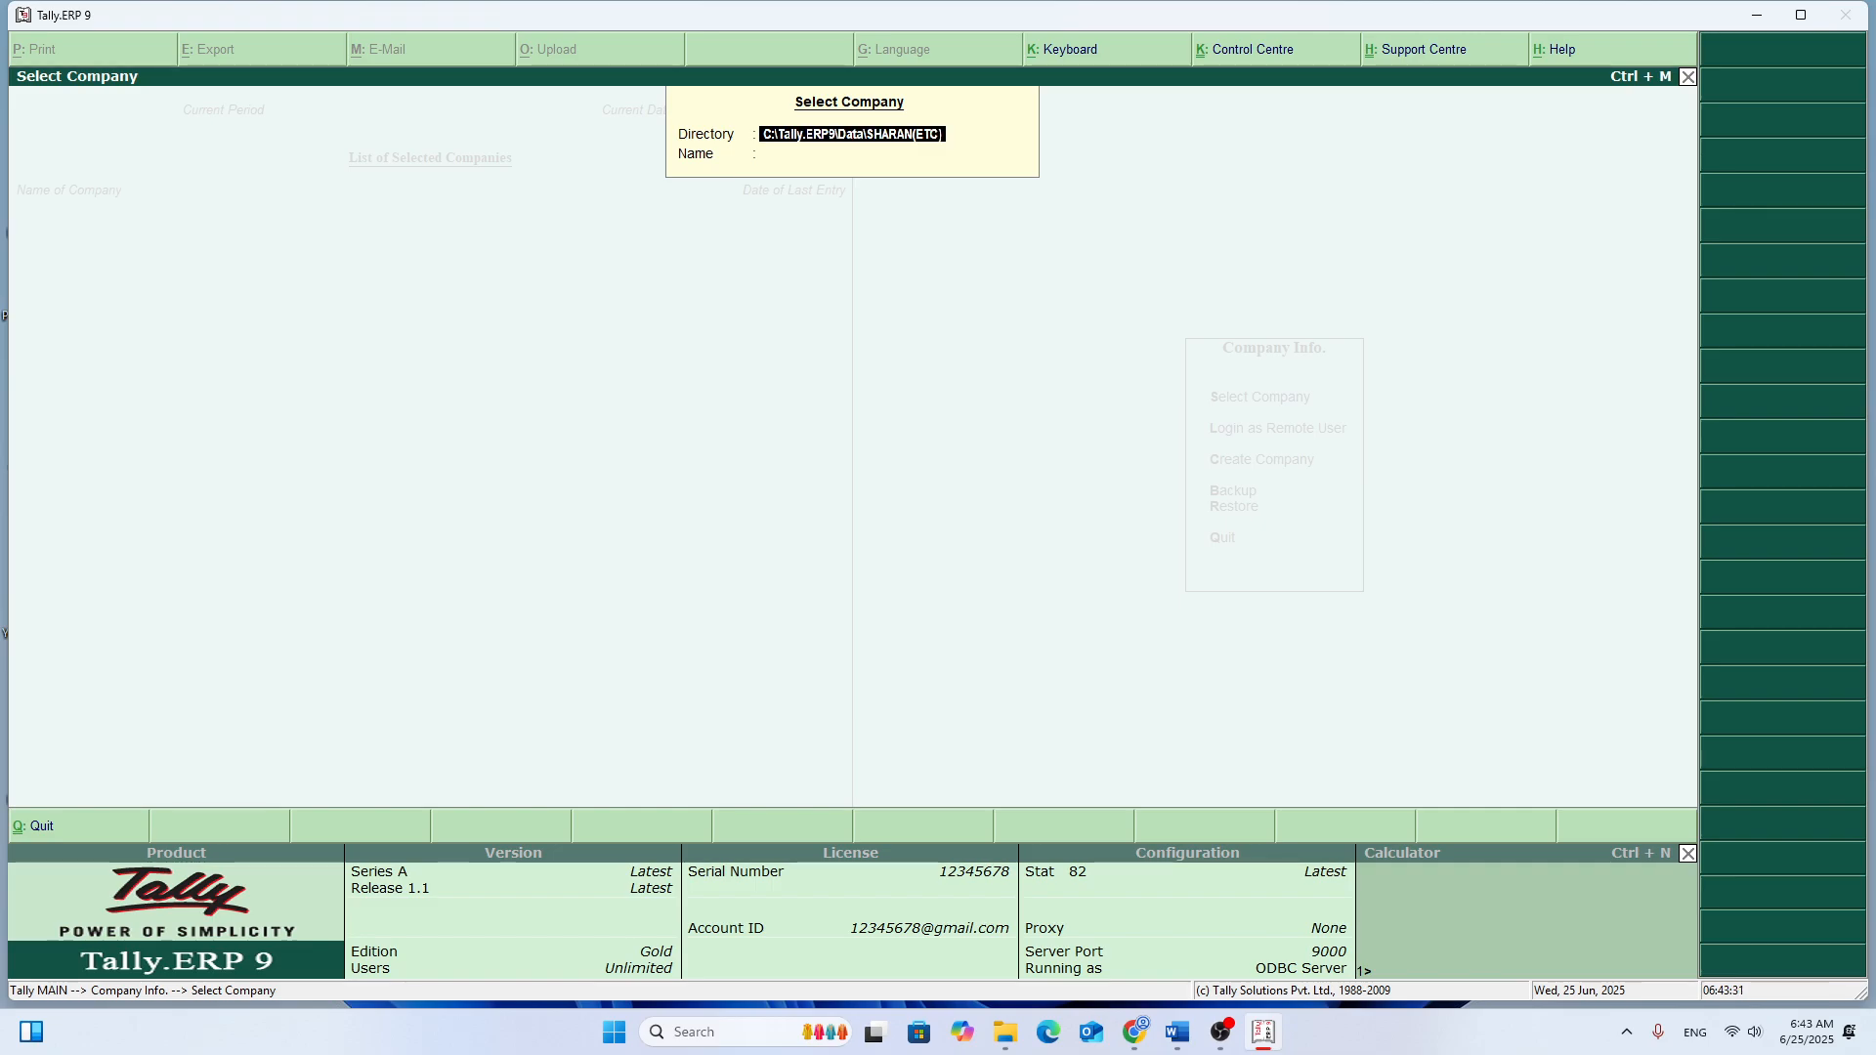
key("Return")
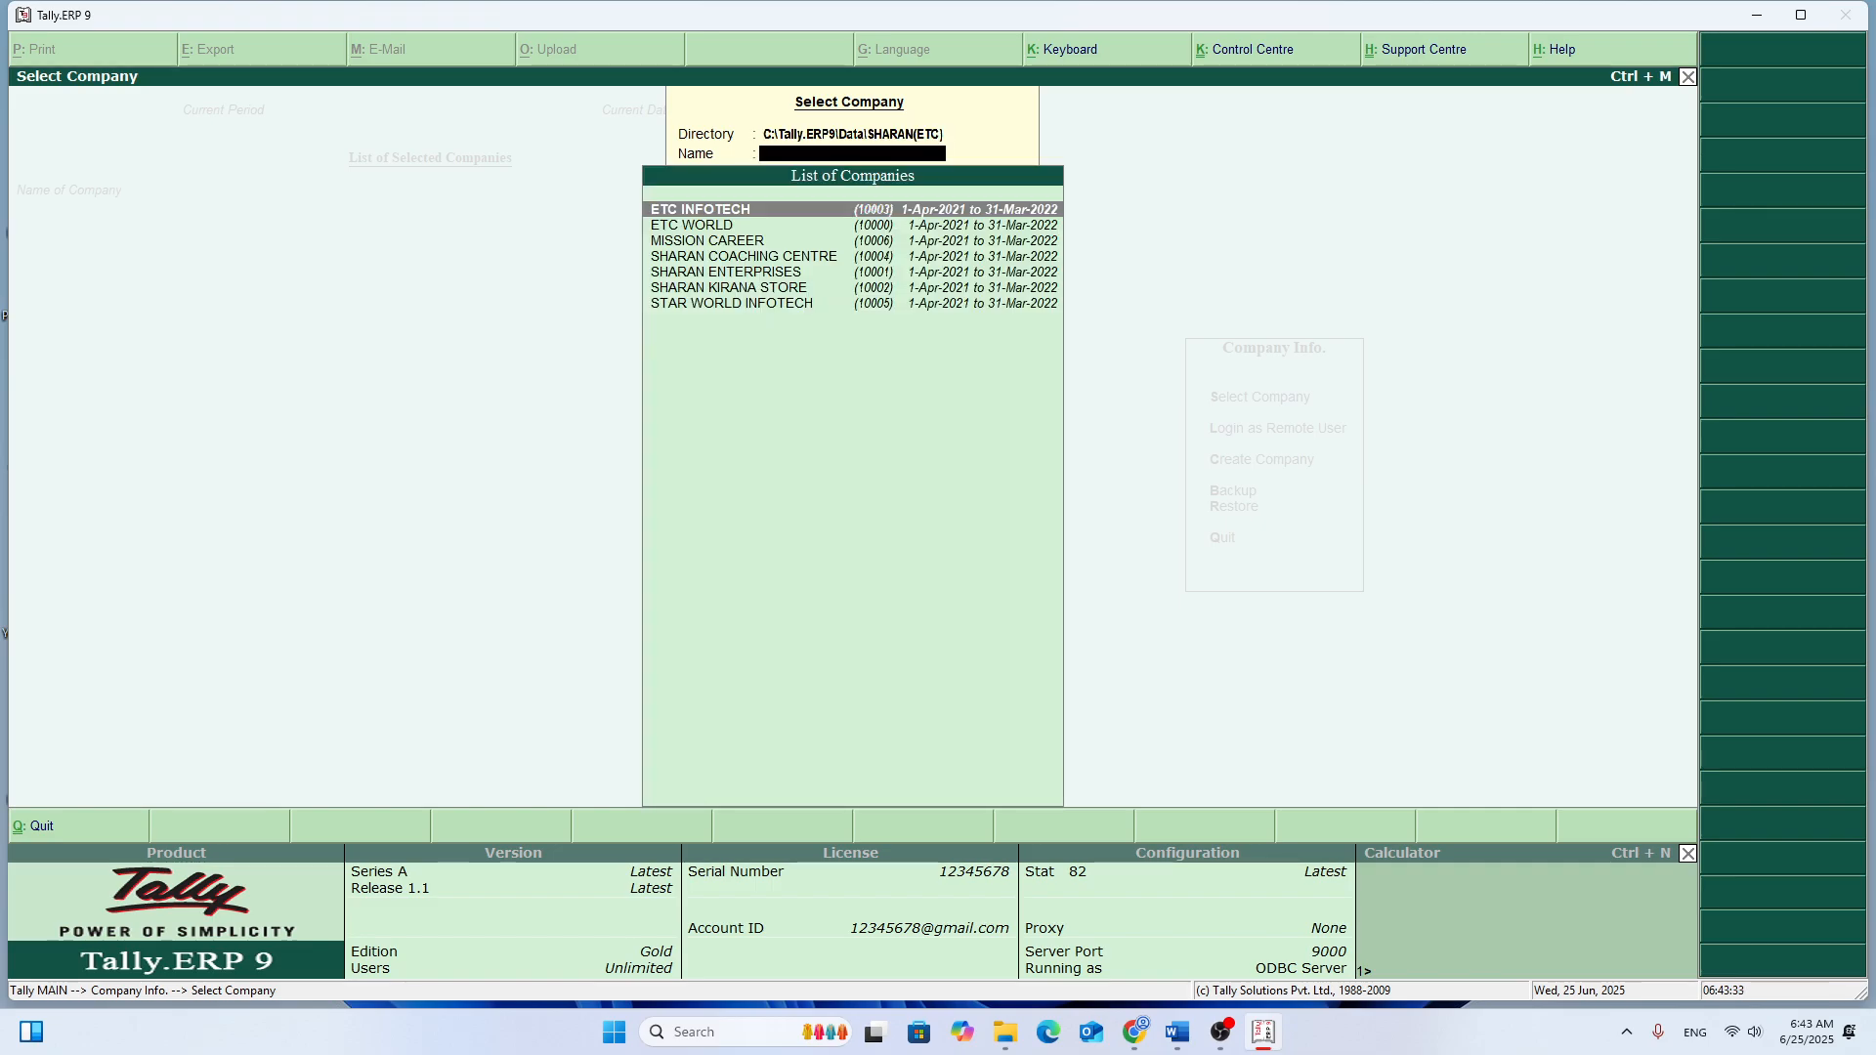
key("Down")
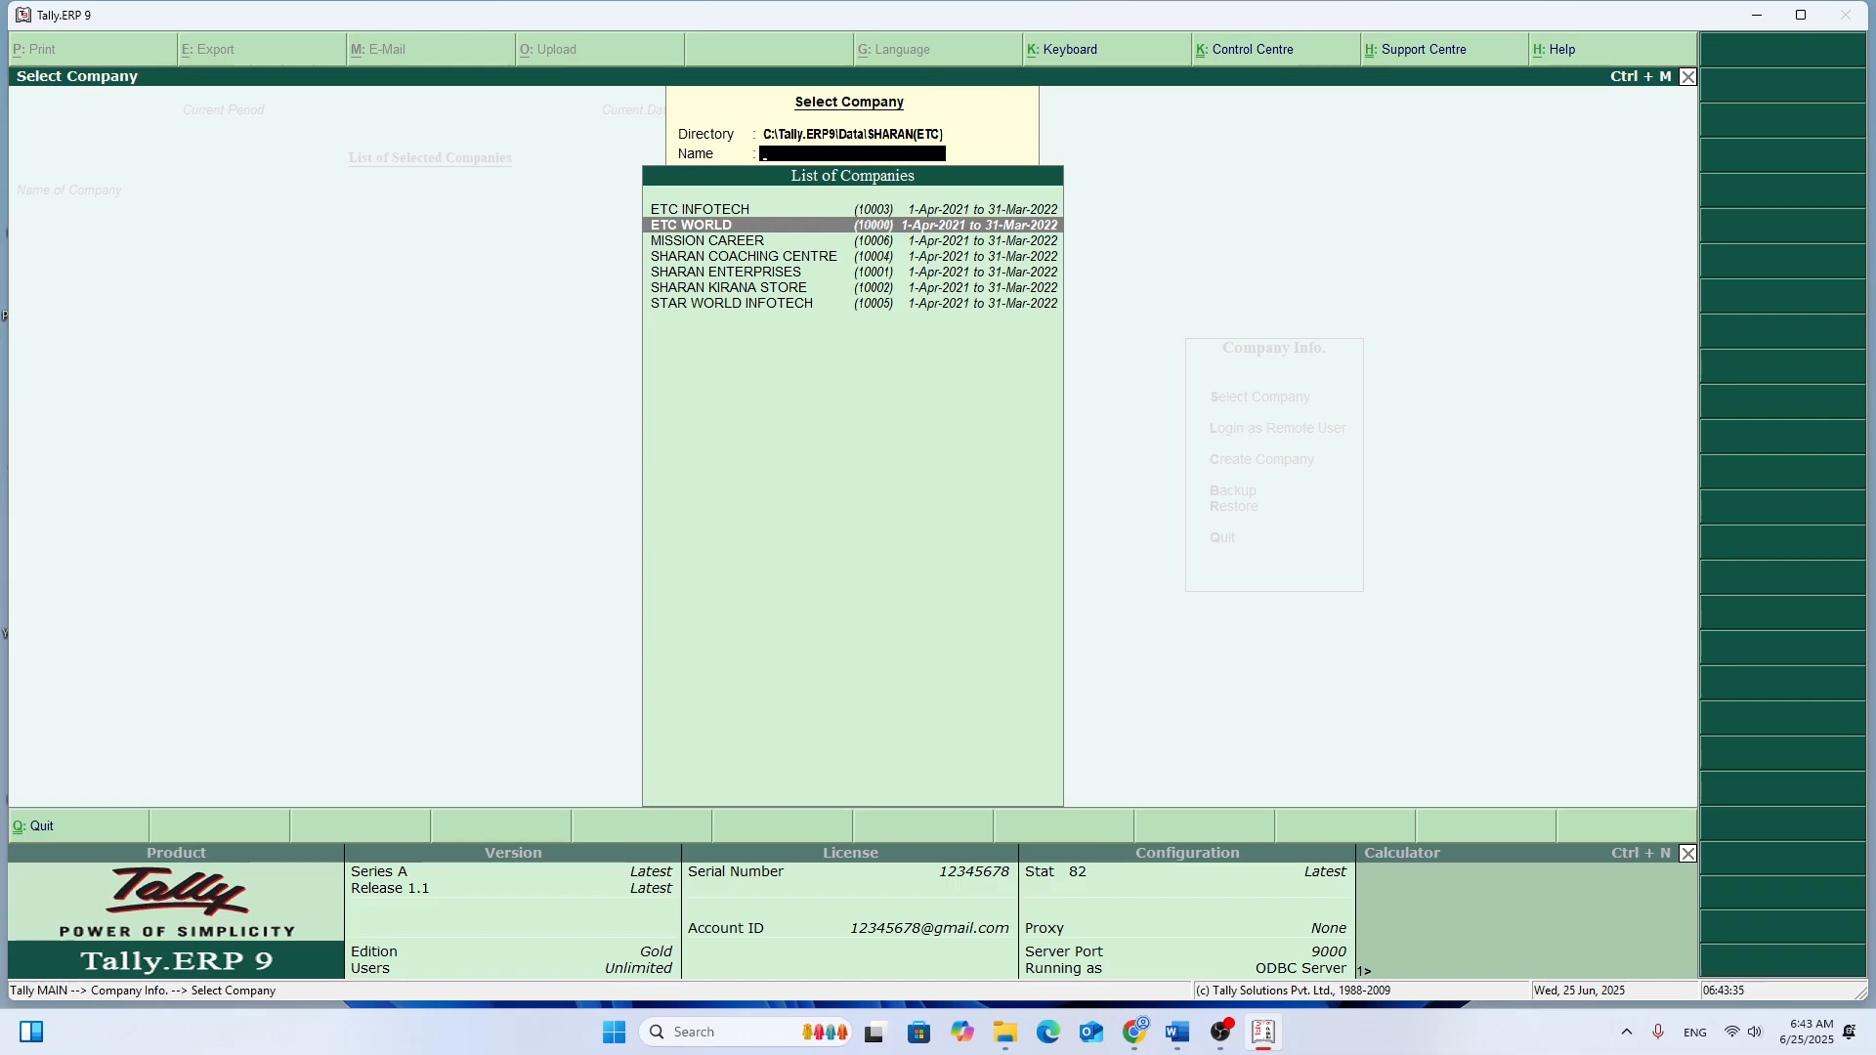
key("Return")
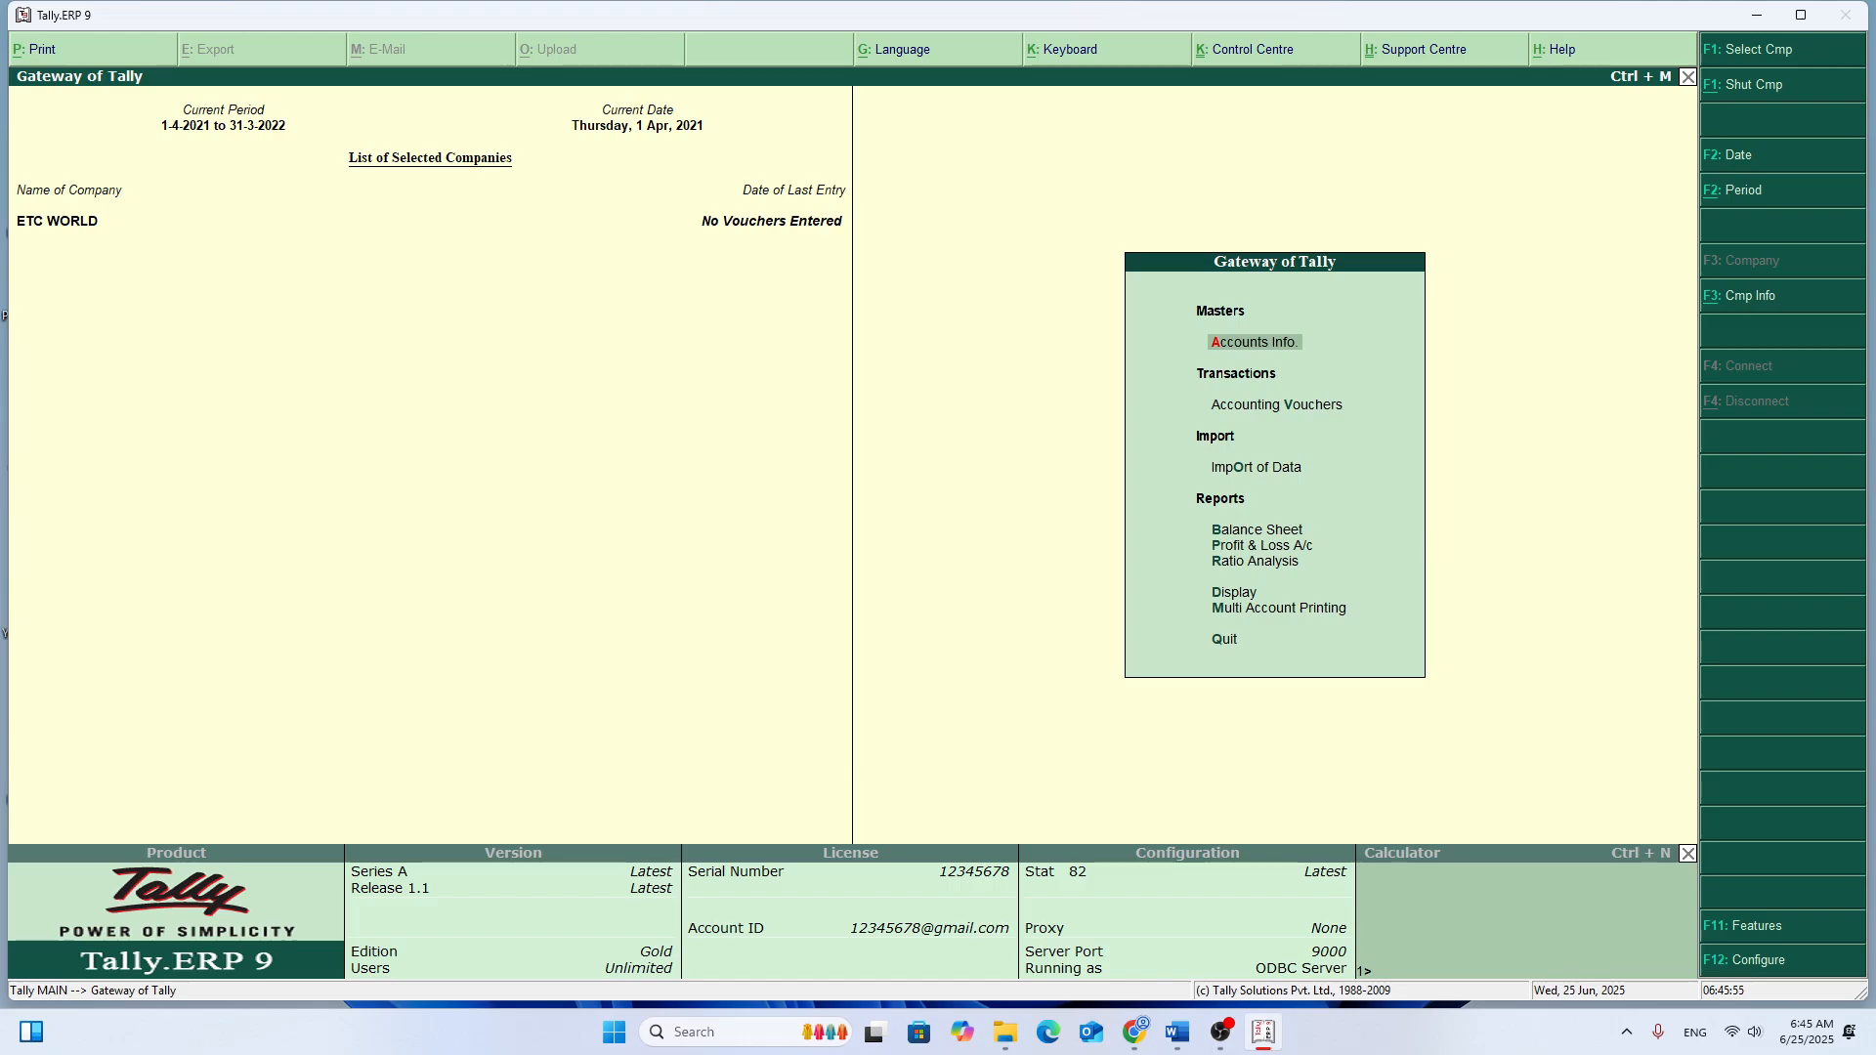
Step: Open the company ETC WORLD for alteration from the company information options
key("alt+F3")
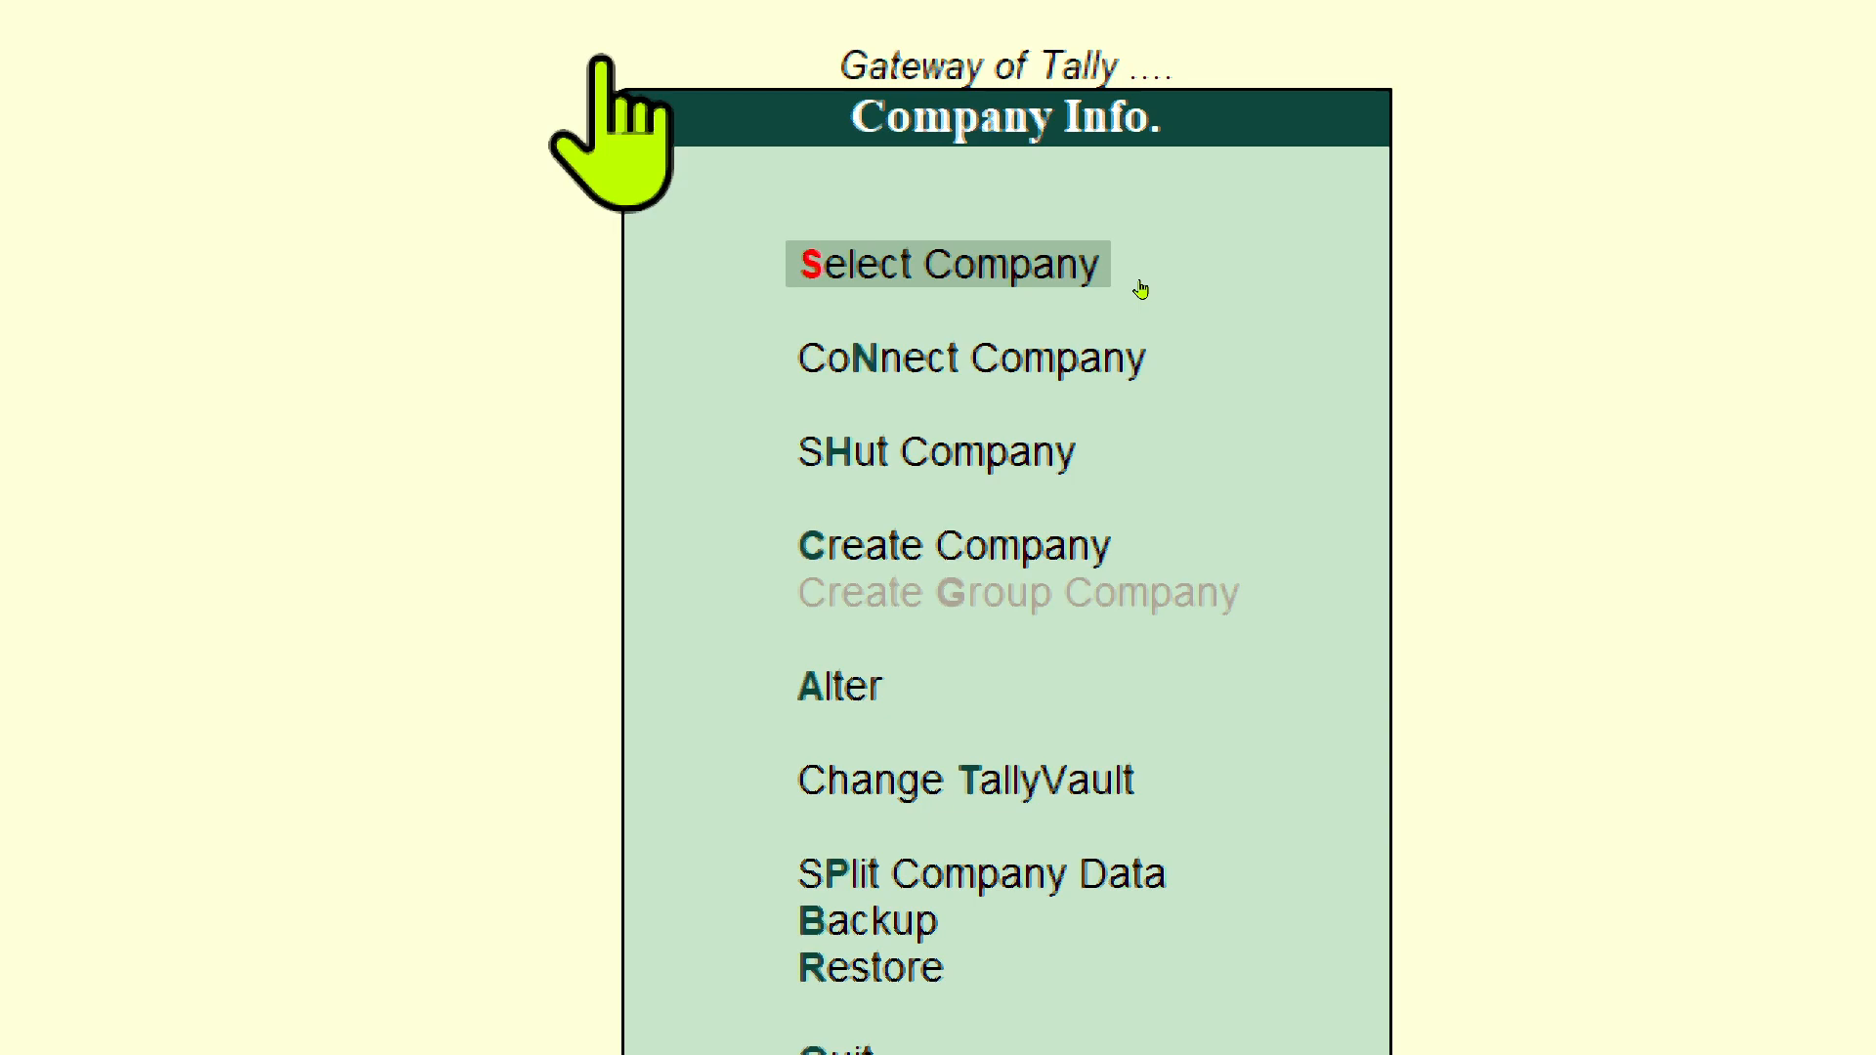
key("Down")
key("Down")
key("Down")
key("Down")
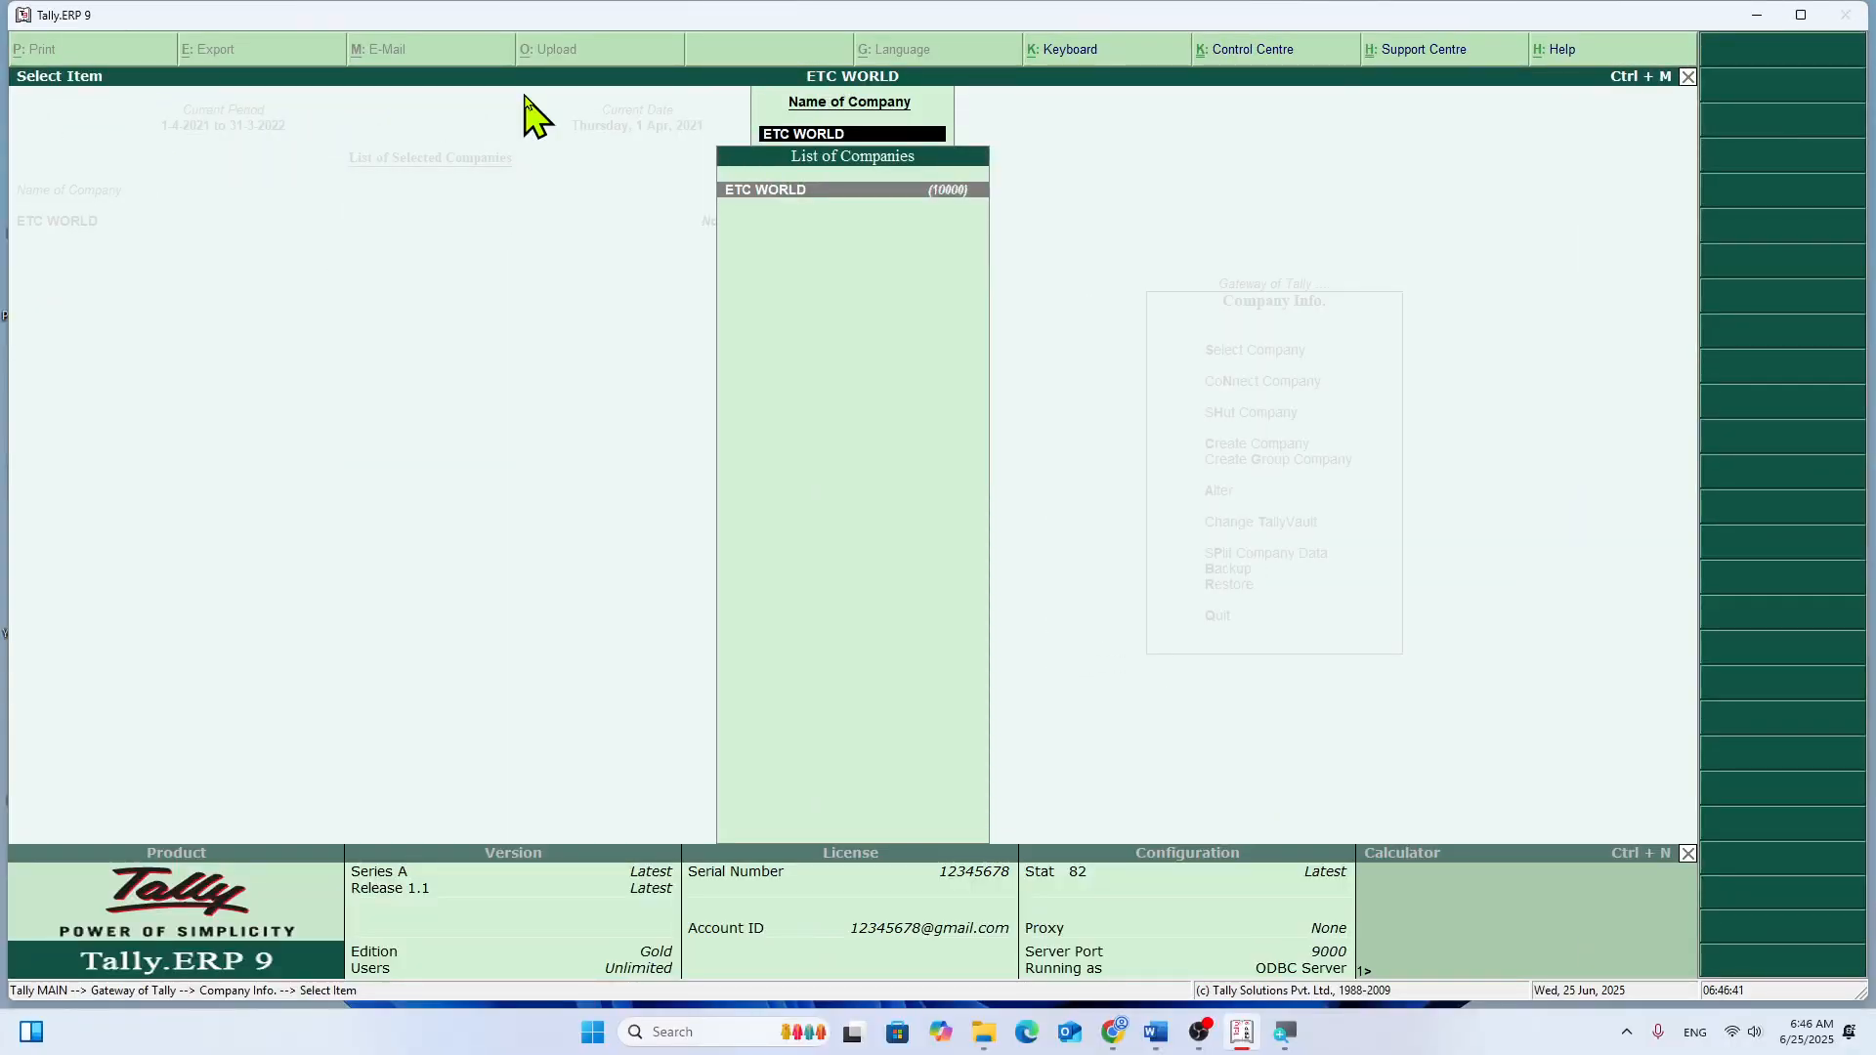
key("Return")
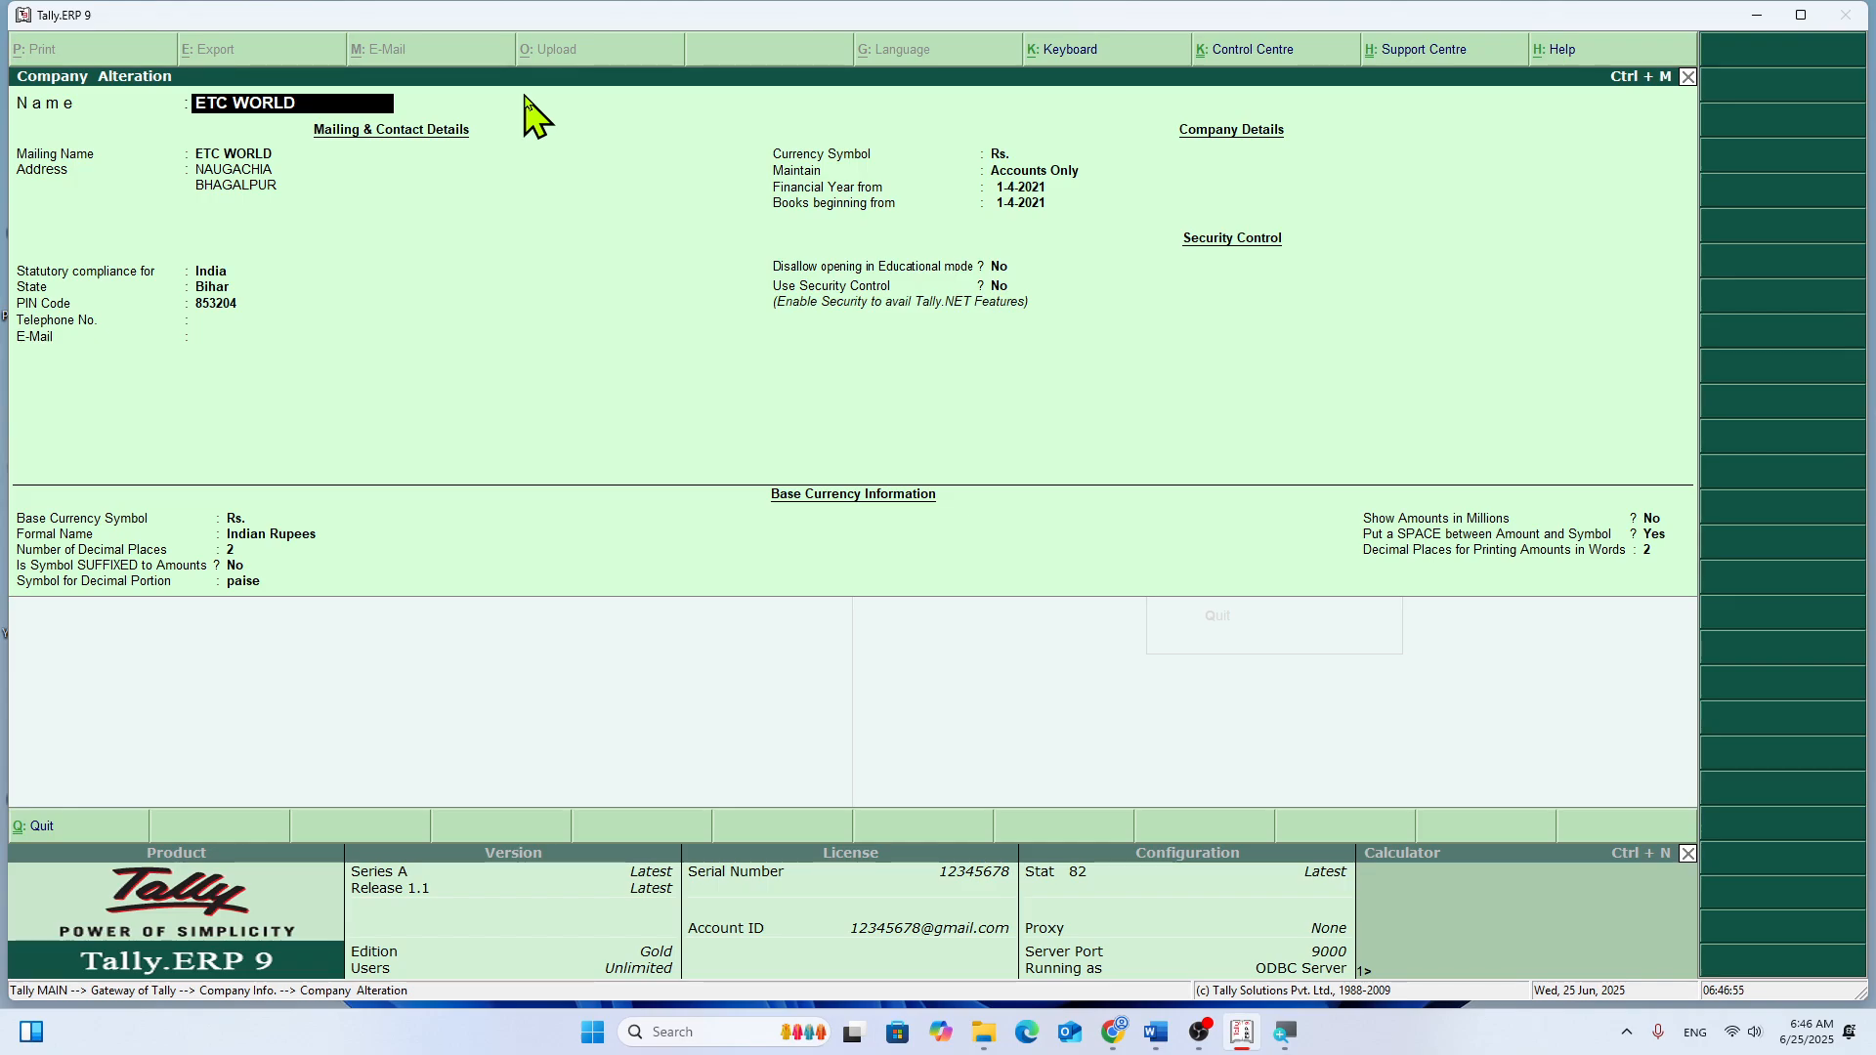
Step: Replace the first address line of ETC WORLD with the company's street name, keeping its name, mailing name and second address line
key("Return")
key("Return")
key("Return")
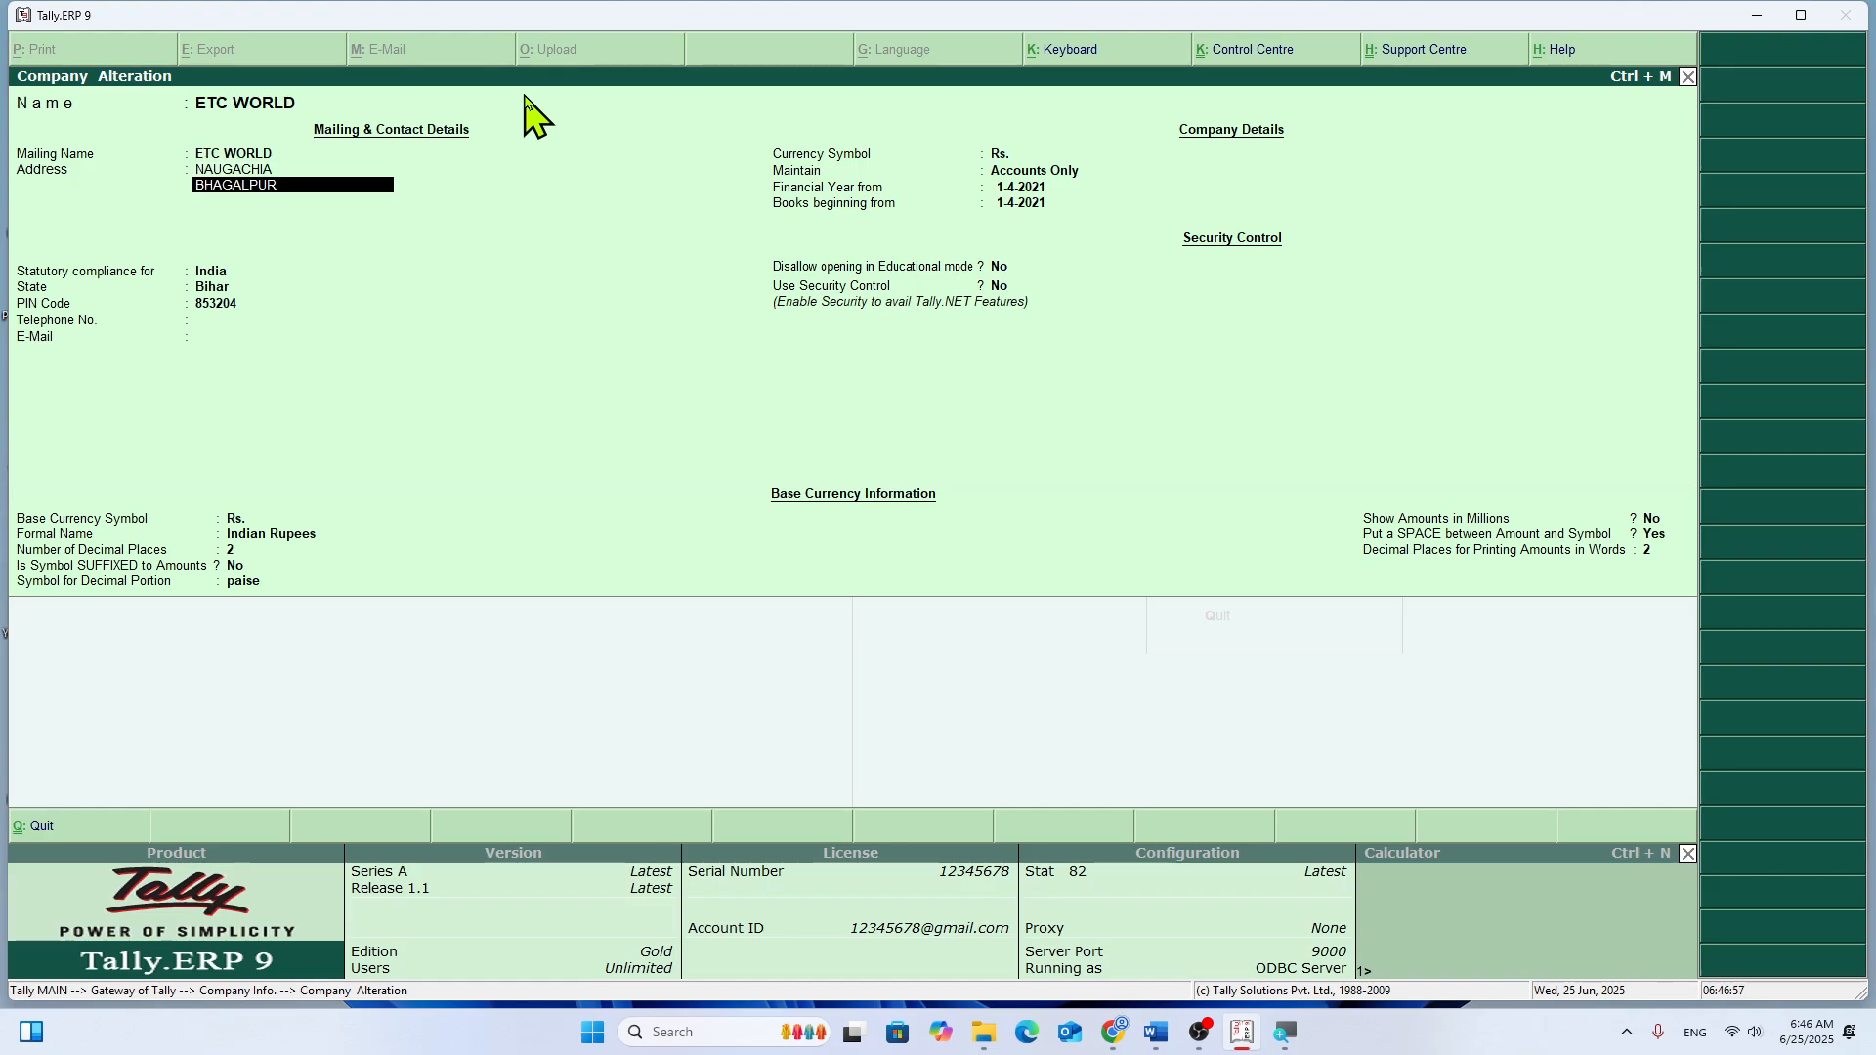
key("Up")
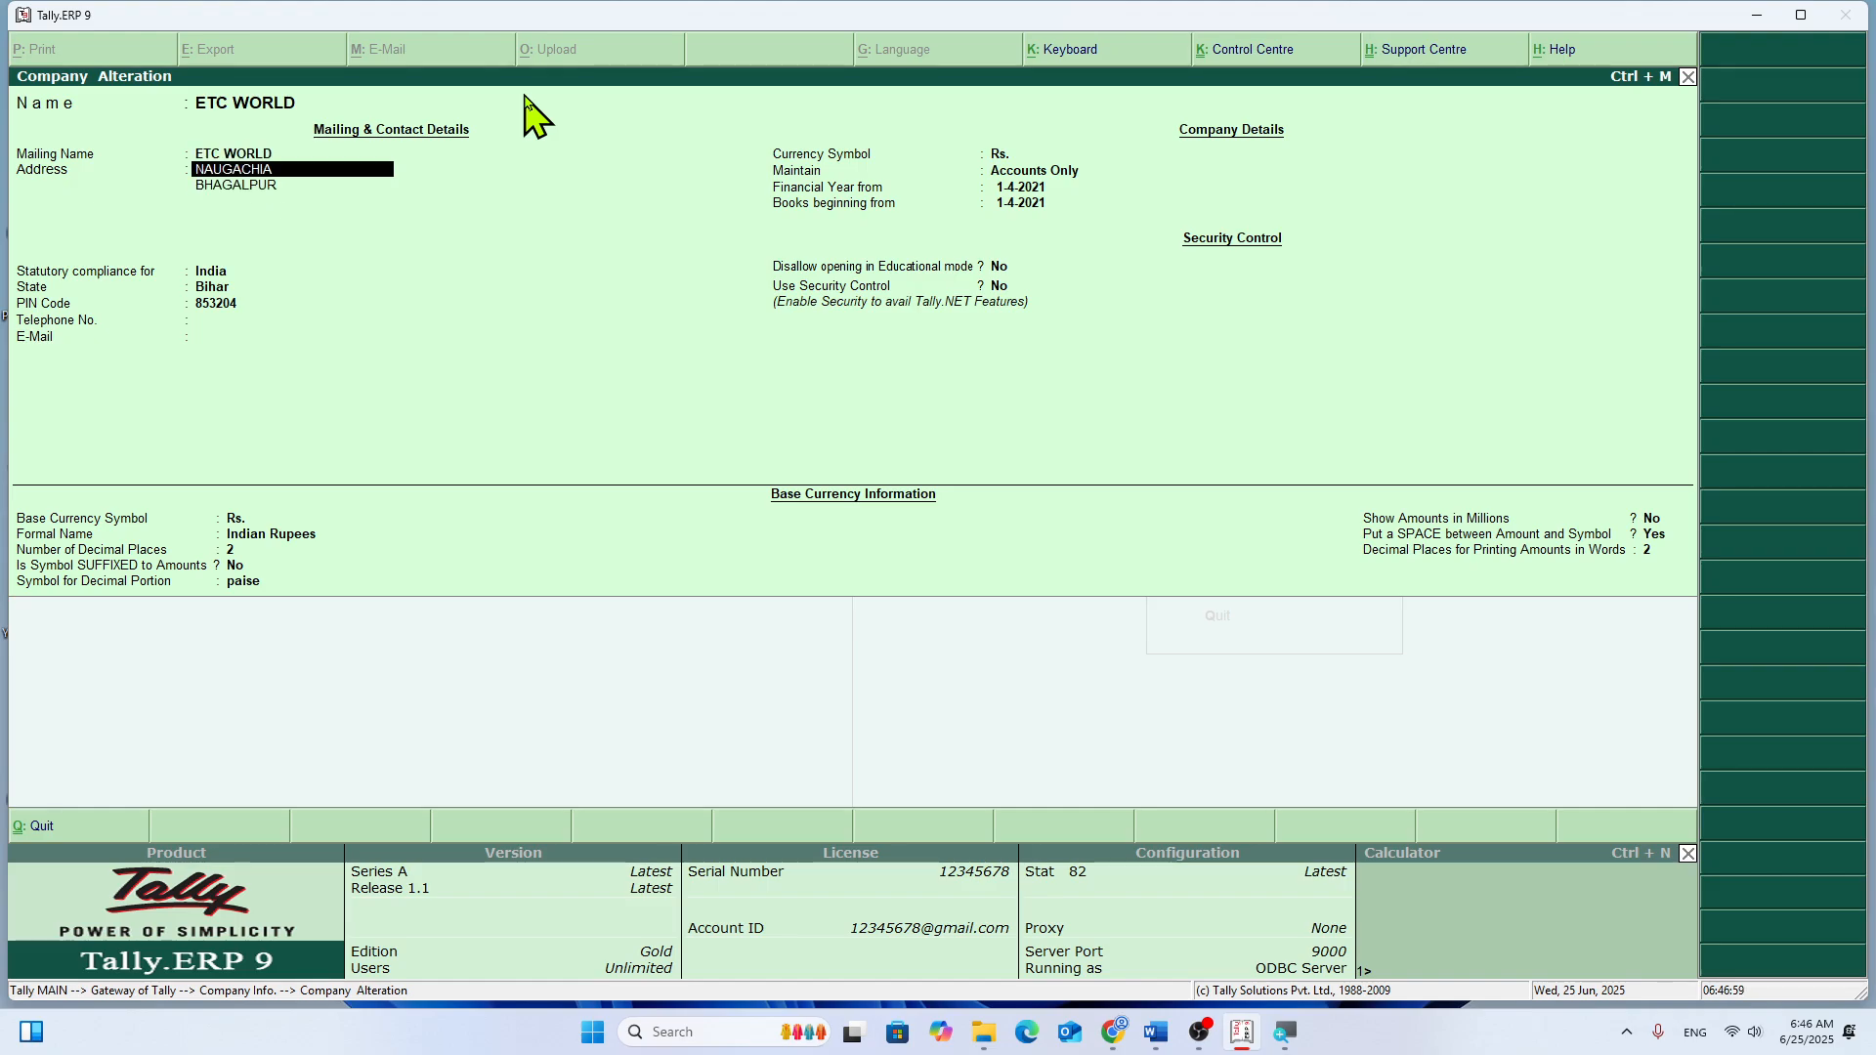
type("HOSPITAL ROAD")
key("Return")
key("Return")
key("Return")
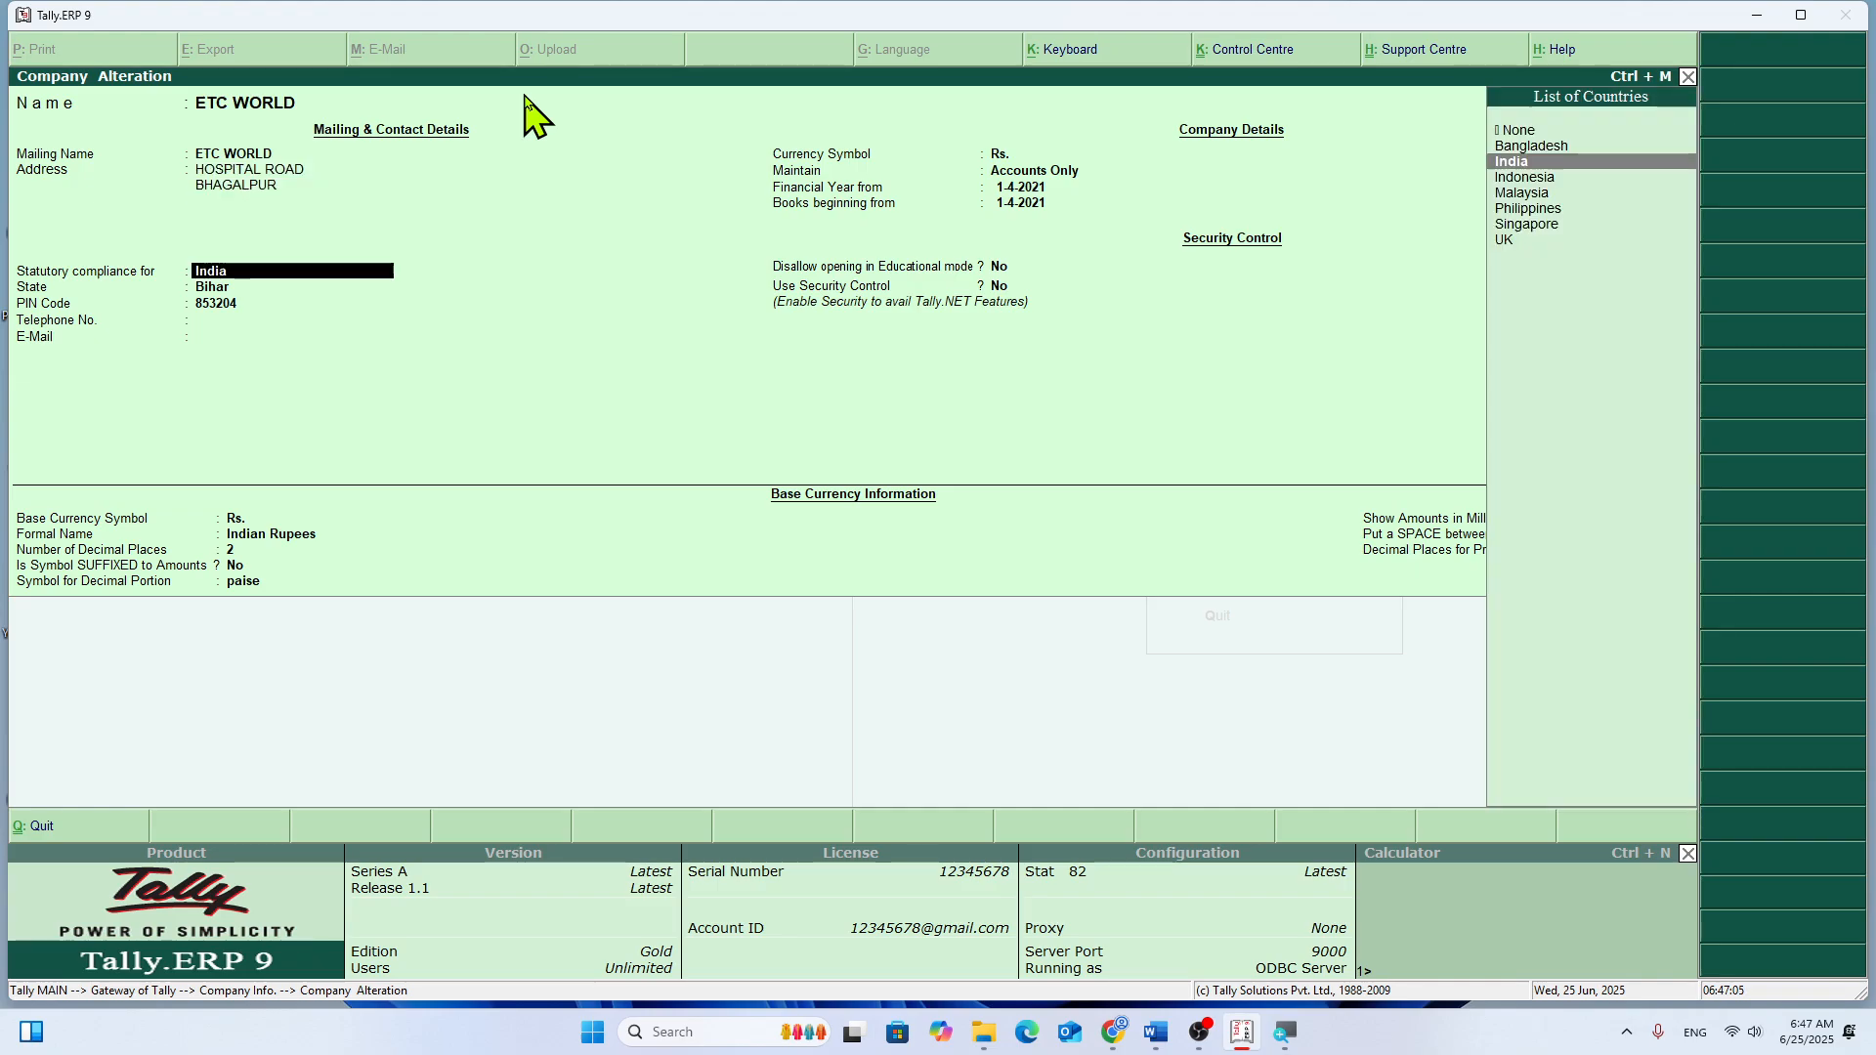
Step: Keep the remaining statutory, contact, financial year, security and base currency settings, and accept the alteration of ETC WORLD
key("Return")
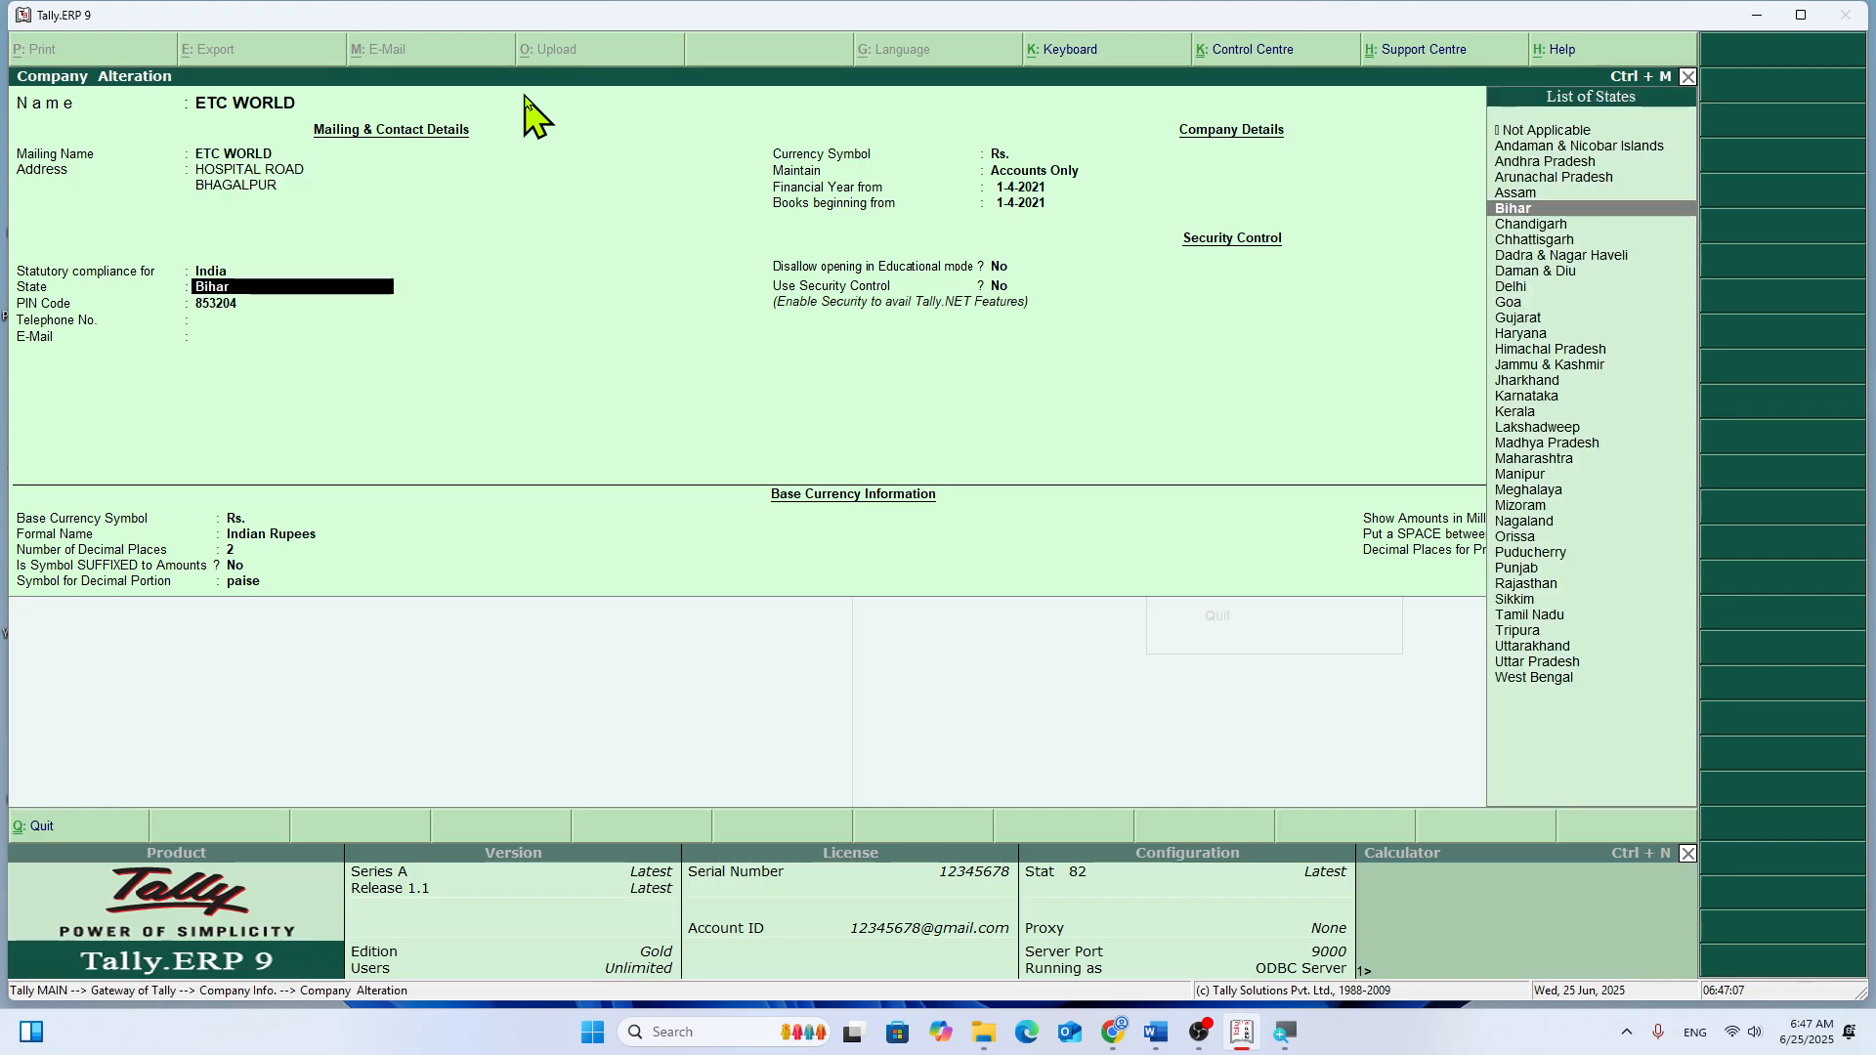
key("Return")
key("Return")
key("Return")
key("Return")
key("Return")
key("Return")
key("Return")
key("Return")
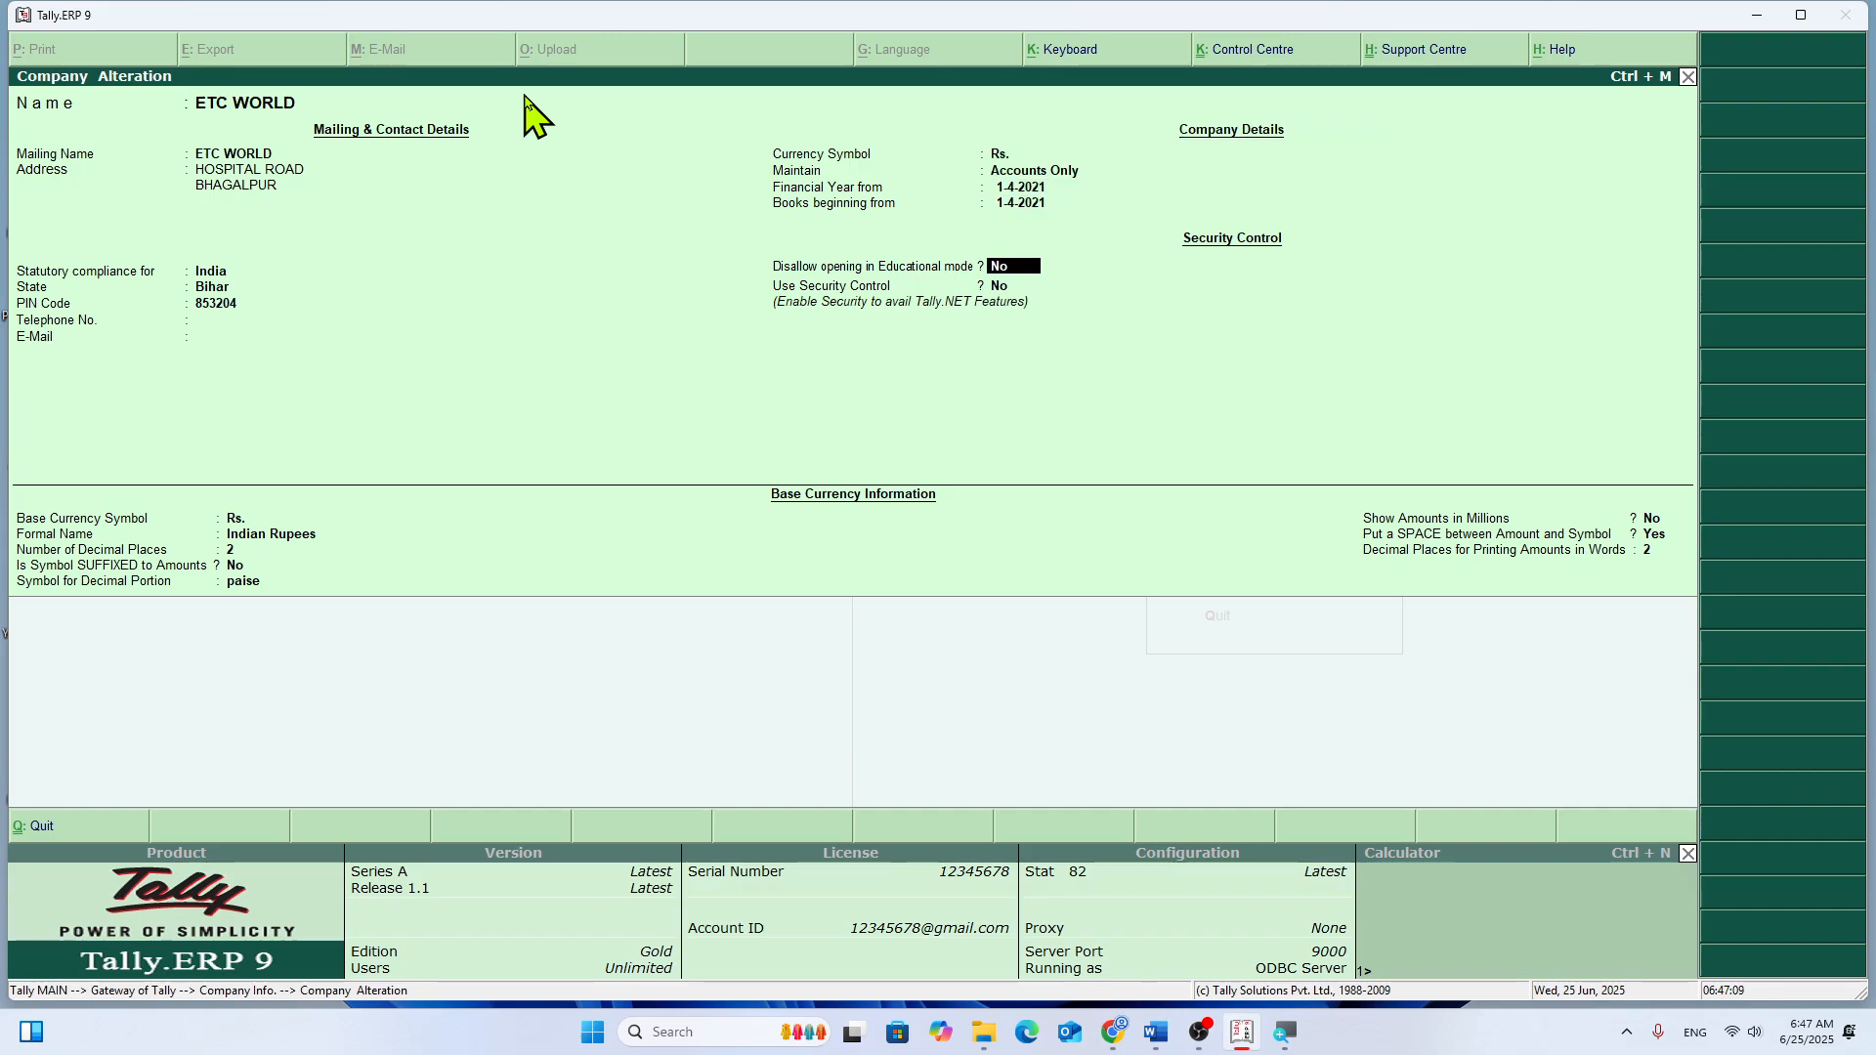
key("Return")
key("Return")
key("Return")
key("Return")
key("Return")
key("Return")
key("Return")
key("Return")
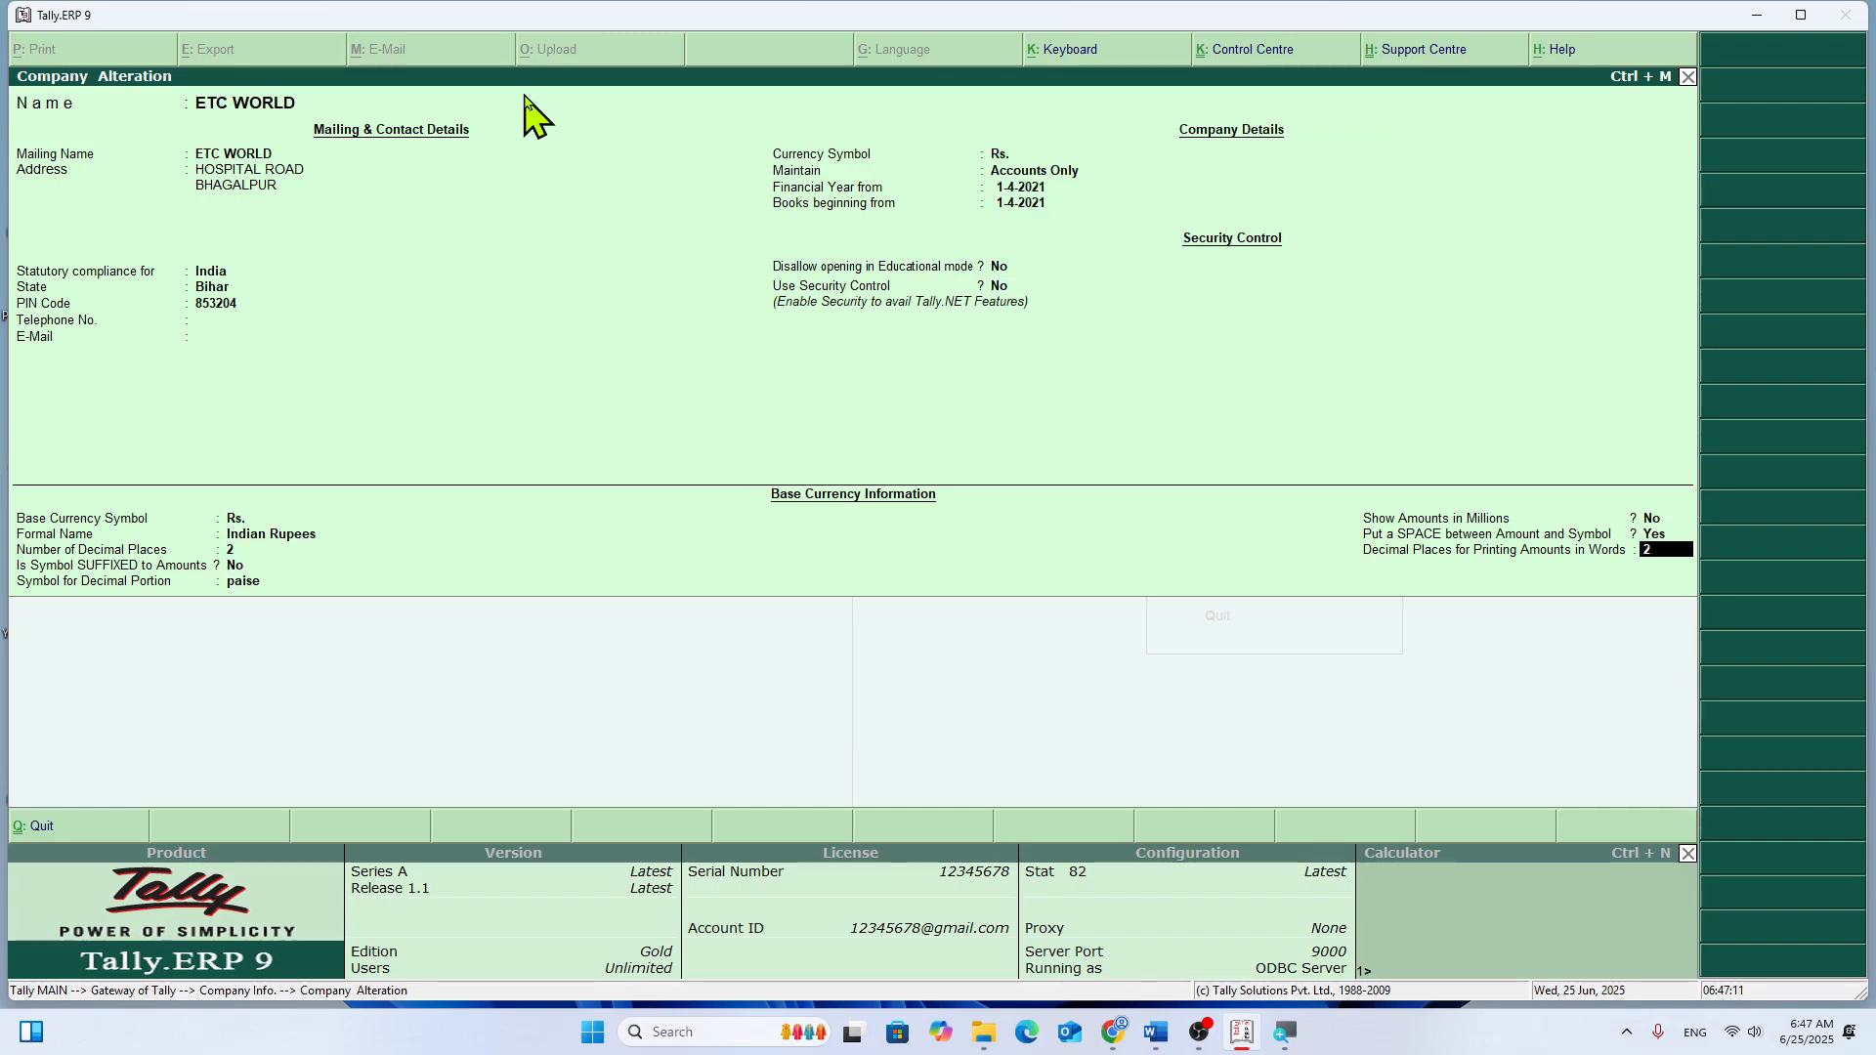
key("Return")
key("Return")
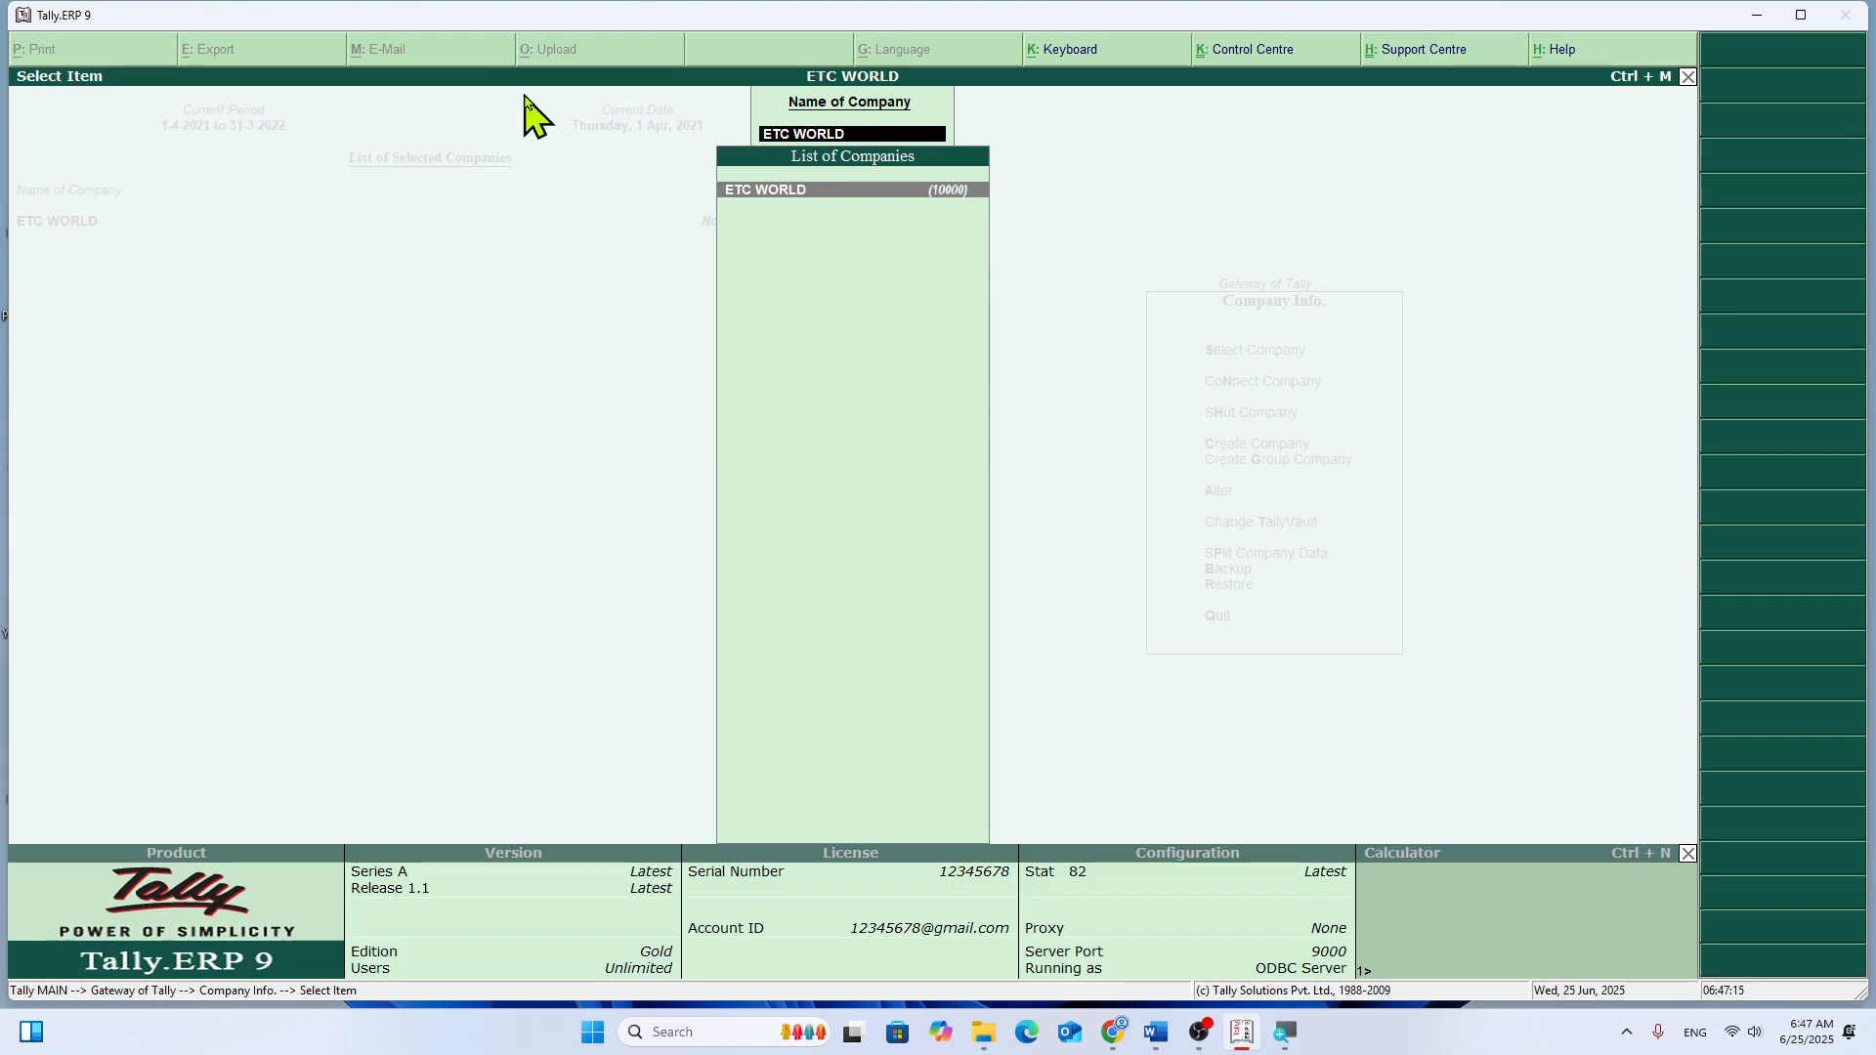
Step: Reopen ETC WORLD for alteration, keep its details as far as the State field, and save the form directly from there
key("Return")
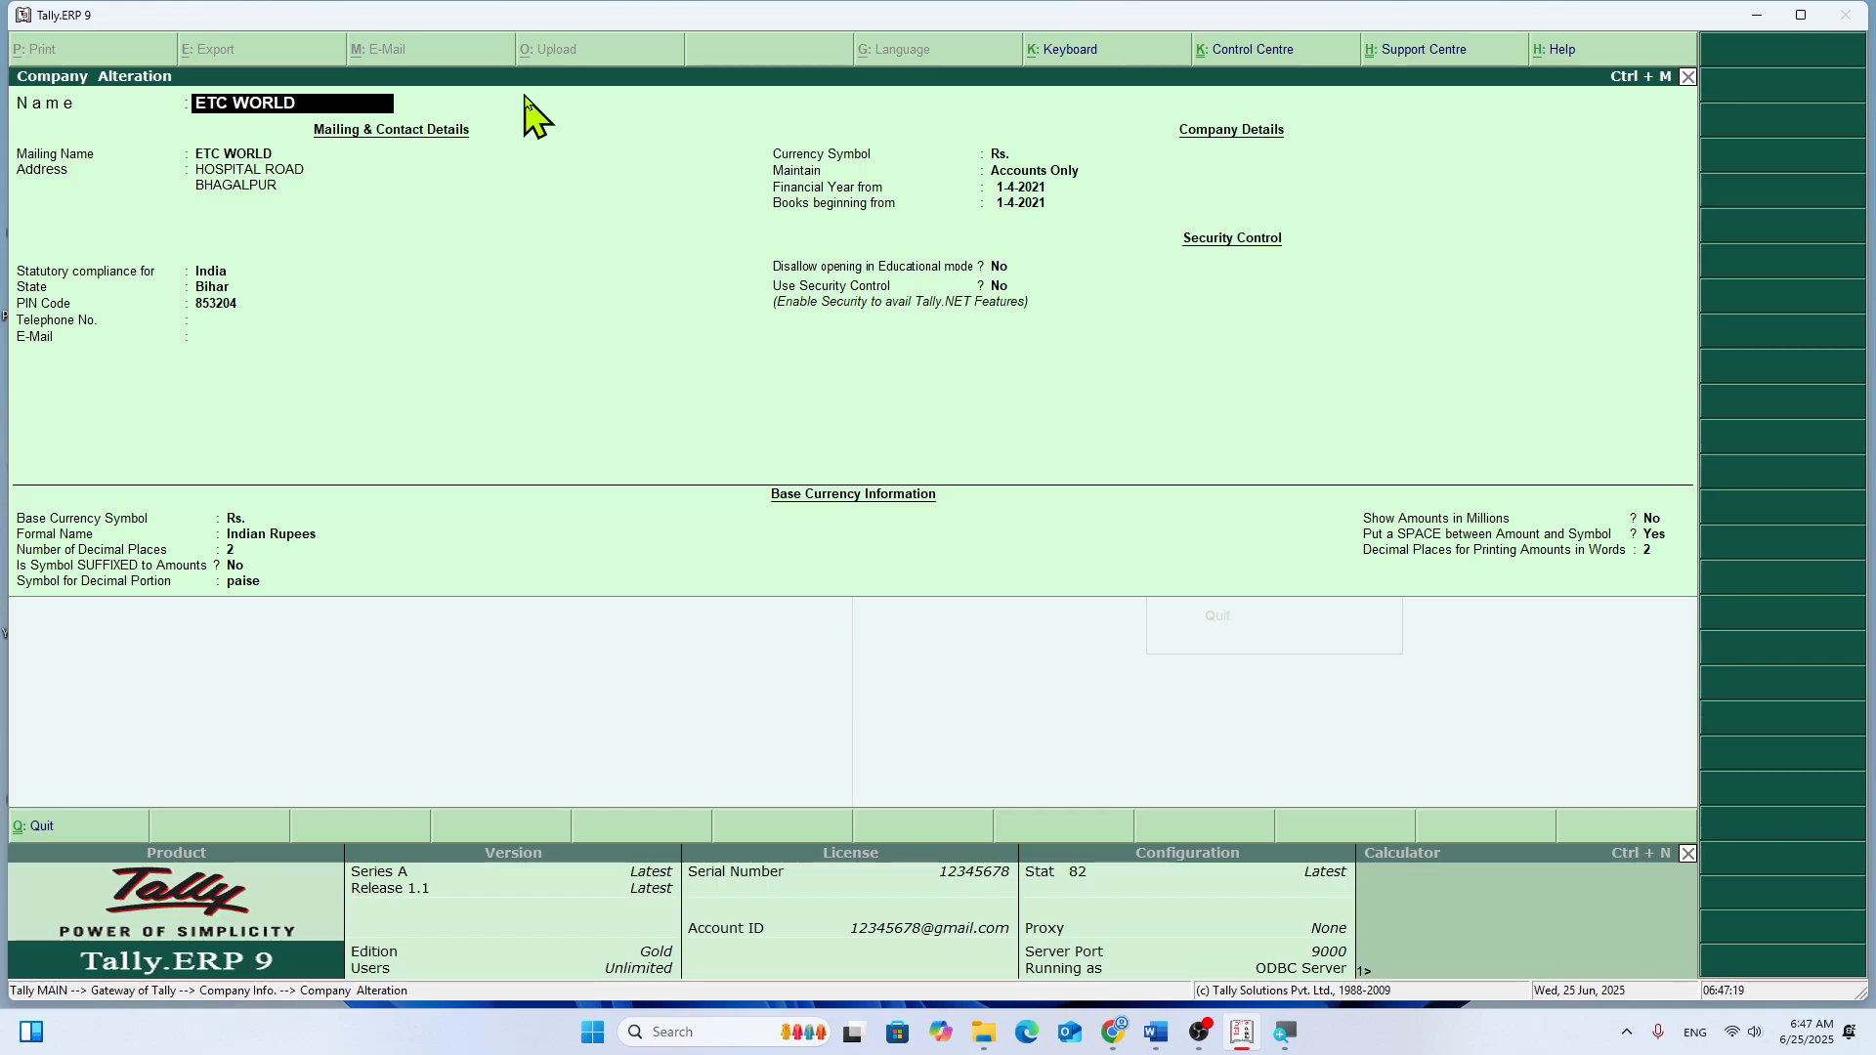
key("Return")
key("Return")
key("Return")
key("Return")
key("Return")
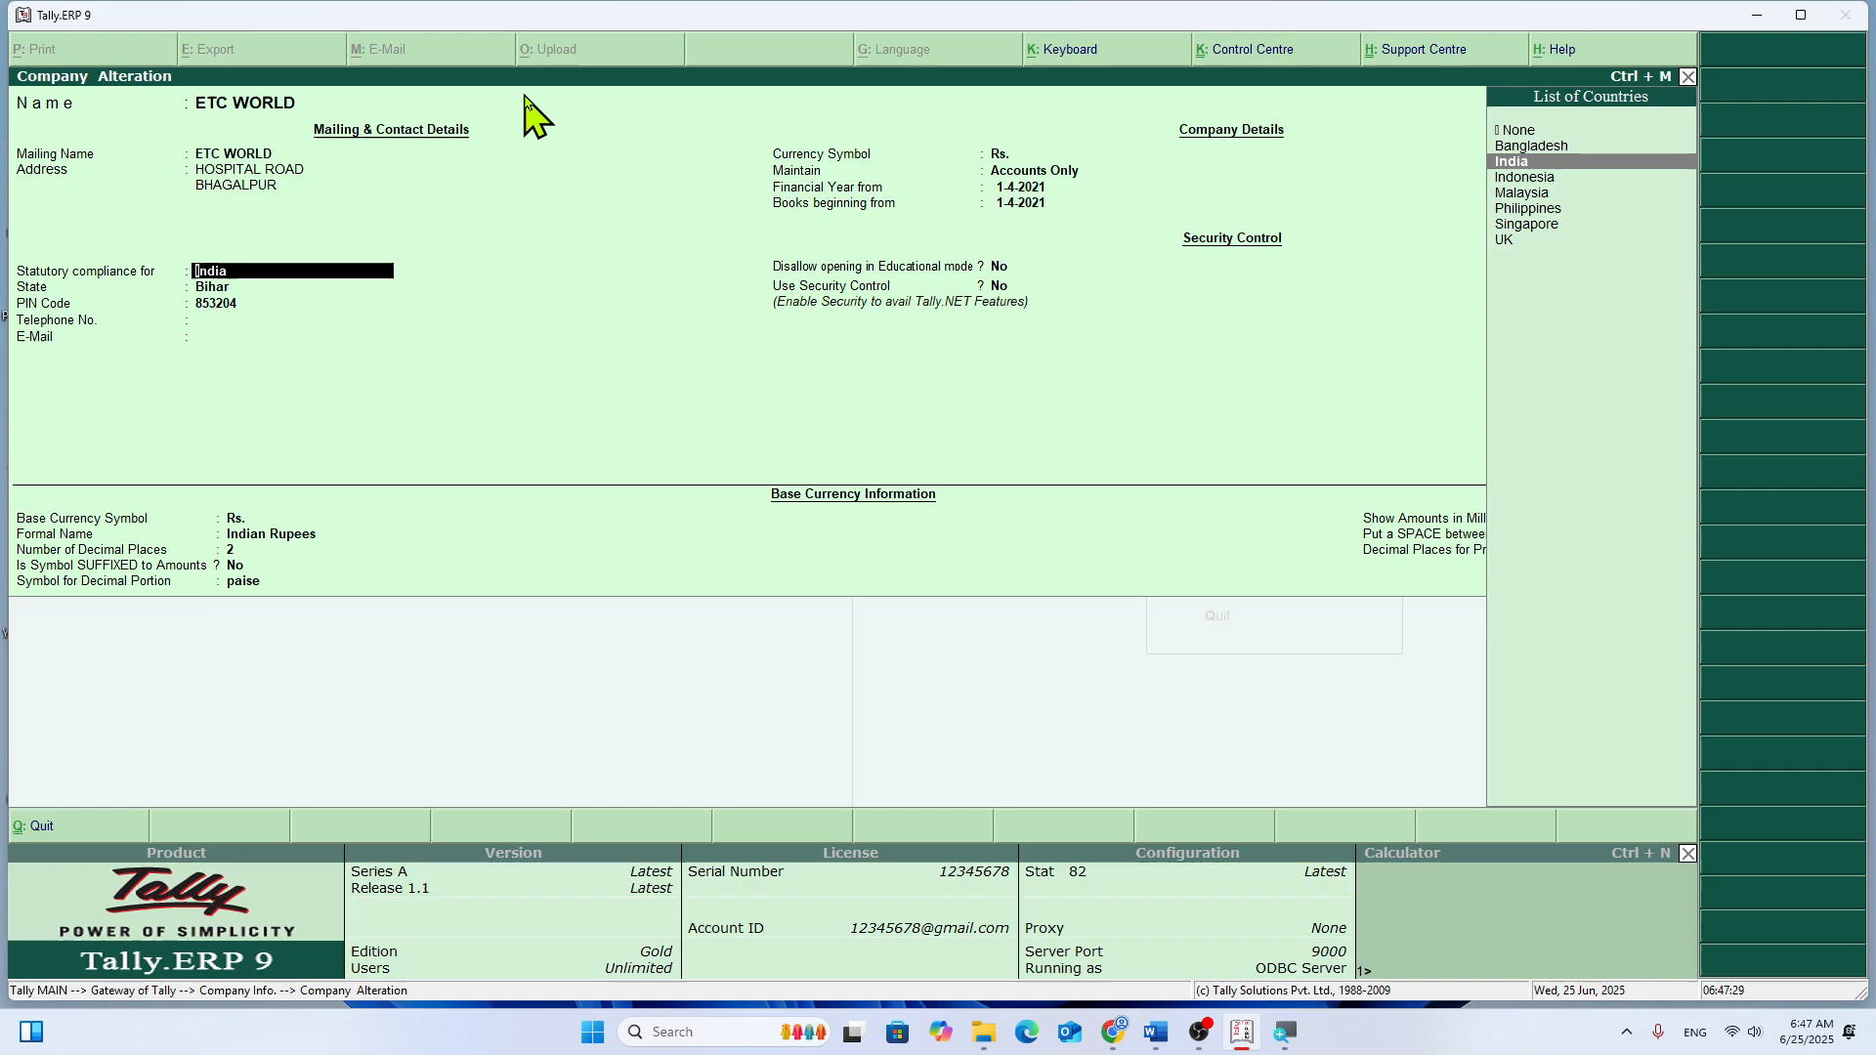
key("Escape")
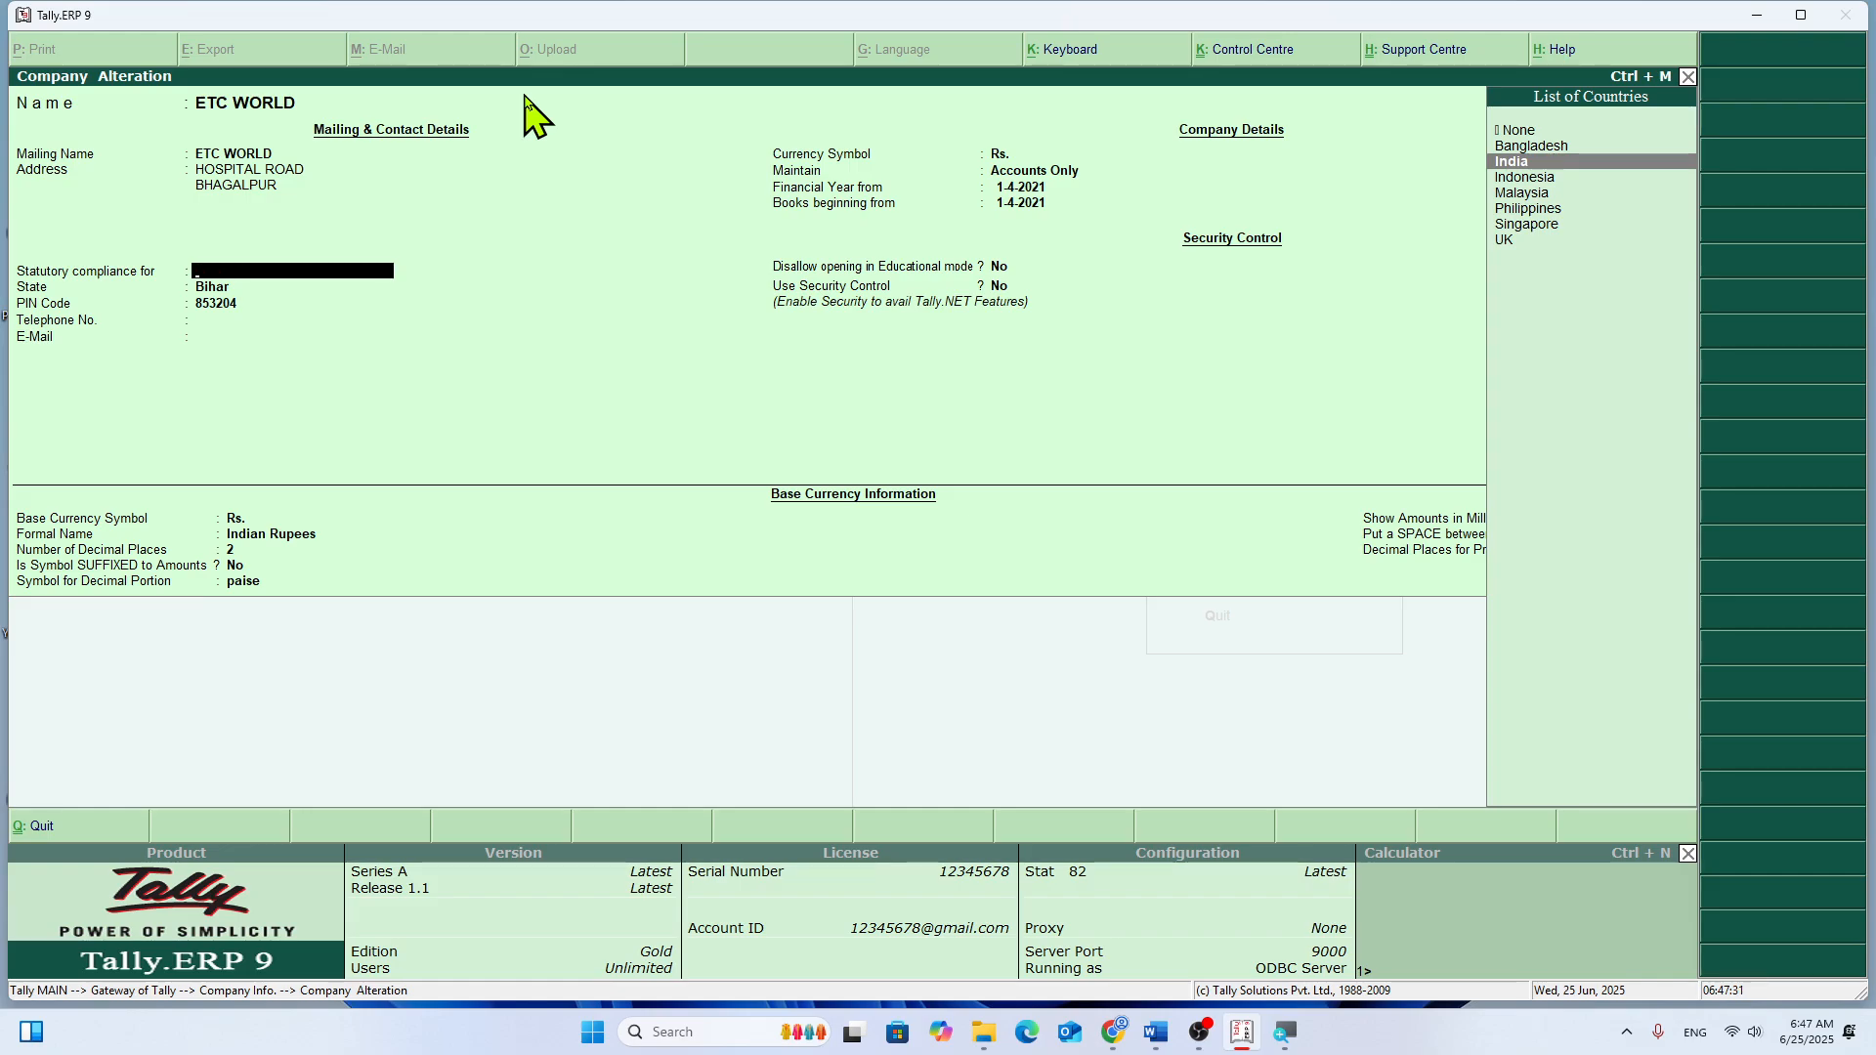
key("Return")
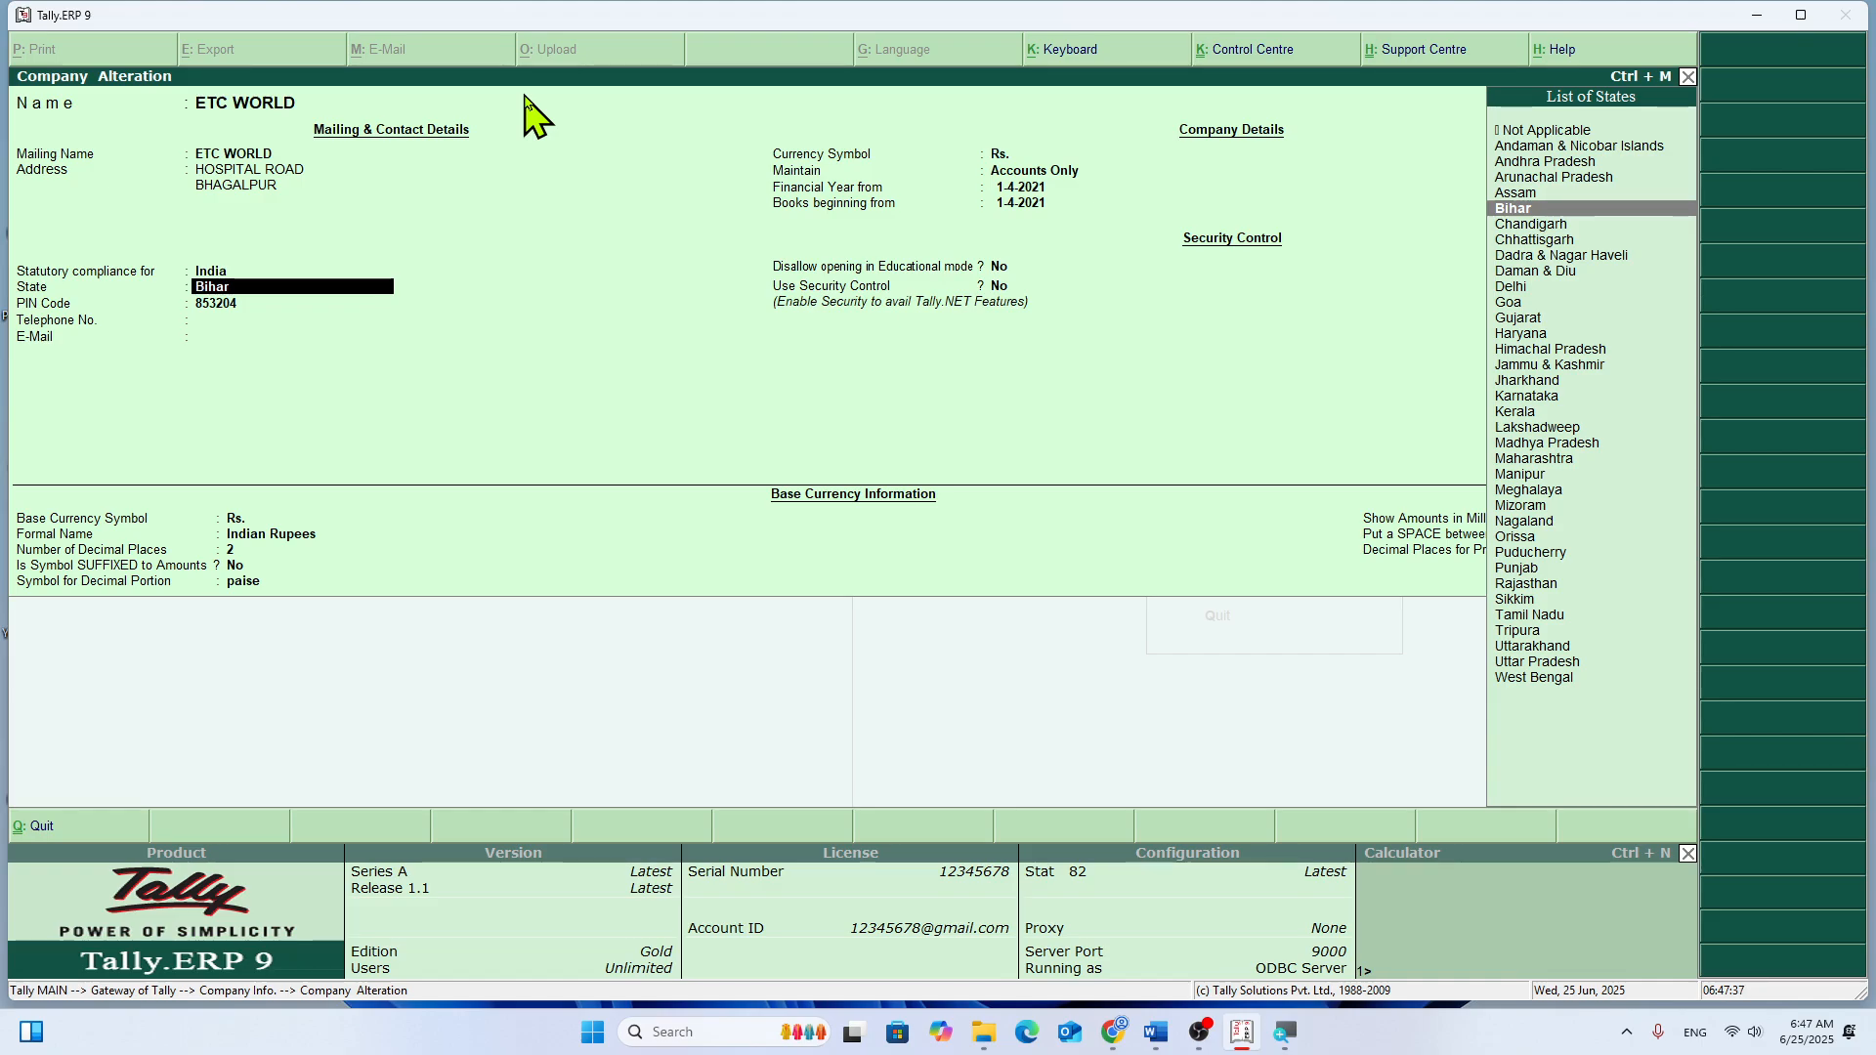
key("ctrl+a")
key("a")
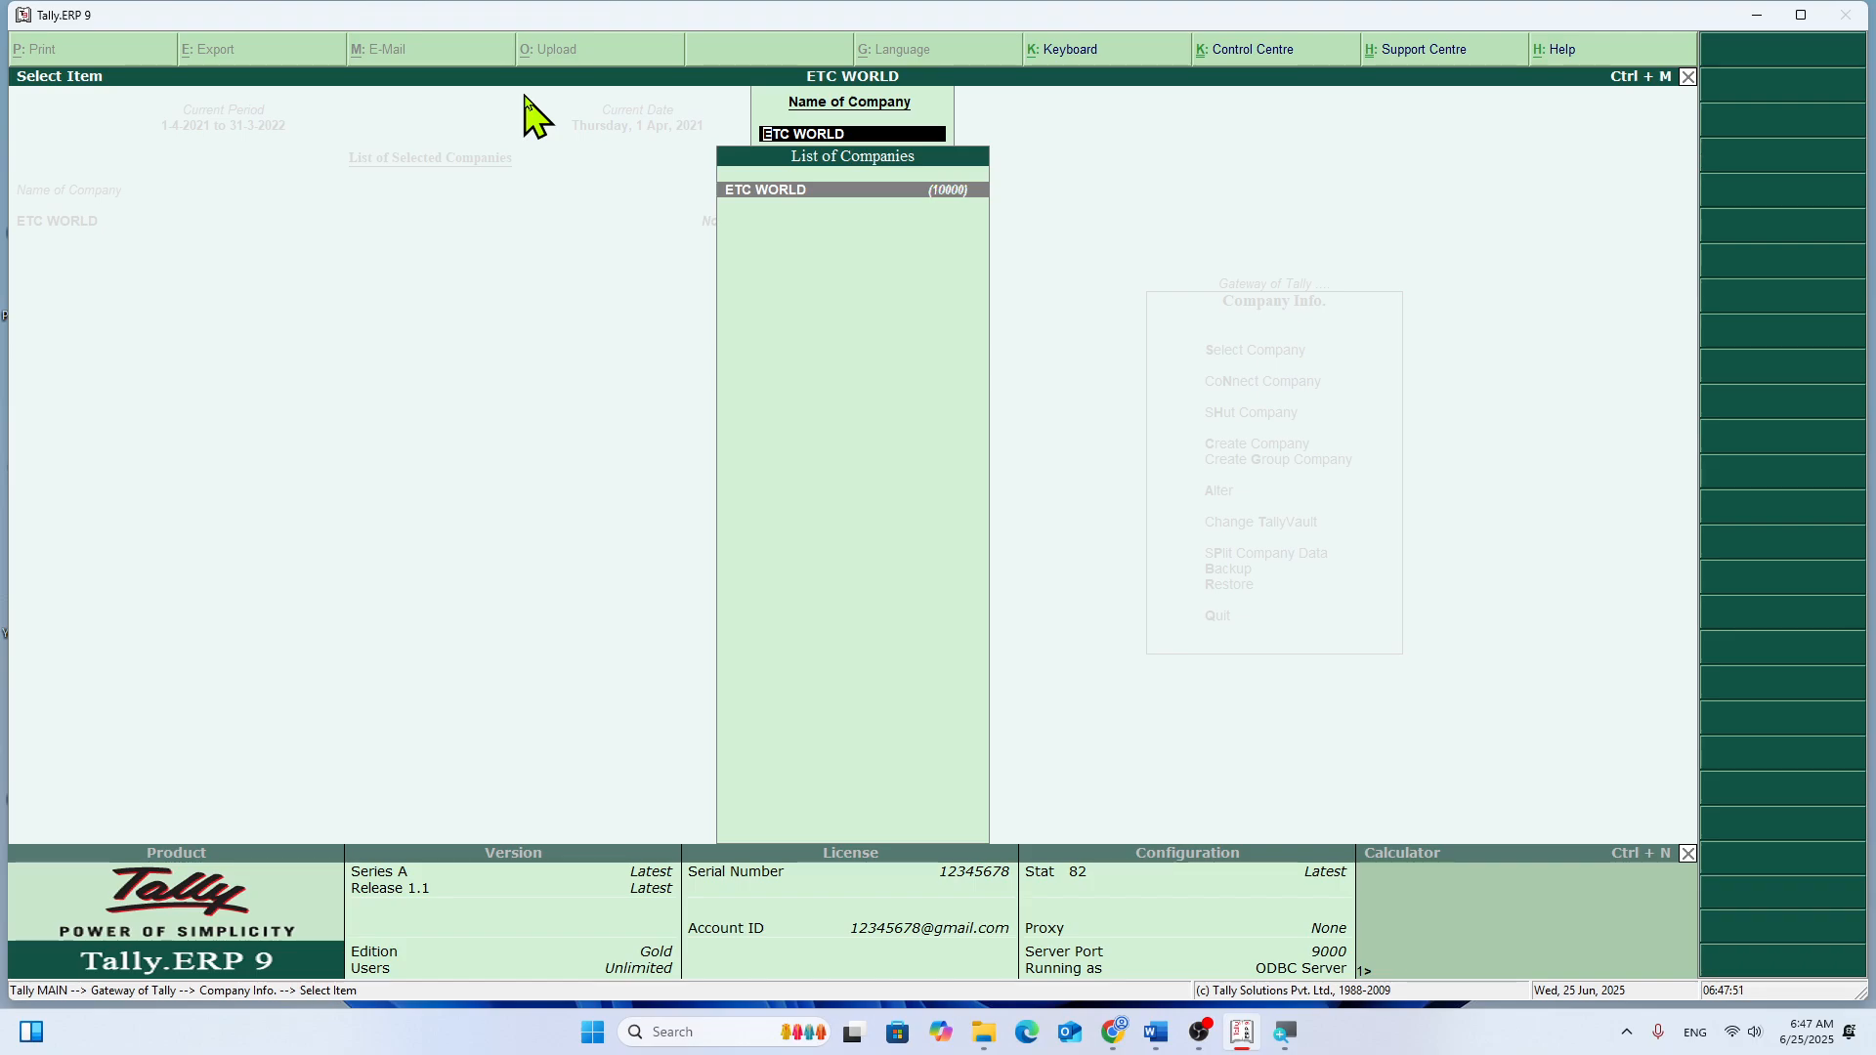
Step: Open ETC WORLD for alteration again, keep its details through to the Base Currency Symbol, and save the form from that field
key("Return")
key("Return")
key("Return")
key("Return")
key("Return")
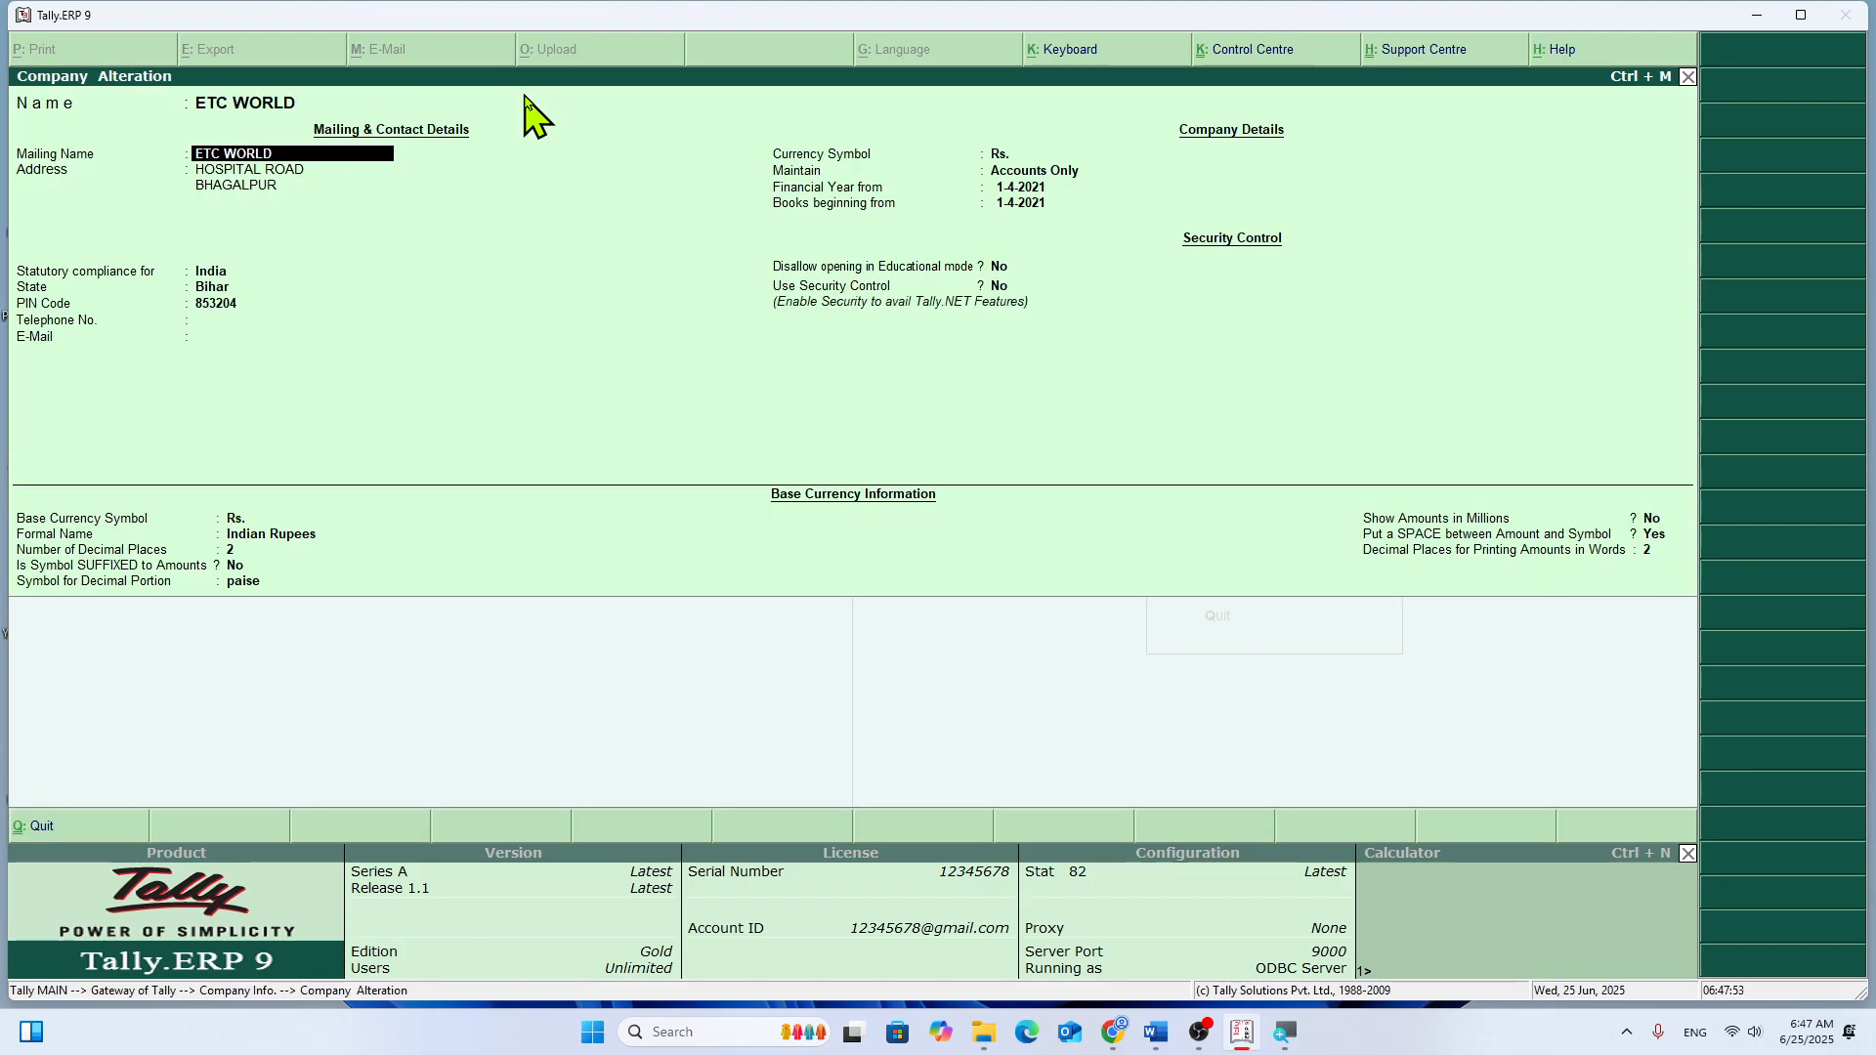
key("Return")
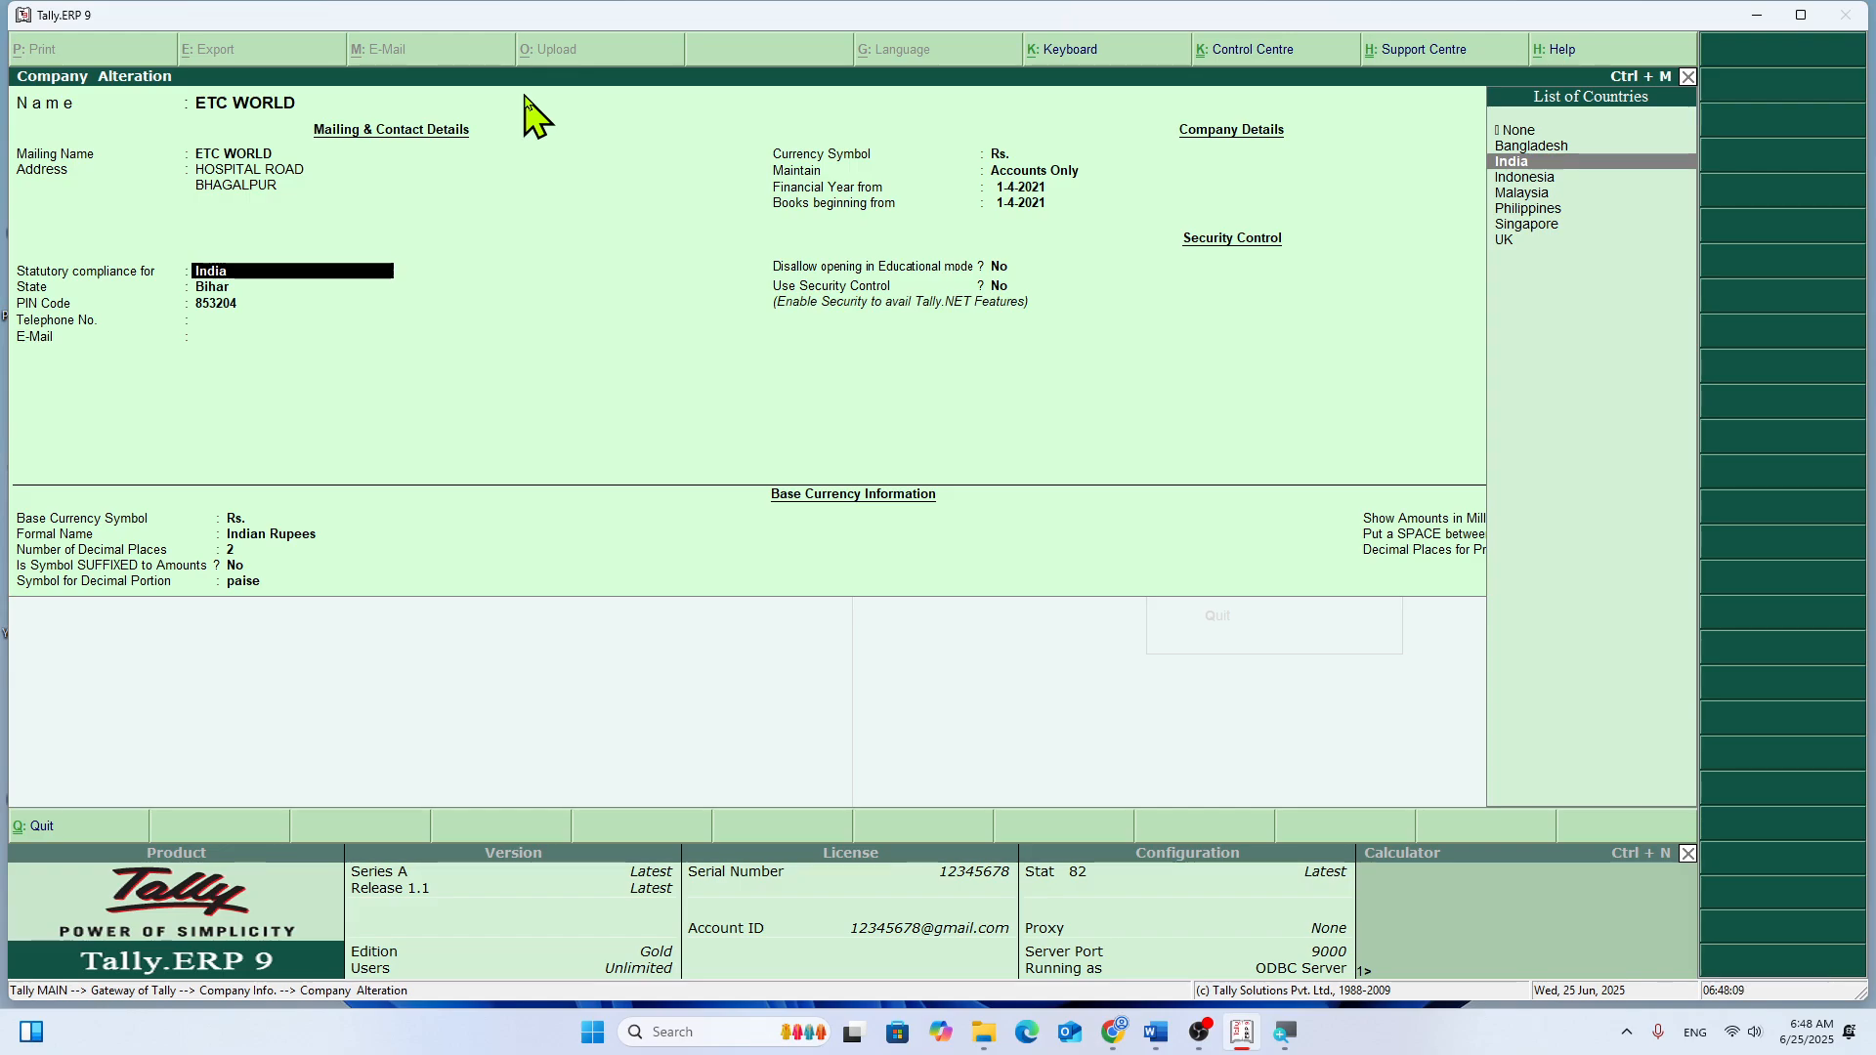
key("Return")
key("Return")
key("Return")
key("Return")
key("Return")
key("Return")
key("Return")
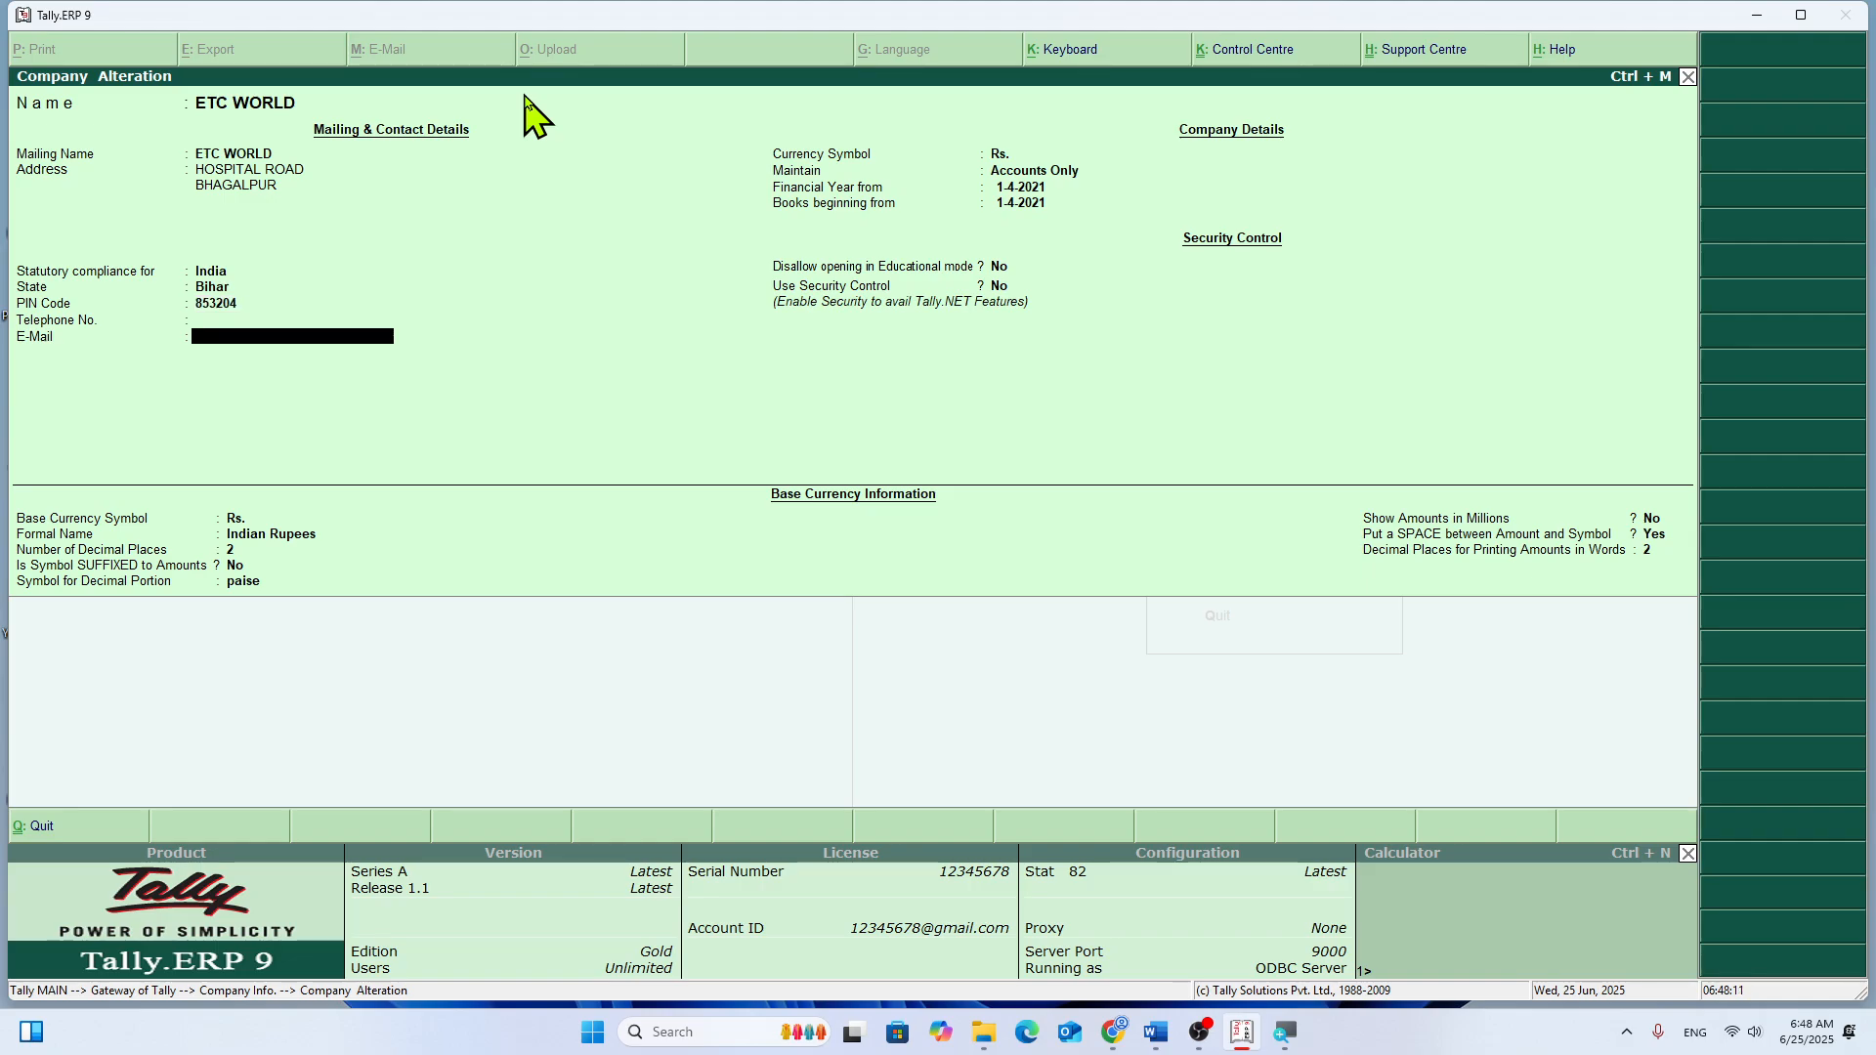
key("Return")
key("Return")
key("Return")
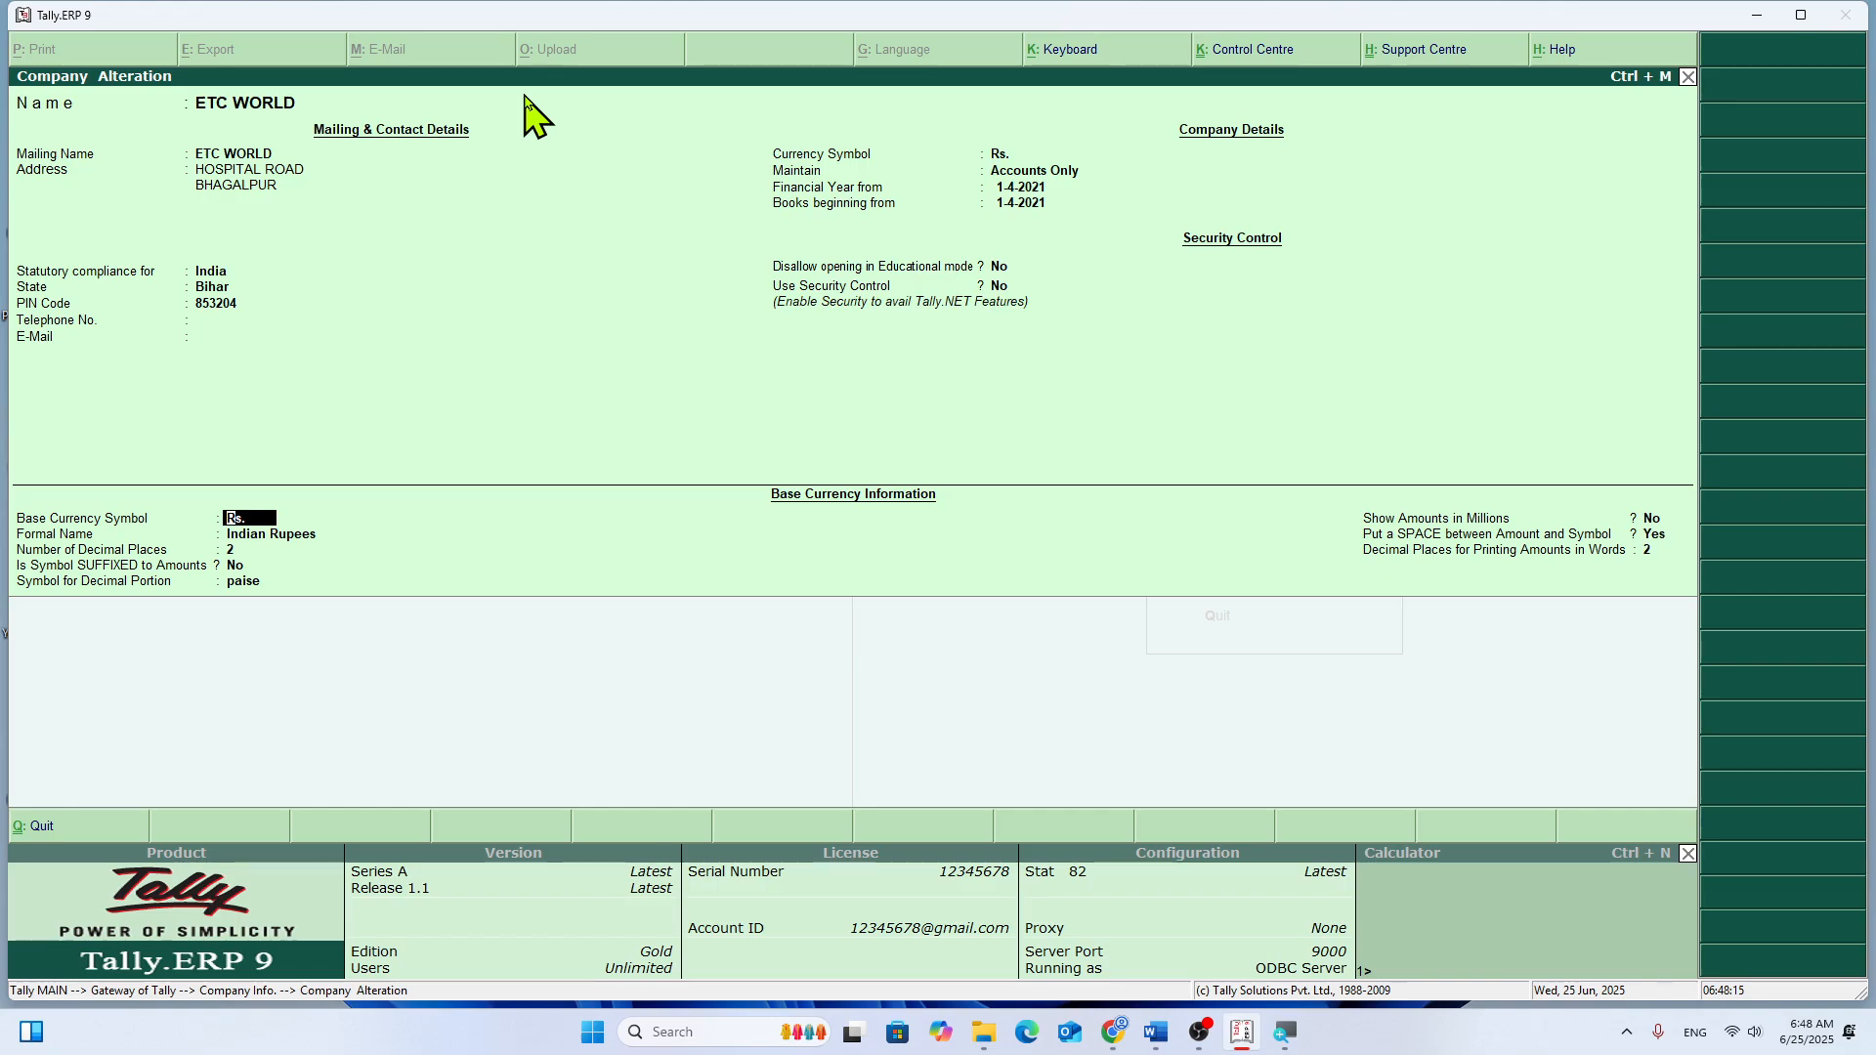
key("ctrl+a")
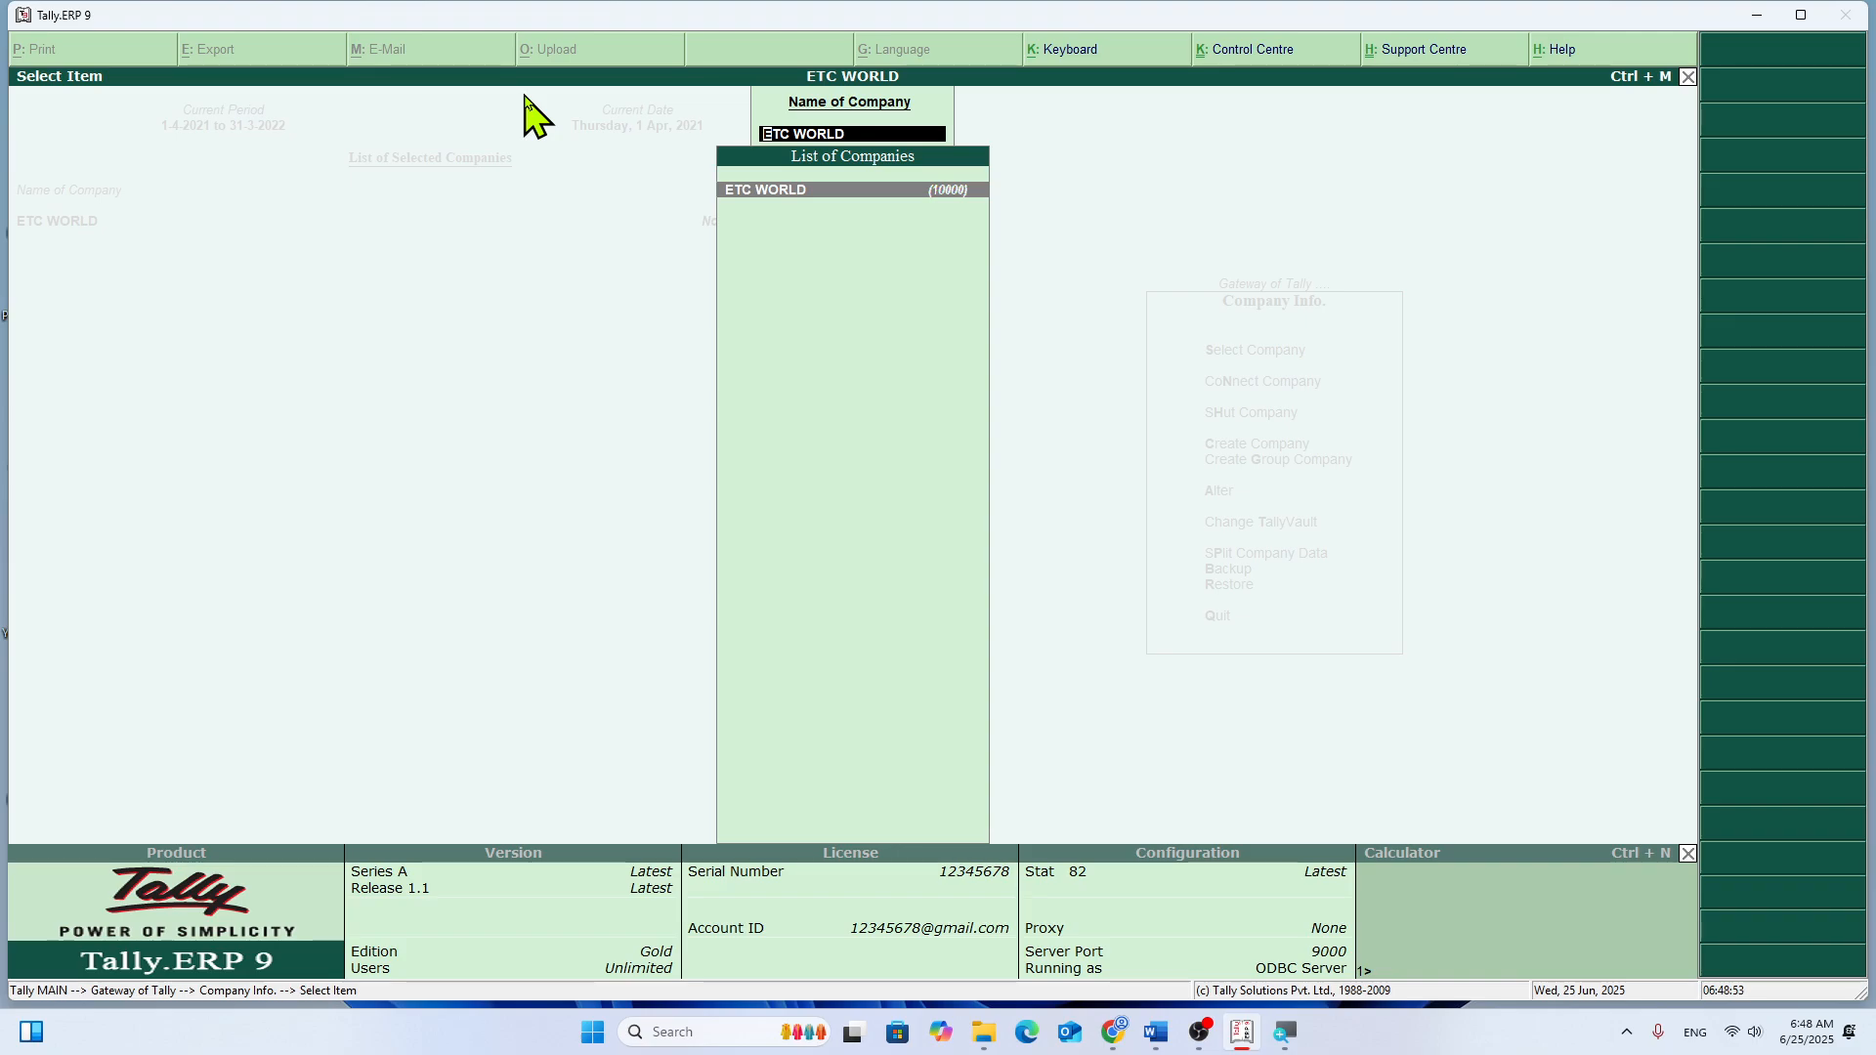
Step: Review the mailing details in ETC WORLD's alteration form, and return to the Gateway of Tally without altering anything
key("Return")
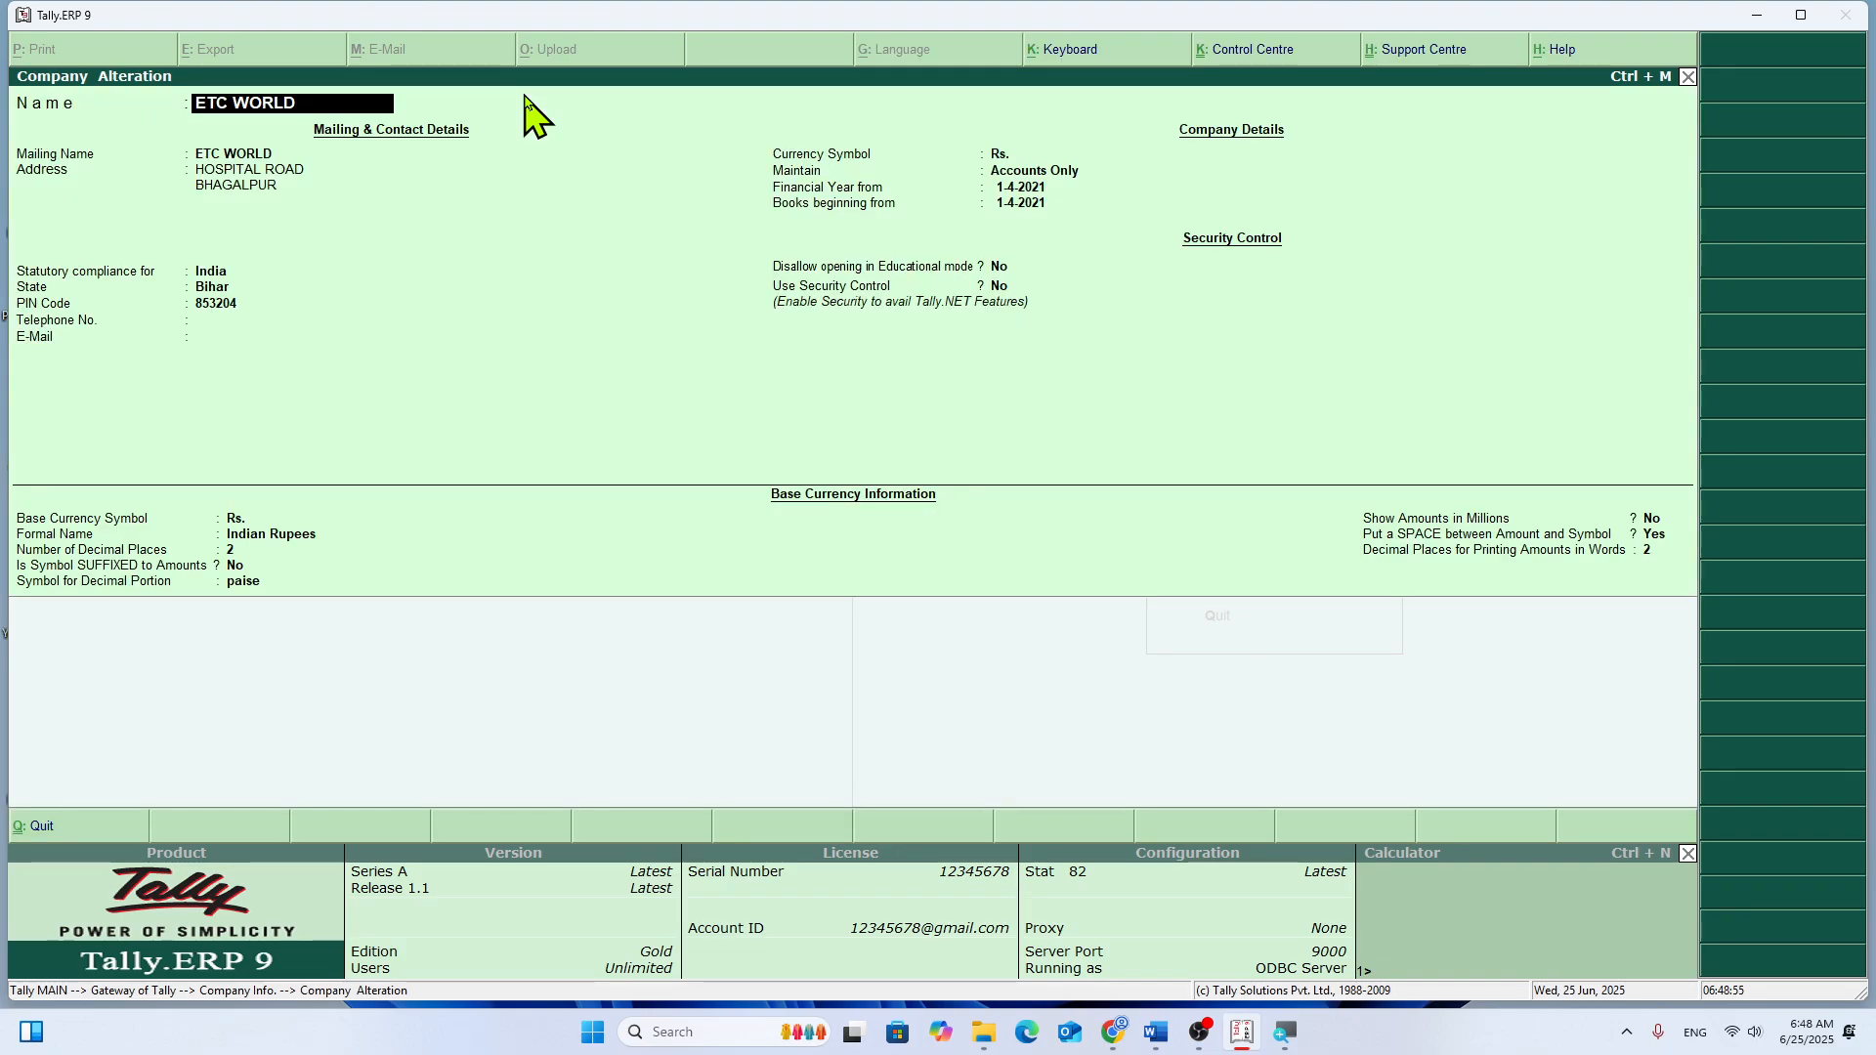
key("Return")
key("Return")
key("Return")
key("Return")
key("Return")
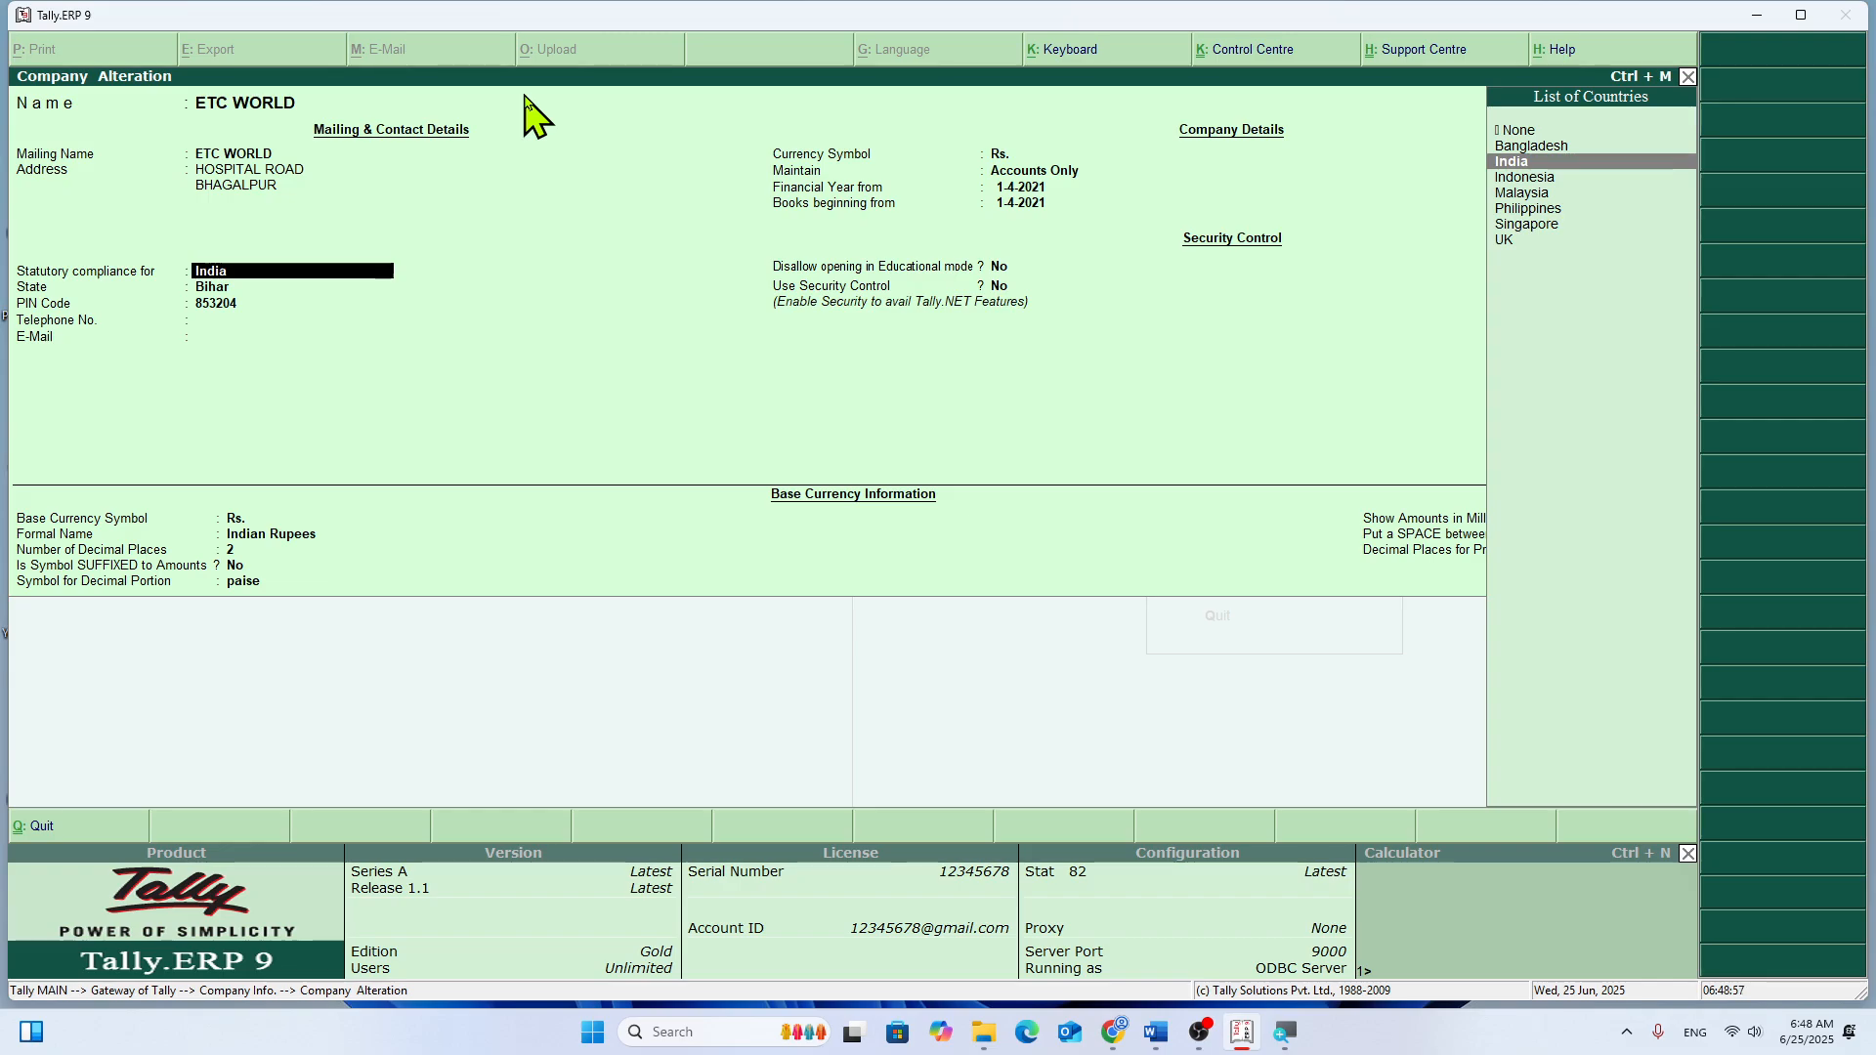
key("Escape")
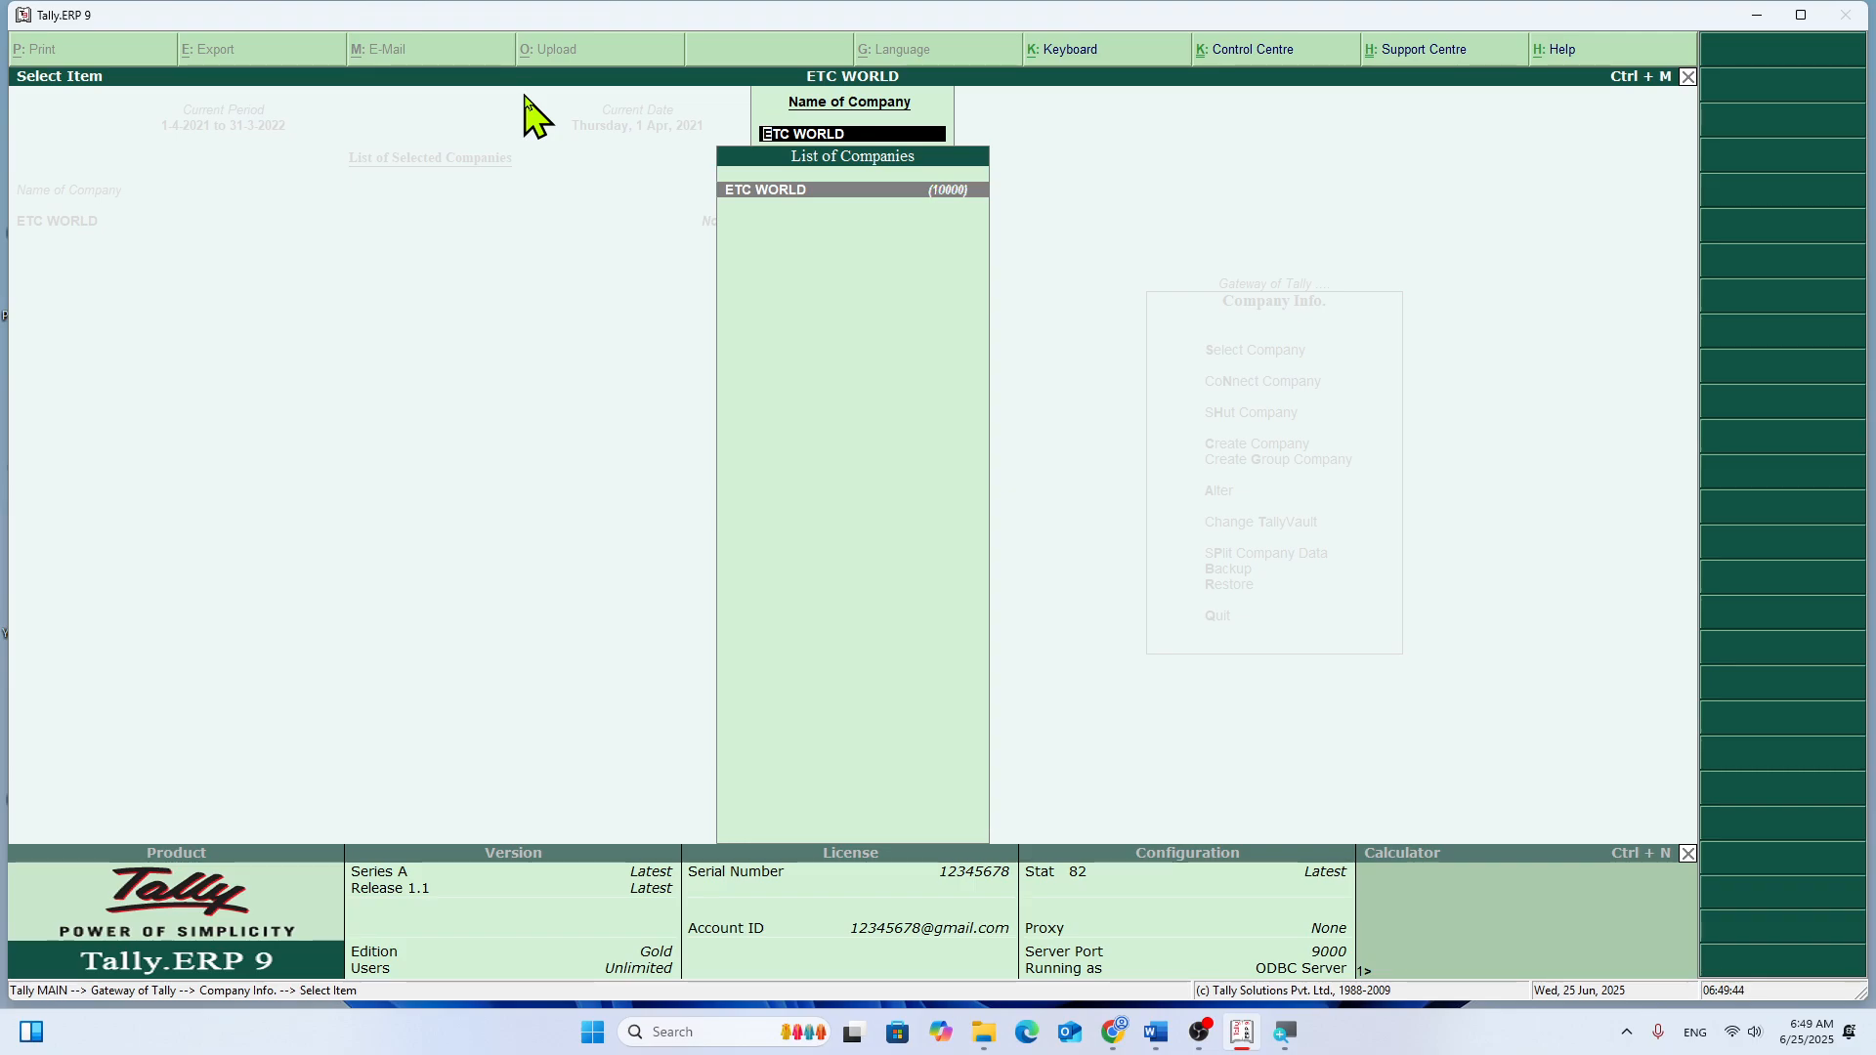
key("Return")
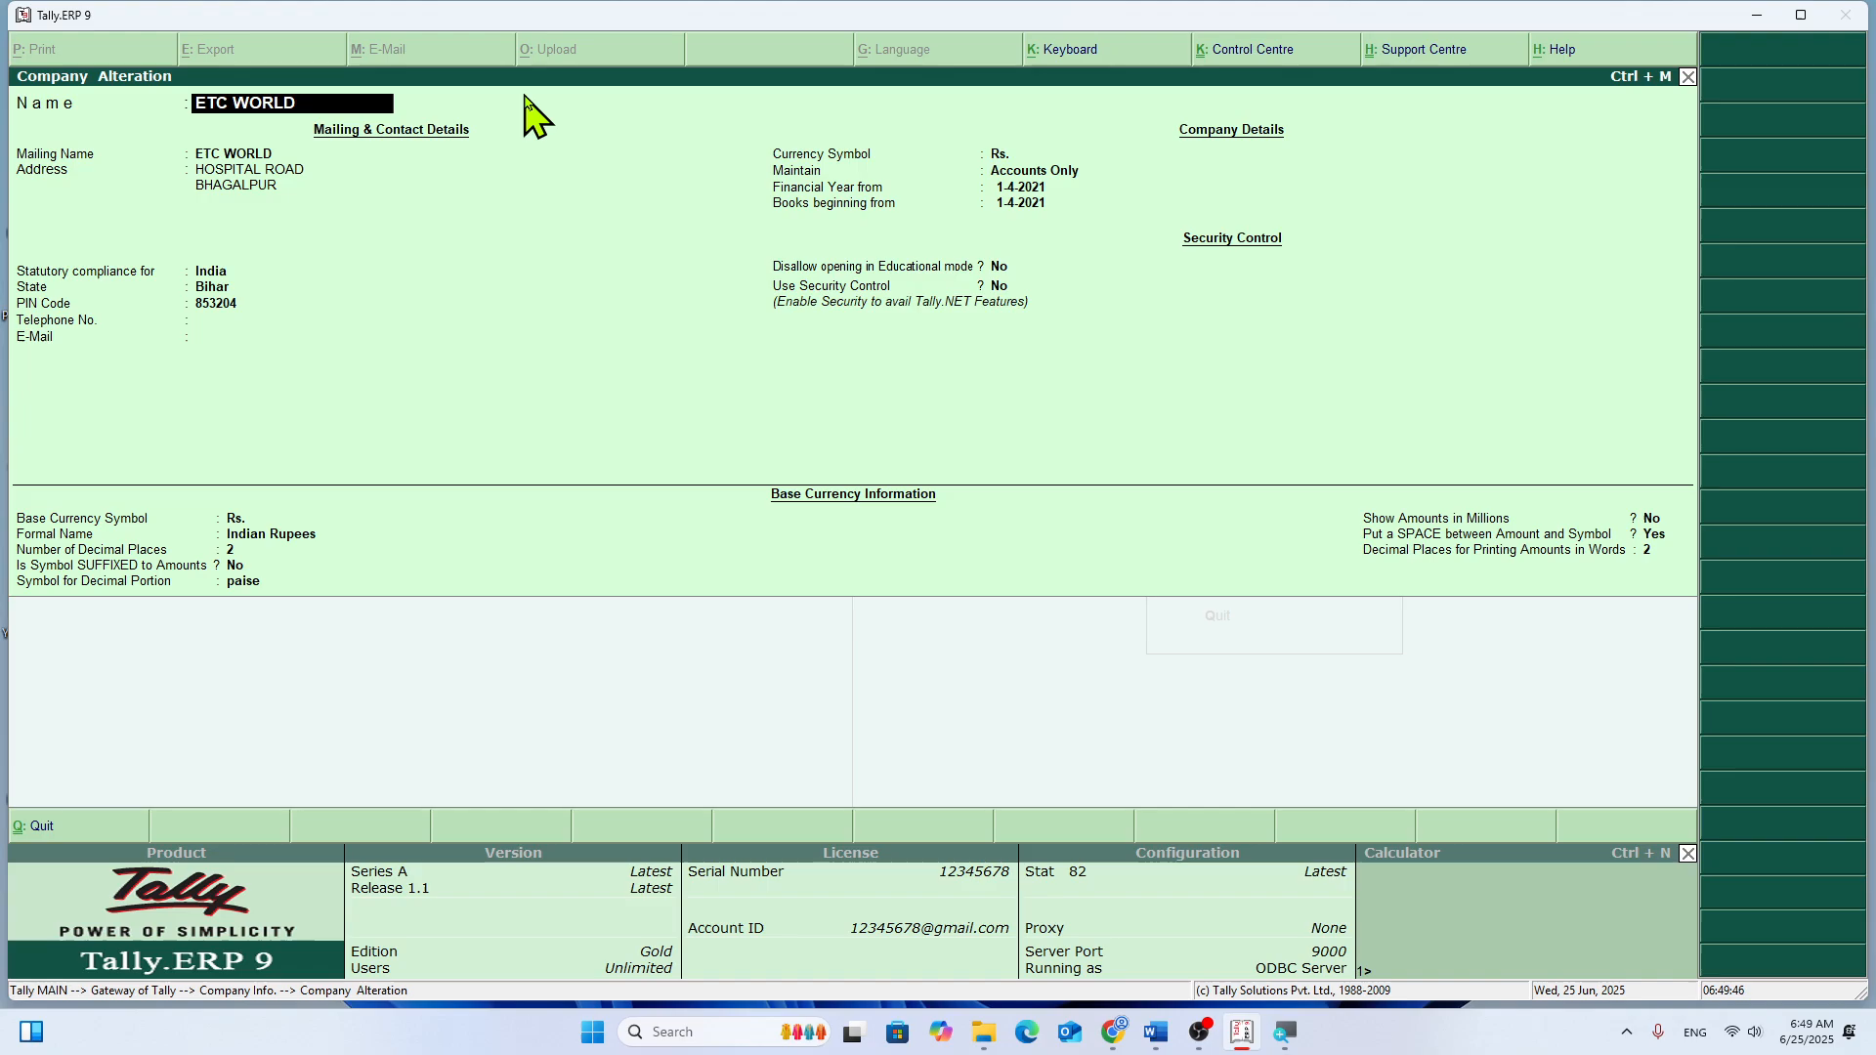
key("Escape")
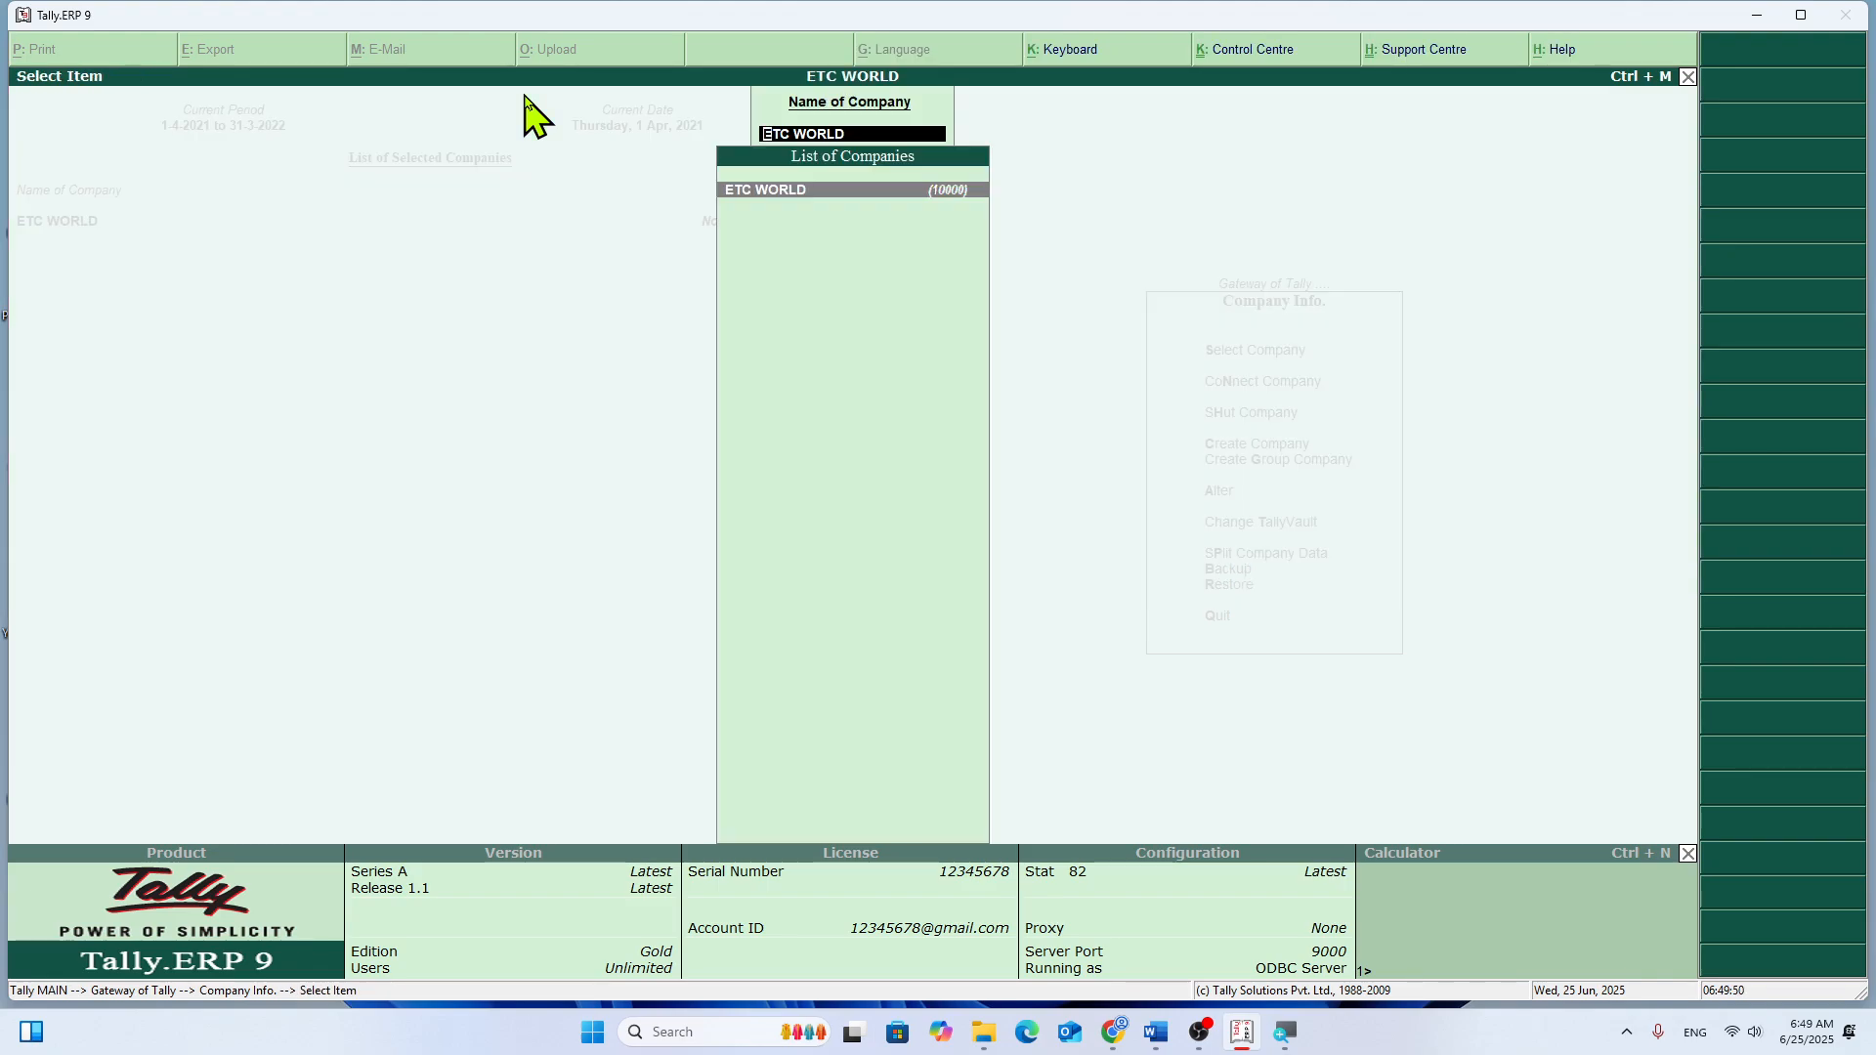
key("Escape")
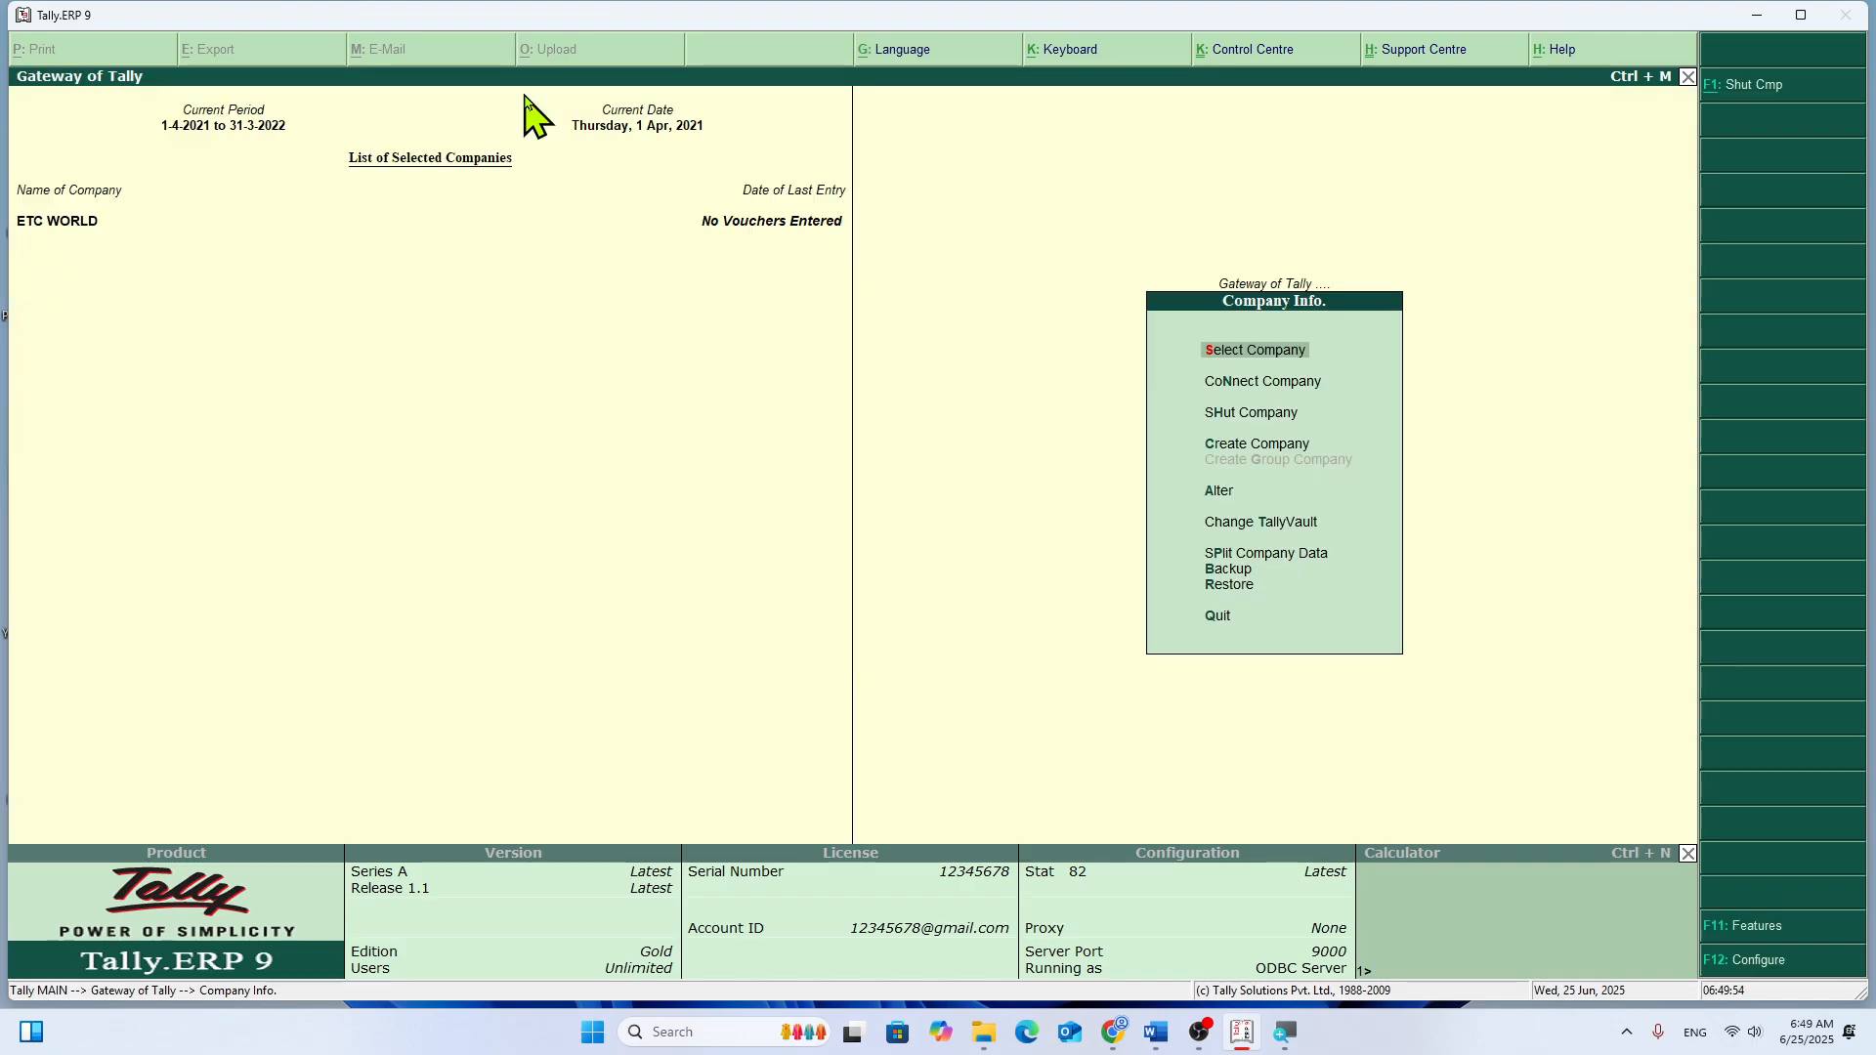
key("Escape")
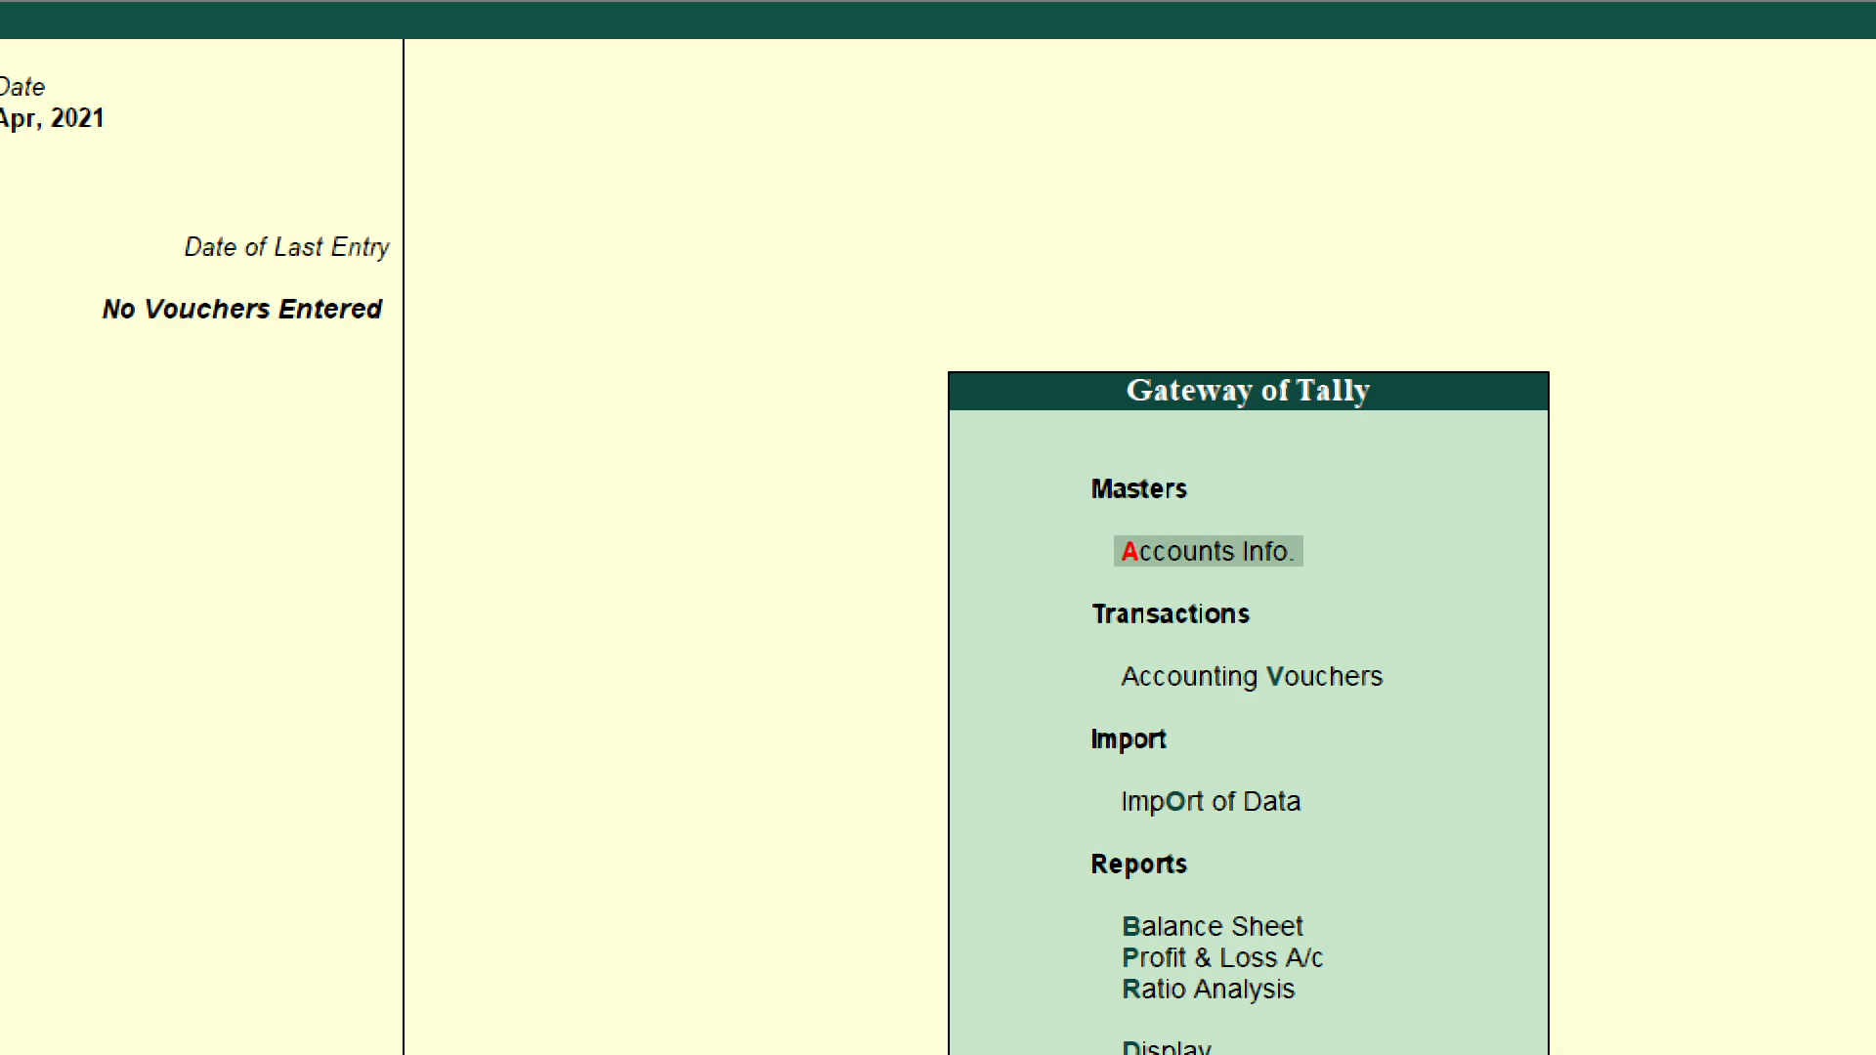
key("super")
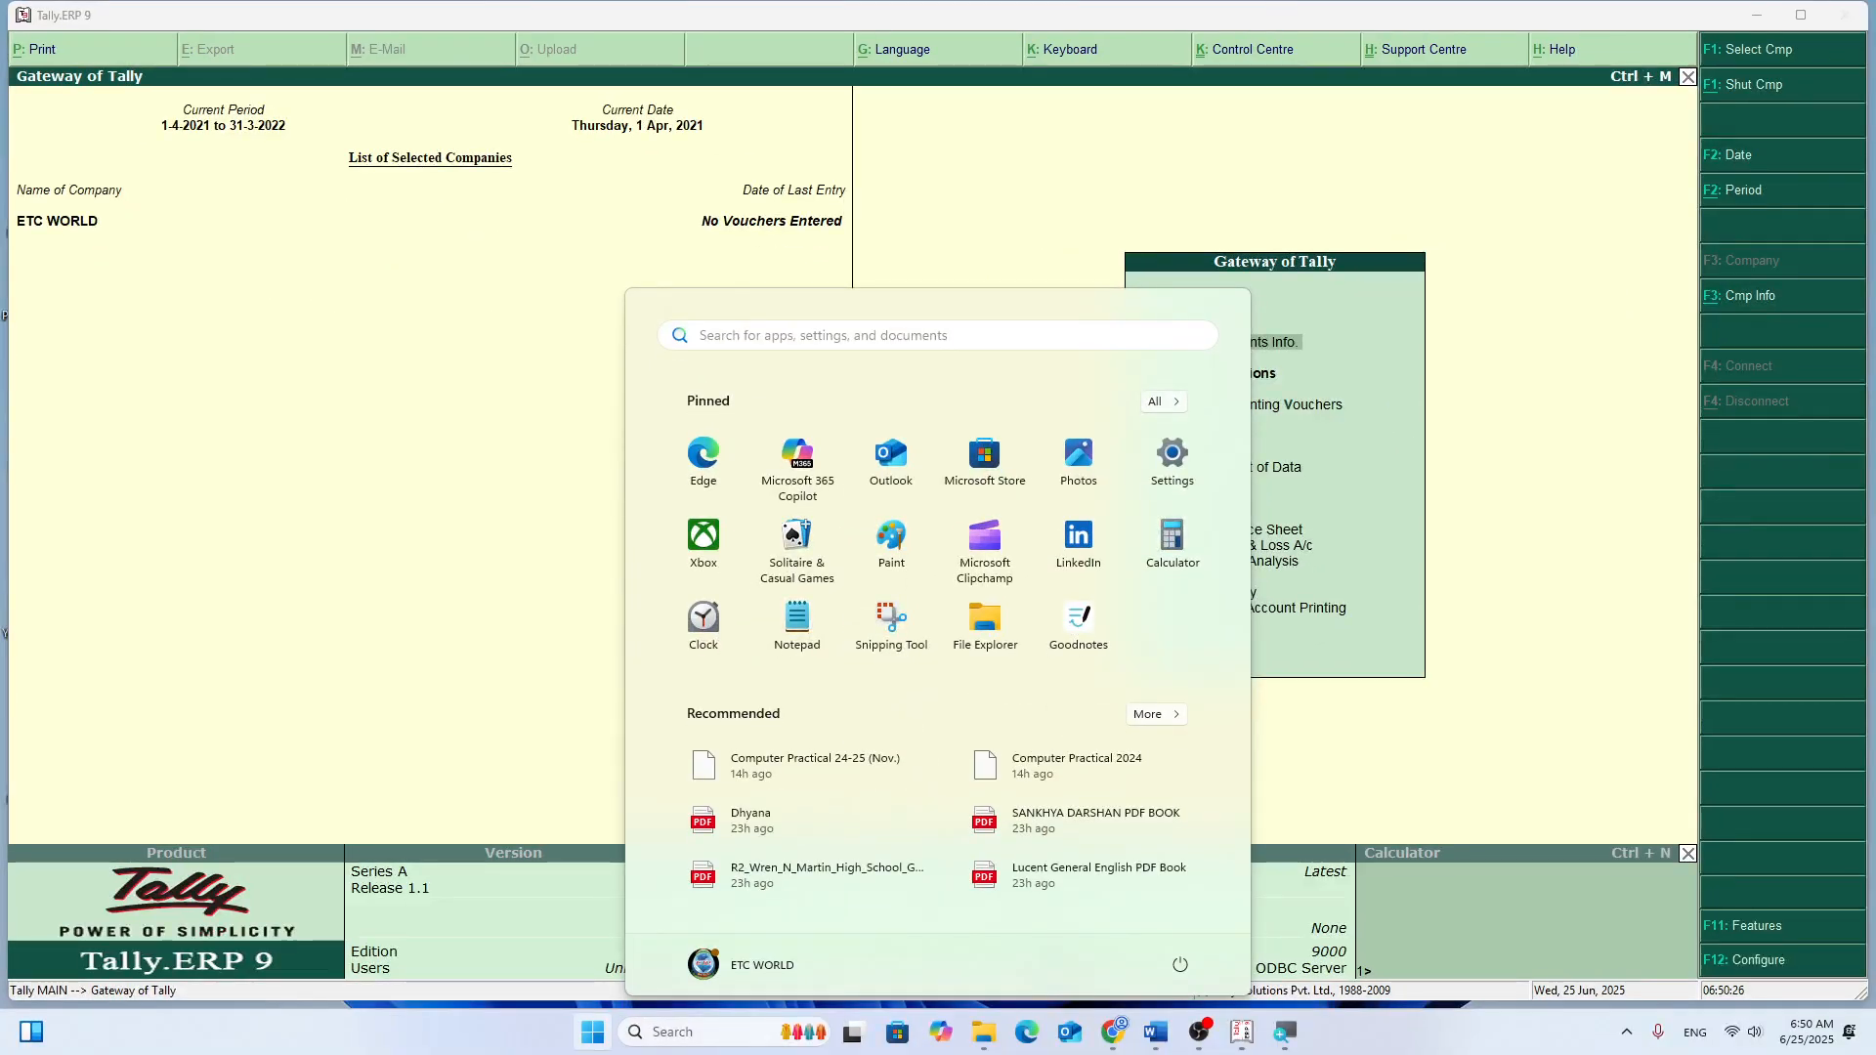
left_click(1533, 372)
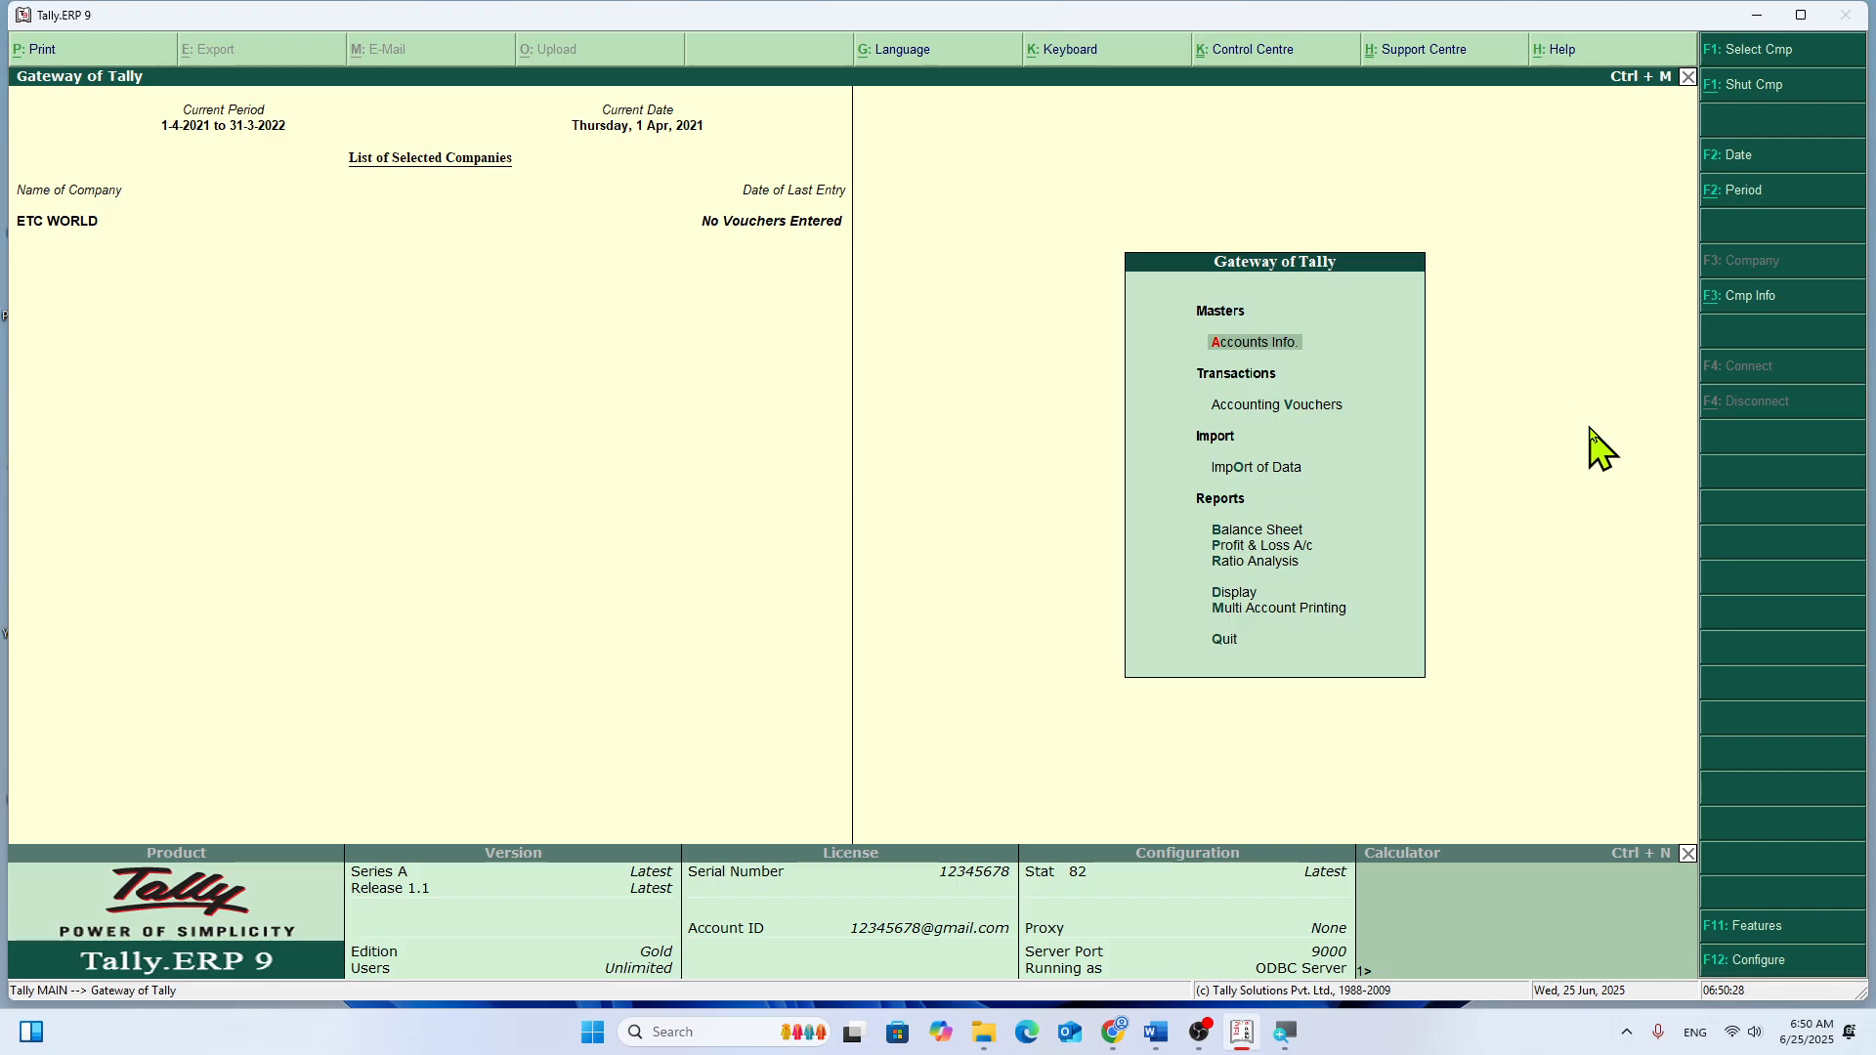
left_click(1583, 537)
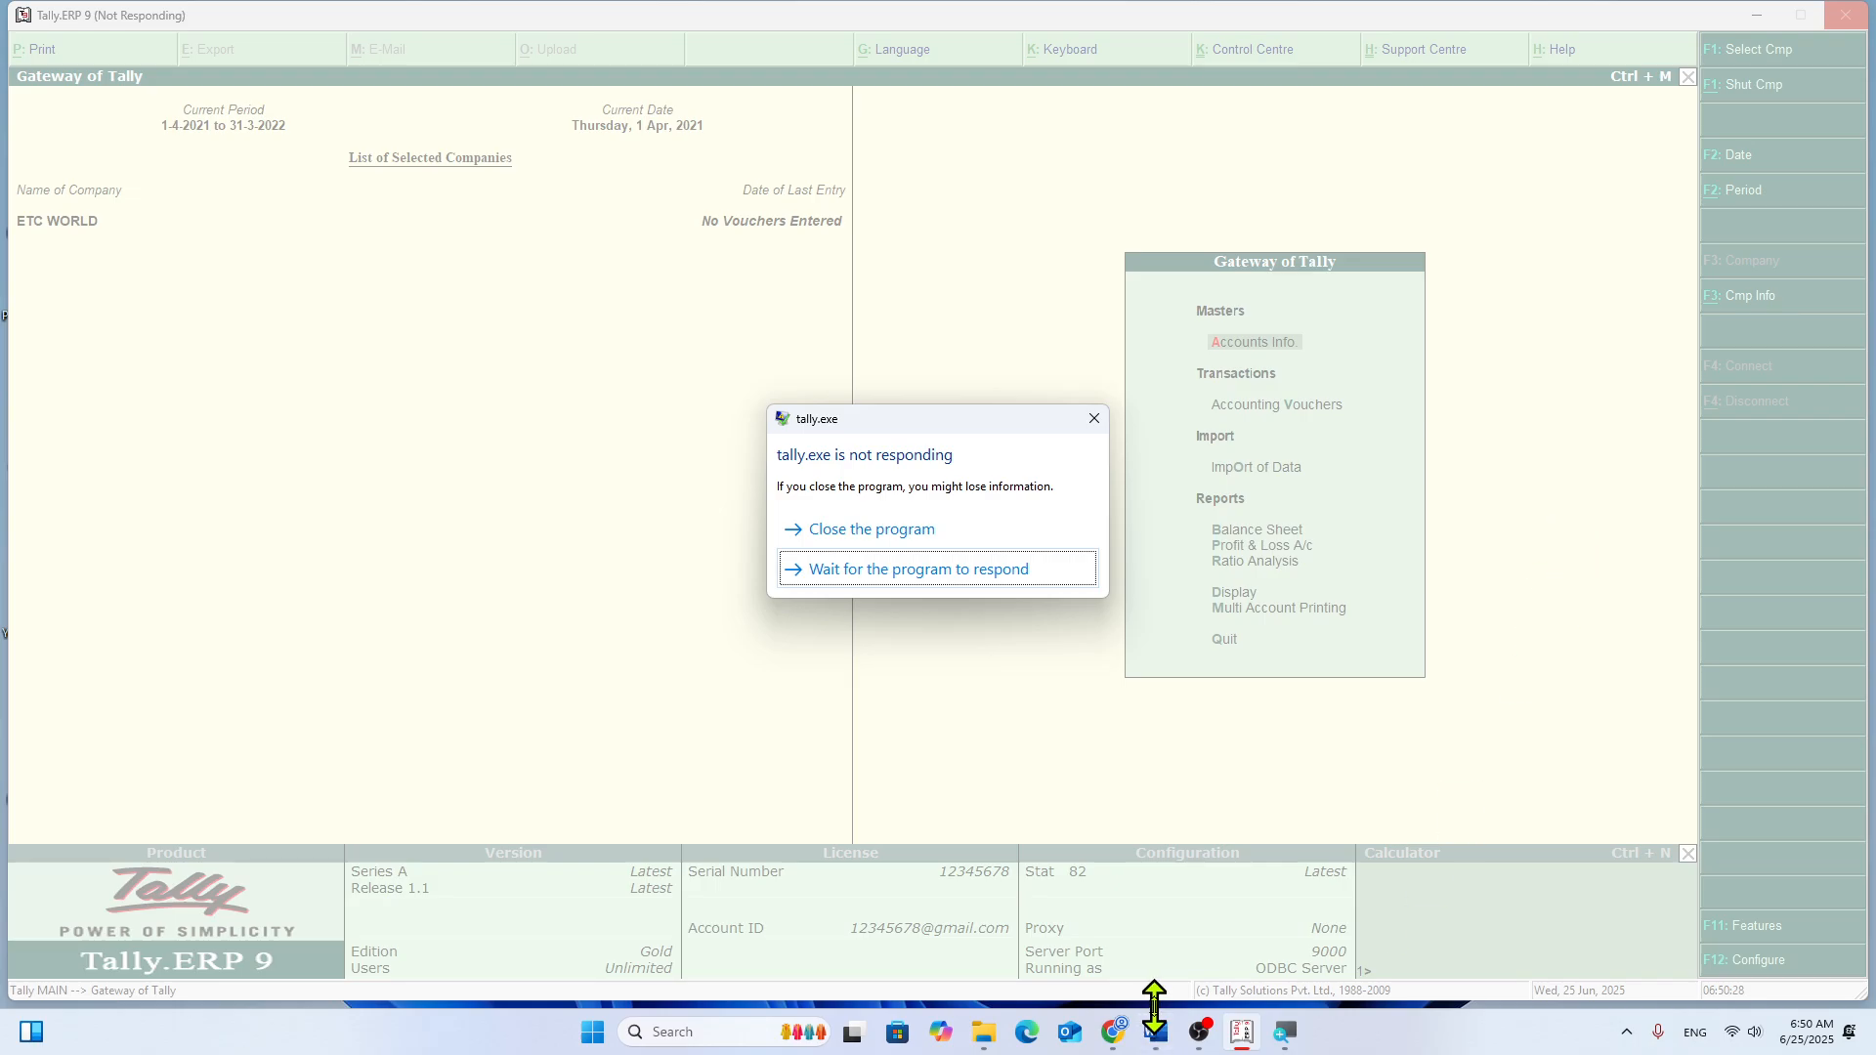
left_click(1203, 1036)
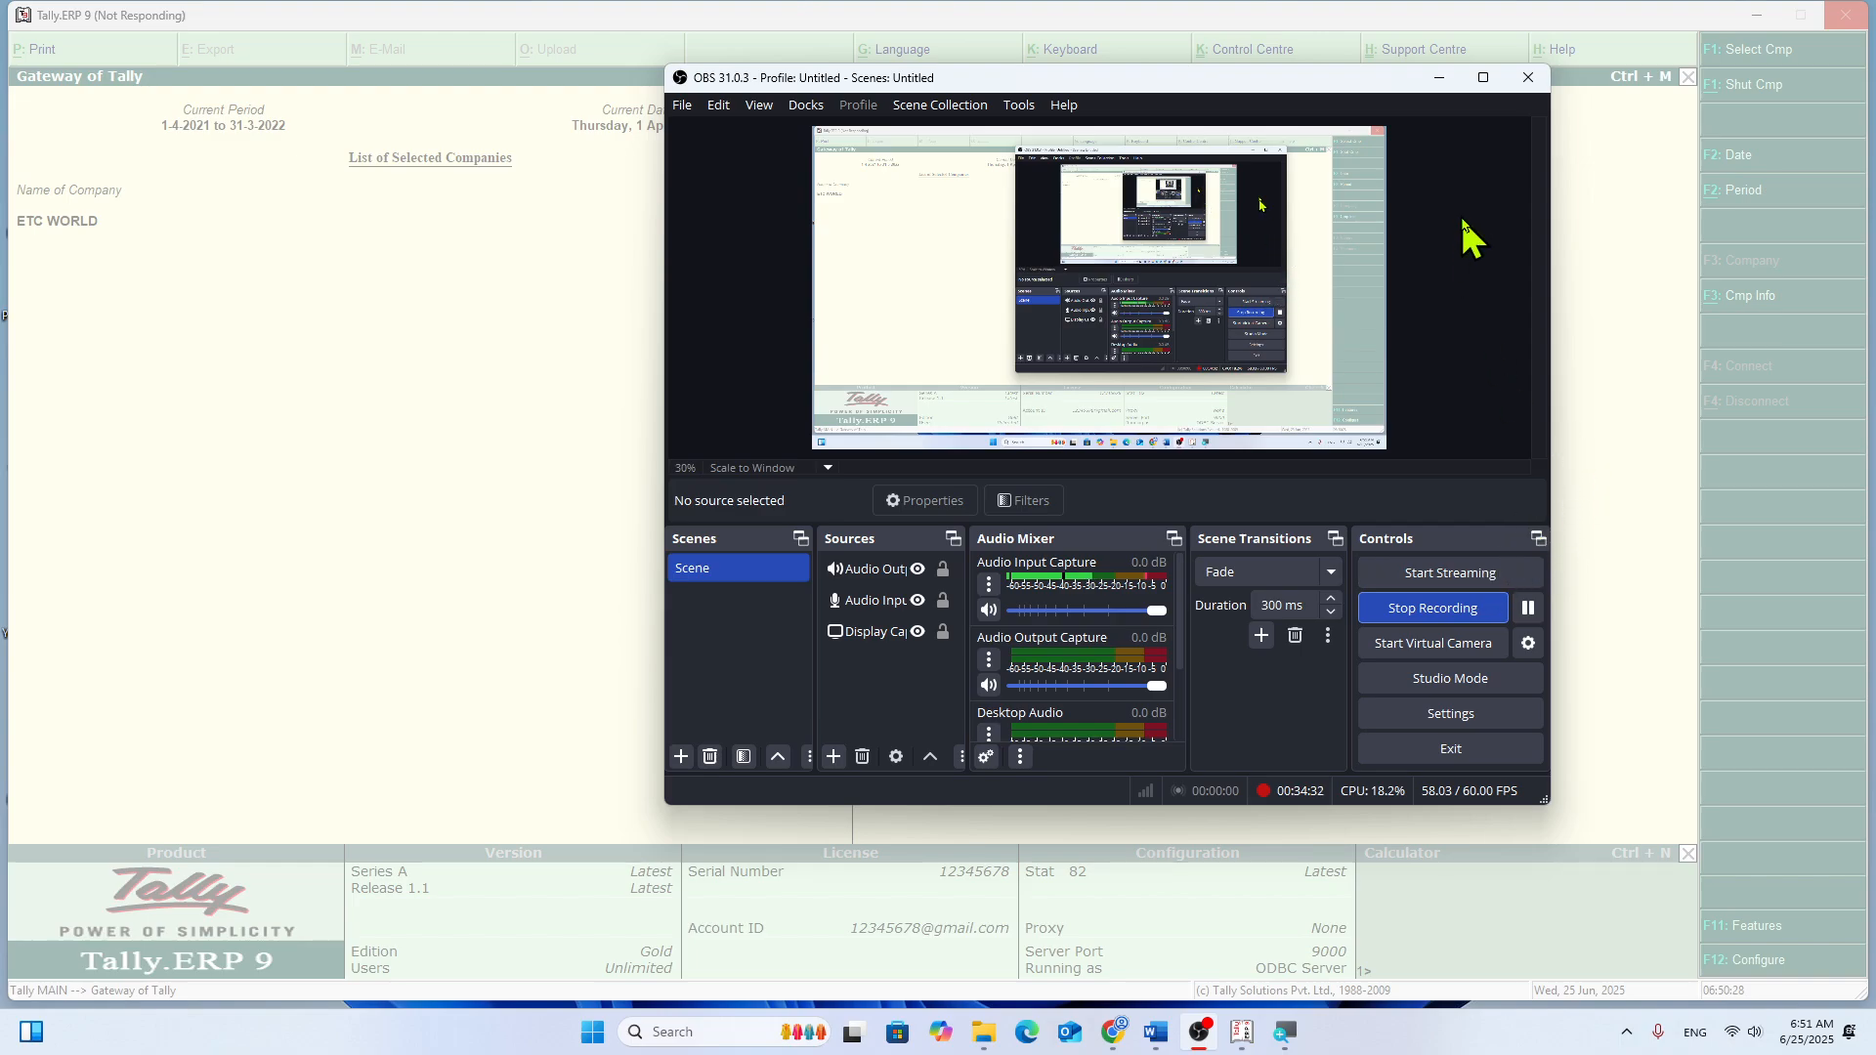
left_click(1439, 78)
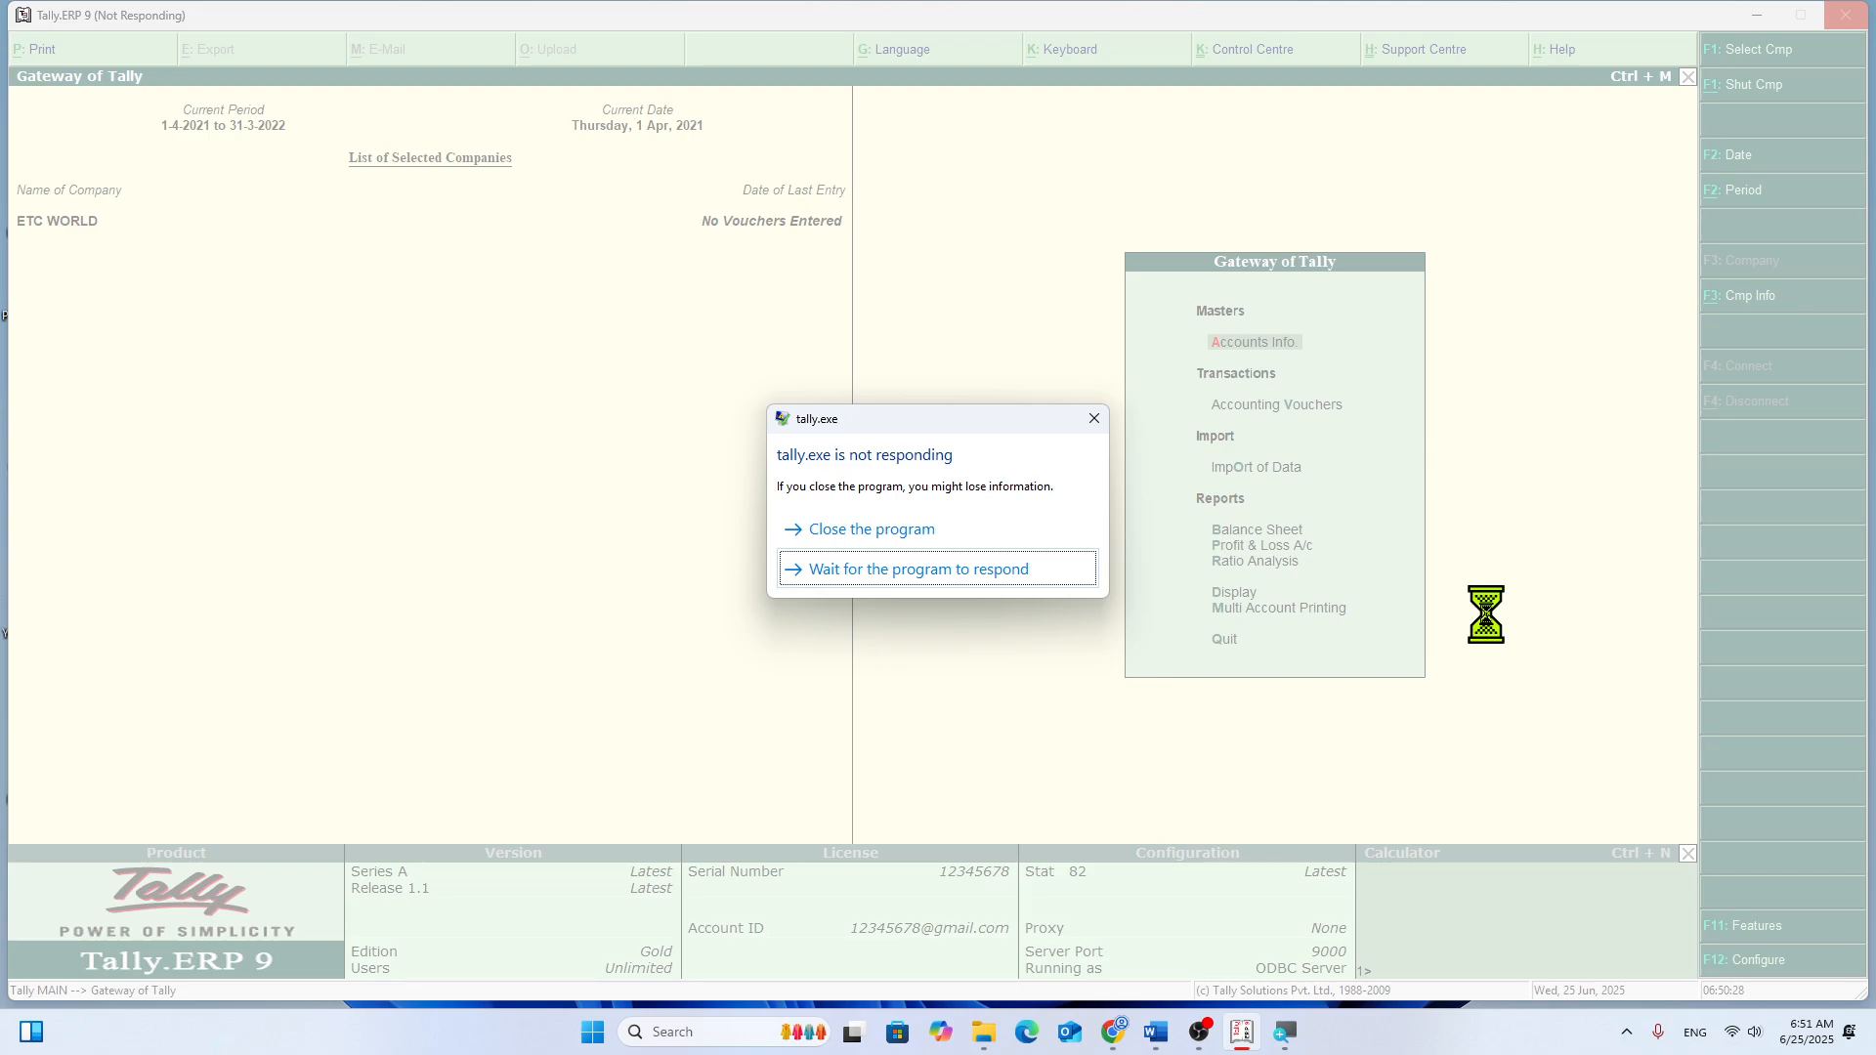
Step: Force the unresponsive Tally program to close and cancel the problem report to Microsoft
left_click(831, 532)
mouse_move(1210, 1040)
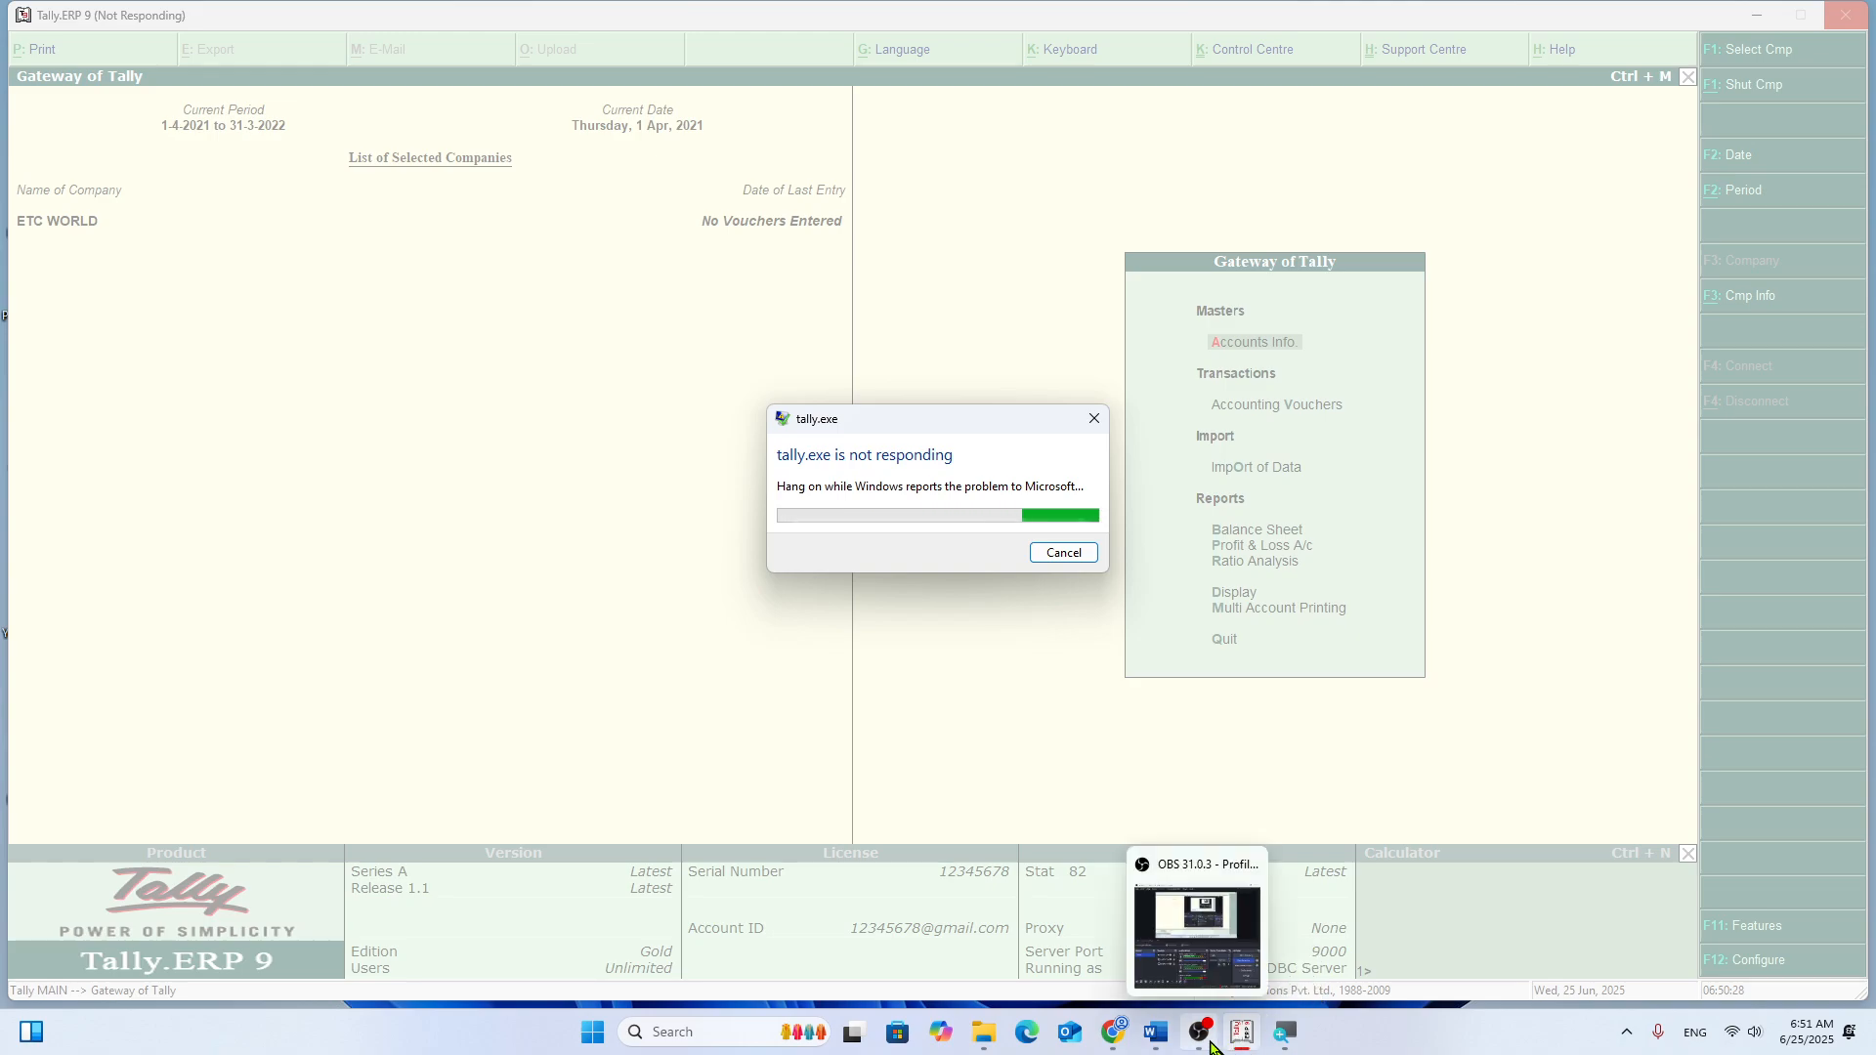
left_click(1065, 549)
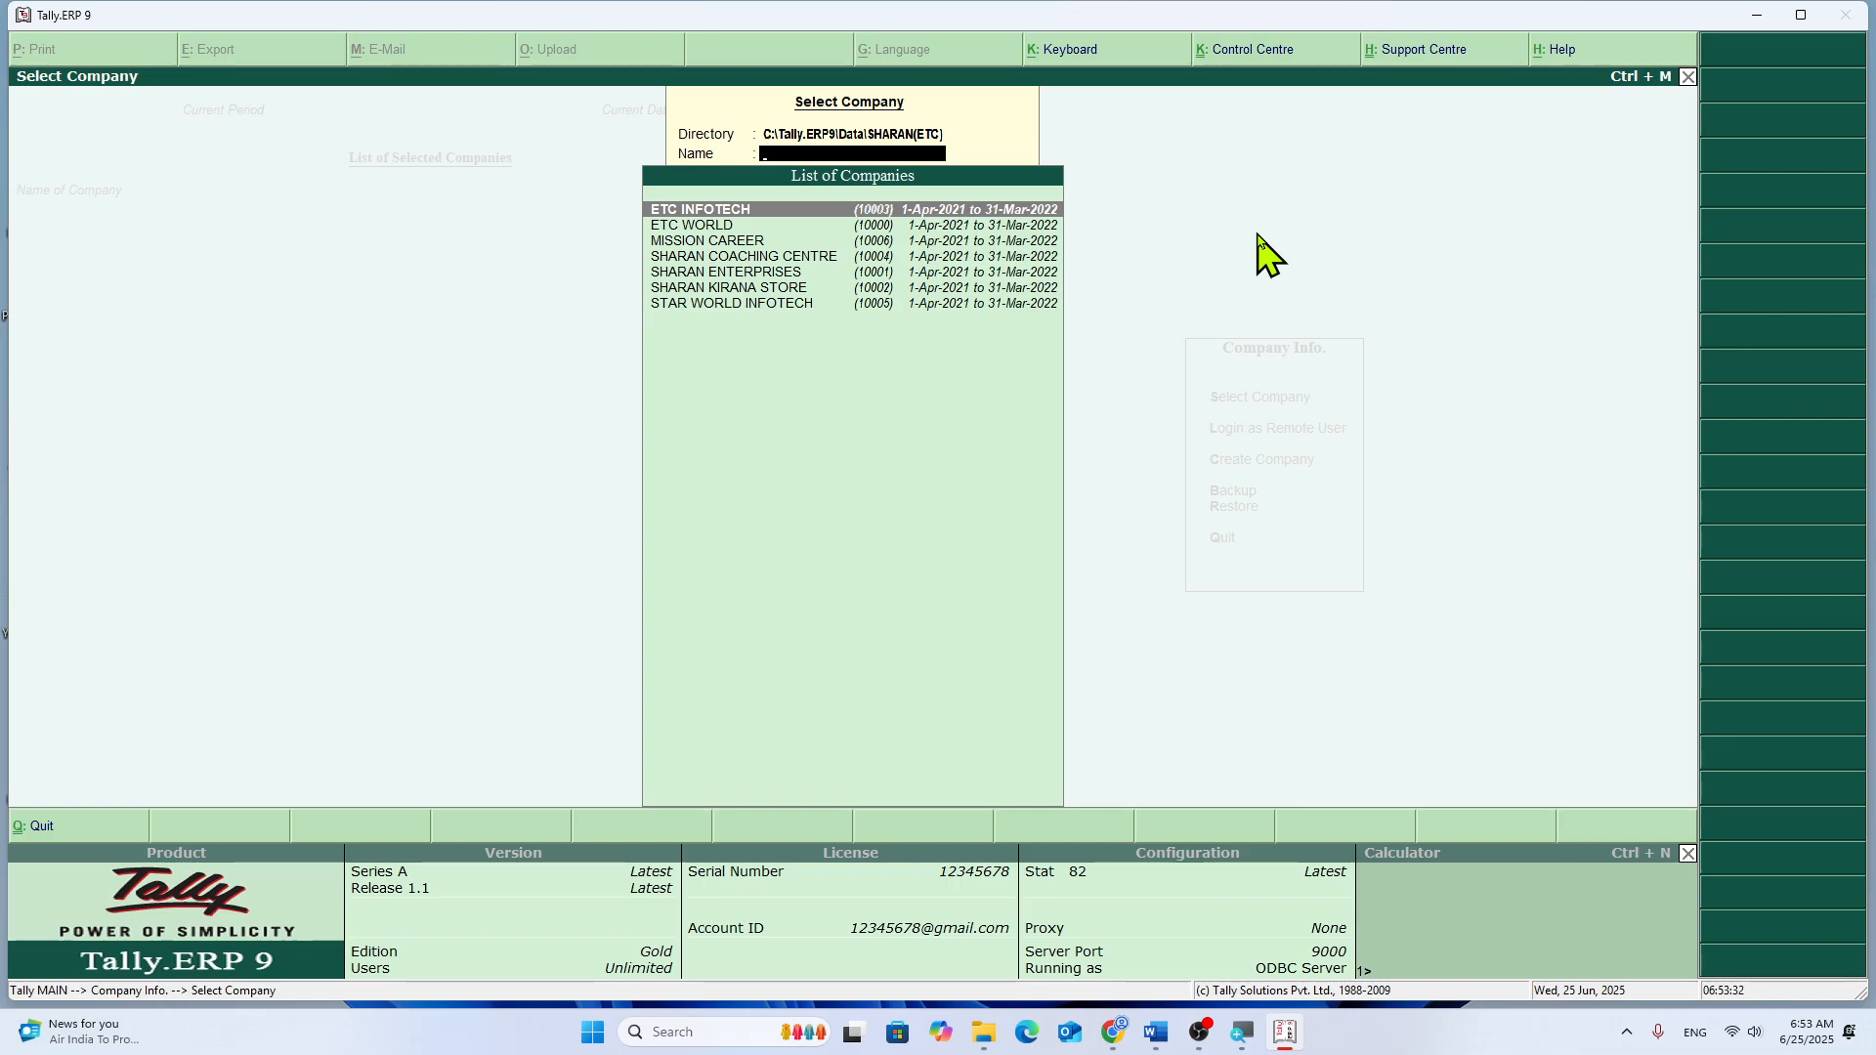
Step: Leave the company selection list without loading a company, and quit Tally.ERP 9 to the desktop
key("Escape")
key("Escape")
key("Return")
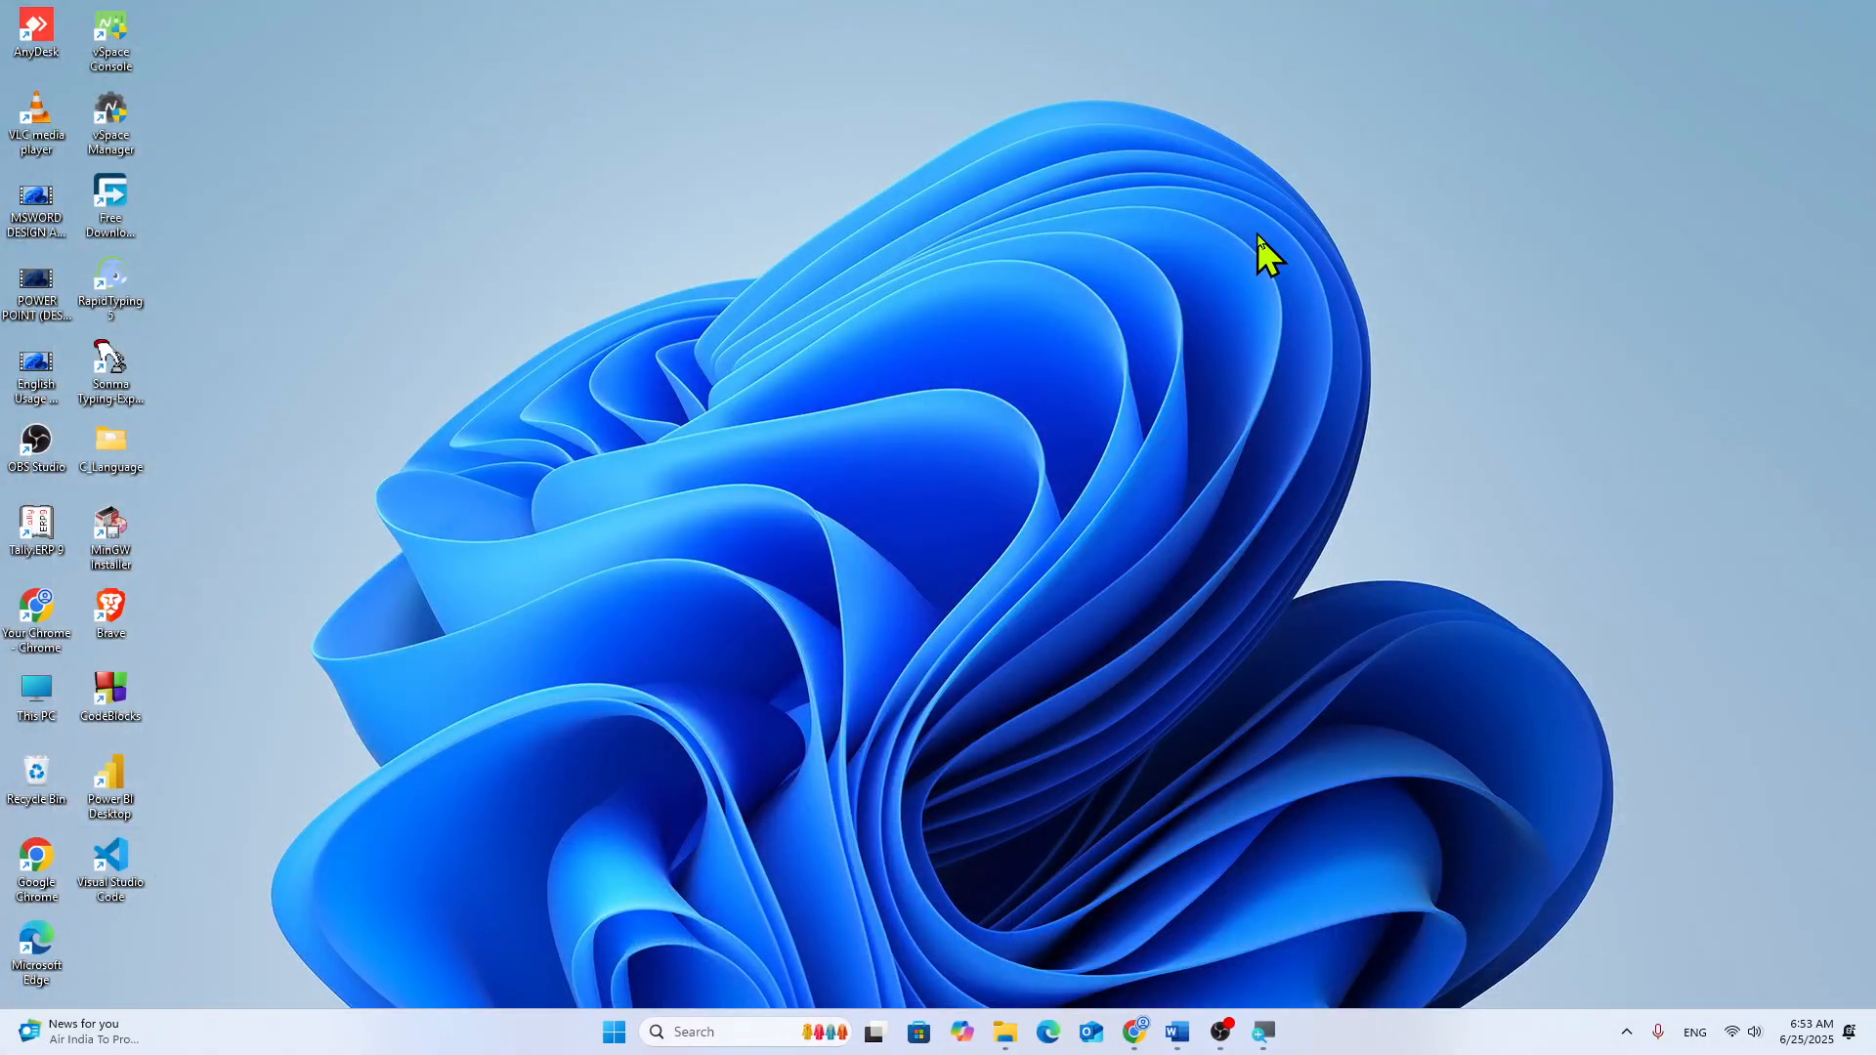
Step: Start Tally.ERP 9 and set the company selection directory to C:\Tally.ERP9\Data\SHARAN(ETC)
double_click(44, 529)
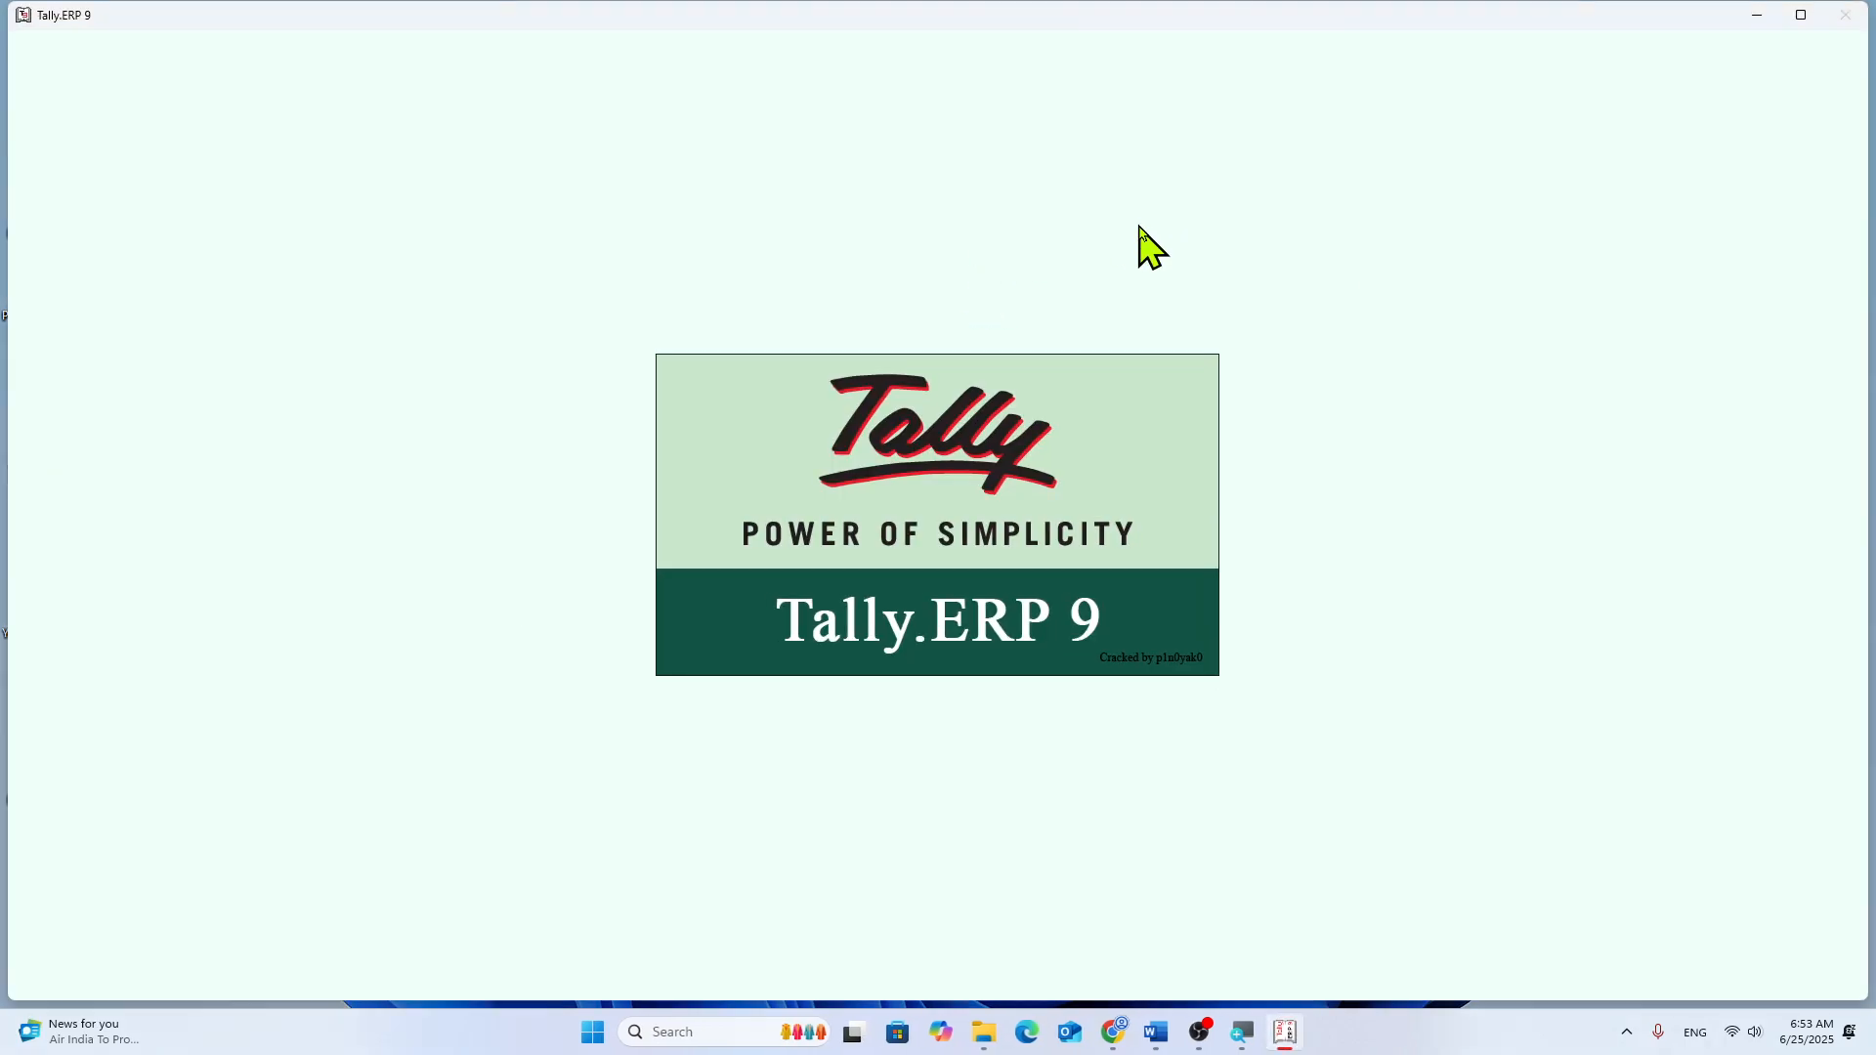
key("Return")
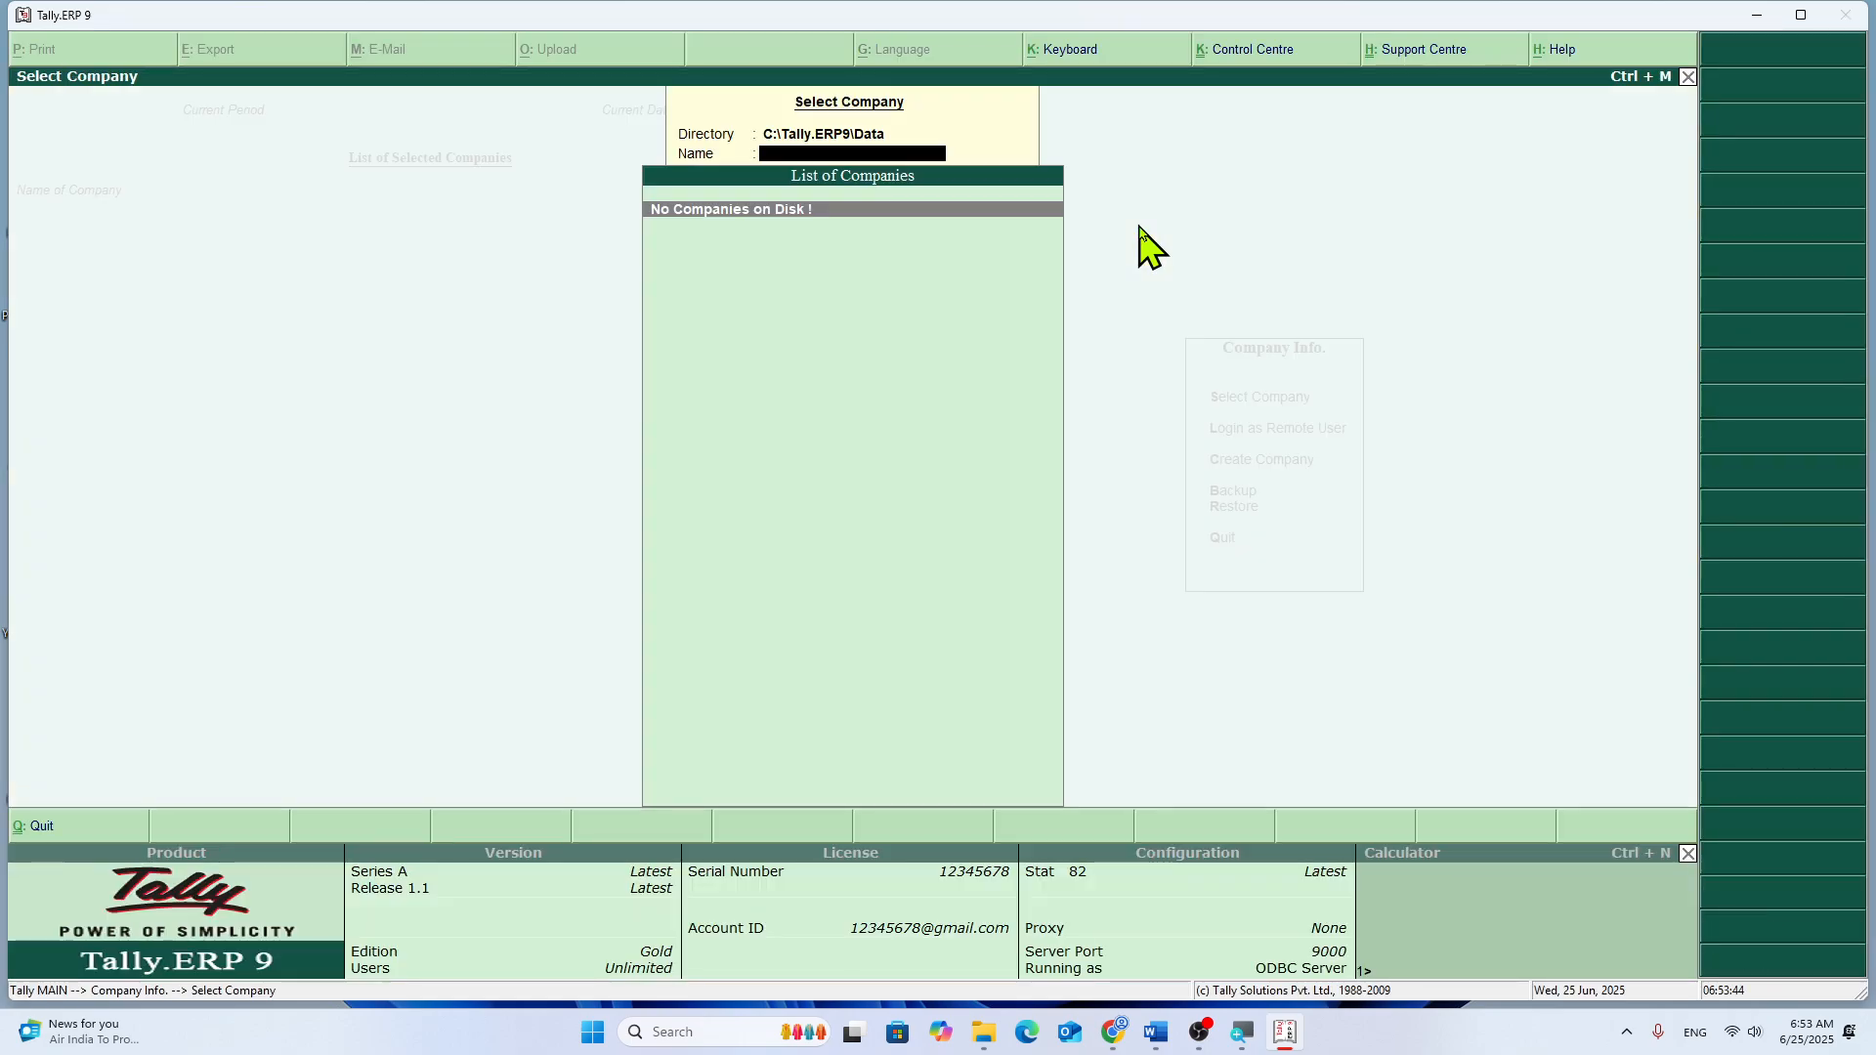
key("BackSpace")
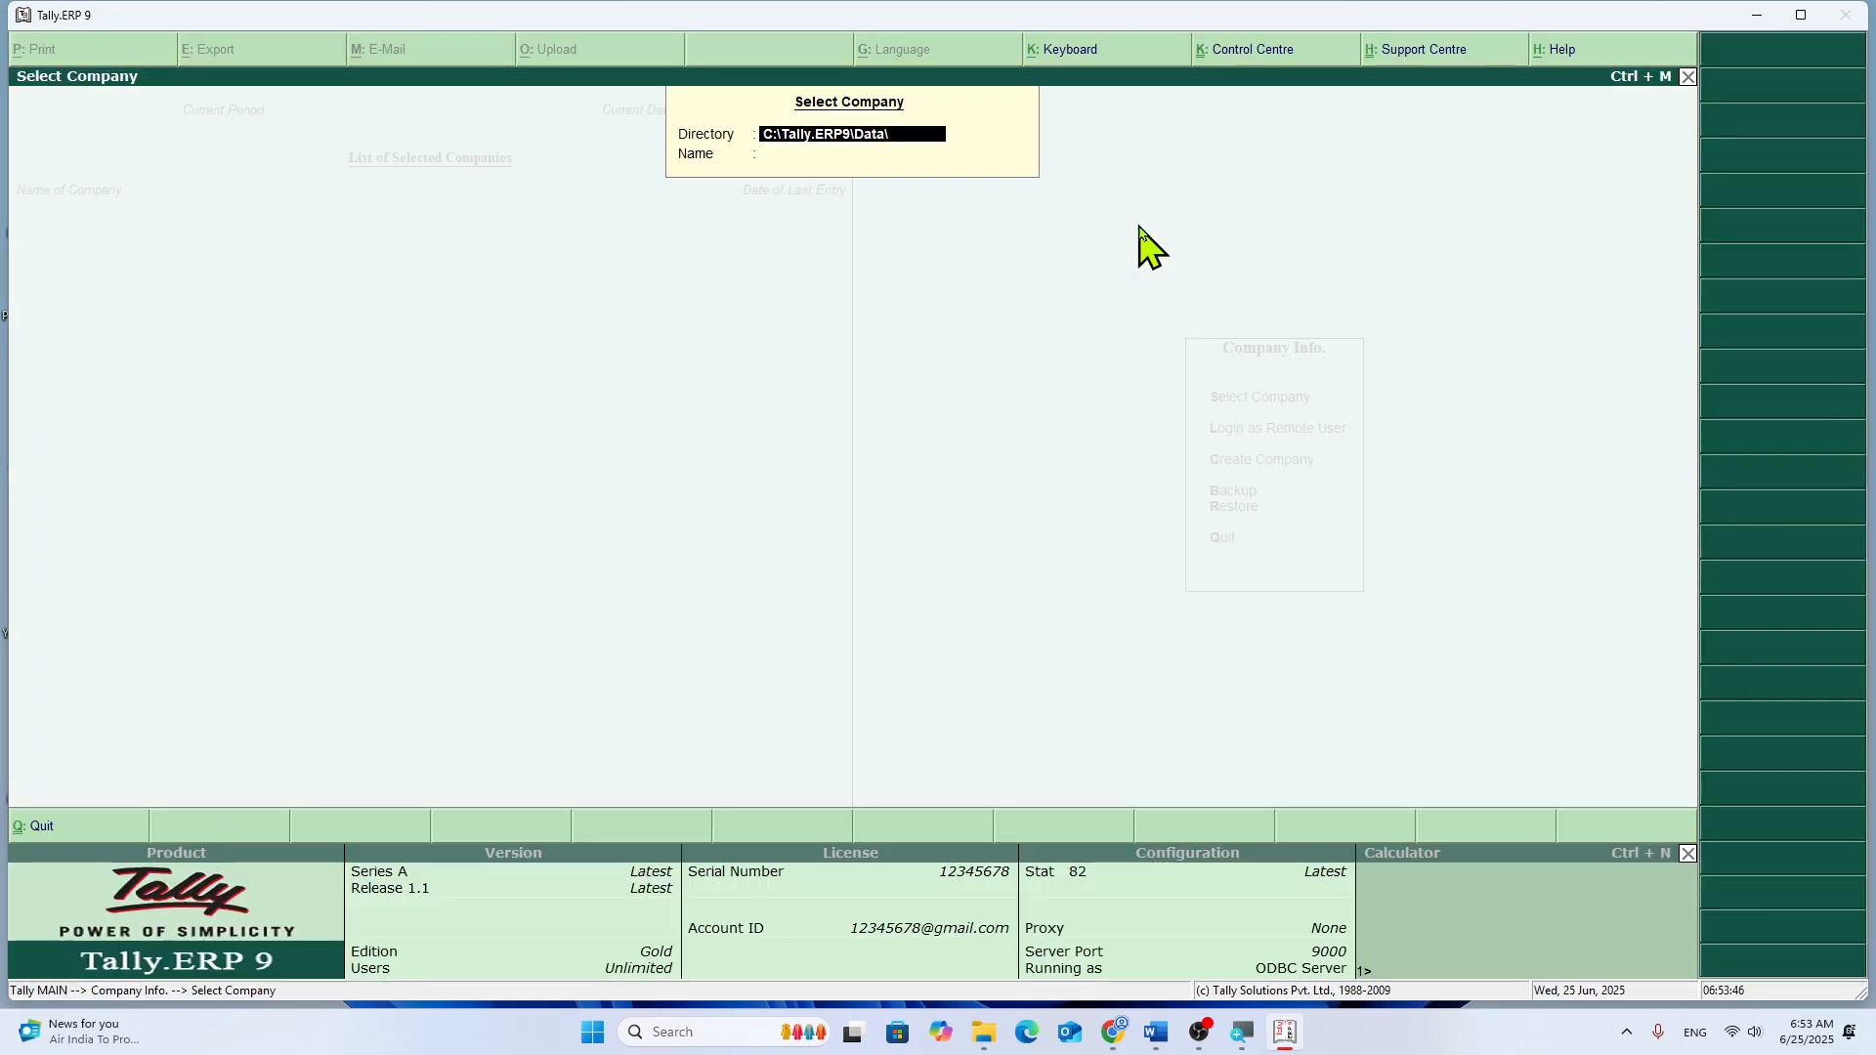
type("SJ")
type("HARAN")
type("(ETC")
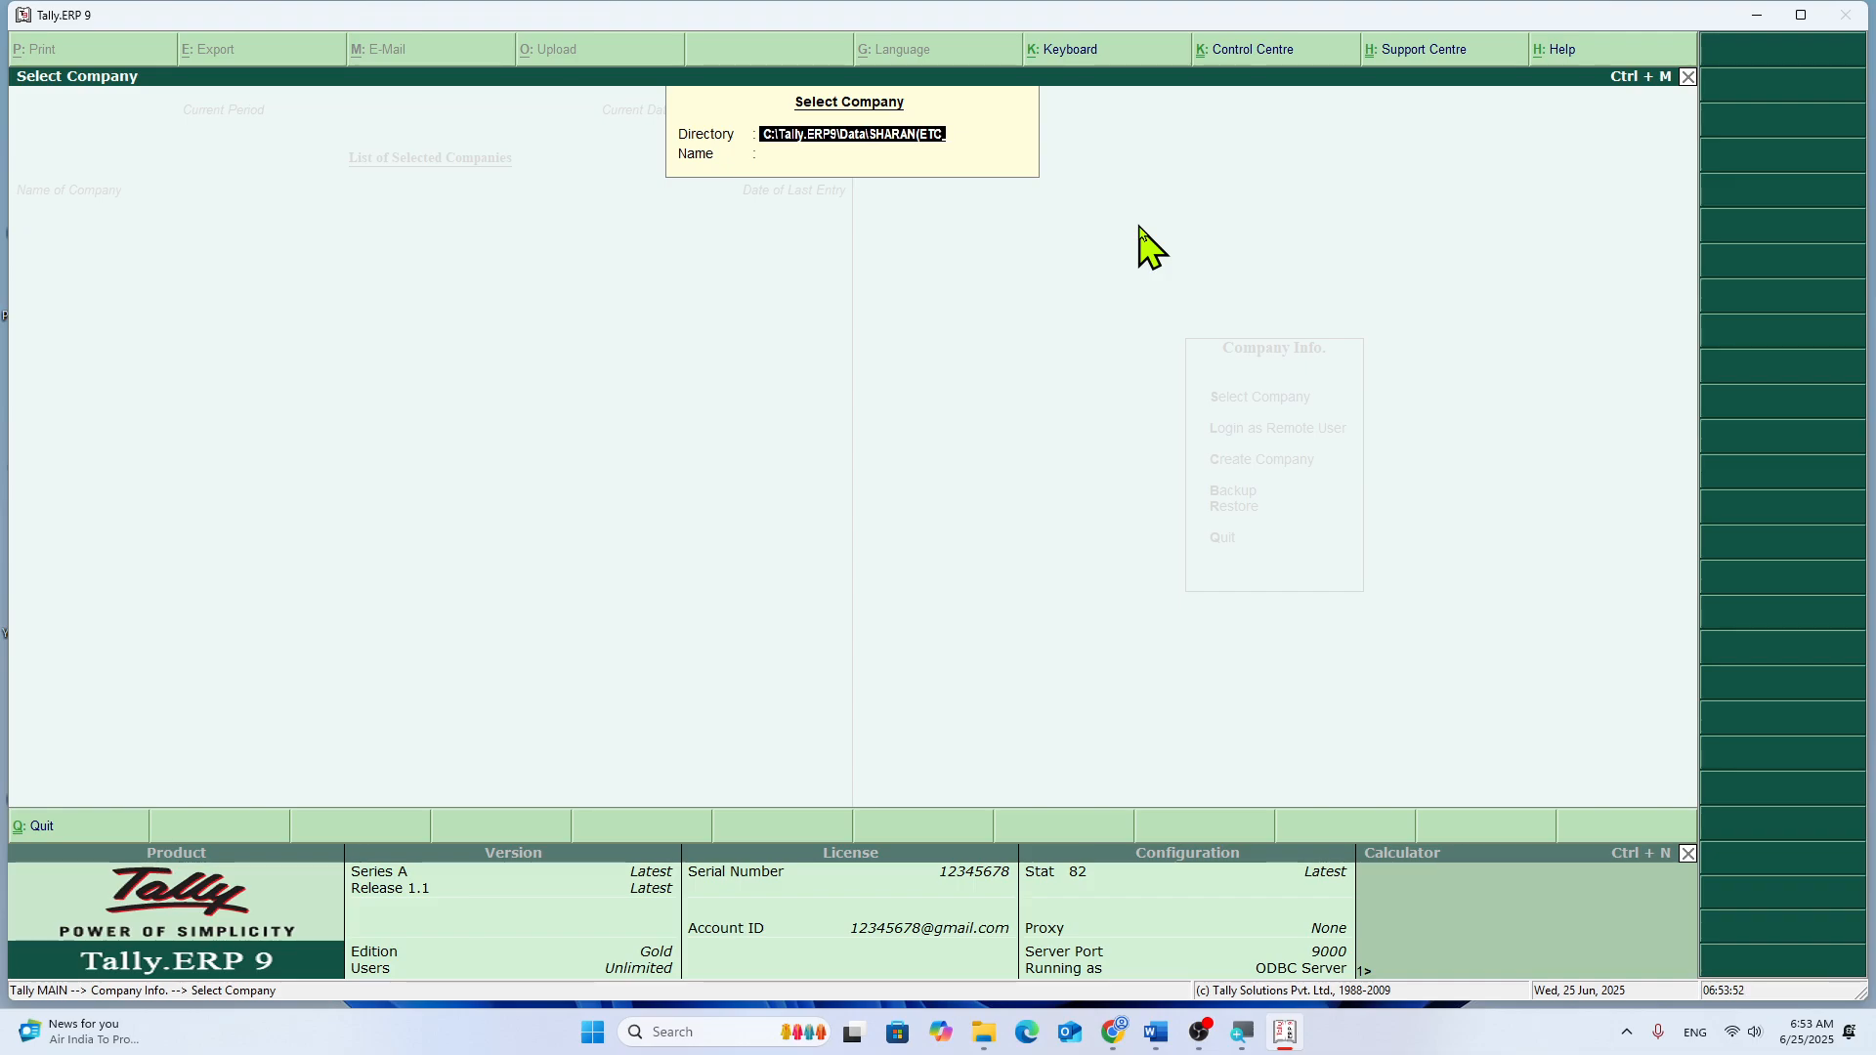
type(")")
key("Return")
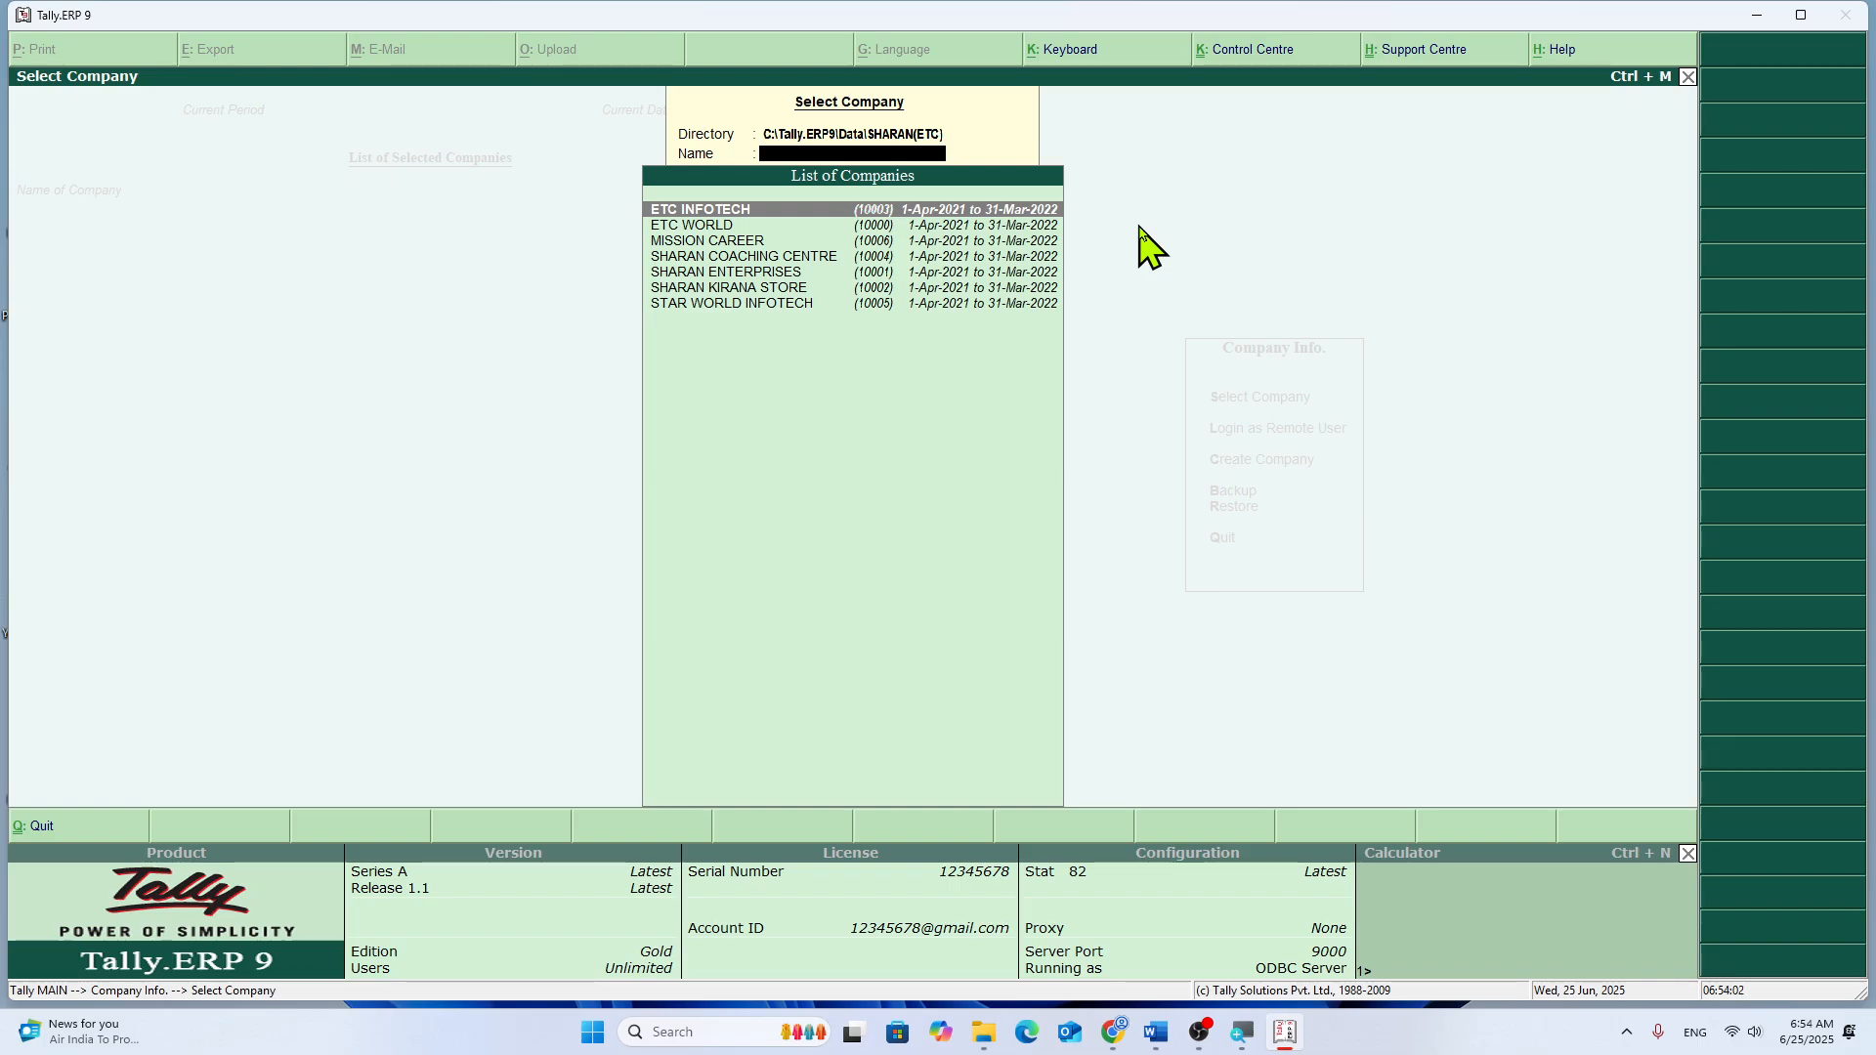
Step: Load the company MISSION CAREER from the list of companies
key("Down")
key("Down")
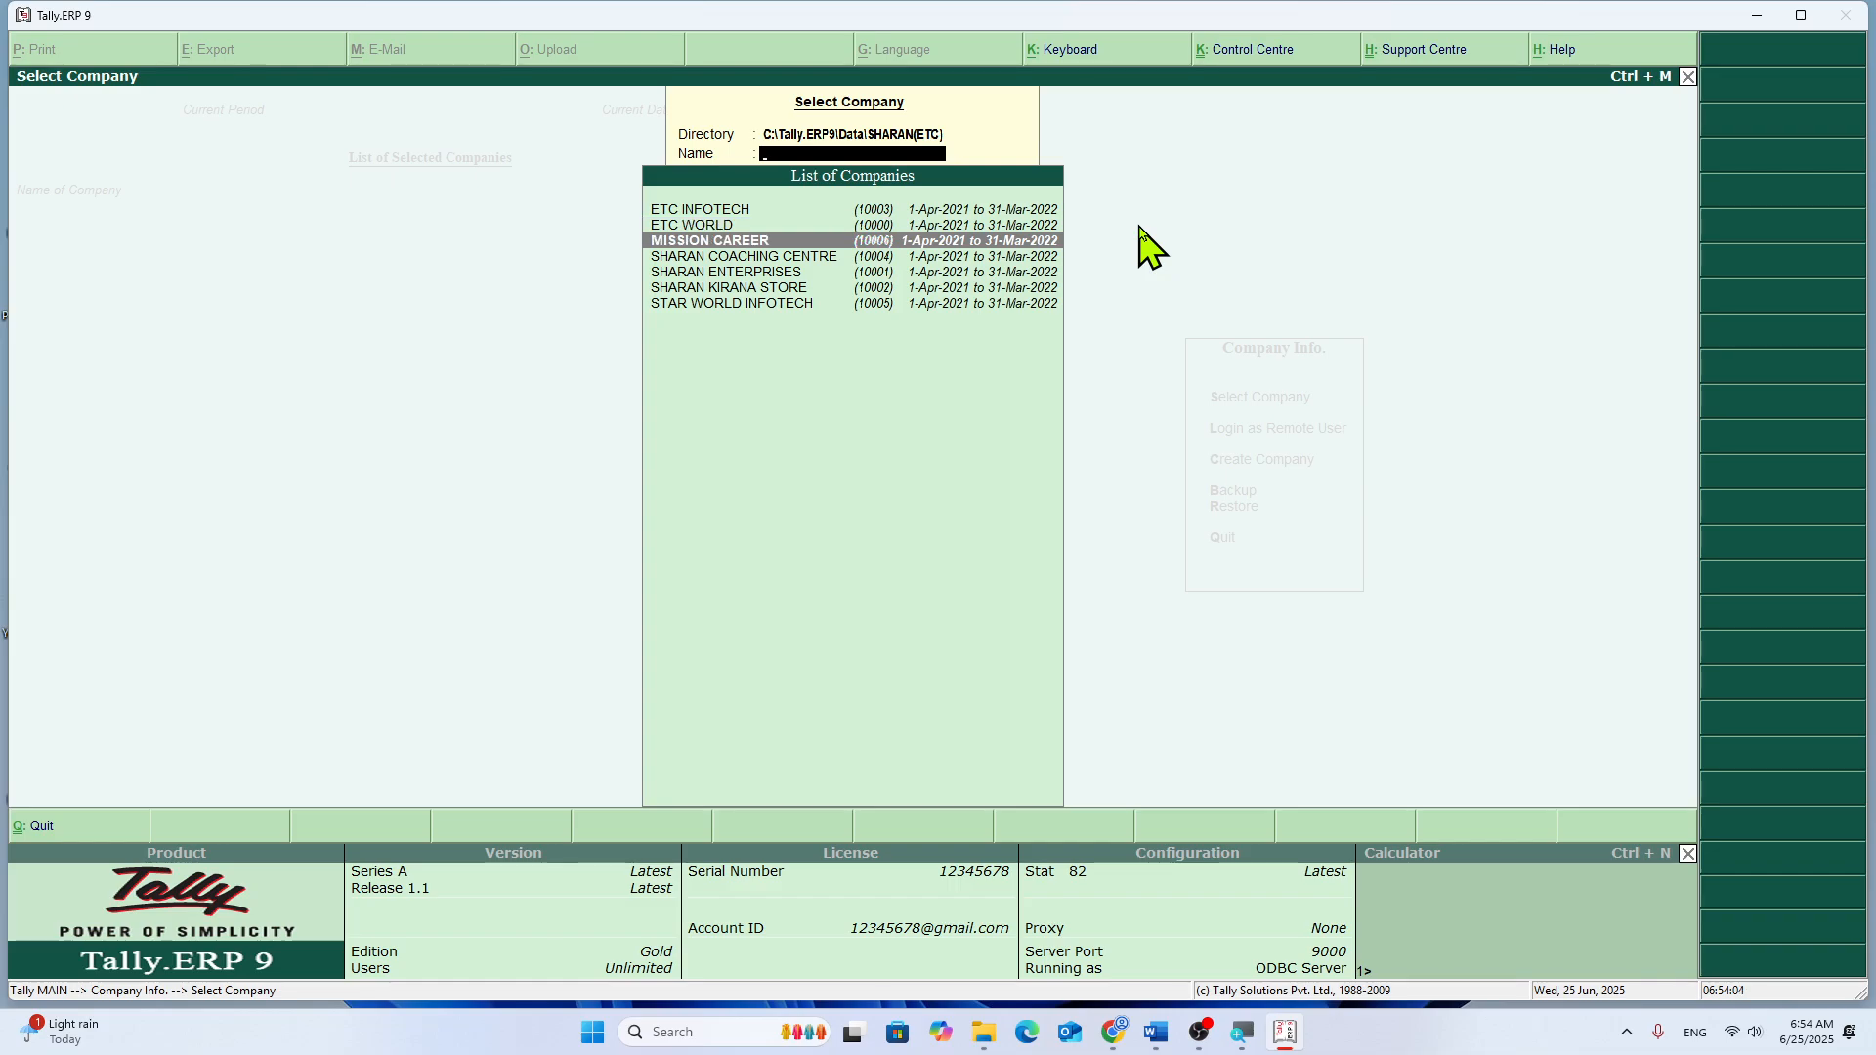
key("Return")
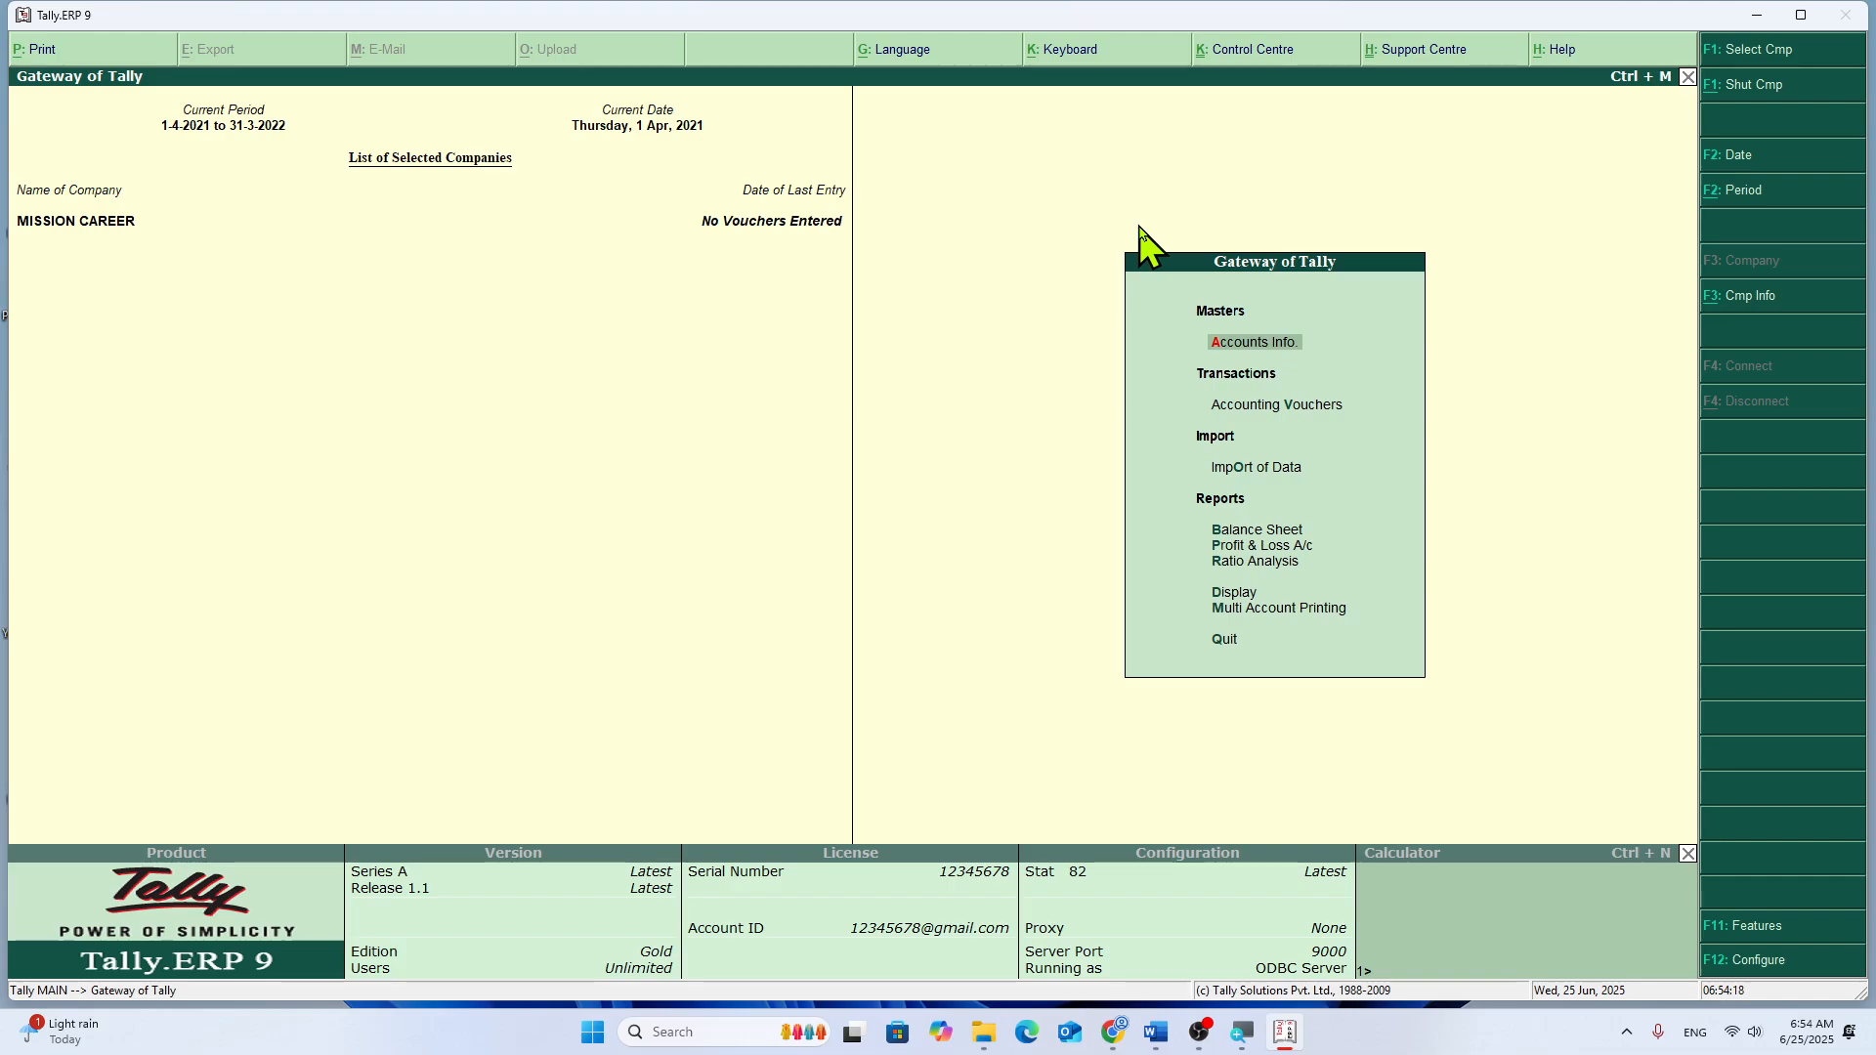
Step: Open MISSION CAREER for alteration and delete the company, confirming both deletion questions
key("alt+F3")
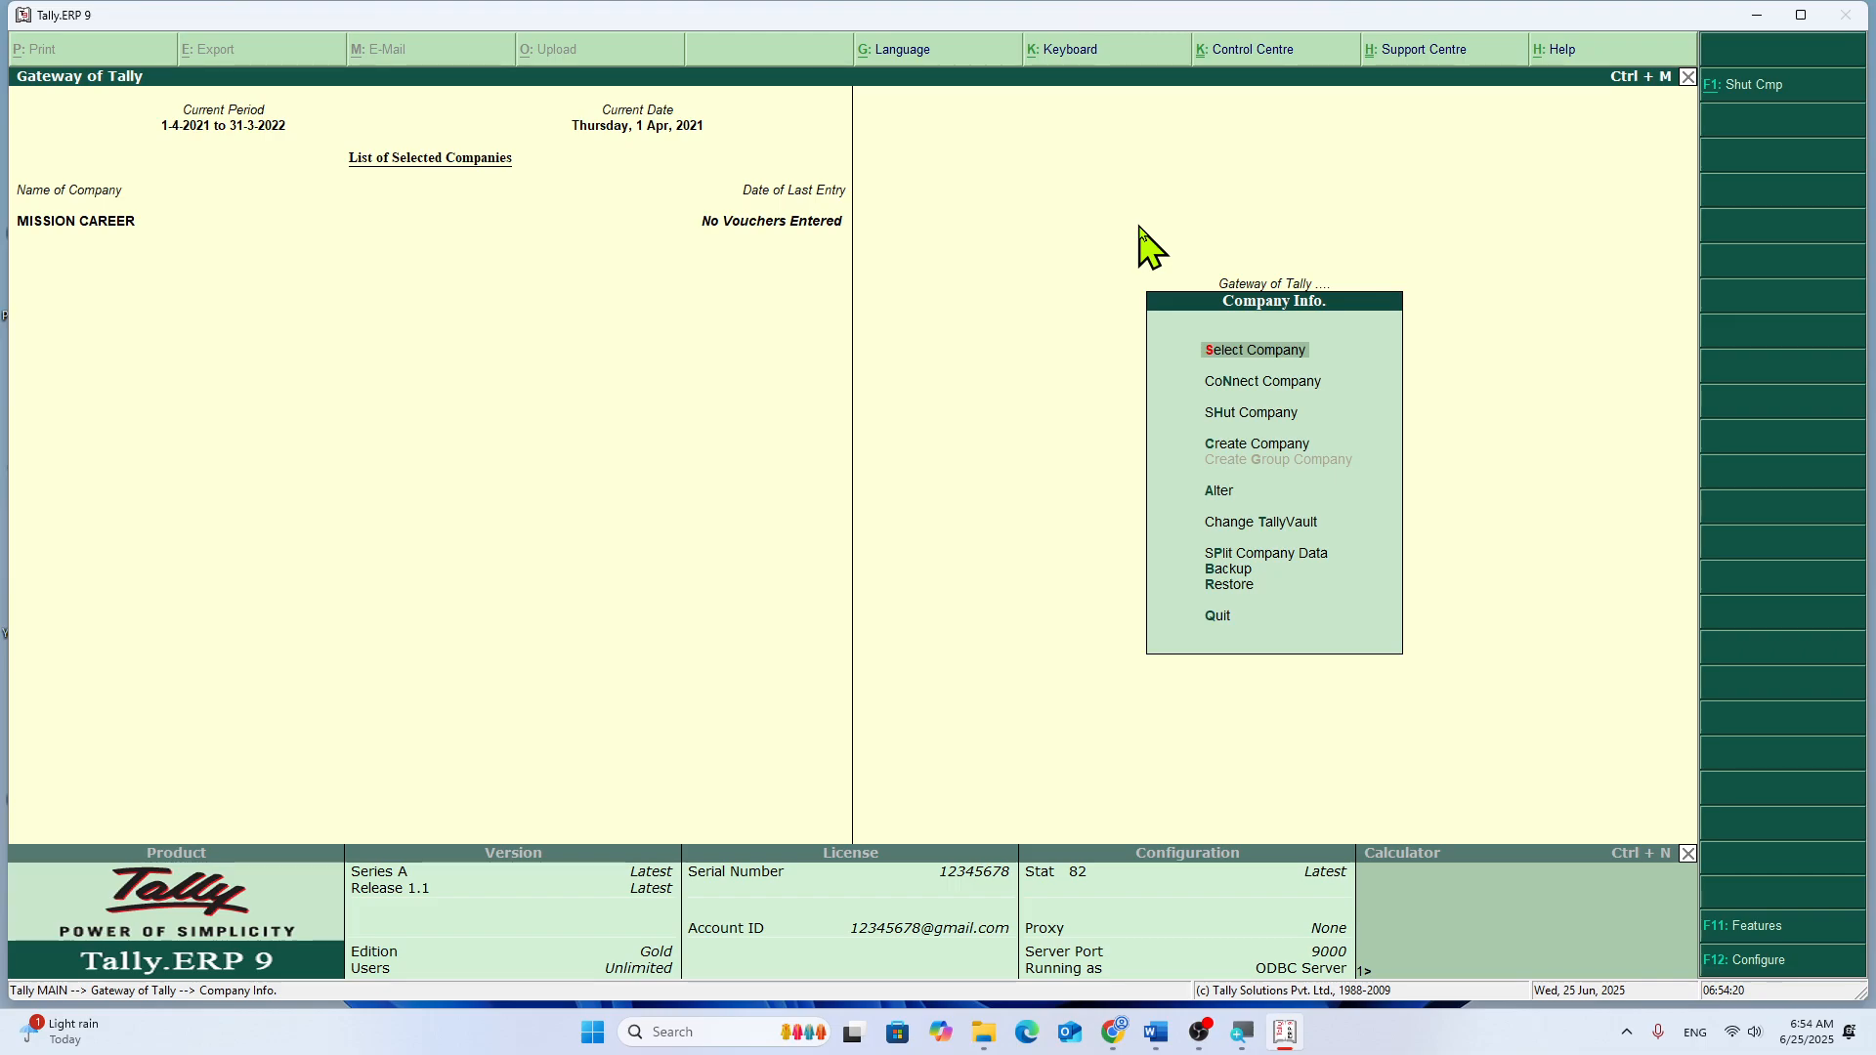
key("Down")
key("Down")
key("Down")
key("Down")
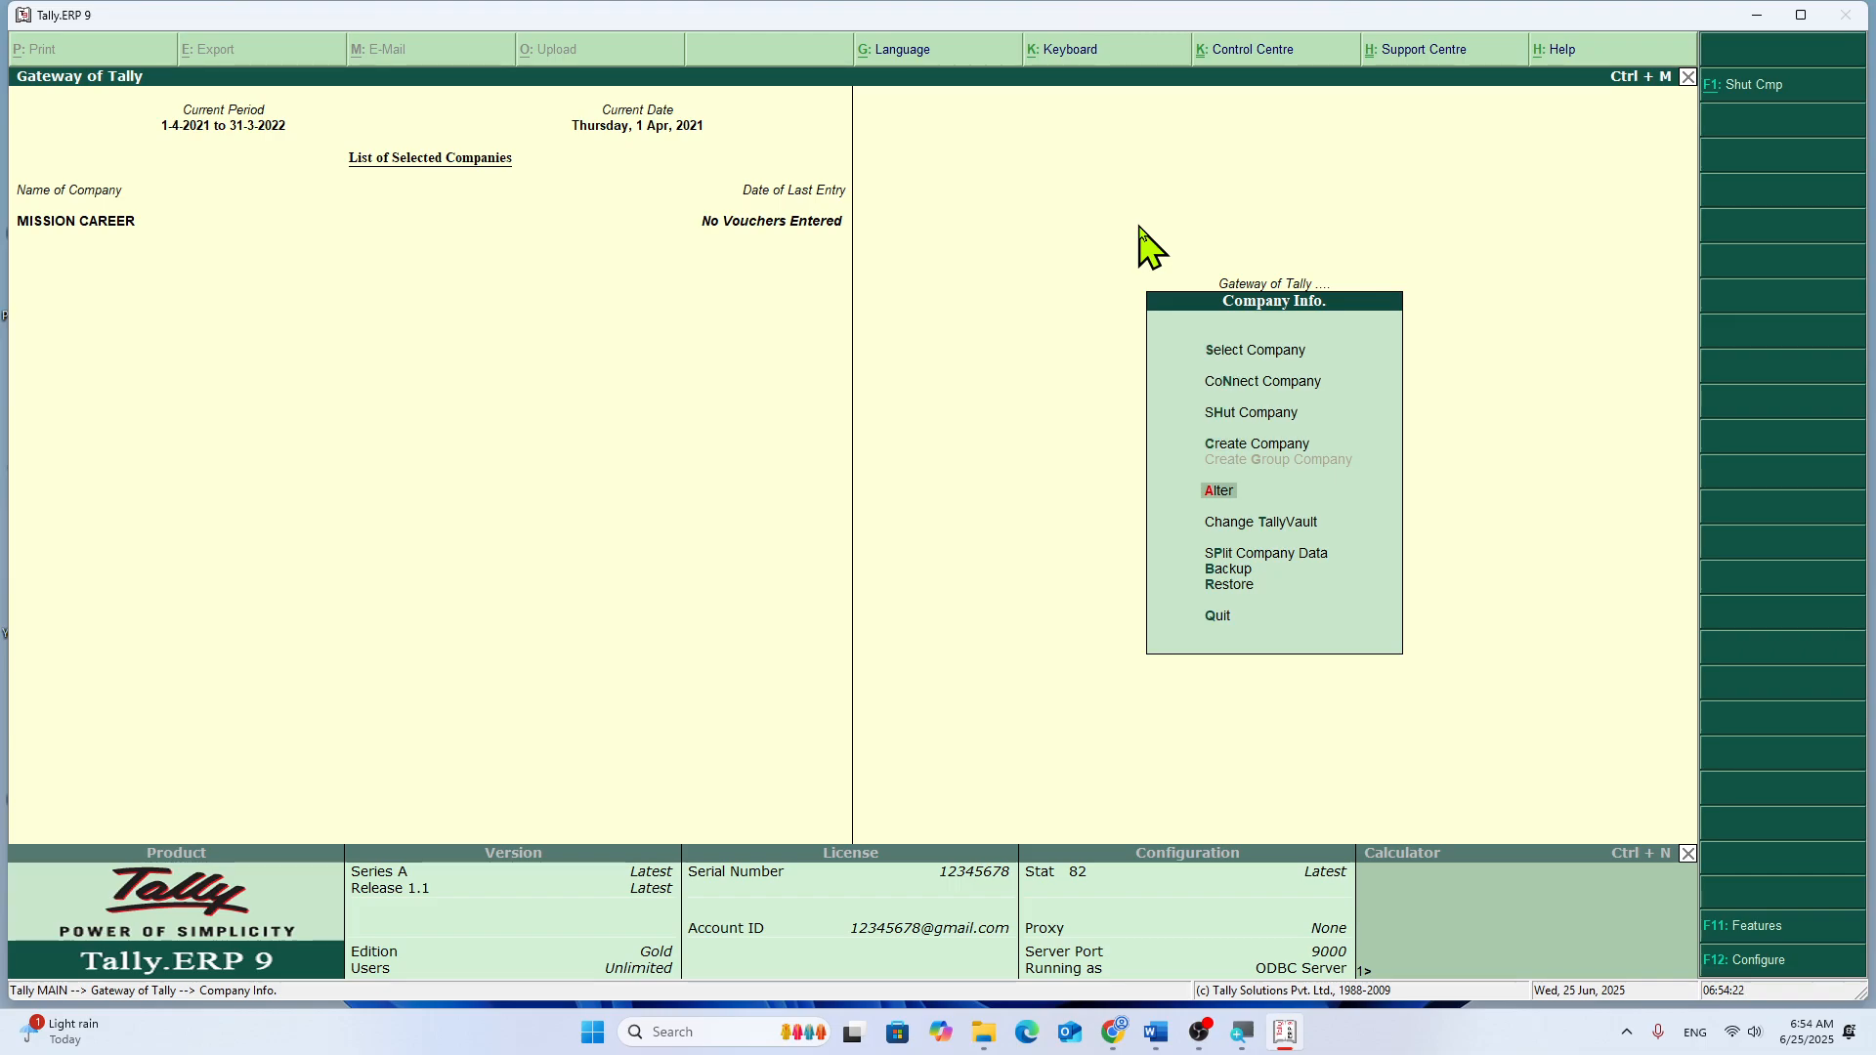
key("Return")
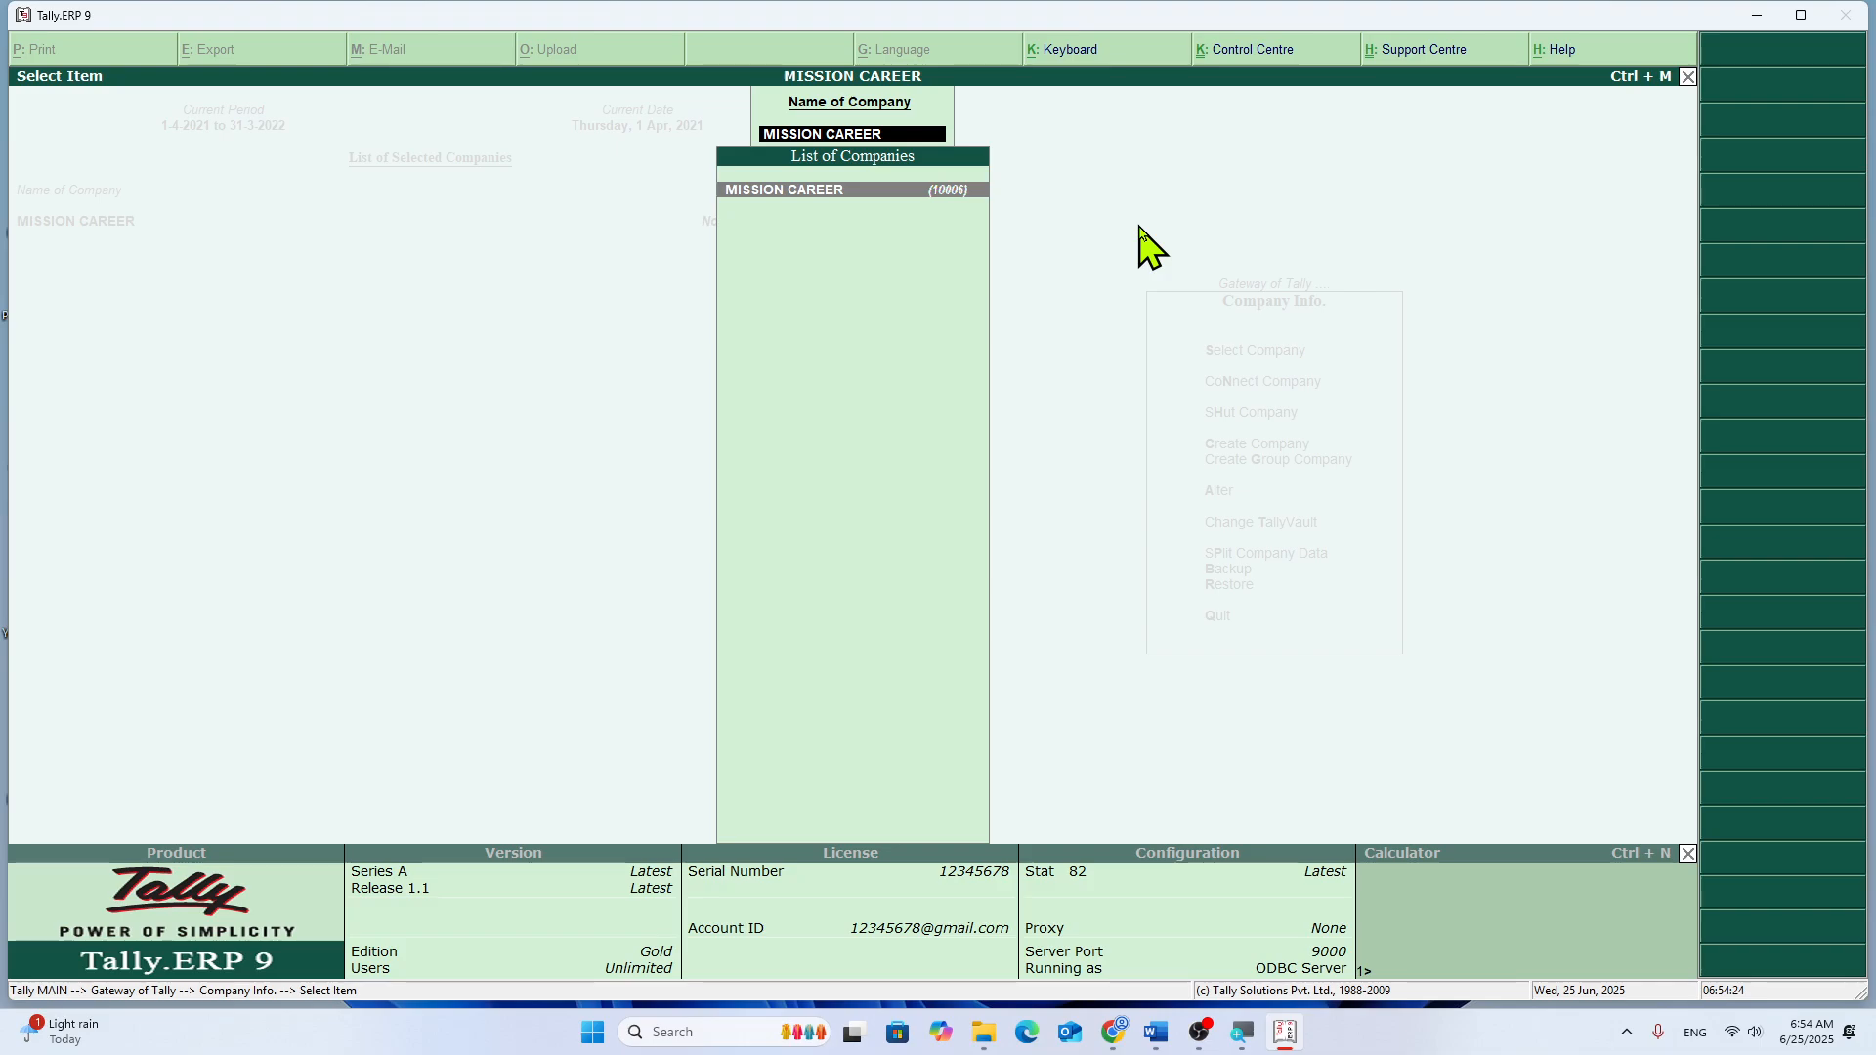
key("Return")
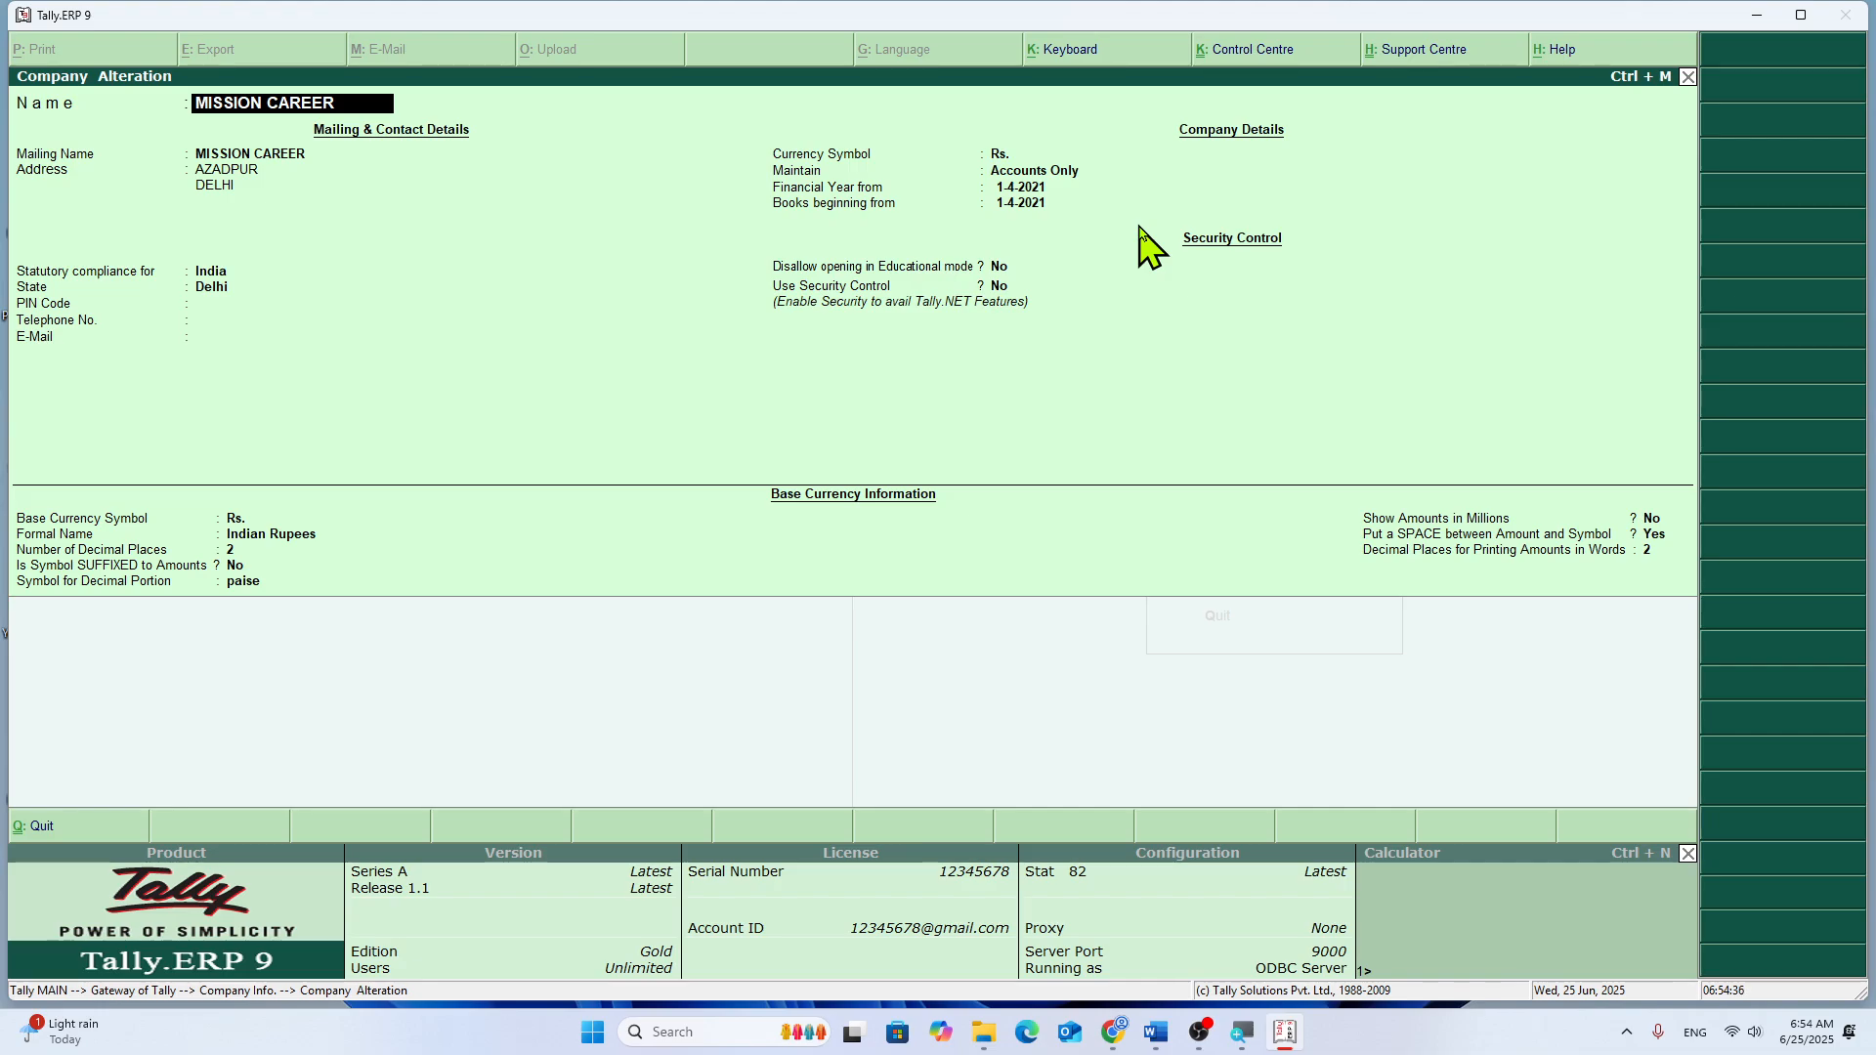
key("alt+d")
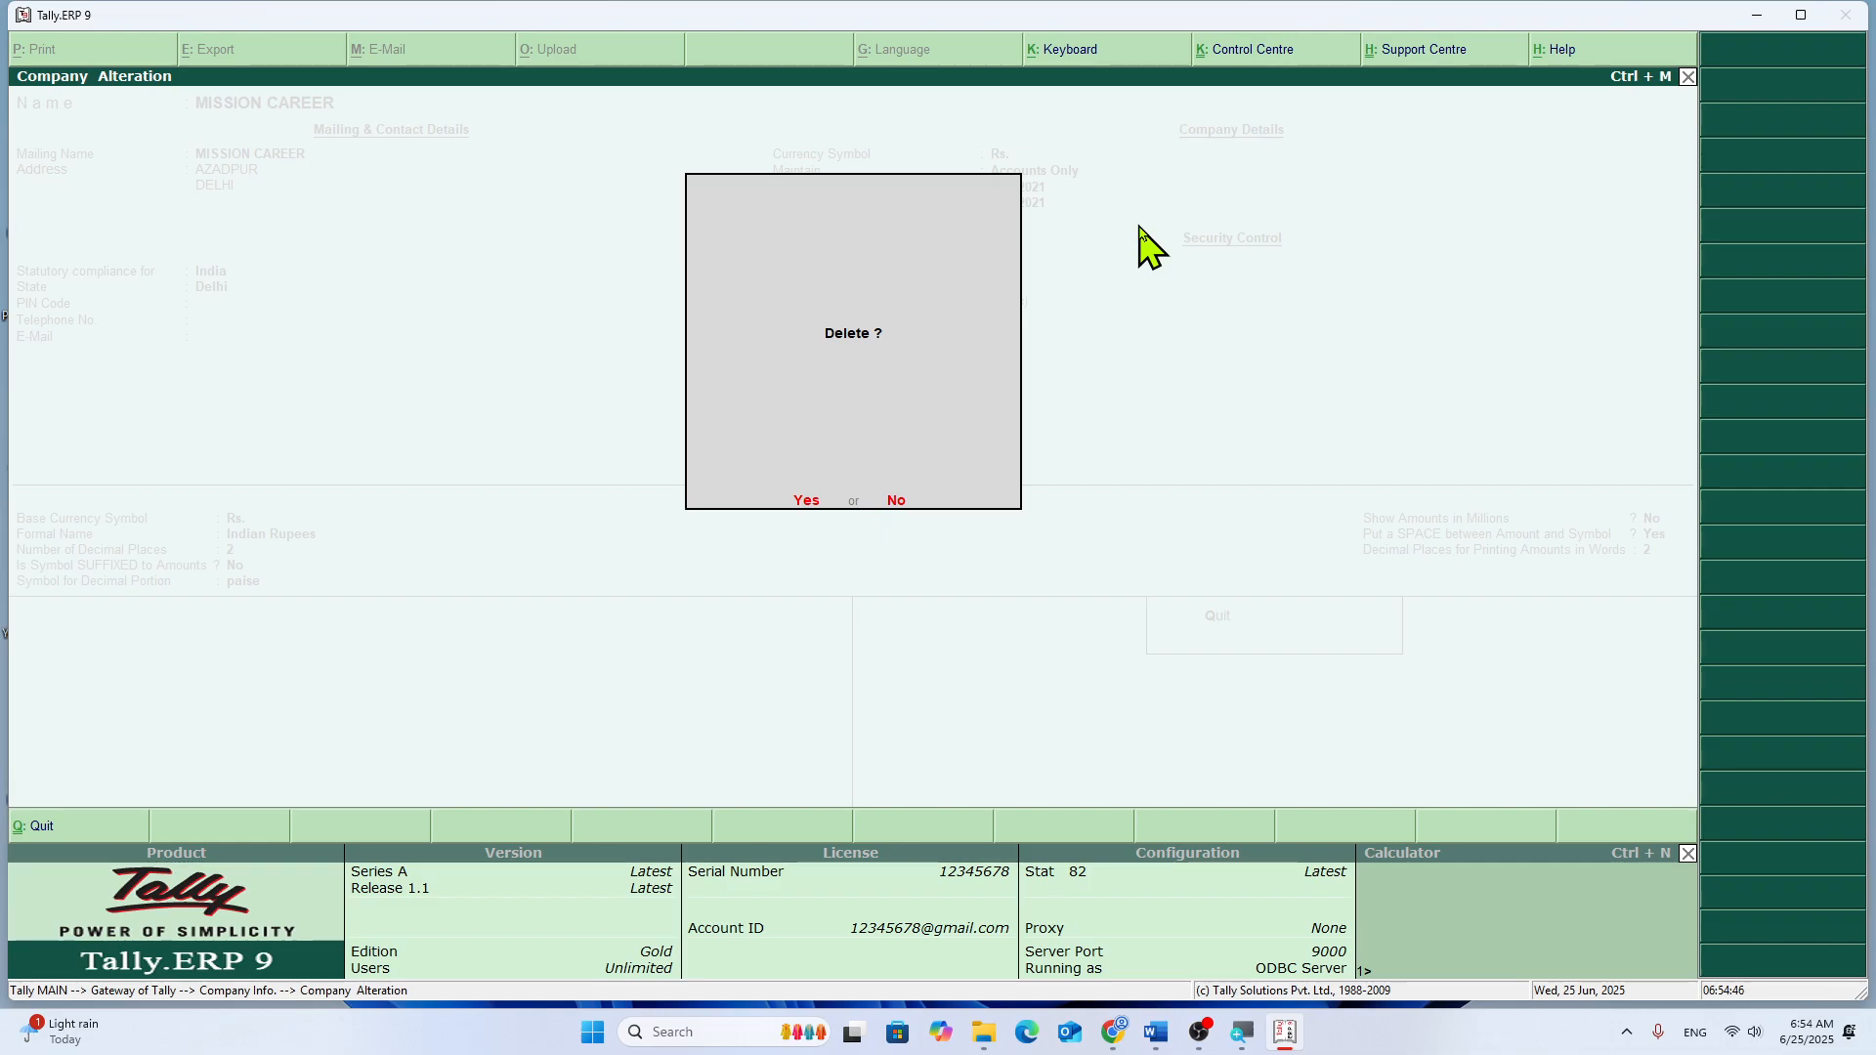
key("y")
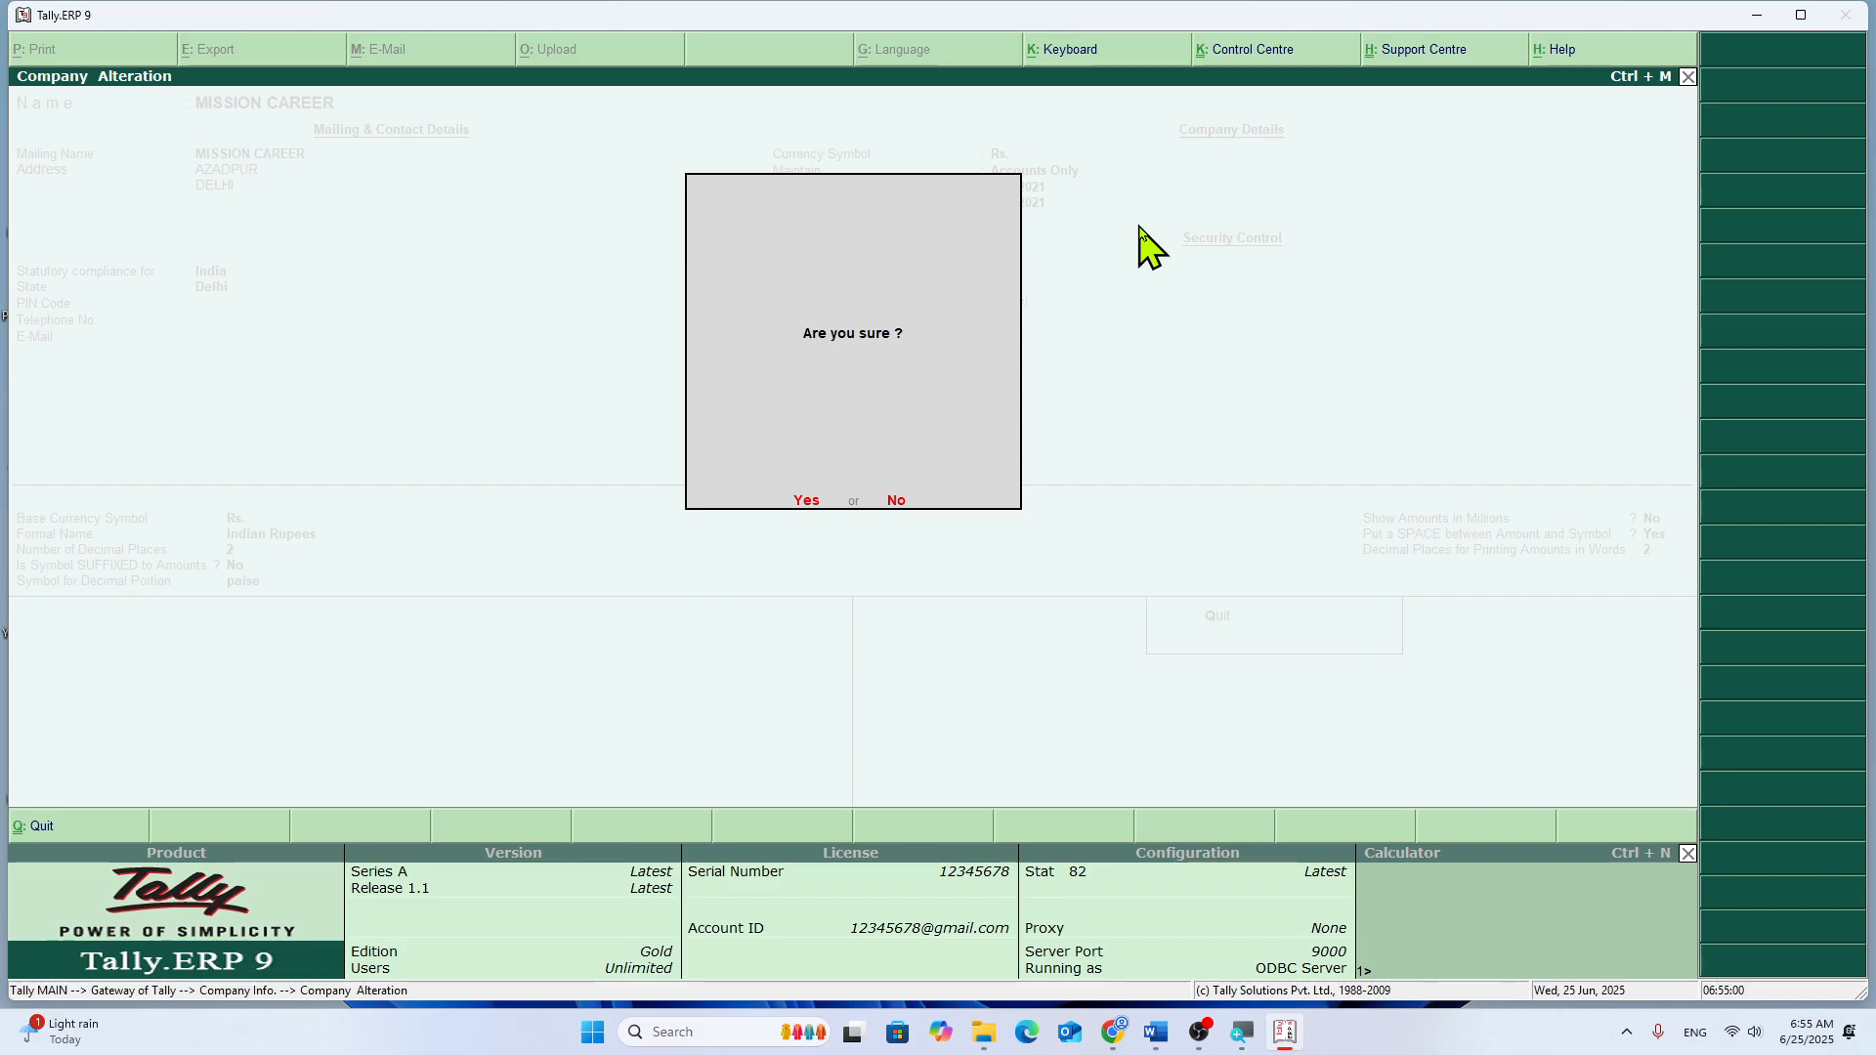
key("Return")
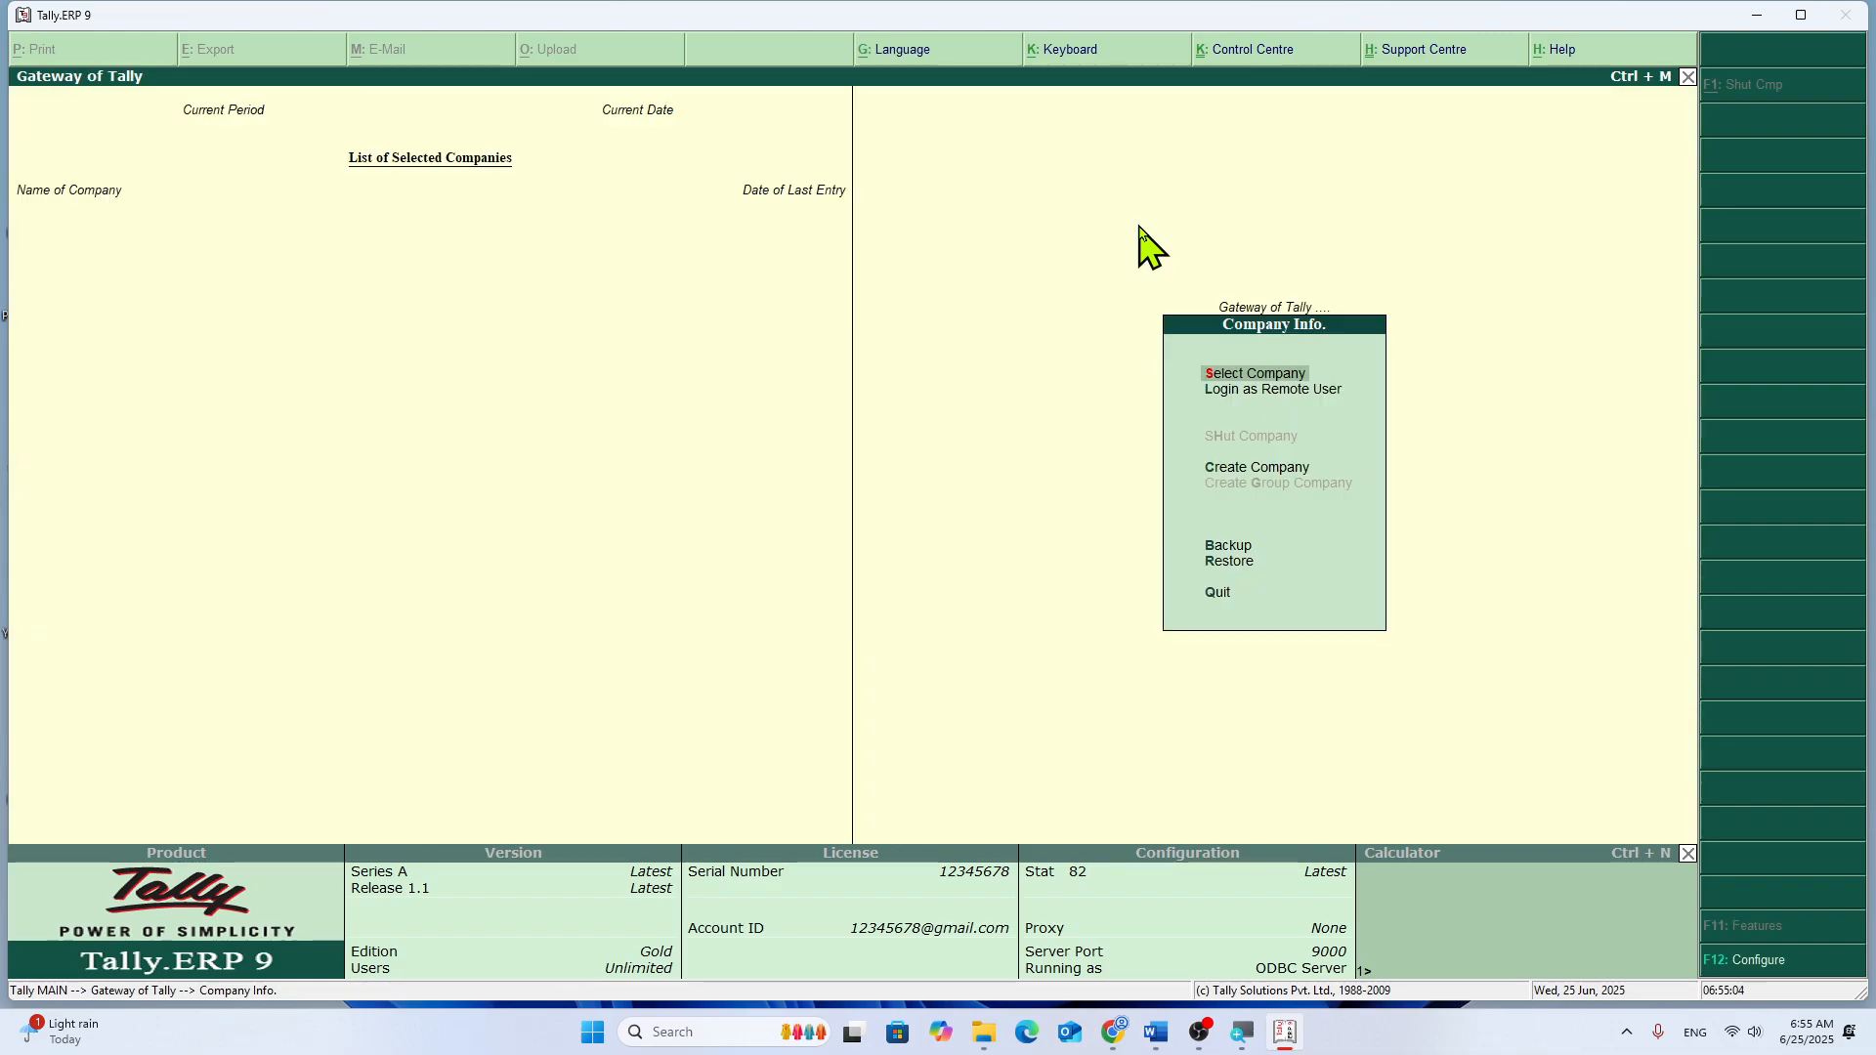
Step: Reopen the company selection and load SHARAN KIRANA STORE
key("Return")
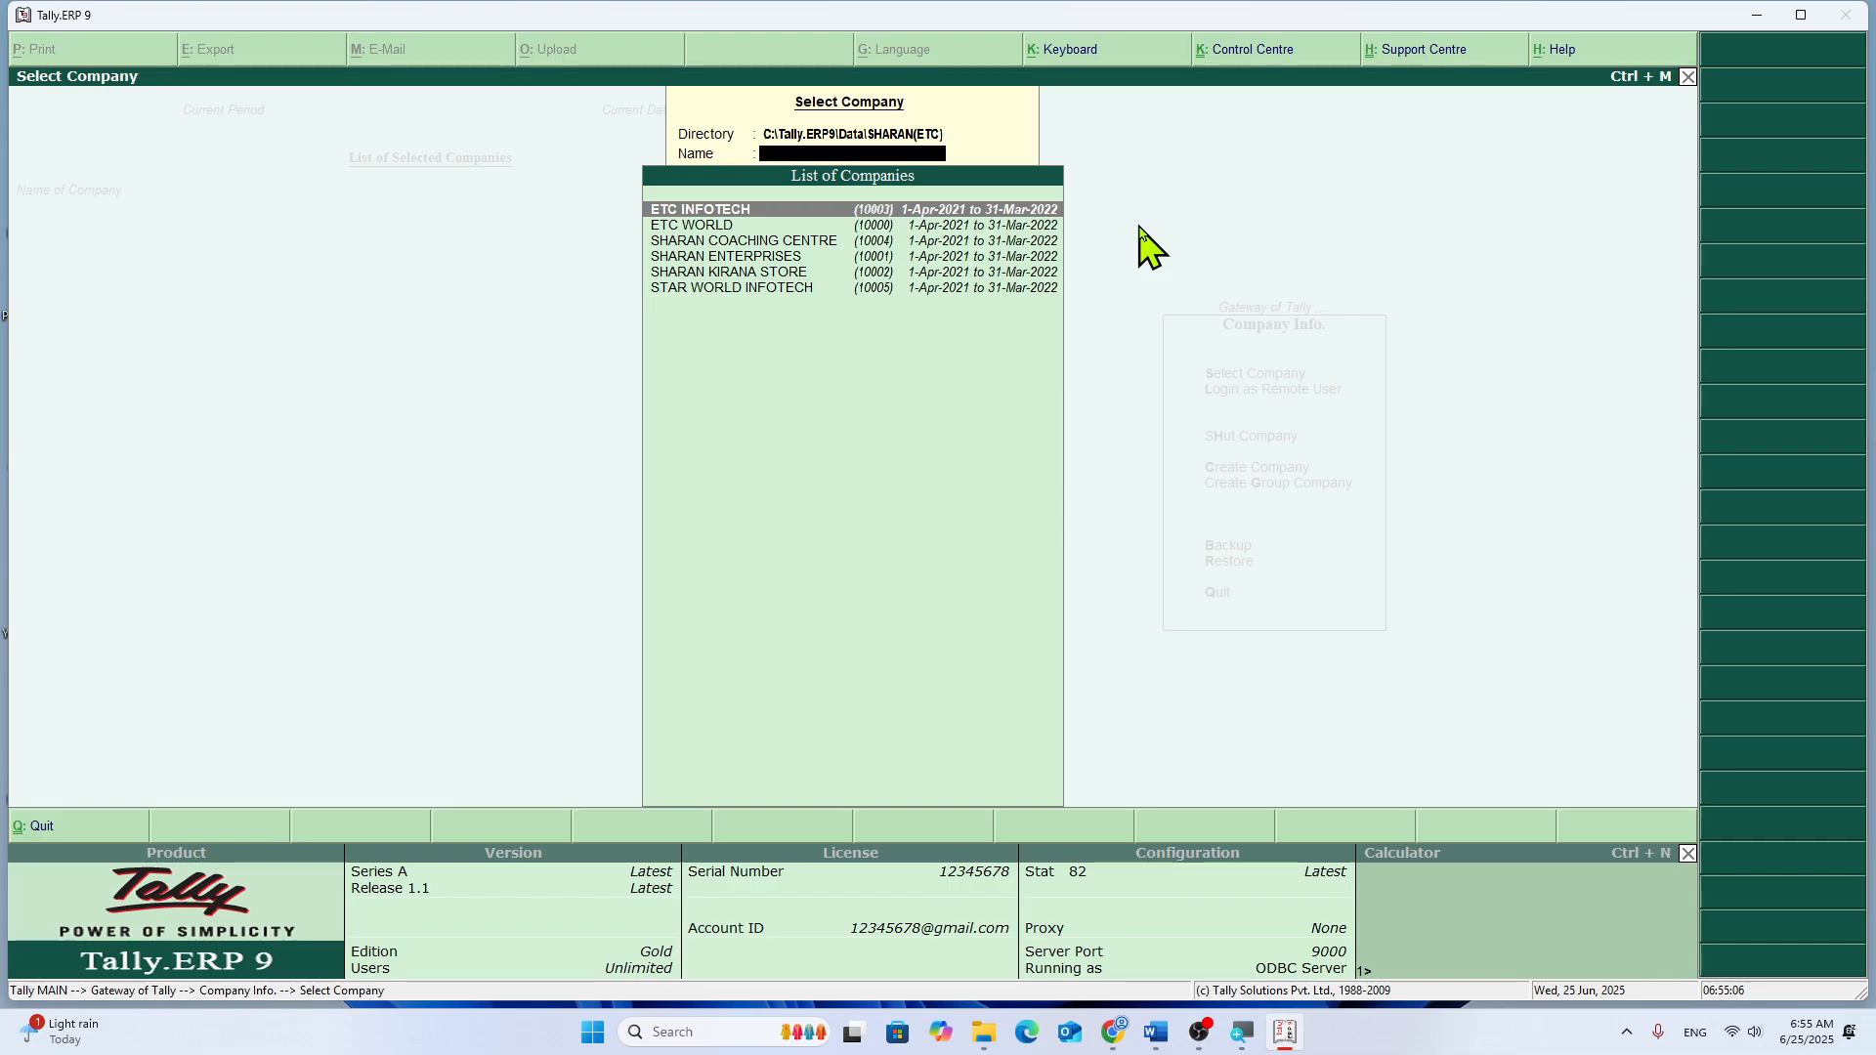
key("Down")
key("Down")
key("Down")
key("Down")
key("Down")
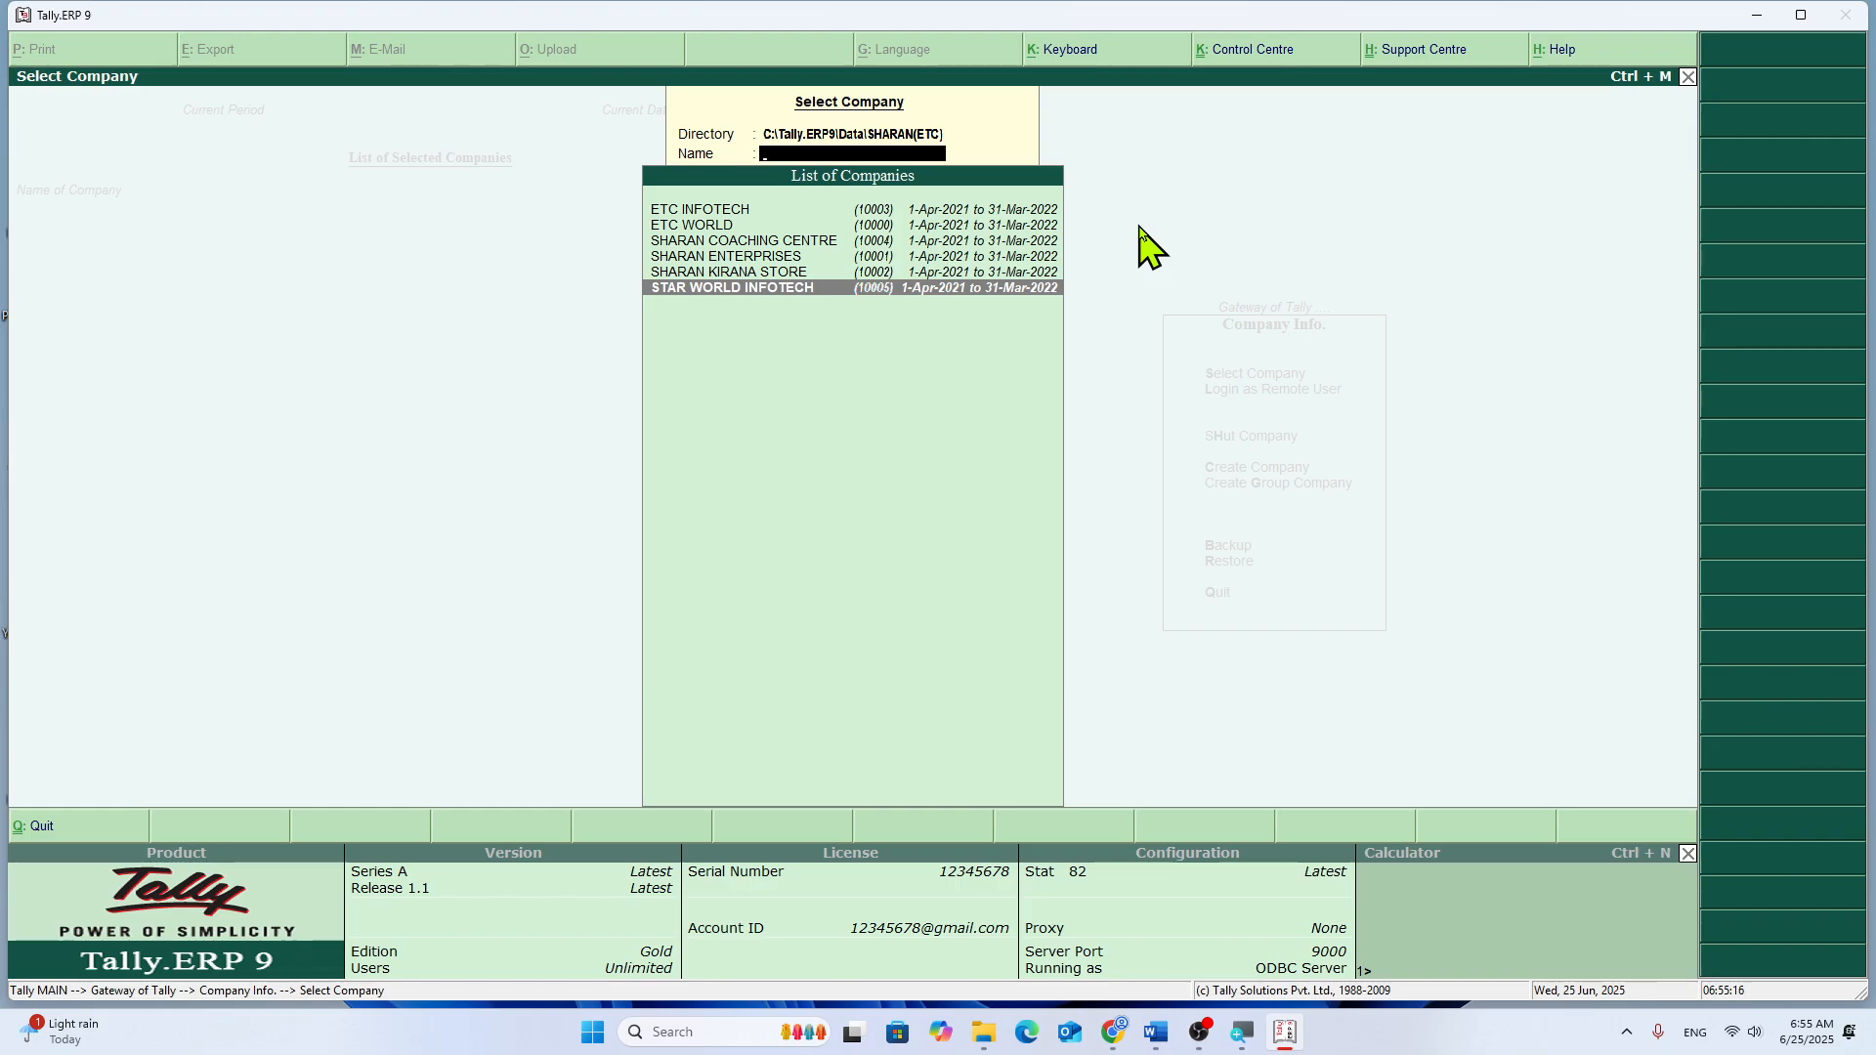
key("Up")
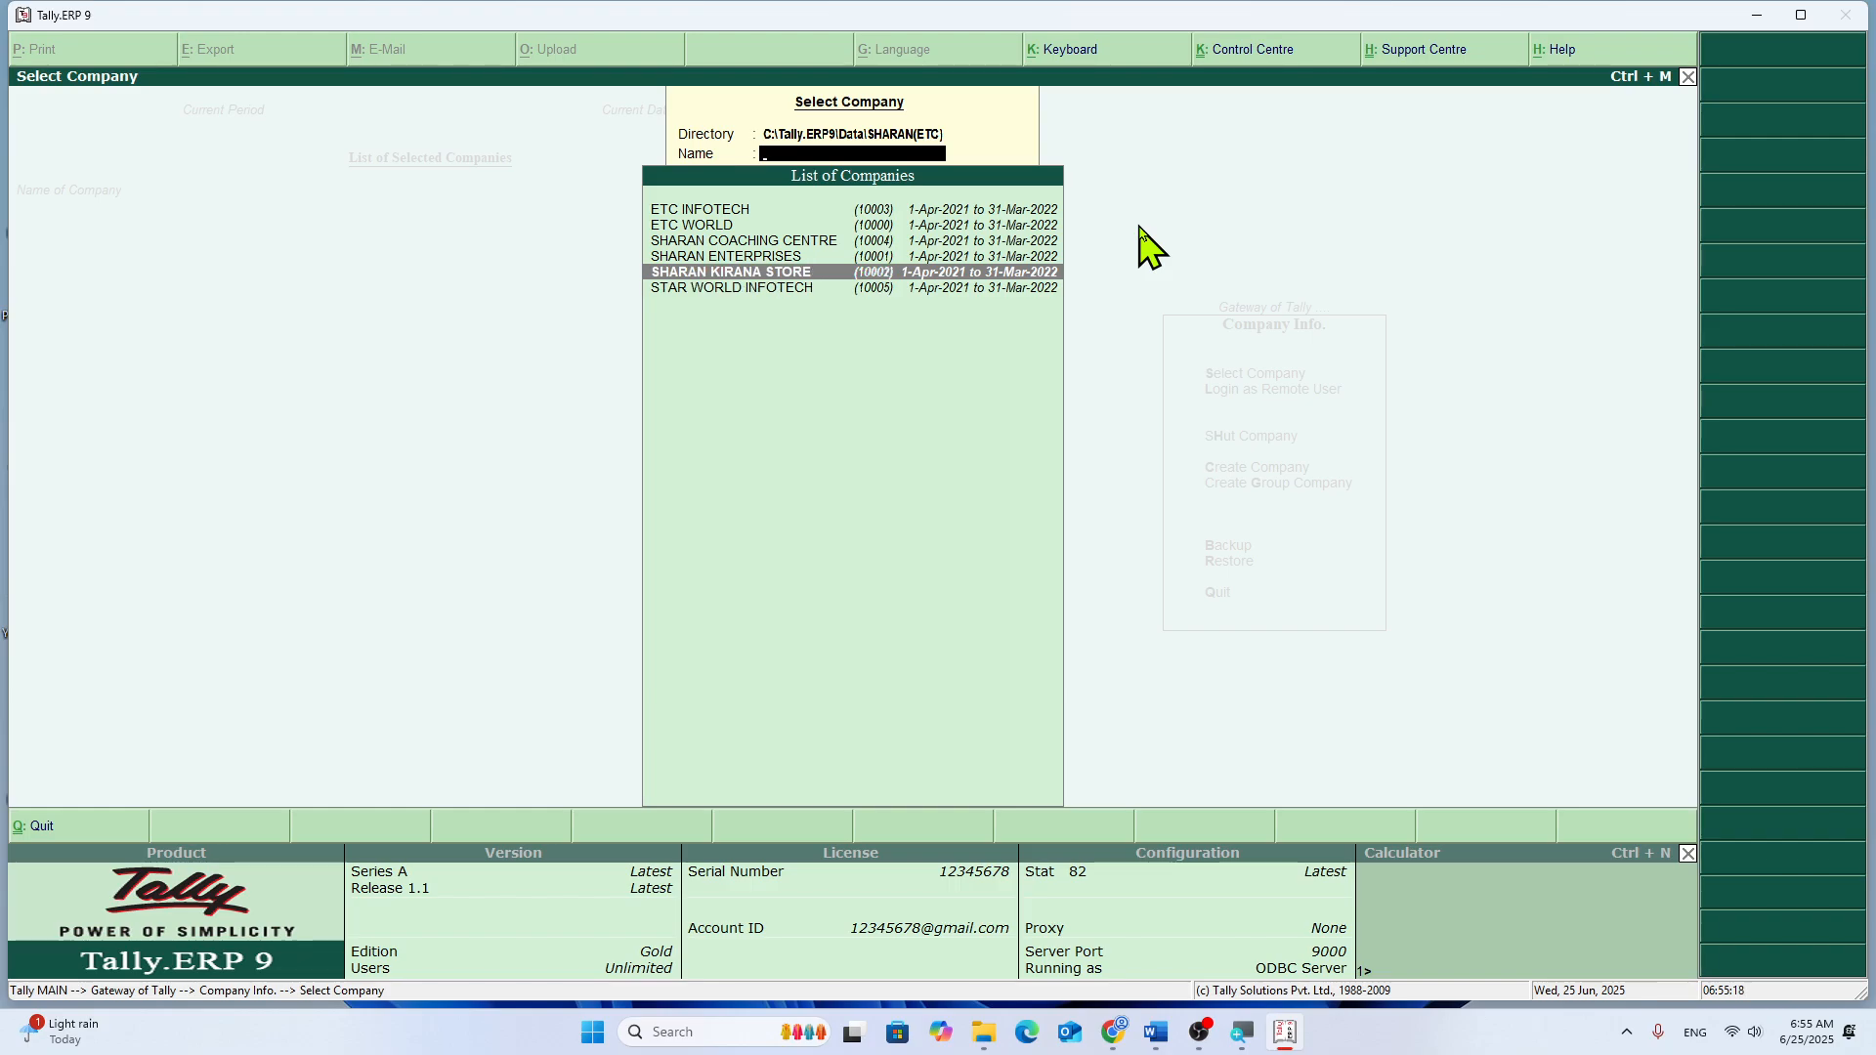
key("Return")
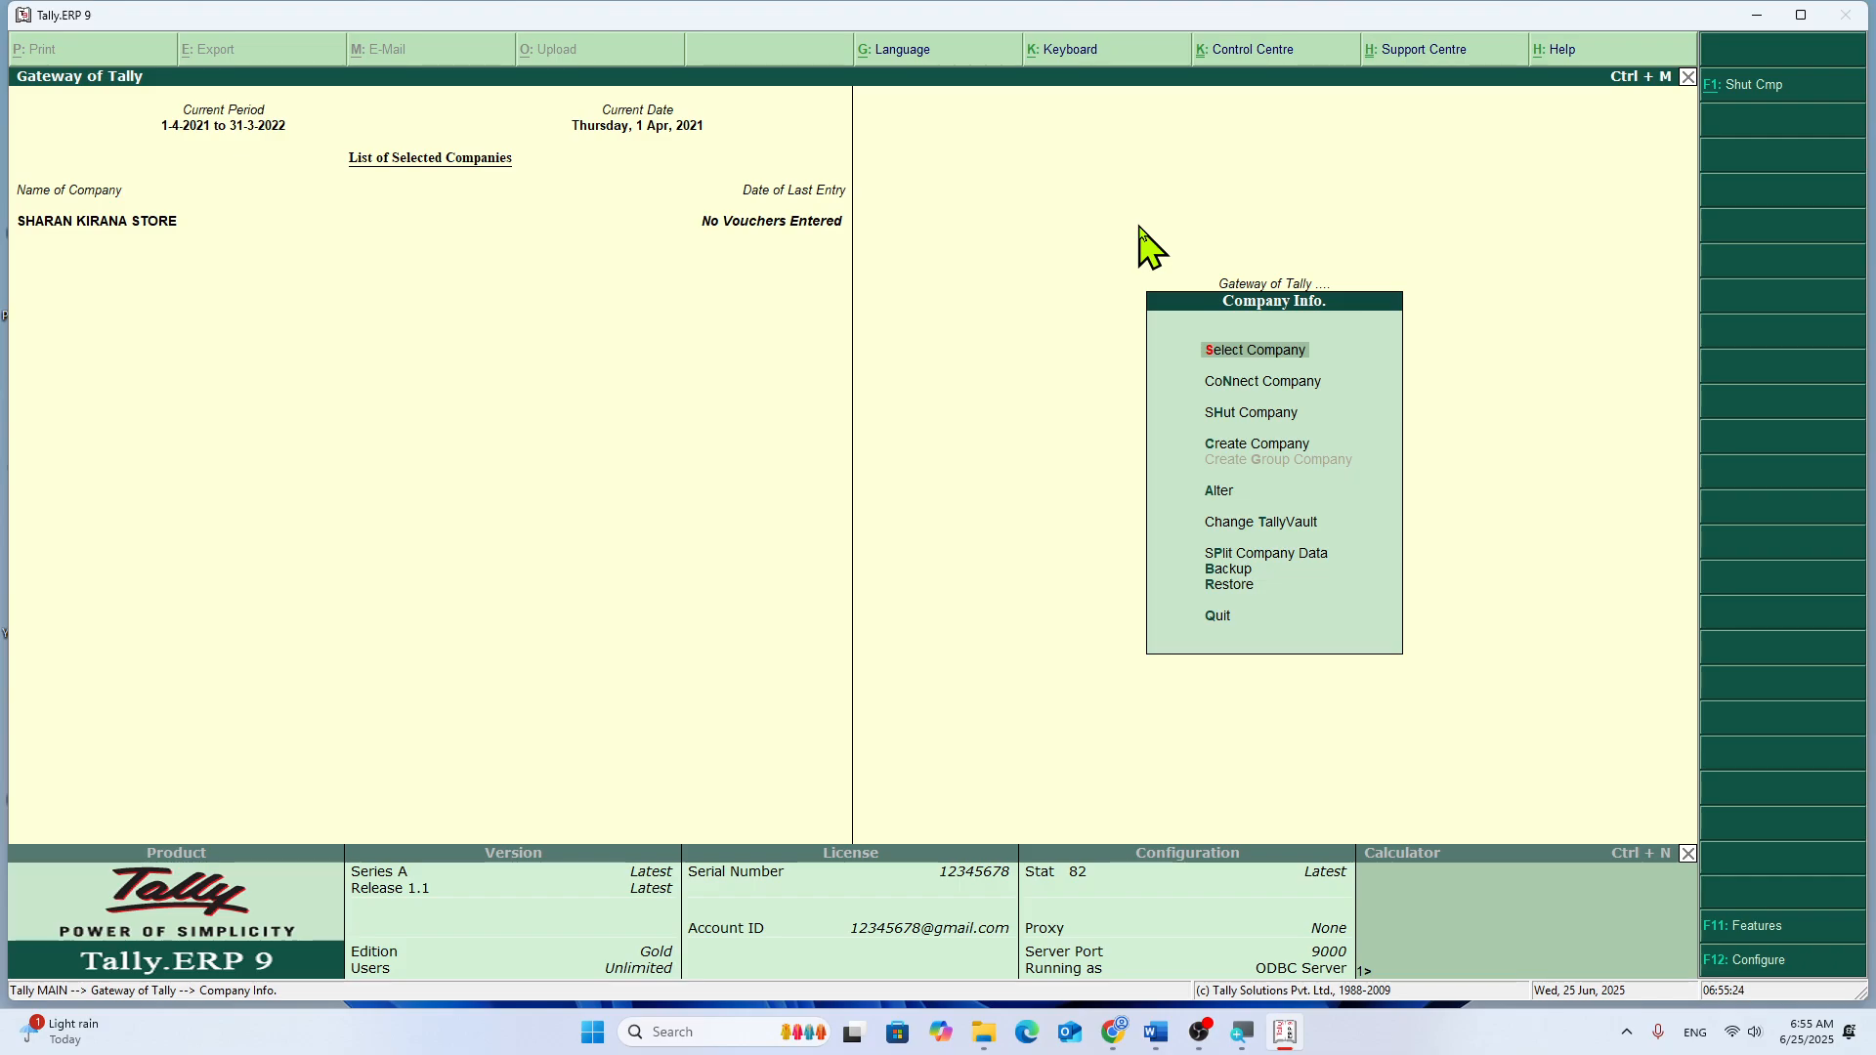
Step: Open SHARAN KIRANA STORE for alteration and delete the company, confirming both deletion questions
key("Down")
key("Down")
key("Down")
key("Down")
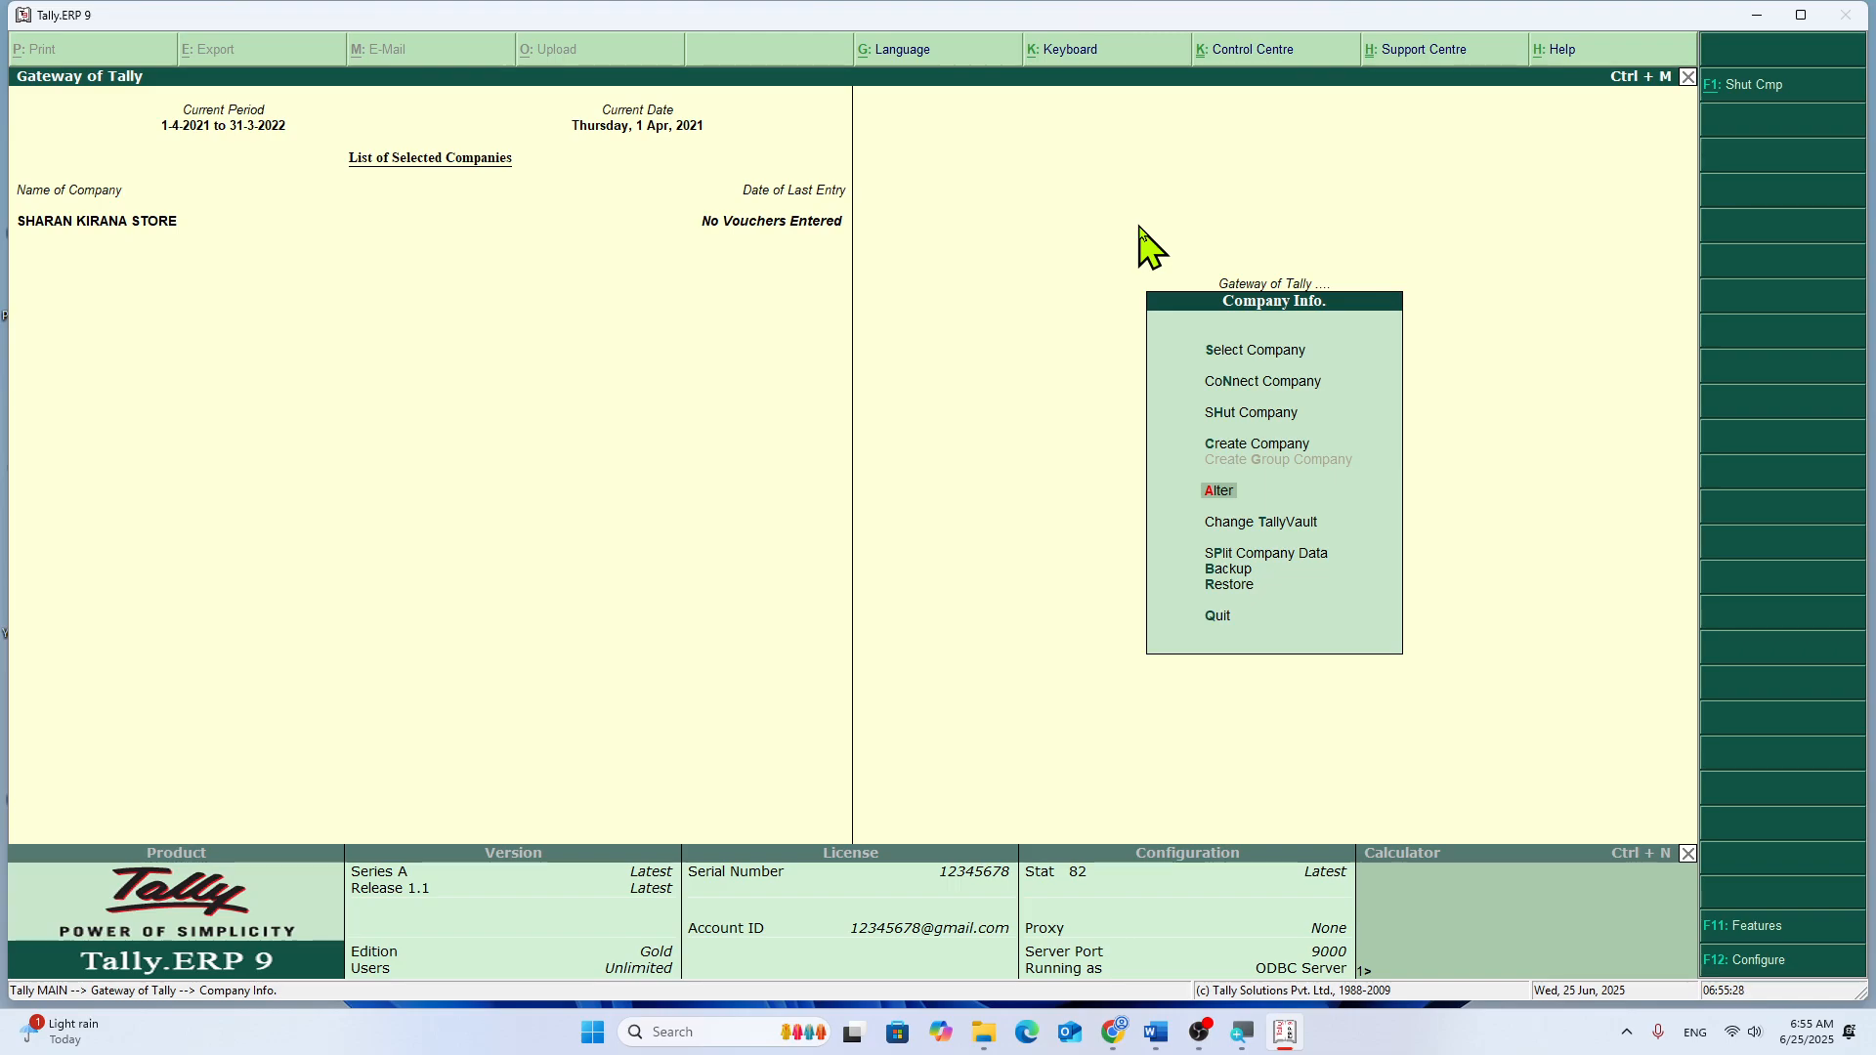
key("Return")
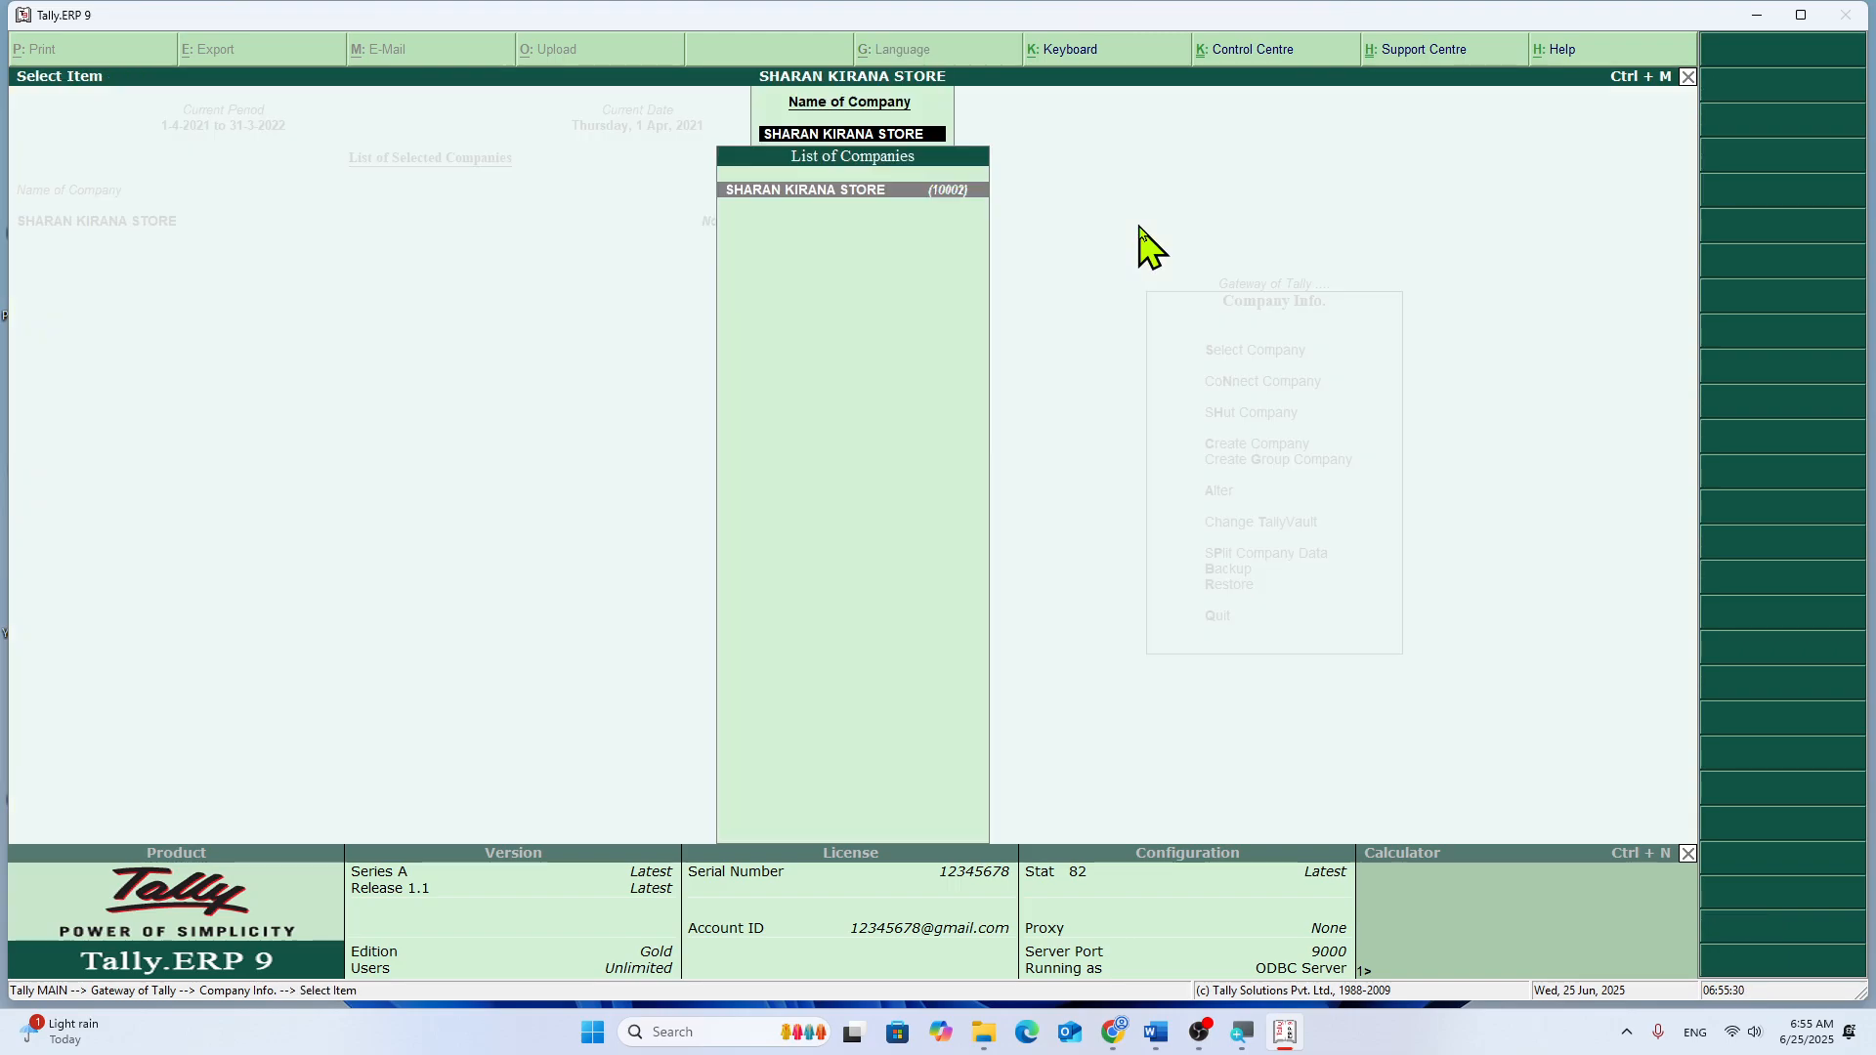
key("Return")
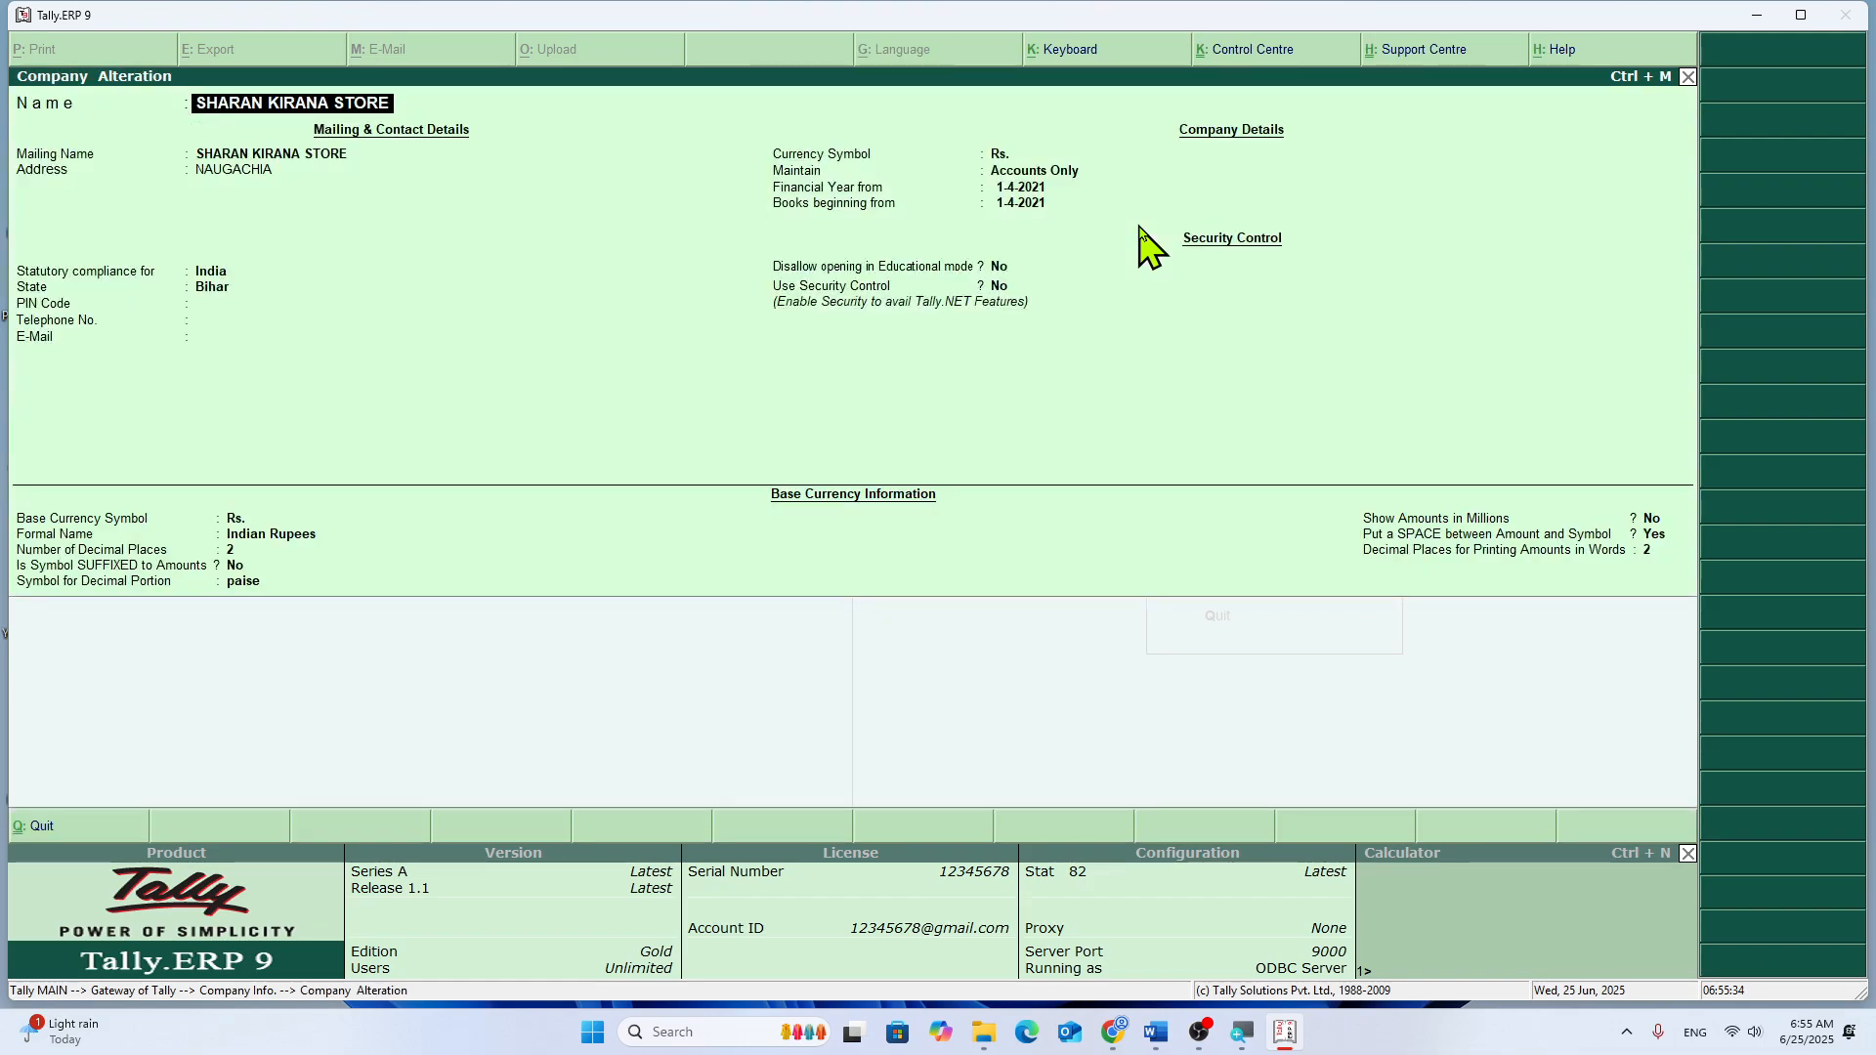
key("alt+d")
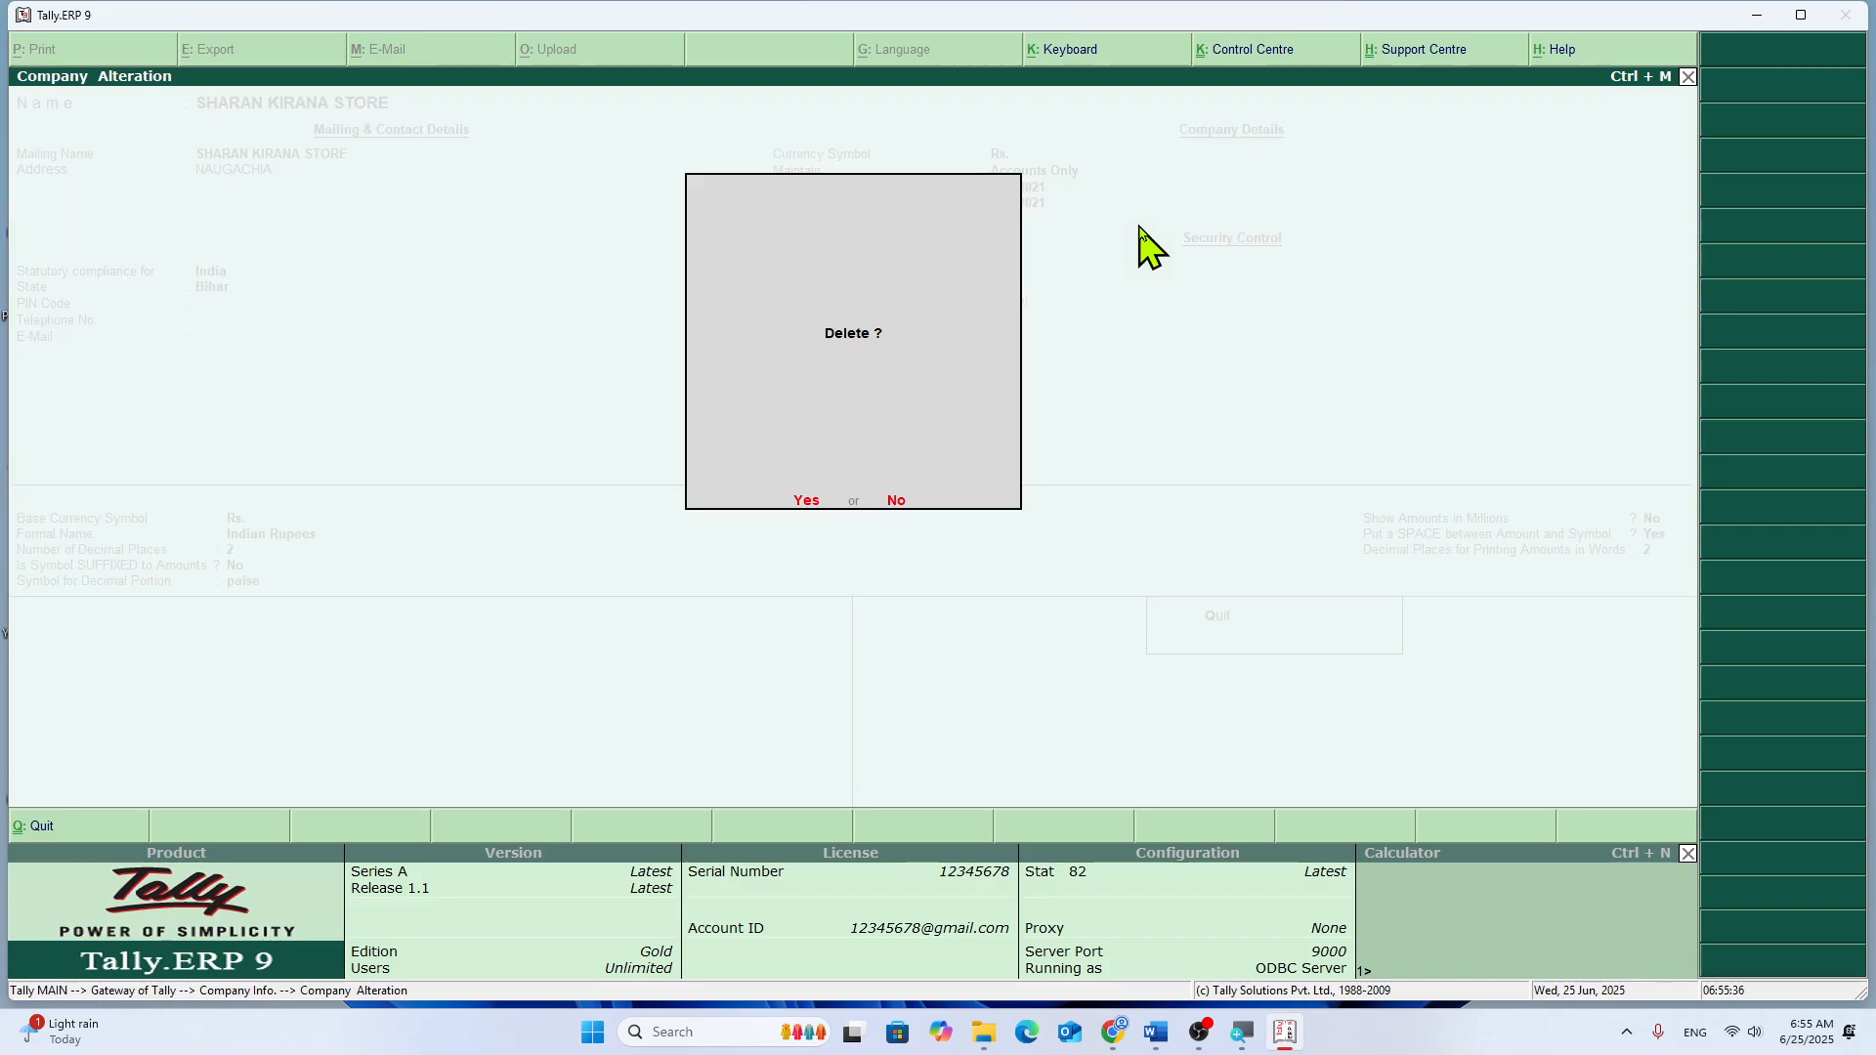
key("y")
key("y")
Step: Check which companies remain in the selection list, leave it without loading any, and quit Tally.ERP 9 to the desktop
key("Return")
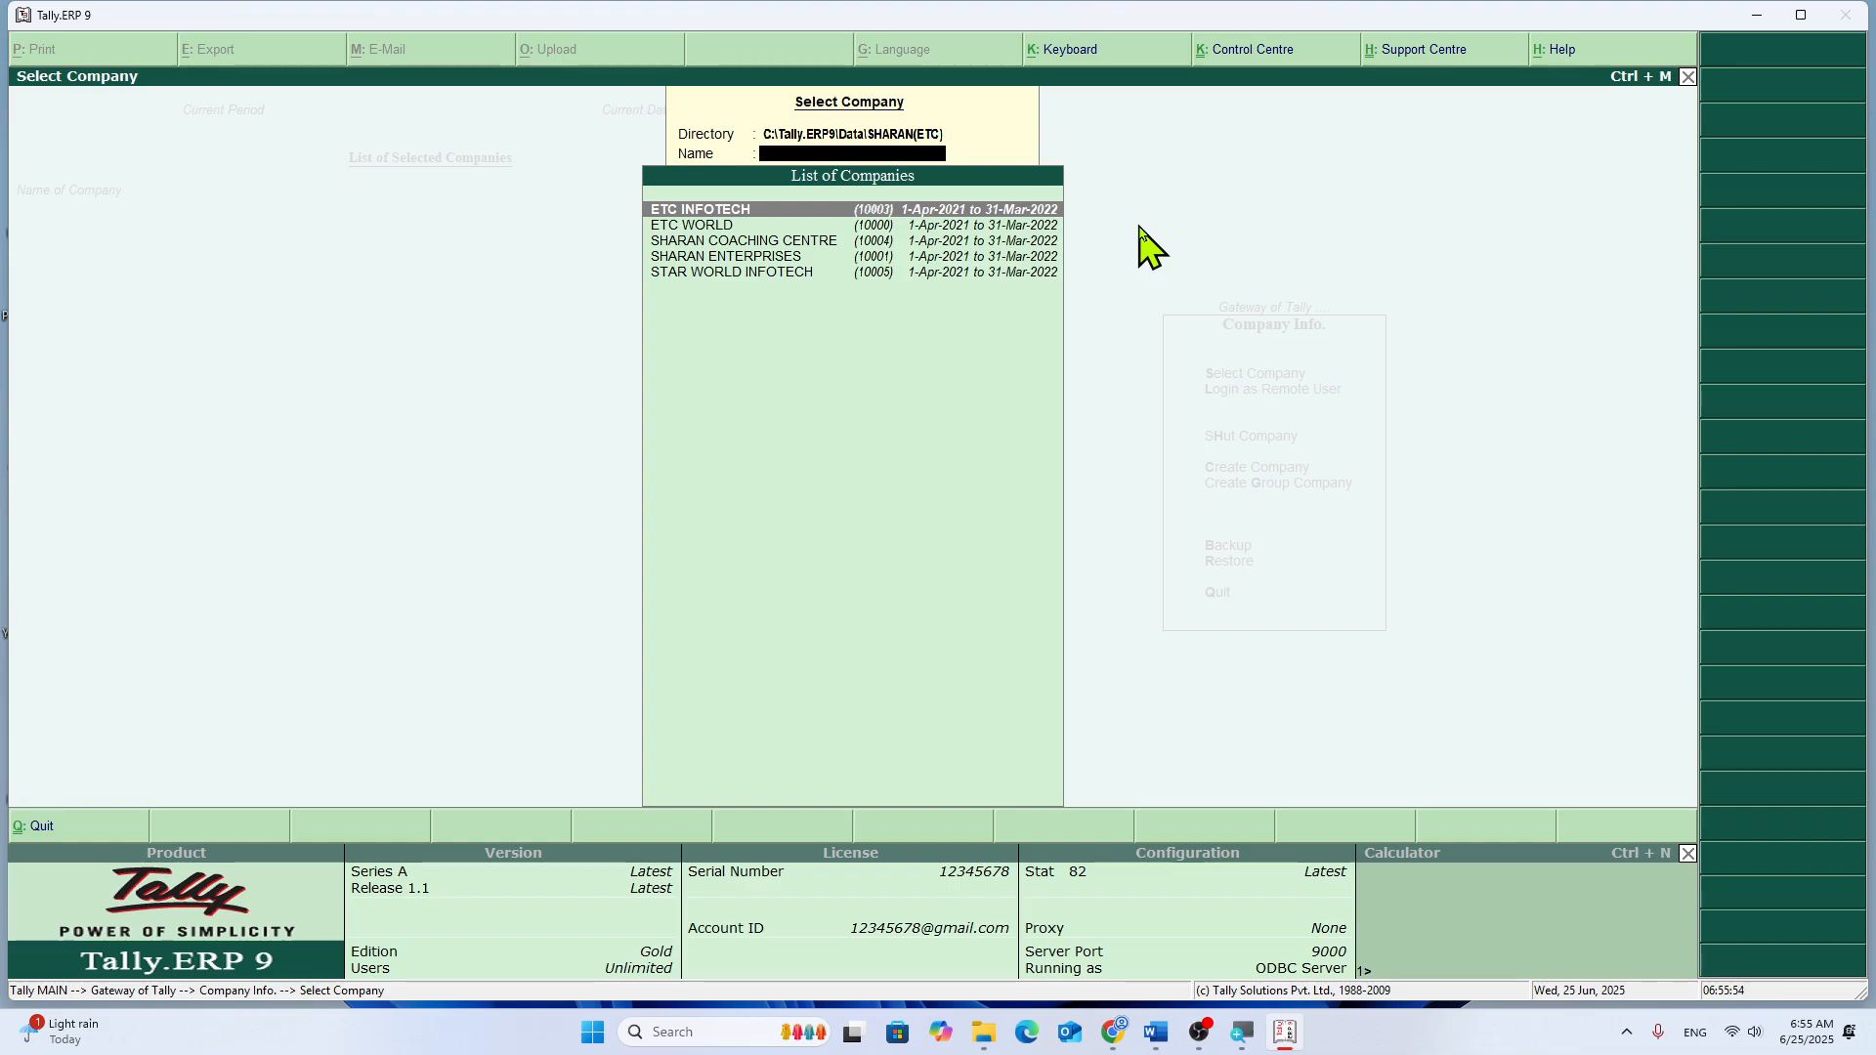
key("Escape")
key("Escape")
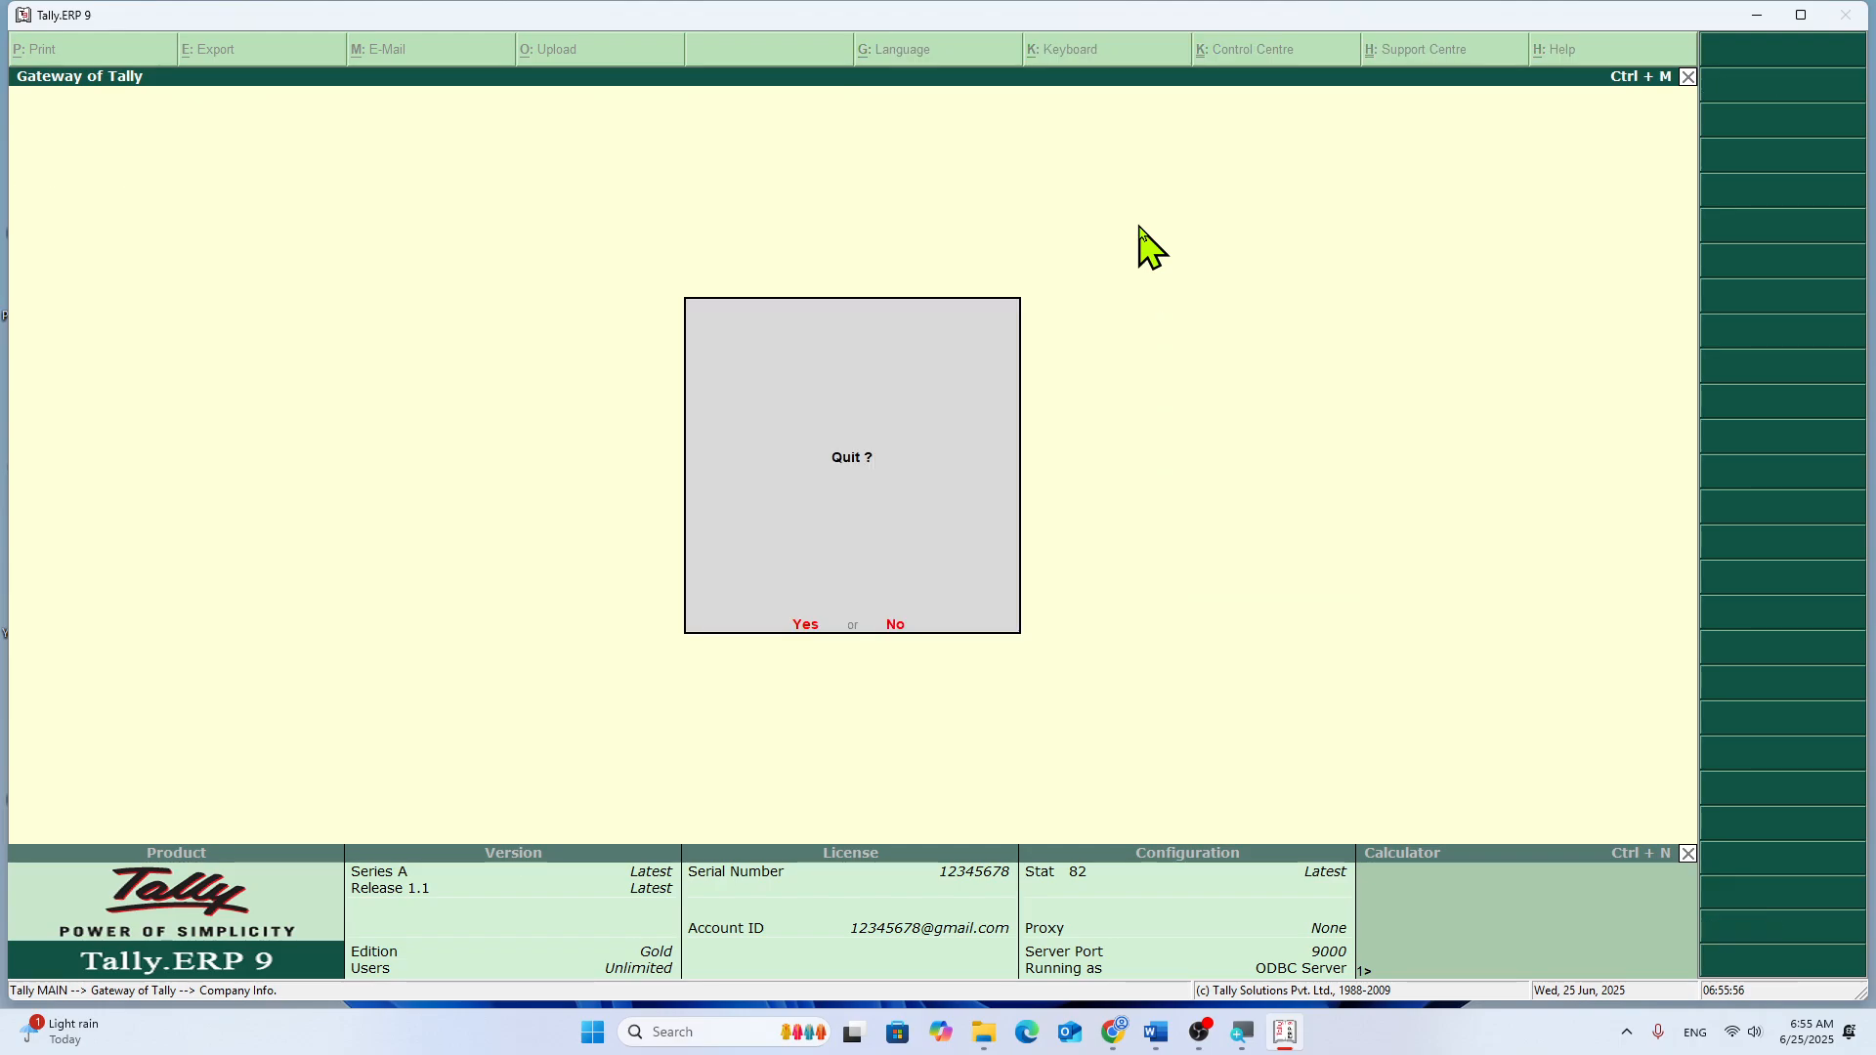
key("n")
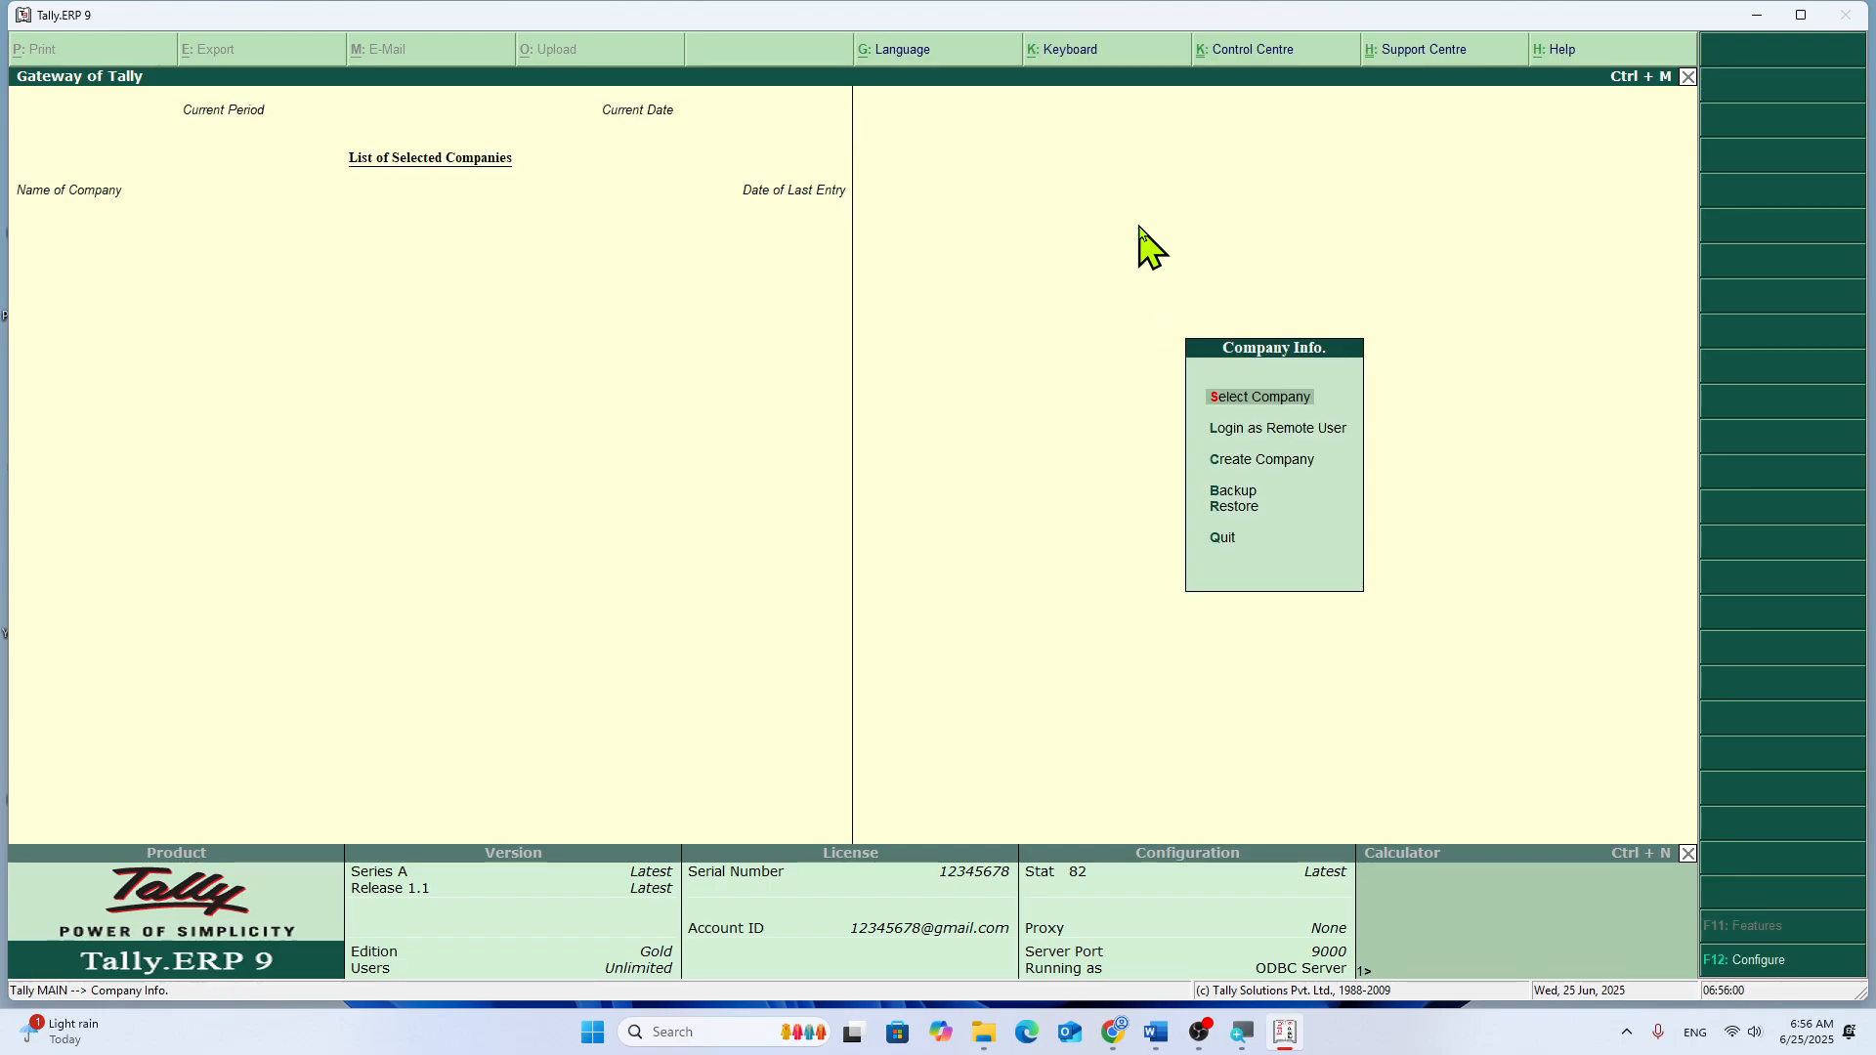
key("ctrl+q")
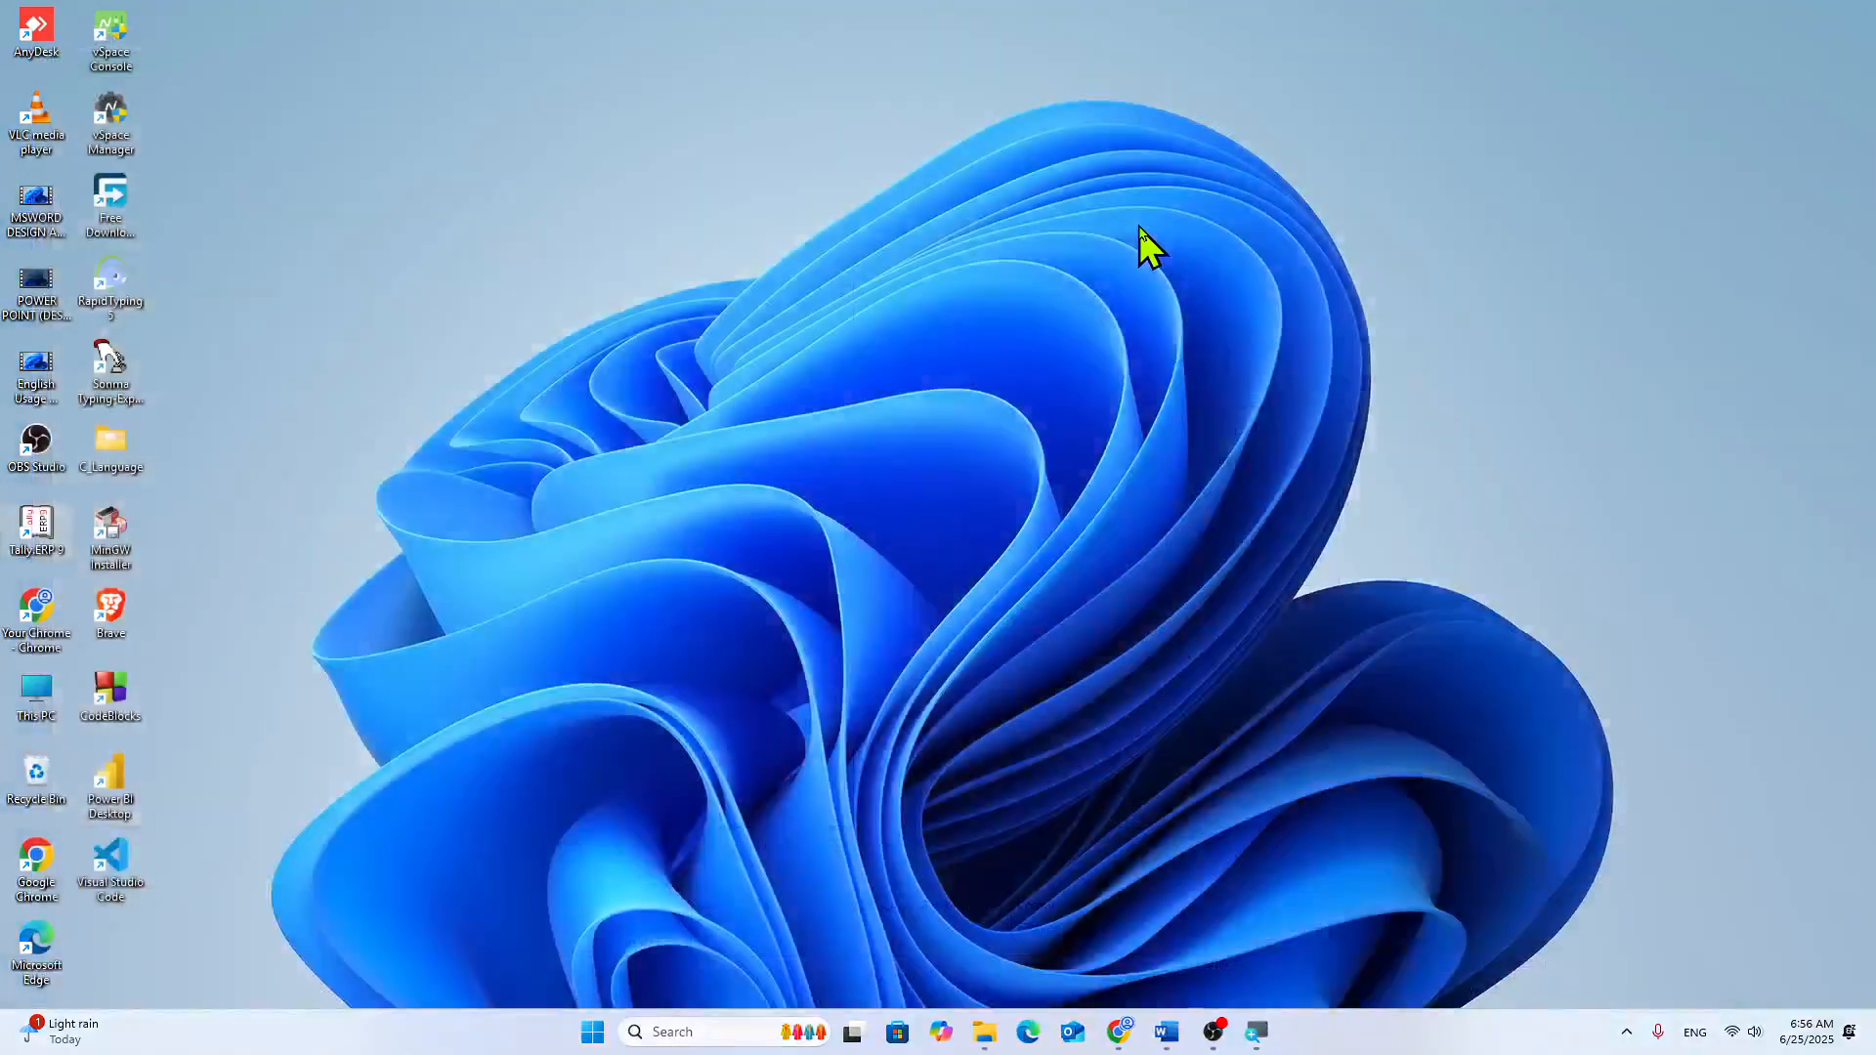